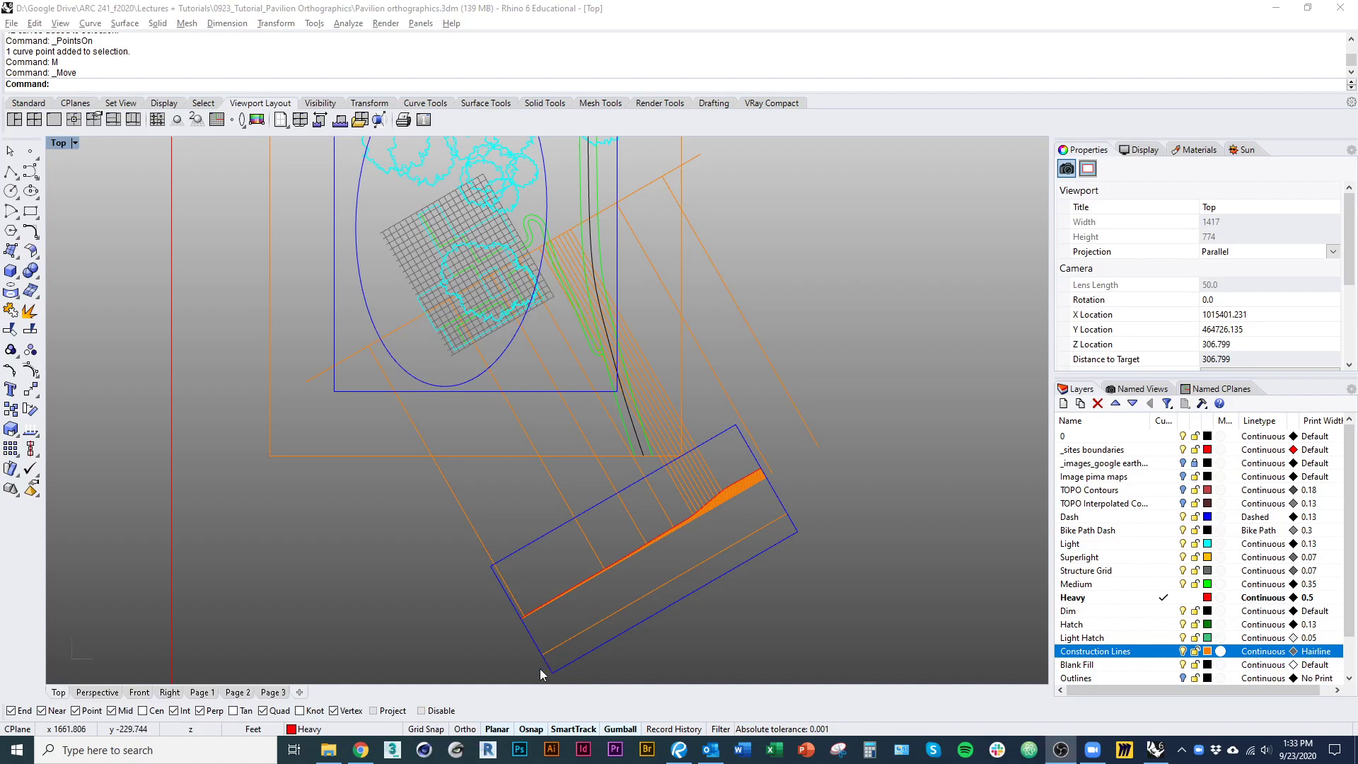
Step: Examine the enlarged pavilion plan, its dashed square boundary and the angled site section projected from it
right_drag(481, 415, 479, 470)
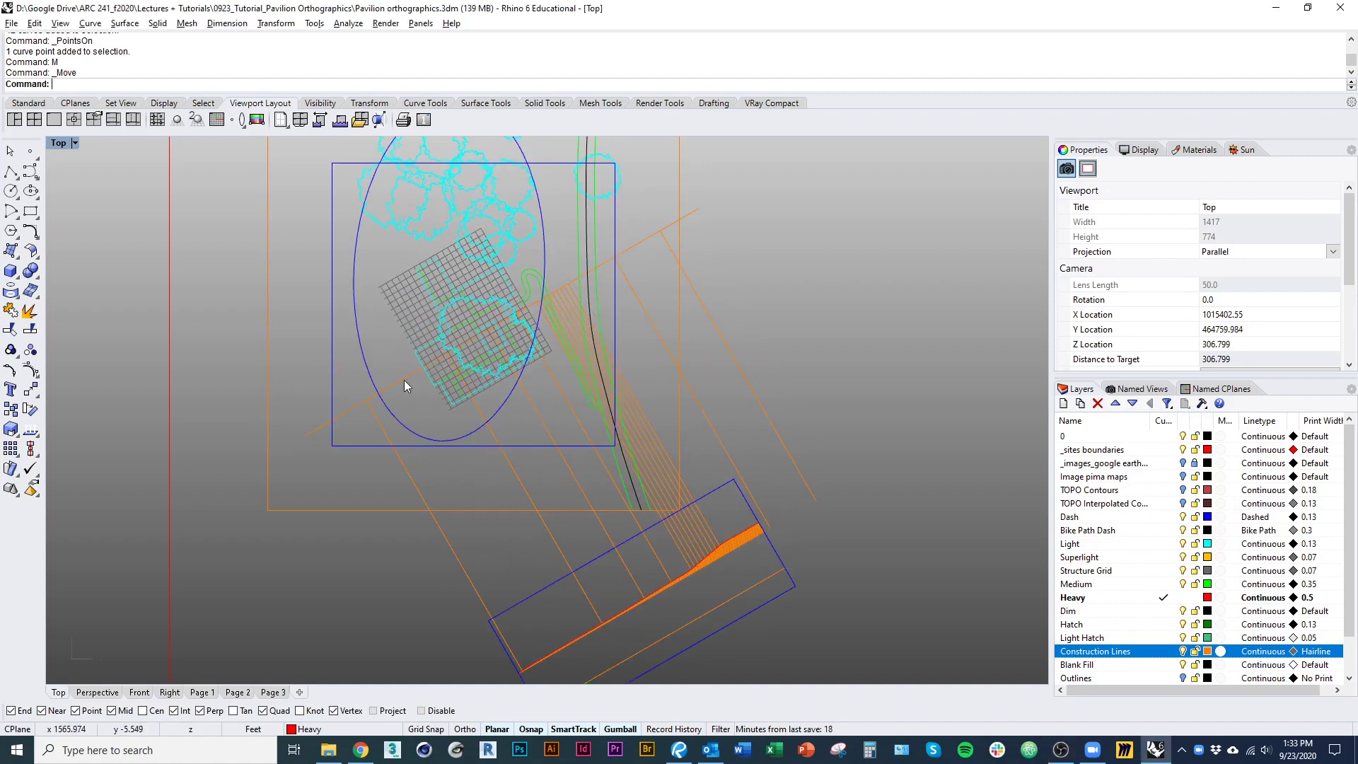
right_drag(582, 422, 521, 388)
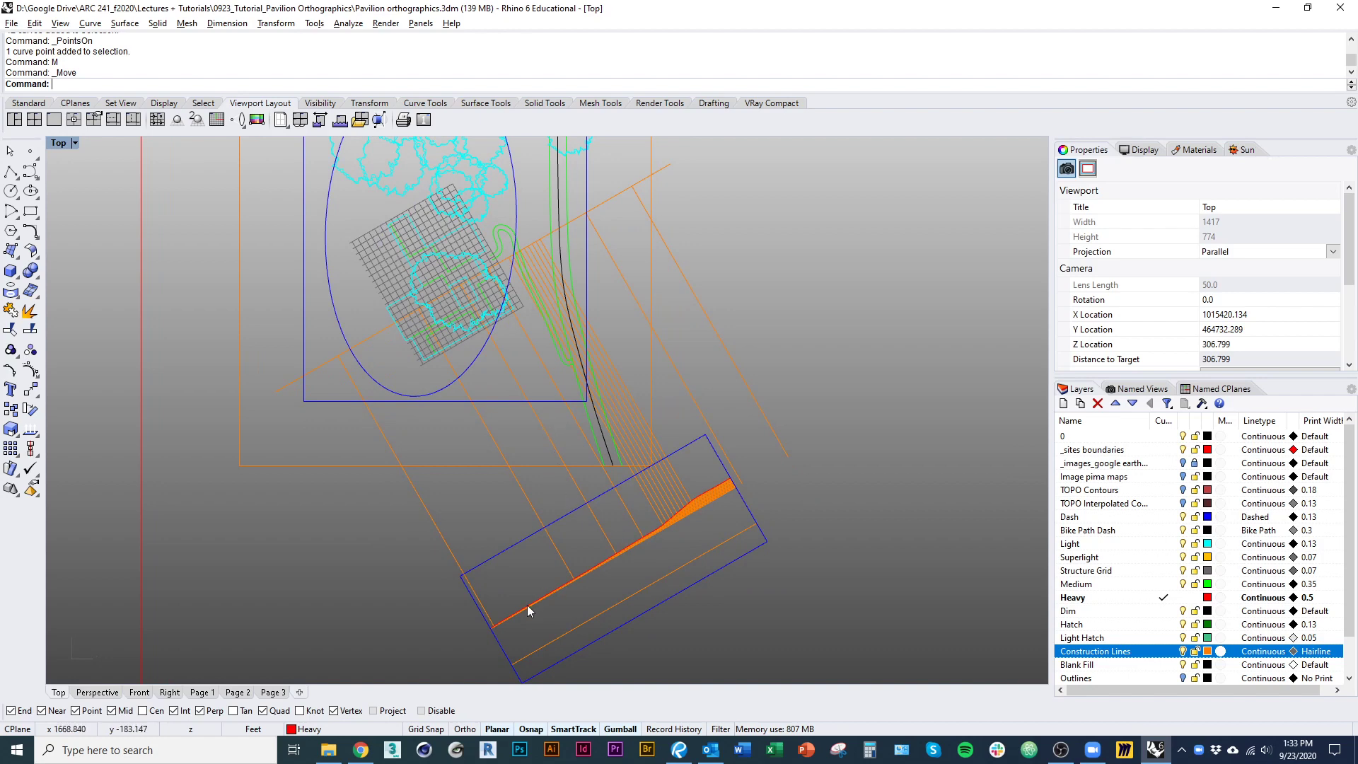
right_drag(374, 276, 388, 399)
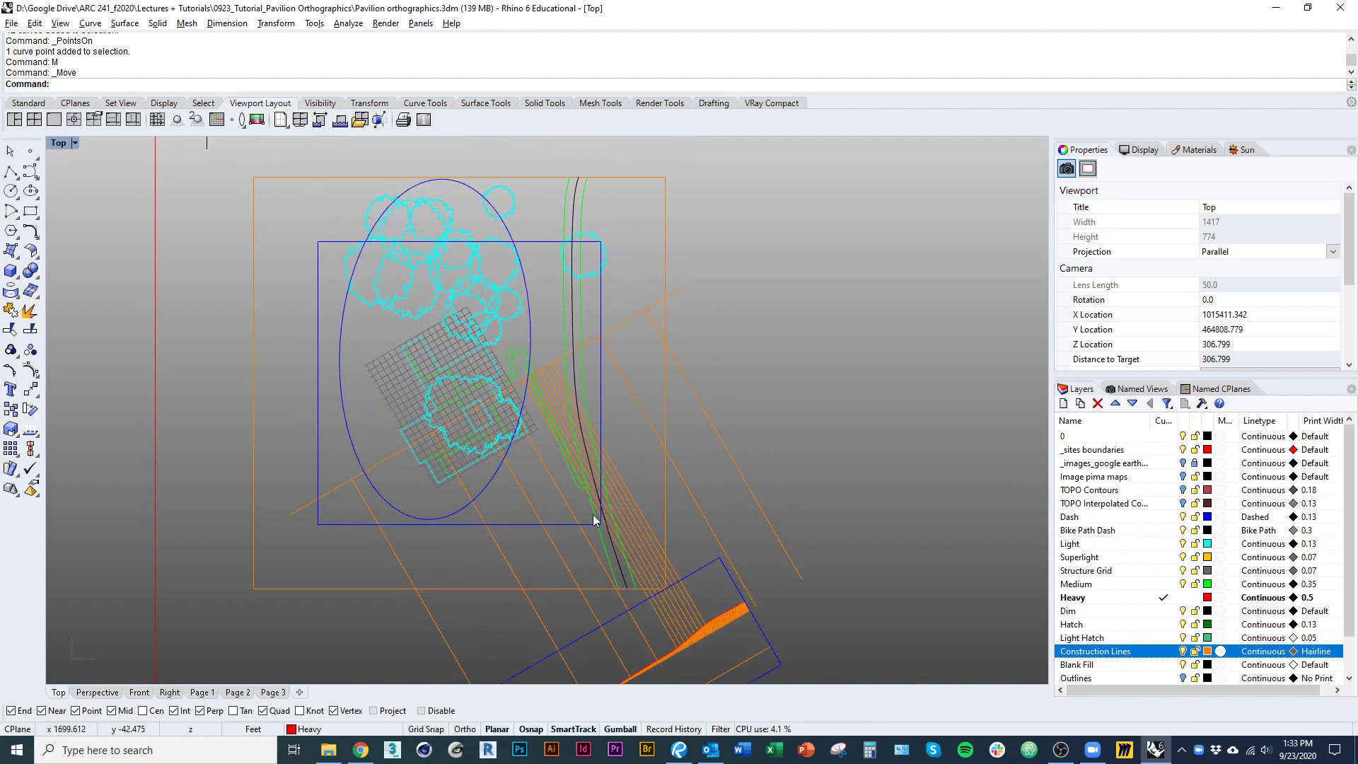
right_drag(593, 537, 527, 277)
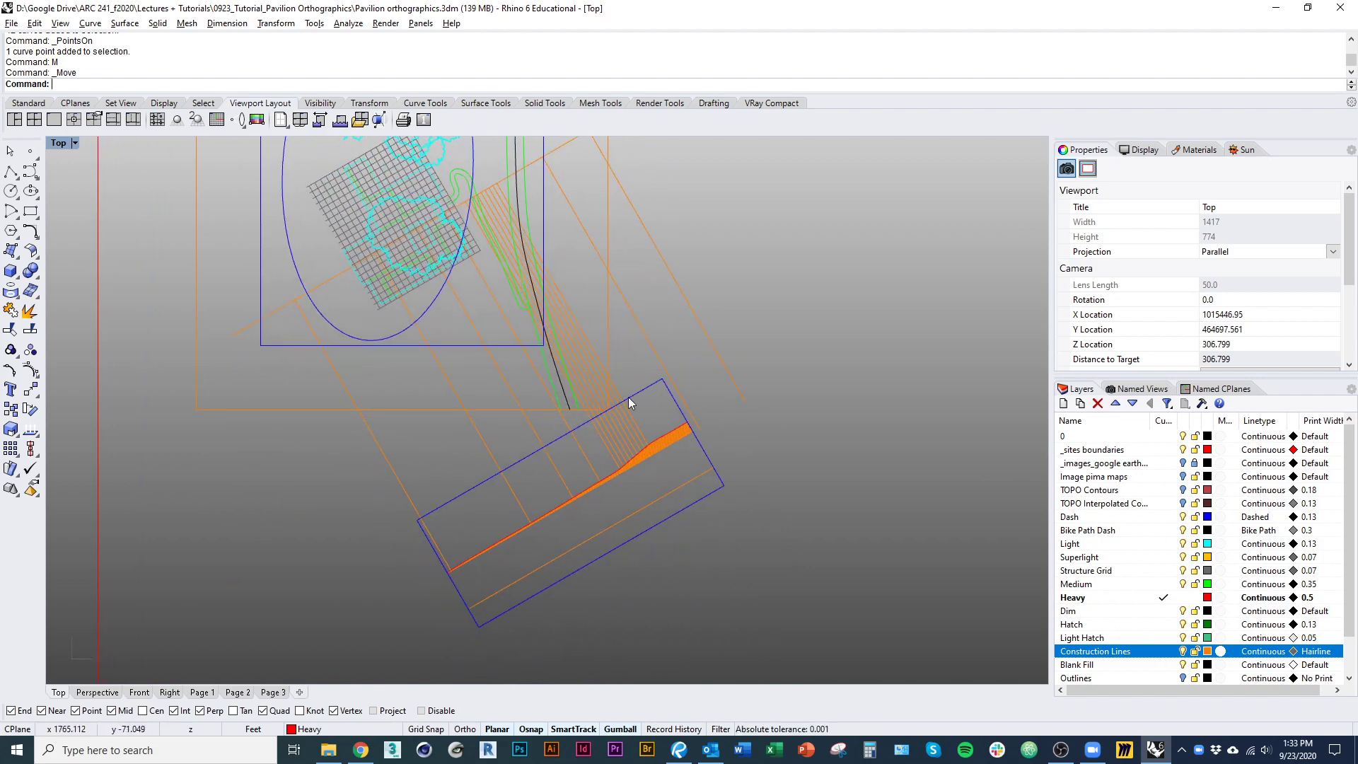
right_drag(526, 445, 536, 484)
click(517, 388)
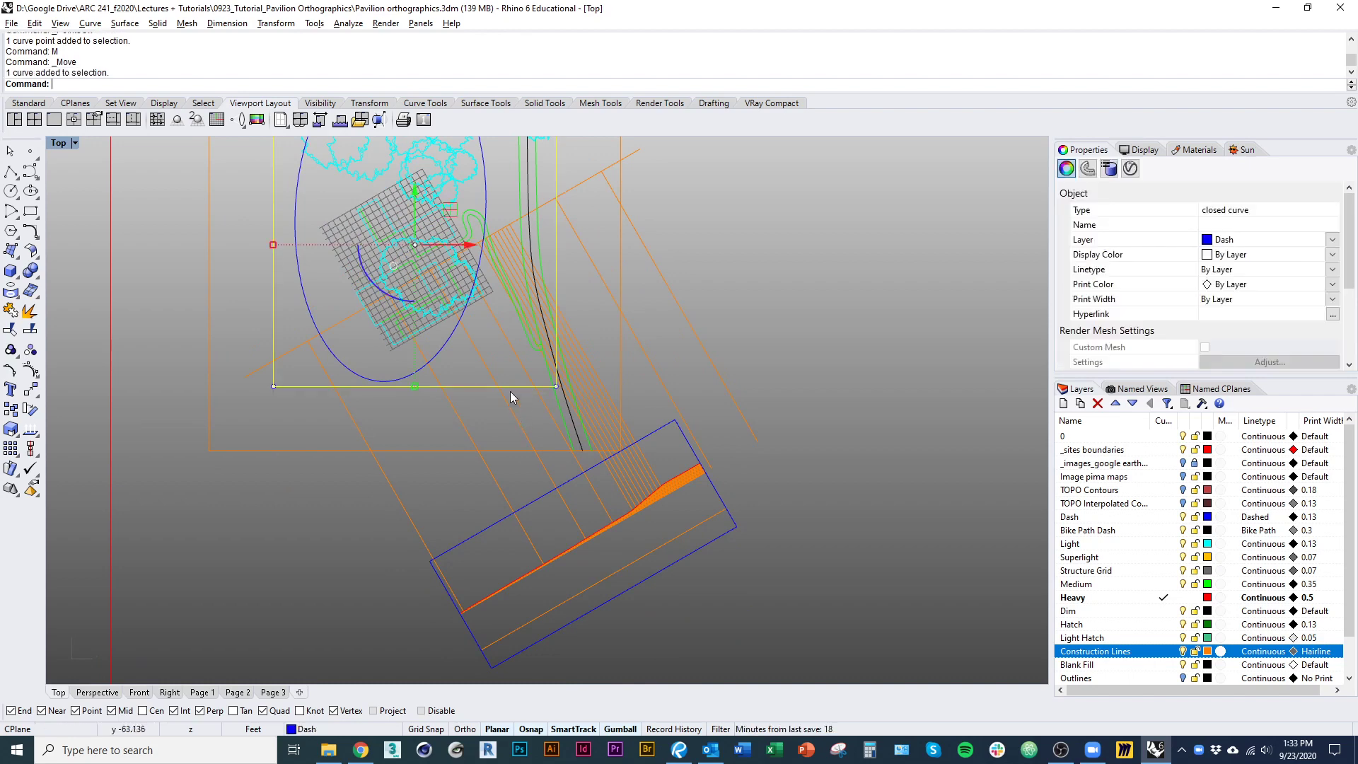
right_drag(510, 392, 517, 453)
right_drag(549, 195, 546, 223)
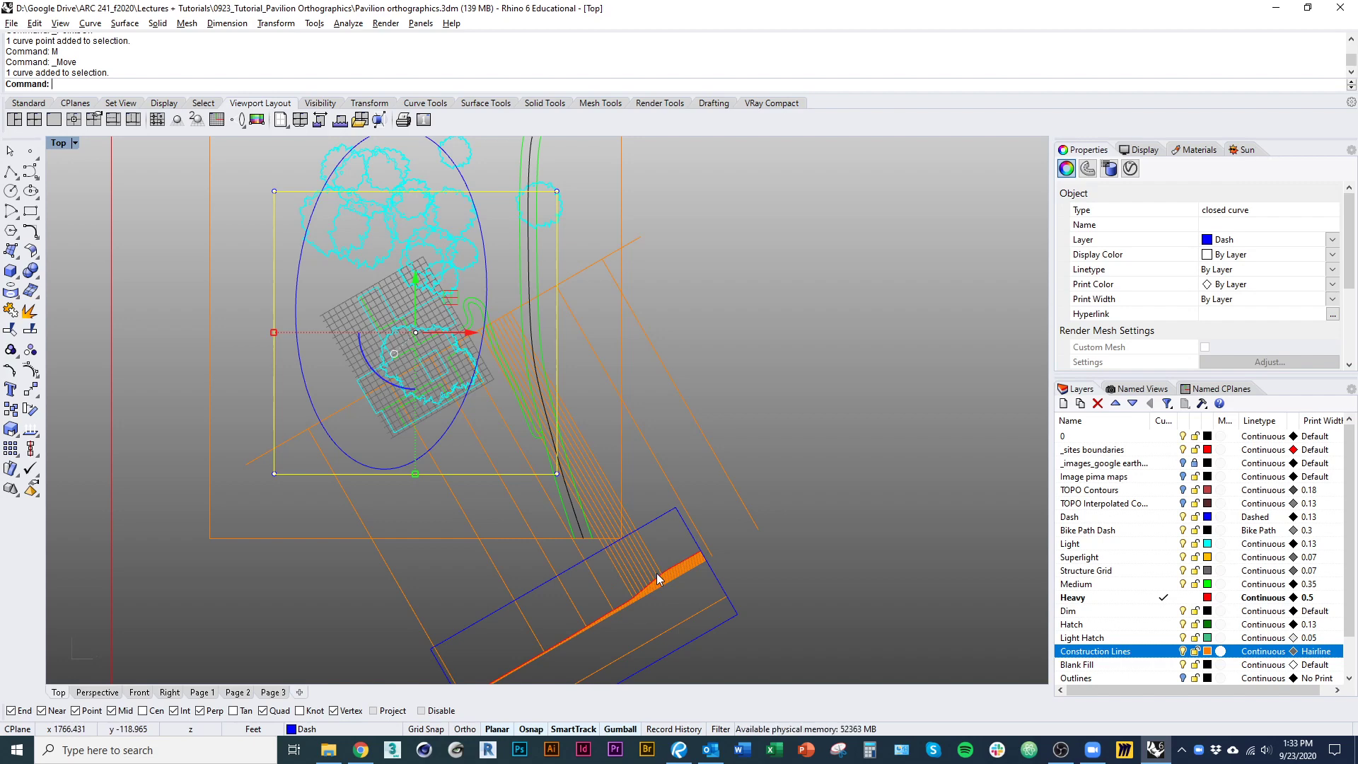
right_drag(652, 516, 635, 476)
right_drag(651, 576, 616, 507)
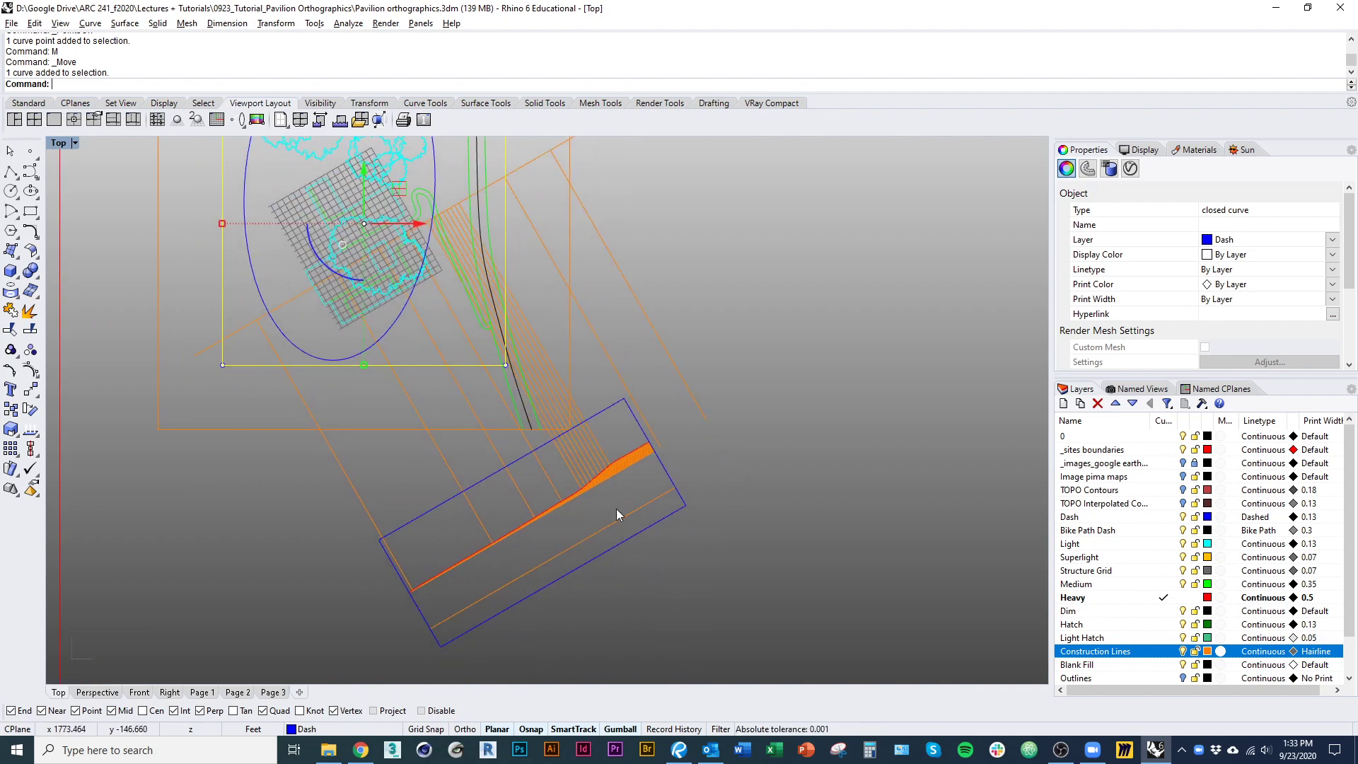
key(Escape)
Step: Make the TOPO Contours and TOPO Interpolated Contours layers visible in the enlarged plan
right_drag(478, 300, 488, 358)
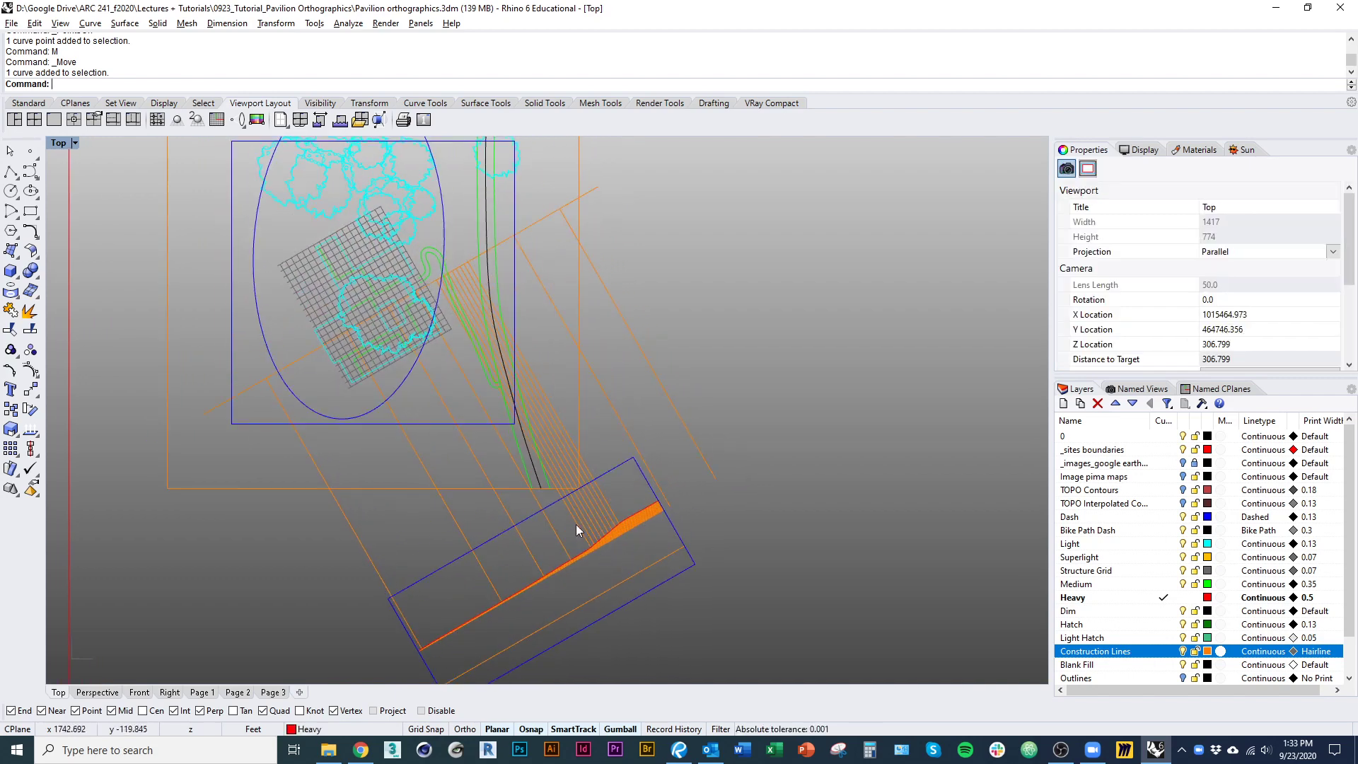
click(1182, 503)
click(1182, 490)
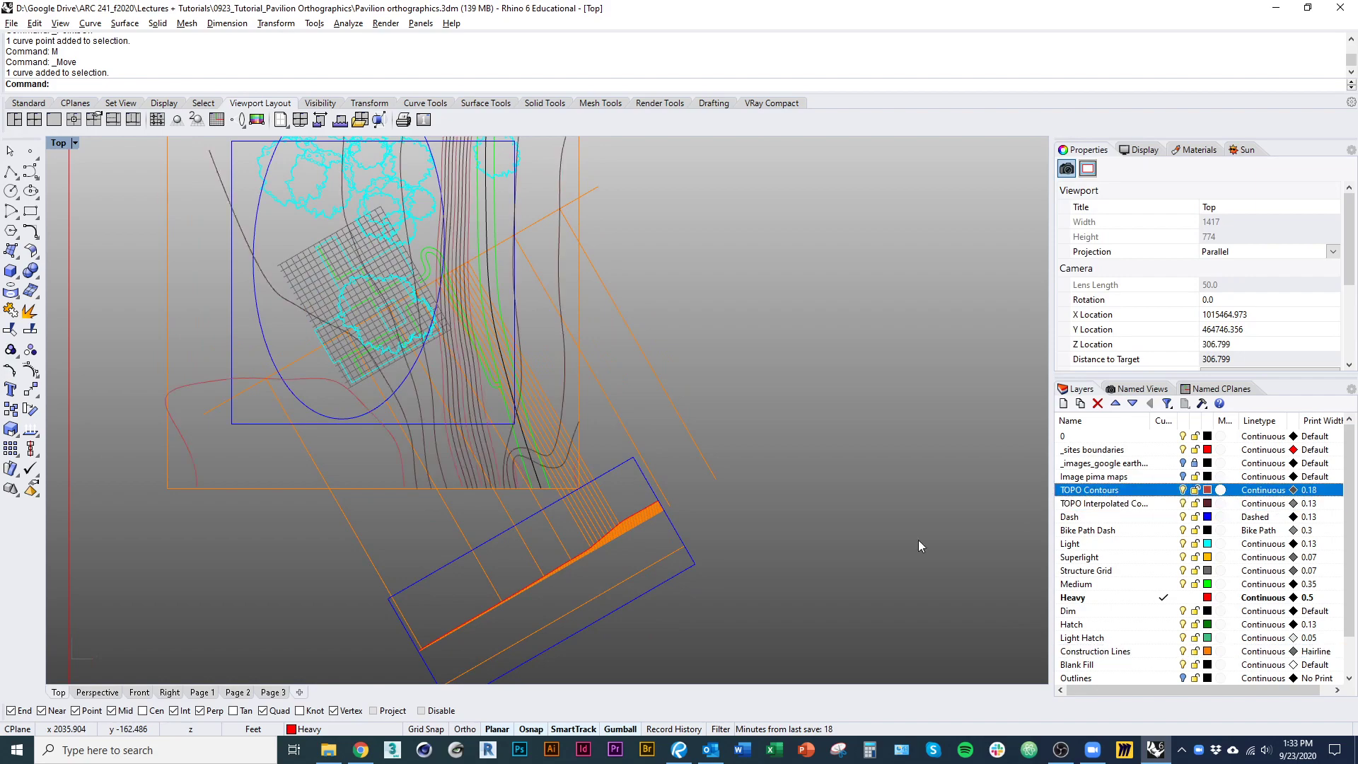
Step: Examine how the contour lines on the plan project down to the ground profile in the angled section
scroll(766, 507, up, 5)
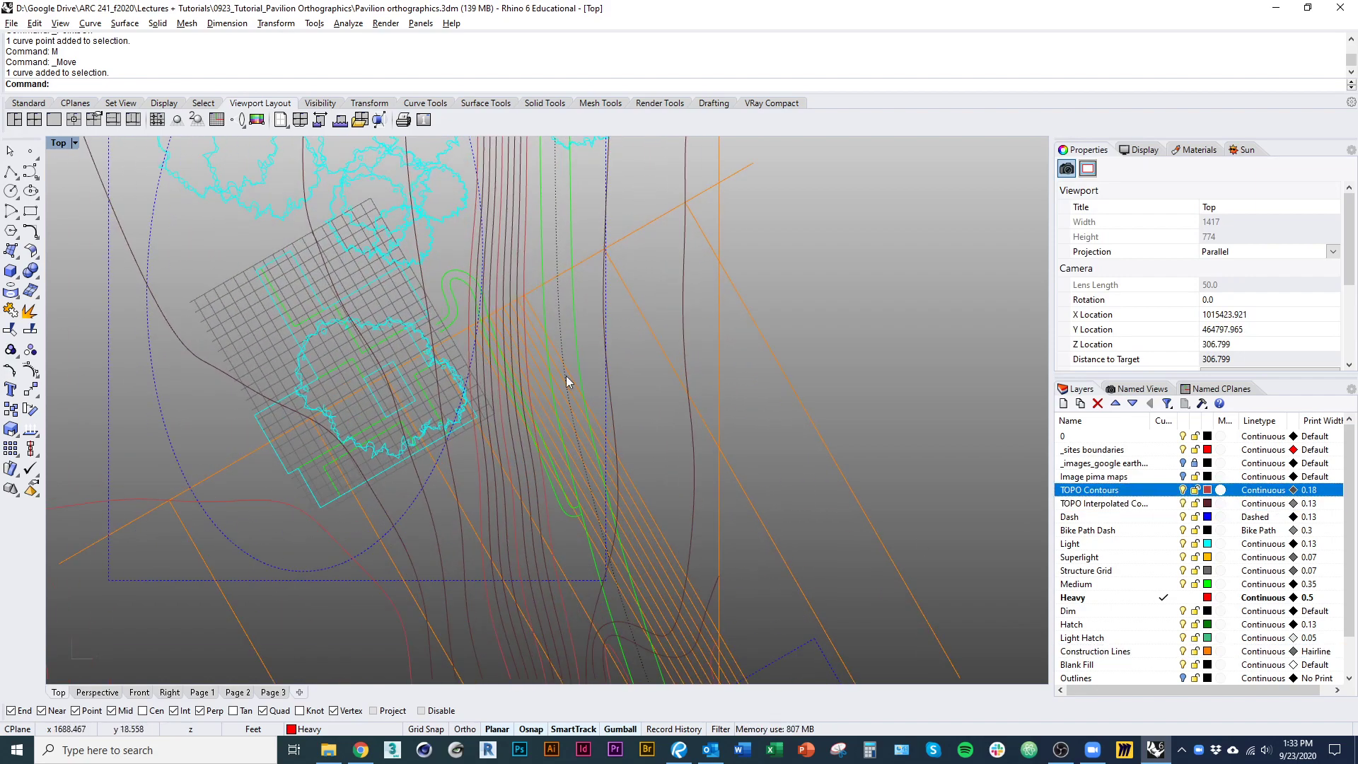
right_drag(648, 550, 529, 282)
scroll(652, 448, up, 5)
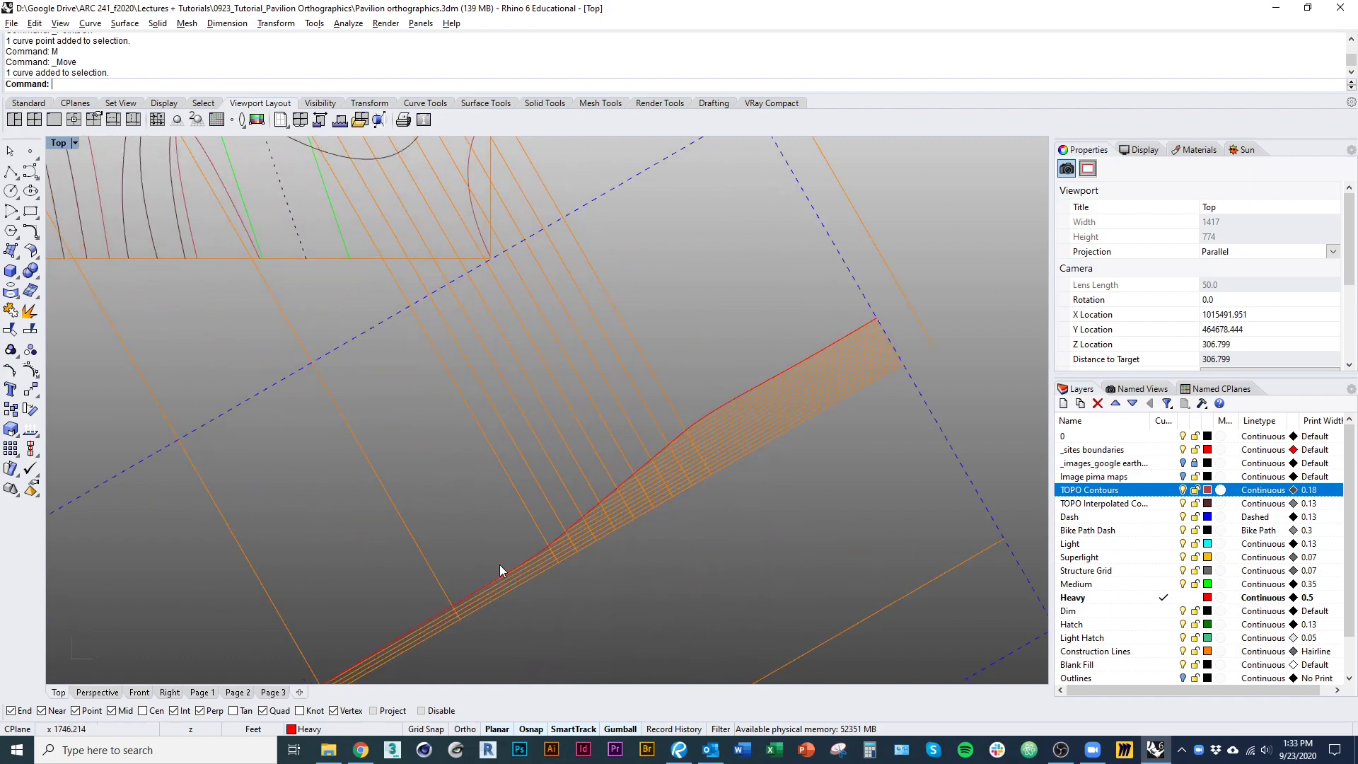
right_drag(493, 568, 621, 337)
scroll(621, 337, down, 5)
right_drag(581, 427, 596, 453)
right_drag(801, 357, 794, 499)
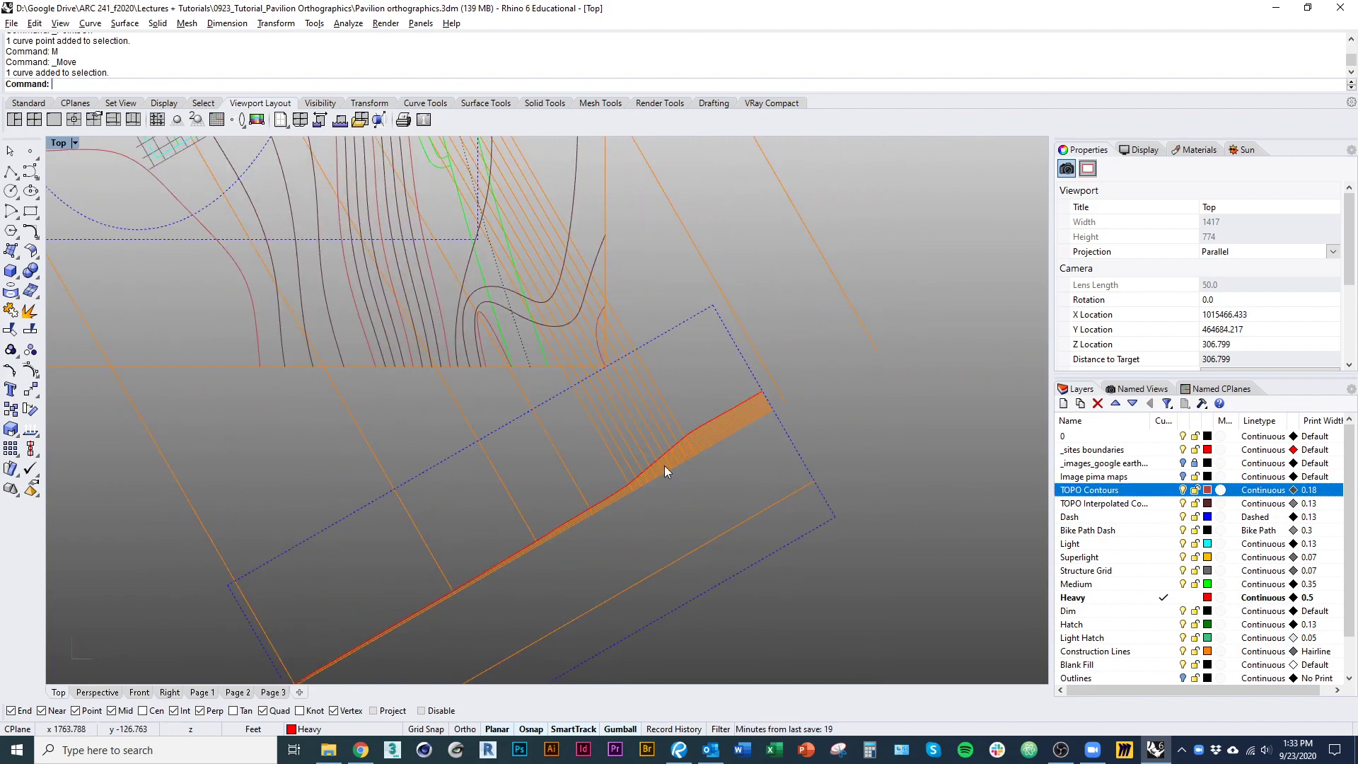
right_drag(665, 474, 632, 391)
right_drag(479, 410, 552, 552)
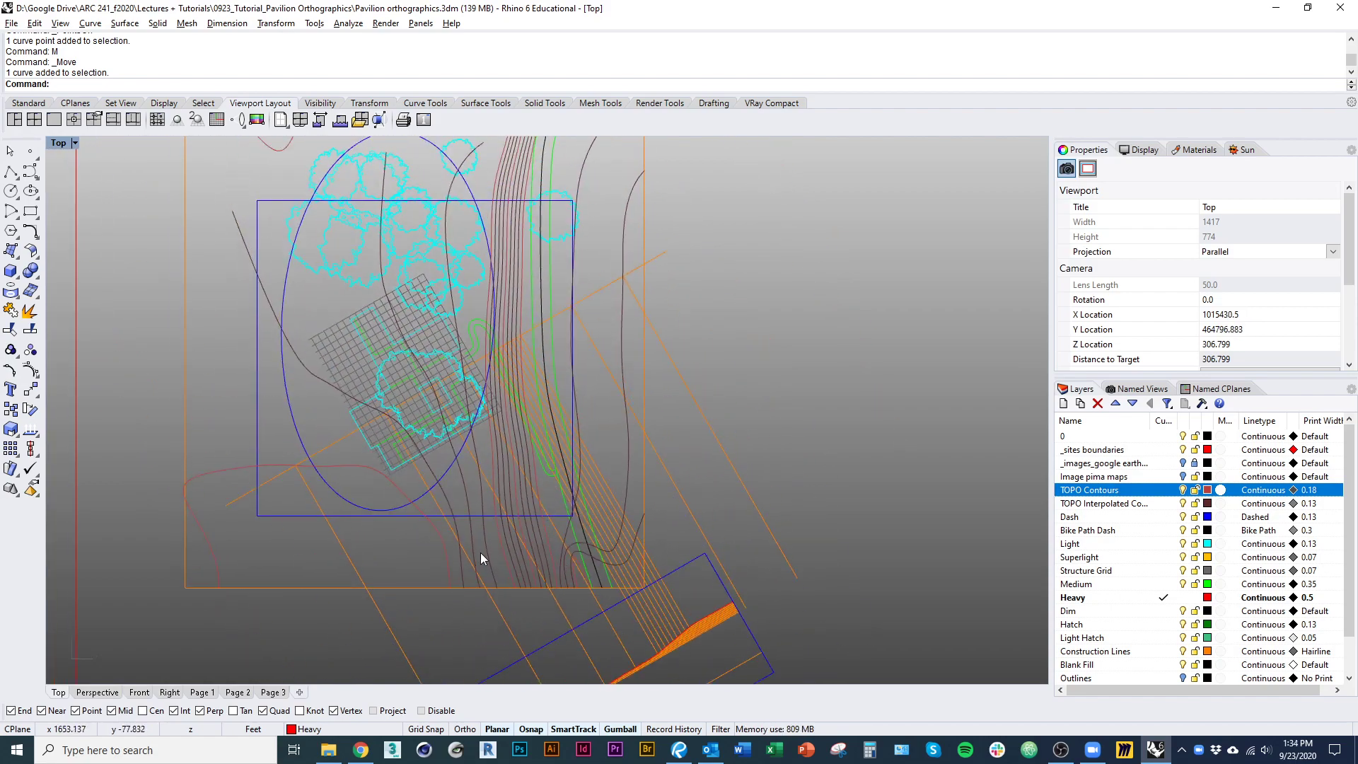
right_drag(465, 554, 444, 362)
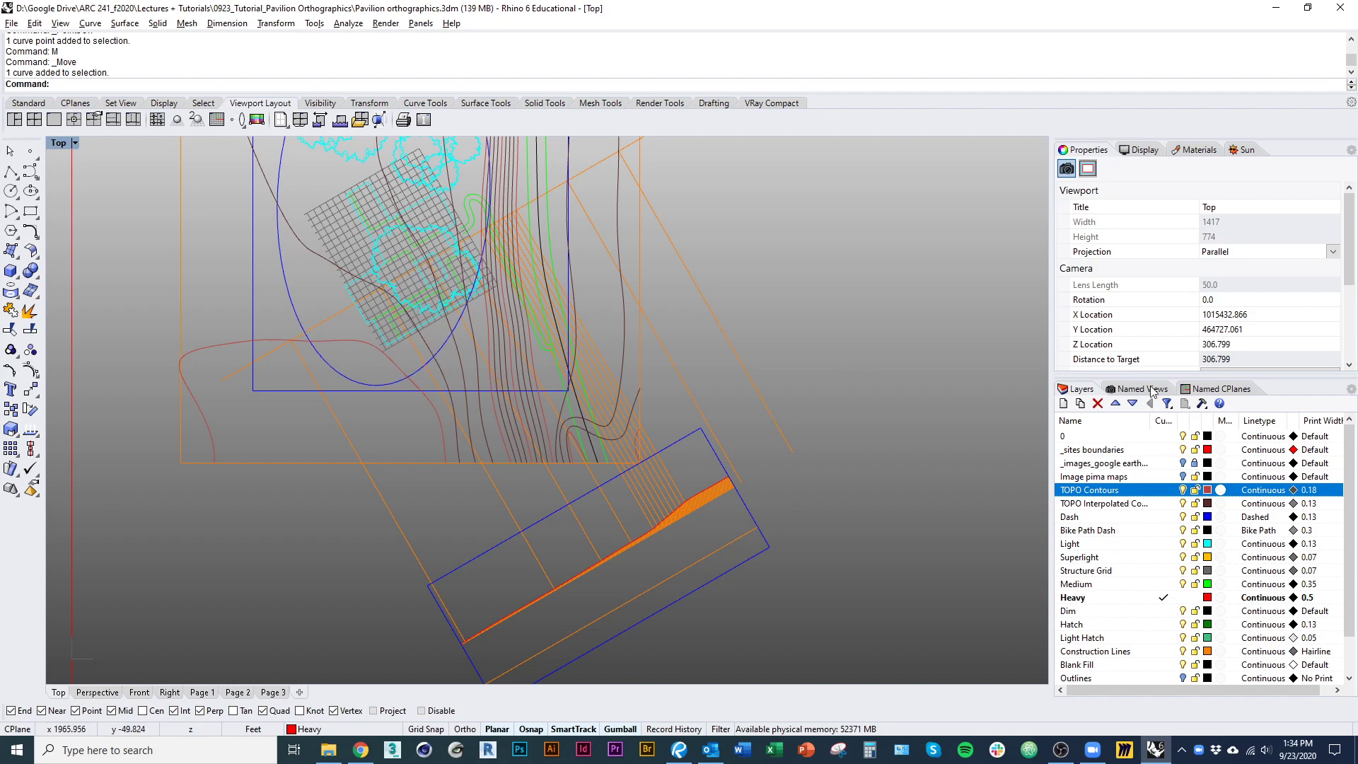
Step: Restore the saved construction plane CPlane 01 over the pavilion on the full site plan
click(1224, 390)
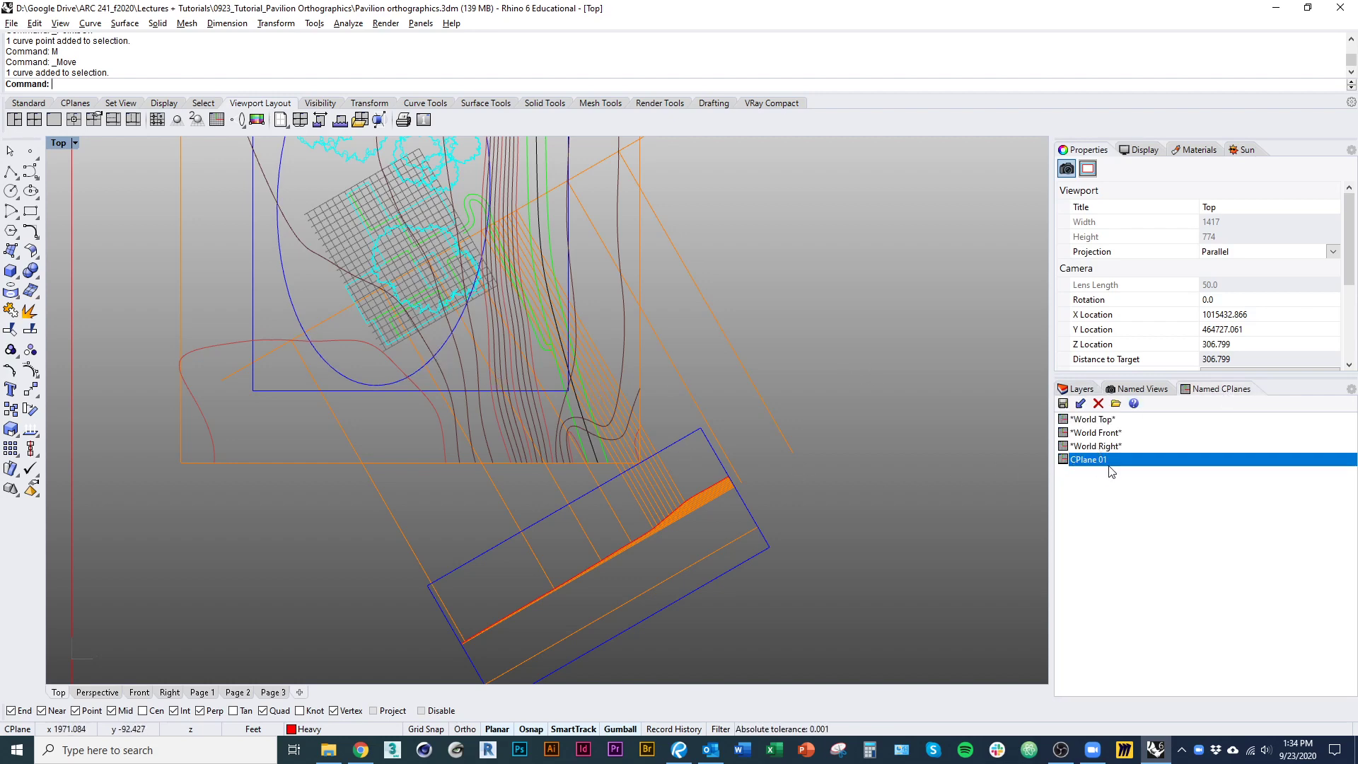
scroll(663, 526, down, 10)
scroll(661, 521, down, 4)
right_drag(605, 530, 721, 509)
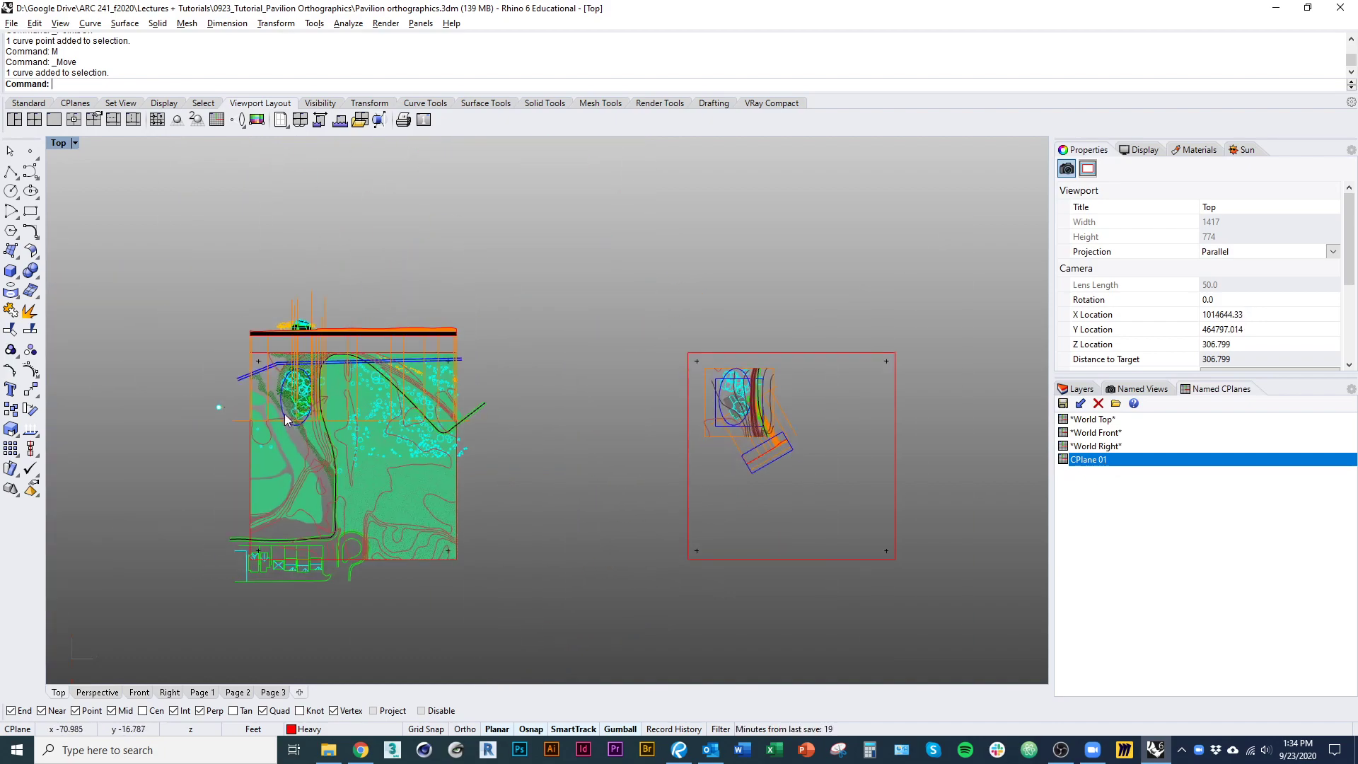
scroll(290, 417, up, 8)
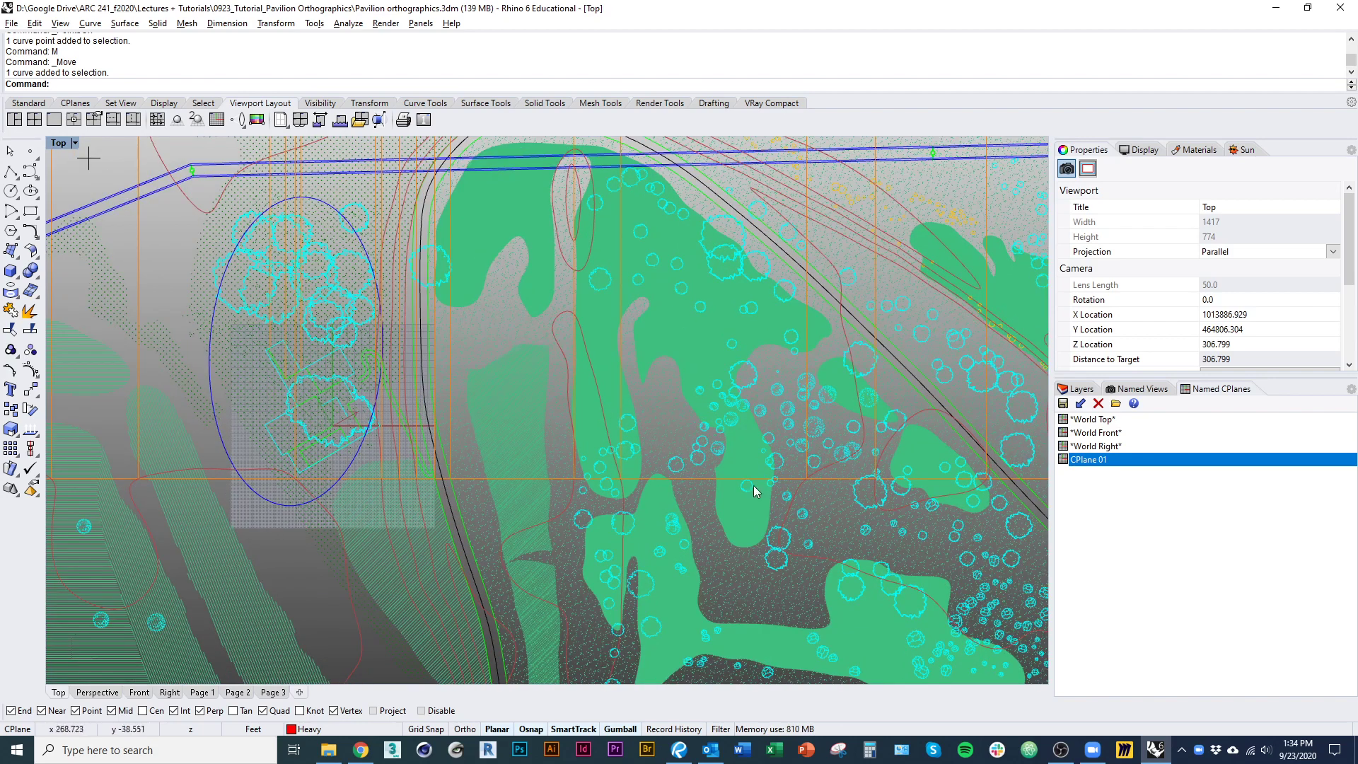
double_click(1093, 460)
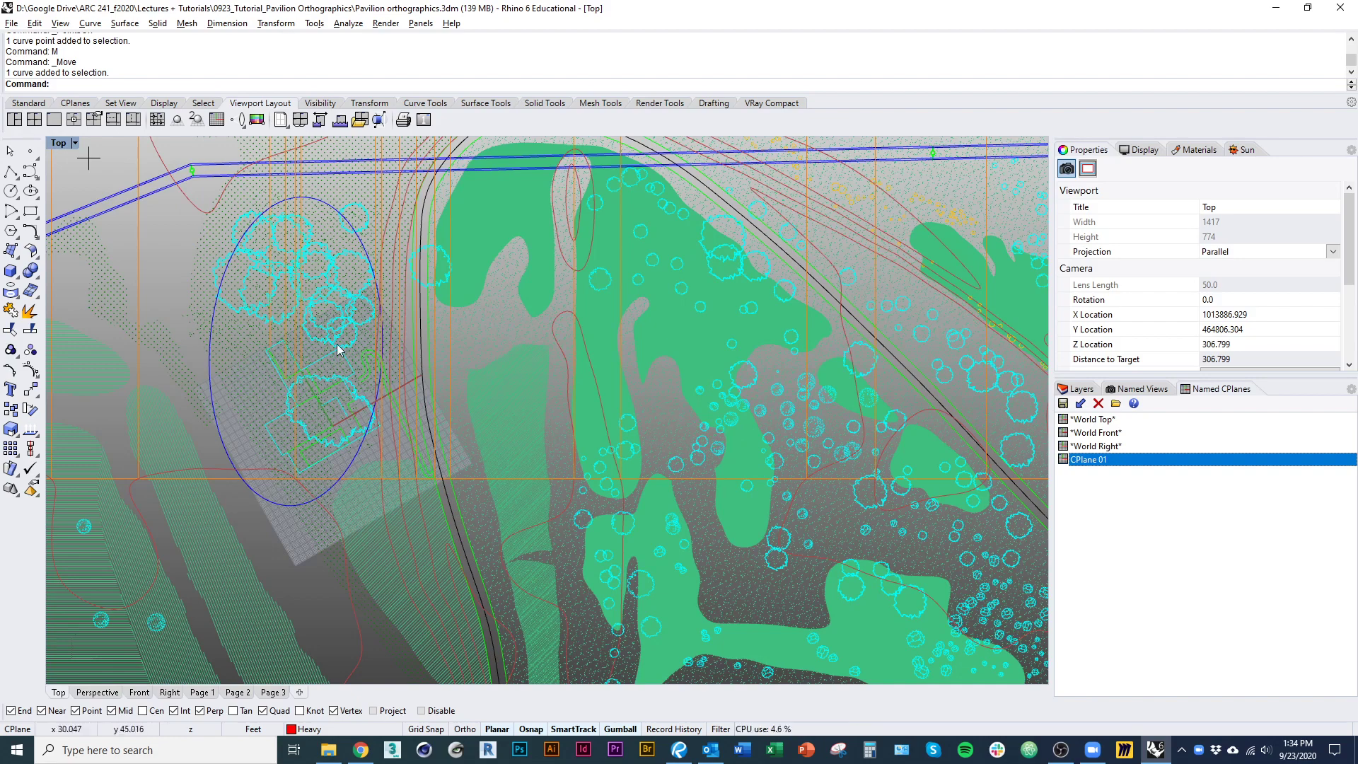
Step: Draw a four-point test polyline aligned to the rotated construction plane over the pavilion plan and undo it
scroll(270, 422, up, 9)
text(pl)
key(Return)
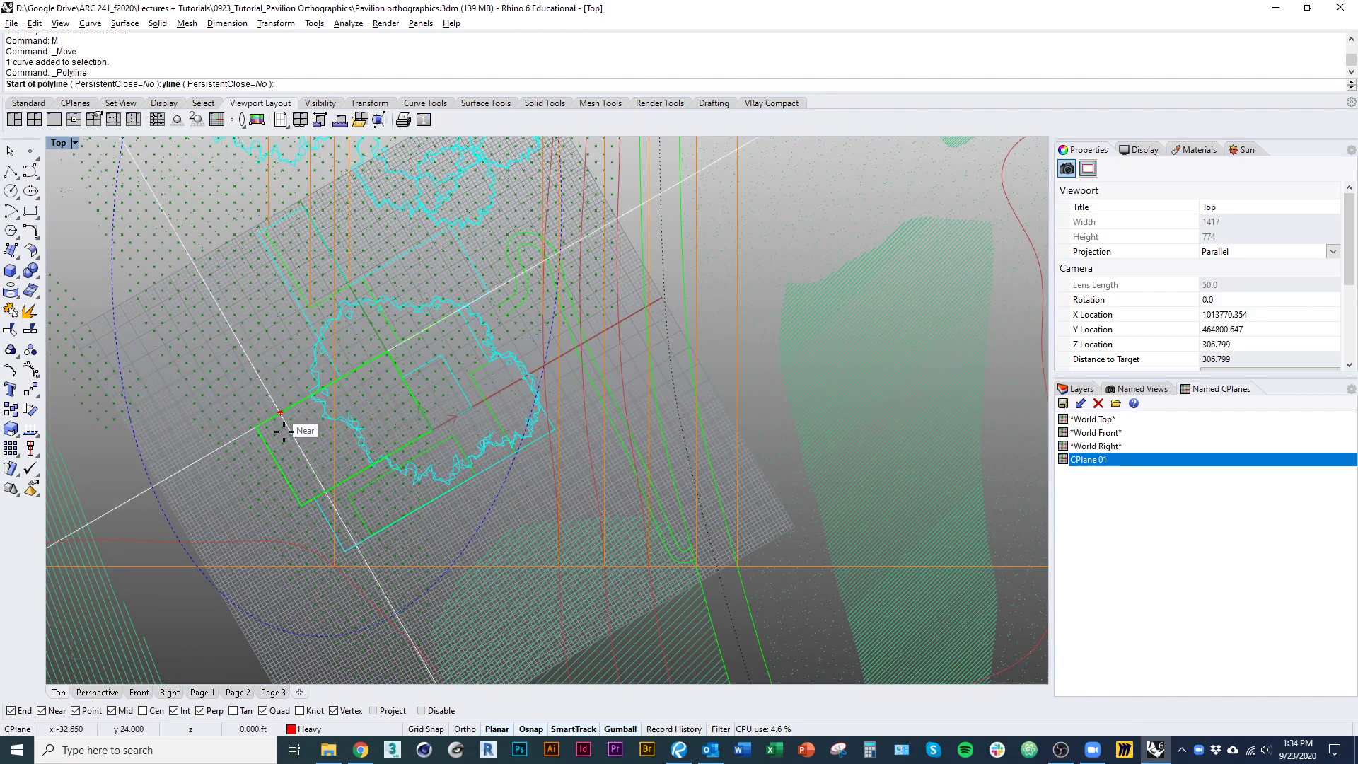
click(302, 461)
click(245, 361)
click(381, 283)
click(482, 457)
key(Return)
scroll(277, 556, down, 5)
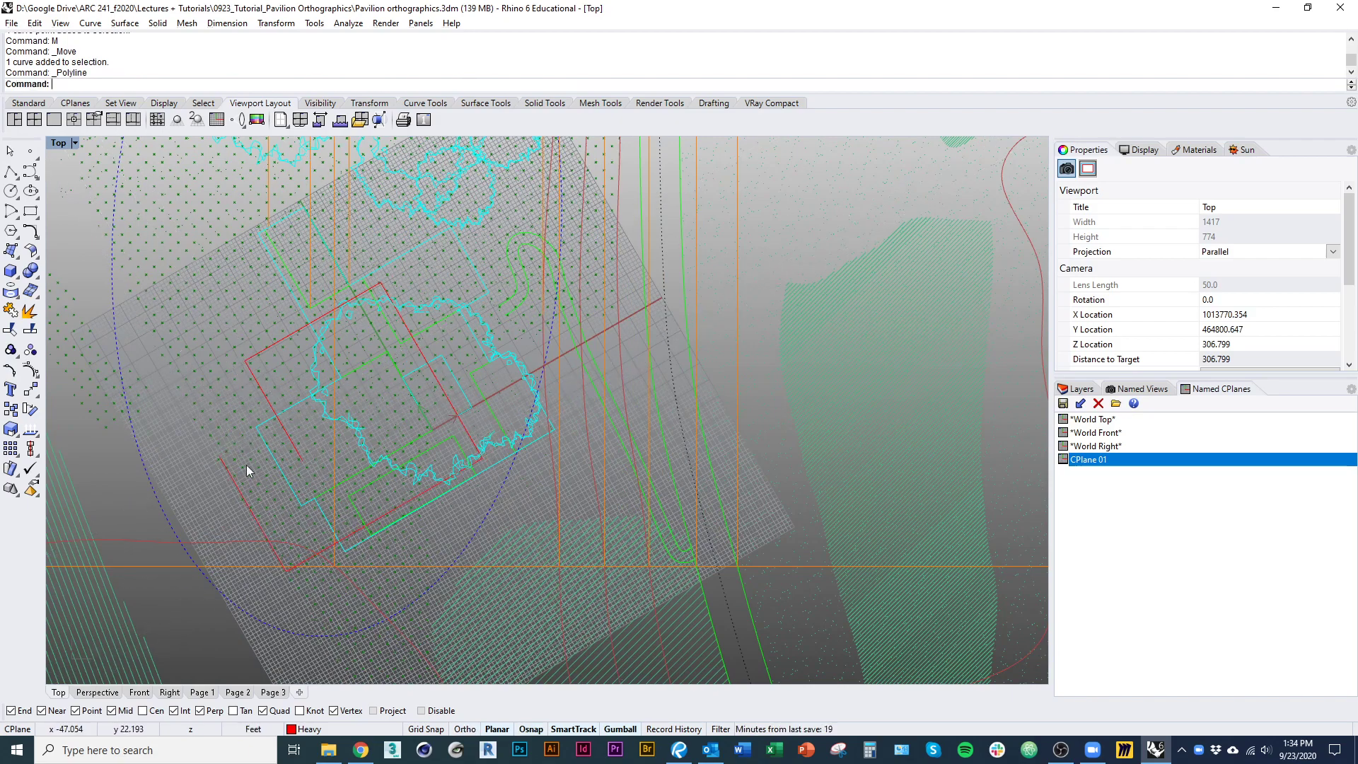
key(ctrl+z)
Step: Rotate the Top viewport to match the construction plane using SetView with the CPlane and Top options
scroll(328, 472, down, 15)
right_drag(569, 468, 248, 475)
scroll(562, 367, up, 12)
right_drag(659, 459, 611, 440)
scroll(659, 519, up, 2)
ctrl+right_drag(659, 519, 611, 525)
text(Sec)
key(Return)
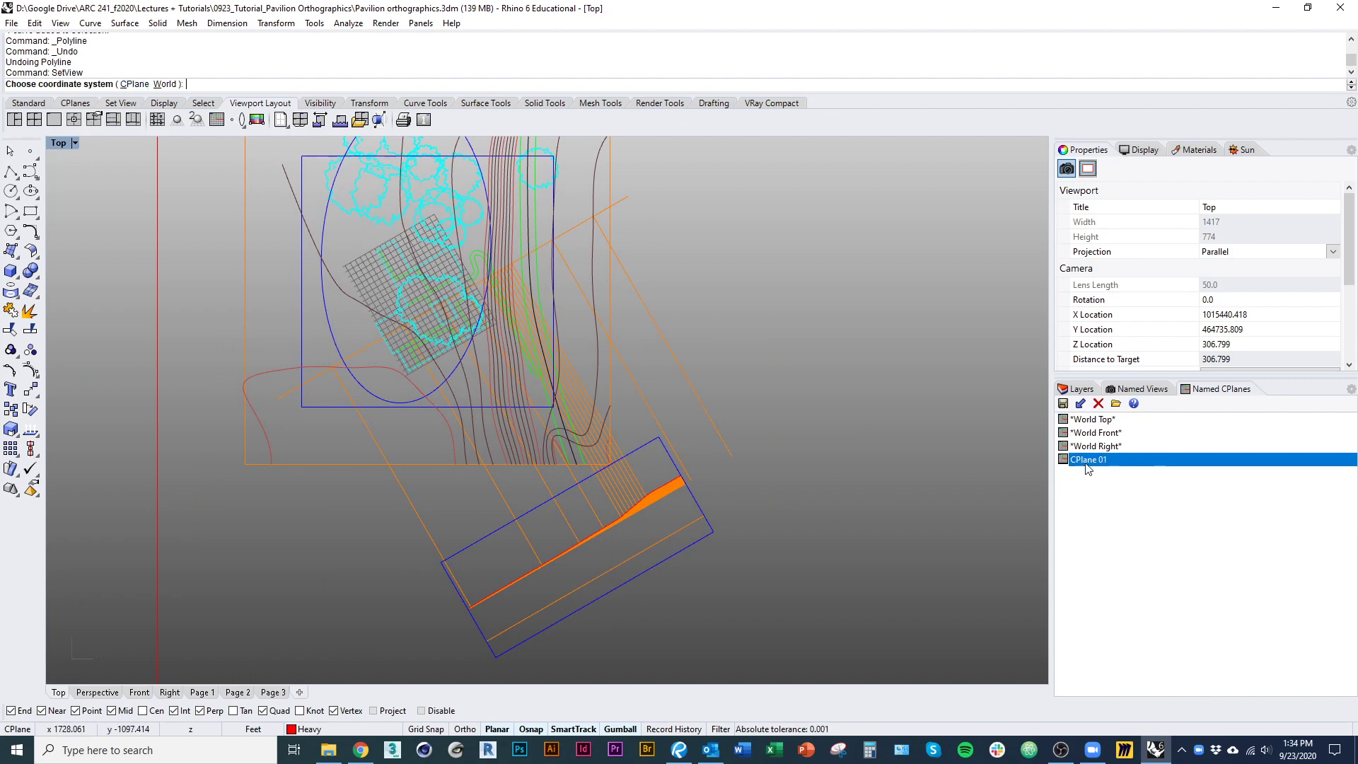
click(132, 84)
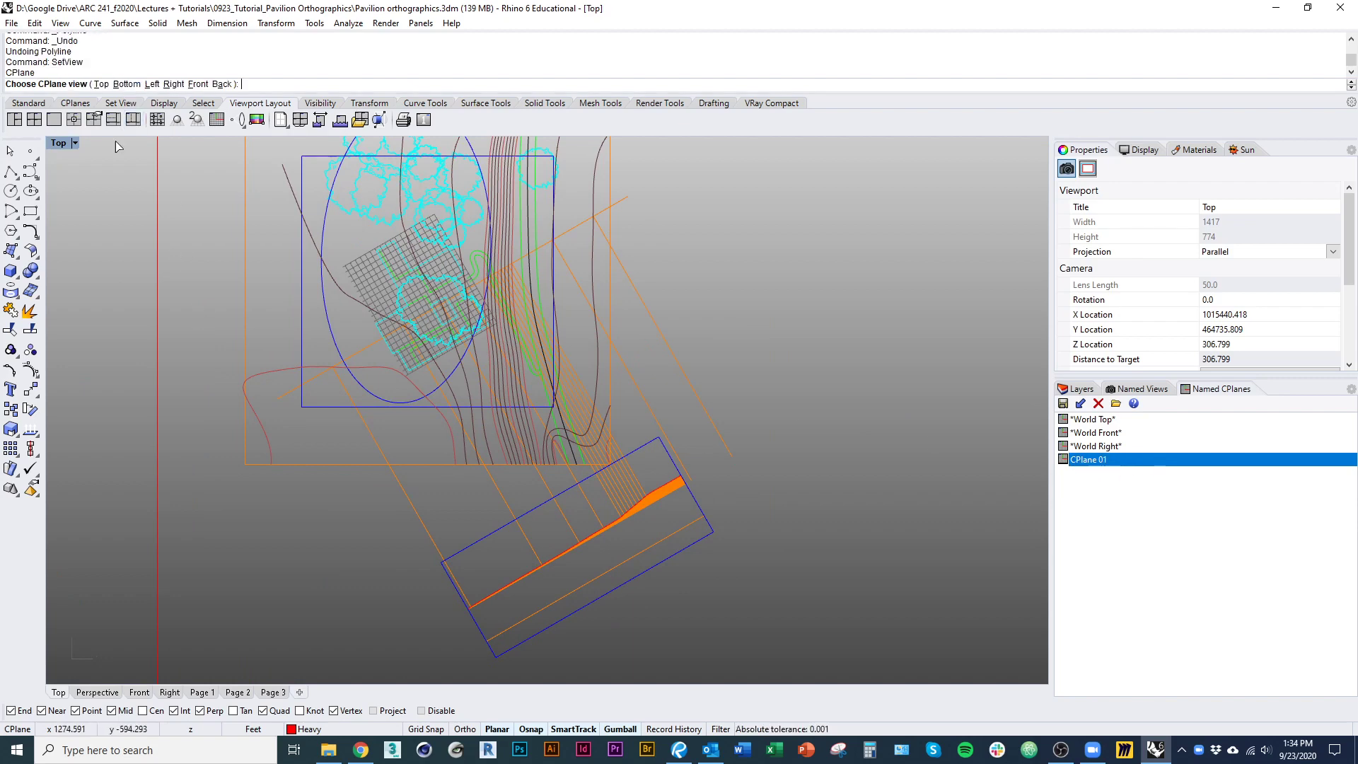
click(101, 84)
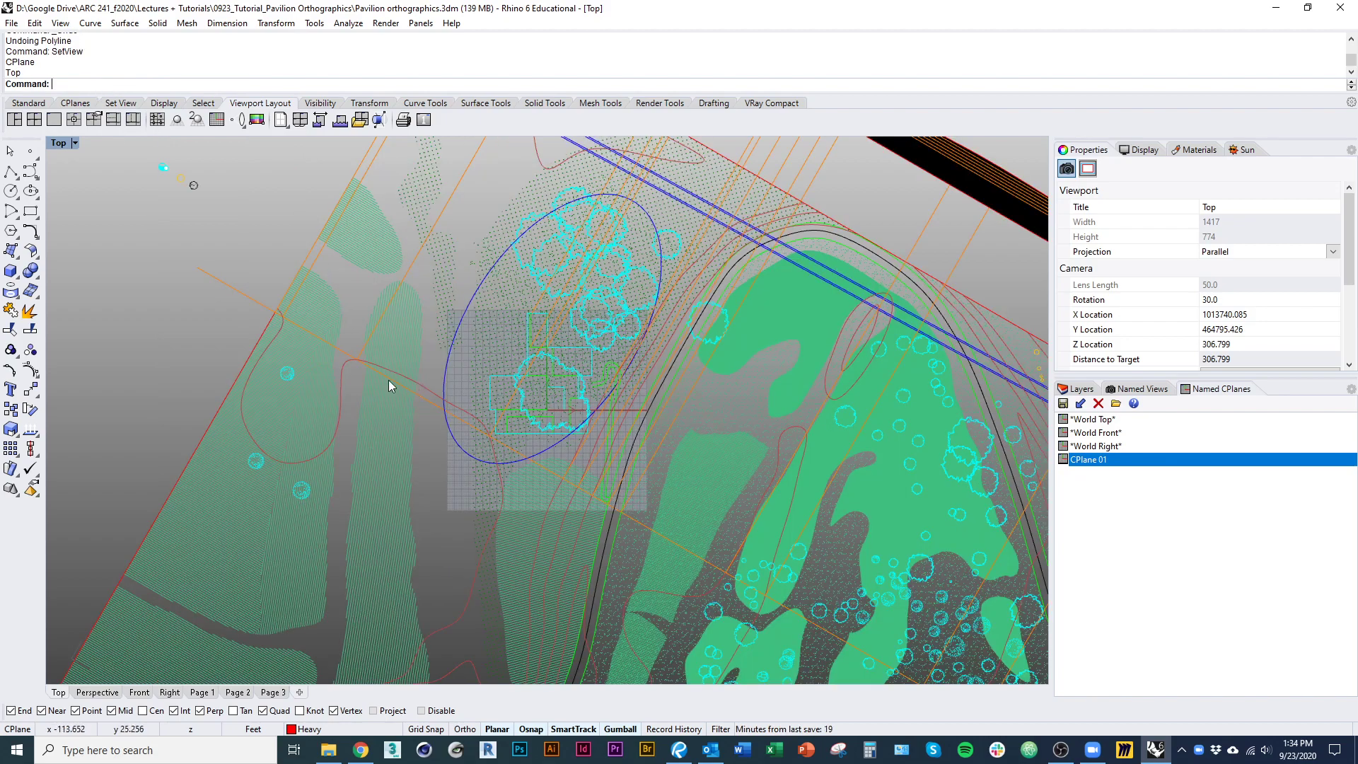
Step: Look over the rotated site plan and the enlarged pavilion plan with its projection lines
right_drag(665, 480, 613, 451)
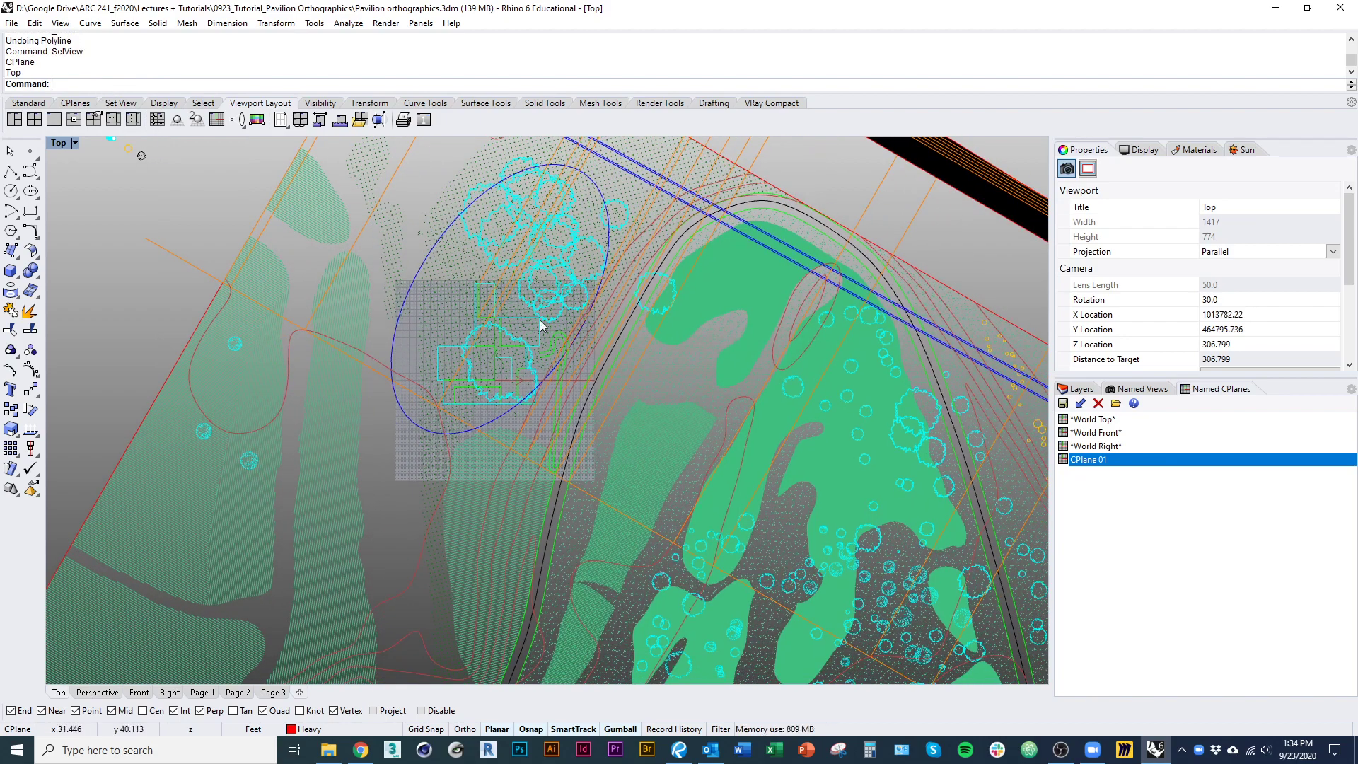
right_drag(1006, 618, 764, 508)
right_drag(1025, 657, 509, 332)
right_drag(869, 565, 424, 261)
right_drag(806, 559, 396, 279)
right_drag(656, 422, 356, 306)
right_drag(583, 433, 528, 397)
ctrl+right_drag(593, 587, 625, 519)
right_drag(310, 440, 431, 566)
scroll(449, 580, down, 5)
right_drag(437, 380, 475, 520)
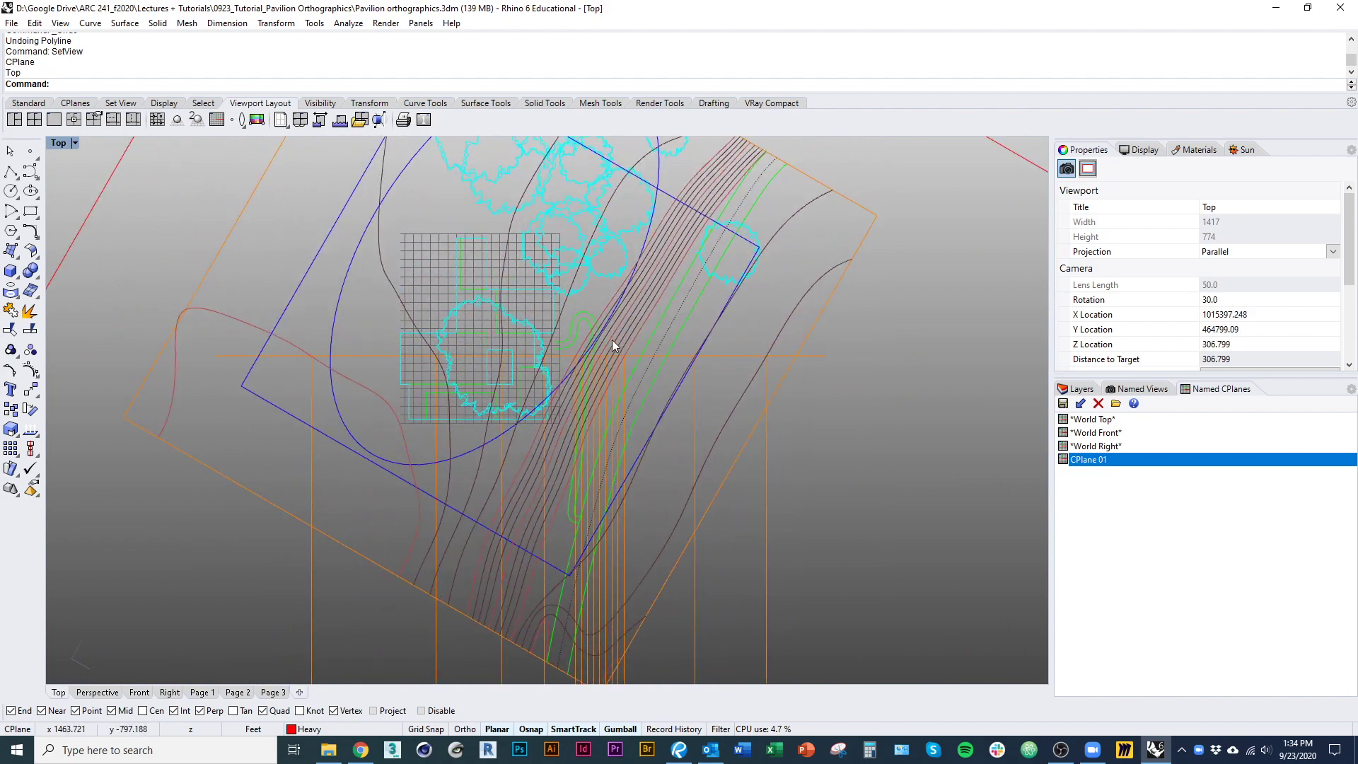
right_drag(604, 554, 595, 519)
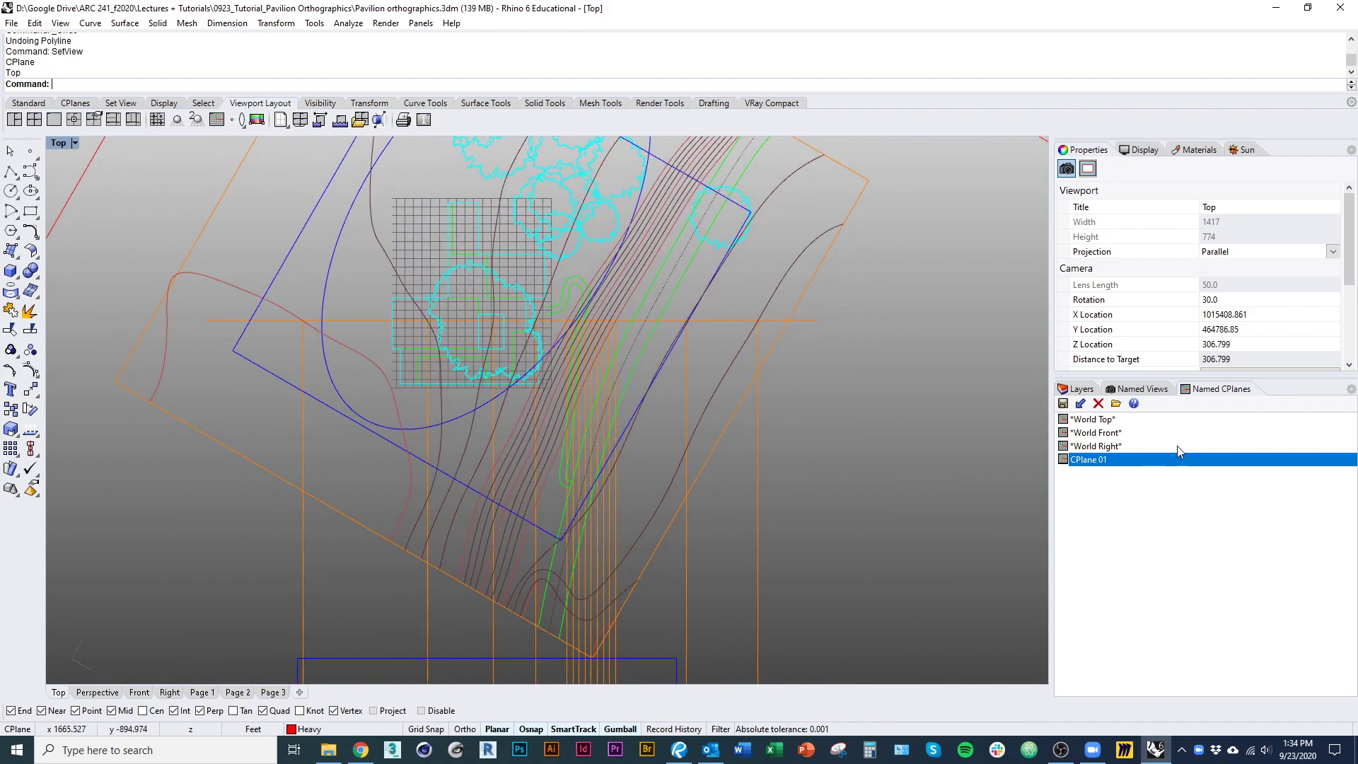
Step: Hide the Construction Lines layer
right_drag(664, 357, 711, 431)
click(1080, 388)
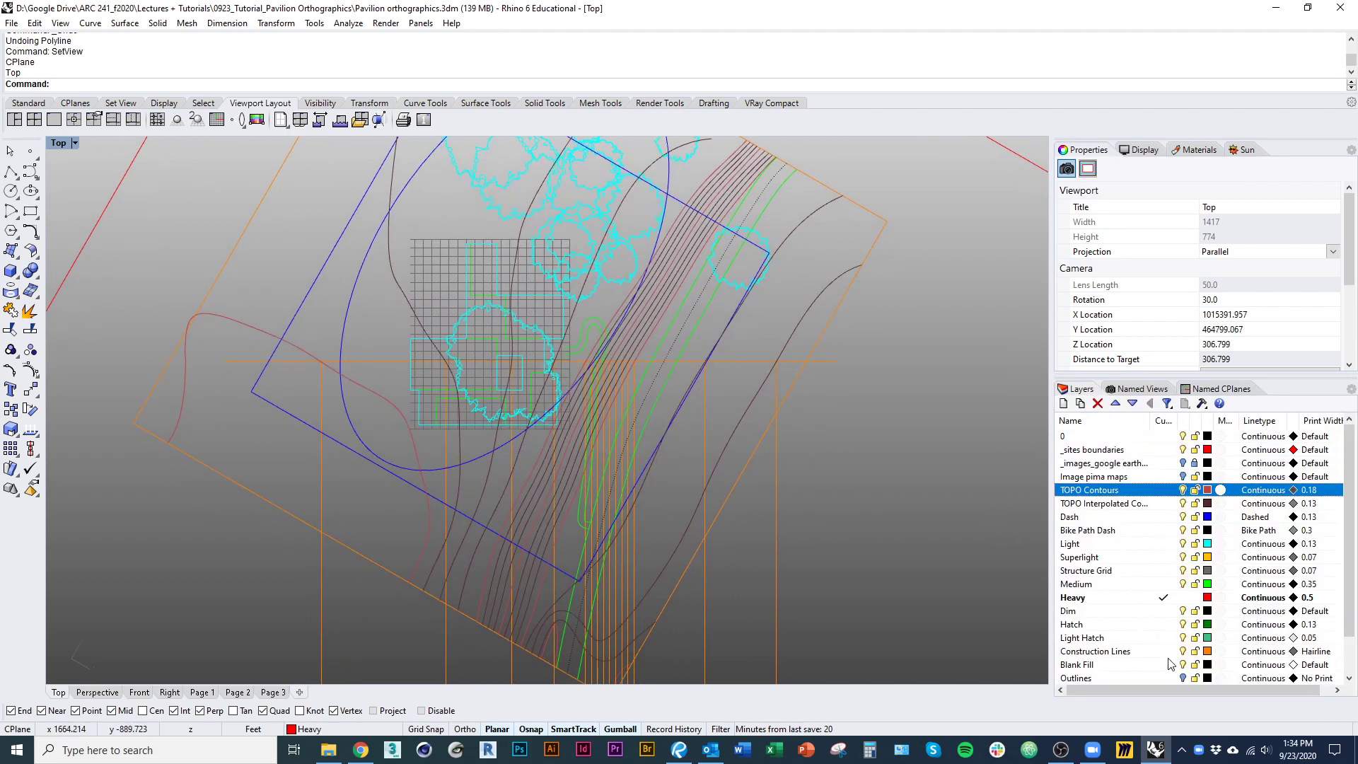
click(1094, 651)
Step: Examine the pavilion's grid, outlines, trees and contours in the rotated plan and review the layer list
right_drag(739, 447, 778, 522)
right_drag(600, 447, 599, 428)
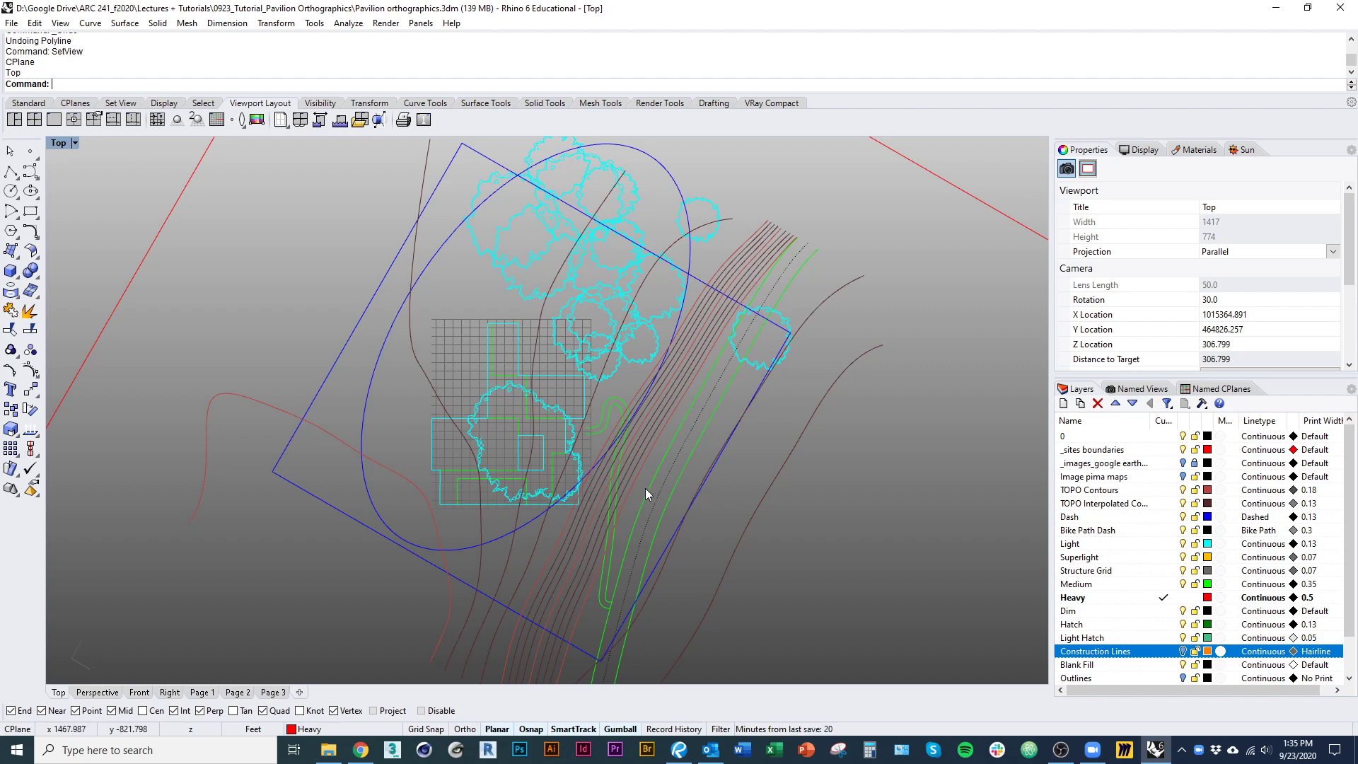
scroll(545, 471, up, 5)
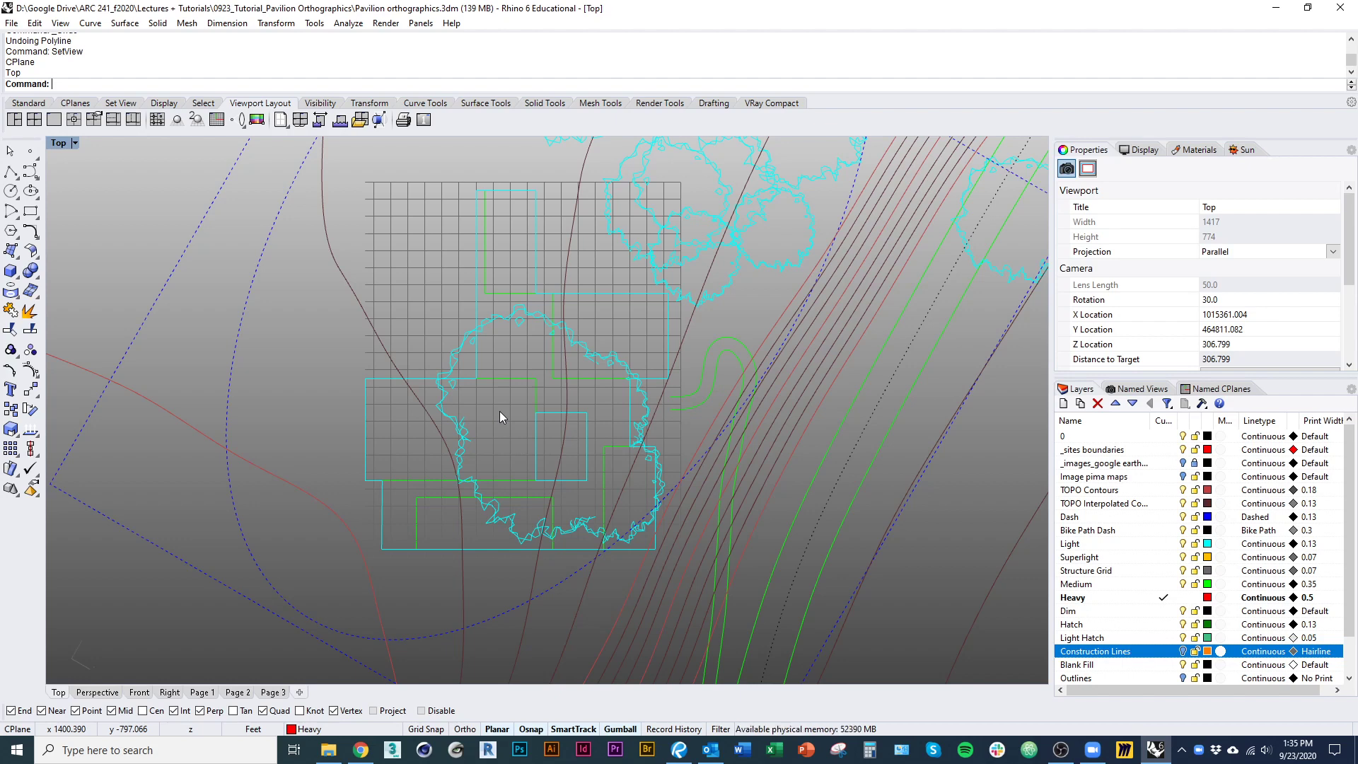
right_drag(500, 478, 493, 508)
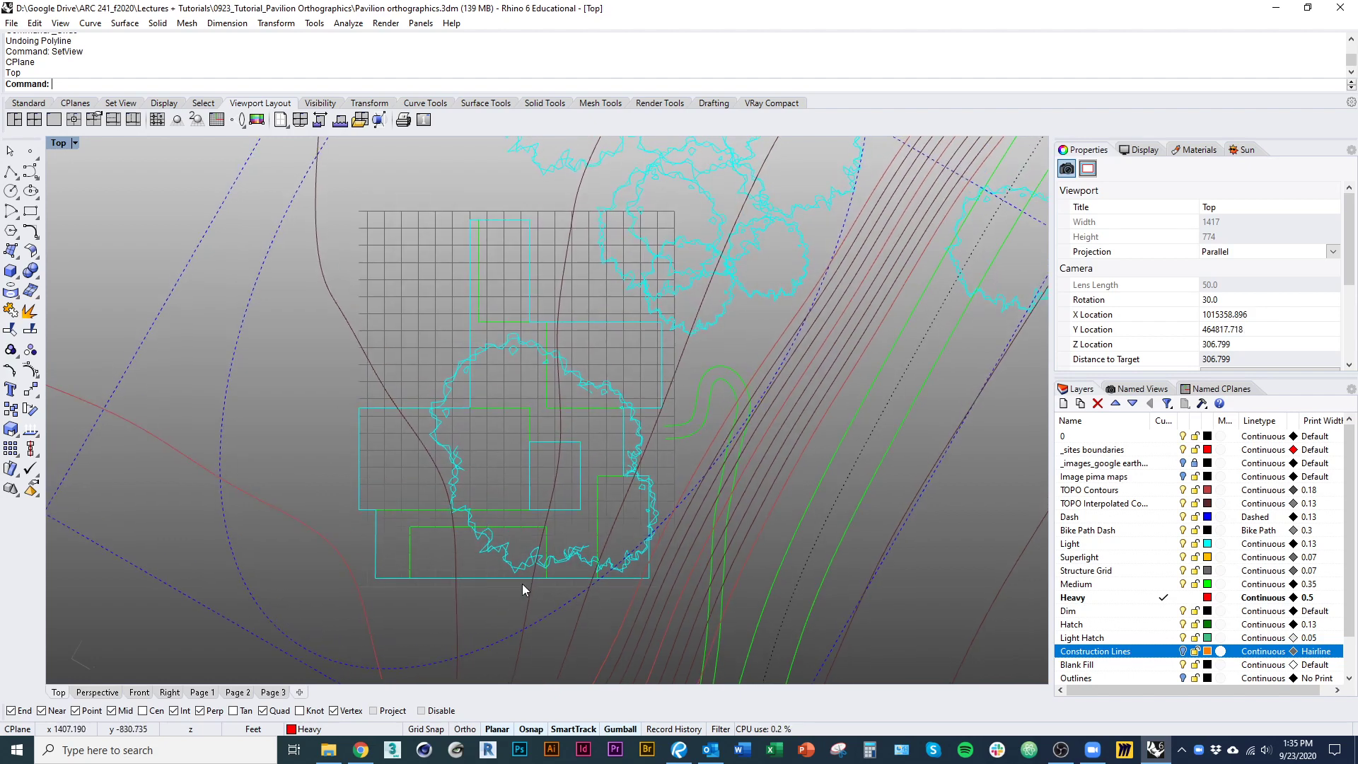
right_drag(522, 584, 516, 571)
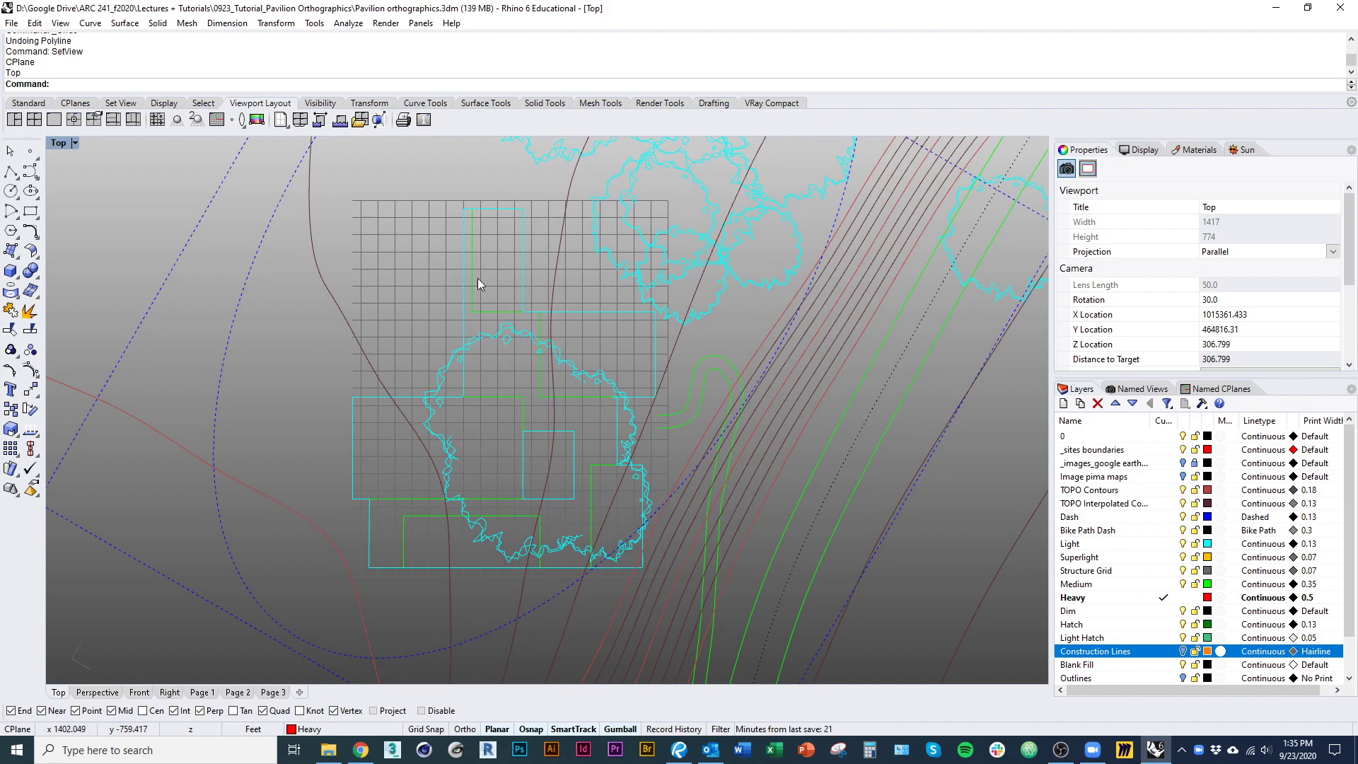
scroll(588, 618, down, 5)
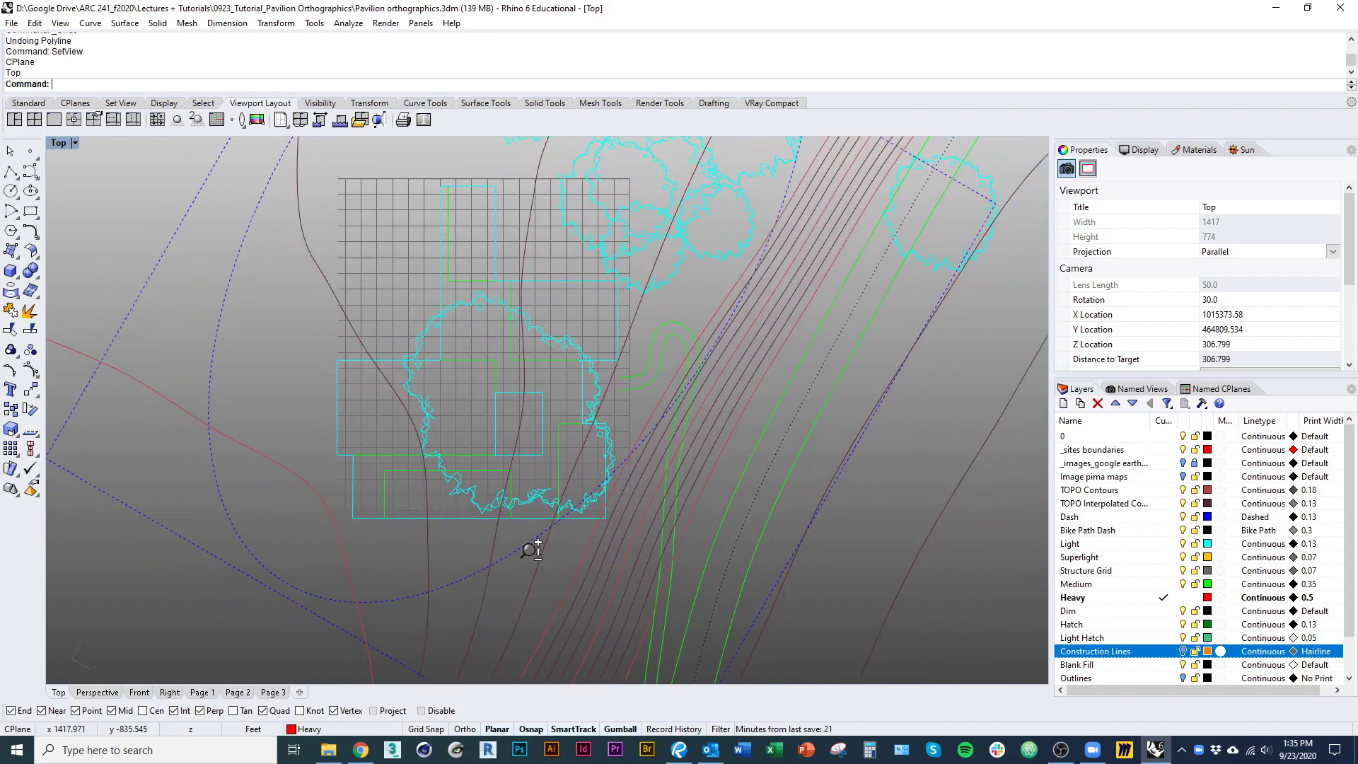
right_drag(521, 578, 497, 551)
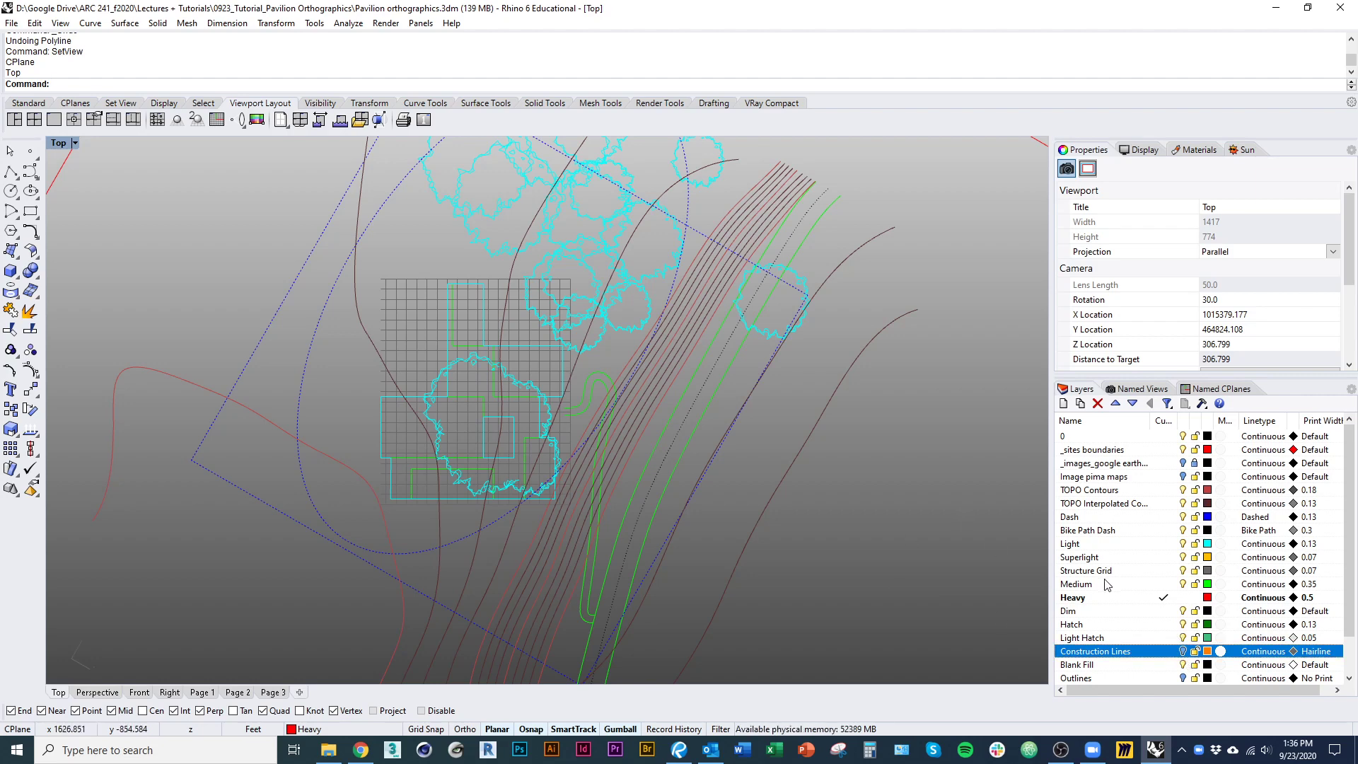
scroll(1184, 680, down, 1)
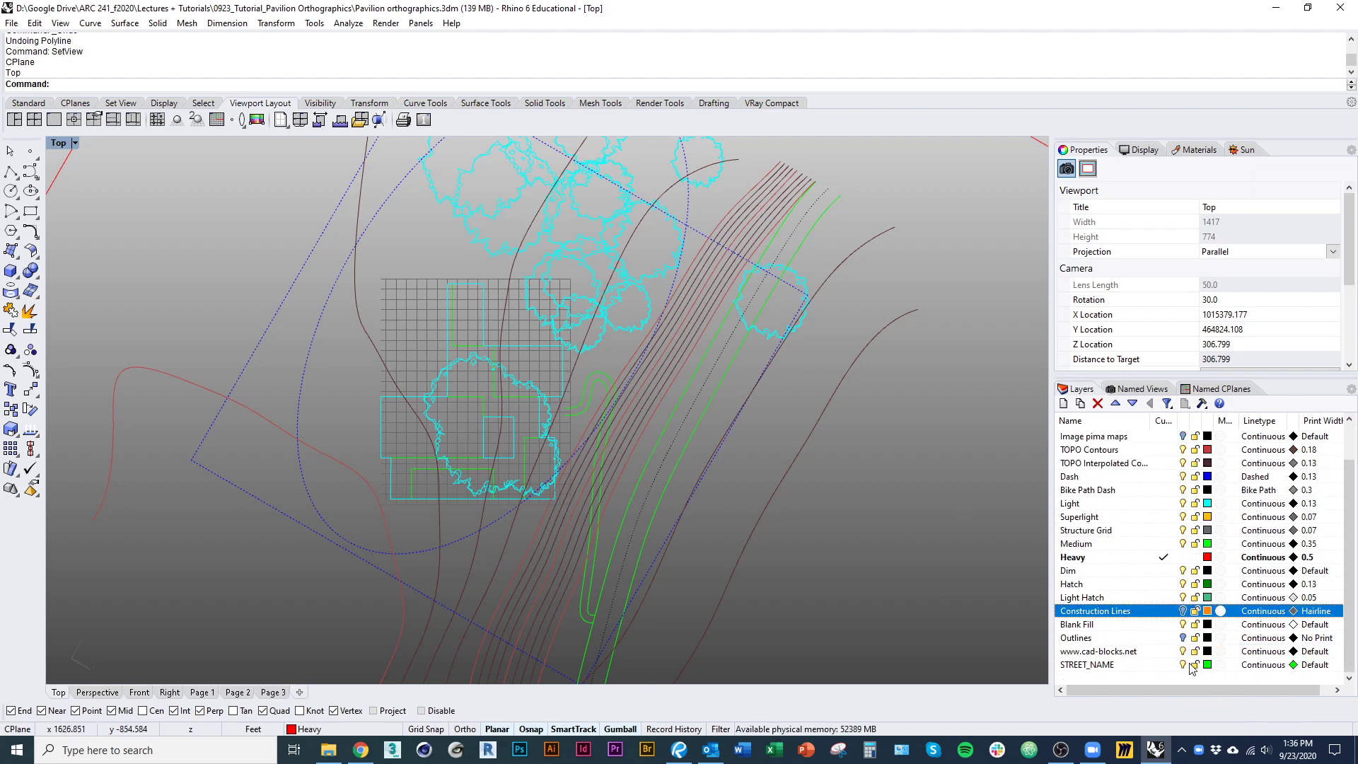
scroll(1180, 622, up, 1)
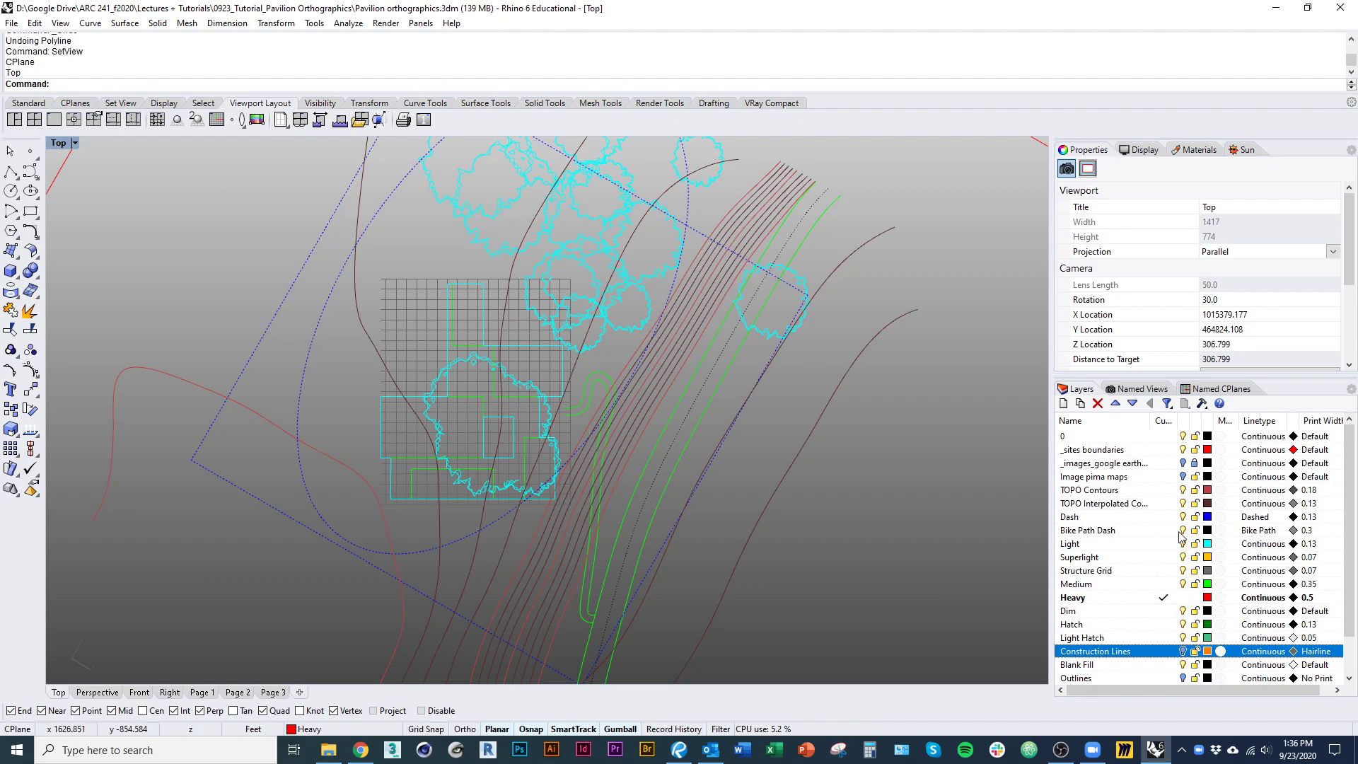
Step: Turn on the Image pima maps layer, compare the traced road, path and tree outlines with the aerial image, and hide it
click(1182, 476)
right_drag(622, 432, 630, 583)
scroll(499, 430, up, 5)
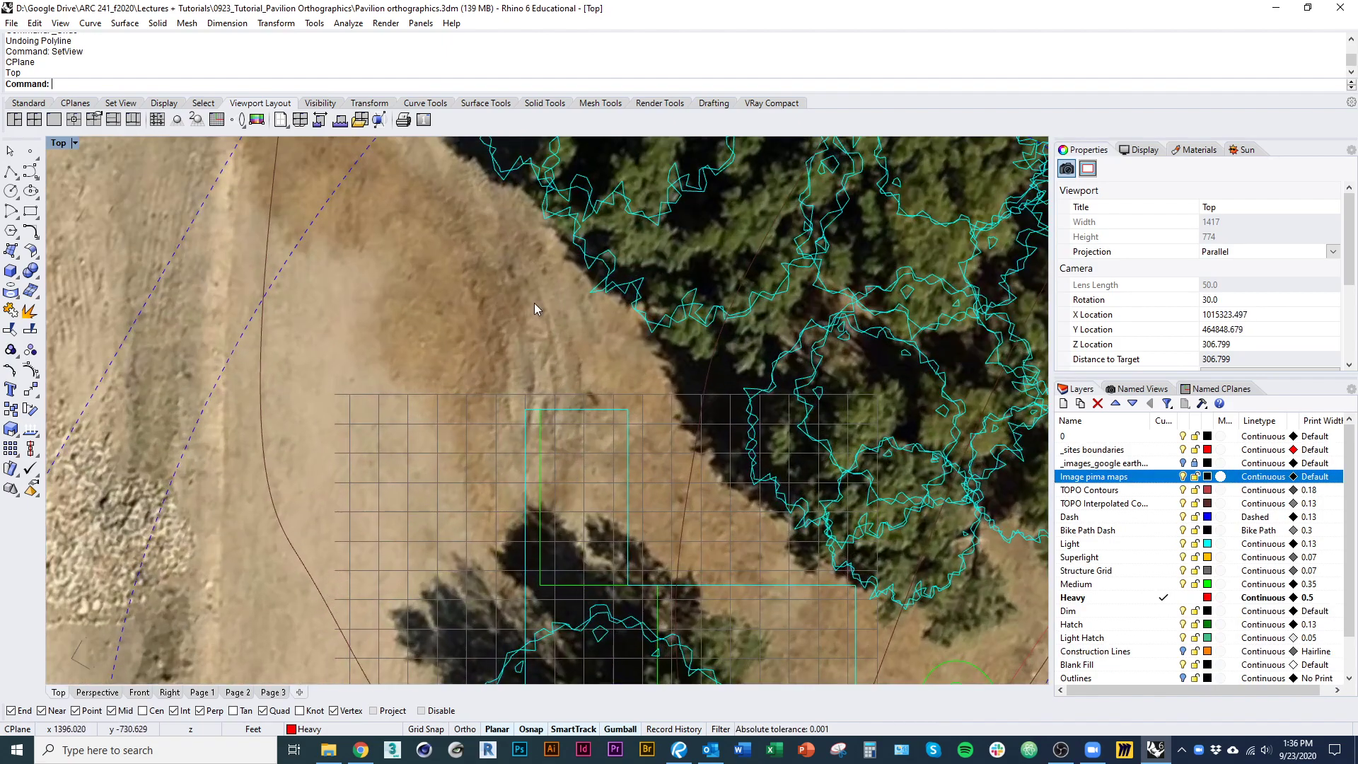
right_drag(538, 309, 455, 245)
scroll(543, 450, down, 6)
right_drag(384, 651, 284, 320)
mouse_move(332, 390)
right_down()
mouse_move(481, 554)
mouse_move(500, 609)
right_up()
mouse_move(447, 272)
right_down()
mouse_move(473, 325)
mouse_move(362, 449)
right_up()
mouse_move(702, 389)
right_down()
mouse_move(700, 403)
mouse_move(521, 391)
mouse_move(410, 289)
right_up()
scroll(545, 339, up, 5)
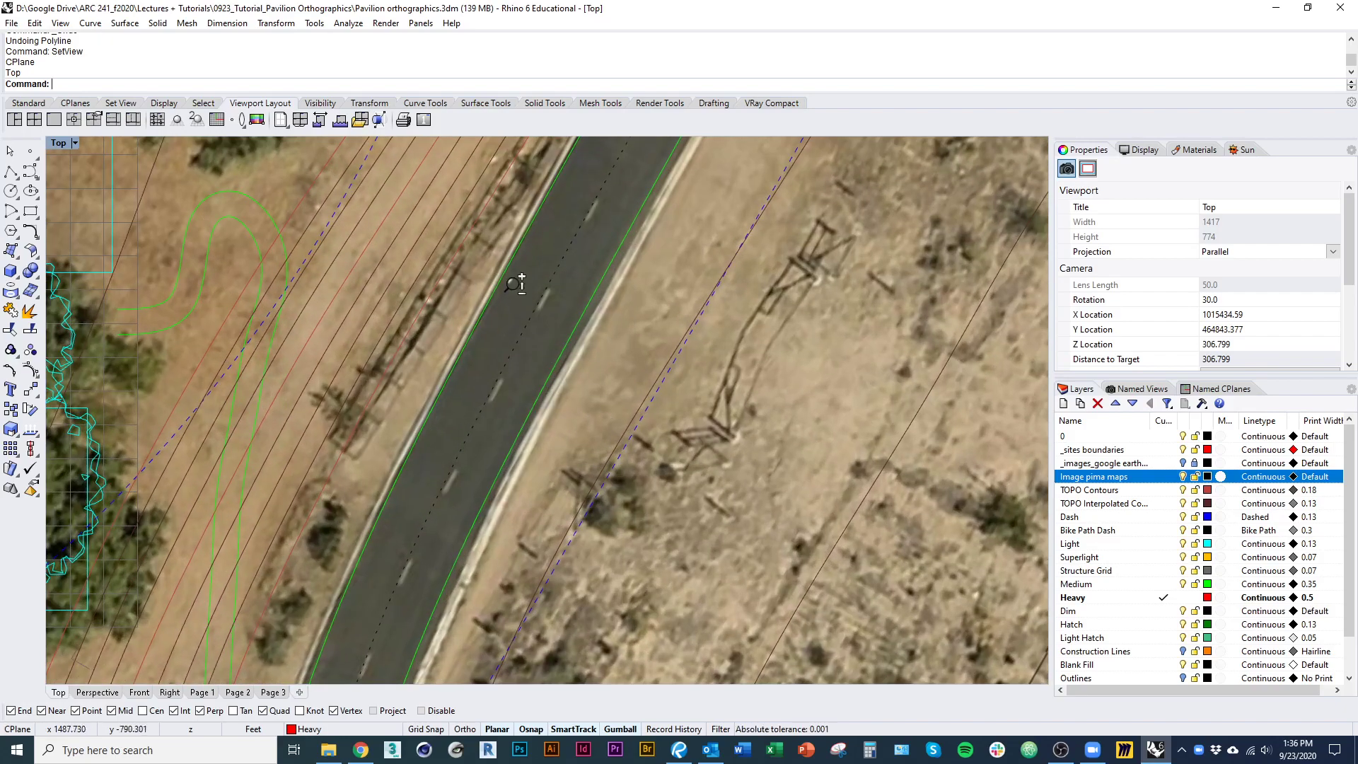
scroll(511, 290, down, 2)
right_drag(463, 298, 446, 494)
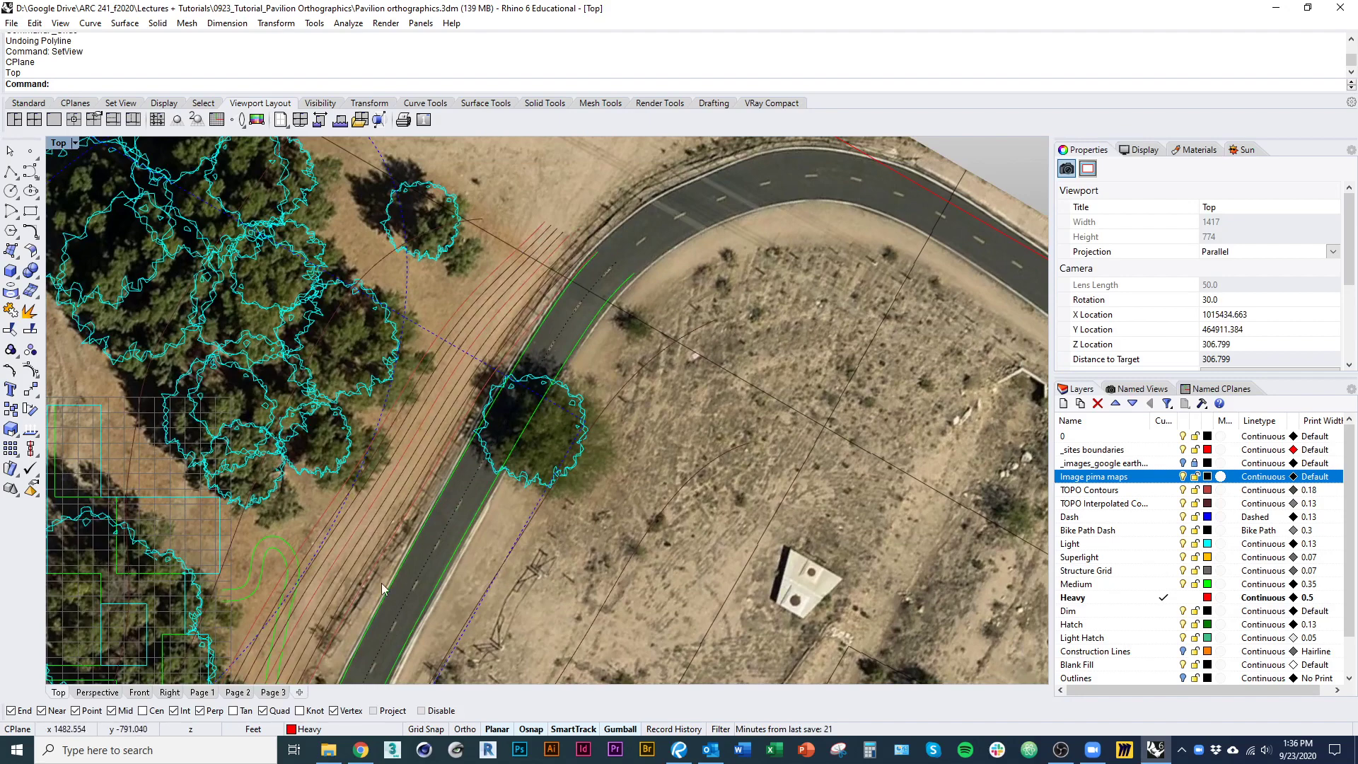
right_drag(378, 599, 521, 266)
right_drag(537, 367, 506, 446)
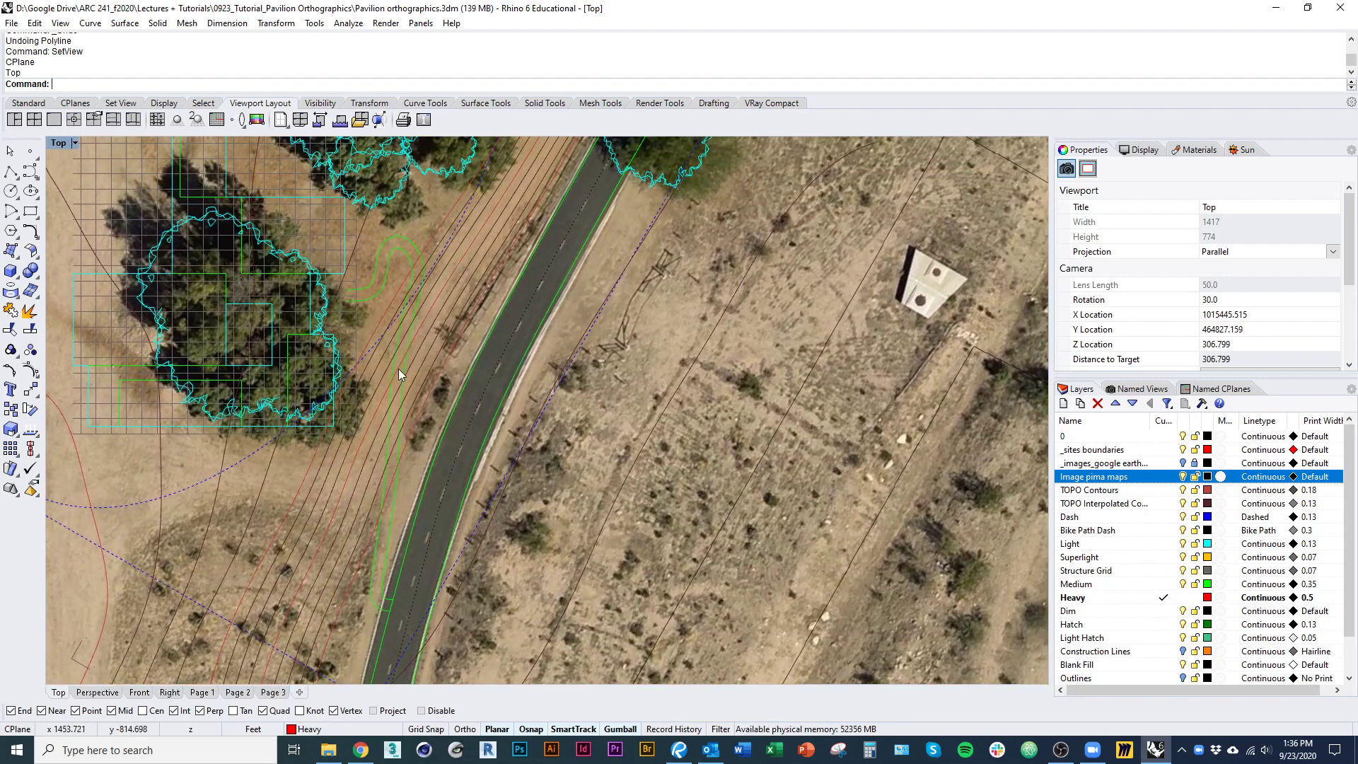
right_drag(400, 367, 567, 413)
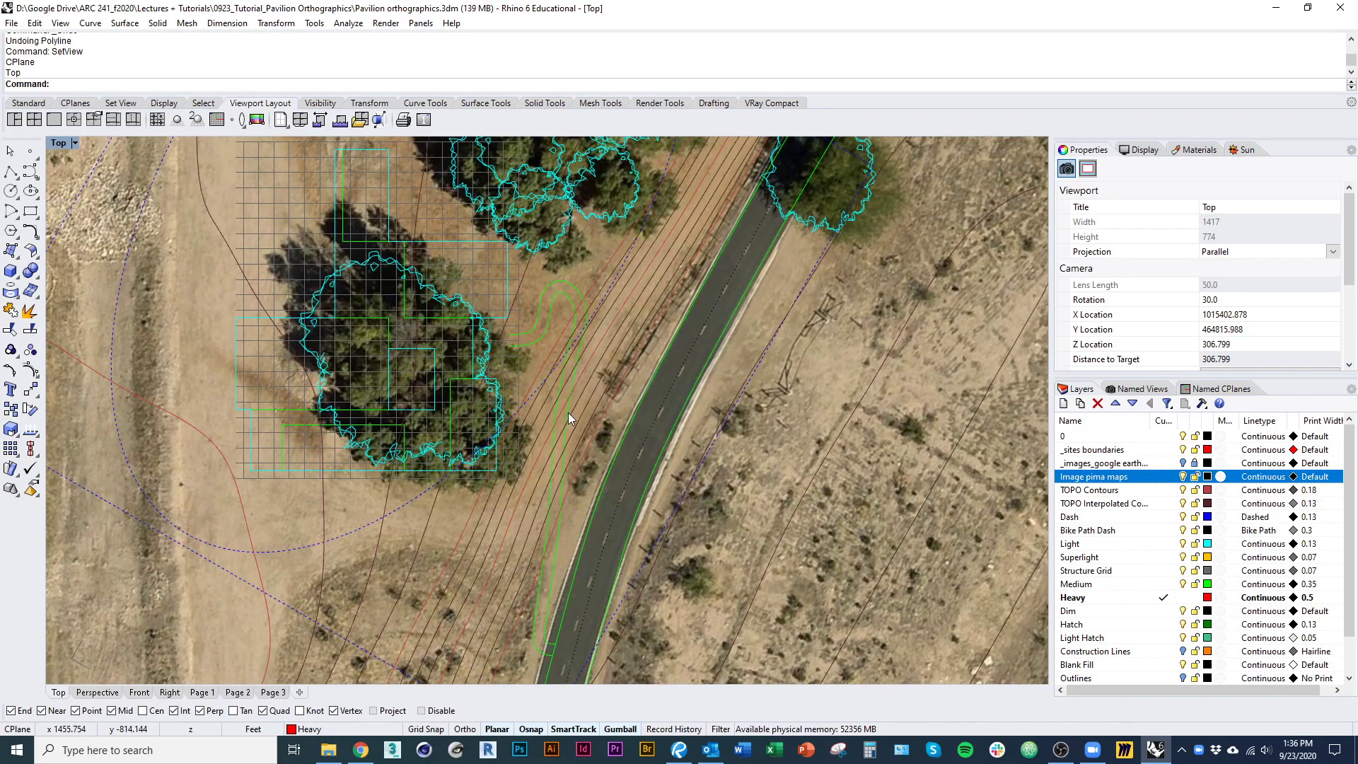
right_drag(638, 405, 771, 471)
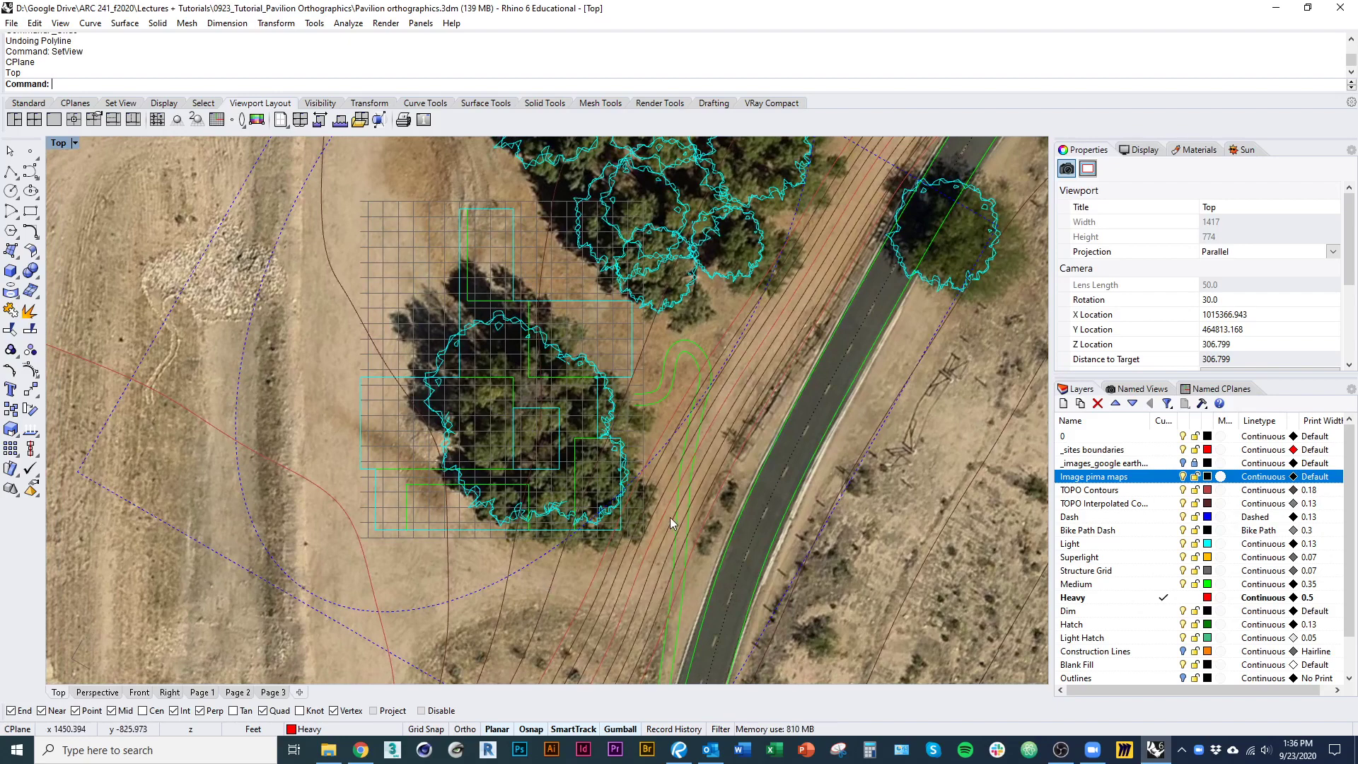
click(1182, 476)
right_drag(617, 514, 597, 512)
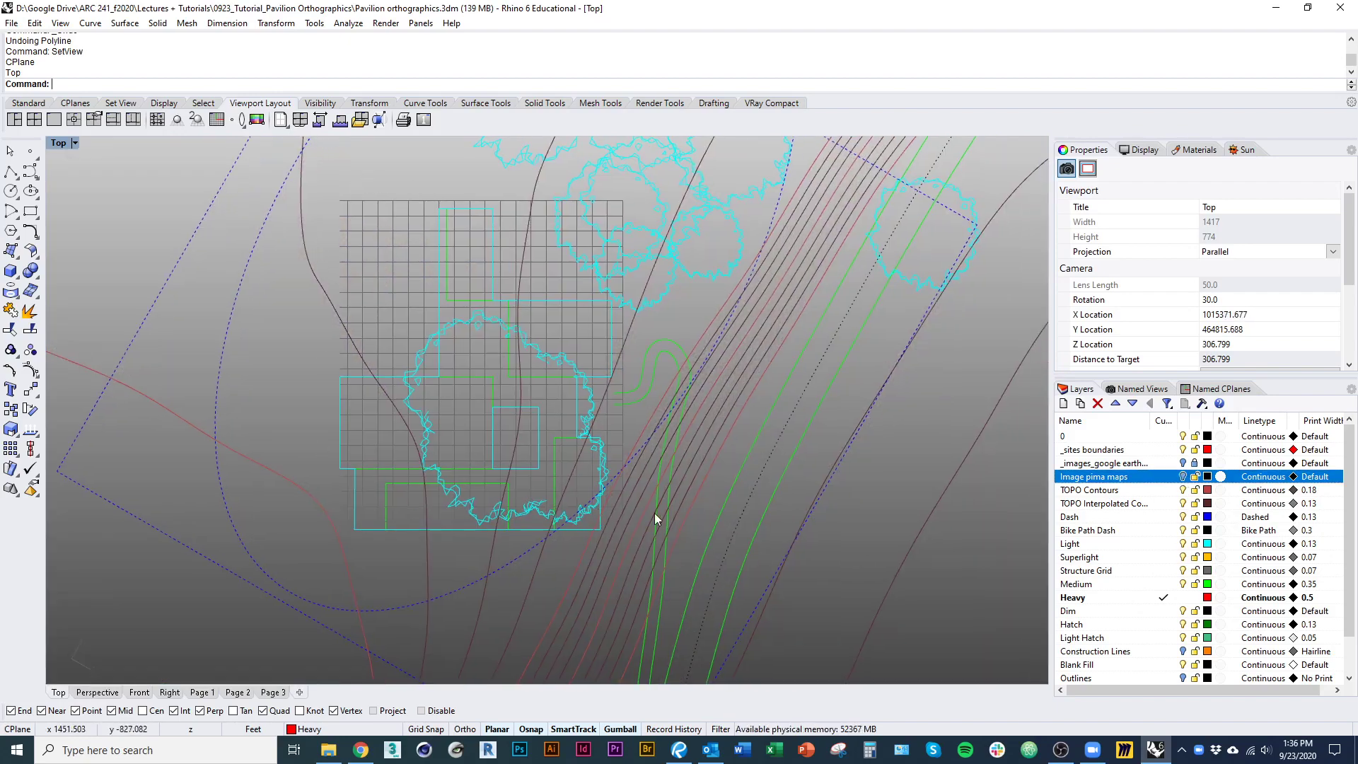
Step: Lock the Structure Grid layer so the grid lines cannot be selected
scroll(394, 495, up, 3)
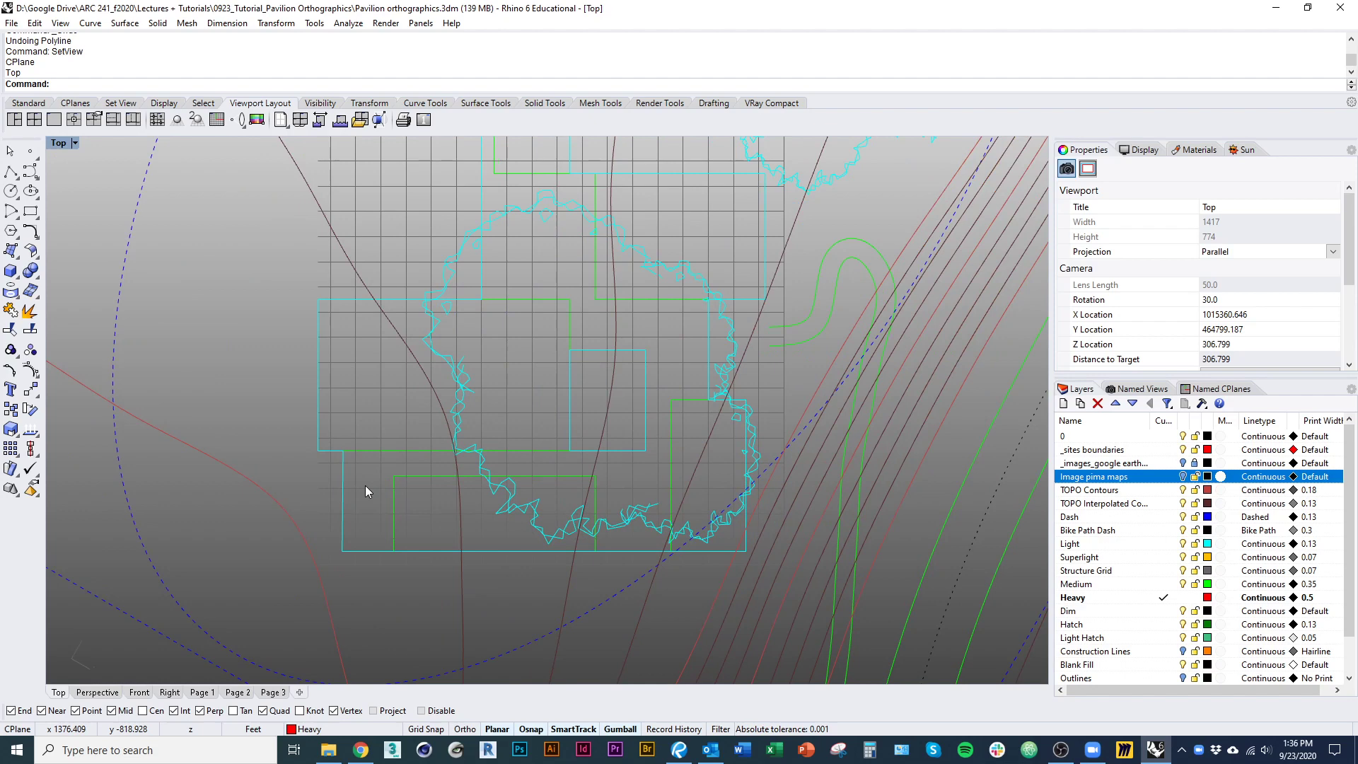
click(380, 467)
right_drag(380, 468, 393, 485)
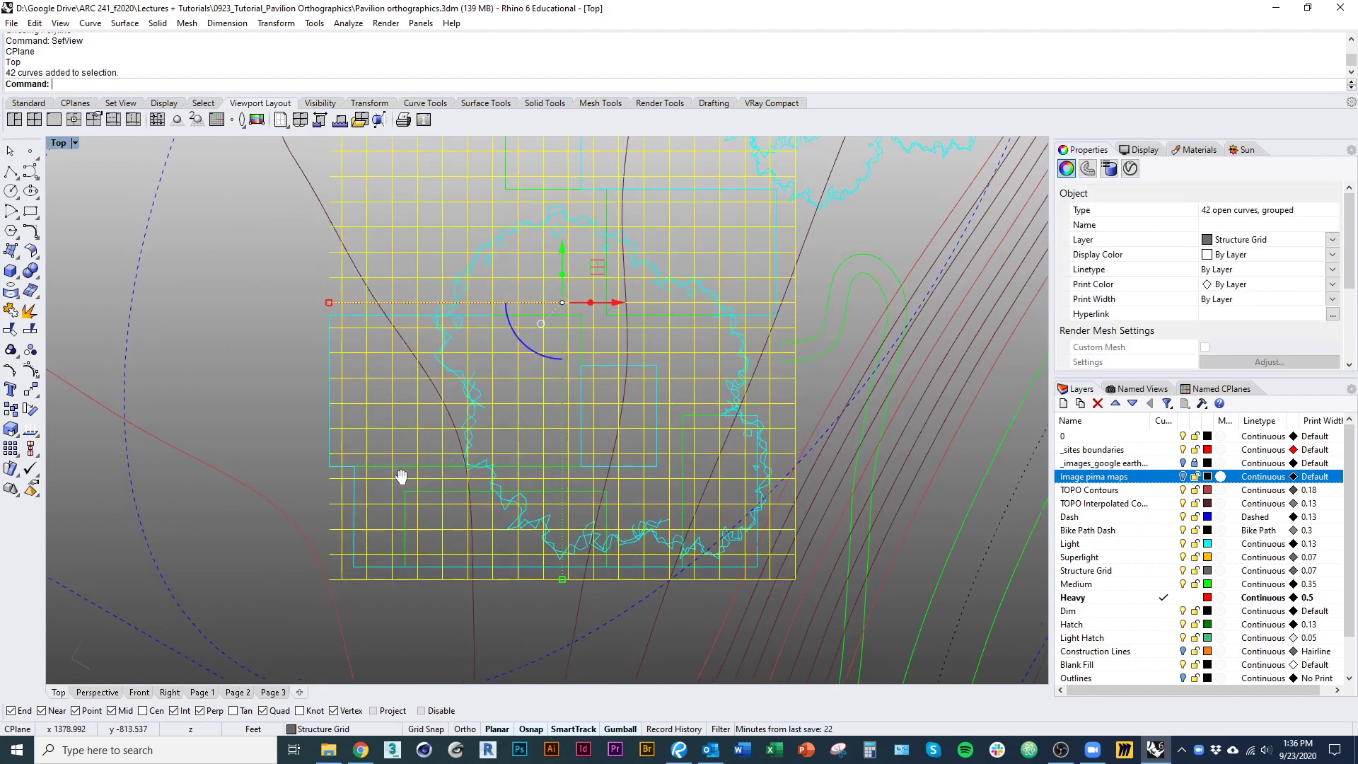
click(279, 448)
right_drag(297, 409, 300, 415)
click(1199, 573)
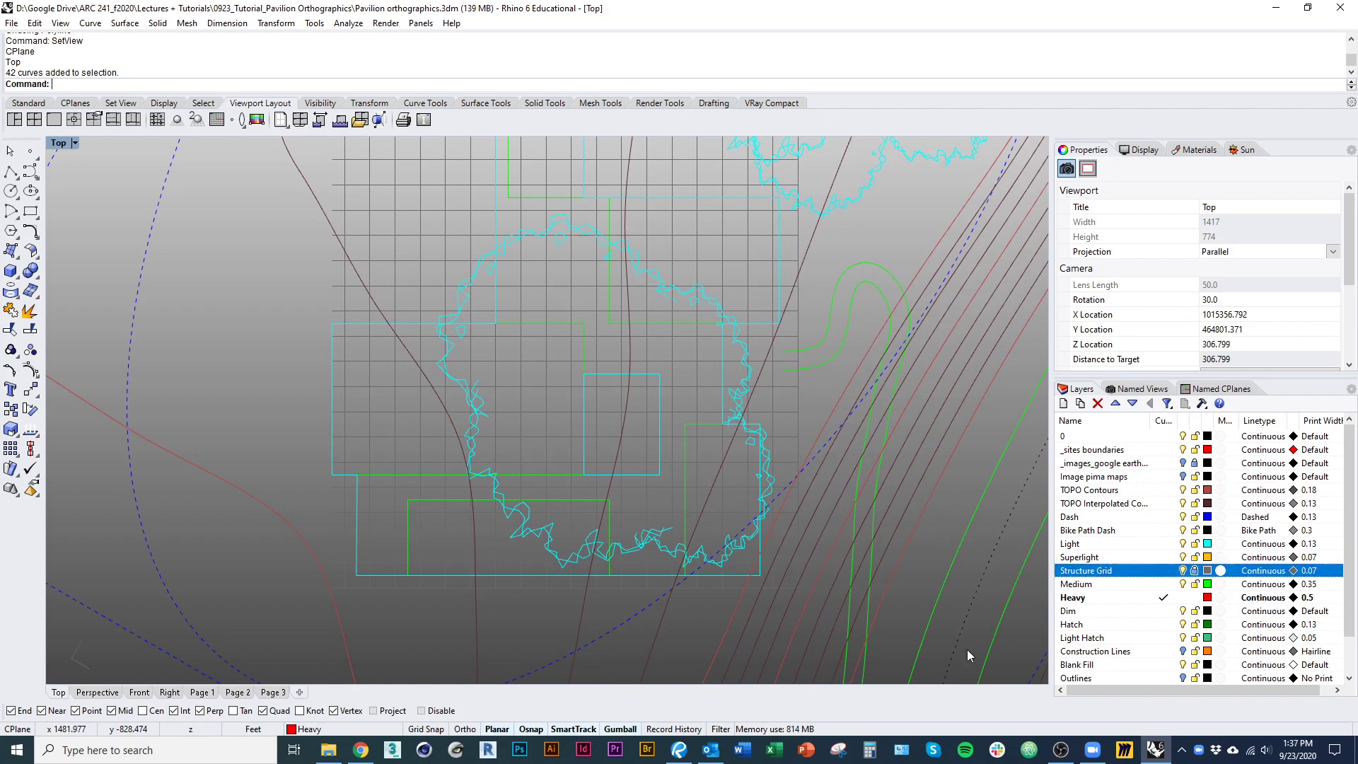
Step: Move the pavilion's five closed rectangular outlines from the Medium layer to the Dash layer
right_drag(584, 530, 580, 513)
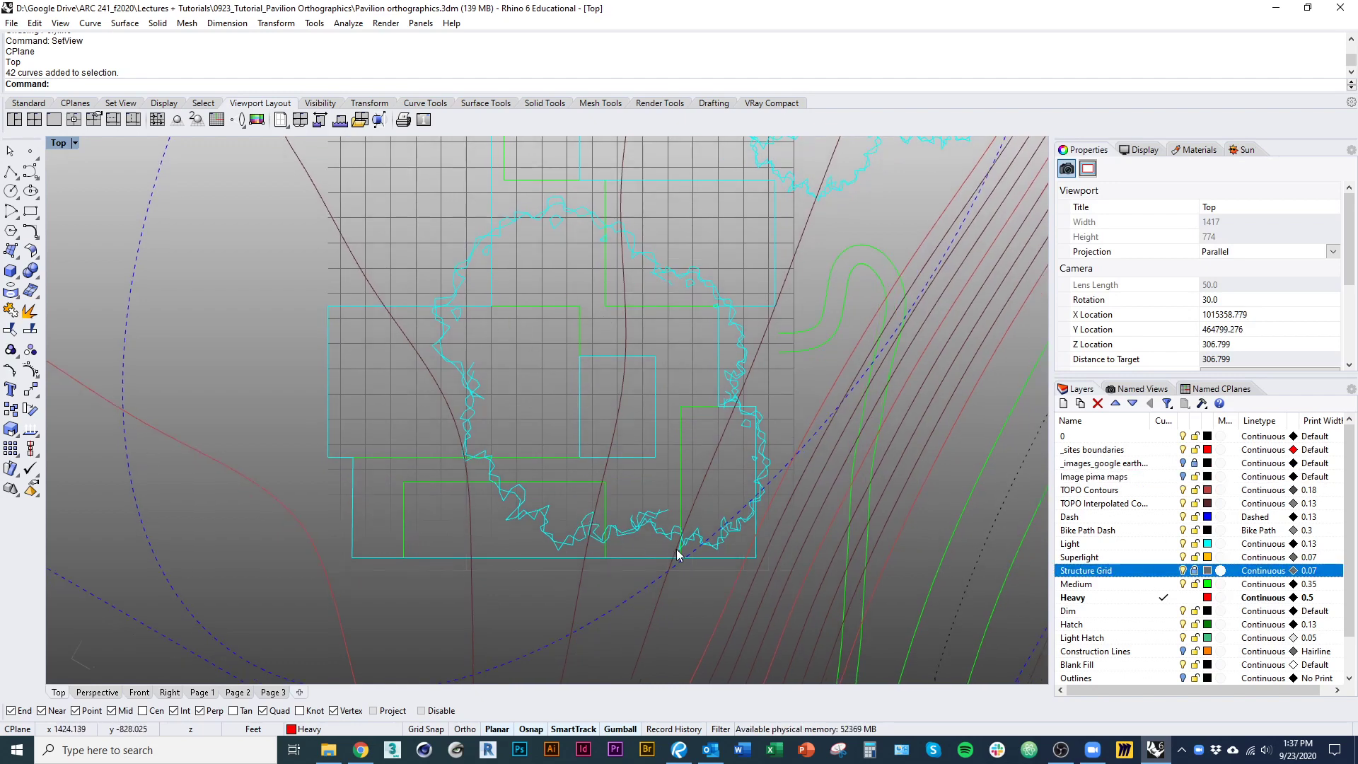
right_drag(679, 551, 702, 505)
scroll(672, 454, up, 1)
right_drag(672, 454, 654, 517)
ctrl+right_drag(654, 516, 634, 516)
right_drag(634, 515, 619, 495)
right_drag(677, 456, 625, 545)
click(495, 339)
right_drag(485, 373, 530, 487)
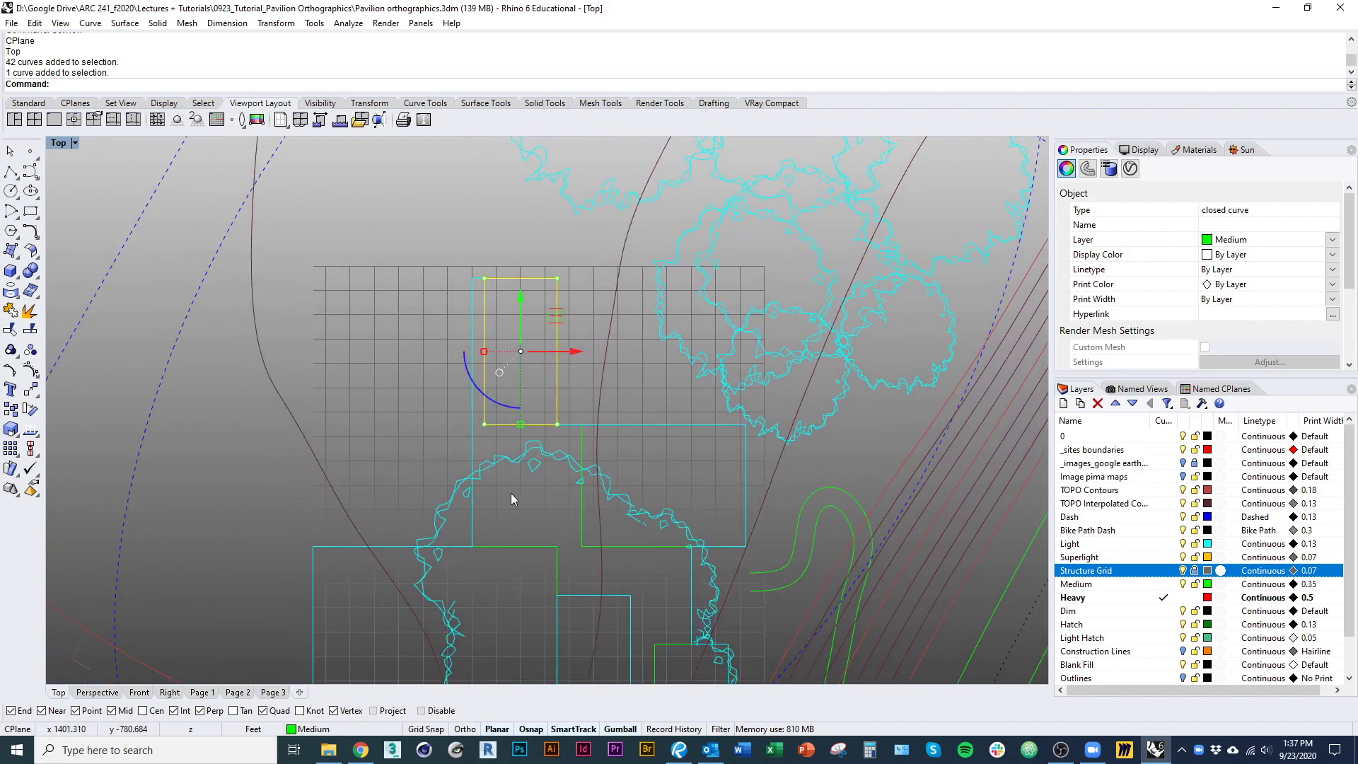
right_drag(533, 494, 509, 372)
shift+click(534, 445)
shift+click(559, 426)
right_drag(610, 556, 582, 490)
shift+click(604, 506)
shift+click(532, 550)
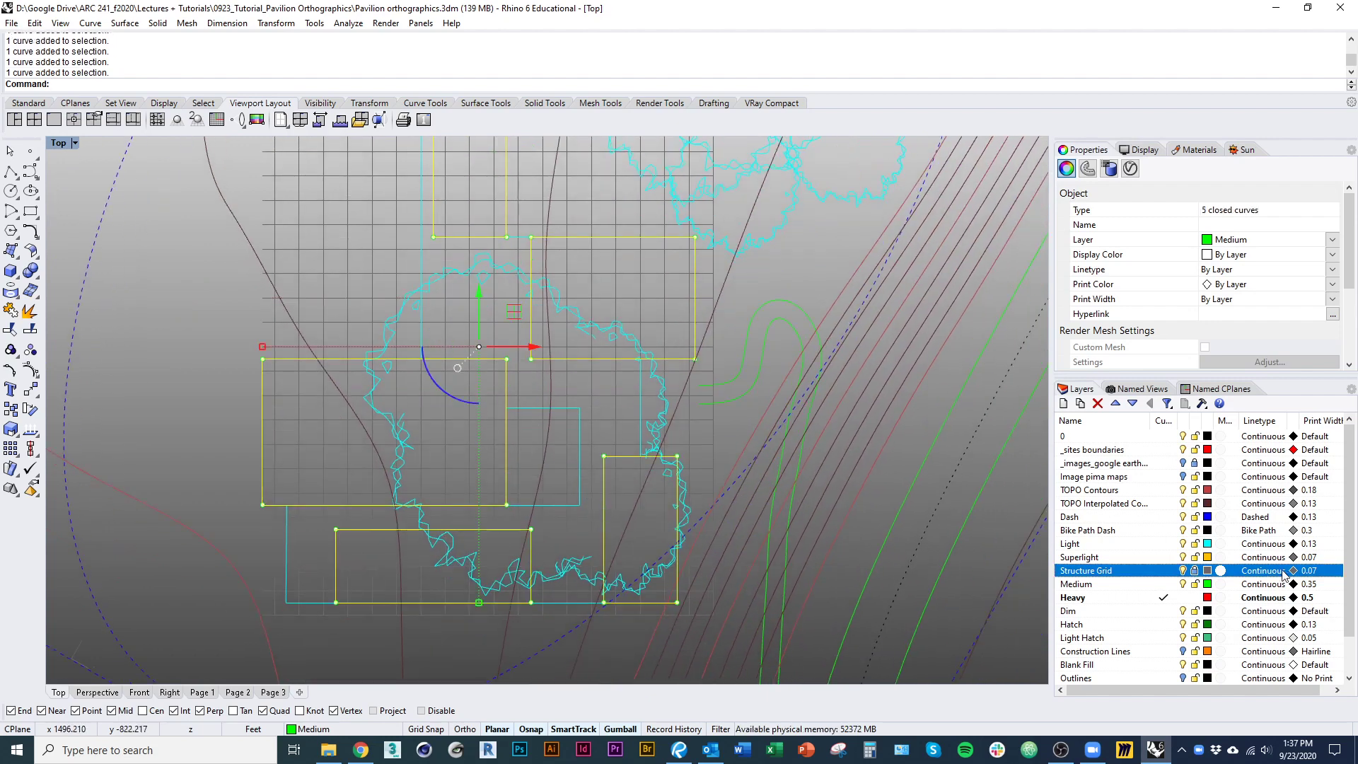
right_click(1116, 517)
click(1167, 456)
right_drag(820, 359, 825, 389)
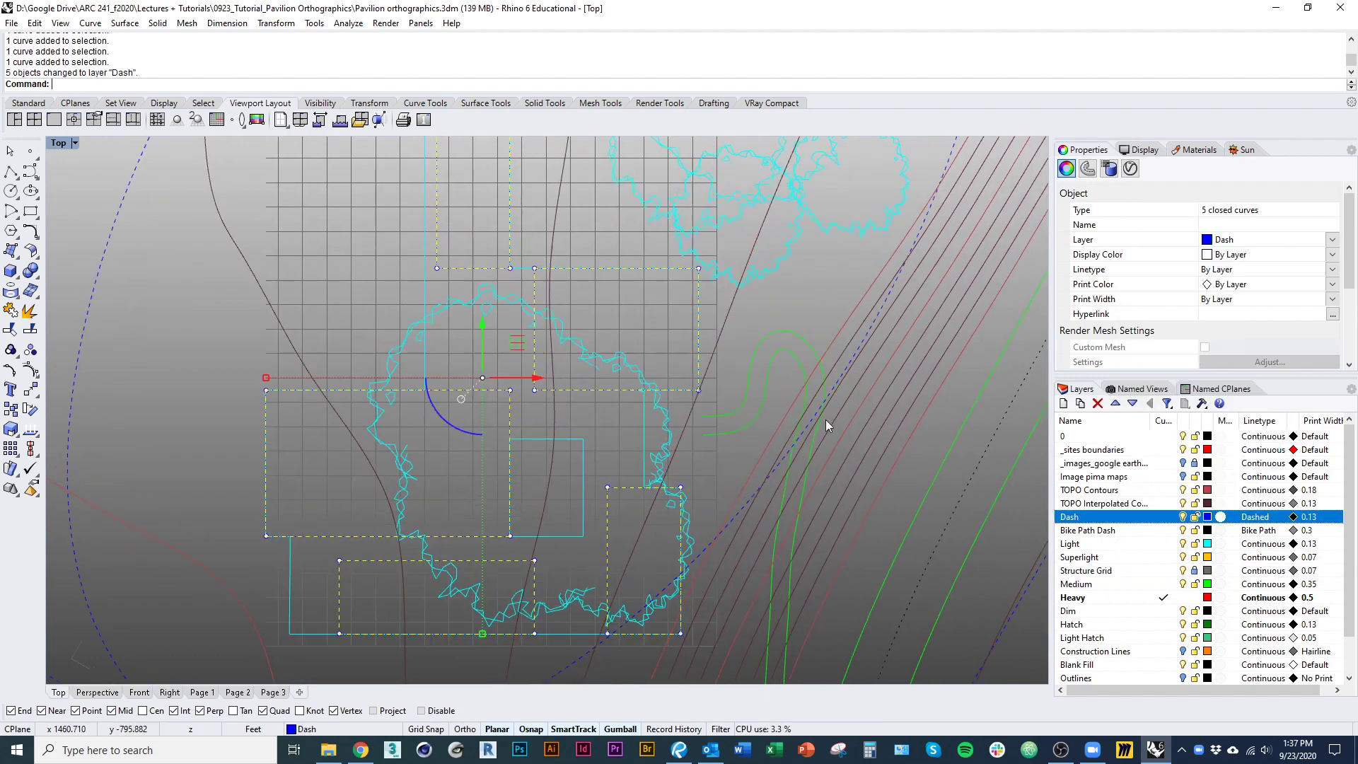
key(Escape)
Step: Draw a line on the Heavy layer along the full top edge of the large left dashed rectangle
right_drag(726, 459, 749, 580)
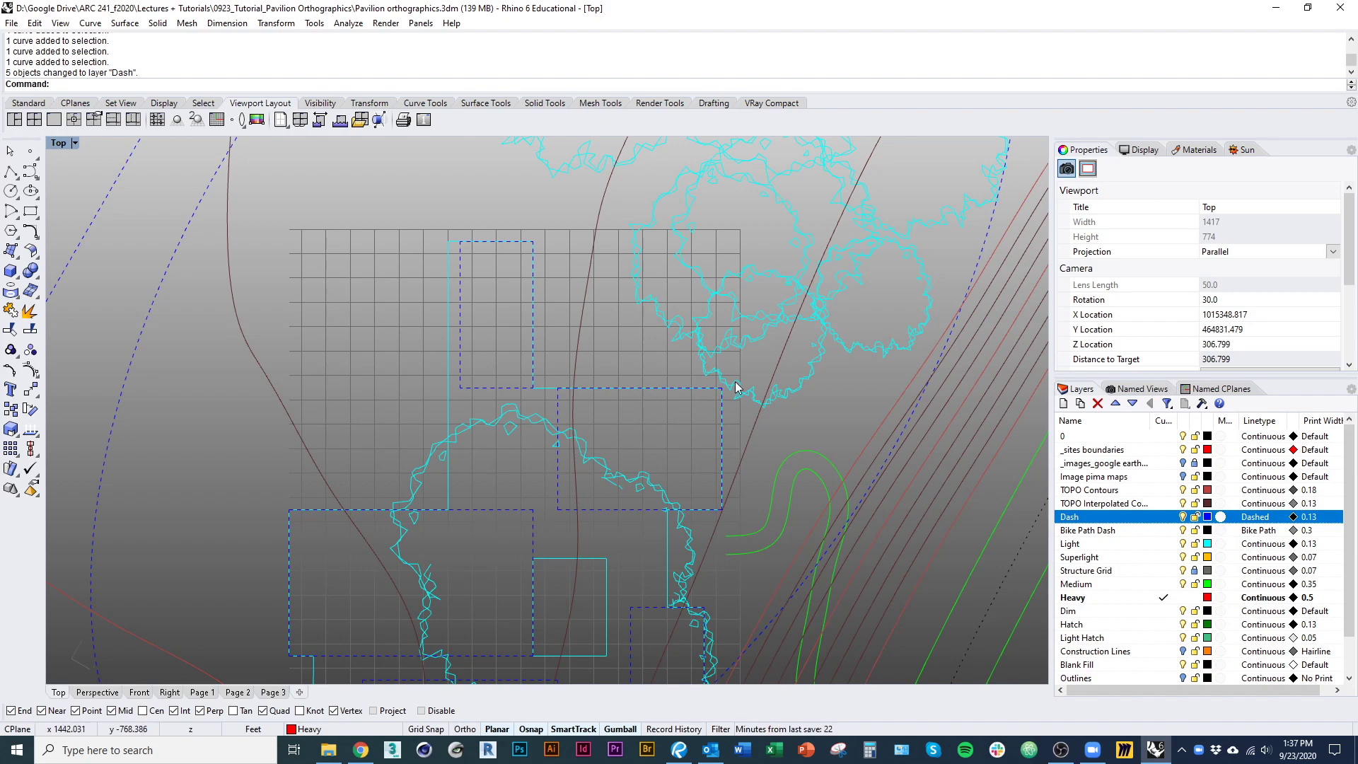
right_drag(639, 454, 499, 304)
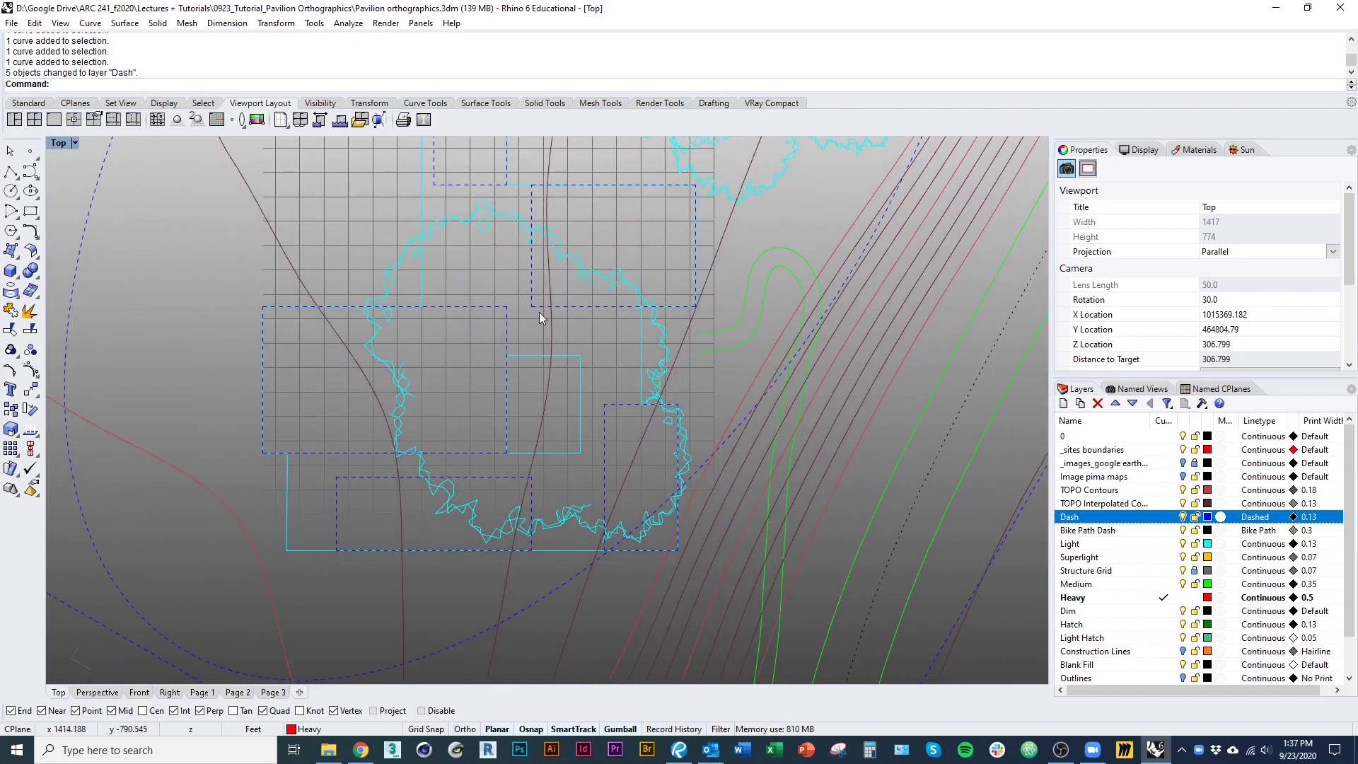
right_drag(544, 322, 672, 444)
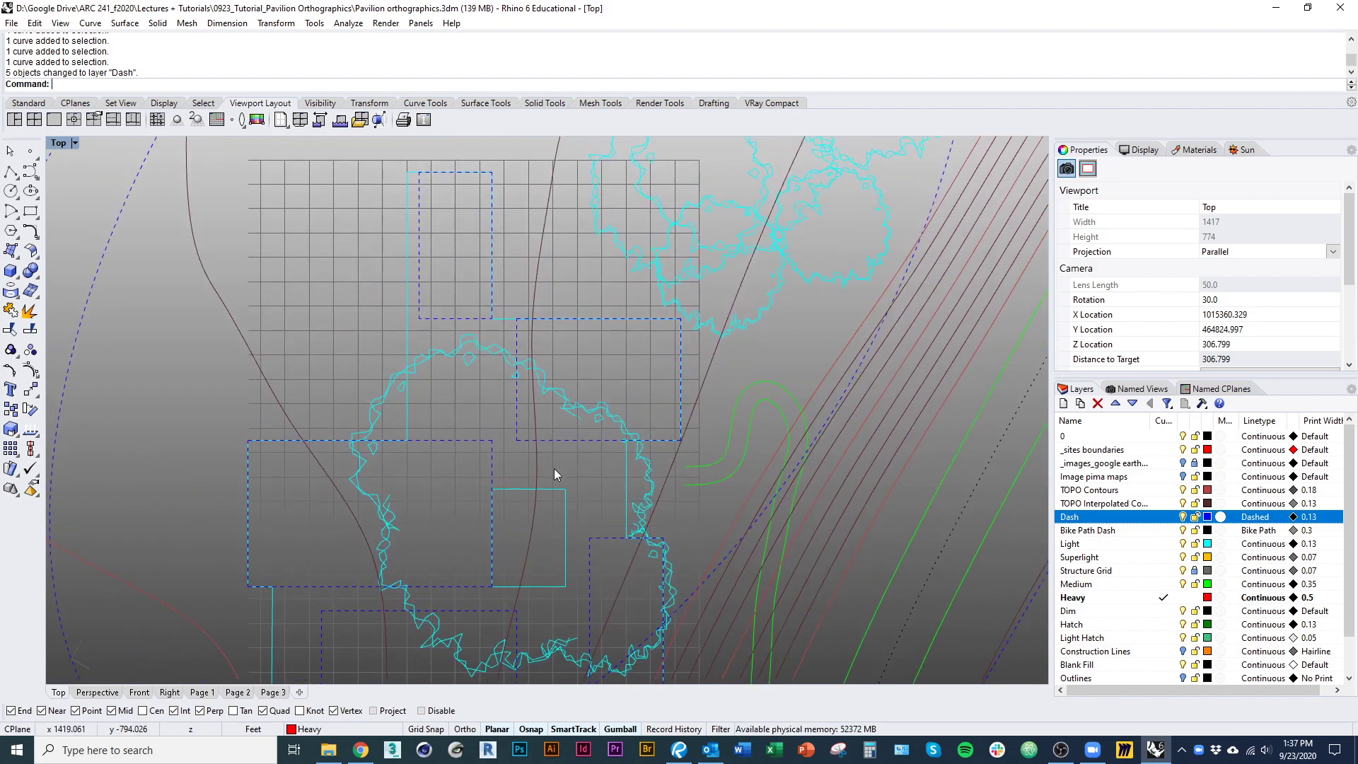
right_drag(507, 471, 543, 377)
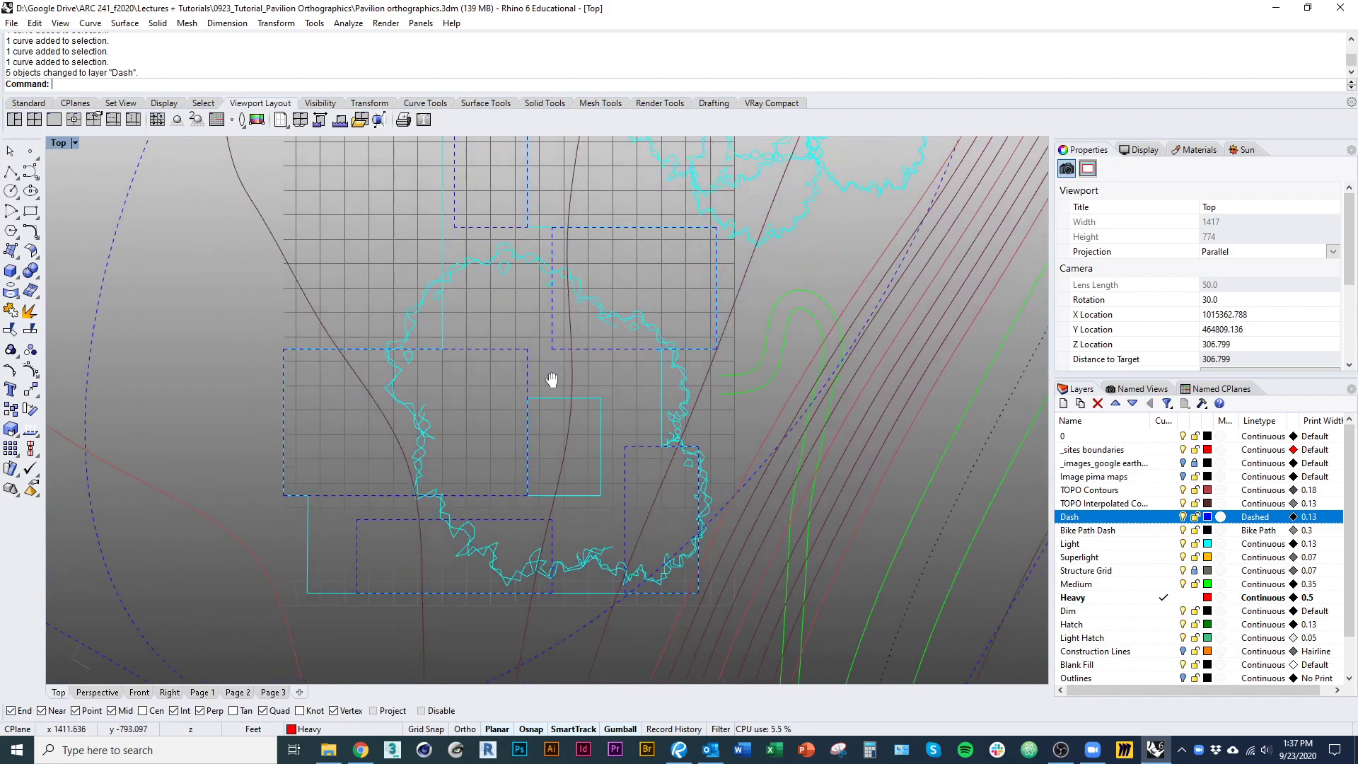
click(529, 386)
click(550, 375)
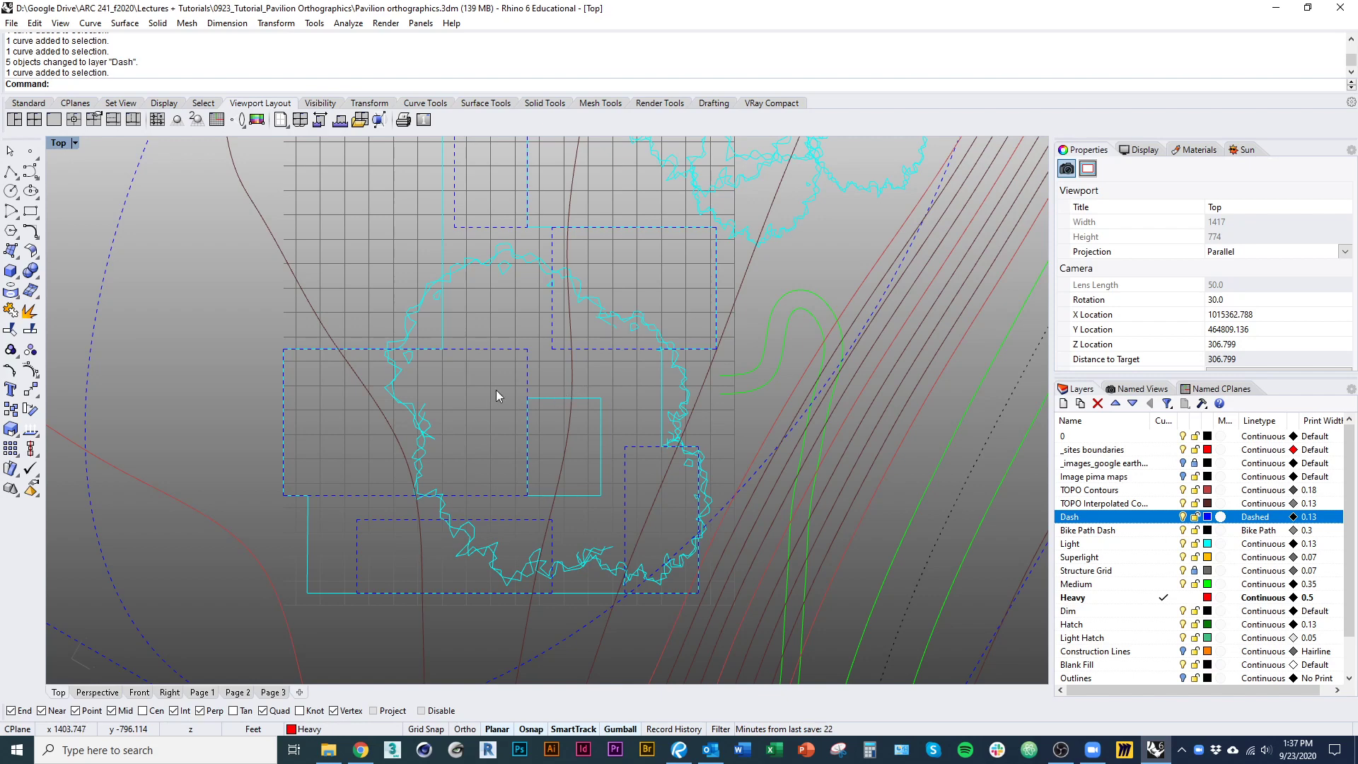
right_drag(495, 389, 533, 396)
text(Line)
key(Return)
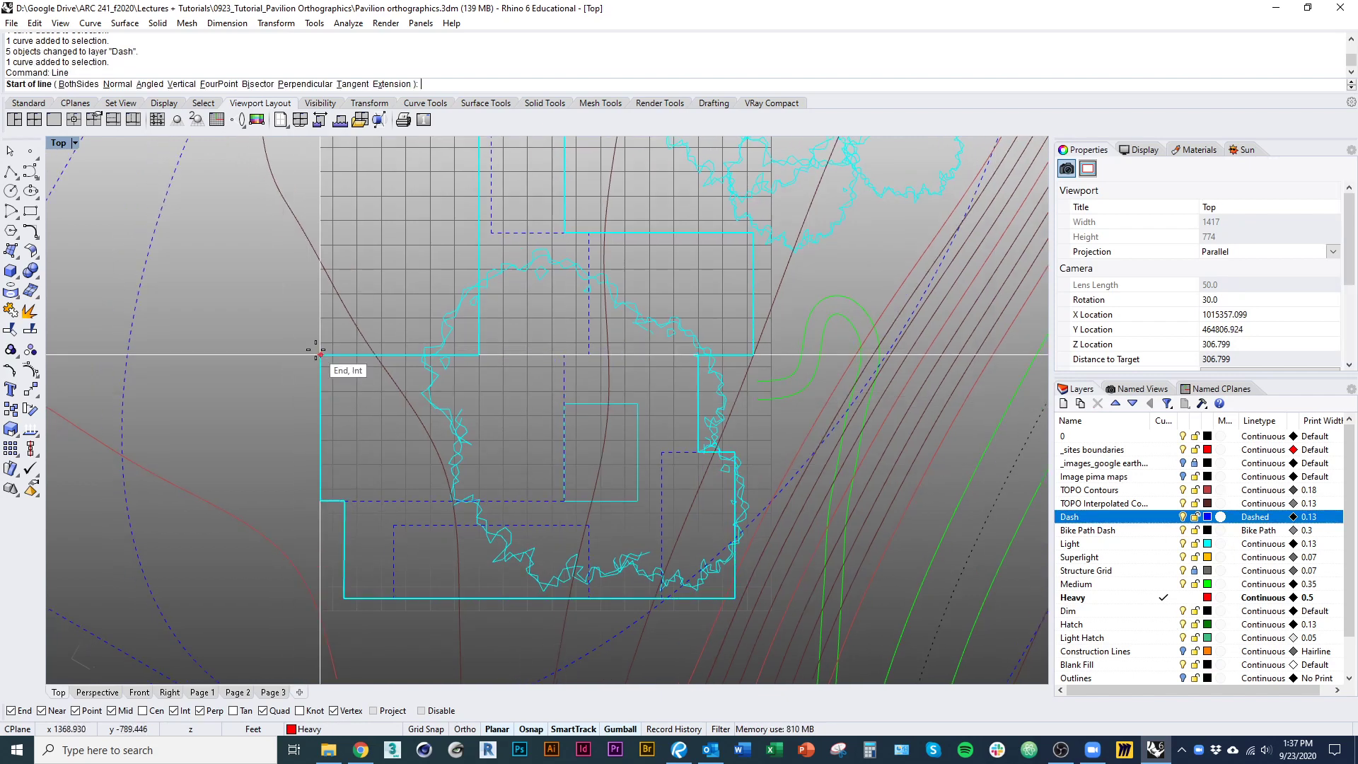
click(320, 354)
scroll(530, 331, up, 3)
click(583, 345)
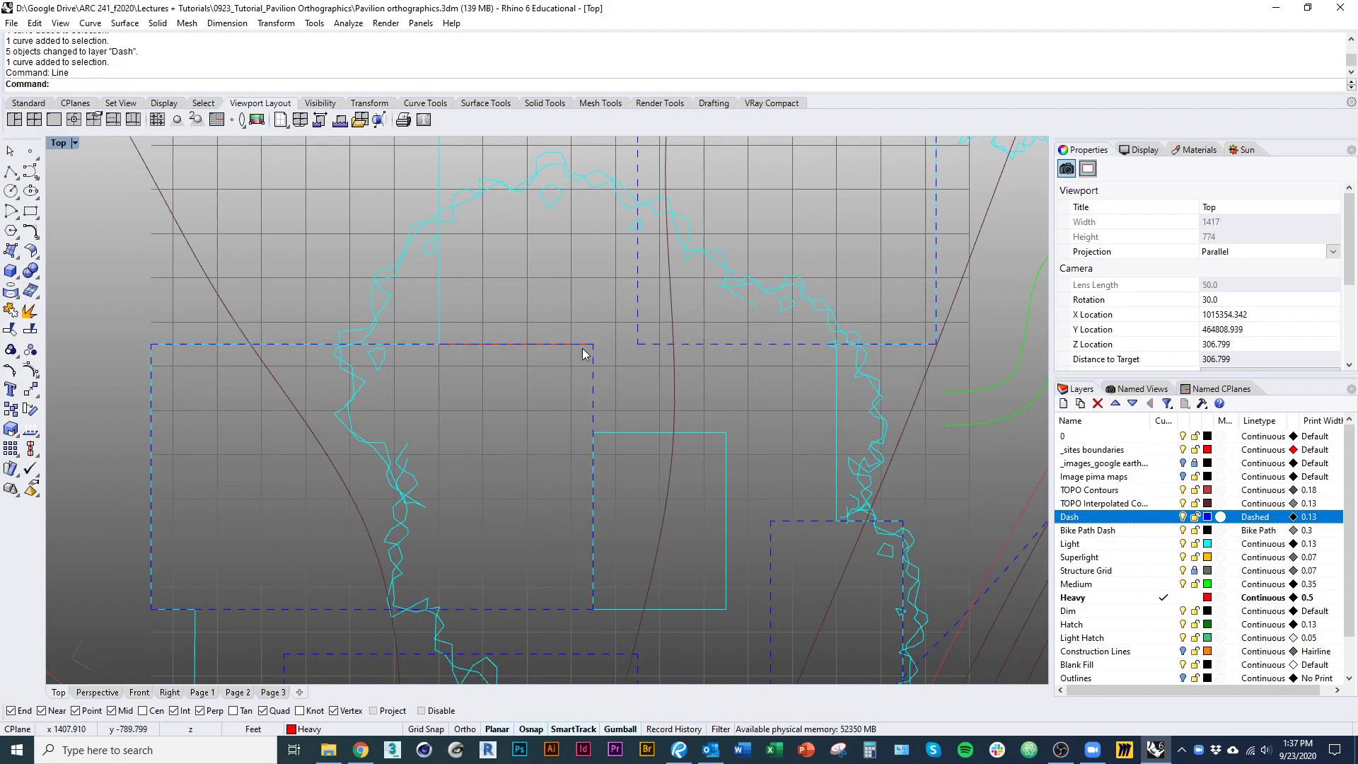
Step: Offset the new top-edge line 8" toward the inside of the rectangle, with the Cap option set to Flat
click(533, 344)
scroll(536, 395, down, 1)
right_drag(553, 392, 439, 488)
text(offset)
key(Return)
scroll(451, 451, down, 2)
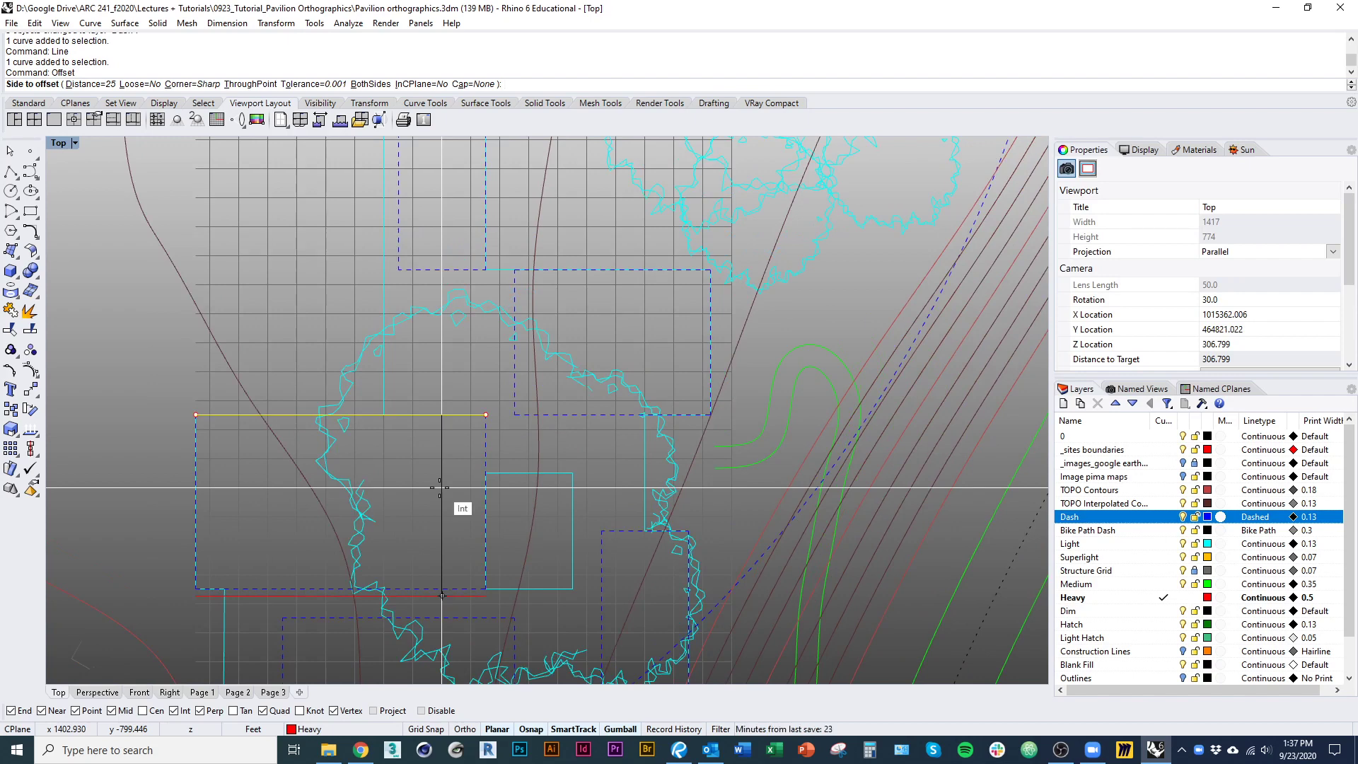
text(8')
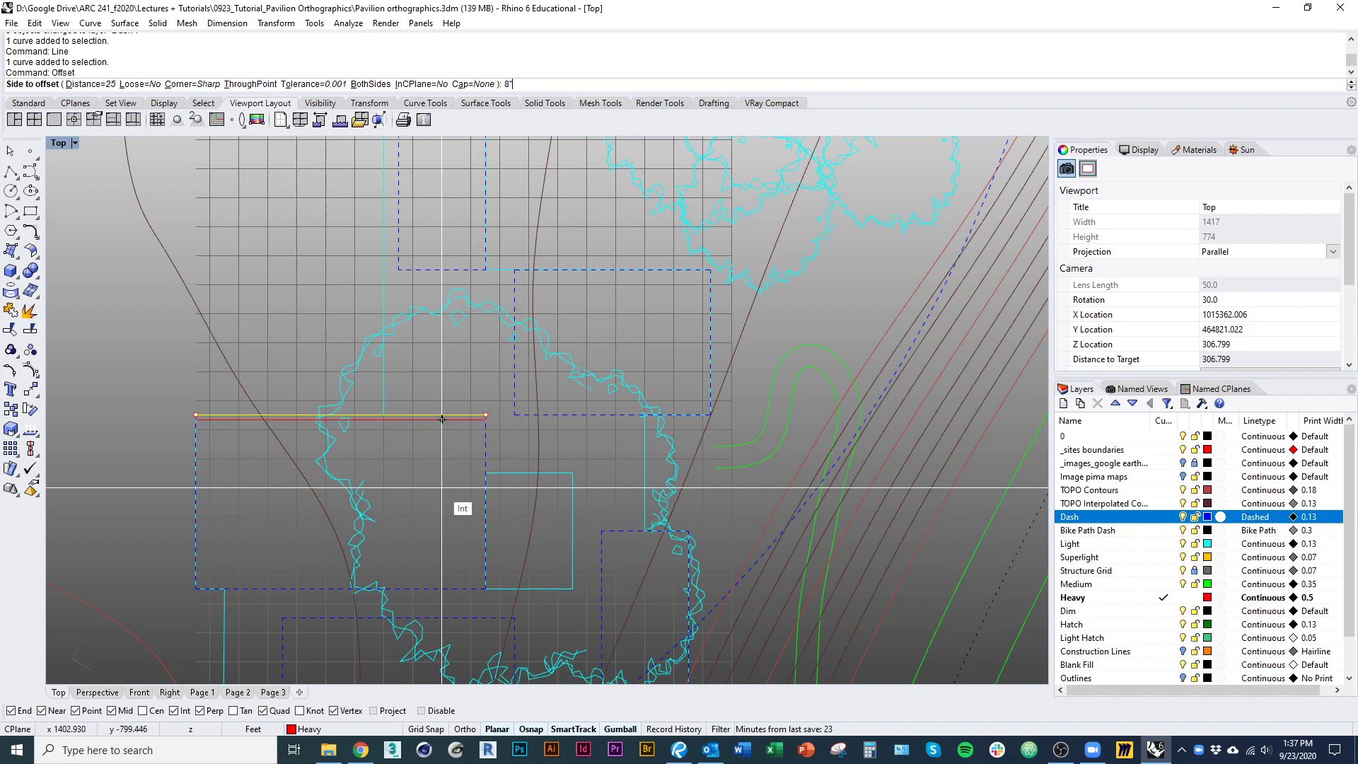
right_drag(425, 534, 398, 547)
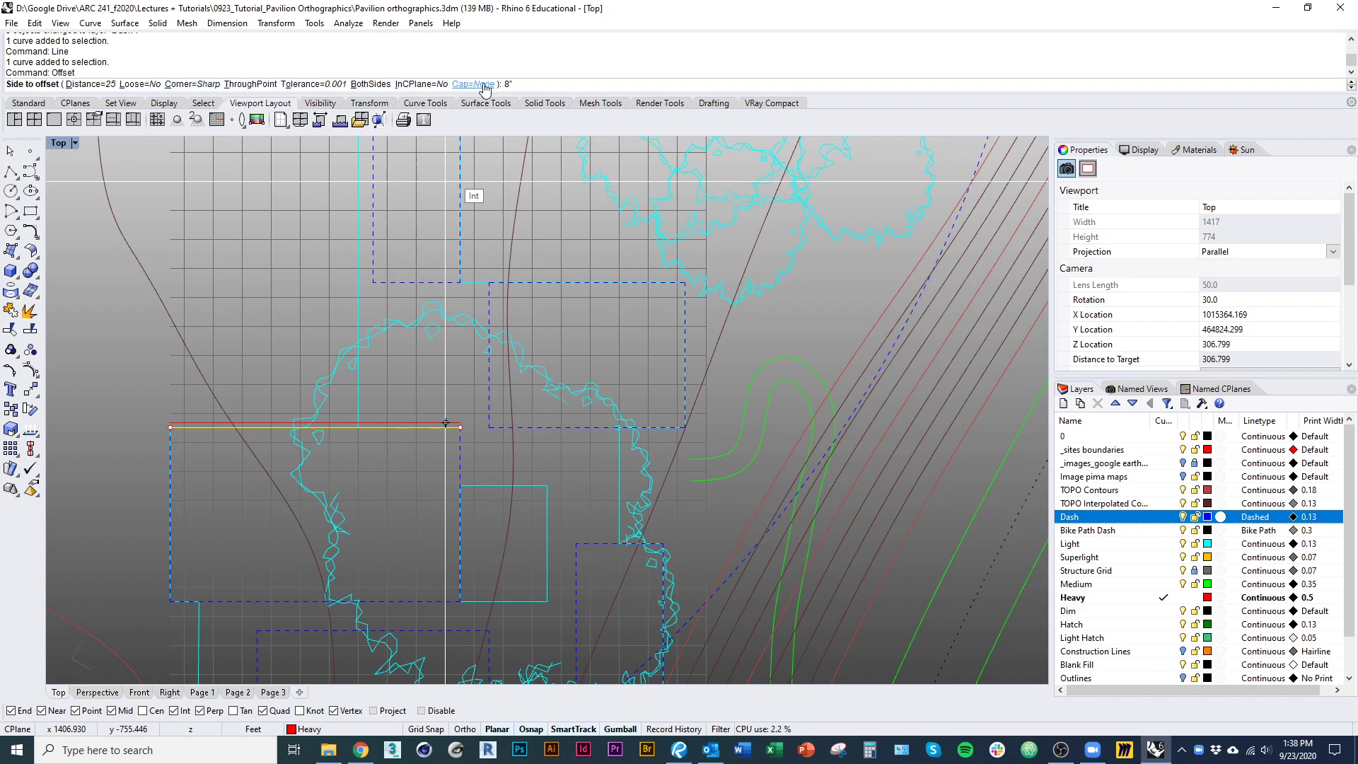
key(Return)
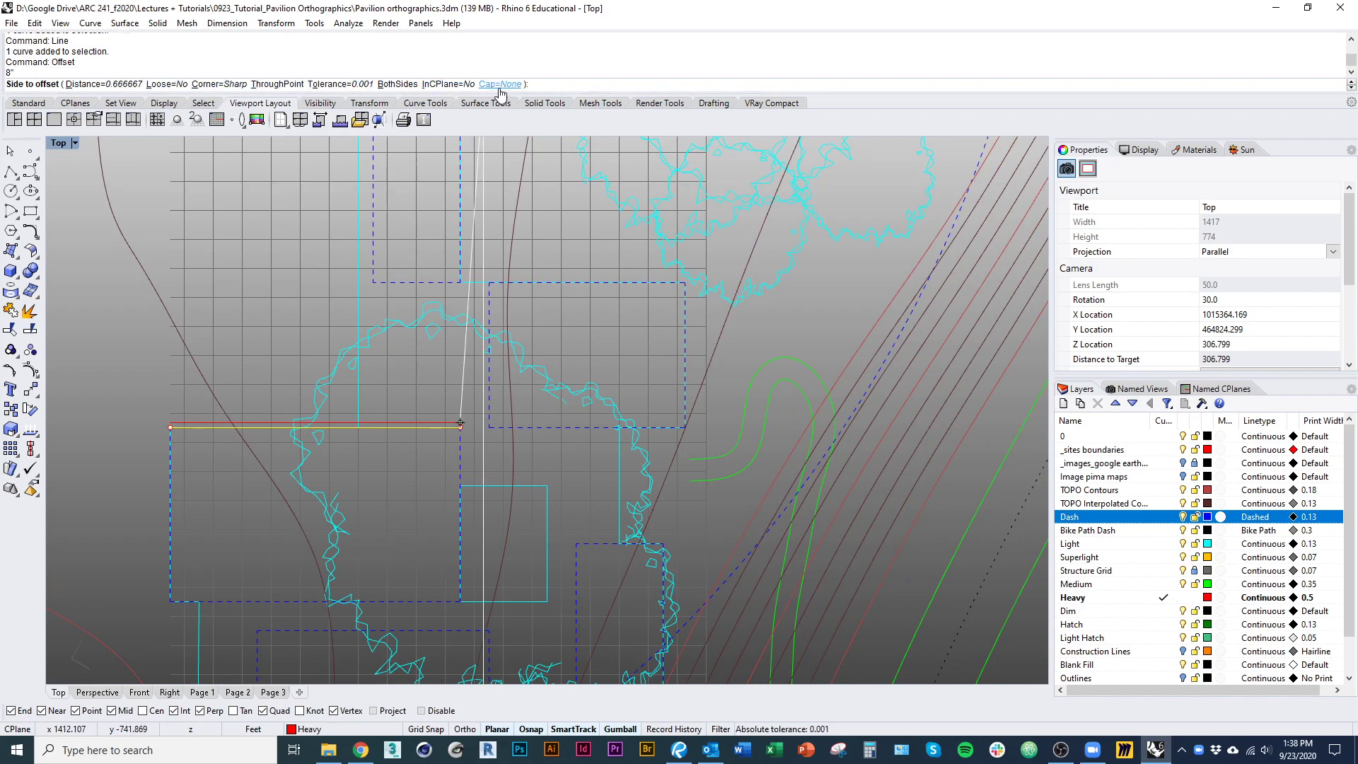
click(500, 84)
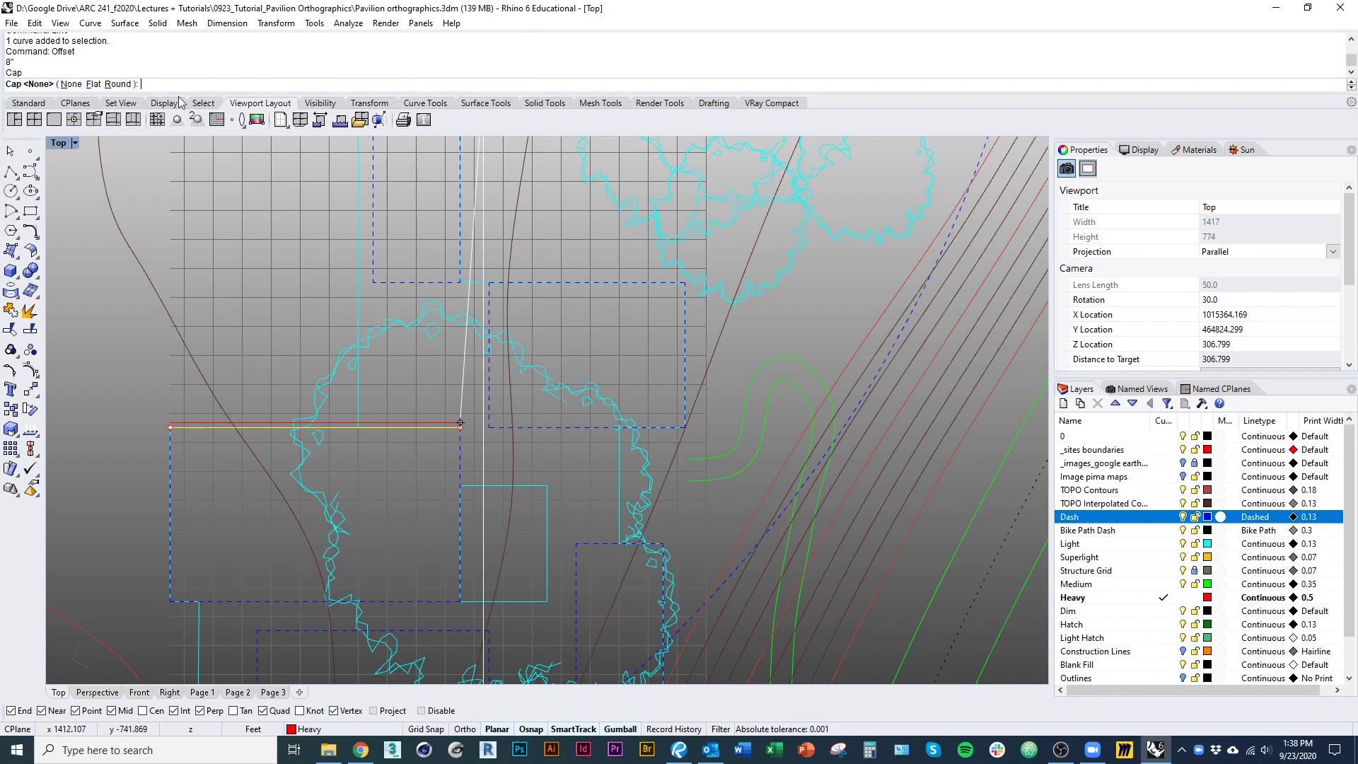
click(93, 84)
scroll(468, 453, up, 10)
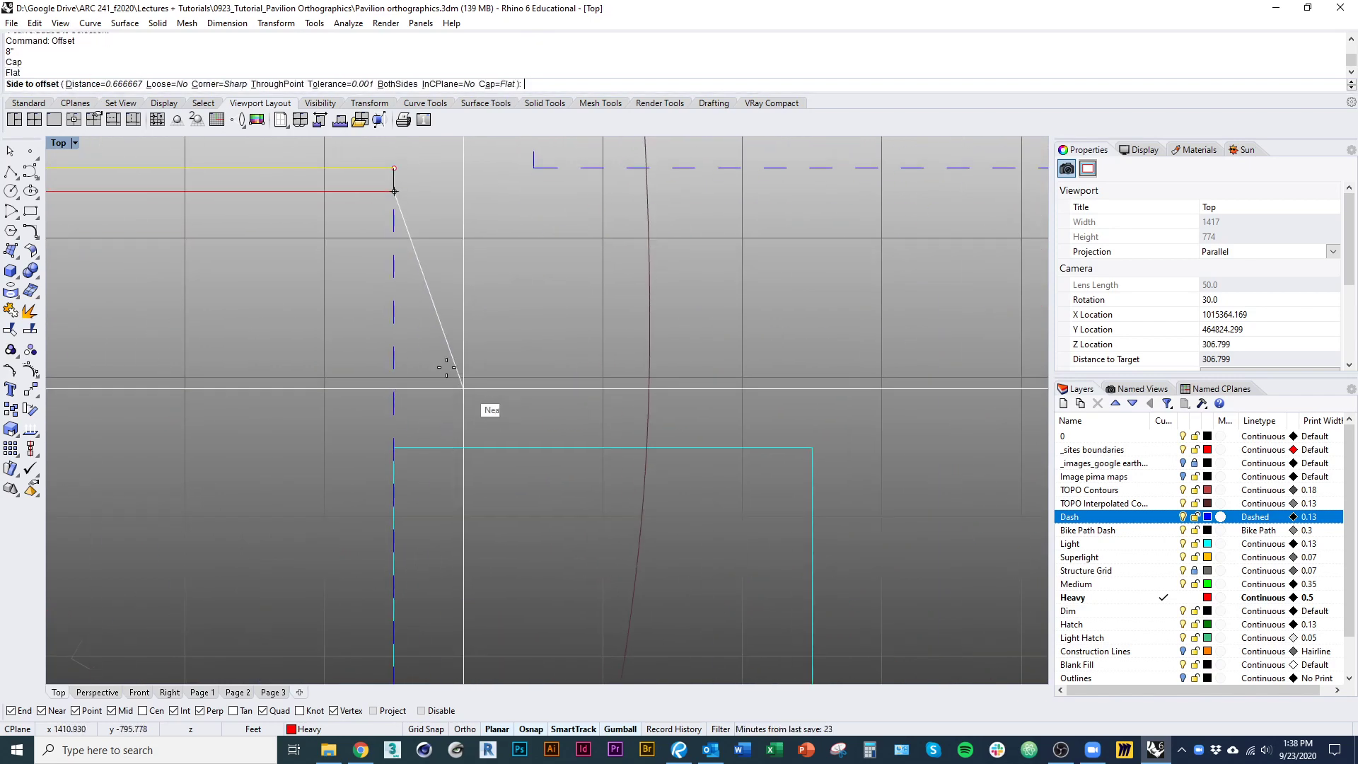
right_drag(424, 294, 495, 428)
click(497, 427)
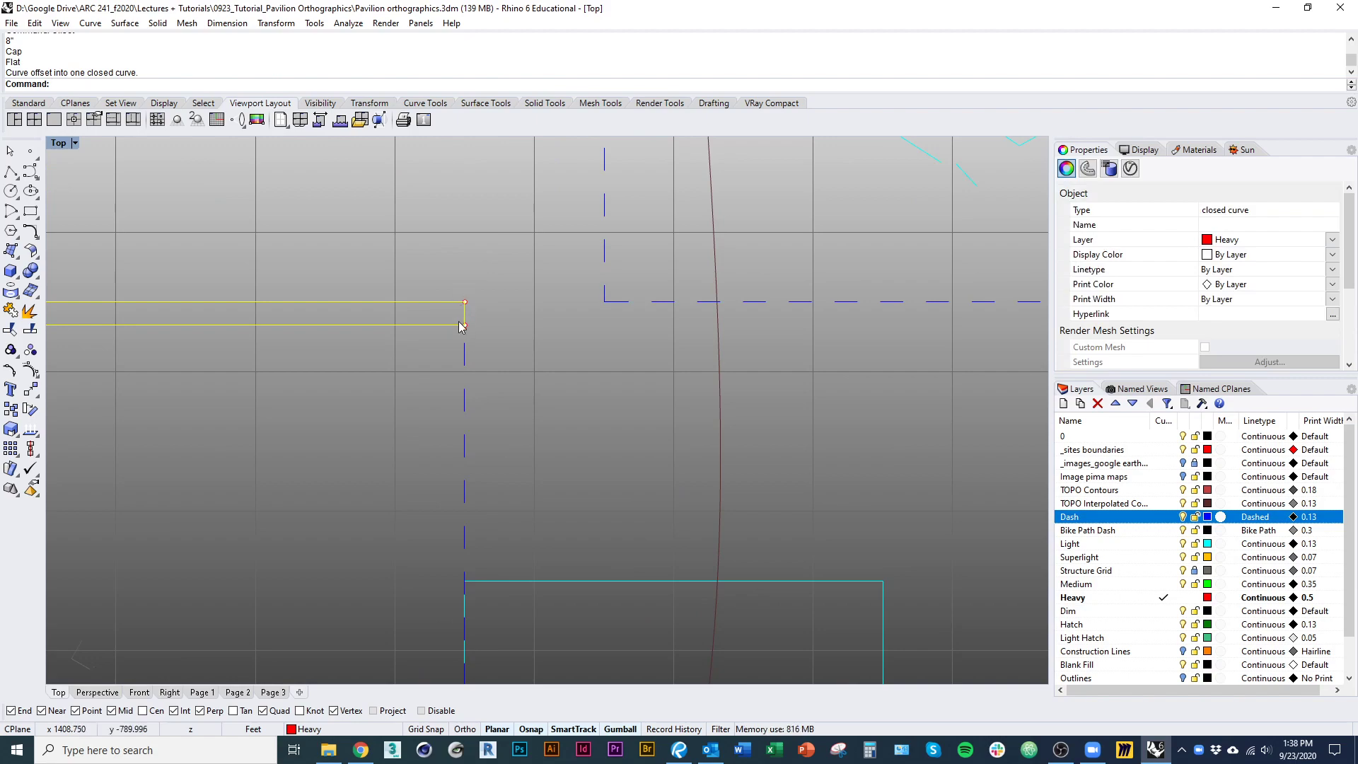
Step: Draw a 27 ft line along the top edge of the upper-right dashed rectangle
scroll(475, 304, down, 8)
right_drag(461, 358, 587, 394)
right_drag(257, 345, 565, 374)
right_drag(638, 413, 417, 383)
scroll(686, 473, down, 6)
right_drag(685, 472, 442, 445)
right_drag(537, 321, 553, 384)
scroll(551, 350, up, 1)
key(Escape)
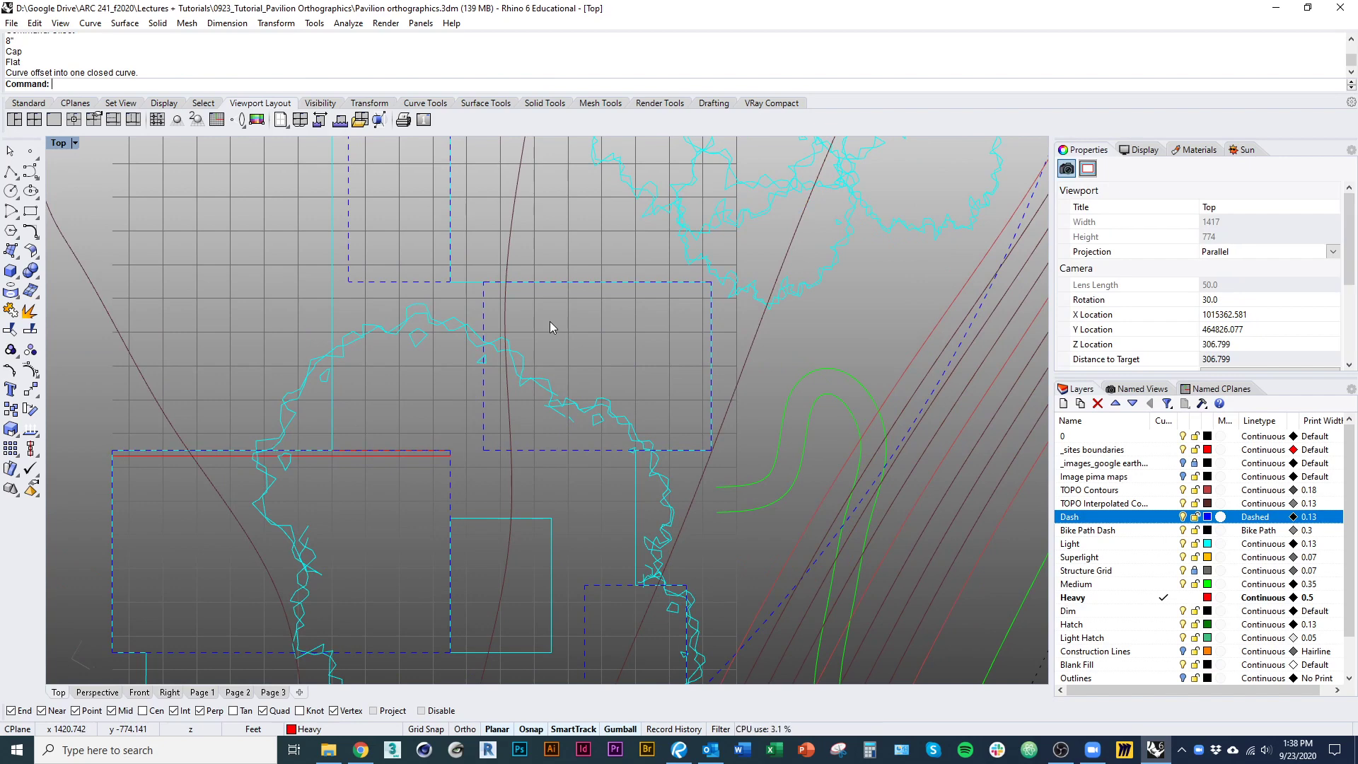
text(Line)
key(Return)
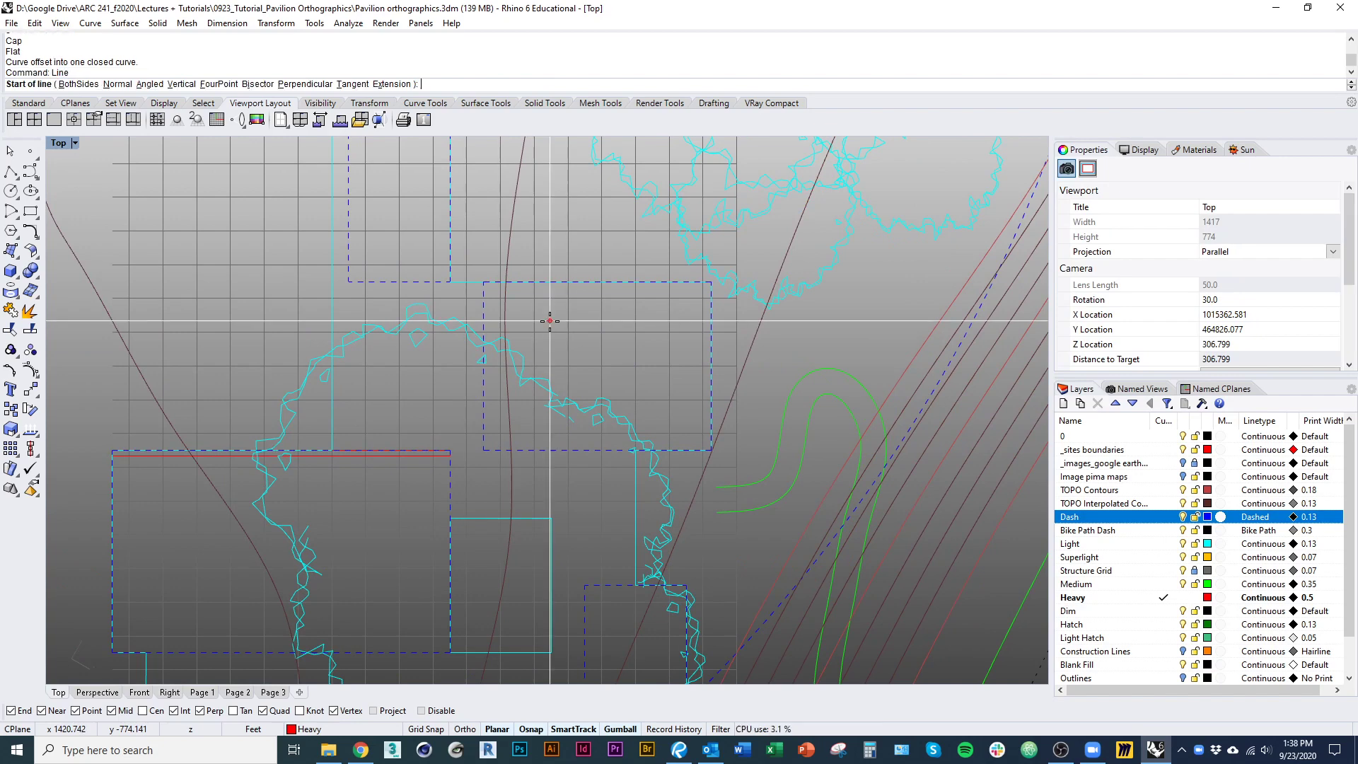
click(484, 282)
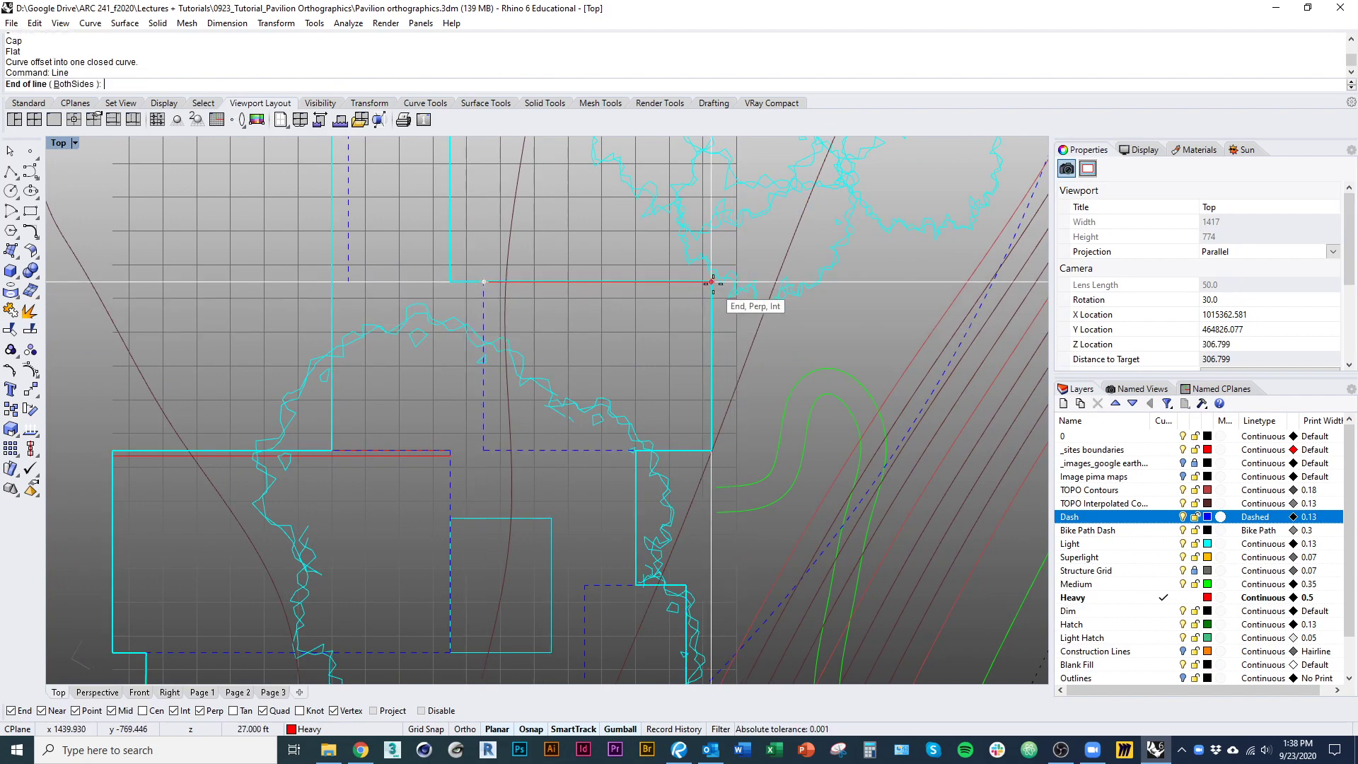
click(711, 282)
Step: Draw a line along the full right edge of the upper-left dashed rectangle
right_drag(506, 303, 529, 217)
right_click(495, 428)
click(496, 412)
click(496, 210)
Step: Draw a line along the full bottom edge of the lower-left dashed rectangle
scroll(548, 291, down, 2)
scroll(570, 354, up, 1)
right_drag(570, 354, 529, 193)
key(Return)
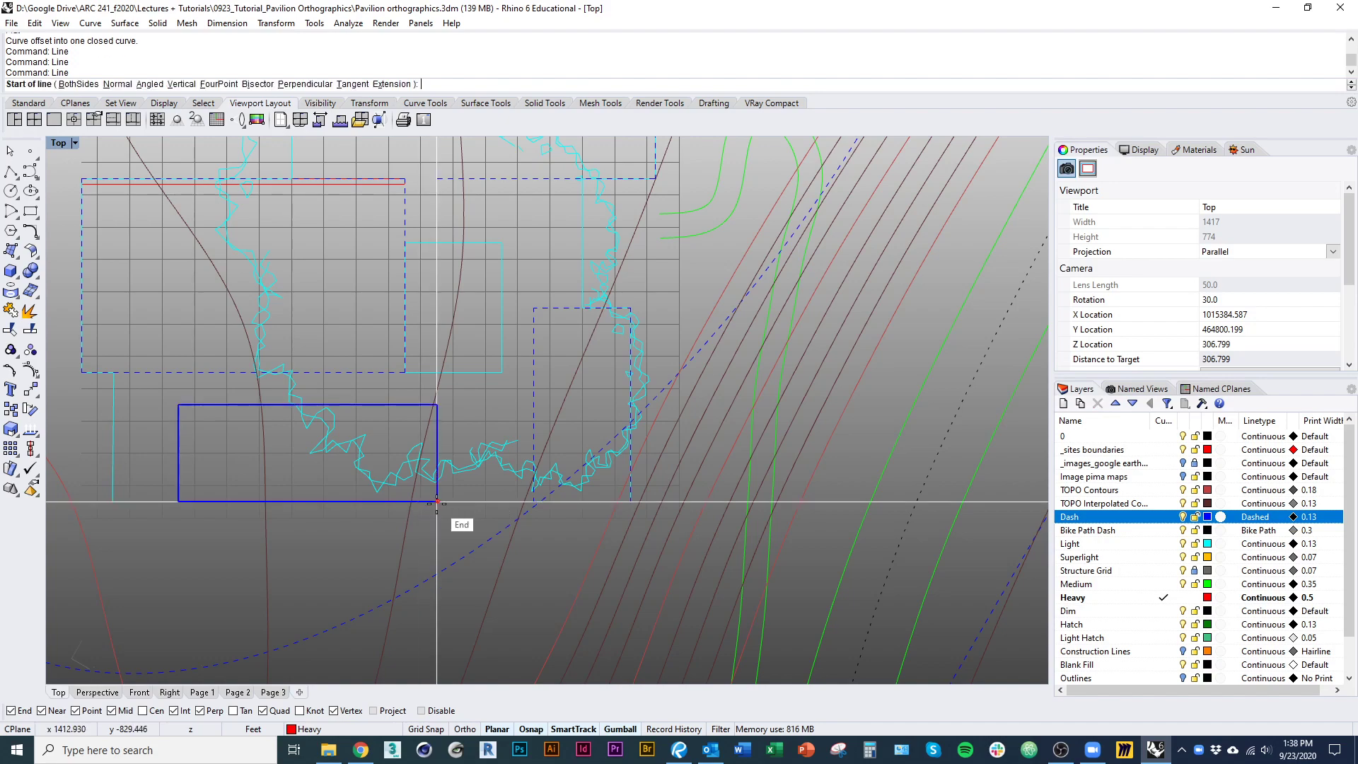
click(436, 501)
scroll(182, 500, up, 3)
click(174, 503)
Step: Draw a line along the full right edge of the lower-right dashed rectangle and end the Line command
key(Return)
right_drag(832, 549, 620, 549)
right_drag(741, 500, 705, 580)
mouse_move(711, 411)
right_down()
mouse_move(711, 493)
mouse_move(696, 418)
right_up()
click(690, 337)
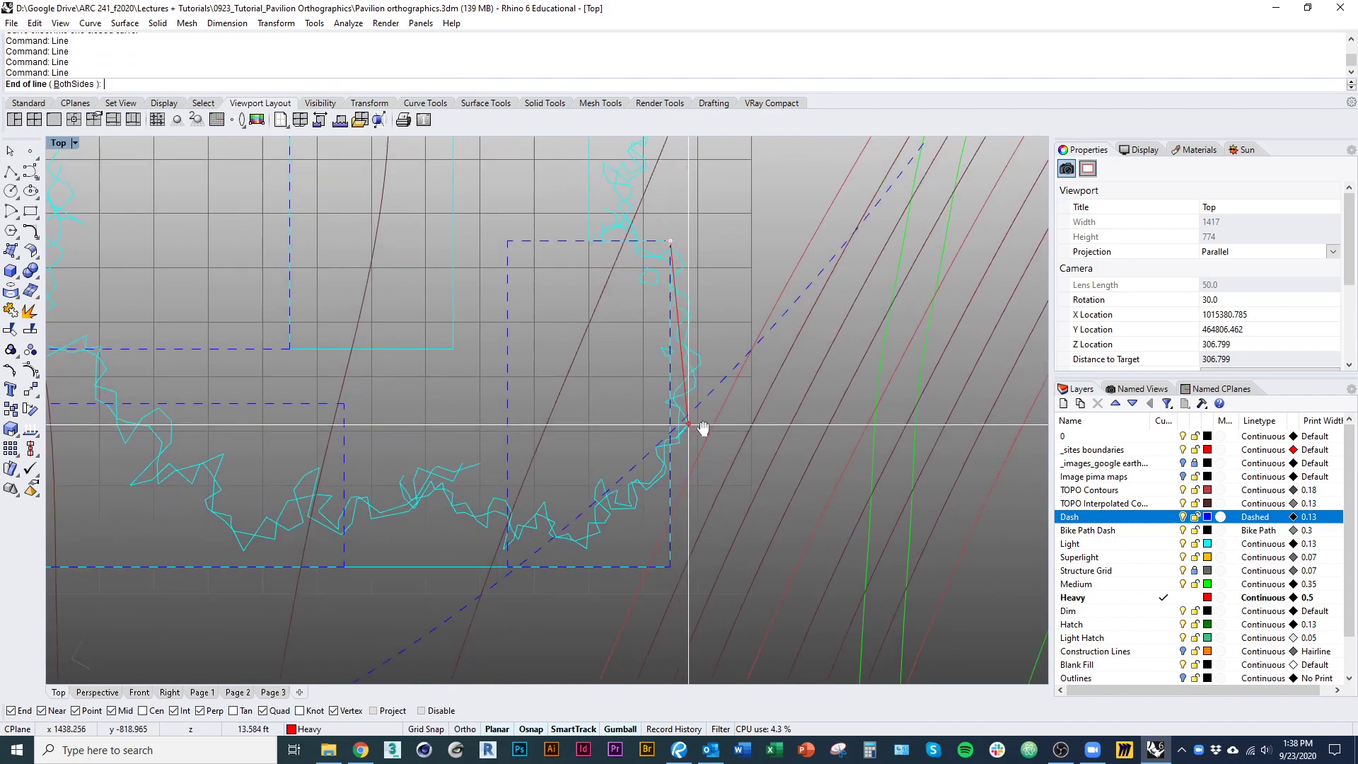
click(671, 566)
key(Return)
right_drag(643, 382, 682, 524)
key(Escape)
Step: Offset the line on the upper-right rectangle's top edge inward as a flat-capped closed wall outline
scroll(677, 538, down, 3)
right_drag(706, 419, 703, 568)
right_drag(608, 448, 672, 478)
click(664, 230)
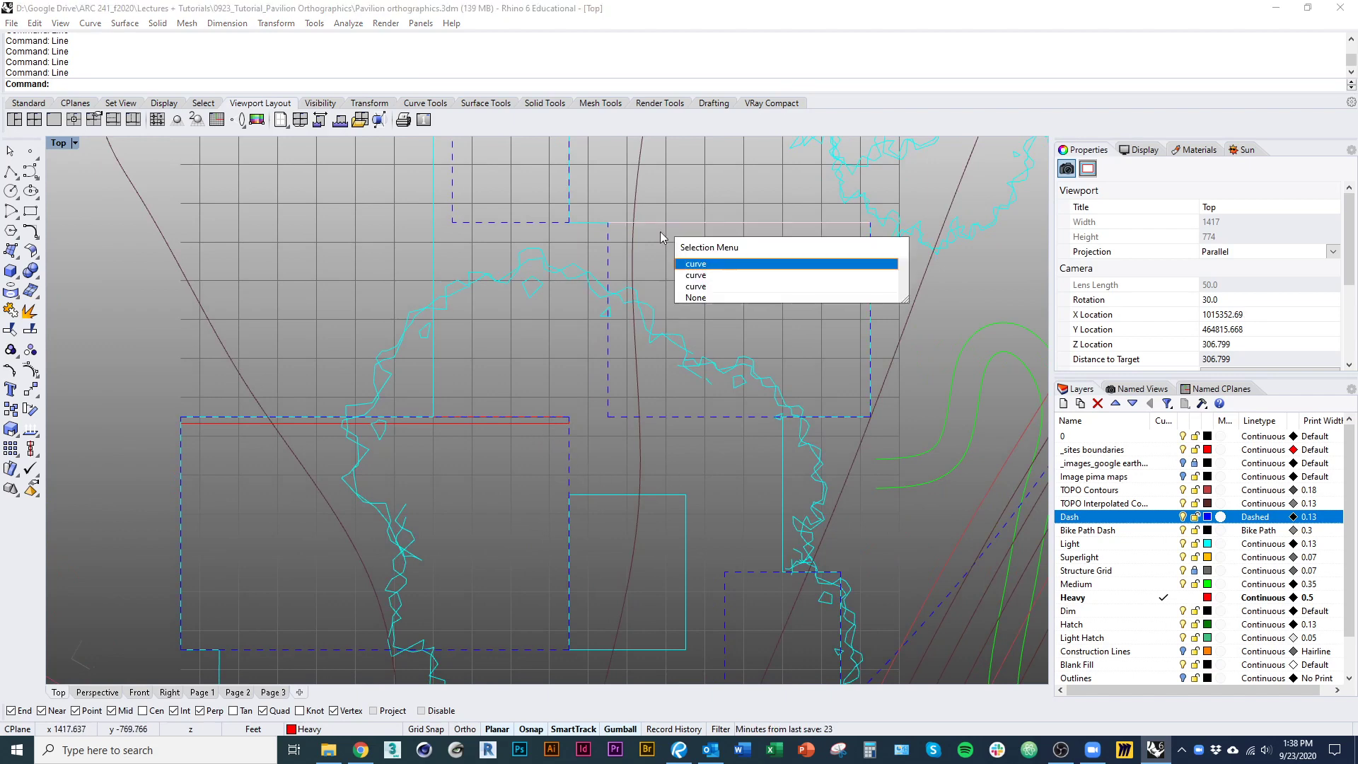
click(695, 264)
right_drag(686, 258, 664, 385)
text(o)
key(Return)
click(664, 385)
Step: Offset the line on the upper-left rectangle's right edge inward using the same offset settings
click(543, 287)
click(532, 288)
right_click(481, 283)
click(473, 284)
Step: Offset the line on the lower-left rectangle's bottom edge inward using the same offset settings
right_drag(491, 503, 492, 273)
right_drag(557, 486, 540, 367)
click(478, 561)
click(450, 532)
right_click(436, 512)
click(431, 477)
Step: Offset the line on the lower-right rectangle's right edge inward as a closed wall outline using the same offset settings
right_drag(638, 518, 597, 515)
key(Escape)
click(603, 444)
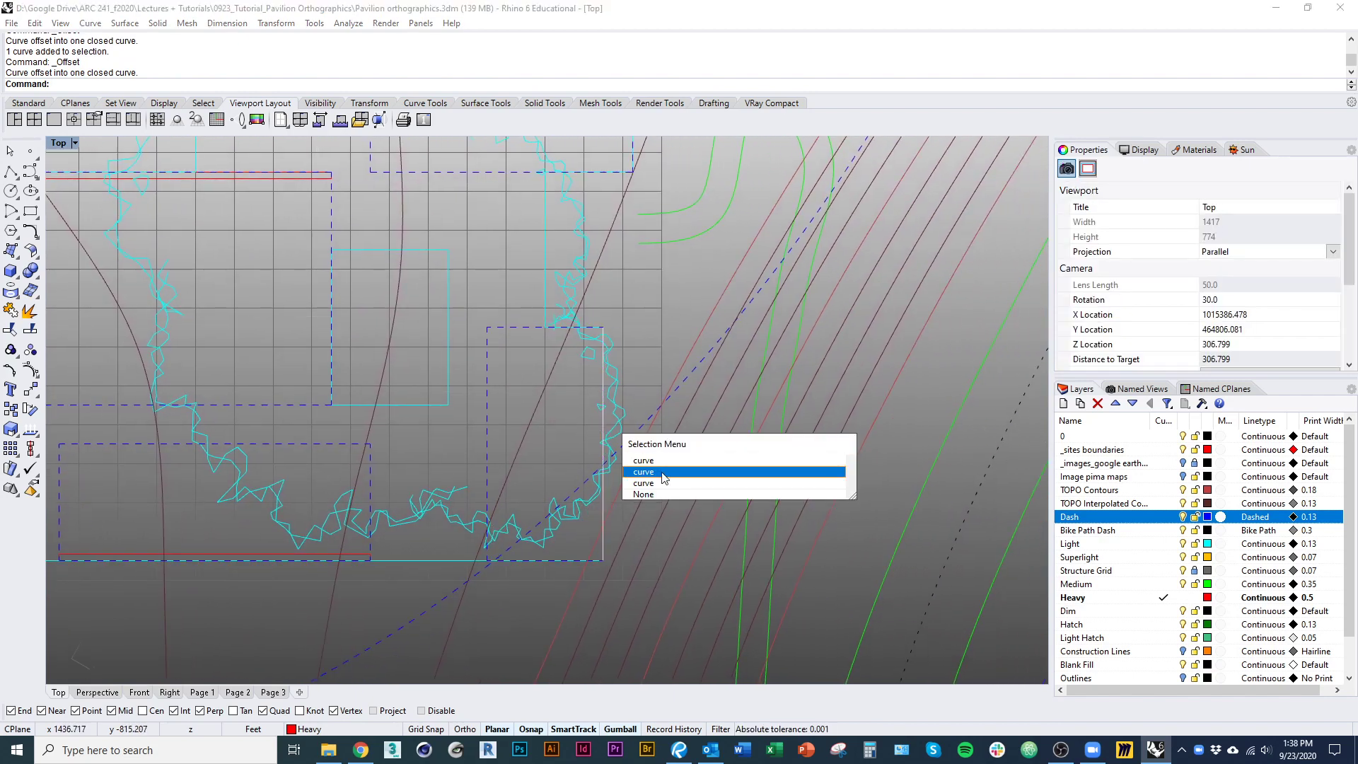
click(636, 475)
right_click(549, 439)
click(506, 427)
right_drag(600, 505, 635, 477)
key(Escape)
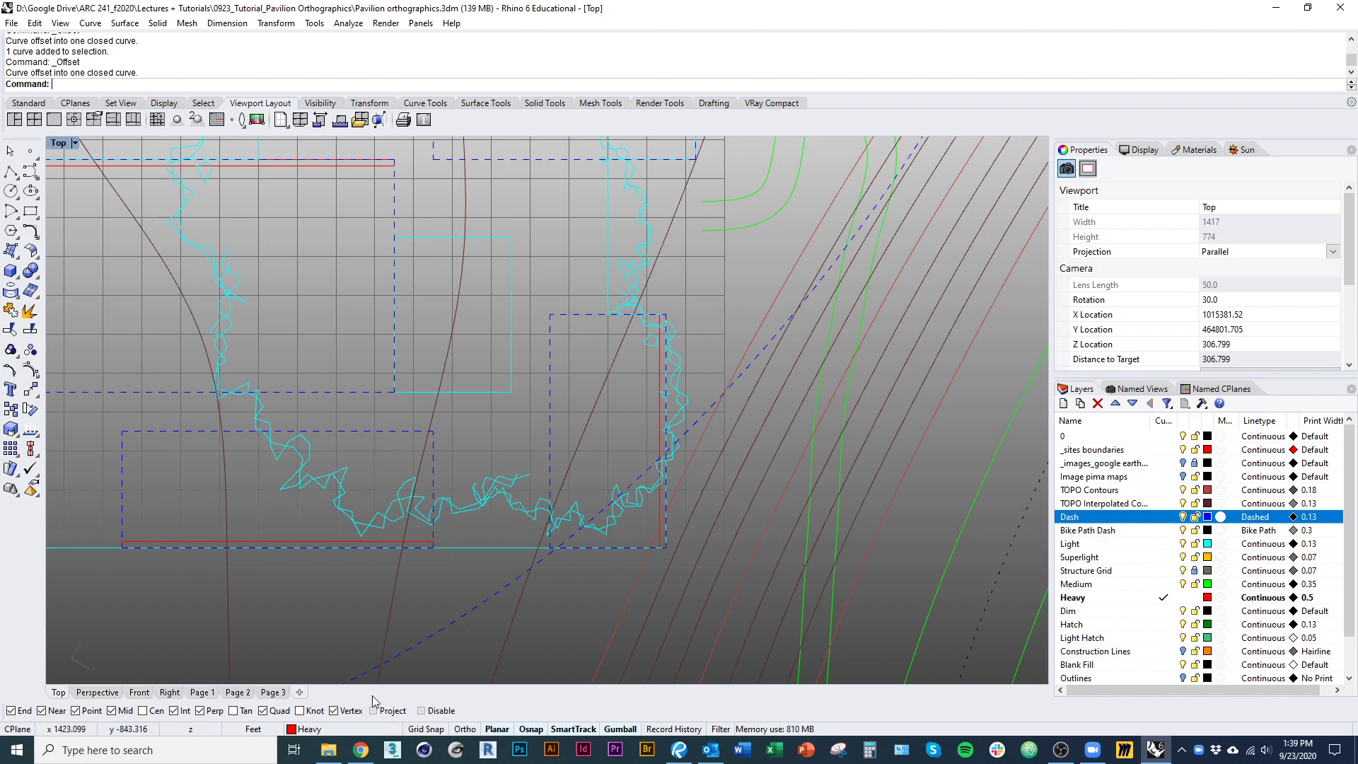
Step: Draw a 6 ft line along the lower-right rectangle's bottom edge, starting from the inner bottom corner of its right wall
right_drag(494, 579, 459, 584)
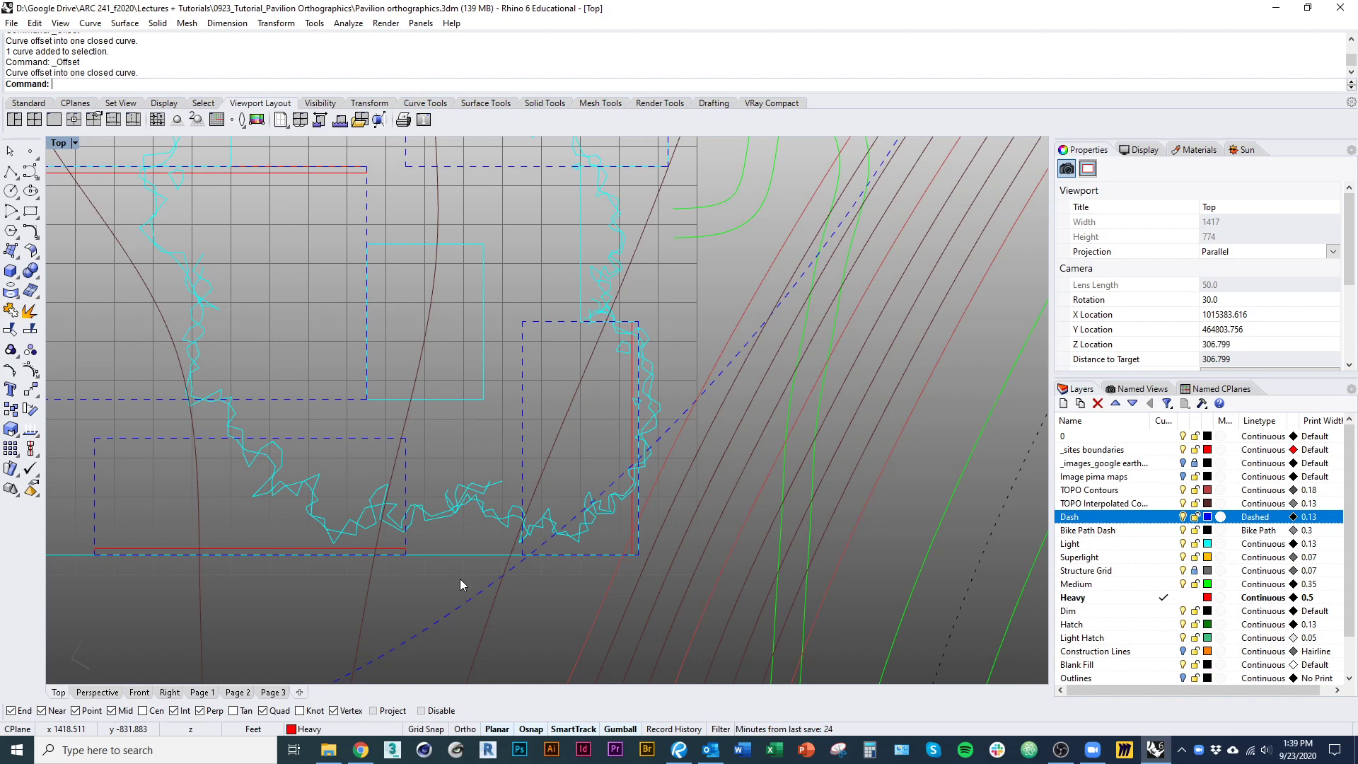
text(line)
key(Return)
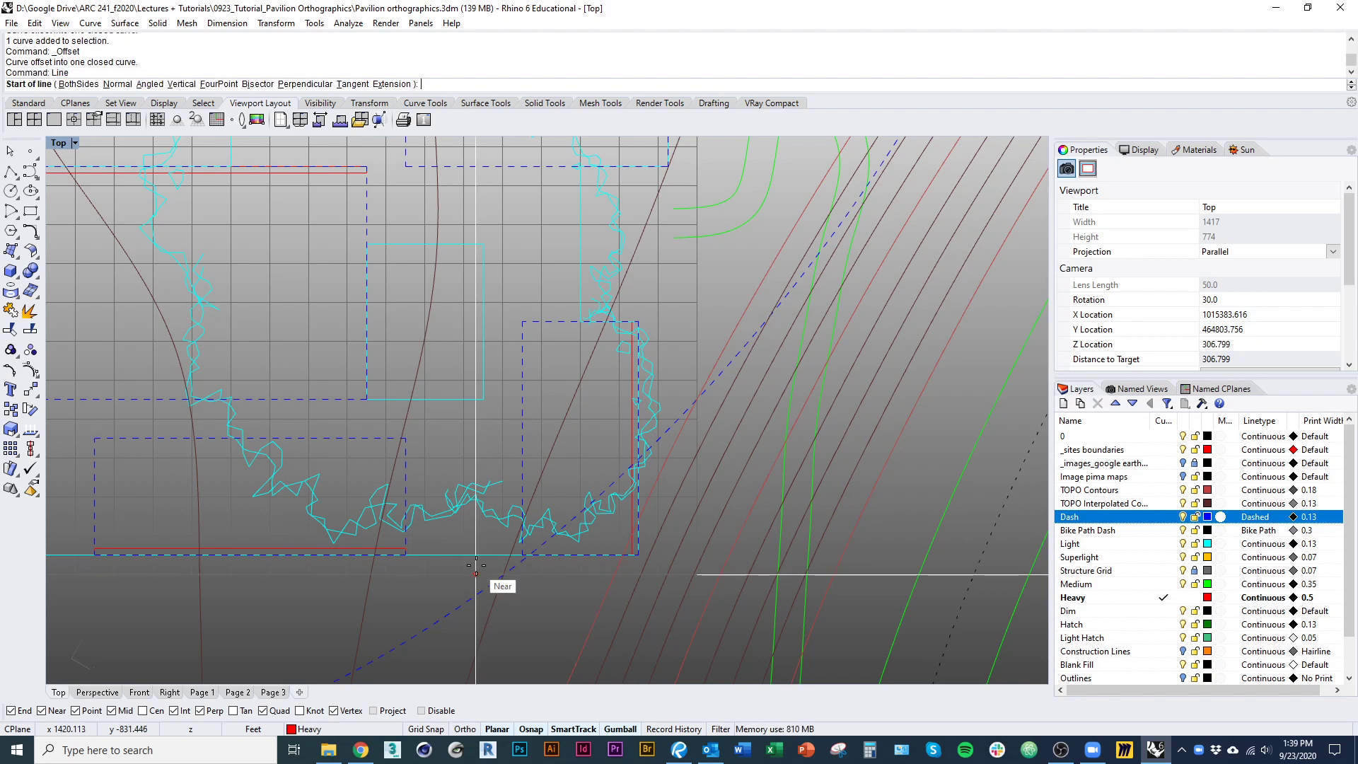
scroll(597, 529, up, 5)
right_drag(689, 584, 681, 519)
click(666, 519)
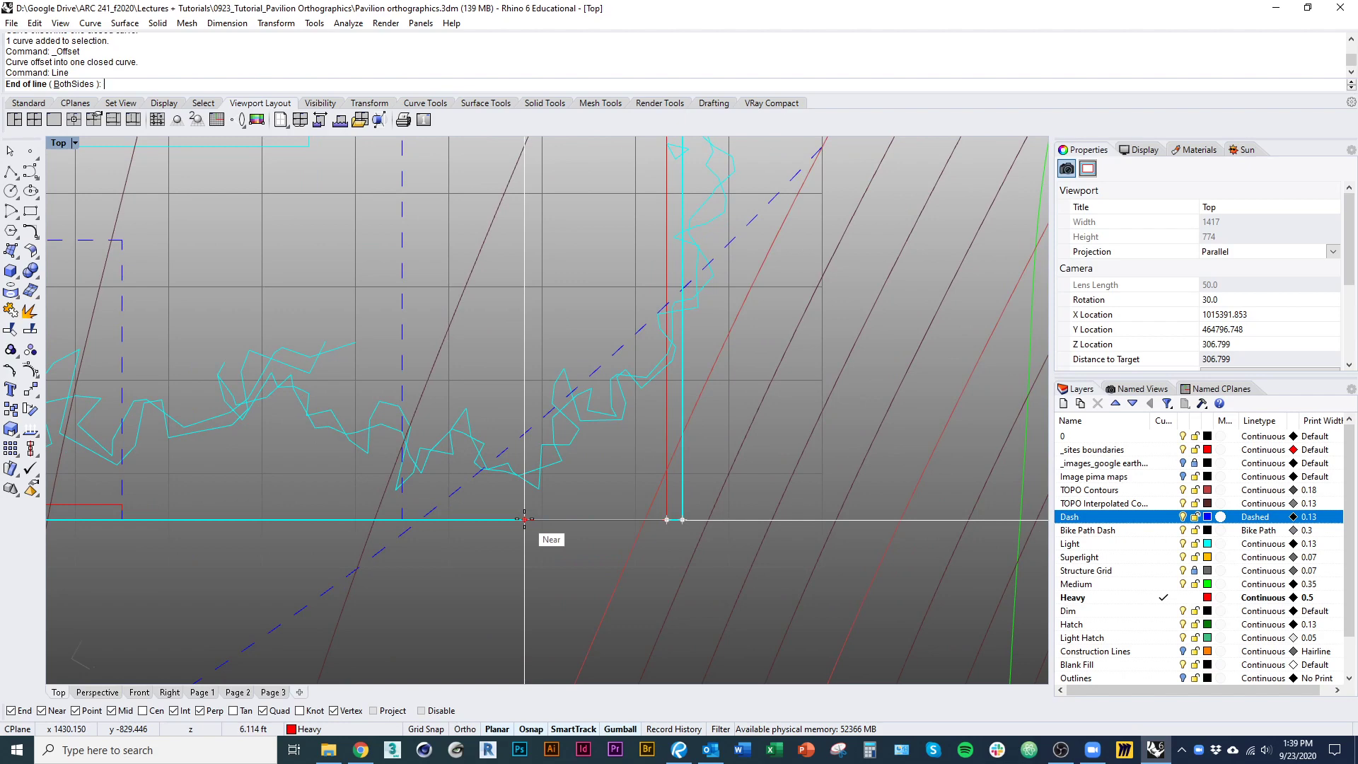
text(6)
key(Return)
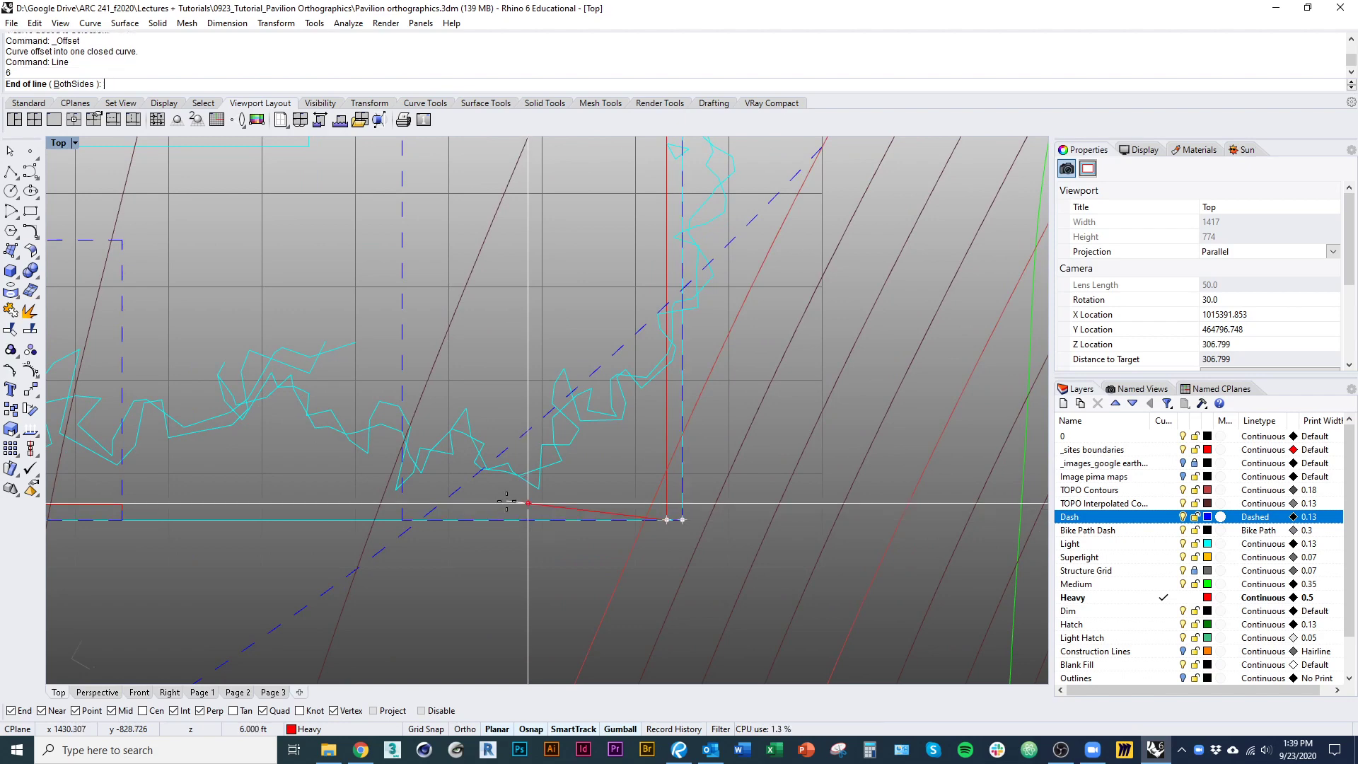
click(522, 520)
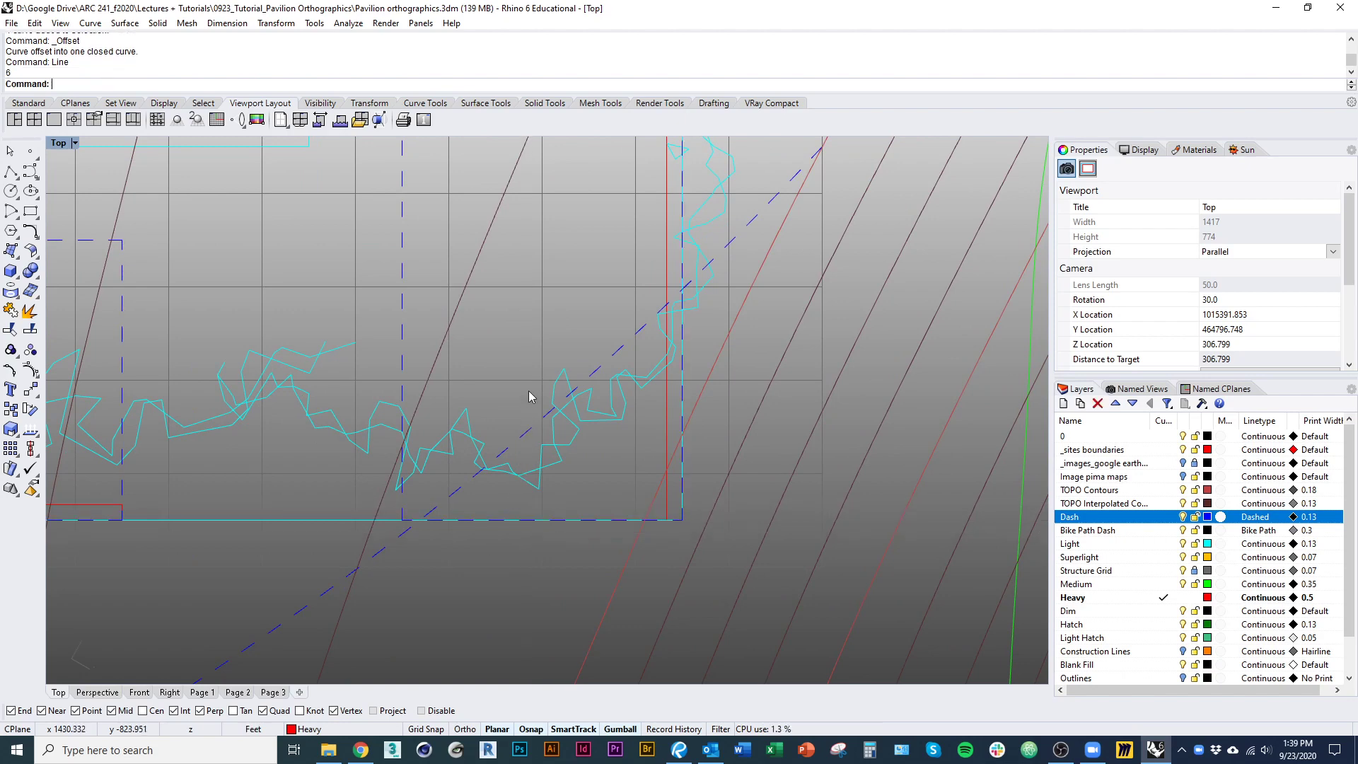
Step: Start a polyline at the free end of the 6 ft line and draw a 6 ft segment straight up
text(pl)
key(Return)
click(527, 521)
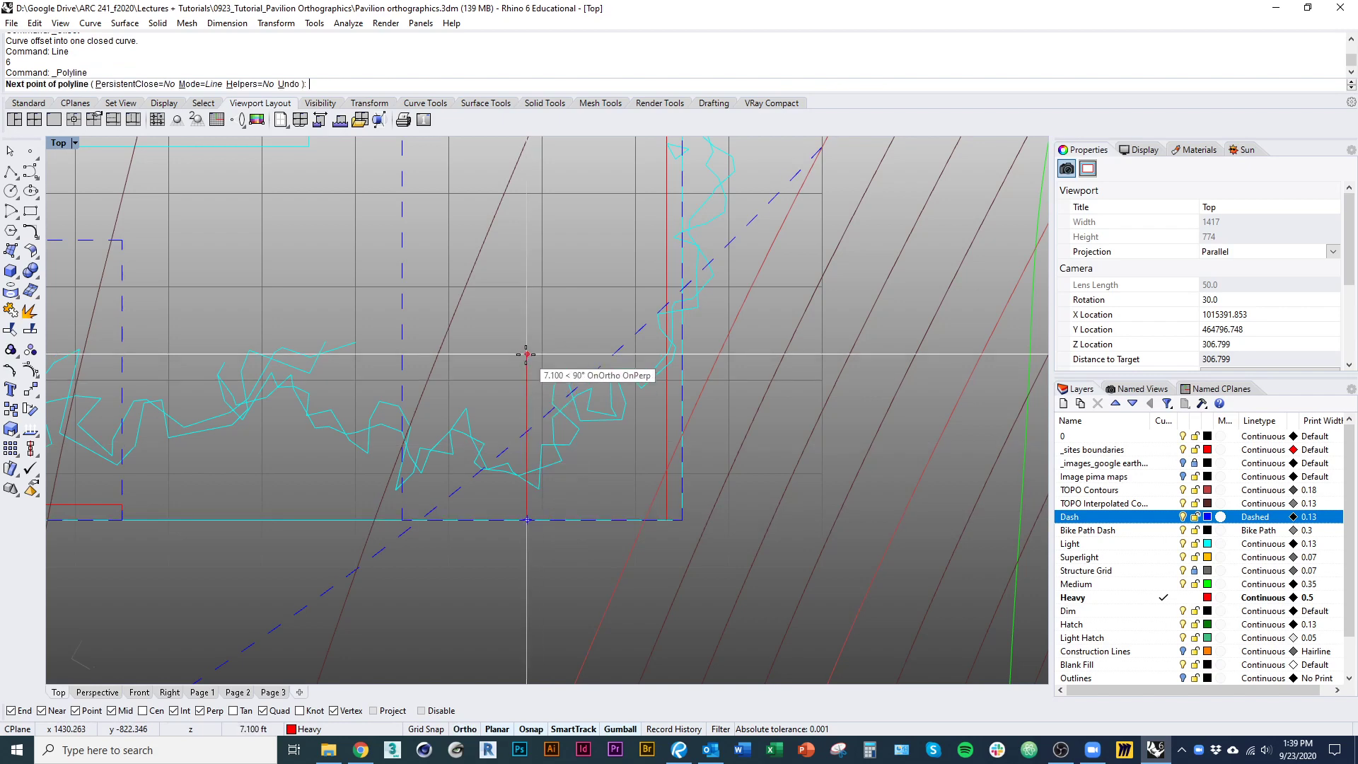
text(6)
key(Return)
click(526, 354)
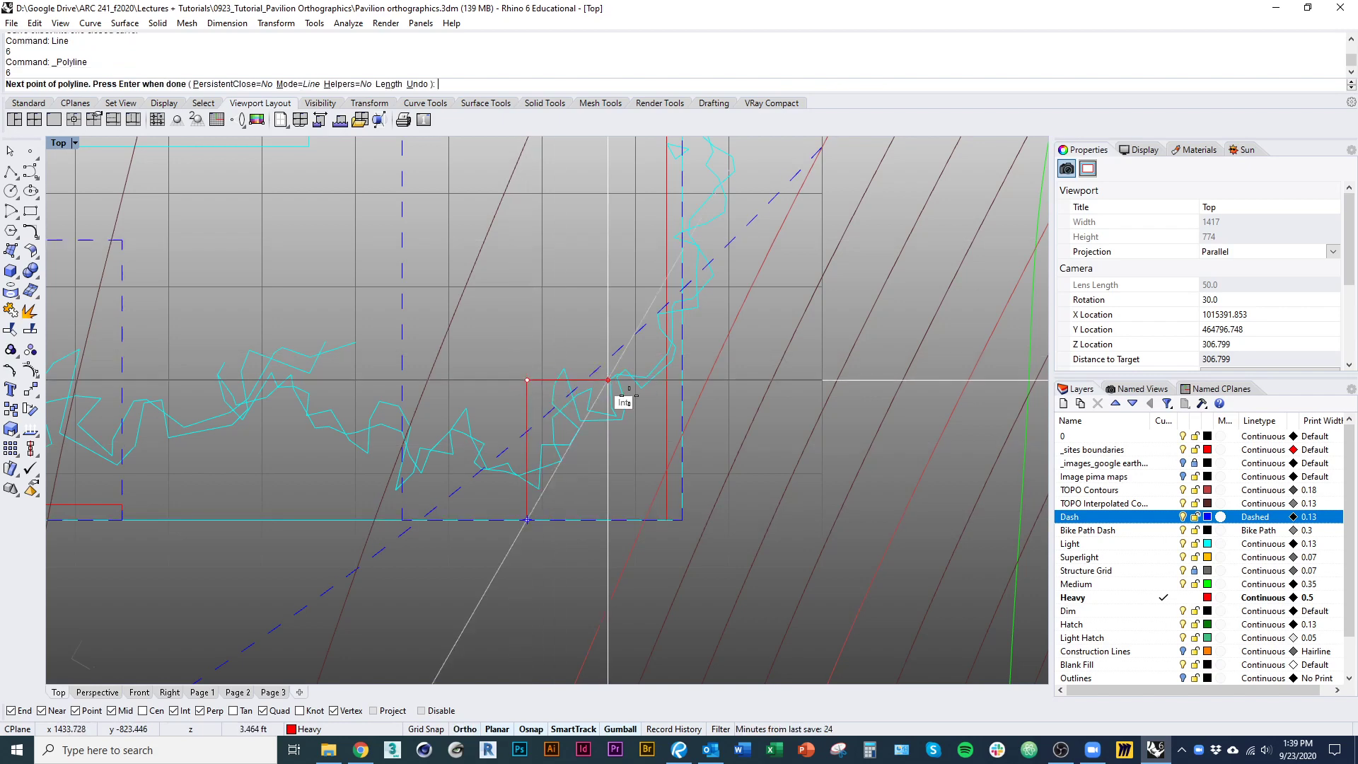
Step: Try to continue the polyline straight up with another 6 ft segment and undo that point
right_drag(666, 412, 655, 485)
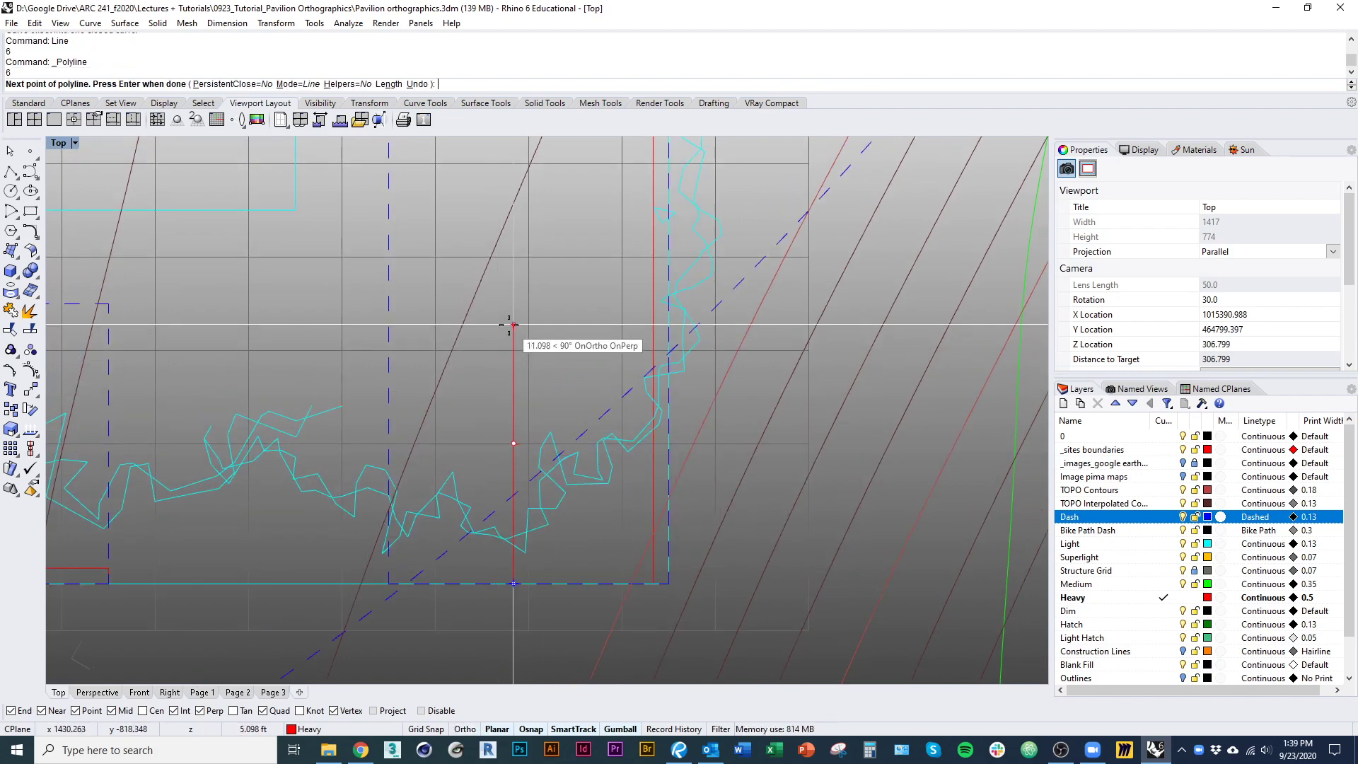
text(6)
key(Return)
key(F8)
key(alt)
text(6)
key(Return)
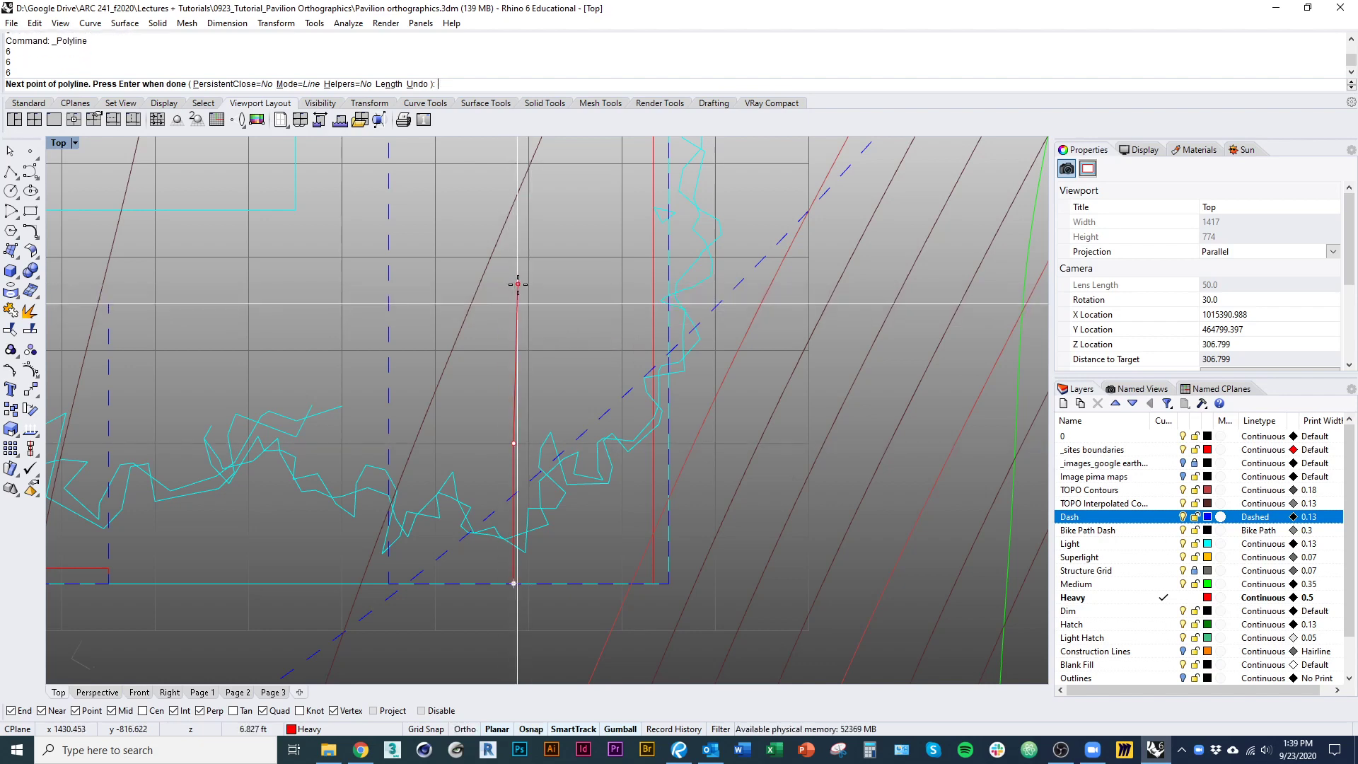
click(514, 285)
right_drag(606, 289, 598, 343)
key(ctrl+z)
Step: Finish the polyline with a 6 ft horizontal segment meeting the right wall's inner face
text(6)
key(Return)
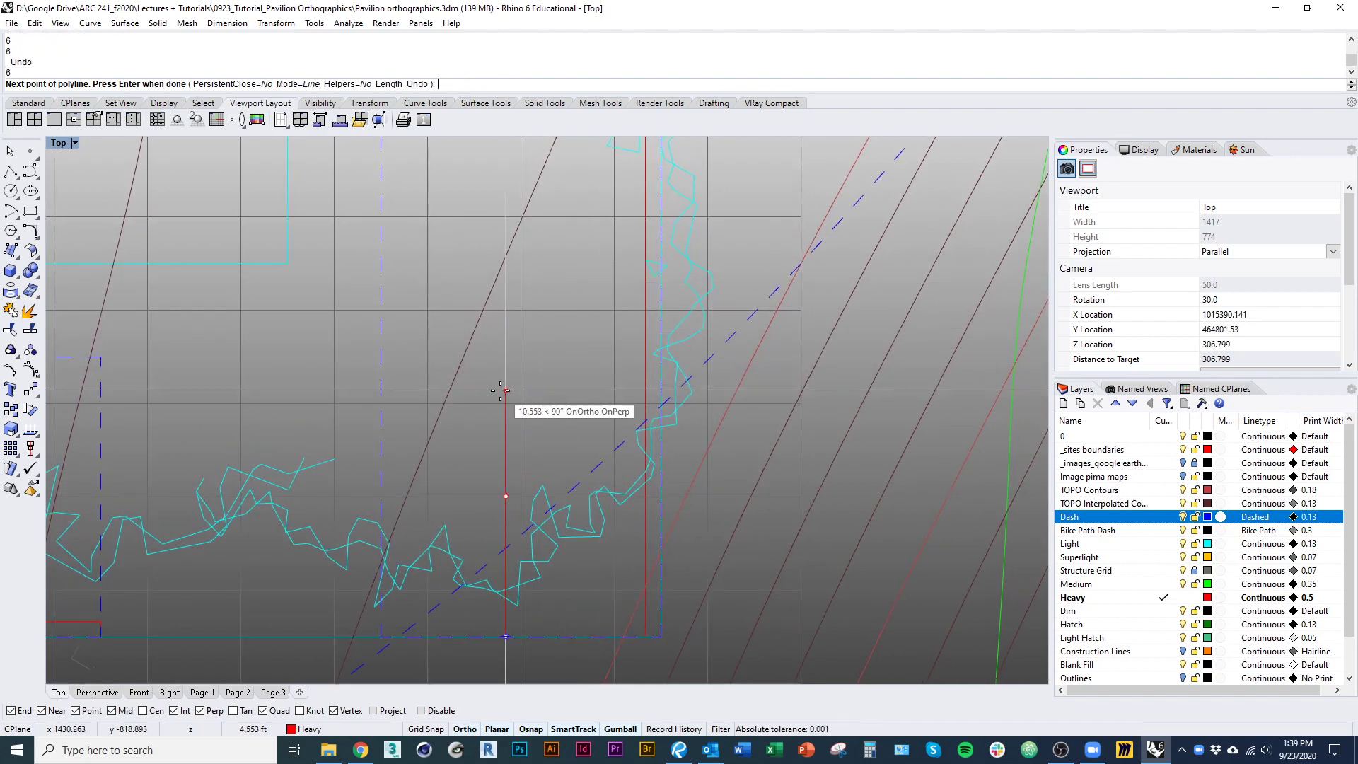
text(6)
key(Return)
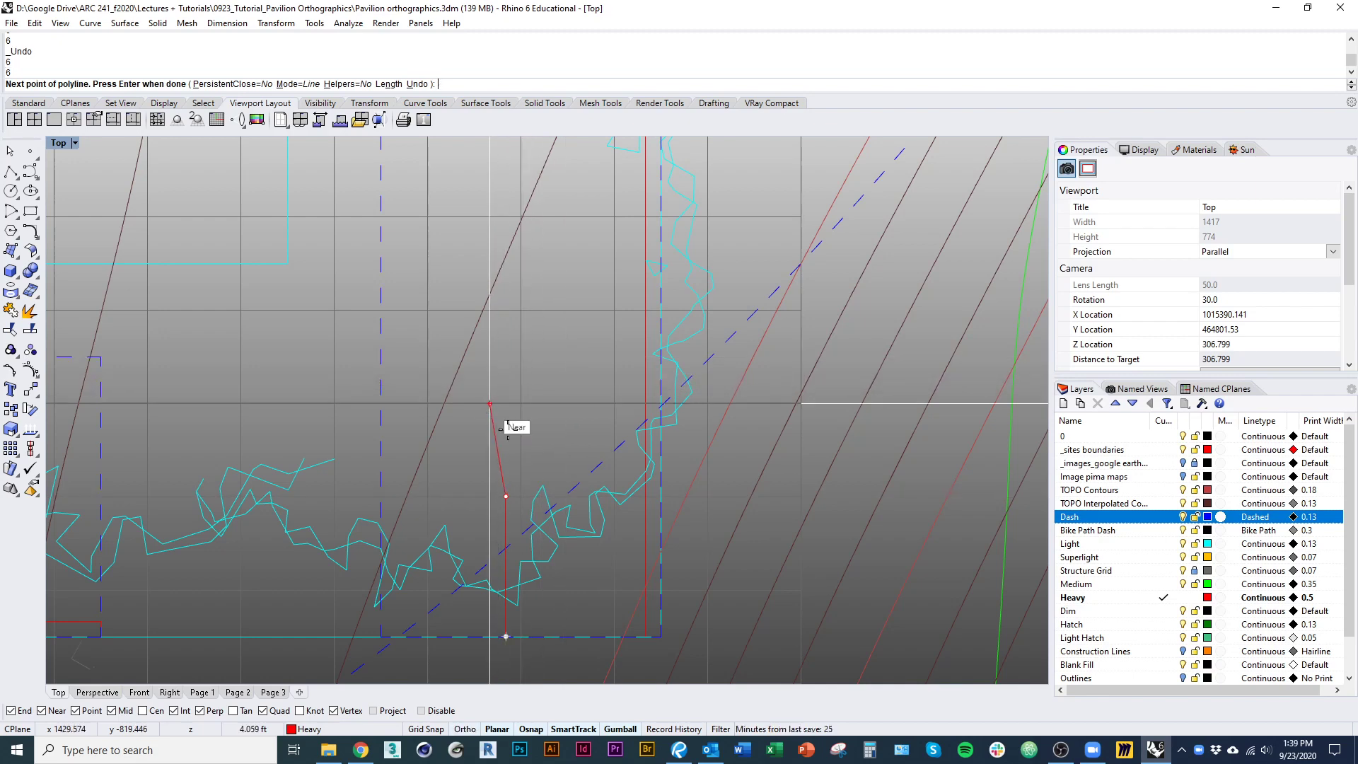
click(645, 496)
right_click(530, 535)
Step: Draw a second polyline from the first one's upper corner, 6 ft straight up and across to the right wall's inner face
right_click(507, 527)
click(505, 496)
text(6)
key(Return)
click(503, 360)
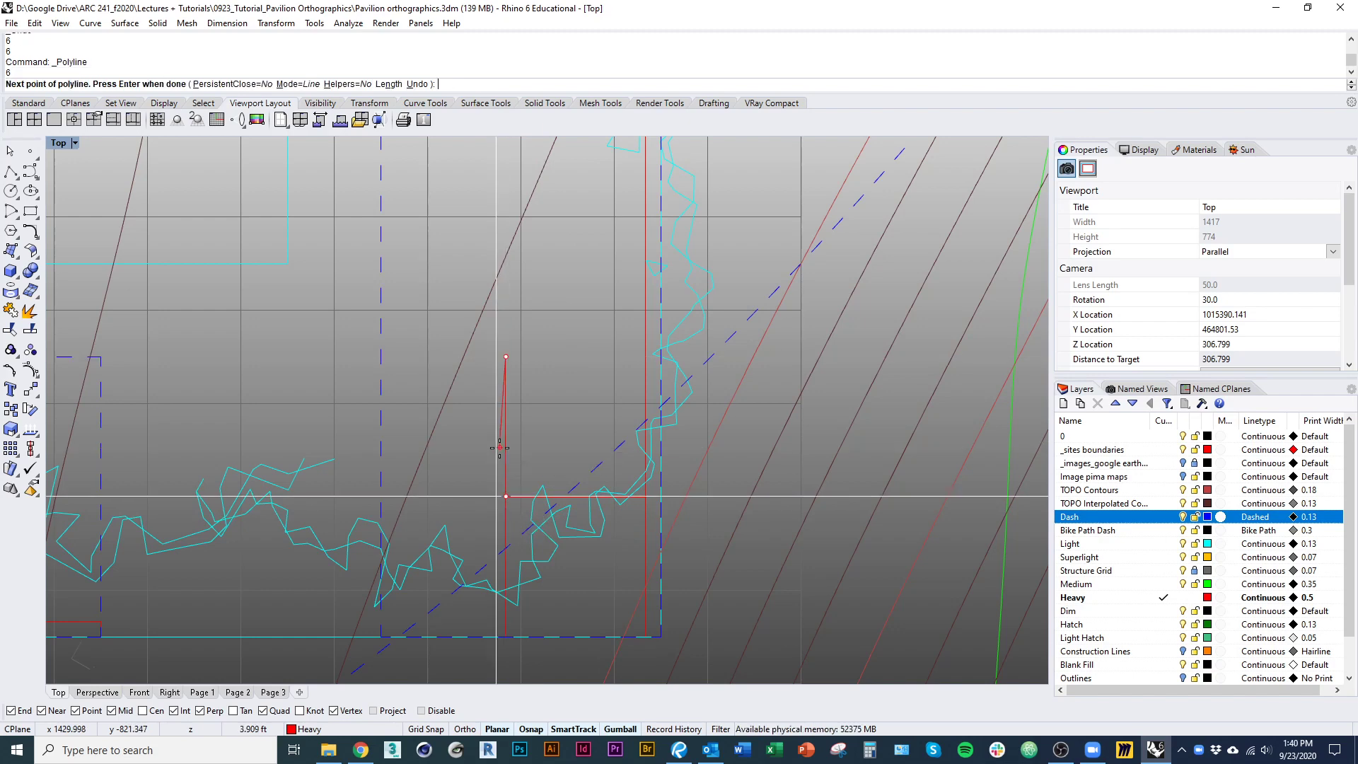
click(639, 365)
key(Return)
Step: Offset the 6 ft line on the rectangle's bottom edge inward as a closed wall outline
scroll(610, 440, down, 2)
scroll(478, 527, up, 2)
click(460, 524)
scroll(540, 554, up, 1)
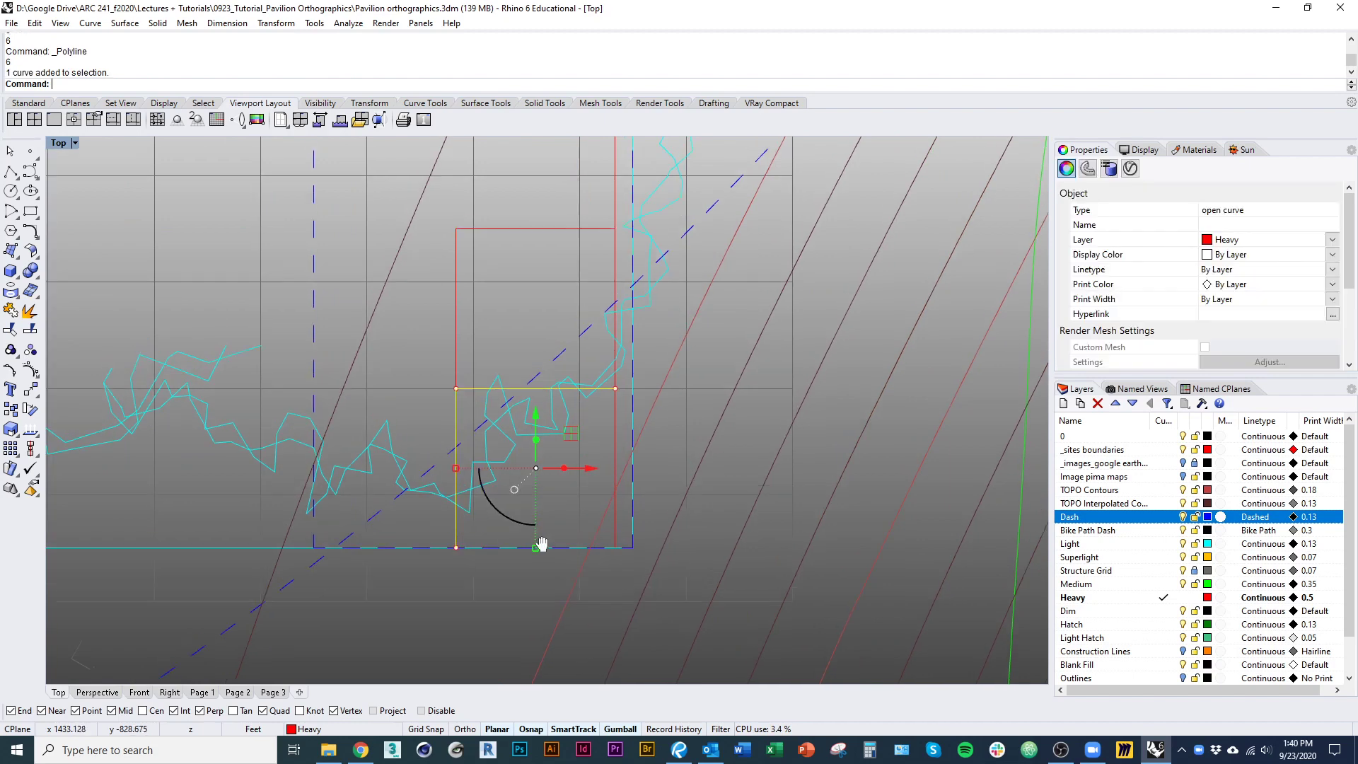
click(571, 564)
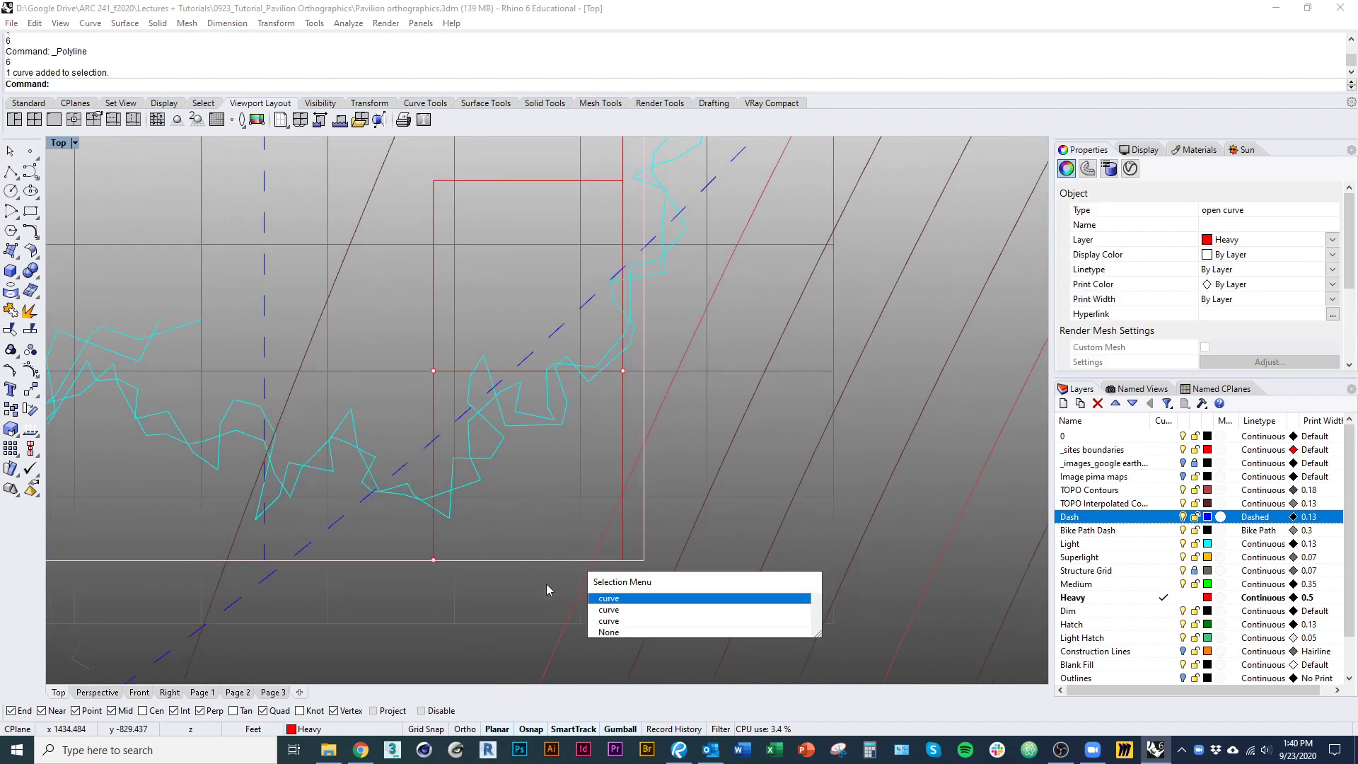
click(627, 613)
right_drag(504, 592, 499, 619)
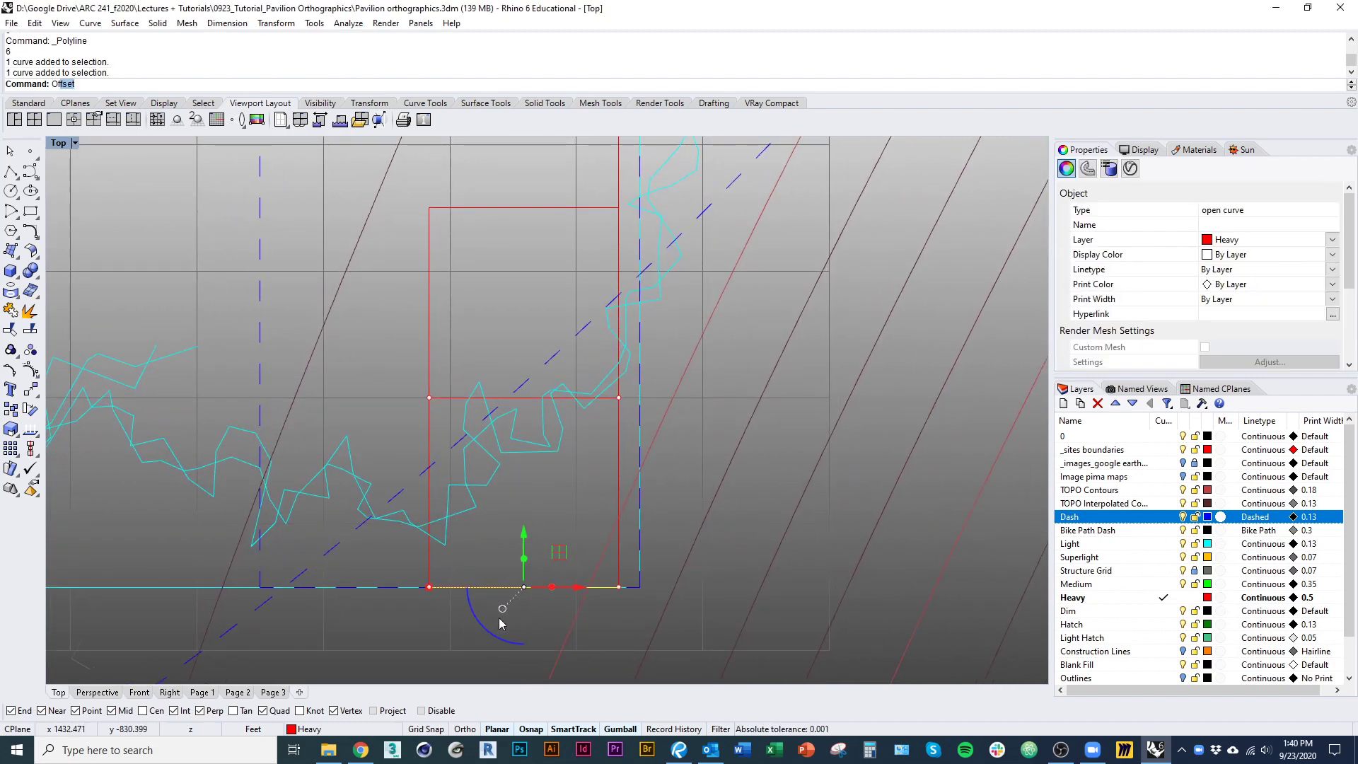
key(Return)
click(557, 551)
Step: Explode both L-shaped polylines of the stacked 6 ft squares into separate segments
right_drag(569, 551, 568, 628)
right_drag(527, 524, 518, 582)
click(517, 530)
right_drag(523, 512, 503, 473)
text(Explode)
key(Return)
key(Escape)
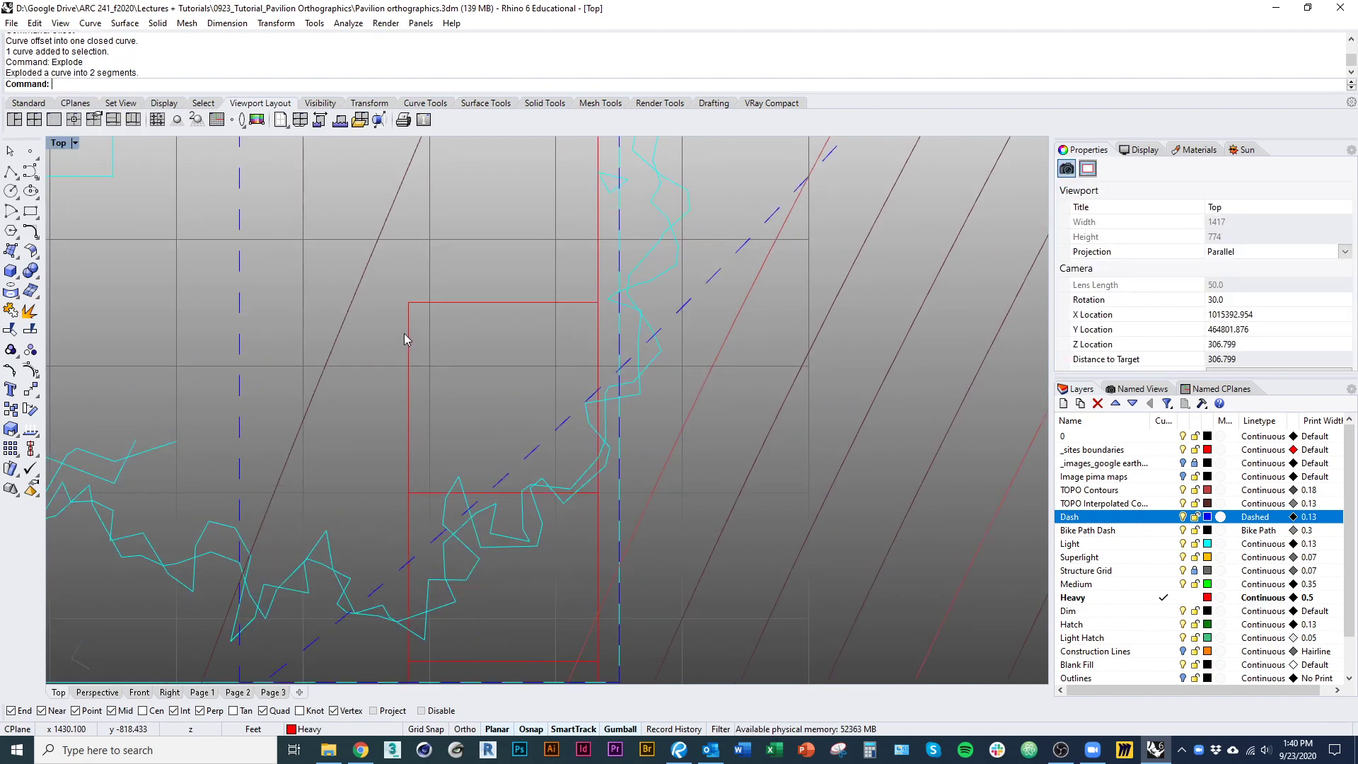
click(409, 338)
key(Return)
key(Escape)
Step: Offset the topmost horizontal segment of the stacked squares upward as a closed wall outline
click(504, 303)
right_drag(505, 348, 506, 321)
text(Offset)
key(Return)
click(537, 235)
key(Down)
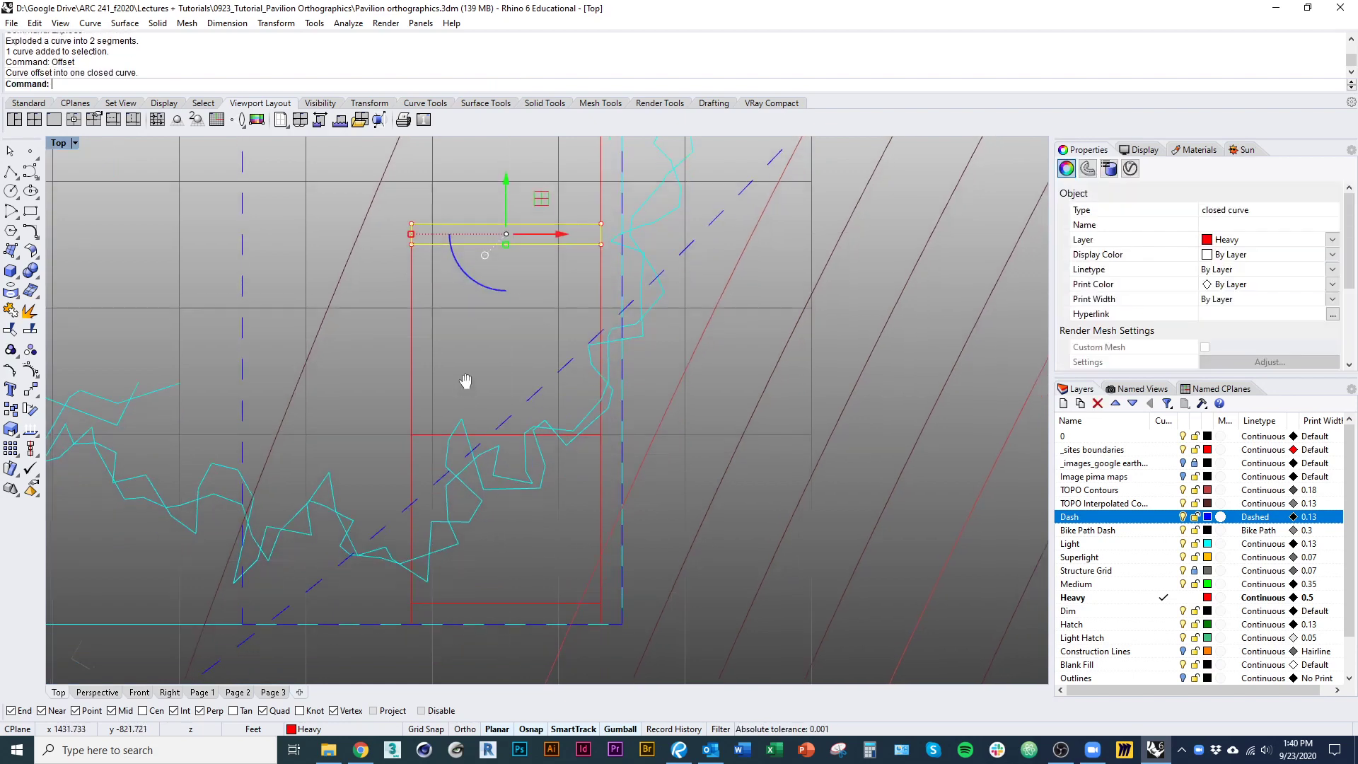
Step: Join the two vertical segments on the left side of the stacked squares into one curve
click(476, 429)
right_drag(472, 376, 484, 447)
click(423, 418)
right_drag(388, 445, 402, 407)
shift+click(433, 486)
key(ctrl+j)
right_click(402, 407)
key(Escape)
Step: Offset the joined vertical line outward to the left as a closed wall outline
text(Offset)
key(Return)
click(389, 407)
Step: Stretch the left wall outline upward with Scale1D from its bottom corner to align with the top wall's upper edge
right_drag(386, 408, 388, 371)
text(s1)
key(Return)
click(417, 620)
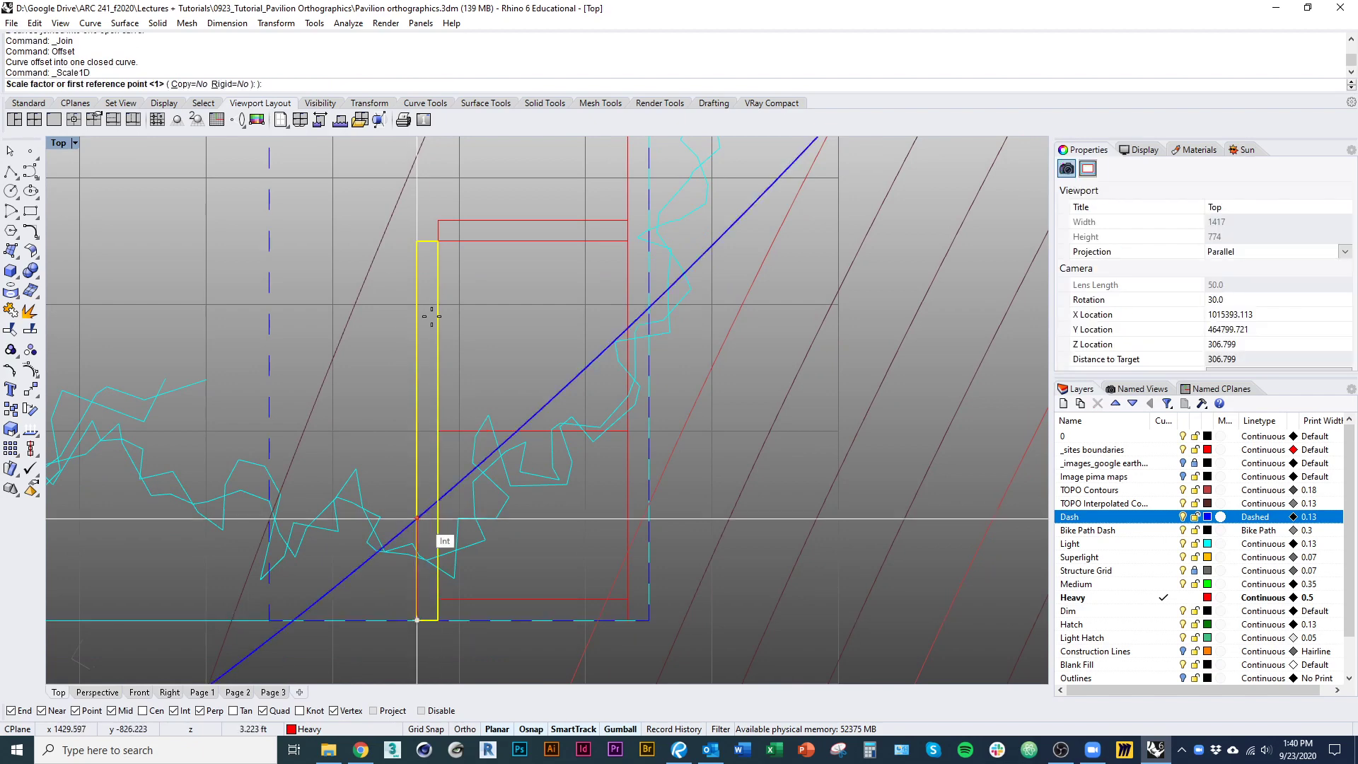
click(416, 241)
click(447, 221)
right_drag(506, 363, 454, 314)
key(Escape)
Step: Offset the middle horizontal line between the two squares upward as a closed wall outline
click(455, 382)
key(ctrl+shift+s)
key(Up)
key(Up)
text(8")
key(Return)
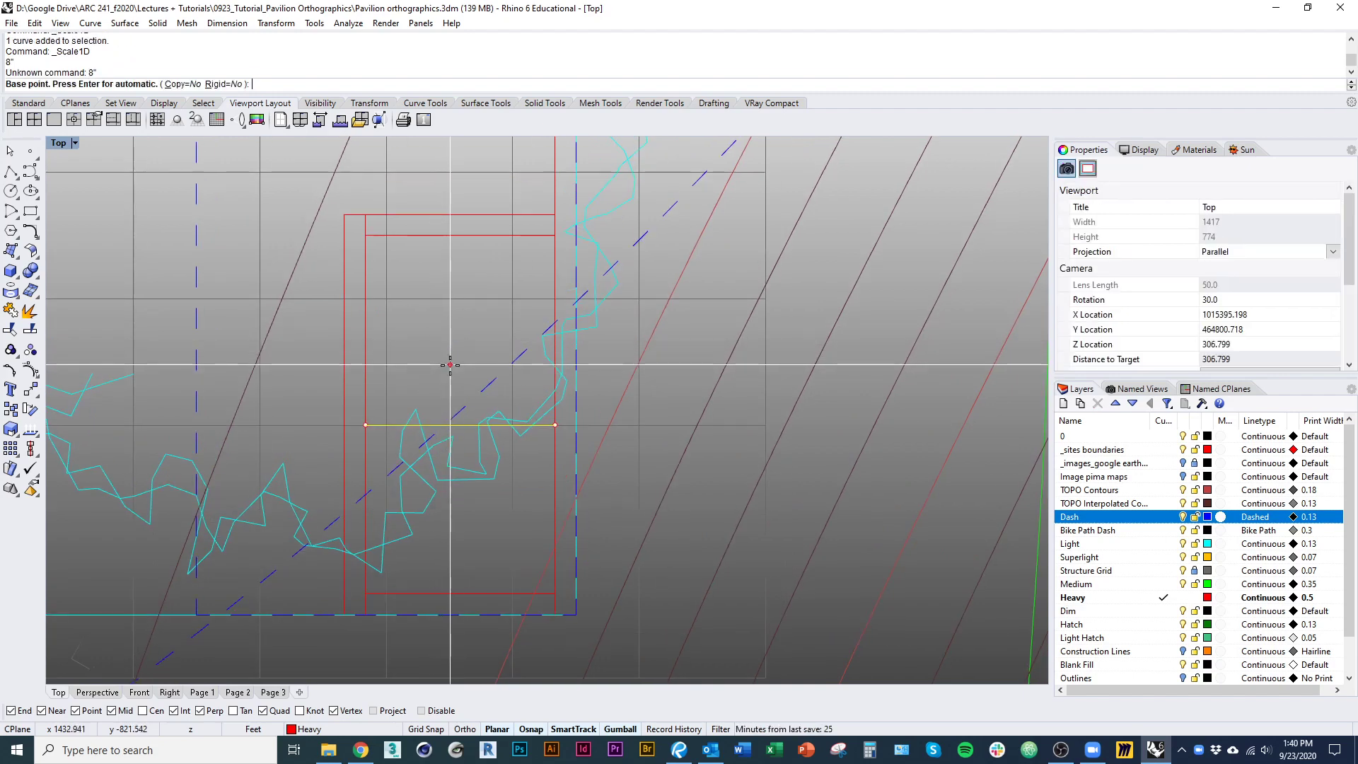
key(Escape)
key(Return)
click(449, 365)
right_drag(441, 377, 433, 351)
scroll(434, 352, up, 2)
key(Escape)
Step: Measure the clear distance between the top wall and the middle wall along the left wall's inner face
scroll(513, 349, down, 2)
text(Distance)
key(Return)
scroll(516, 370, up, 3)
click(582, 343)
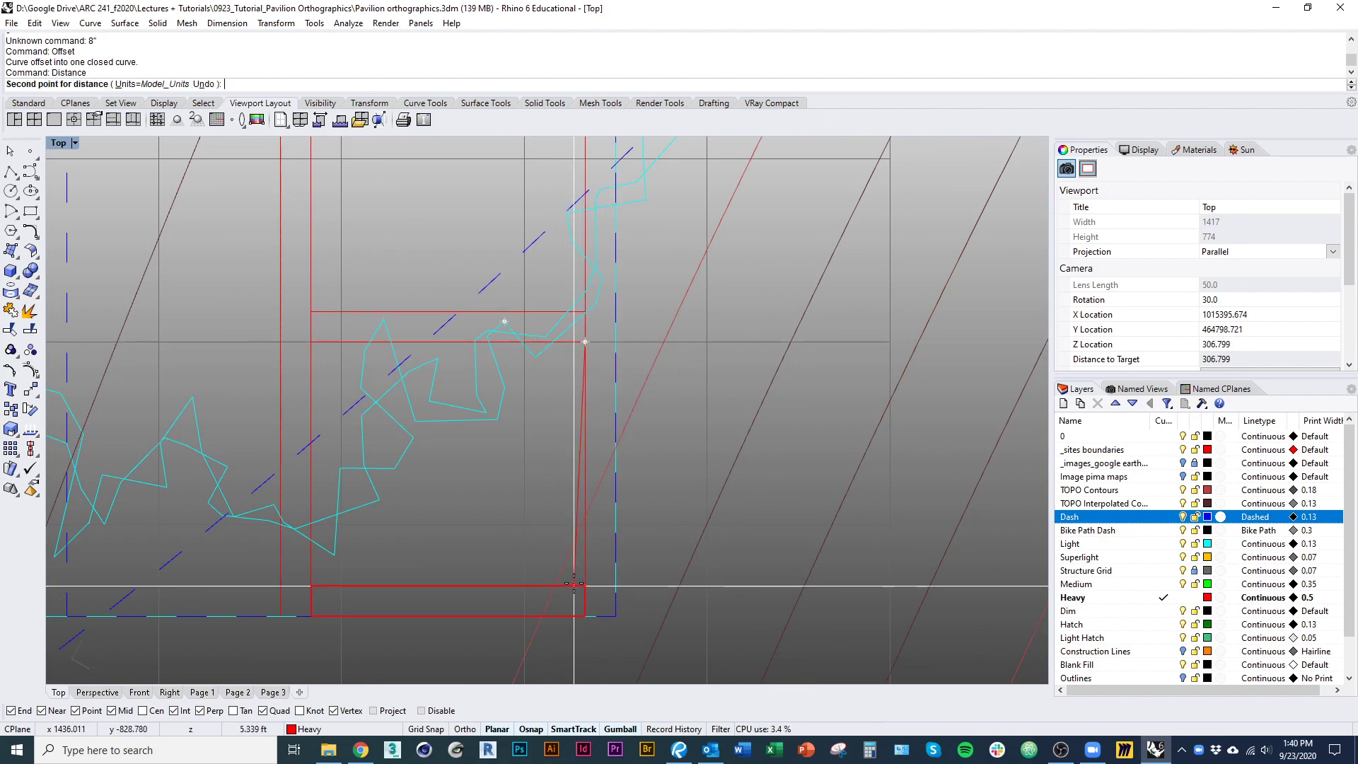
key(Escape)
right_drag(582, 336, 585, 485)
key(Return)
click(587, 461)
key(Escape)
key(Return)
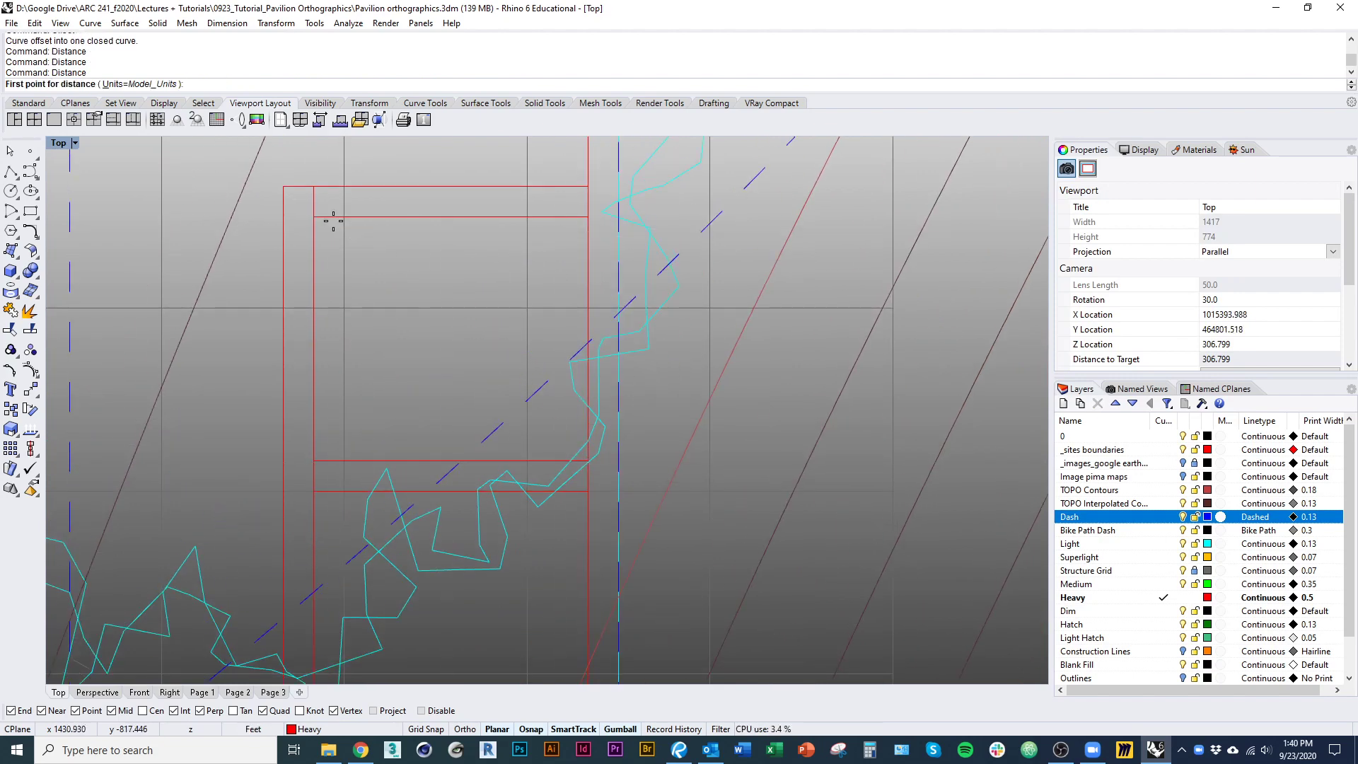
click(316, 218)
click(314, 461)
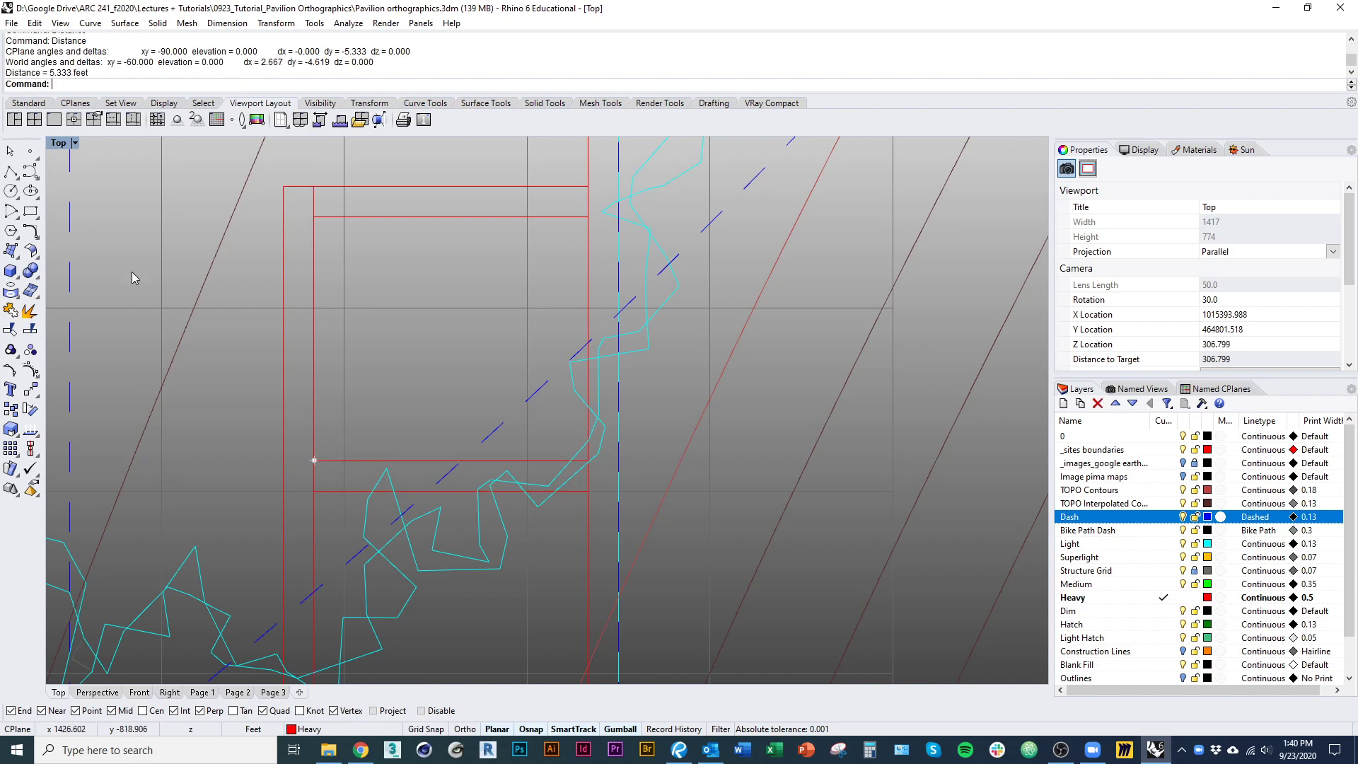
Step: Explode the top wall outline of the small rooms into separate segments
right_drag(208, 241, 323, 232)
ctrl+right_drag(324, 232, 405, 442)
scroll(407, 447, up, 1)
click(410, 440)
scroll(445, 453, up, 3)
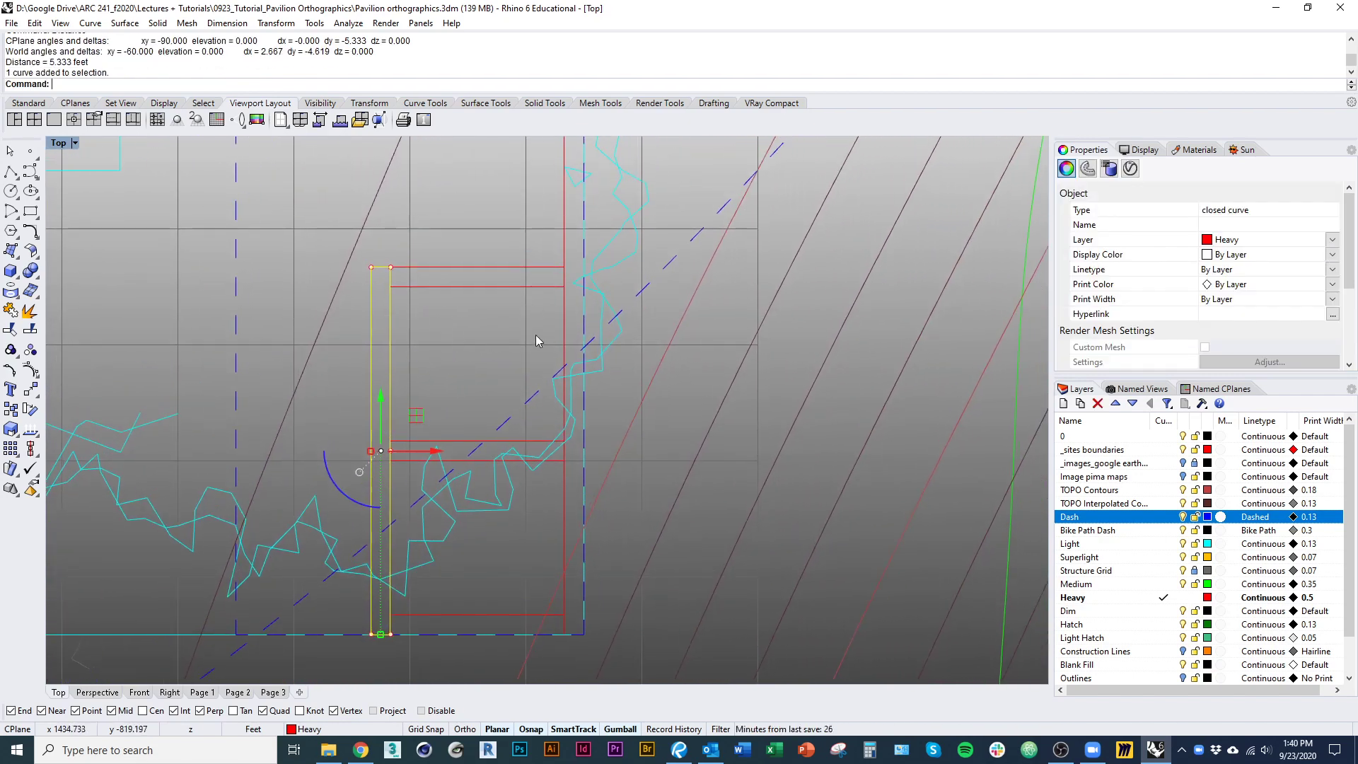
click(565, 312)
scroll(563, 286, up, 1)
scroll(449, 340, up, 1)
click(444, 322)
right_drag(455, 327, 417, 344)
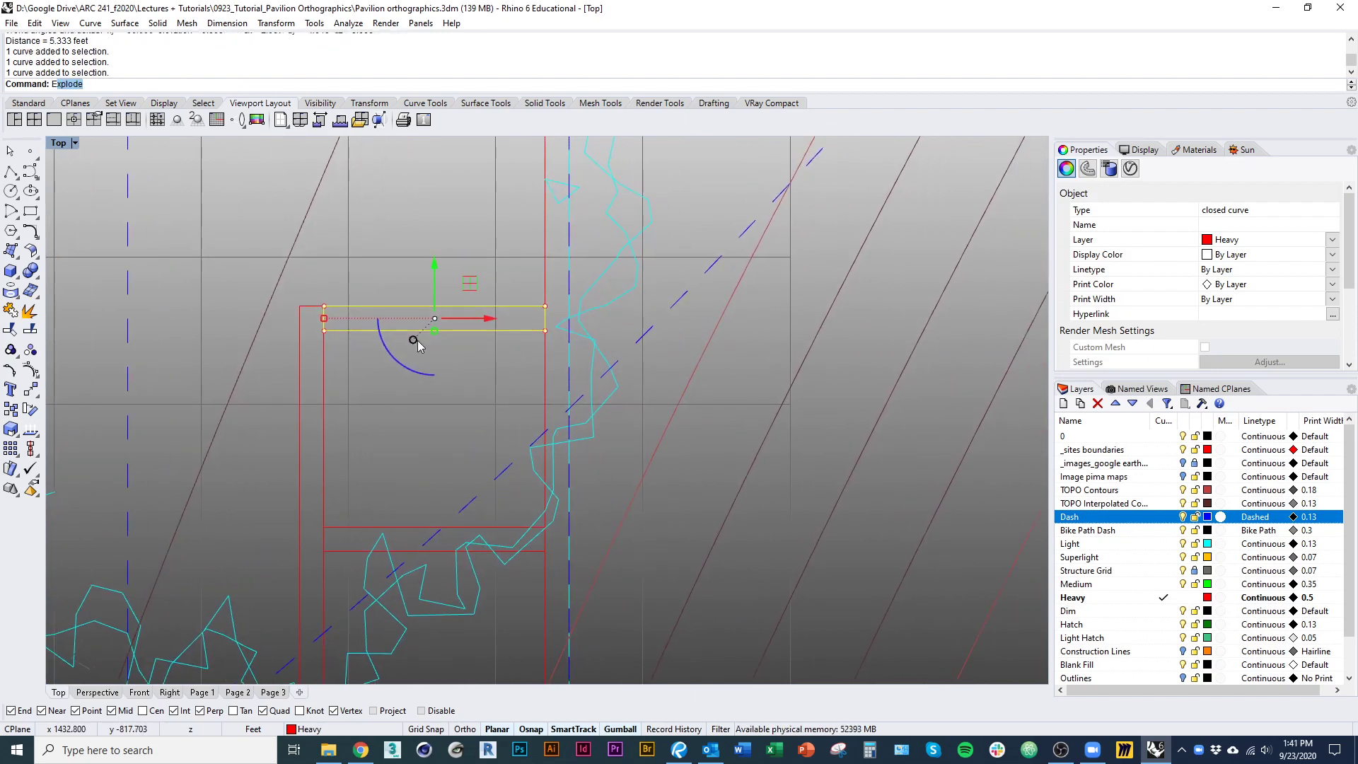
text(Expl)
key(Return)
Step: Delete the short end segments of the exploded top wall
scroll(322, 343, up, 1)
drag(321, 274, 365, 355)
text(d)
key(Return)
text(d)
key(Return)
Step: Trim the left and right walls' inner edges between the top wall's two horizontal lines
drag(596, 366, 578, 267)
key(ctrl+t)
click(609, 319)
click(323, 312)
key(Return)
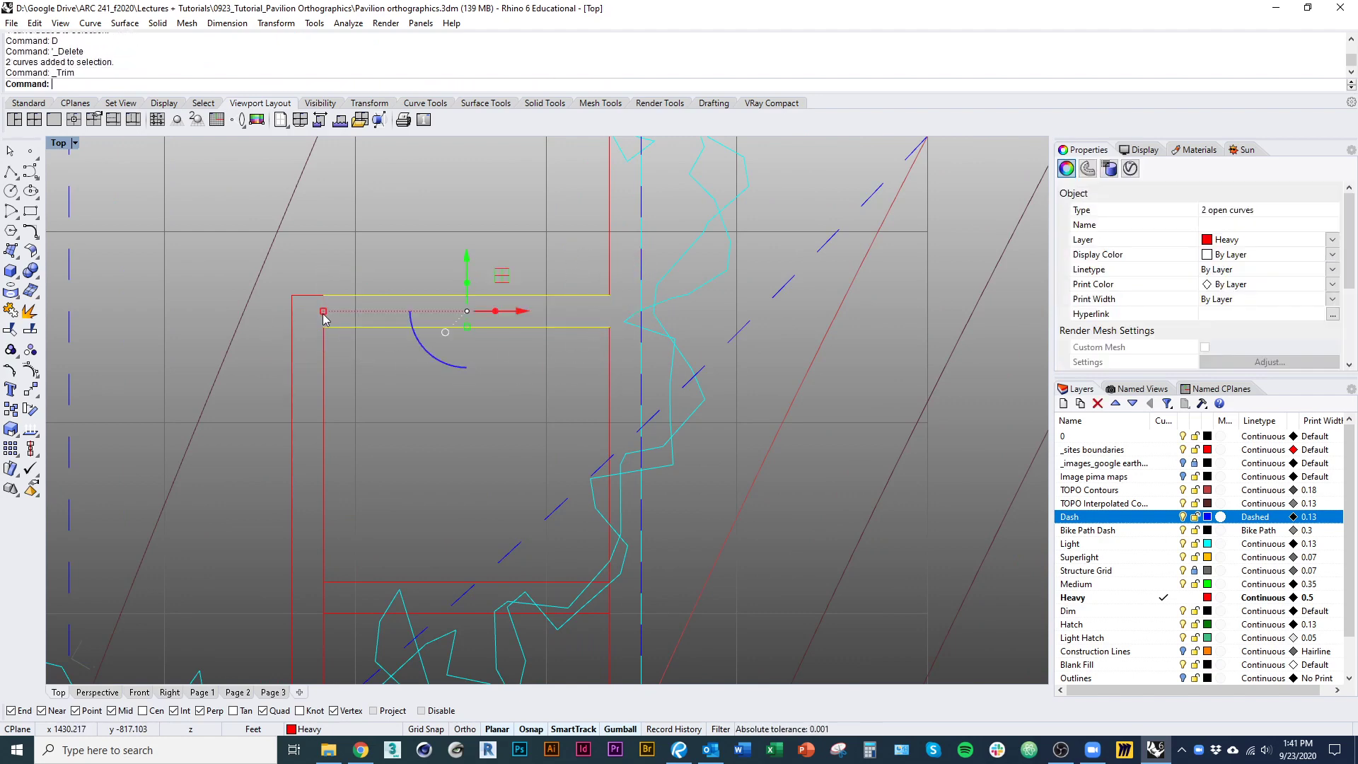
Step: Join the top wall's lines with the left and right wall outlines into one closed curve
shift+click(324, 342)
click(612, 360)
scroll(567, 332, down, 2)
key(ctrl+j)
Step: Explode the middle wall outline between the two small rooms into separate segments
right_drag(532, 393, 515, 335)
click(426, 409)
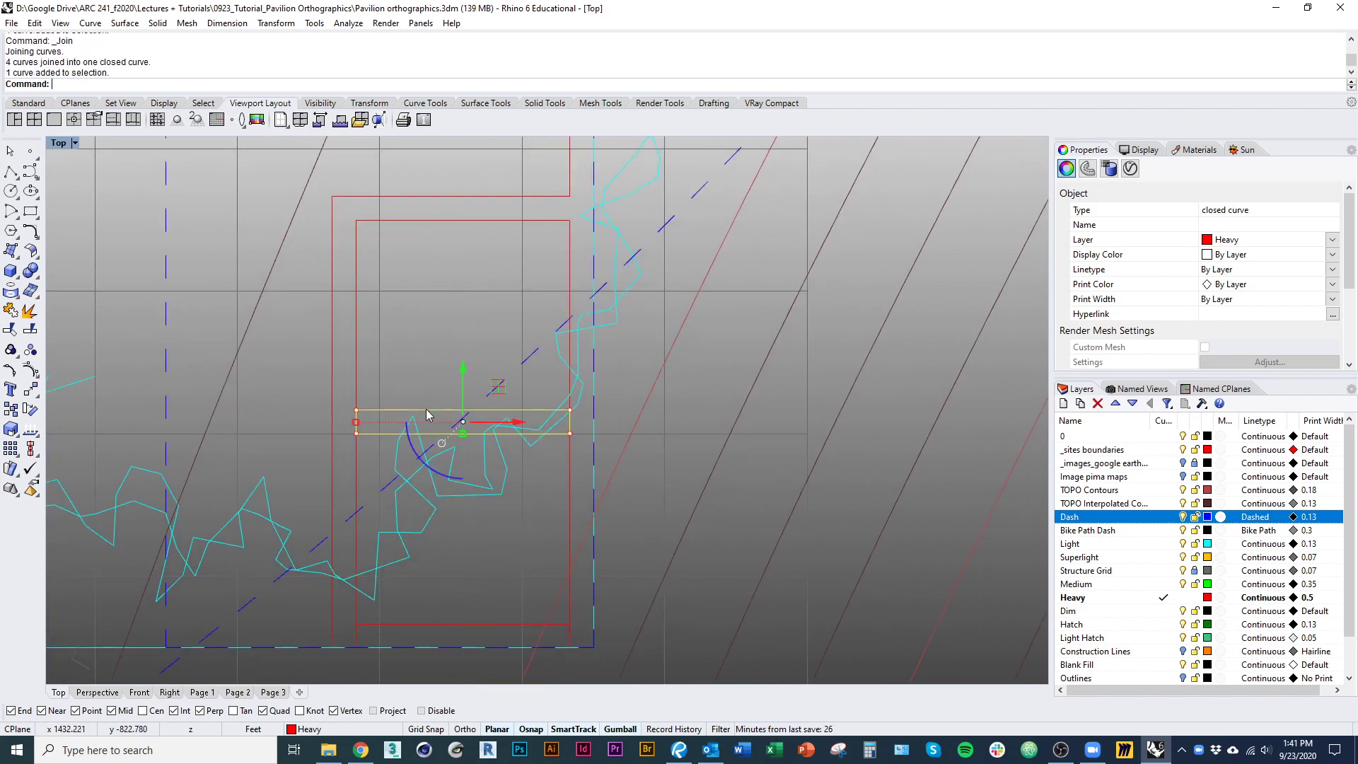
key(Return)
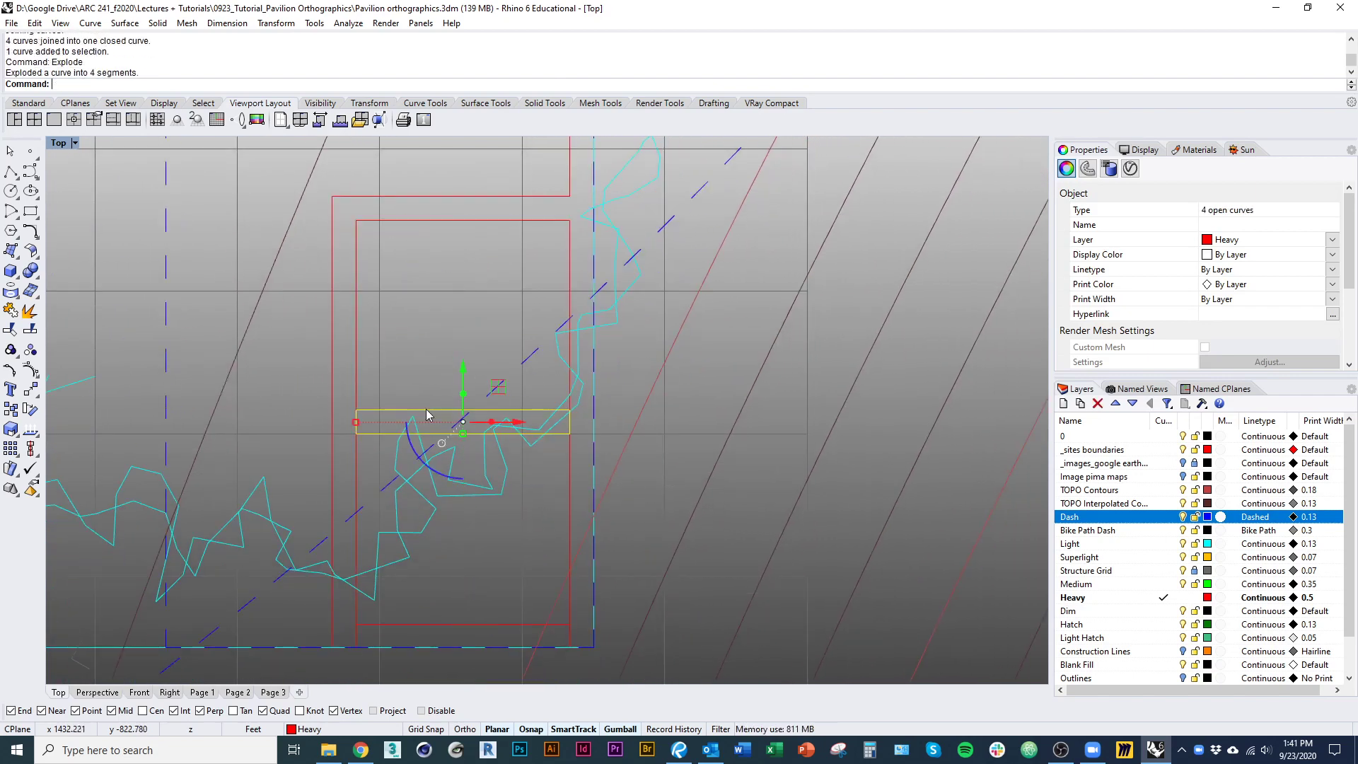
Step: Delete the short end segments of the exploded middle wall between the two small rooms
click(301, 479)
click(357, 420)
text(d)
key(Return)
click(571, 417)
text(d)
key(Return)
Step: Trim the side walls' inner edges between the middle wall's two lines and join the lines with the room edges into closed curves
click(557, 433)
shift+click(534, 410)
key(ctrl+t)
scroll(359, 424, up, 4)
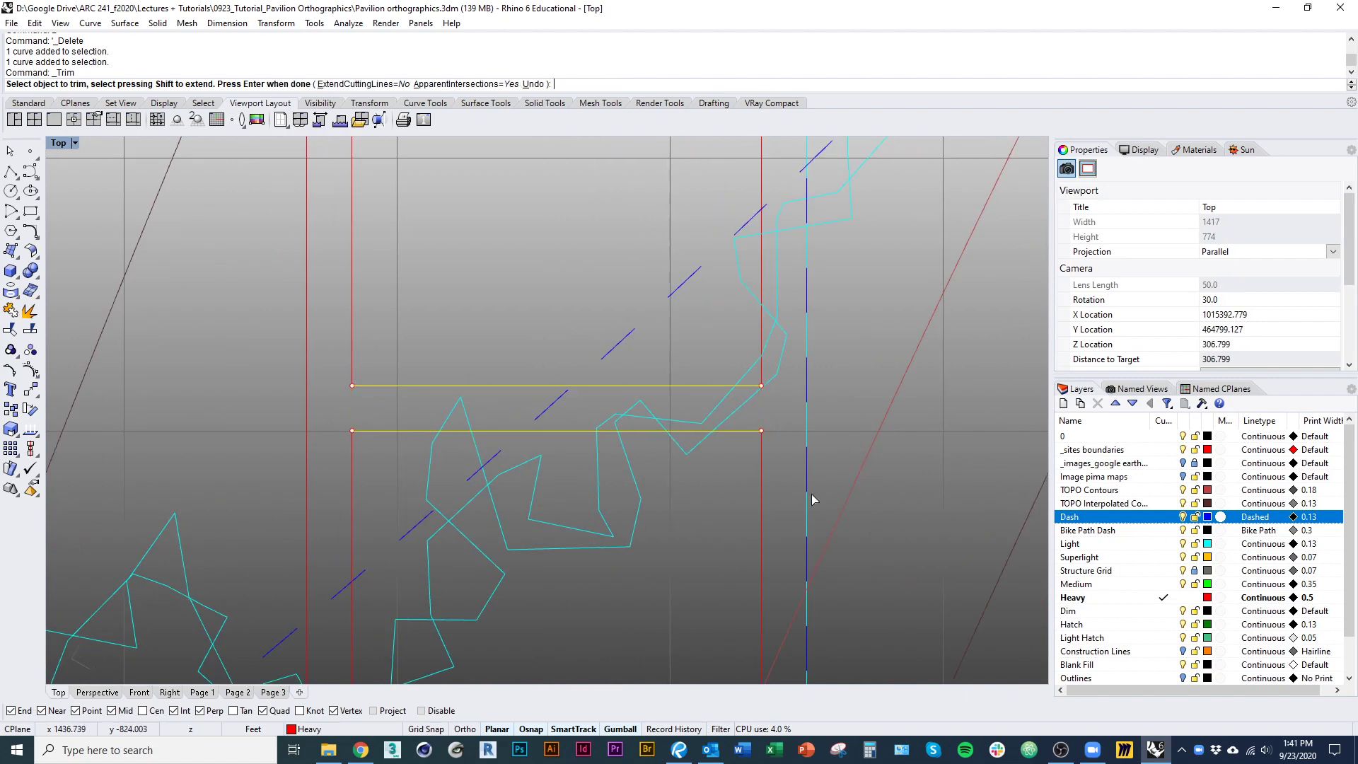
key(Escape)
shift+click(762, 471)
shift+click(762, 340)
scroll(691, 403, down, 10)
right_drag(679, 510, 623, 503)
key(ctrl+j)
Step: Explode the lower room's bottom wall outline and delete its short end segments
scroll(618, 484, up, 3)
scroll(620, 485, up, 1)
click(622, 495)
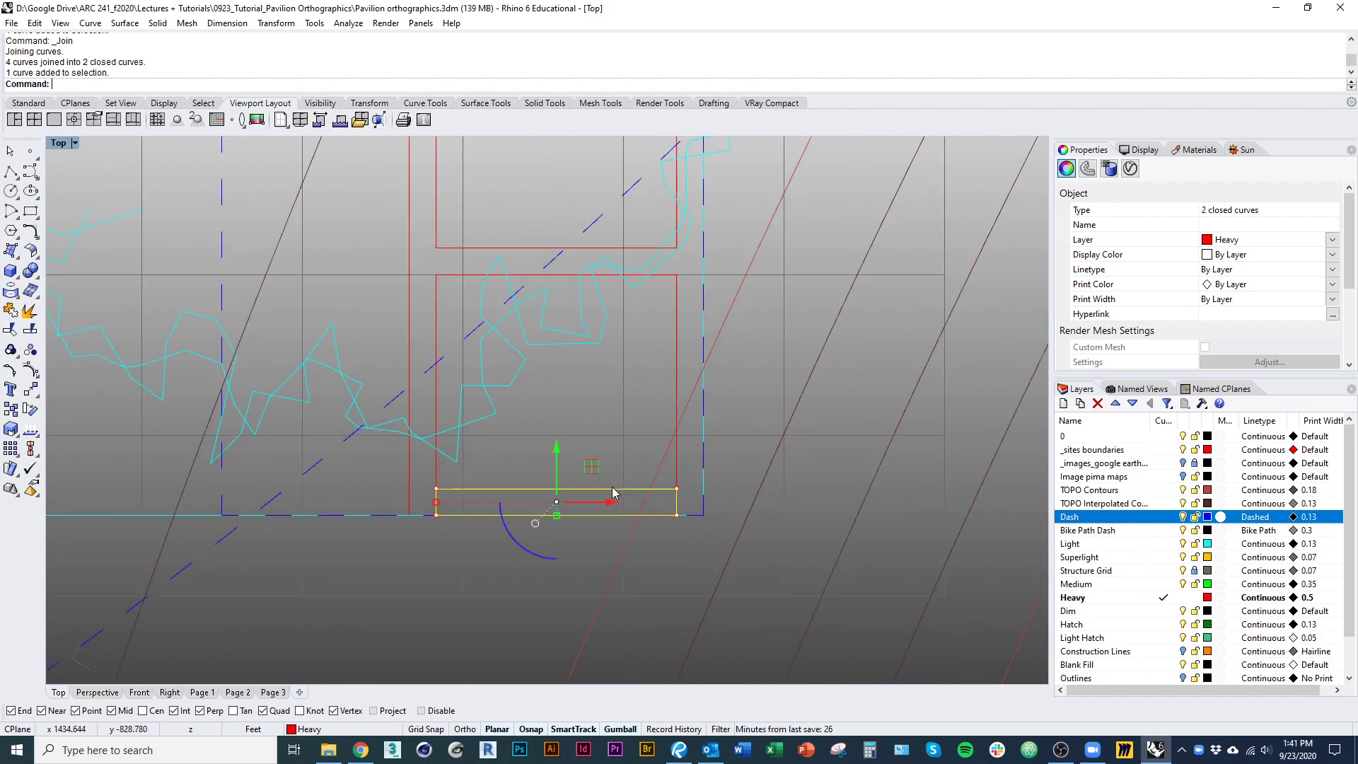
key(ctrl+e)
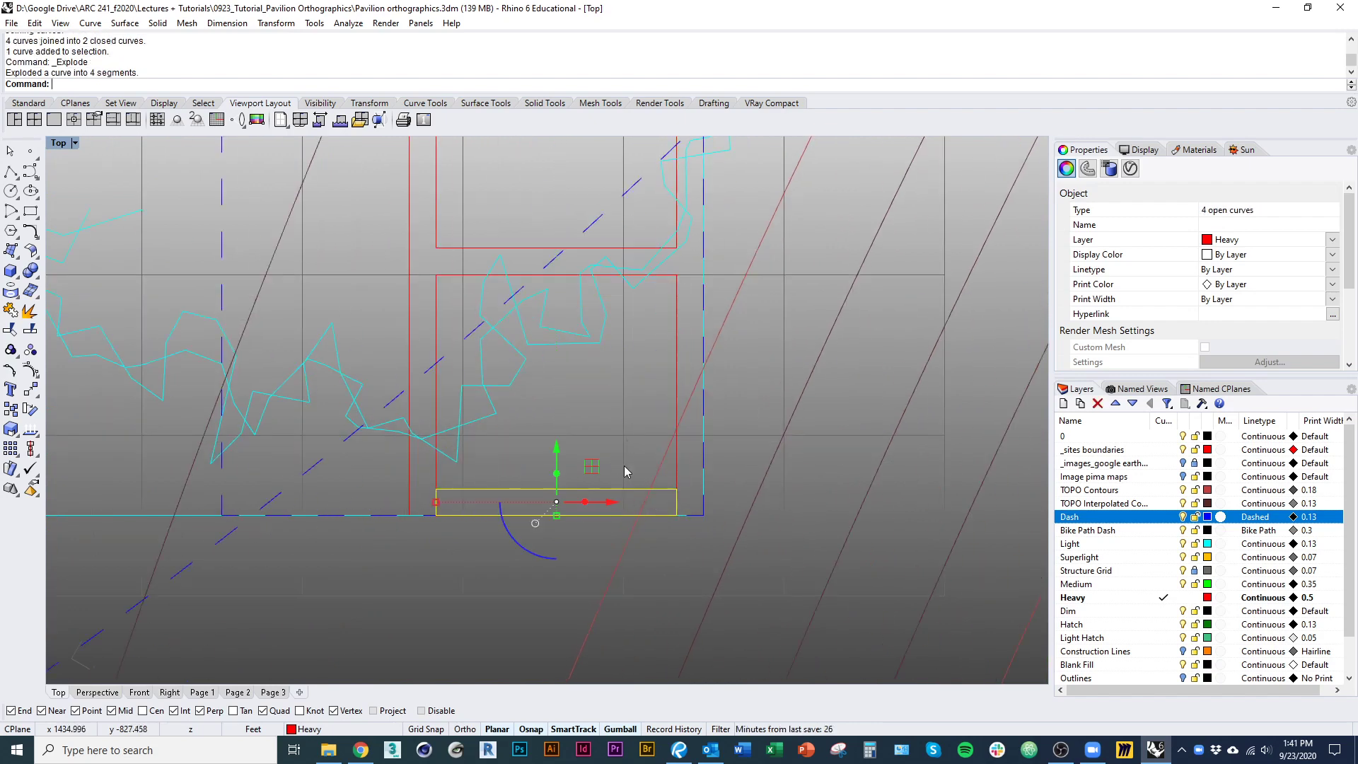
ctrl+drag(636, 480, 608, 529)
text(d)
key(Return)
Step: Trim the side edges between the bottom wall's two lines and join the lower room's inner and outer outlines into closed curves
click(676, 474)
shift+click(671, 489)
shift+click(664, 515)
click(700, 564)
key(ctrl+t)
click(677, 505)
click(437, 503)
key(Return)
key(ctrl+j)
scroll(509, 538, down, 3)
key(Escape)
scroll(509, 487, down, 2)
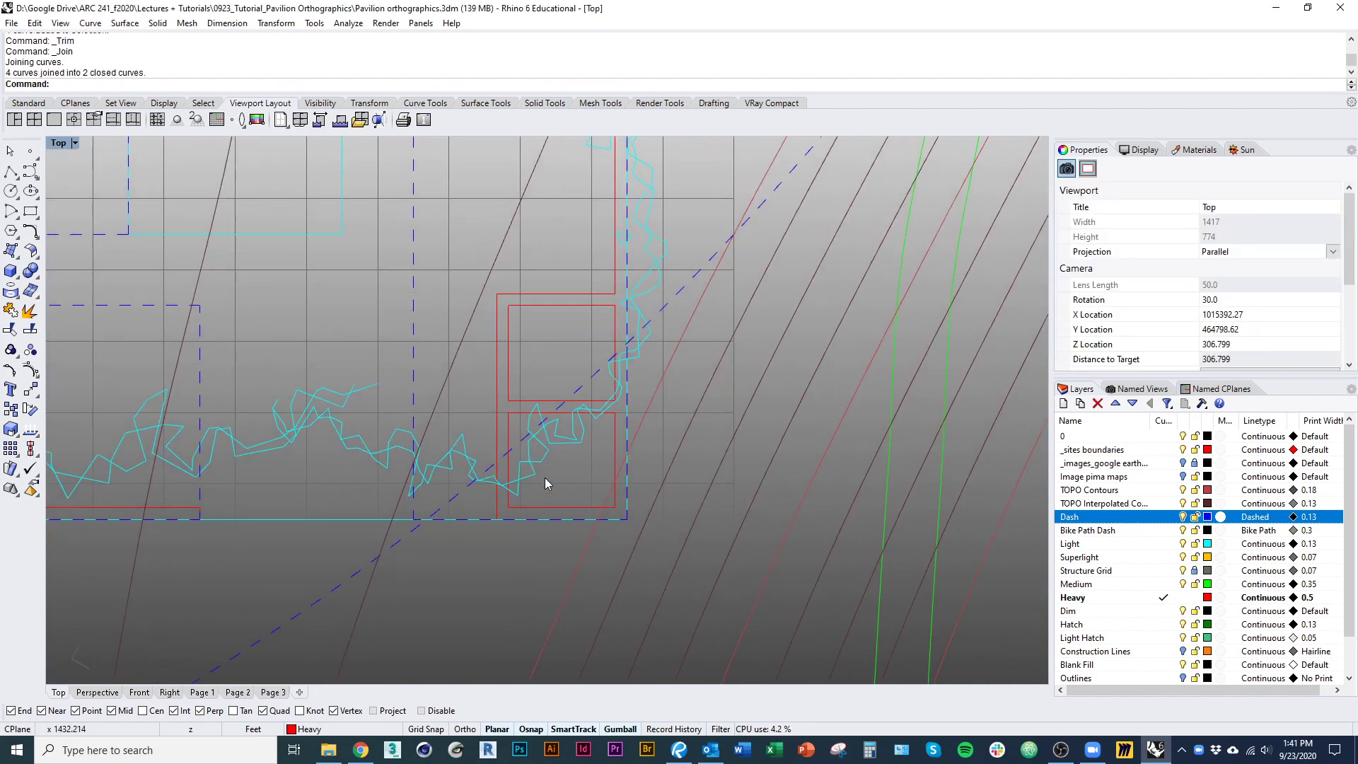
right_drag(545, 367, 562, 567)
scroll(516, 488, up, 3)
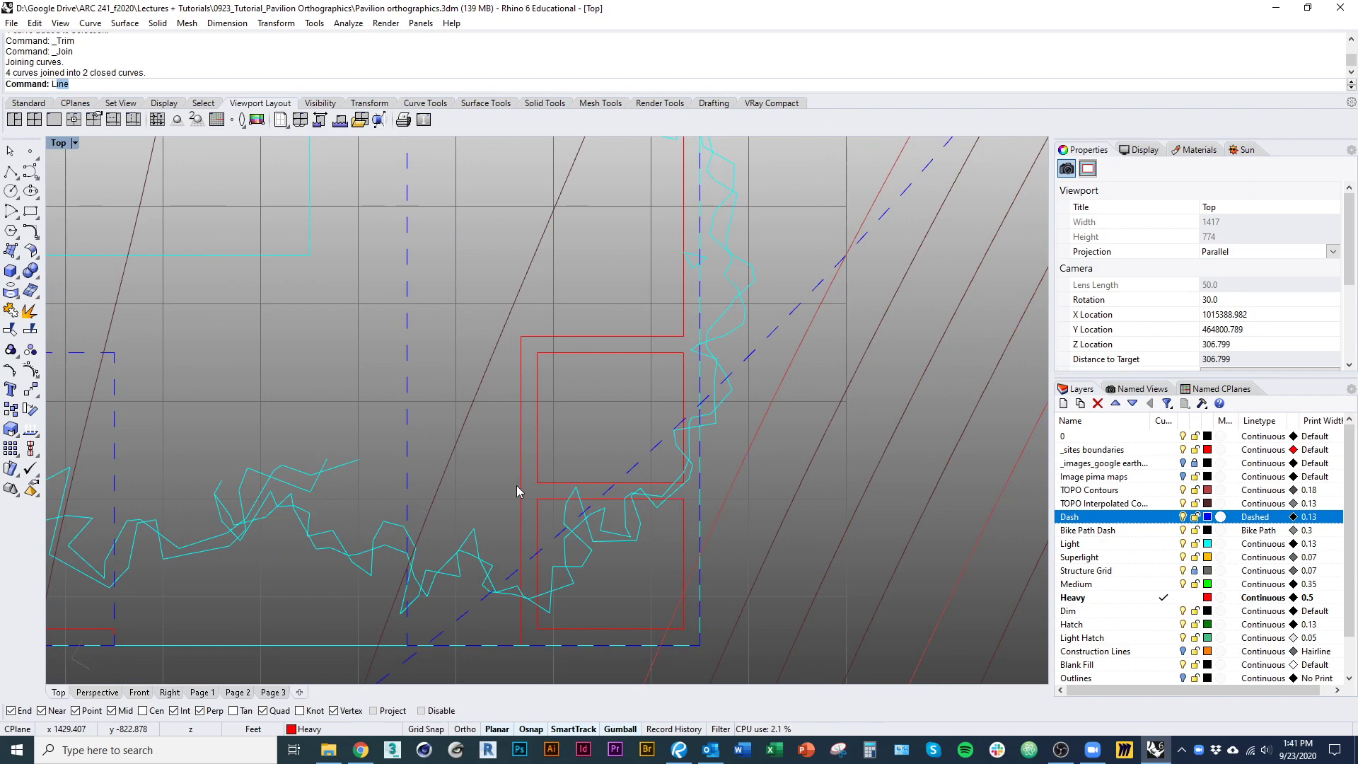
key(Escape)
text(Rebuild)
key(Return)
key(Escape)
Step: Draw a rectangle 3 ft long from the upper small room's lower-left inner corner as the door opening cutter
text(Rect)
key(Return)
scroll(517, 492, up, 4)
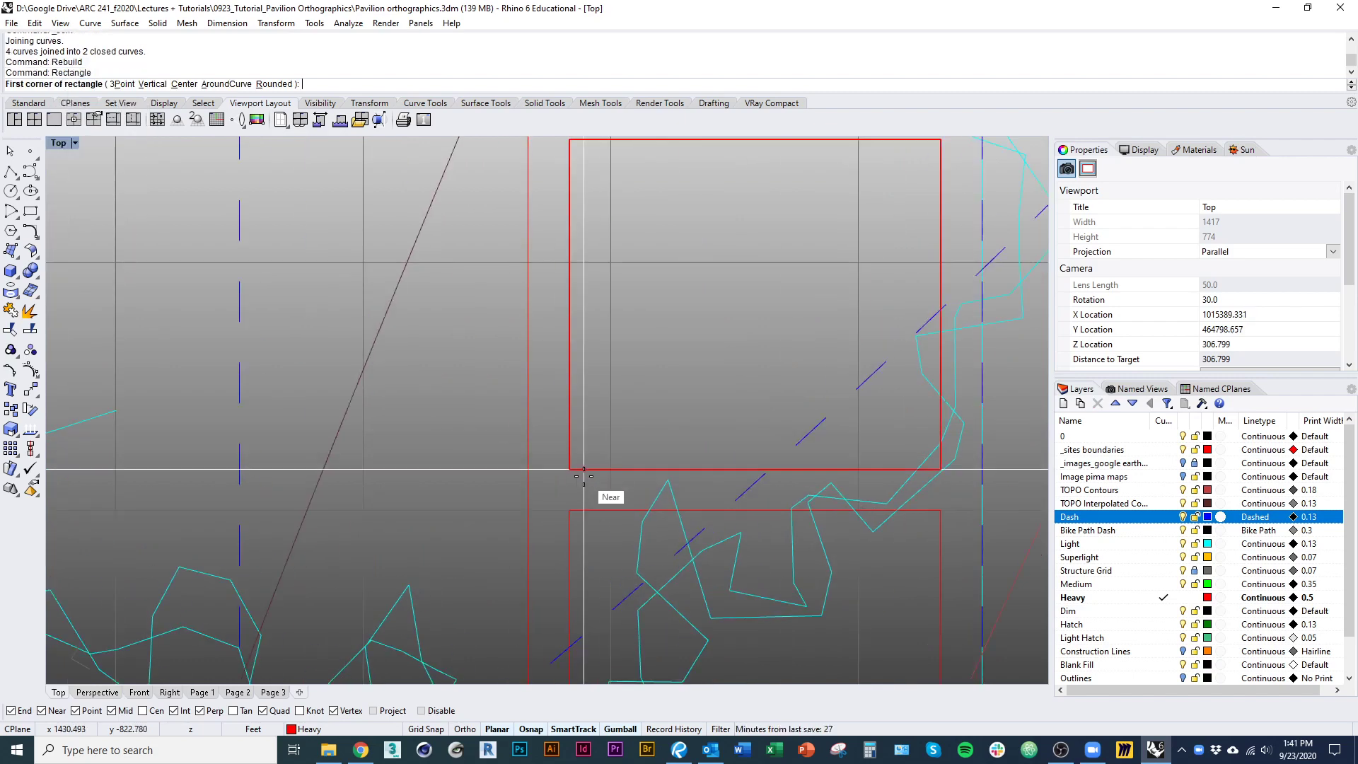
click(537, 483)
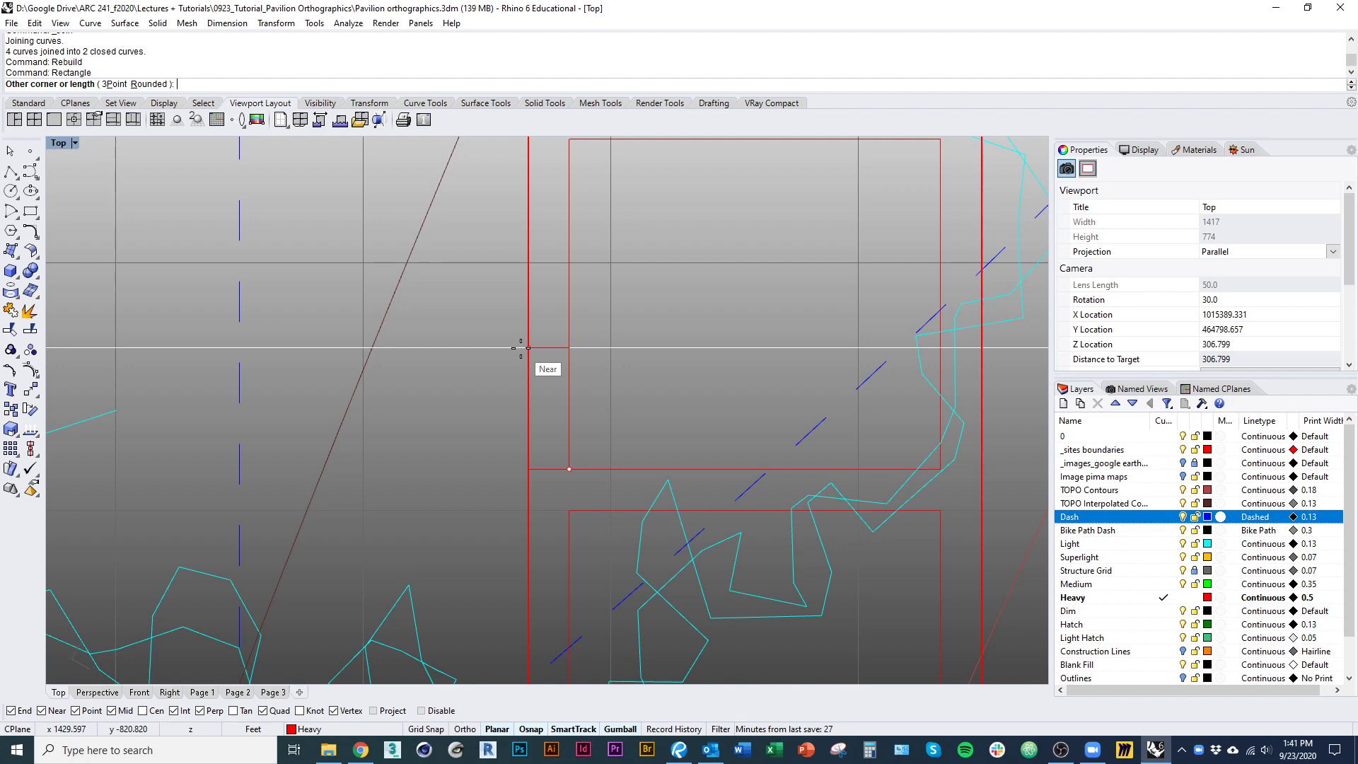
text(3)
key(Return)
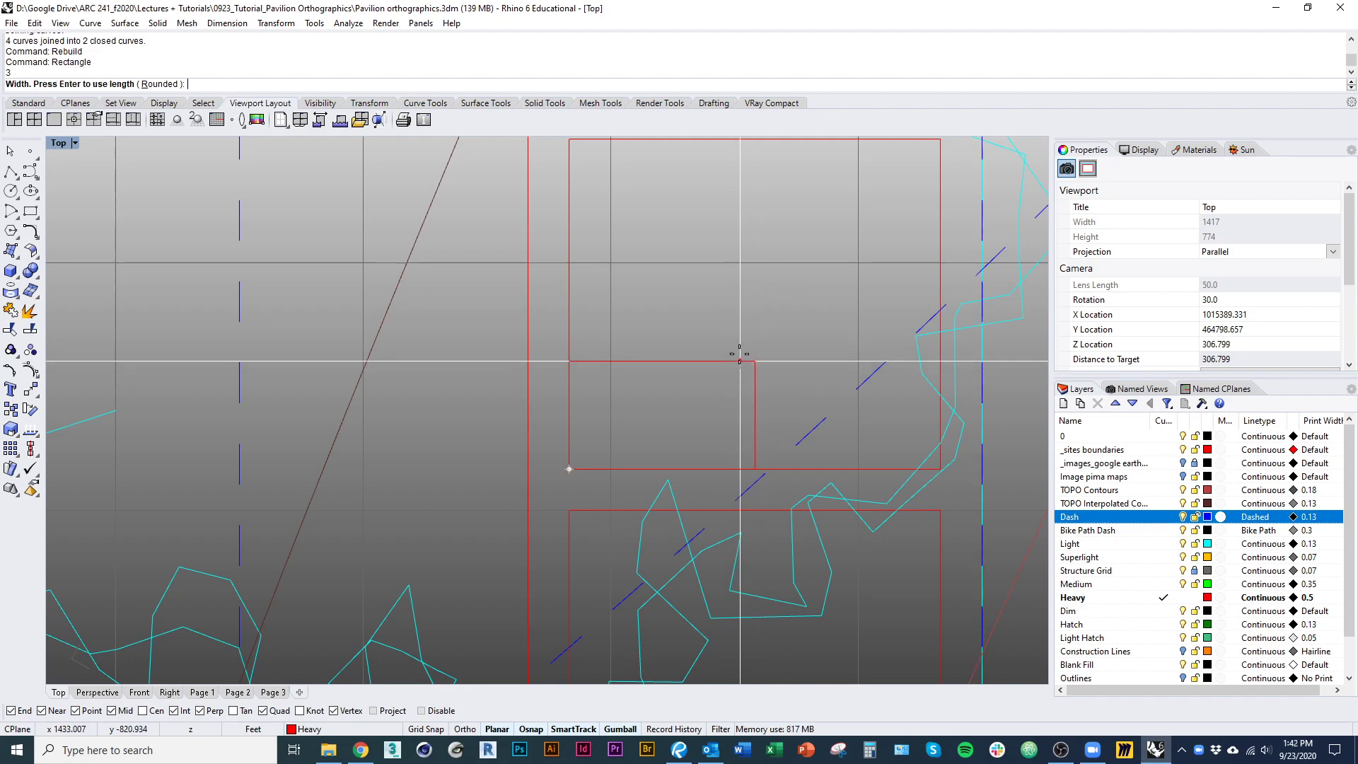
click(737, 369)
Step: Rotate the 3 ft rectangle 90 degrees counterclockwise about the room's lower-left corner so it crosses the left wall
click(753, 413)
text(r)
key(Return)
click(569, 469)
shift+click(569, 309)
shift+click(420, 486)
scroll(472, 492, down, 1)
right_drag(474, 493, 528, 396)
Step: Copy the door opening rectangle down to the lower room, snapping its upper-right corner to that room's upper-left inner corner
key(Escape)
click(554, 499)
scroll(528, 396, down, 3)
text(c)
key(Return)
click(573, 247)
click(572, 408)
right_click(576, 469)
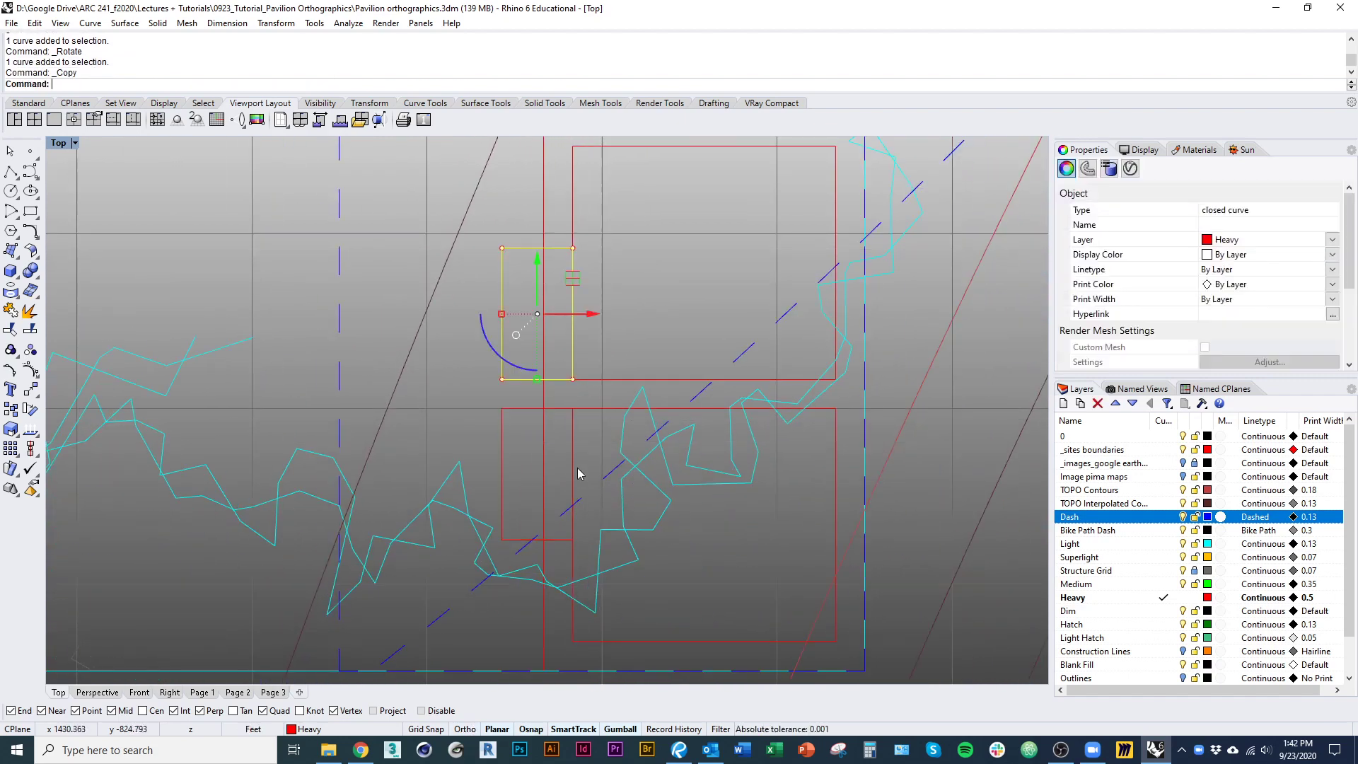
Step: Trim the left wall with both rectangles and cut away their excess outlines to leave a door opening in each small room
right_drag(511, 538, 489, 508)
click(492, 511)
click(582, 381)
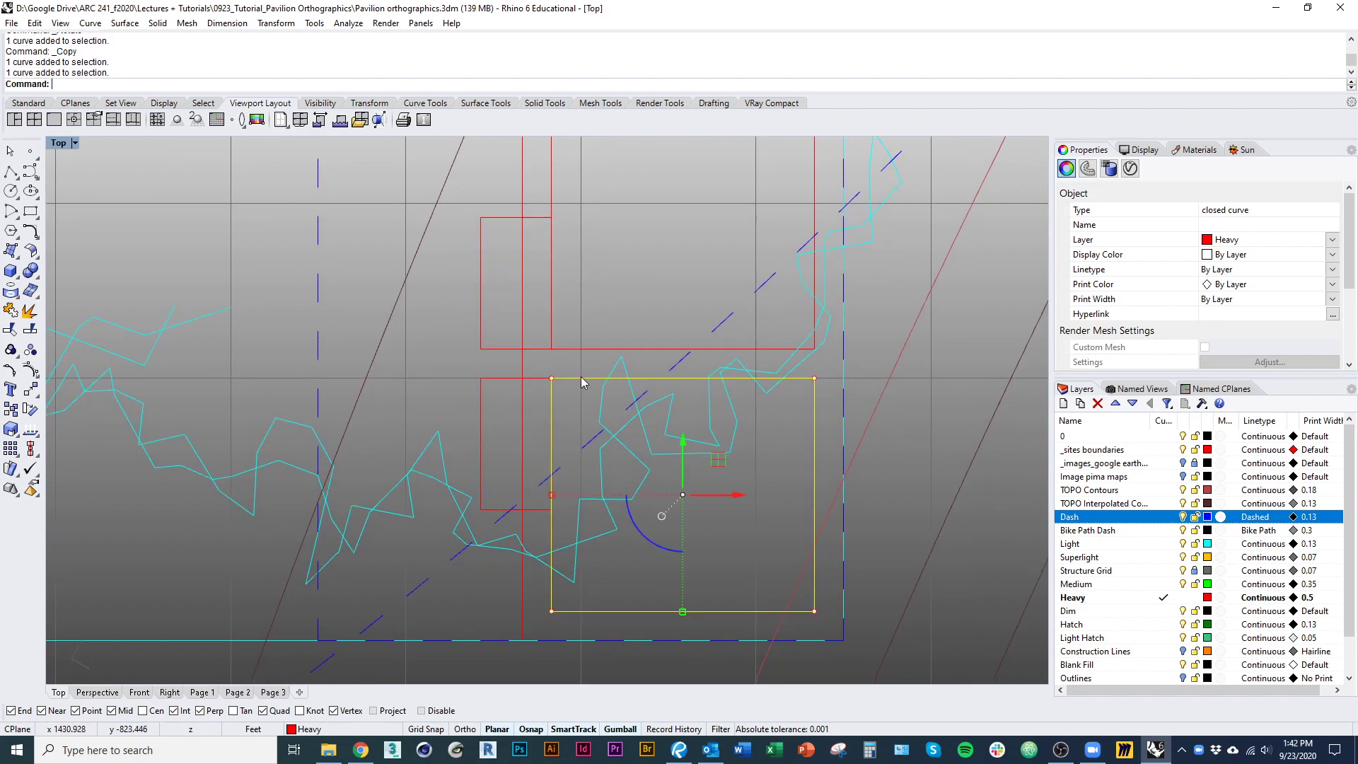
click(505, 386)
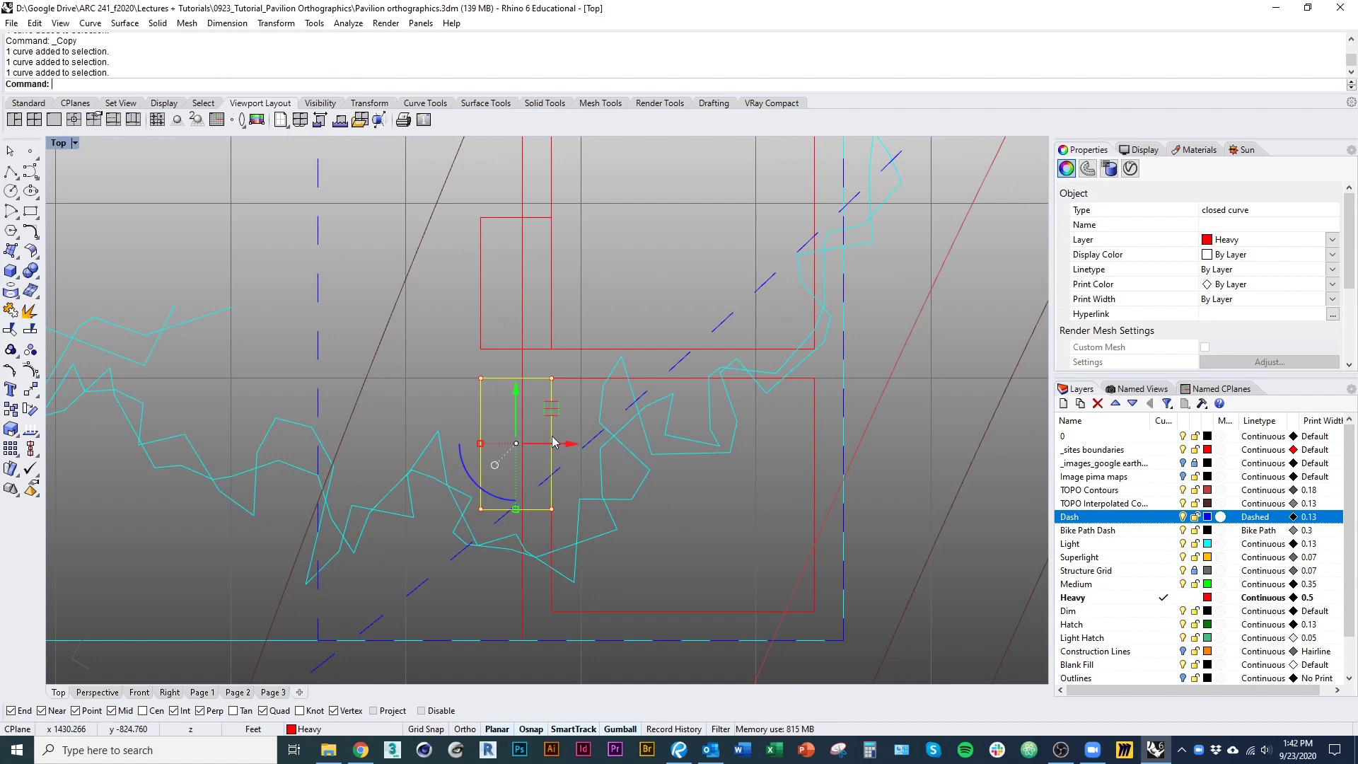
shift+click(559, 379)
shift+click(549, 349)
shift+click(566, 349)
shift+click(522, 365)
key(ctrl+t)
drag(569, 303, 466, 284)
right_drag(550, 432, 541, 396)
drag(557, 387, 465, 365)
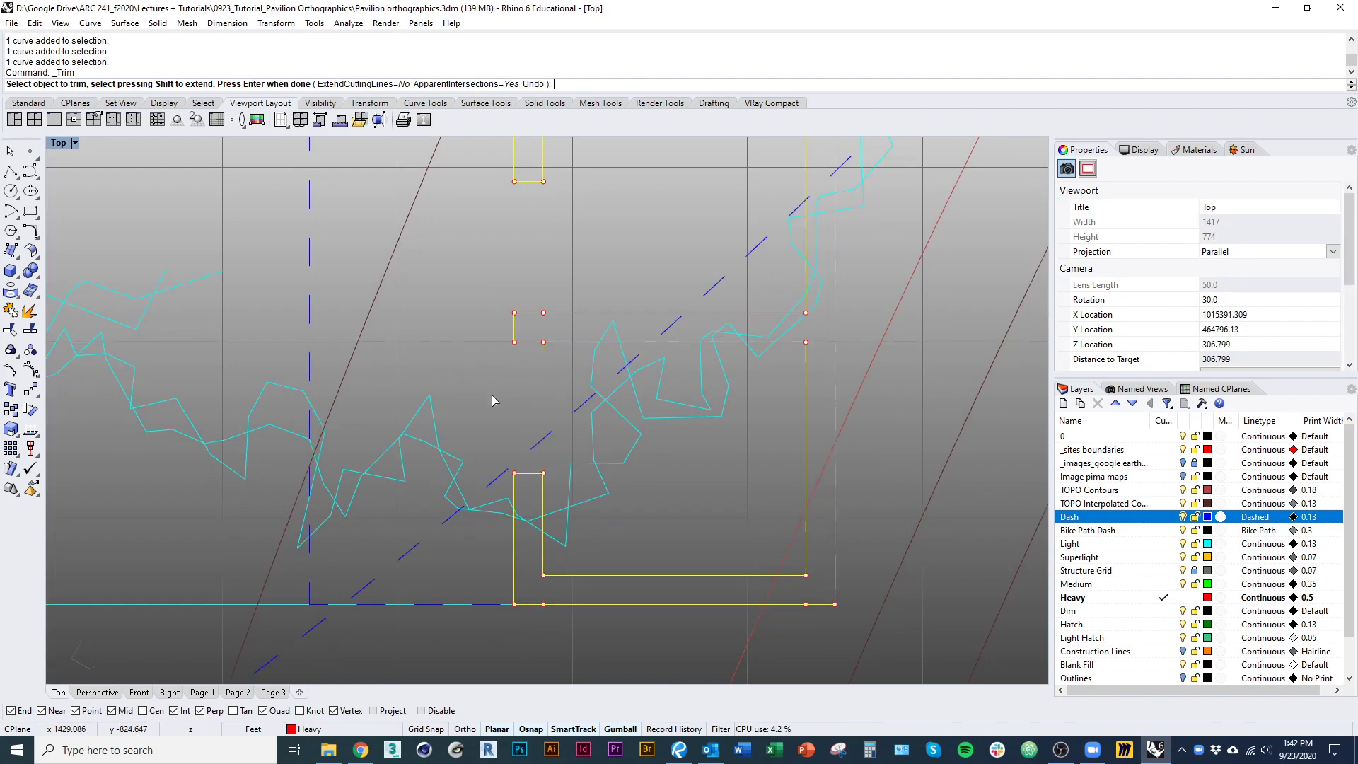
key(Return)
right_drag(492, 400, 456, 403)
key(Escape)
Step: Try deleting the lower line at the middle wall's left end, and undo the deletion
click(493, 345)
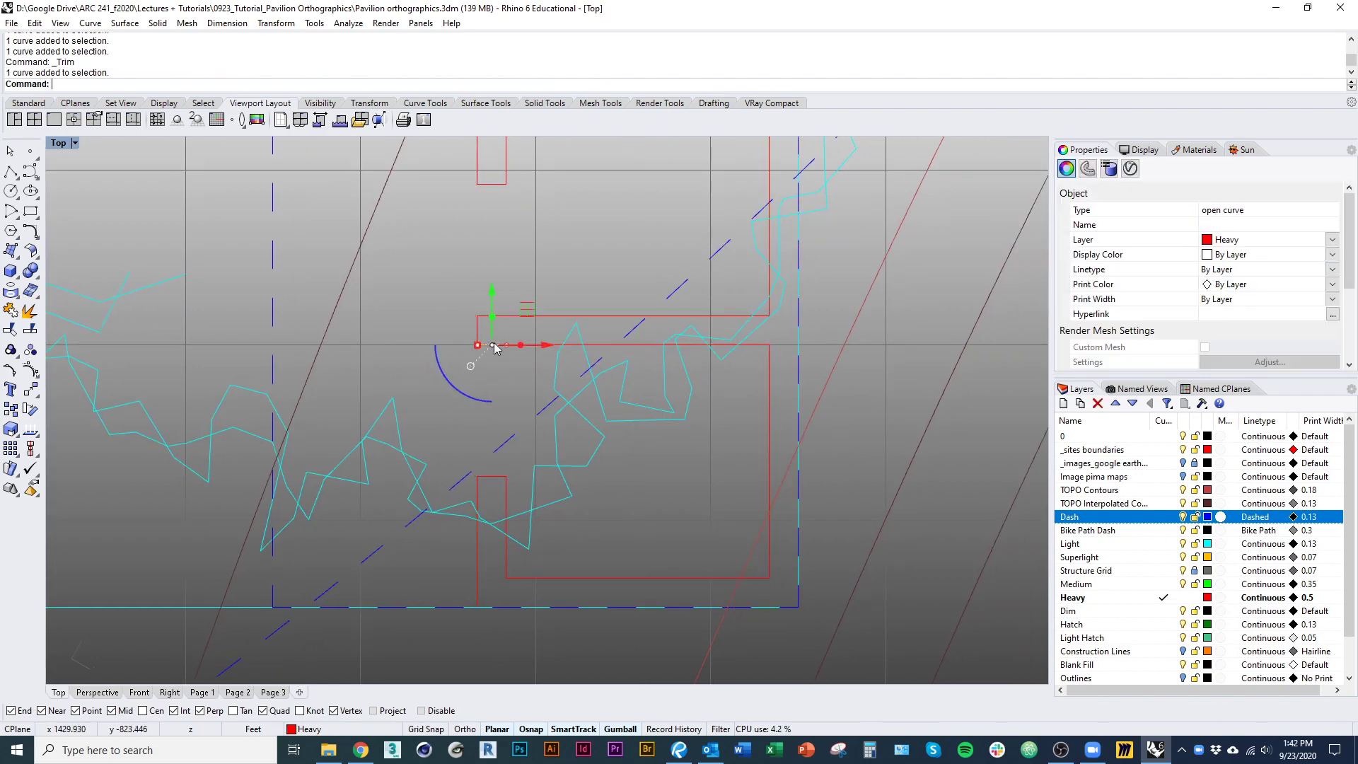
key(Return)
right_drag(515, 371, 523, 458)
key(ctrl+z)
key(Escape)
Step: Join the trimmed wall and door jamb segments of both small rooms into one closed wall outline
click(505, 401)
drag(530, 475, 464, 236)
right_drag(548, 399, 541, 326)
shift+drag(525, 468, 464, 522)
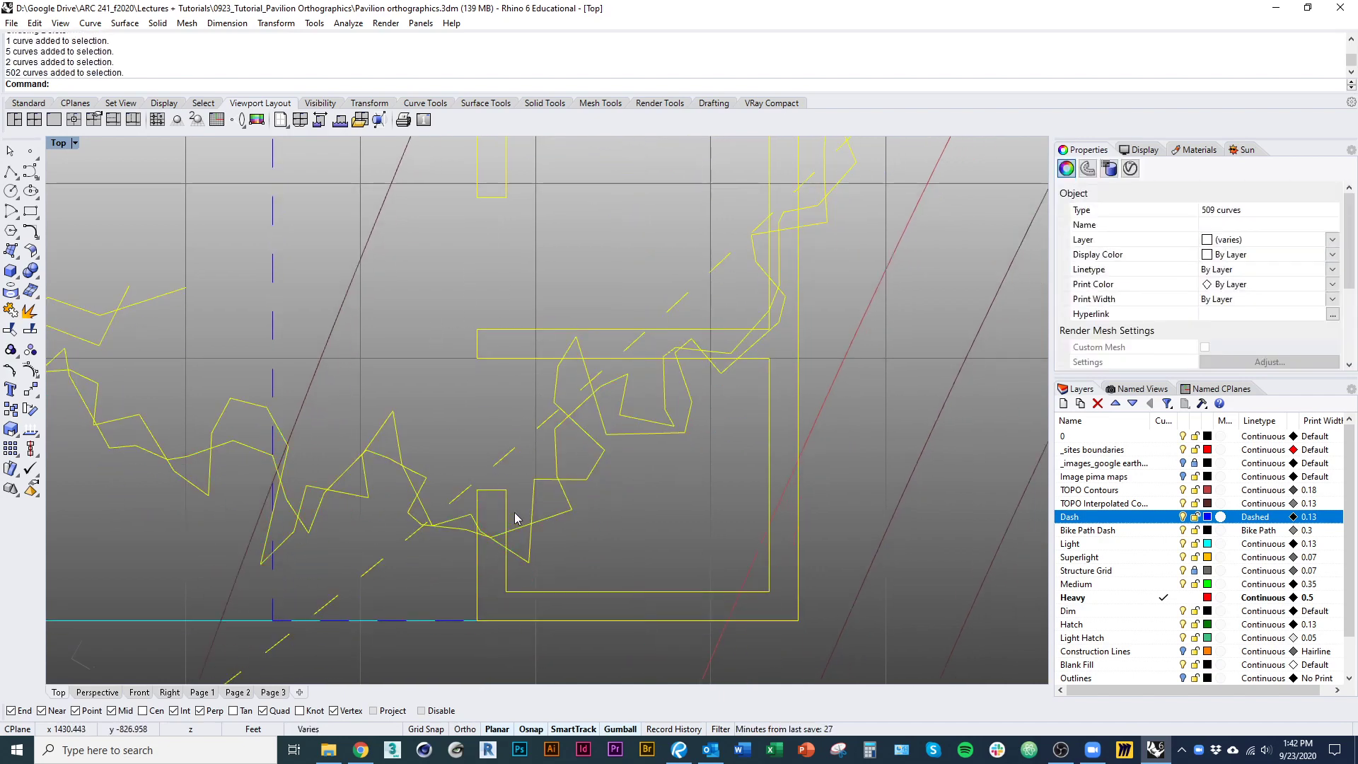
key(ctrl+j)
scroll(522, 507, down, 3)
click(514, 458)
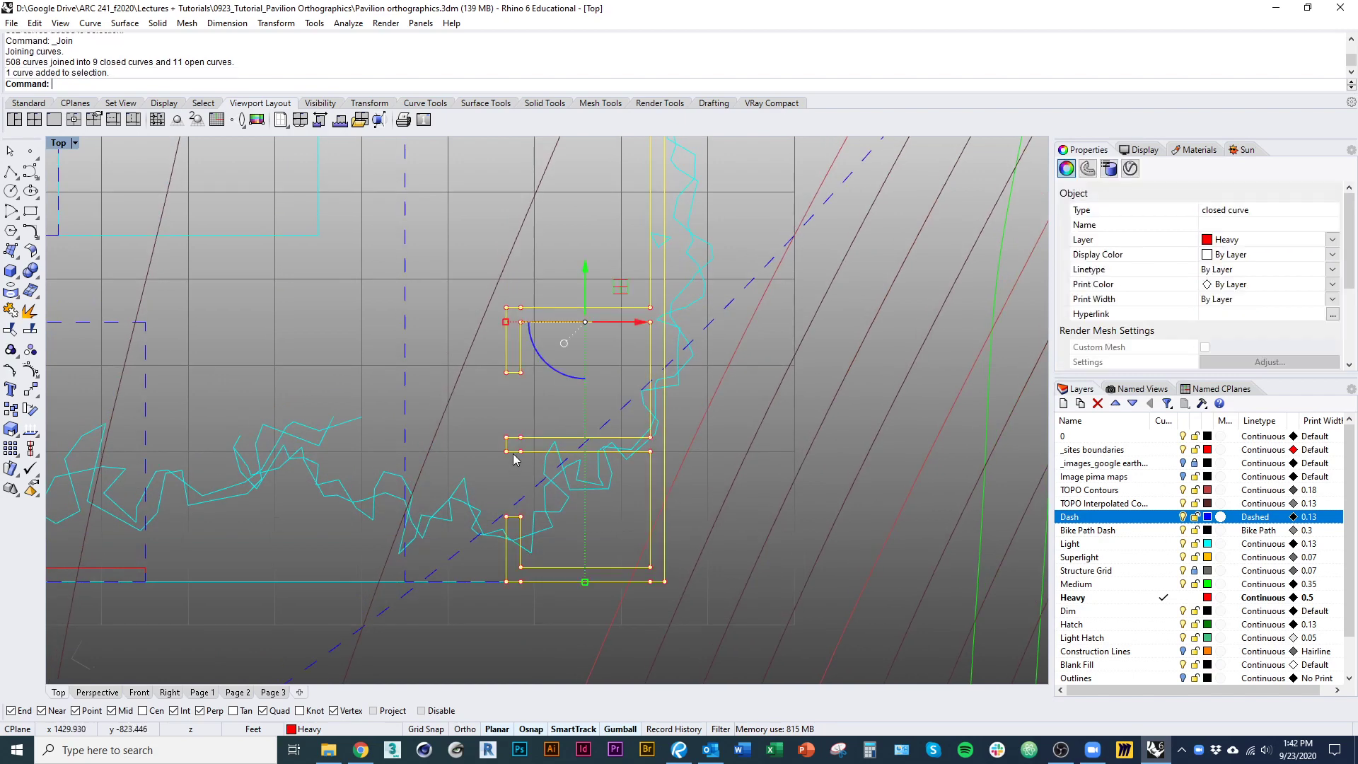
right_drag(533, 503, 530, 444)
click(541, 484)
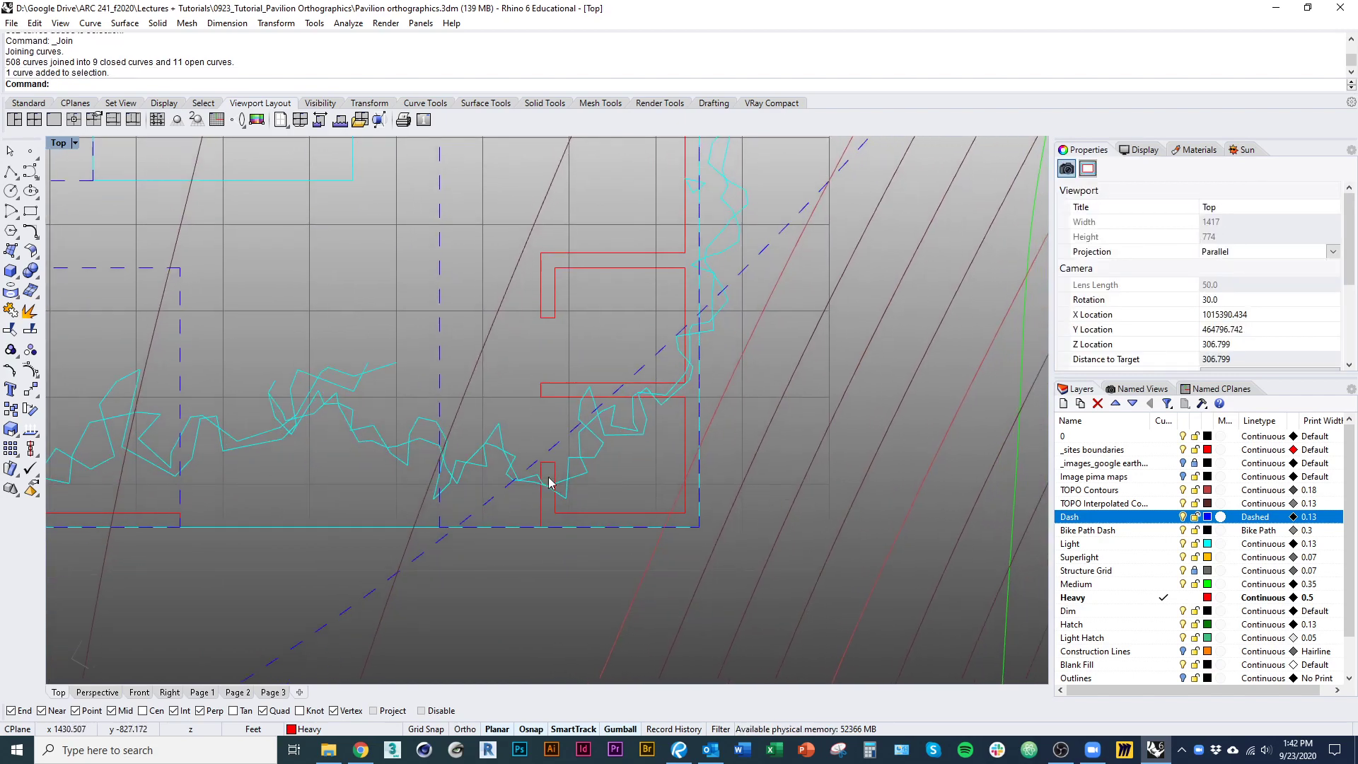
scroll(532, 479, down, 1)
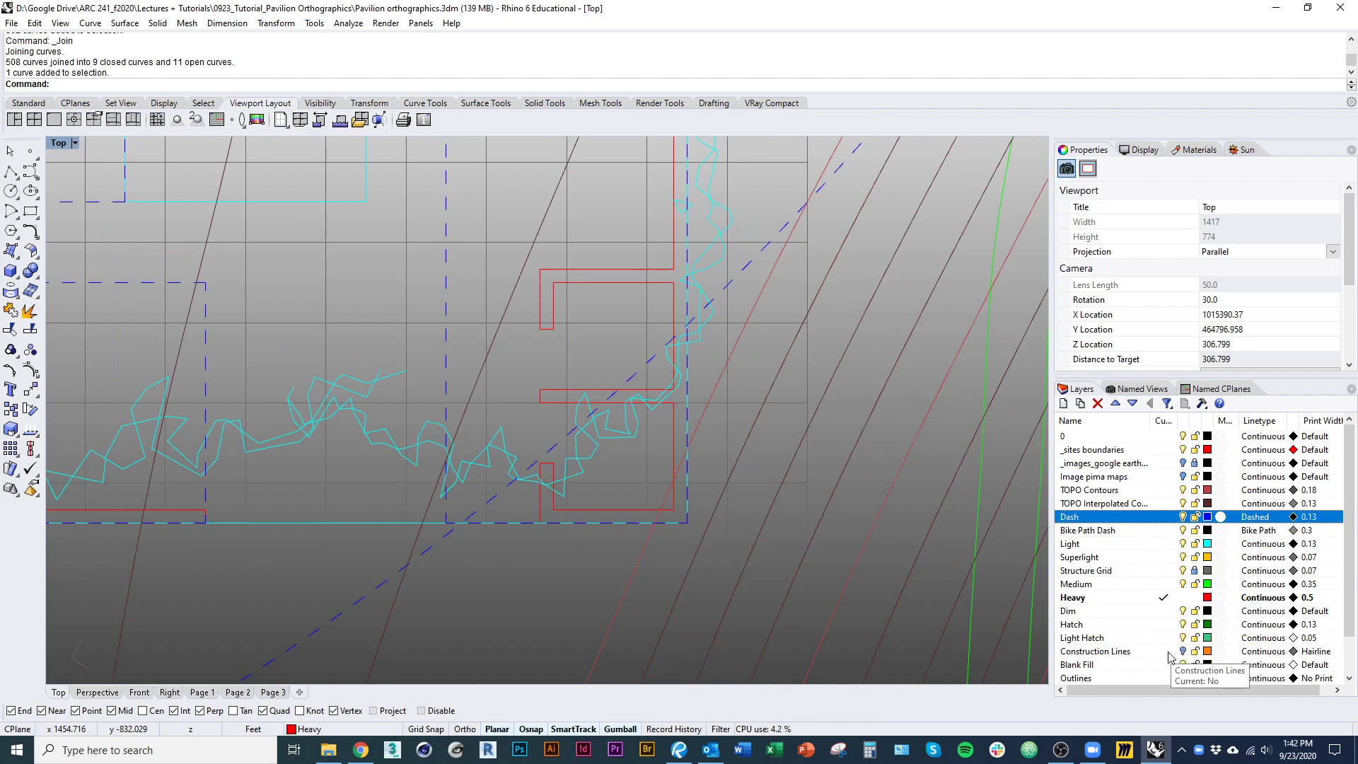
Step: On the Medium layer, draw a 2" thick door rectangle across the upper doorway from the jamb's midpoint and select it
click(1163, 584)
scroll(691, 465, up, 3)
key(Return)
scroll(572, 333, up, 3)
click(530, 280)
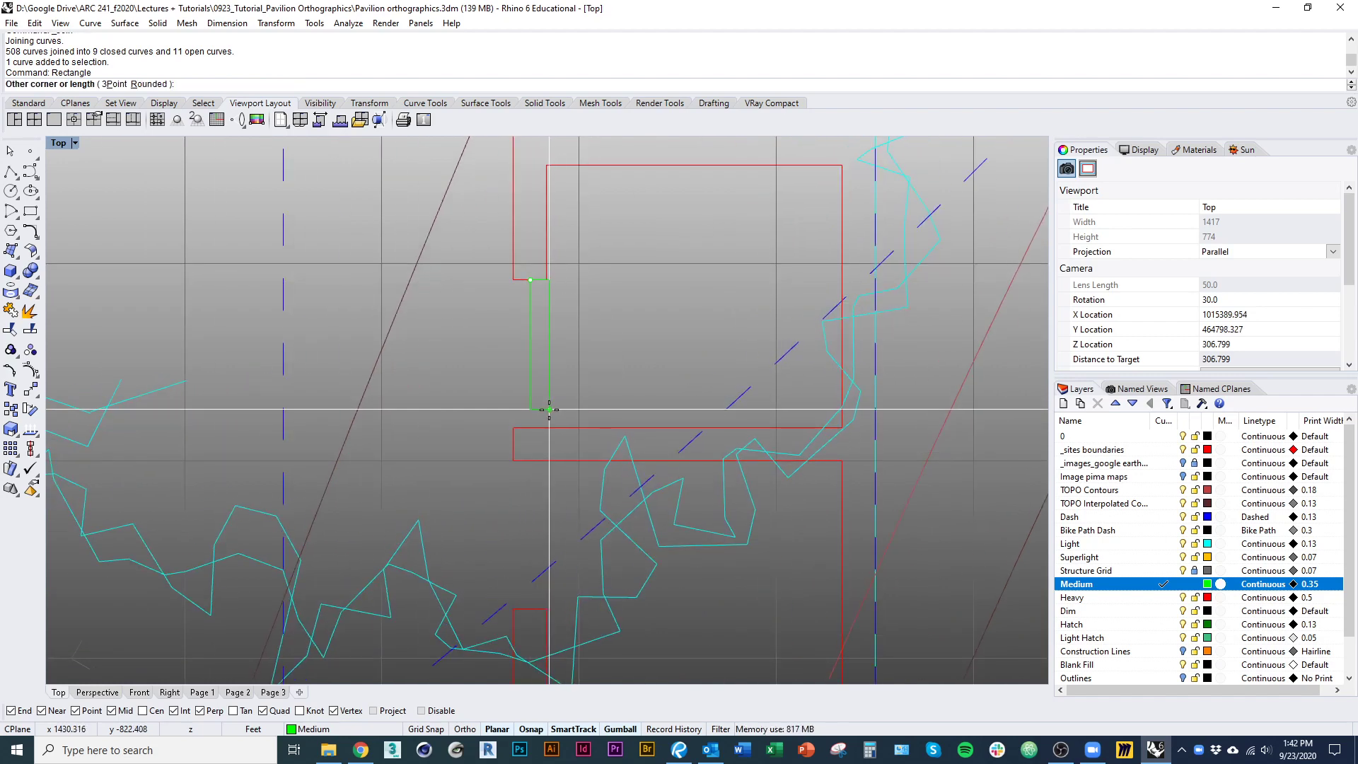
text(2")
key(Return)
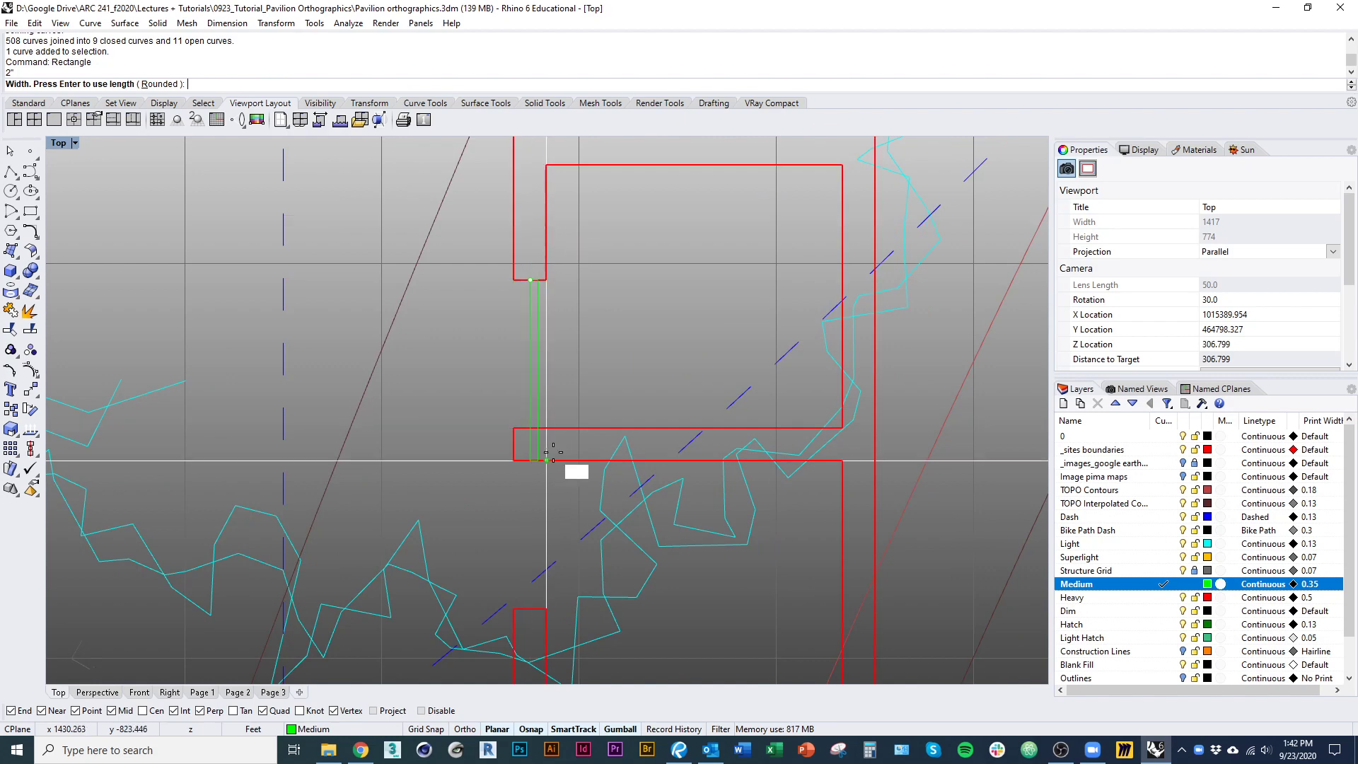
click(546, 428)
right_drag(566, 384, 562, 435)
click(536, 417)
text(m)
key(Return)
scroll(535, 363, up, 4)
key(Escape)
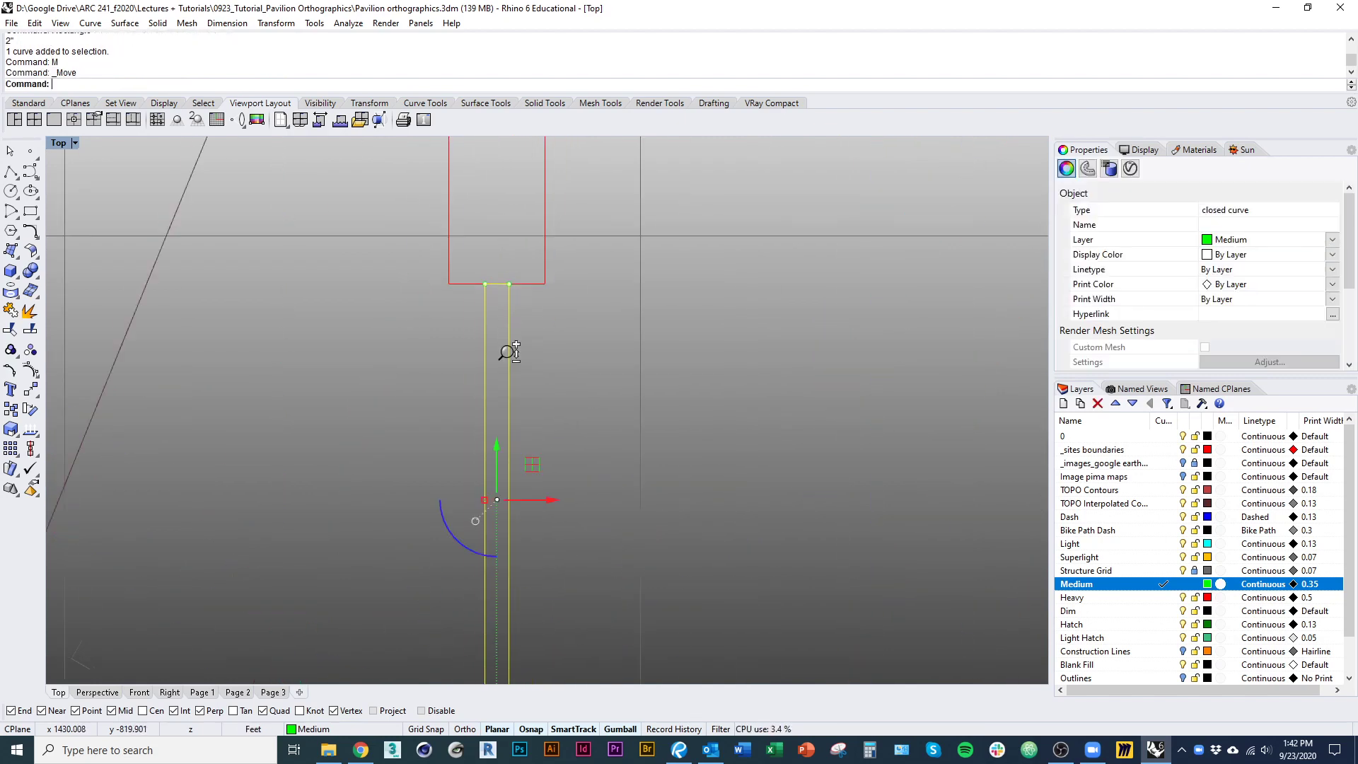
Step: Rotate the door rectangle 90 degrees about its upper-left corner so the door stands open outside the room
right_drag(508, 368, 503, 397)
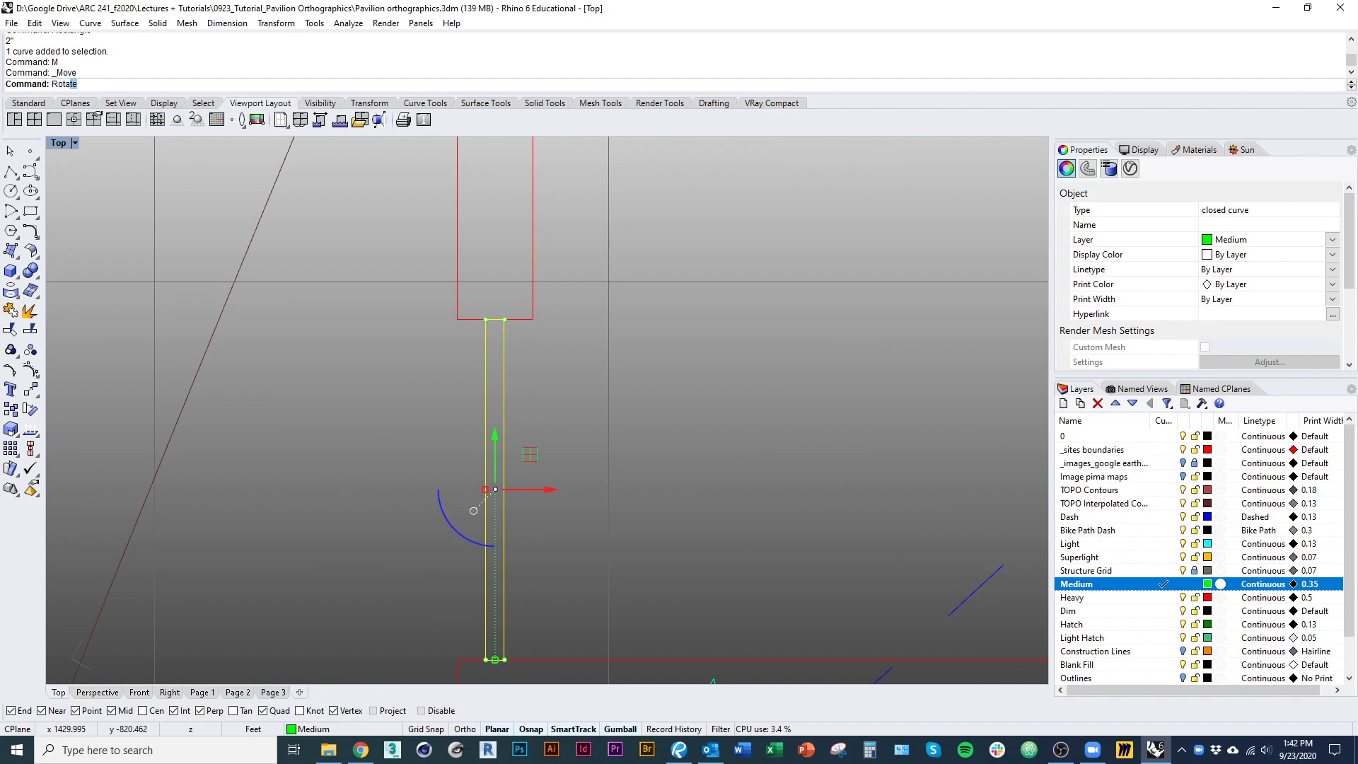
key(Return)
click(485, 319)
scroll(494, 362, down, 5)
shift+click(488, 232)
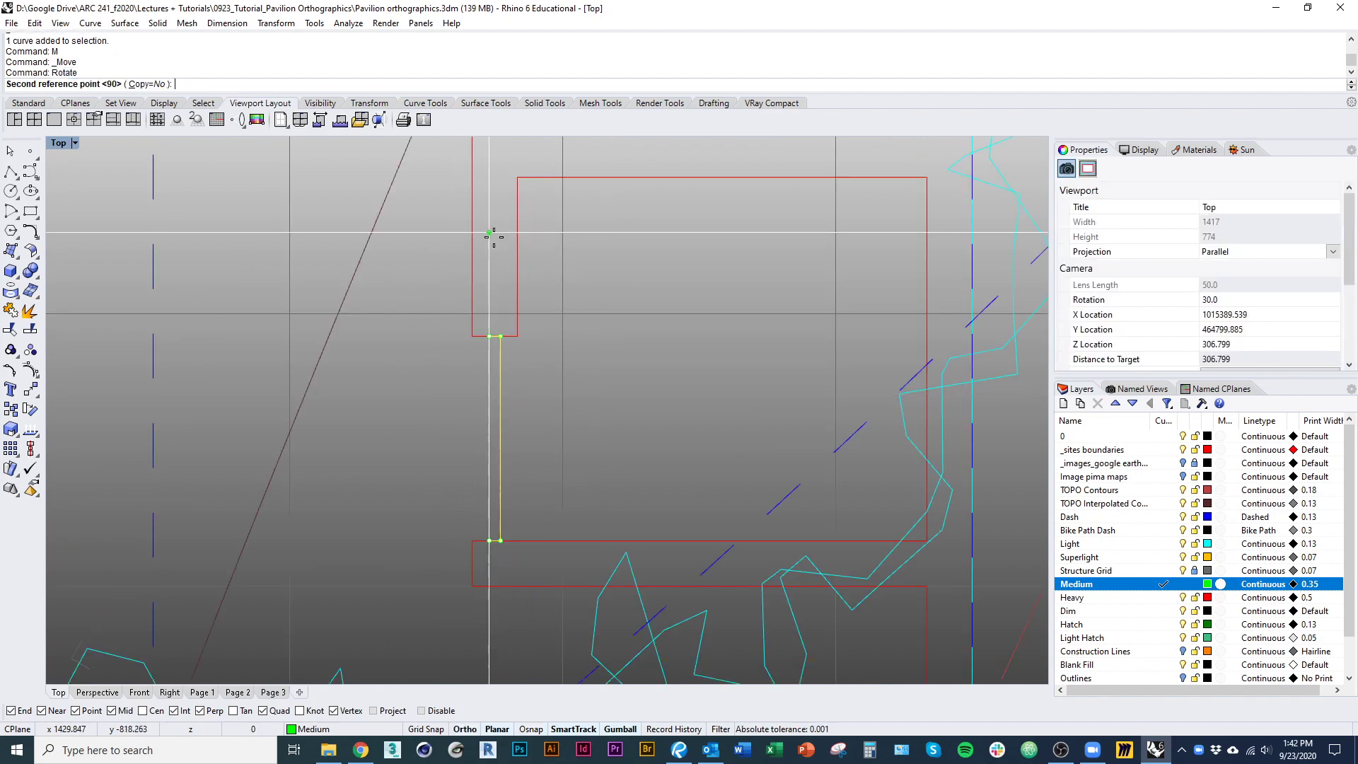
shift+click(676, 379)
scroll(588, 407, down, 3)
right_drag(588, 407, 539, 424)
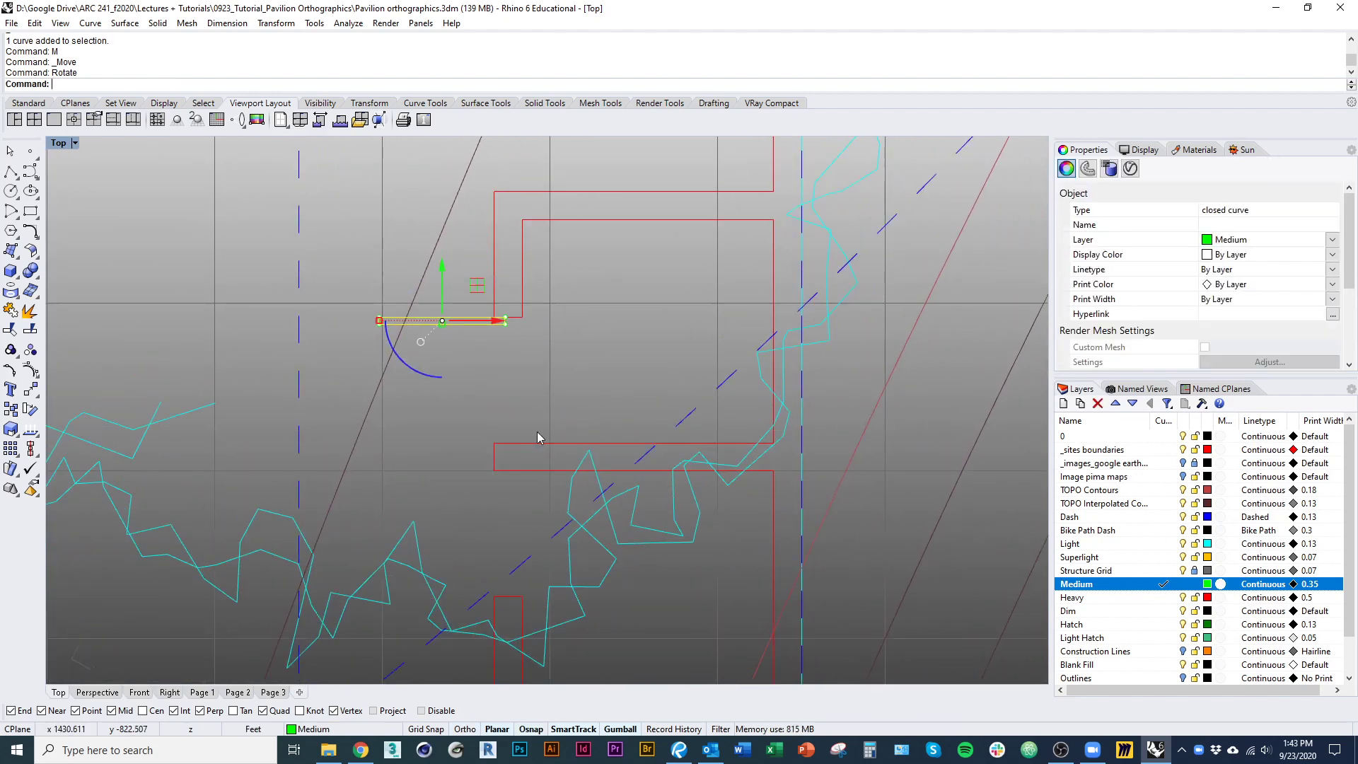
Step: On the Dash layer, draw a 90-degree door swing arc centred on the hinge, from the open door's free end to the middle wall
text(c)
key(Return)
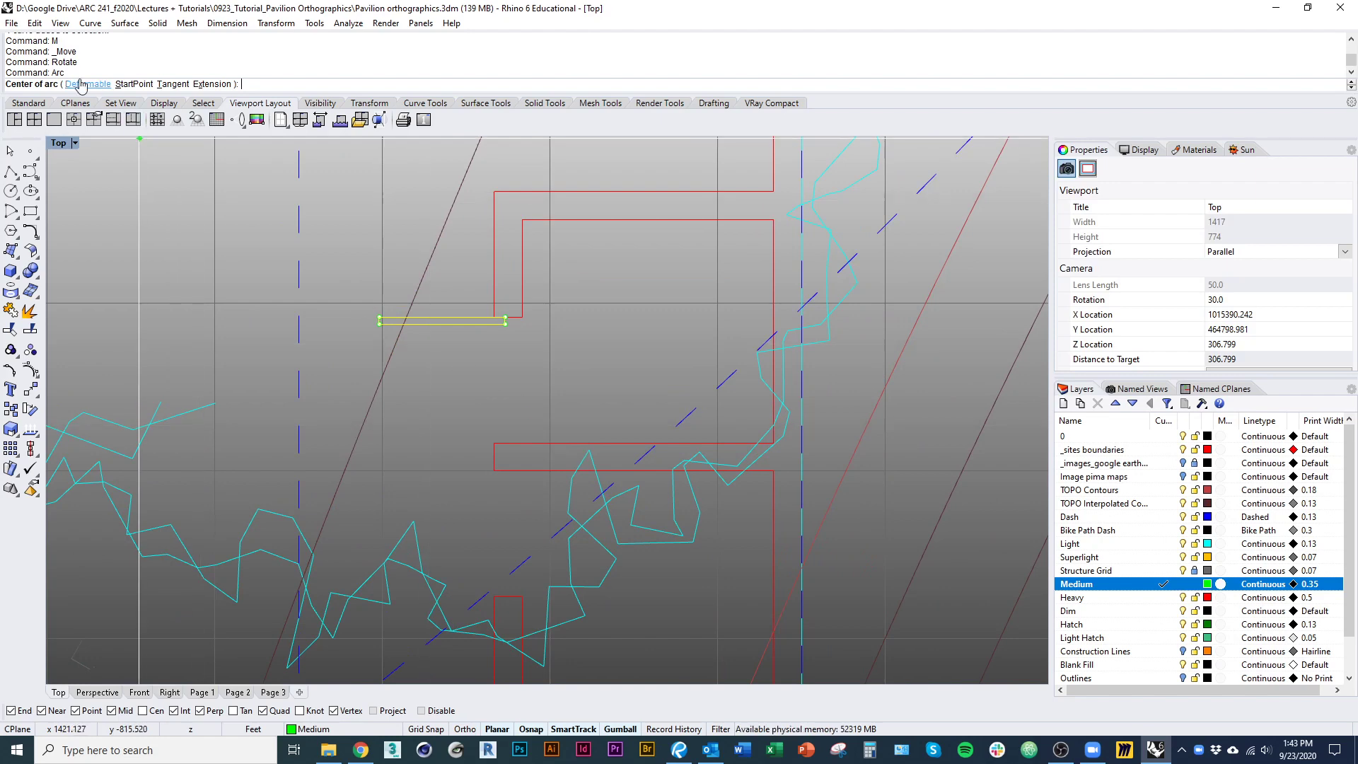
click(1163, 516)
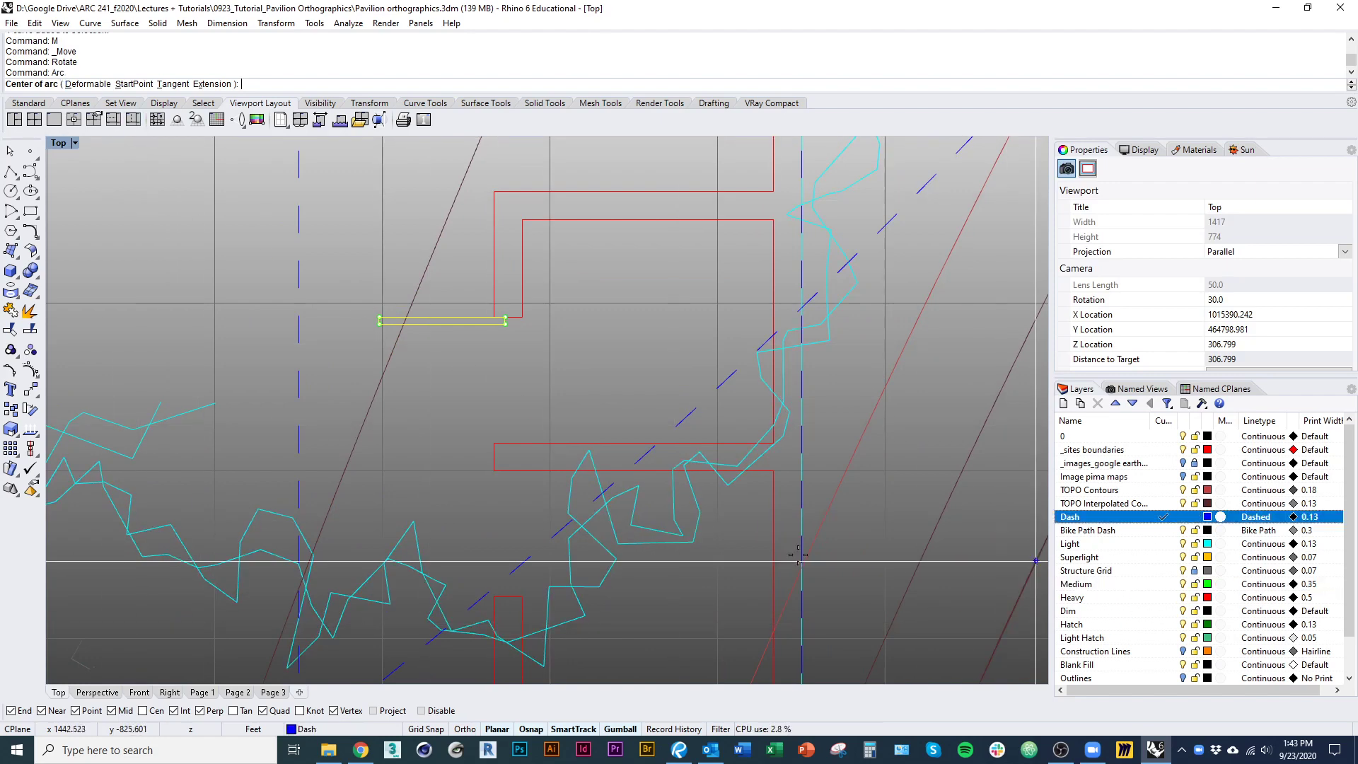
click(505, 324)
click(371, 317)
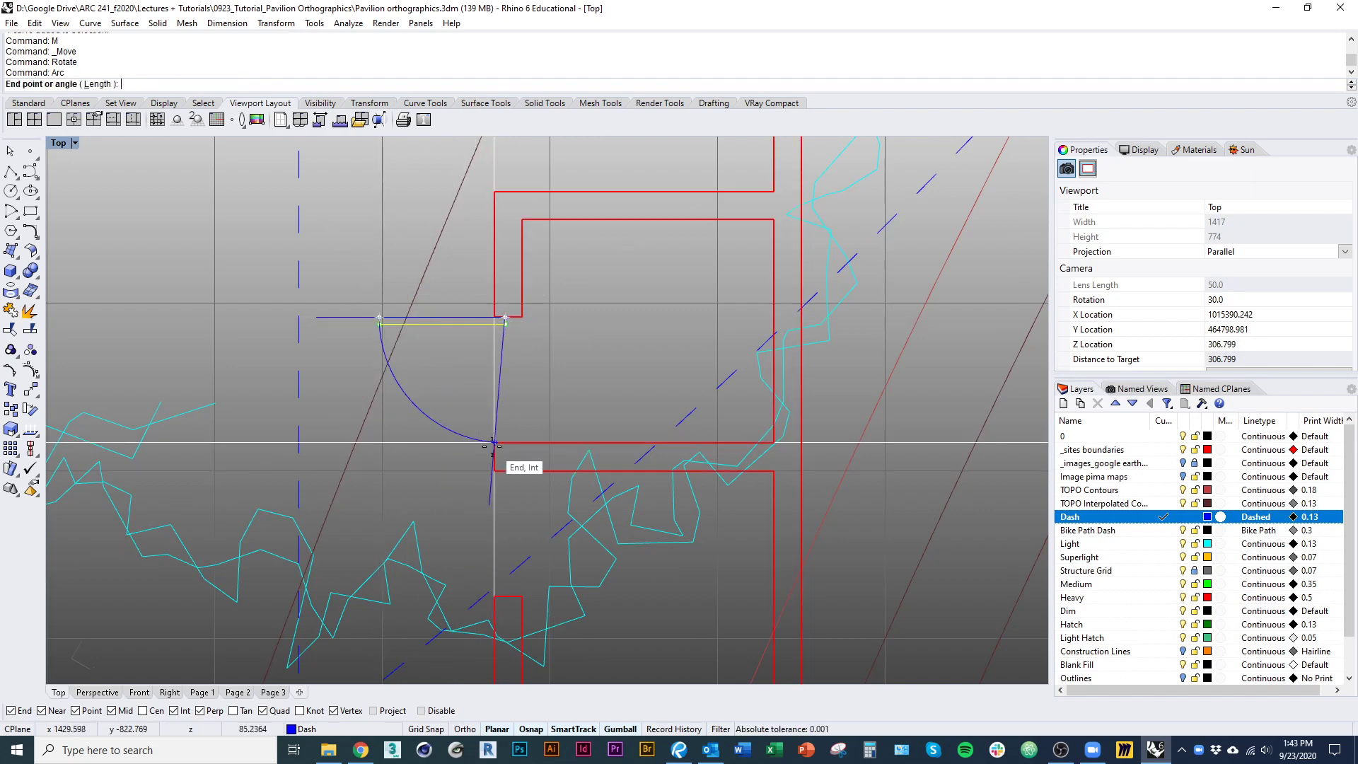
click(506, 443)
scroll(507, 444, up, 5)
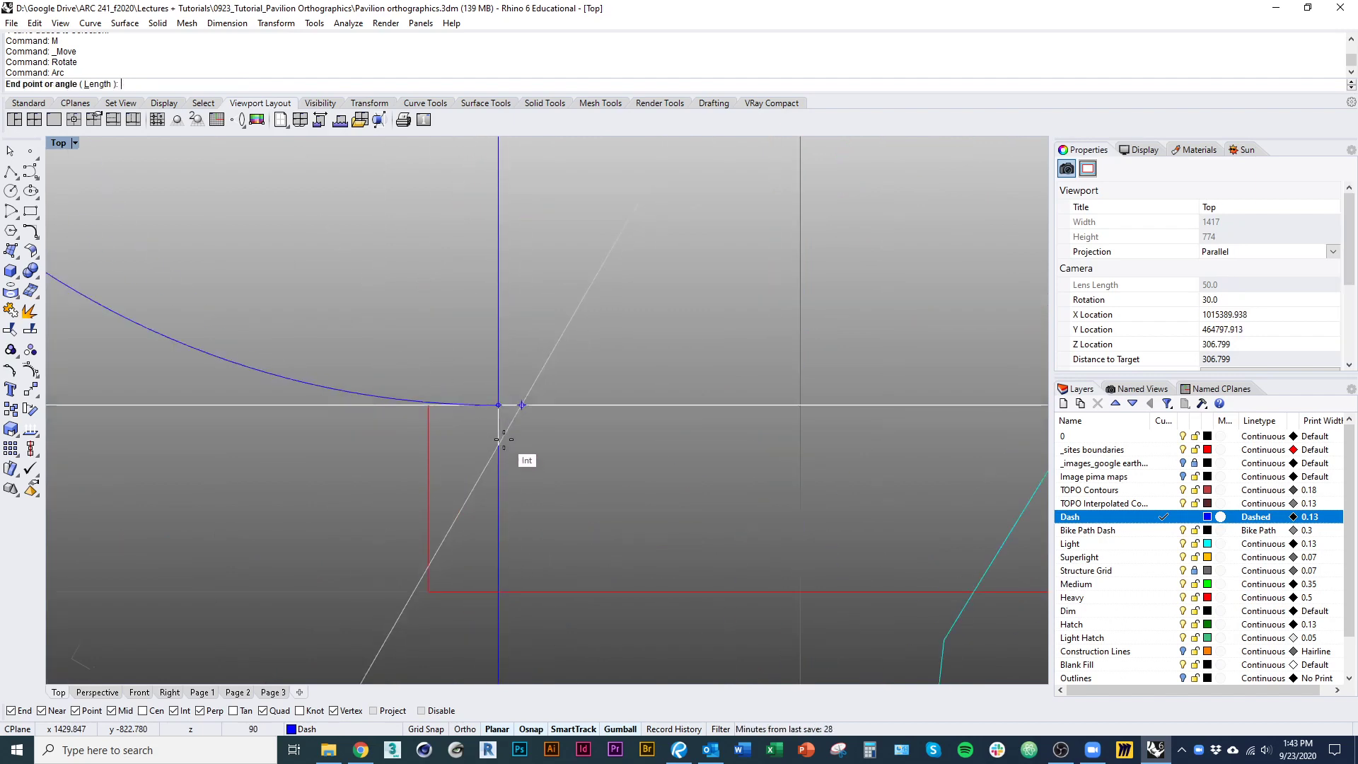
scroll(500, 512, down, 5)
key(Escape)
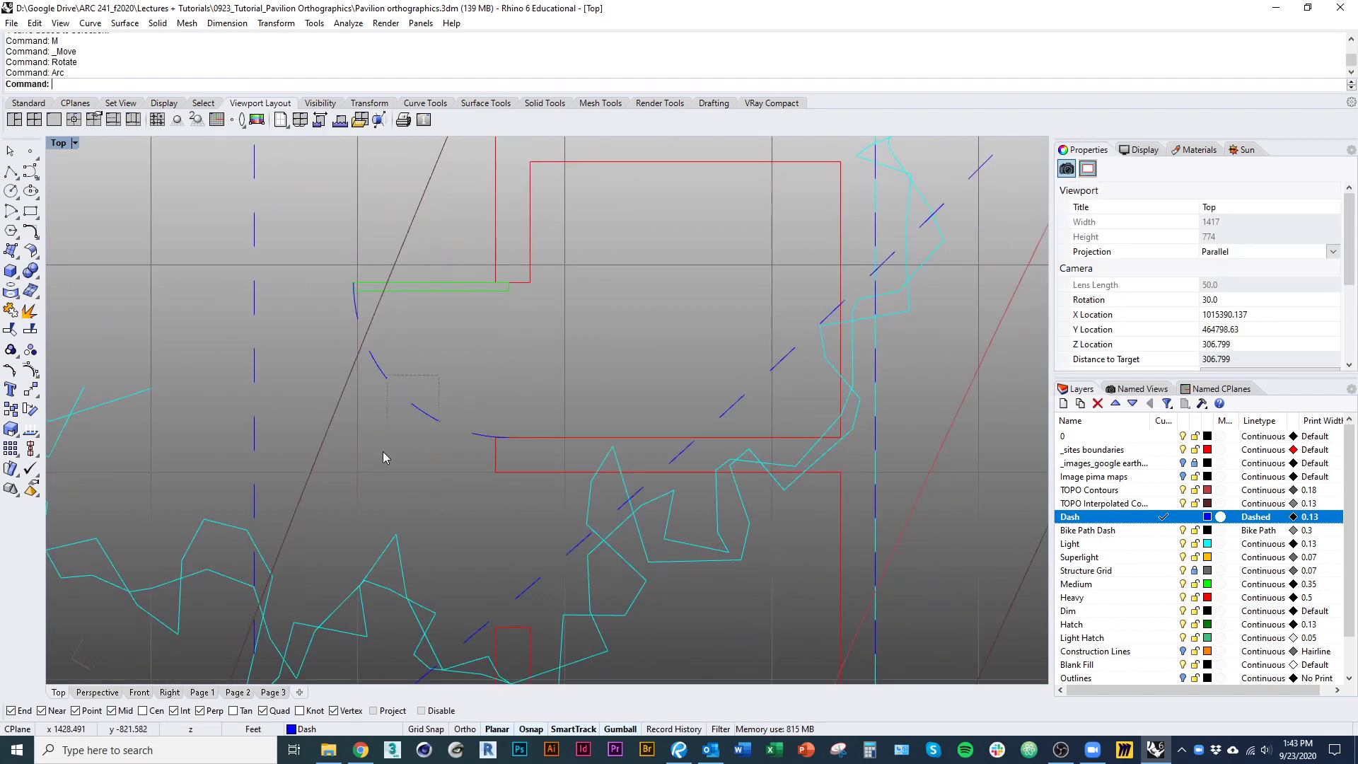
Step: Mirror the door and its swing arc across the middle wall's horizontal centreline to create the lower room's door
drag(440, 422, 383, 375)
shift+click(439, 289)
scroll(543, 431, down, 3)
right_drag(545, 438, 517, 373)
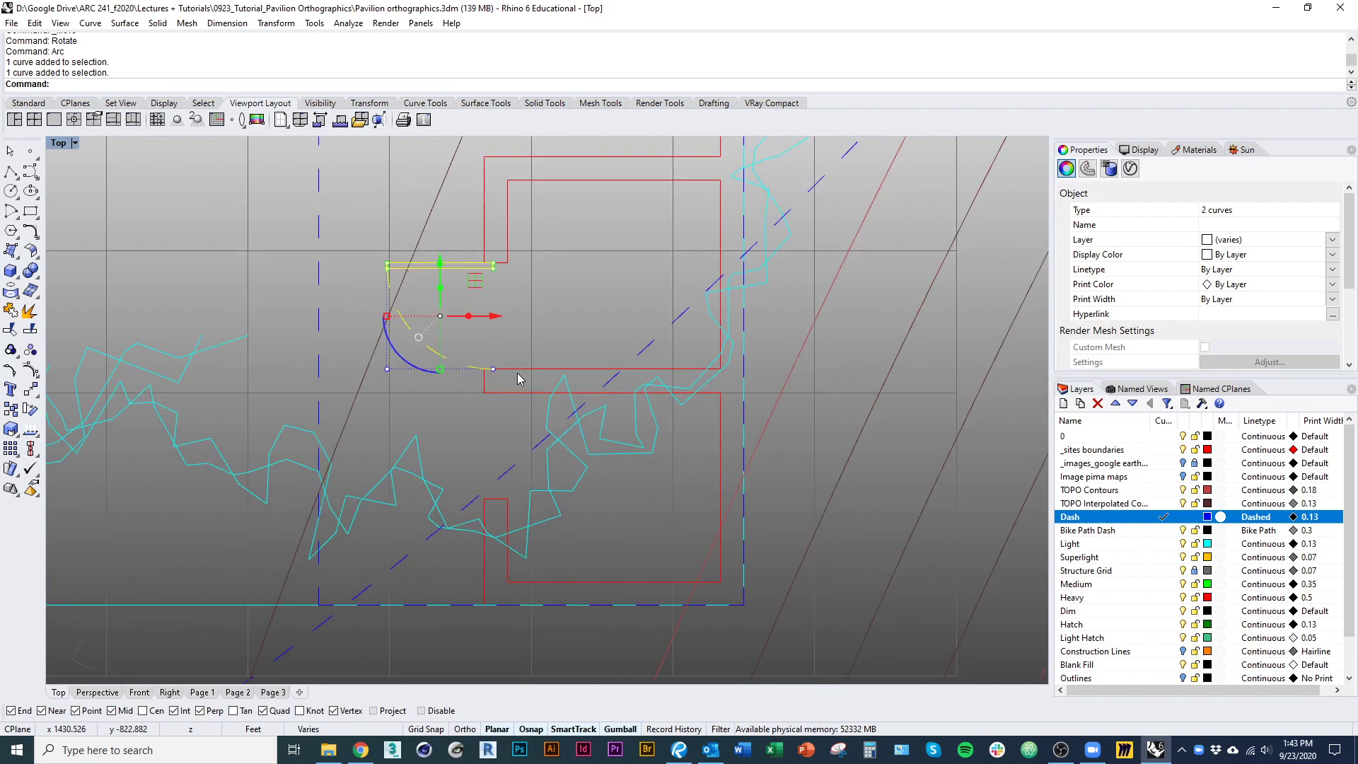
key(Return)
scroll(501, 397, up, 4)
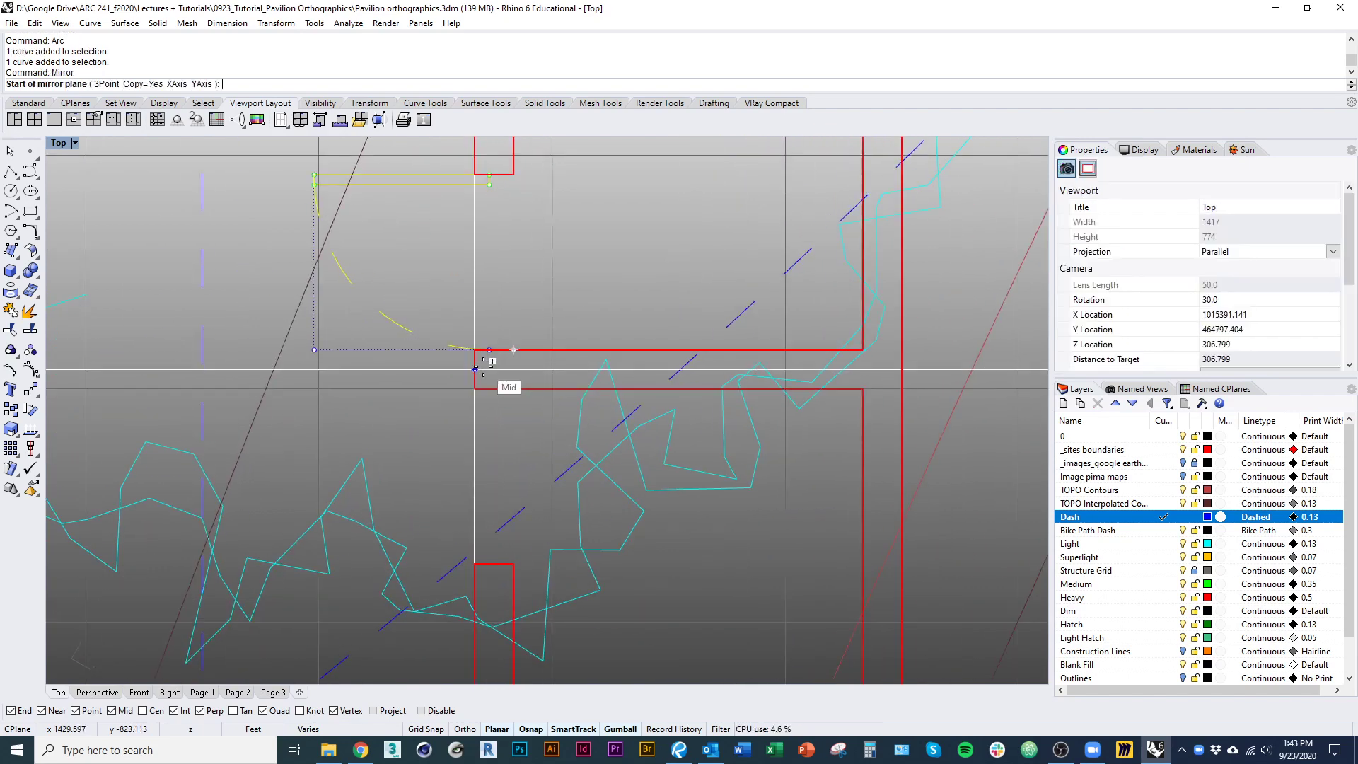
click(475, 369)
click(427, 369)
scroll(442, 389, down, 3)
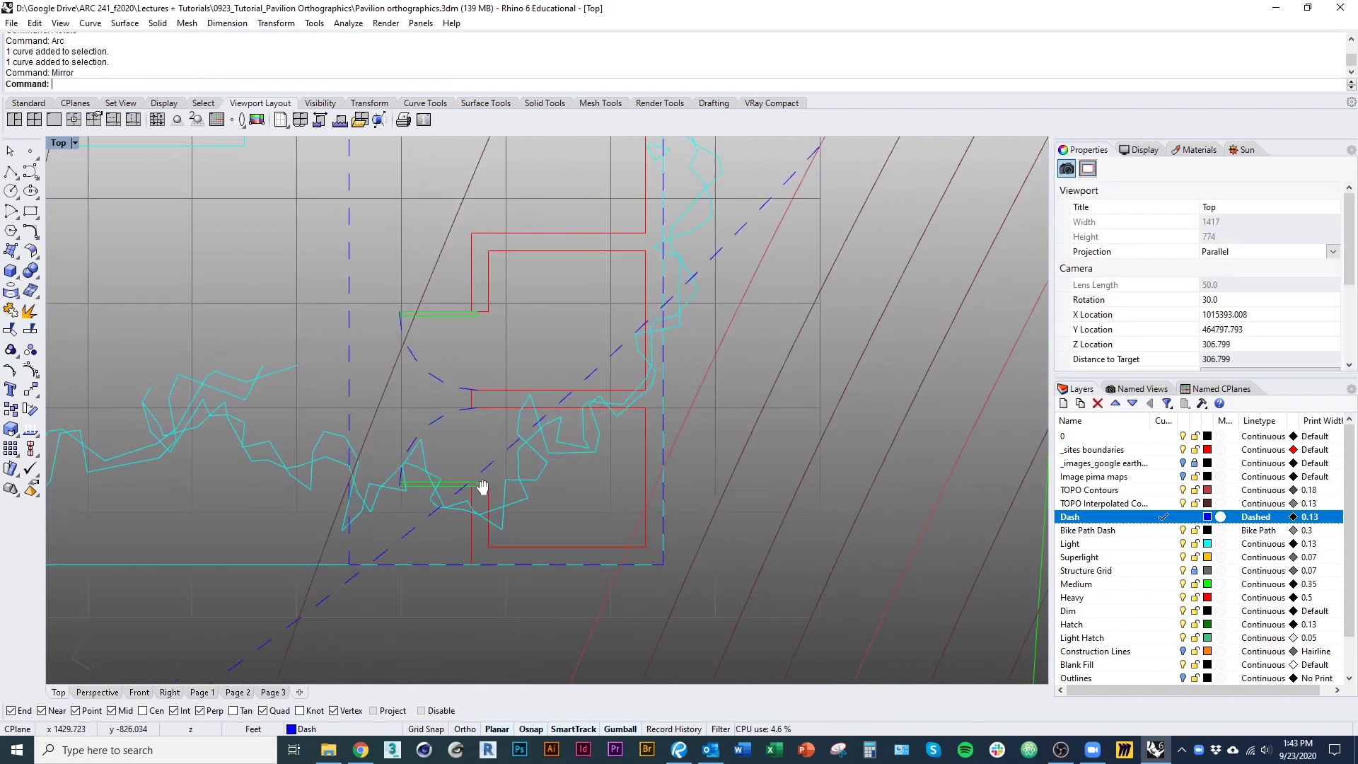
mouse_move(476, 478)
right_down()
mouse_move(497, 542)
mouse_move(411, 531)
right_up()
scroll(506, 521, down, 1)
scroll(471, 529, up, 1)
right_drag(446, 362, 412, 464)
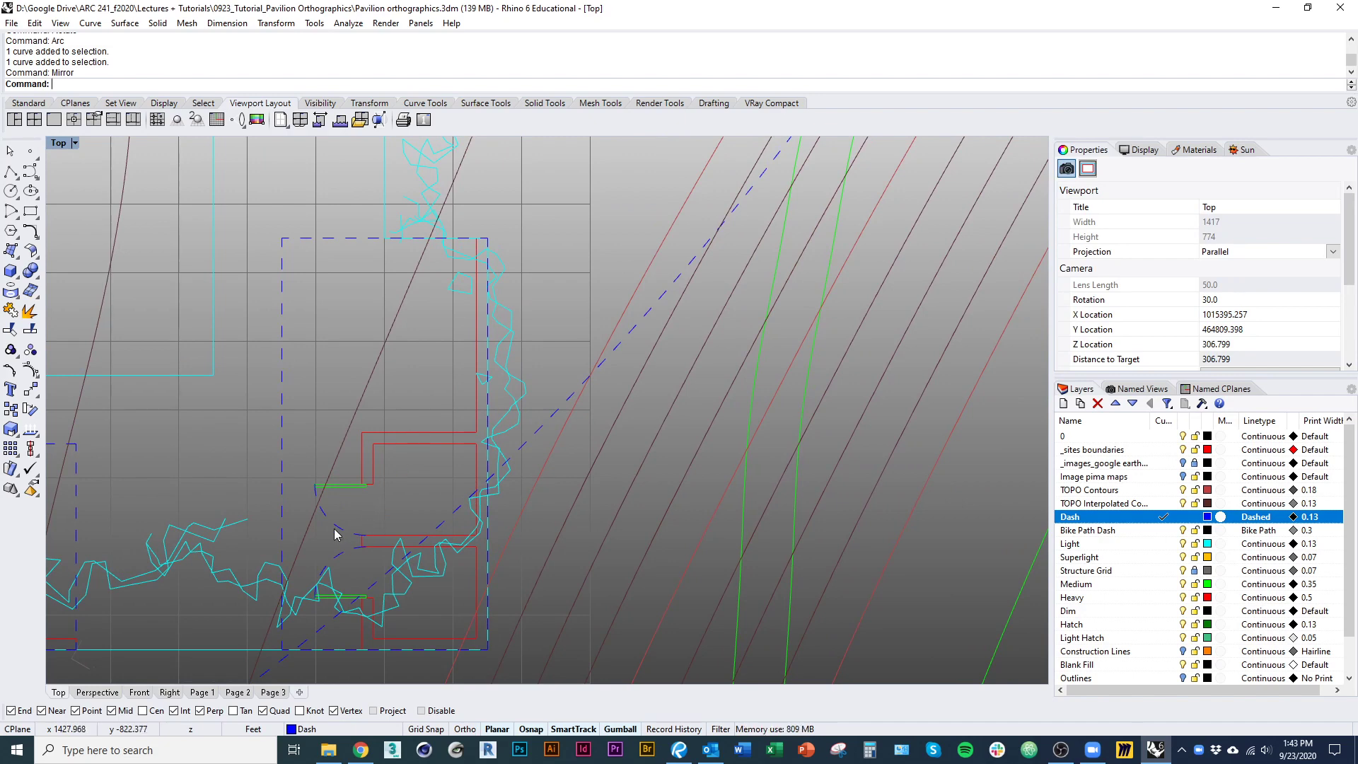
right_drag(385, 494, 368, 437)
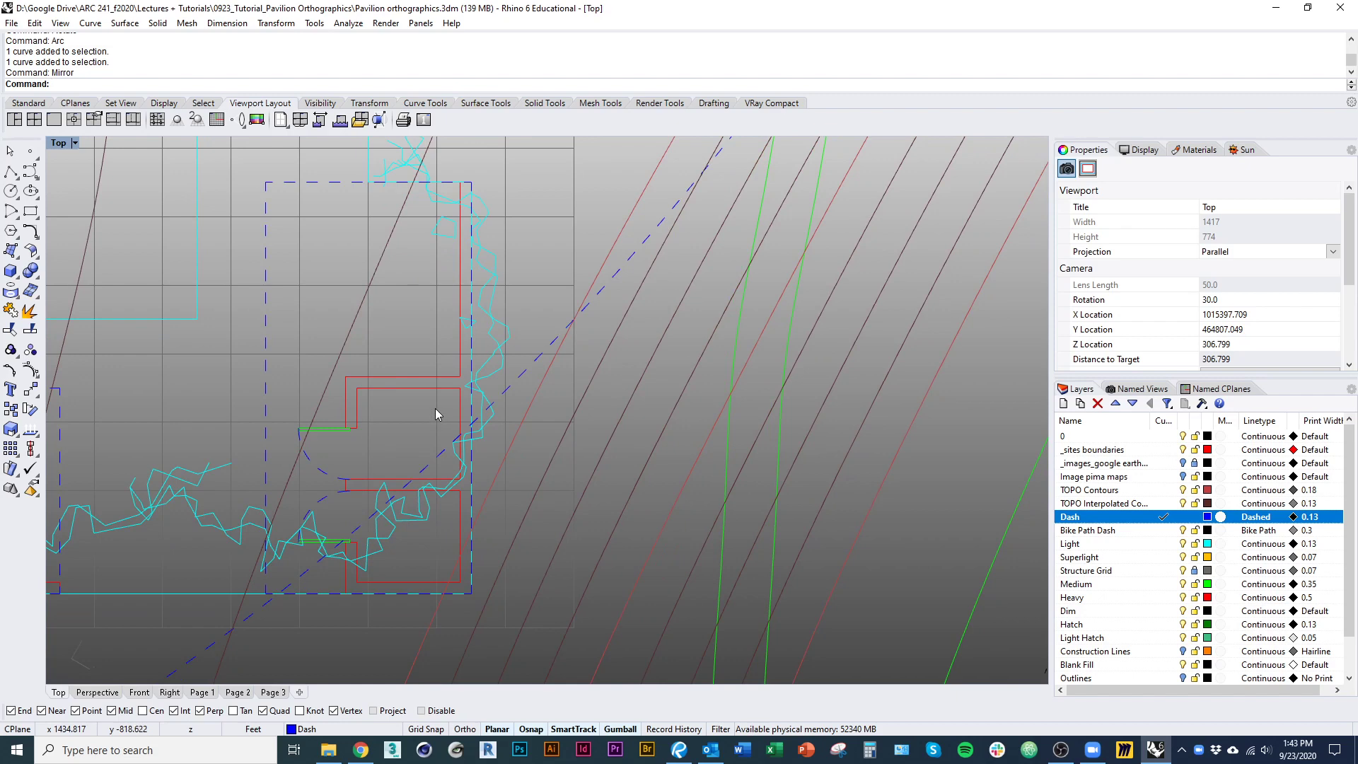
right_drag(425, 459, 461, 488)
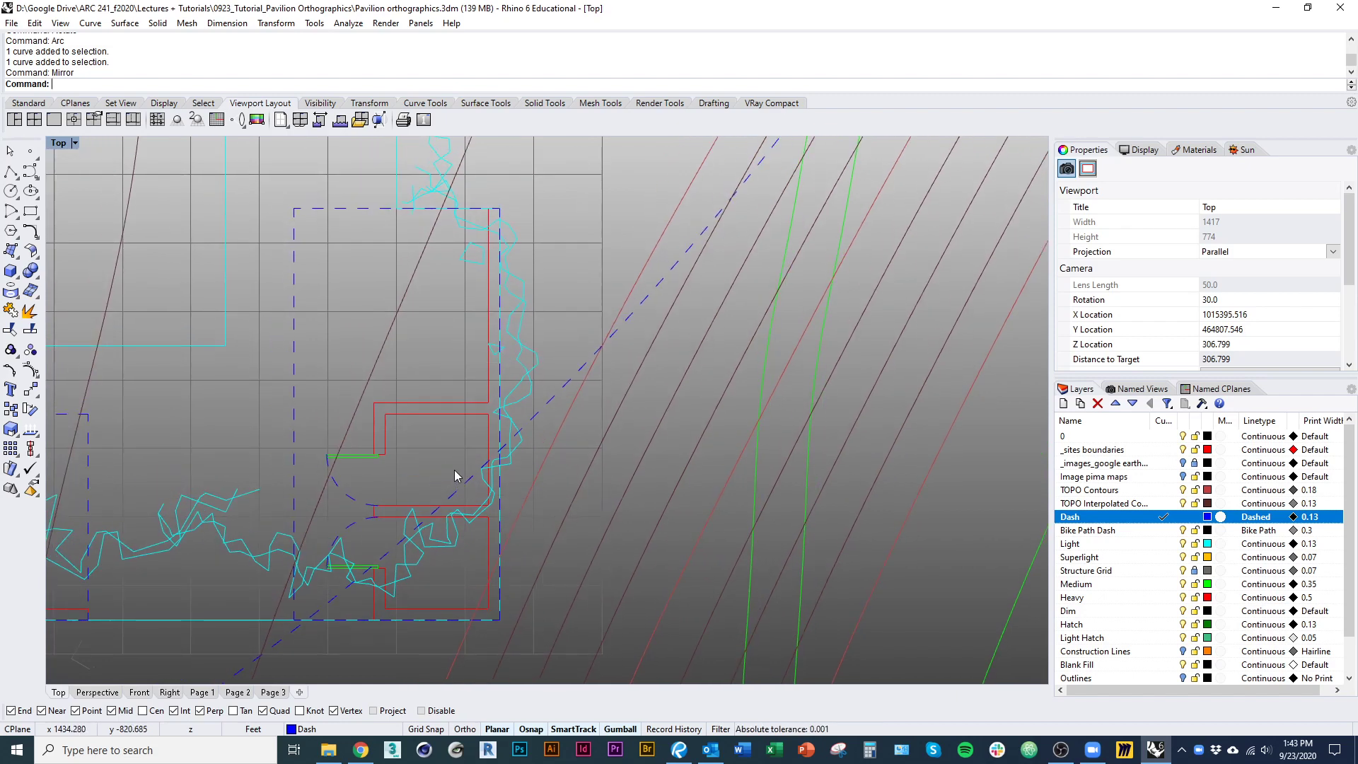
Step: Switch to the course's Table of Contents page in Chrome
click(362, 747)
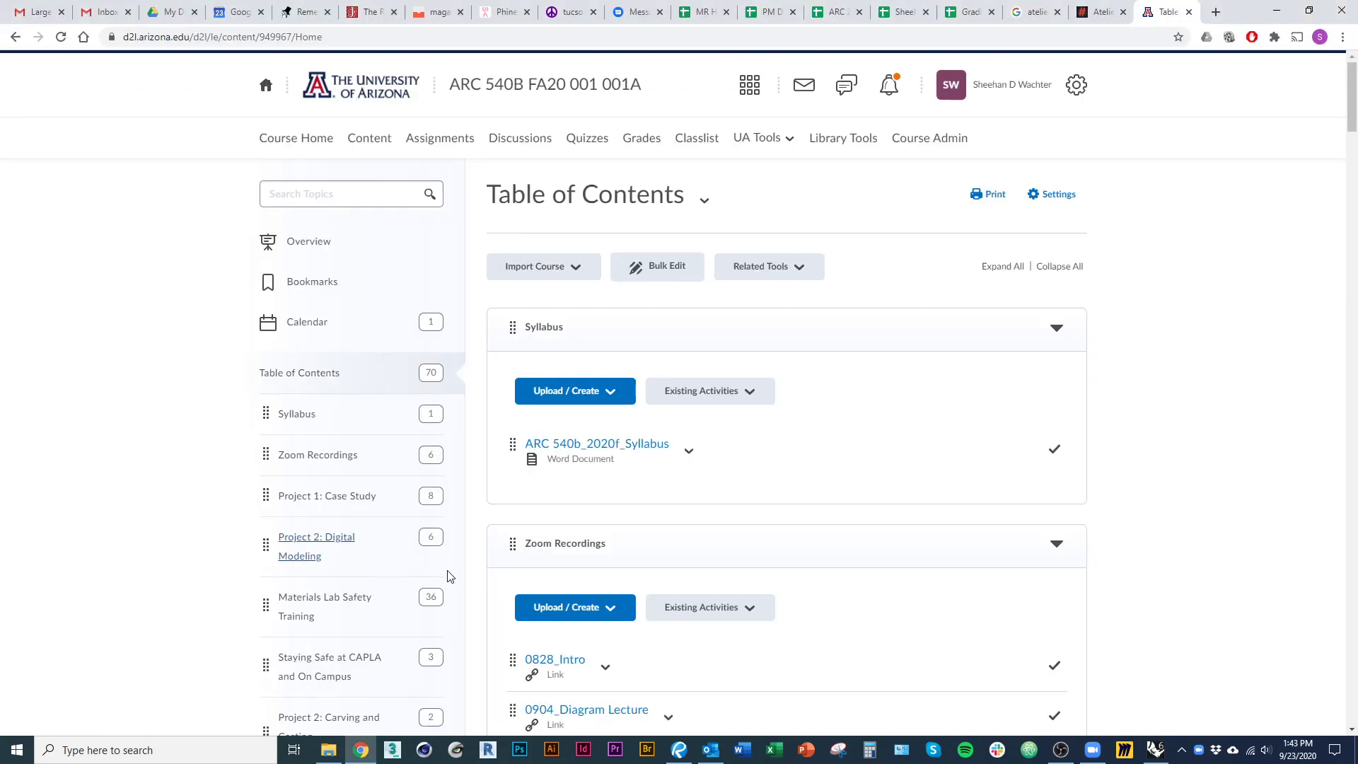
Step: Search the web for "cadblock" in a new browser page and open the cad-blocks.net site
key(ctrl+t)
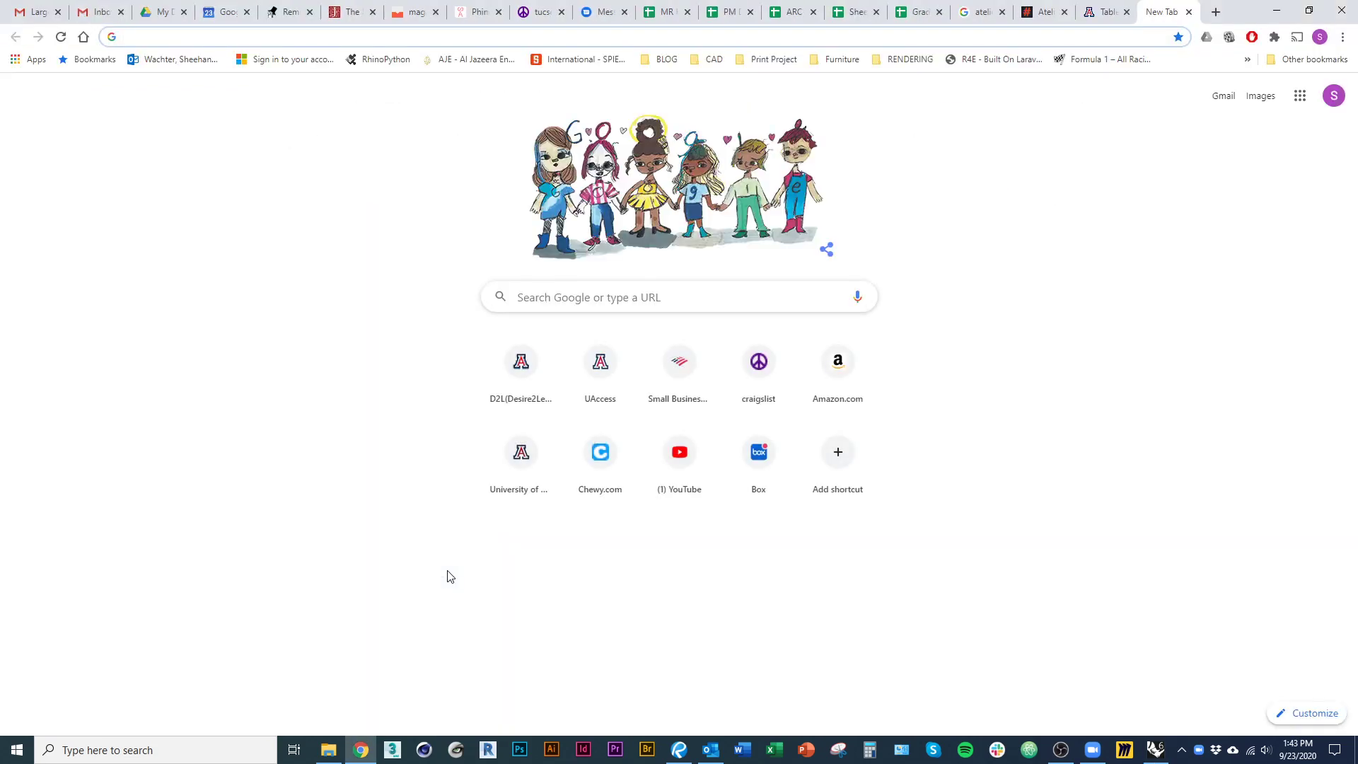
text(adblock)
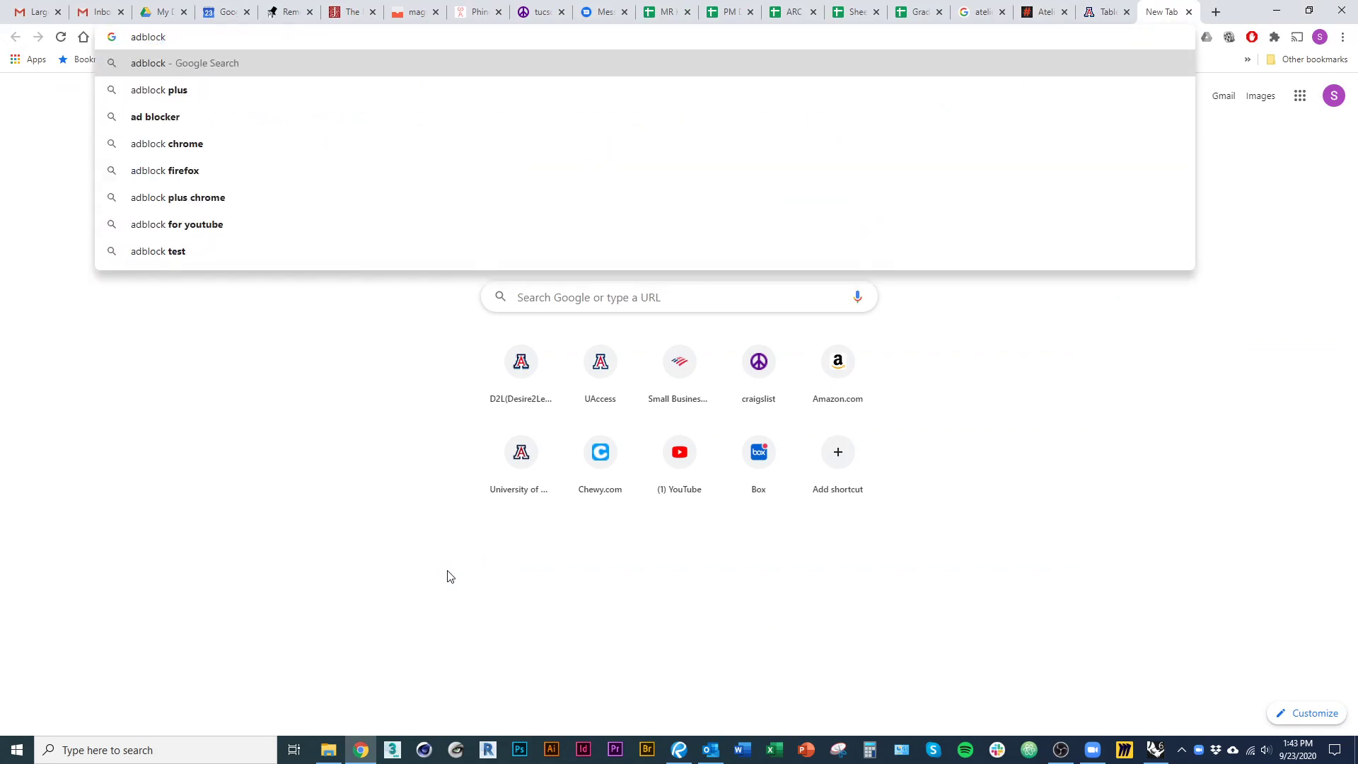
key(Return)
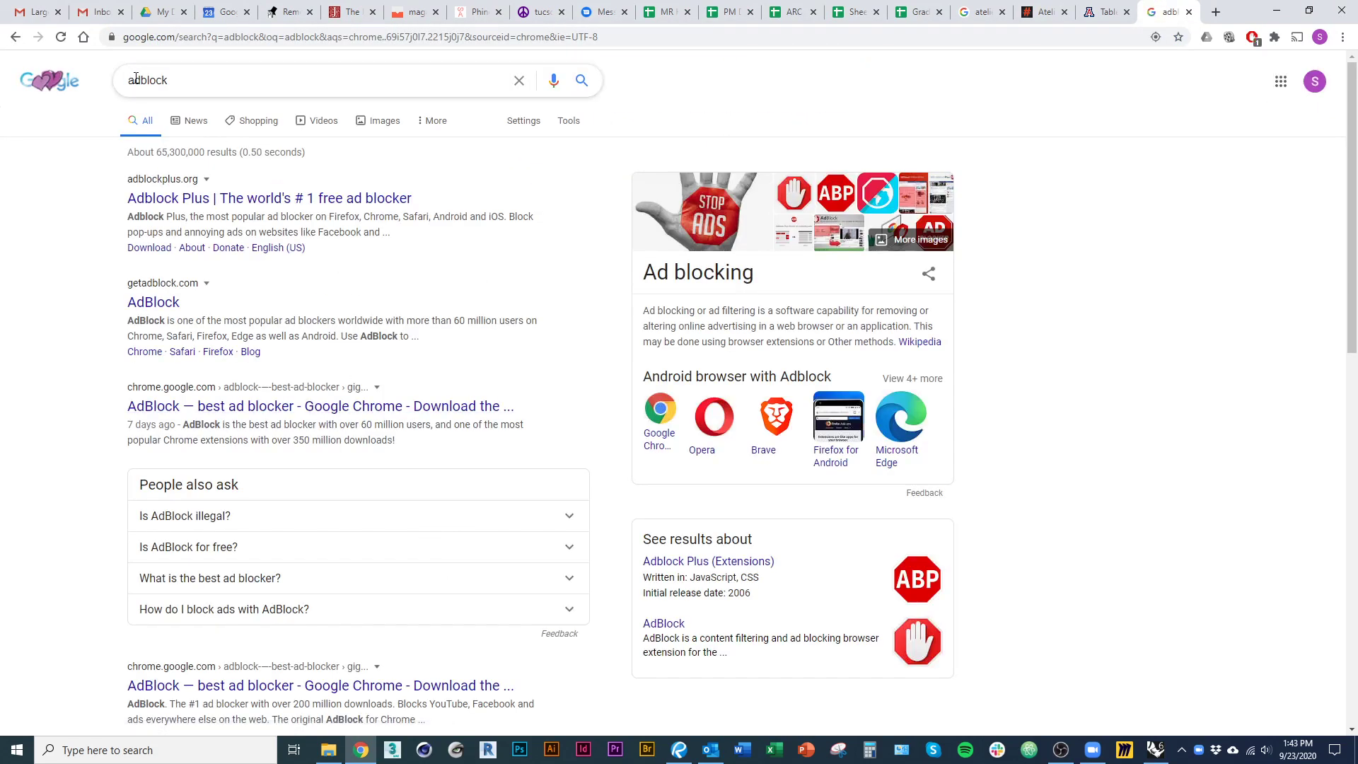
click(132, 79)
text(c)
key(Return)
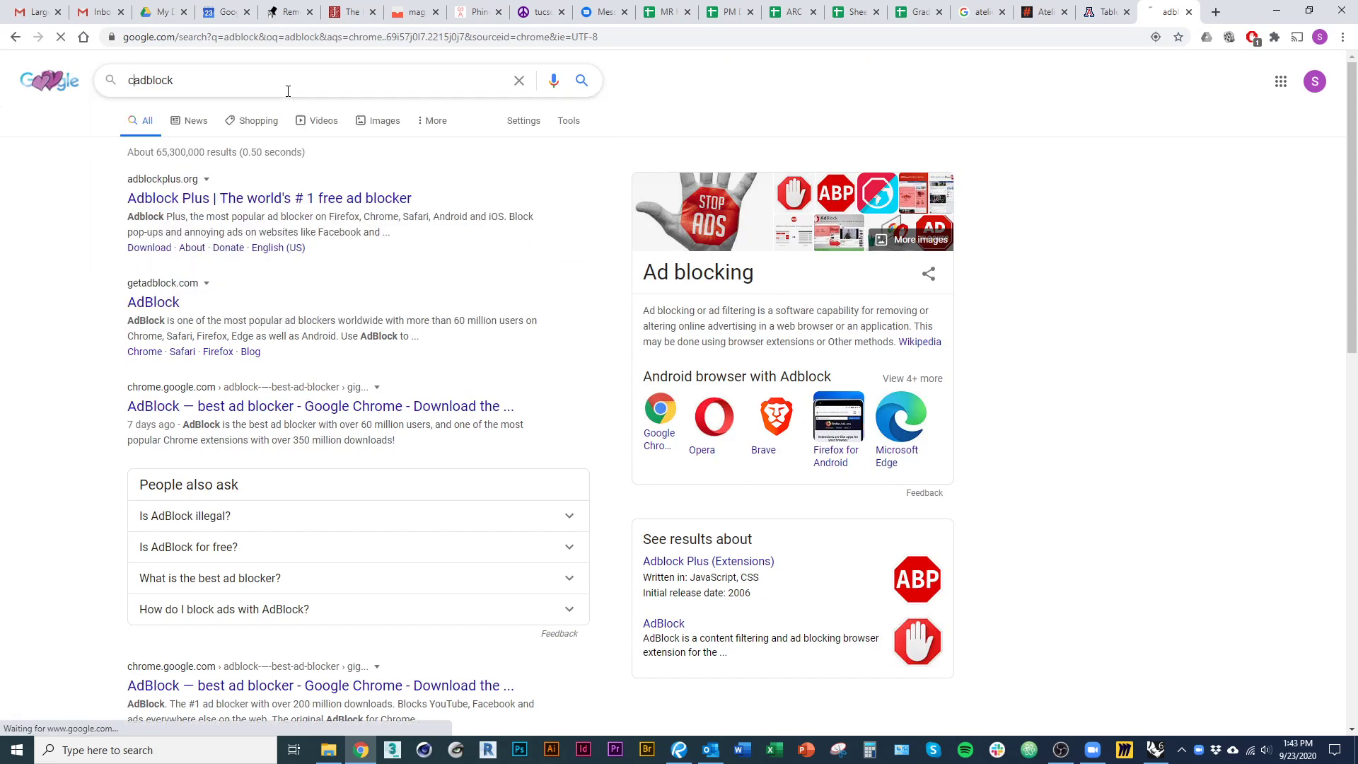
click(260, 319)
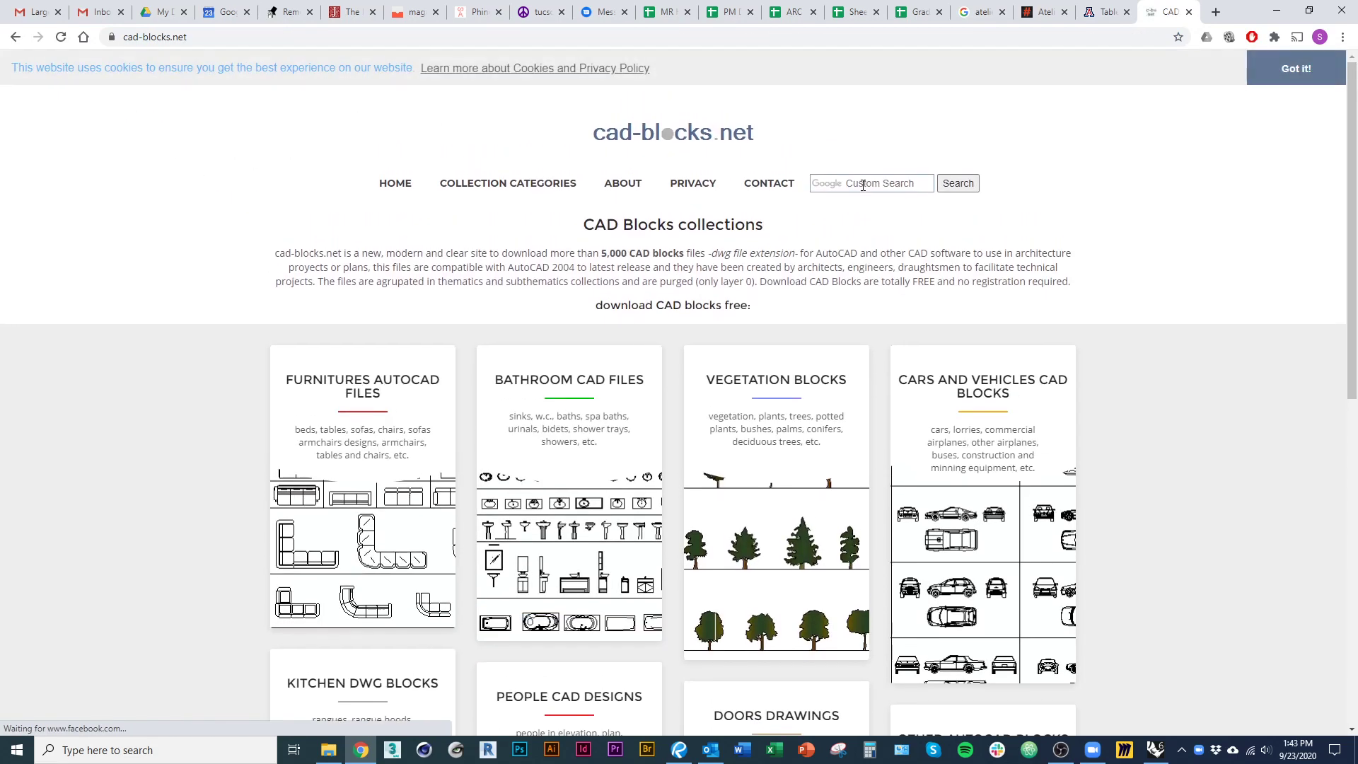
Step: Search cad-blocks.net for "bathroom", open the Bathroom CAD Blocks page and look through its categories
click(863, 185)
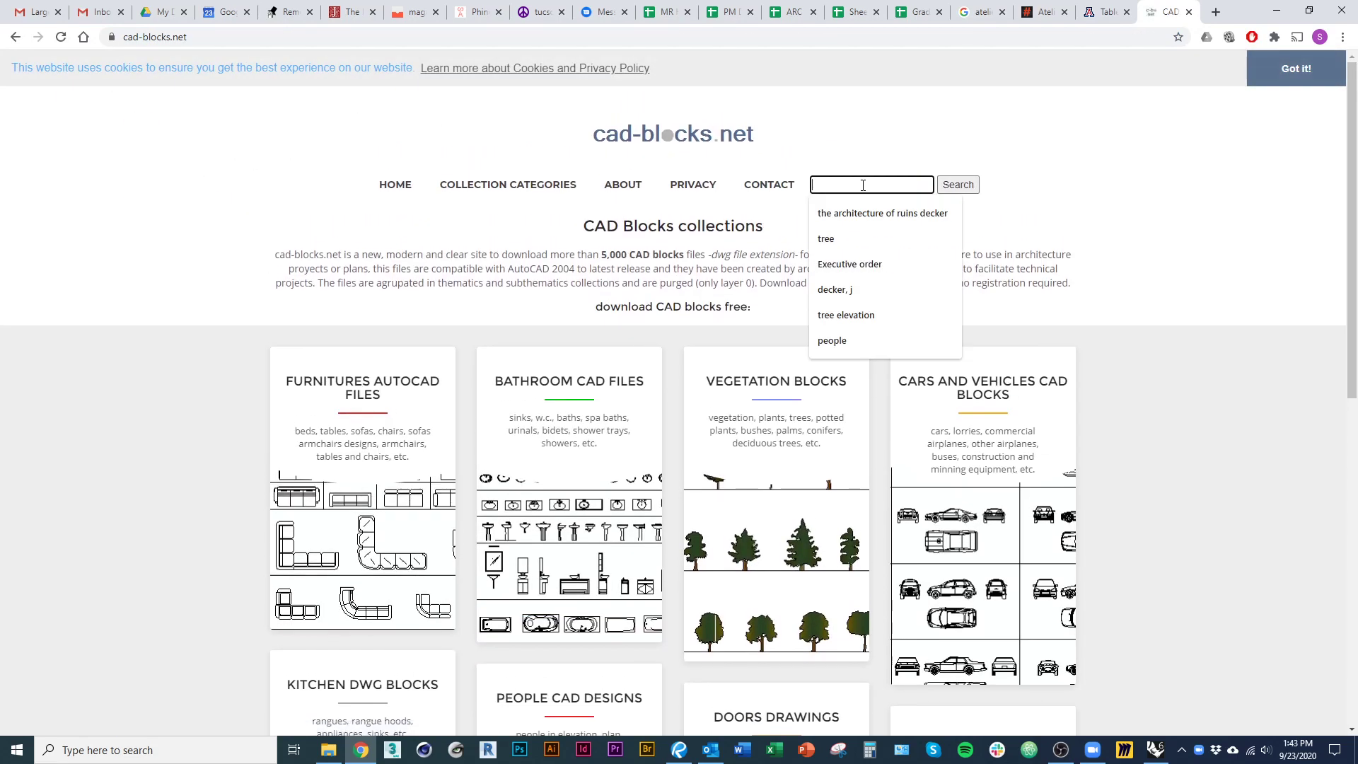
text(b)
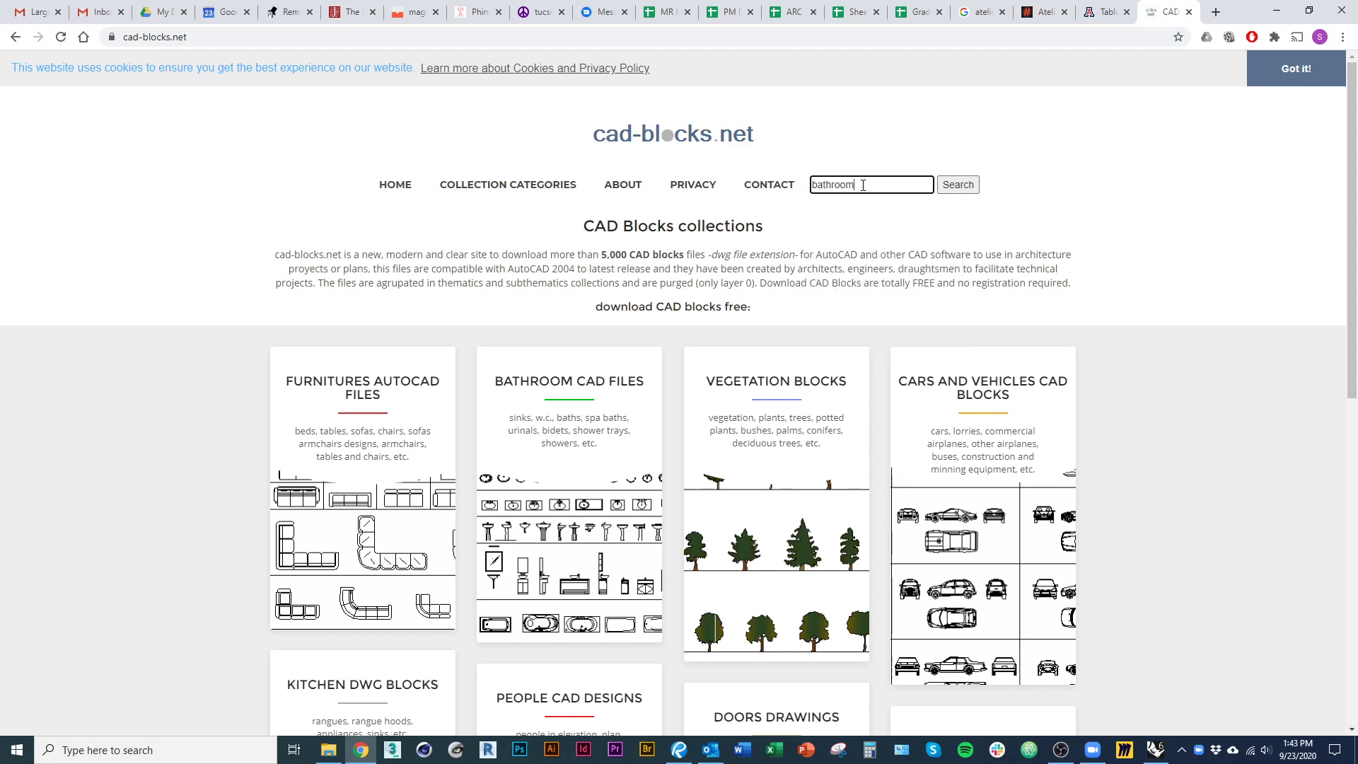
text(athroom)
key(Return)
scroll(296, 431, down, 3)
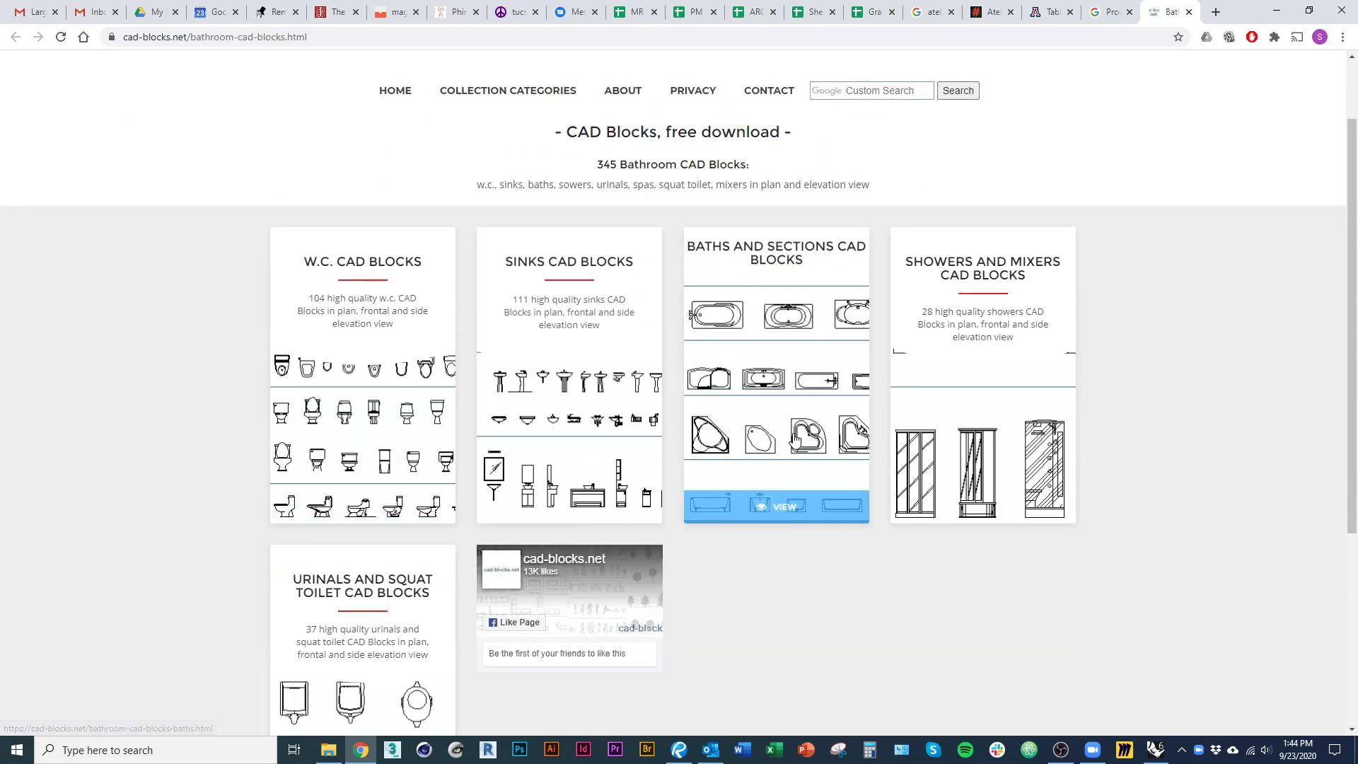
scroll(566, 510, down, 2)
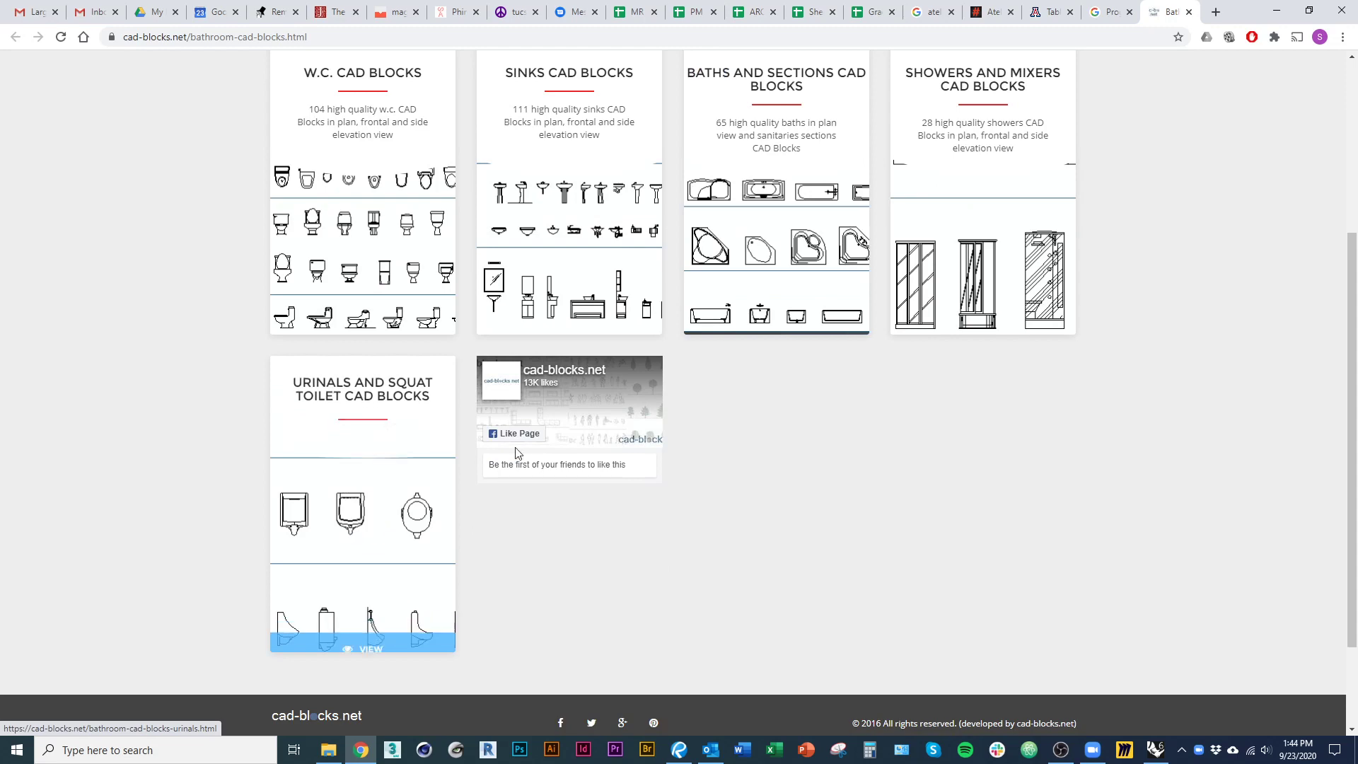
scroll(393, 551, up, 1)
scroll(367, 608, down, 2)
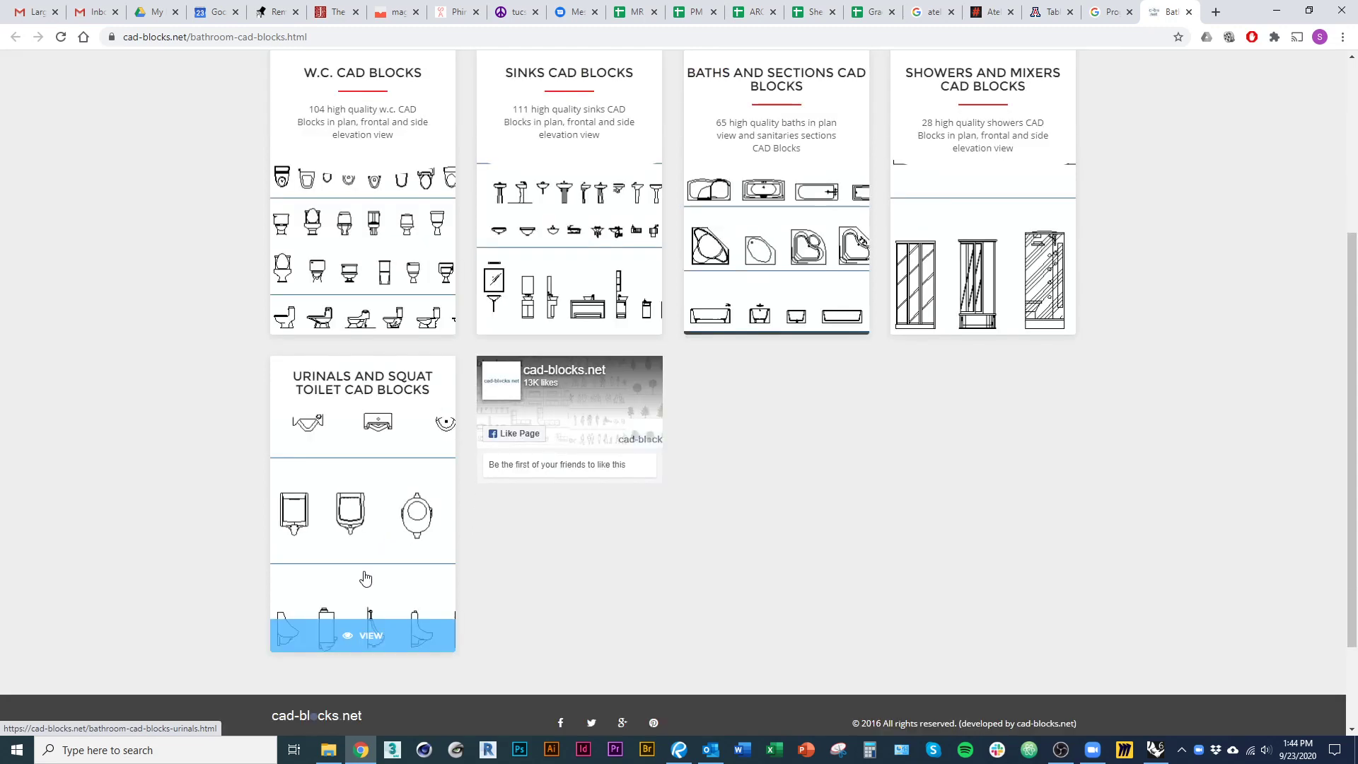
scroll(332, 431, up, 2)
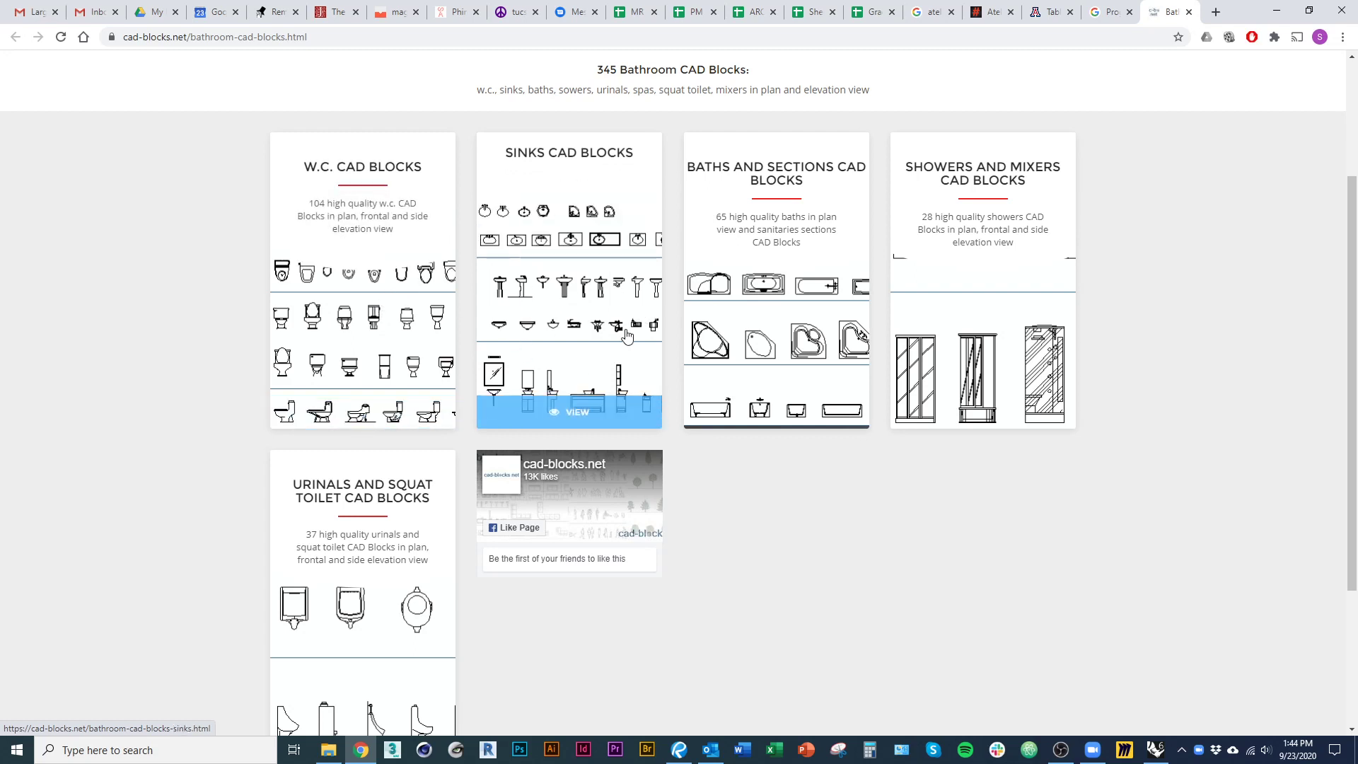
Step: Open the W.C. CAD Blocks collection and download its CAD blocks as 05-01-WC.zip
click(355, 327)
scroll(601, 495, down, 3)
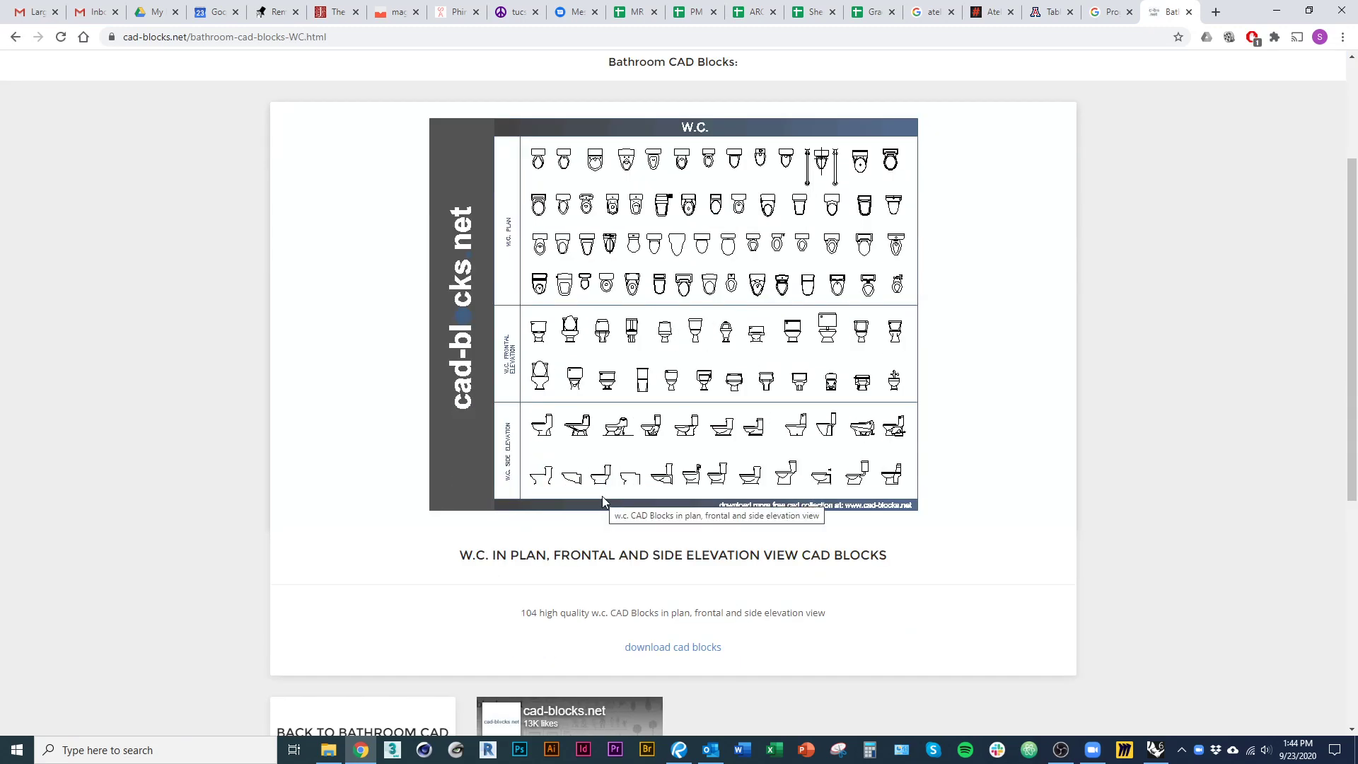
scroll(601, 497, down, 4)
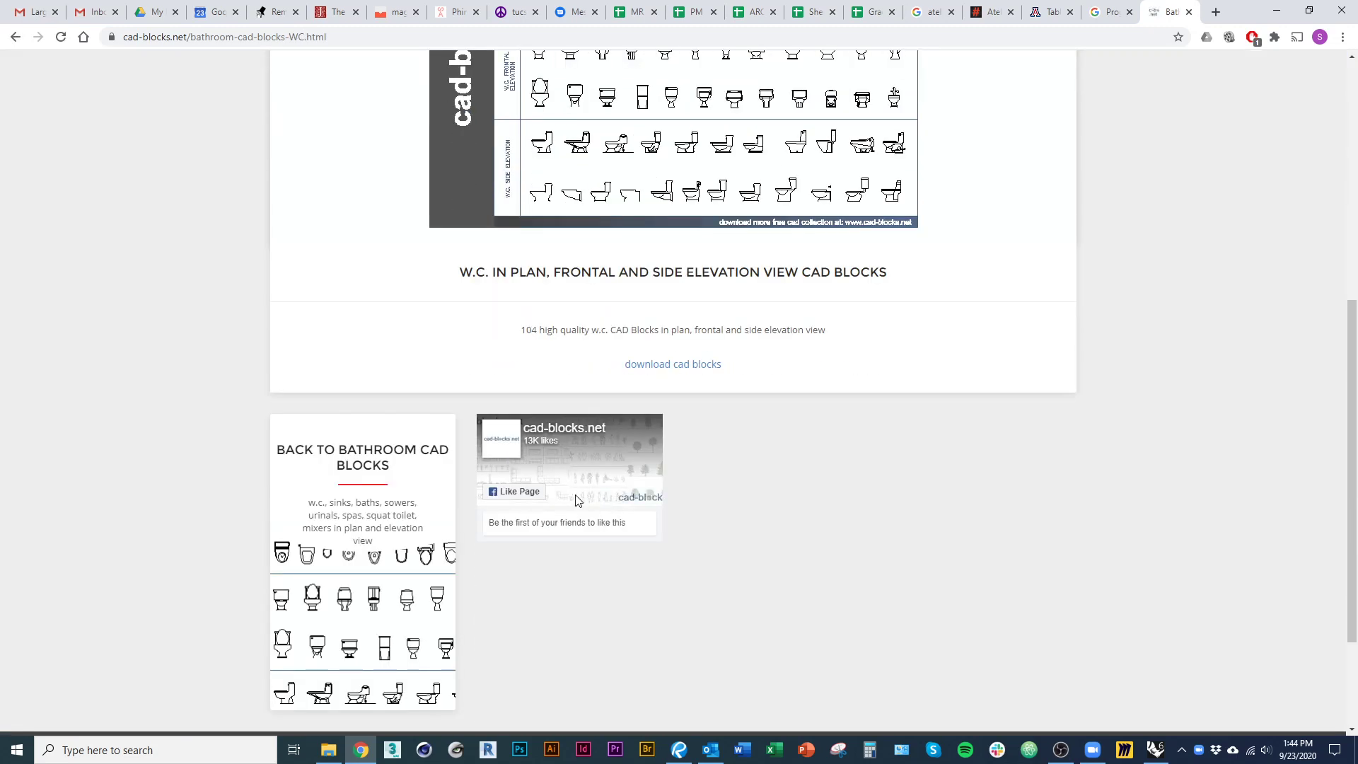
click(665, 364)
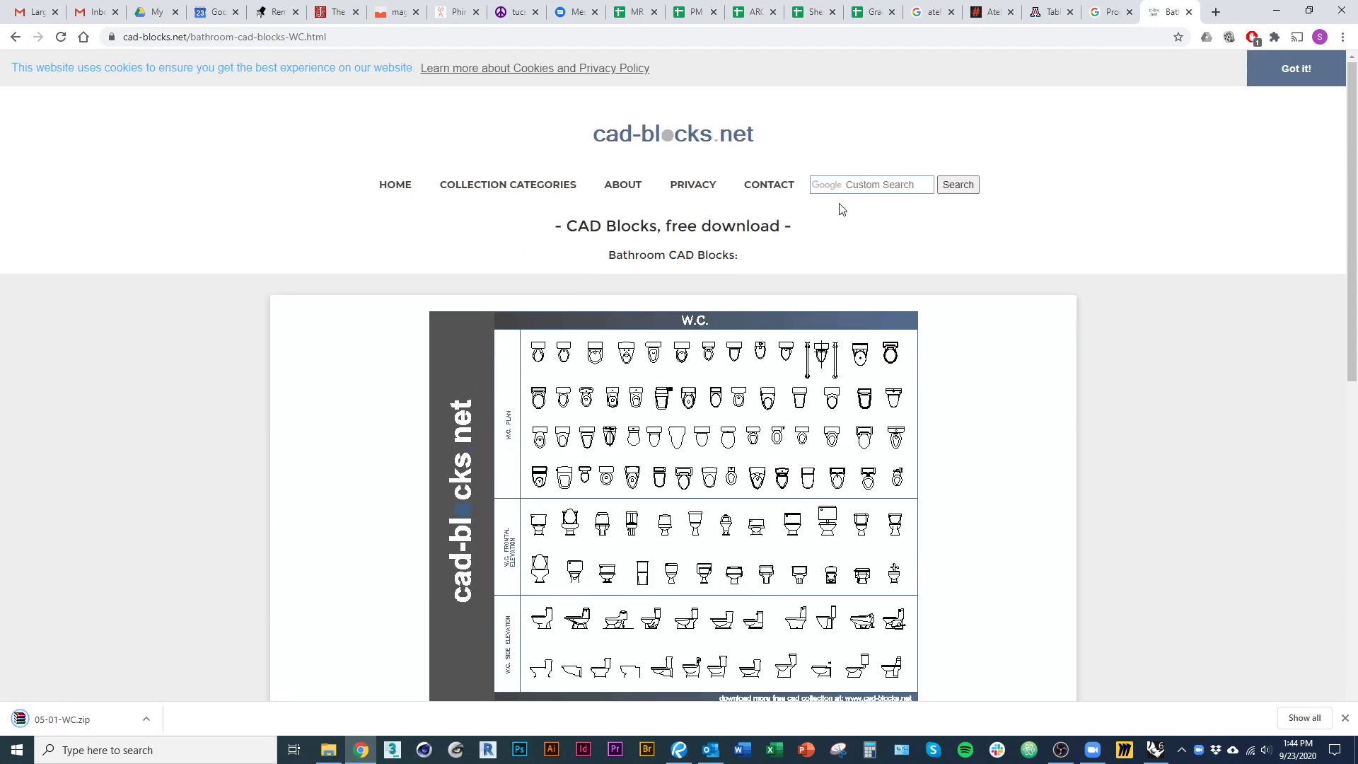
Step: Search cad-blocks.net for "sink" and open the Bathroom CAD Blocks page from the results
click(850, 185)
text(sink)
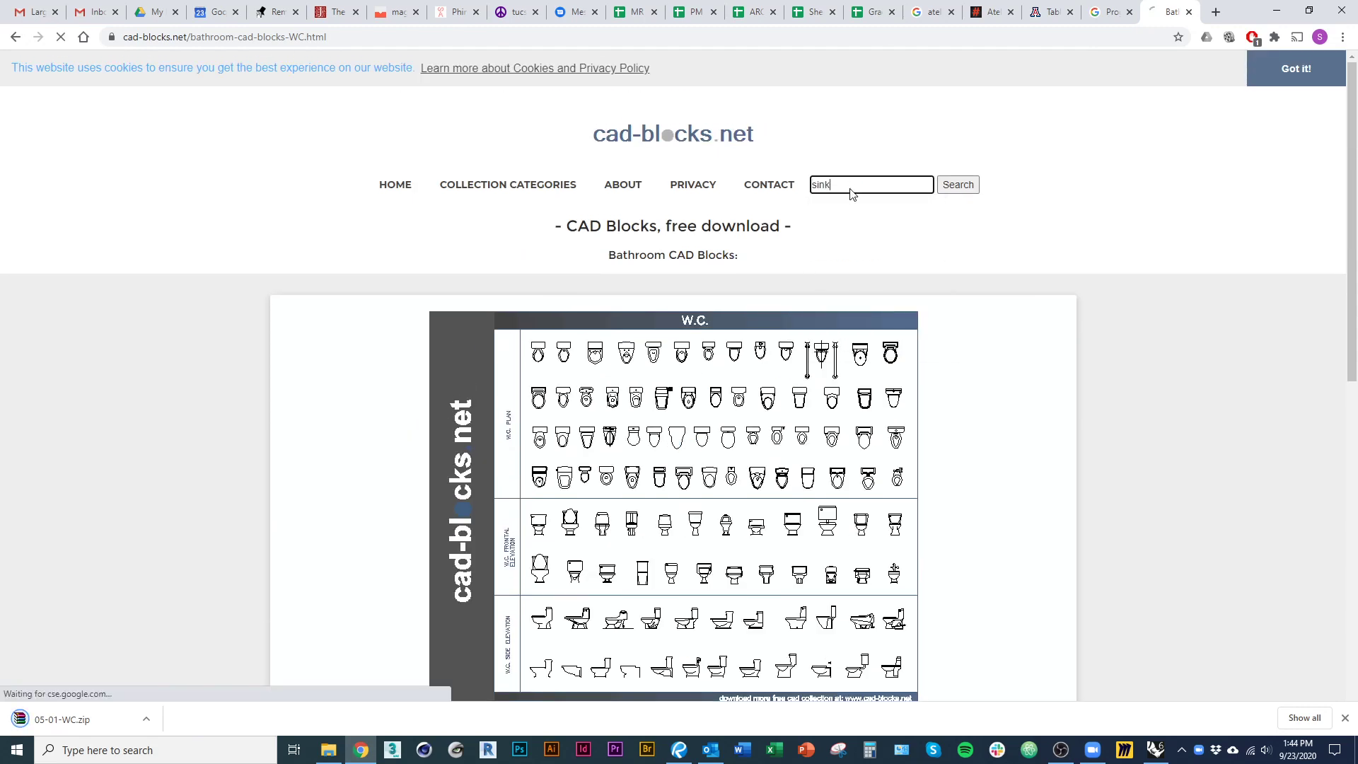
key(Return)
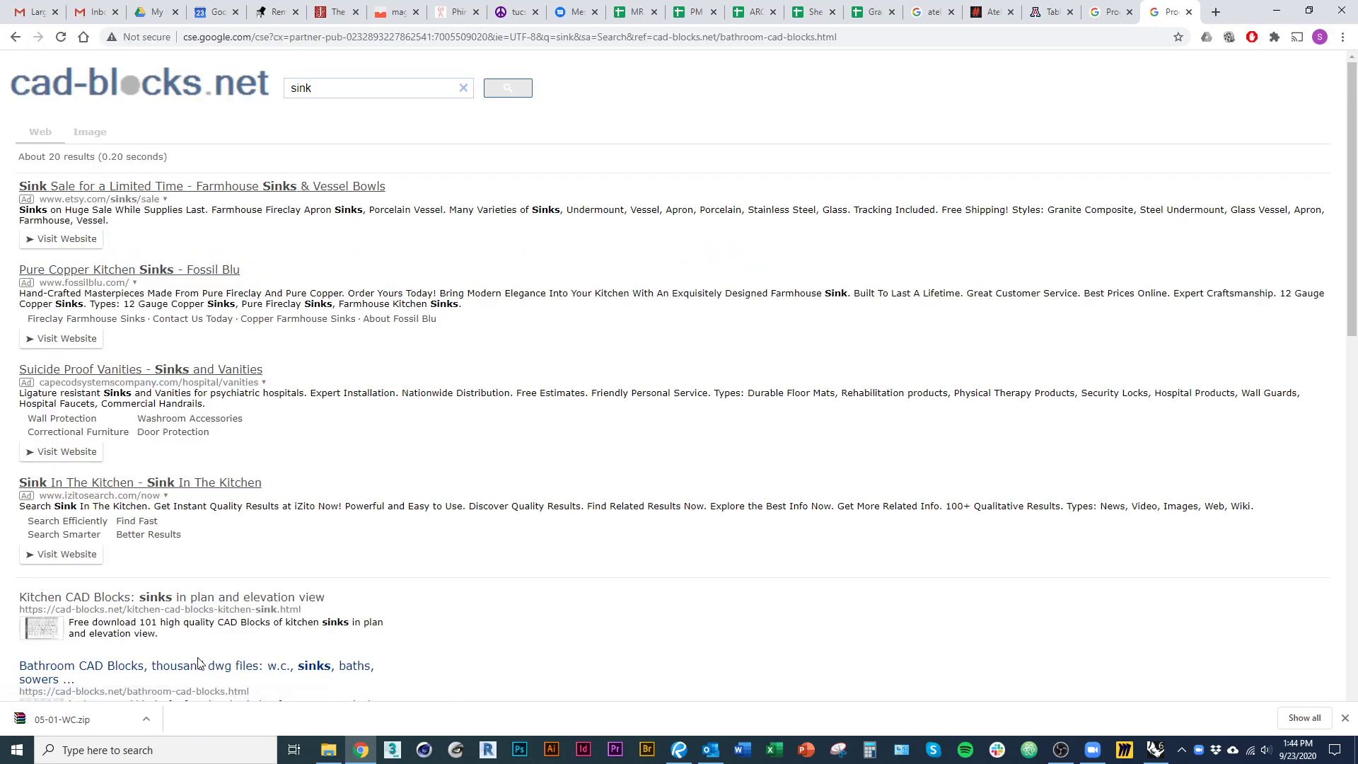
click(198, 665)
scroll(223, 426, down, 1)
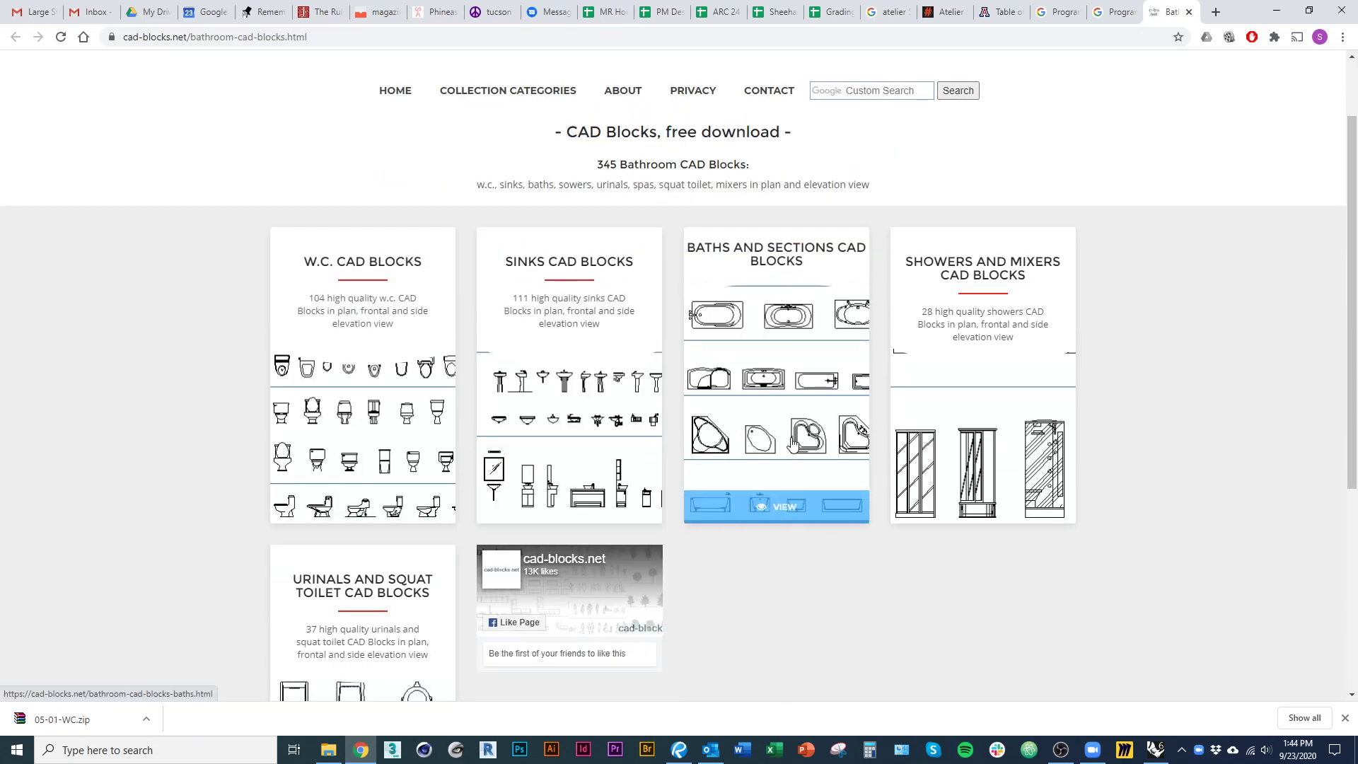
Step: Examine the Baths and Sections CAD Blocks collection, then return to the bathroom block categories
click(788, 508)
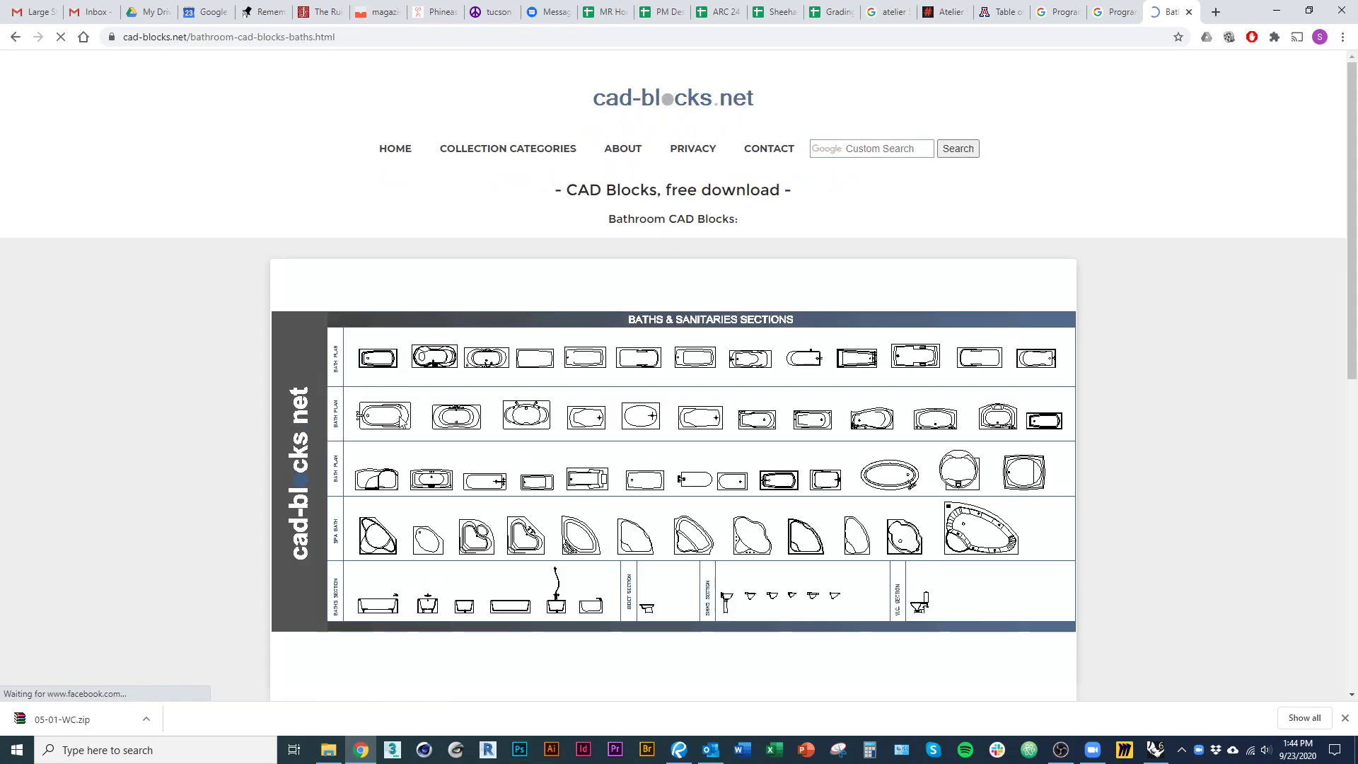
scroll(276, 396, down, 1)
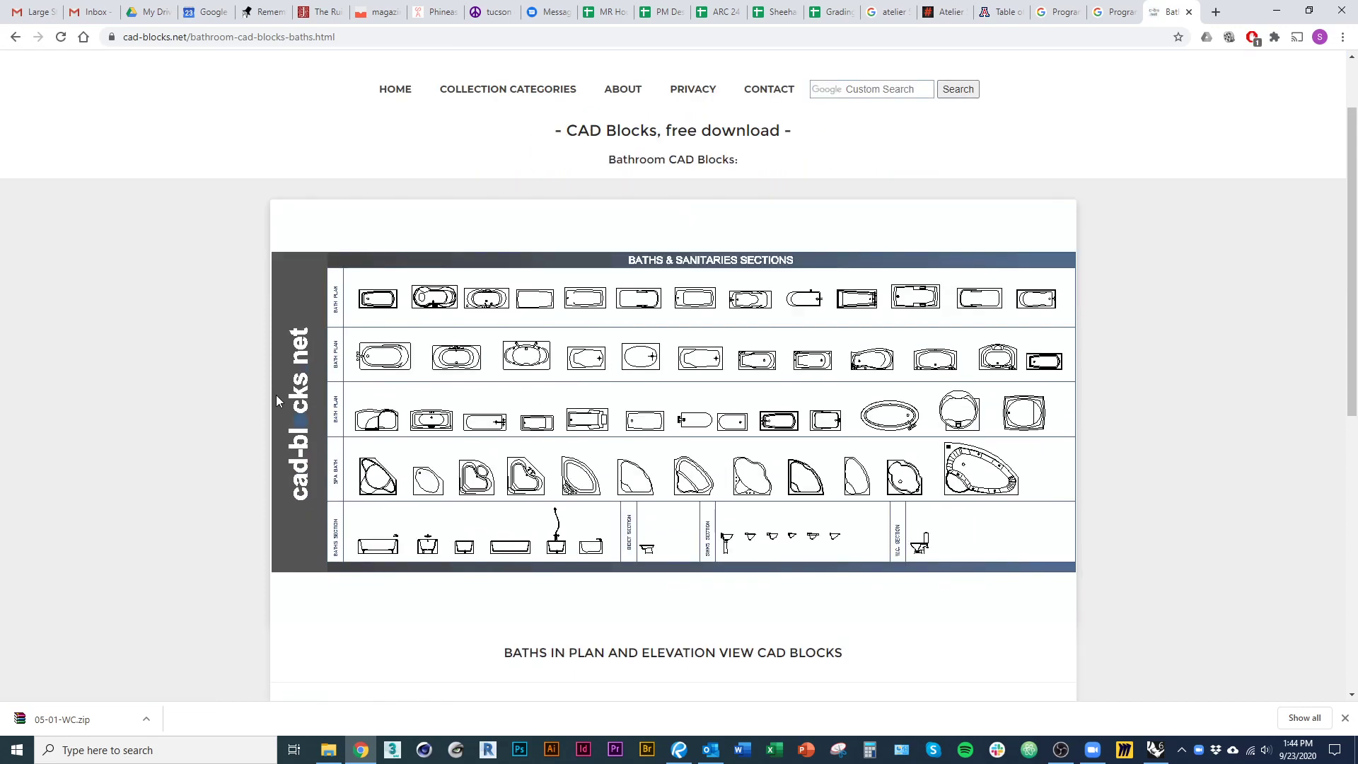
scroll(277, 398, down, 1)
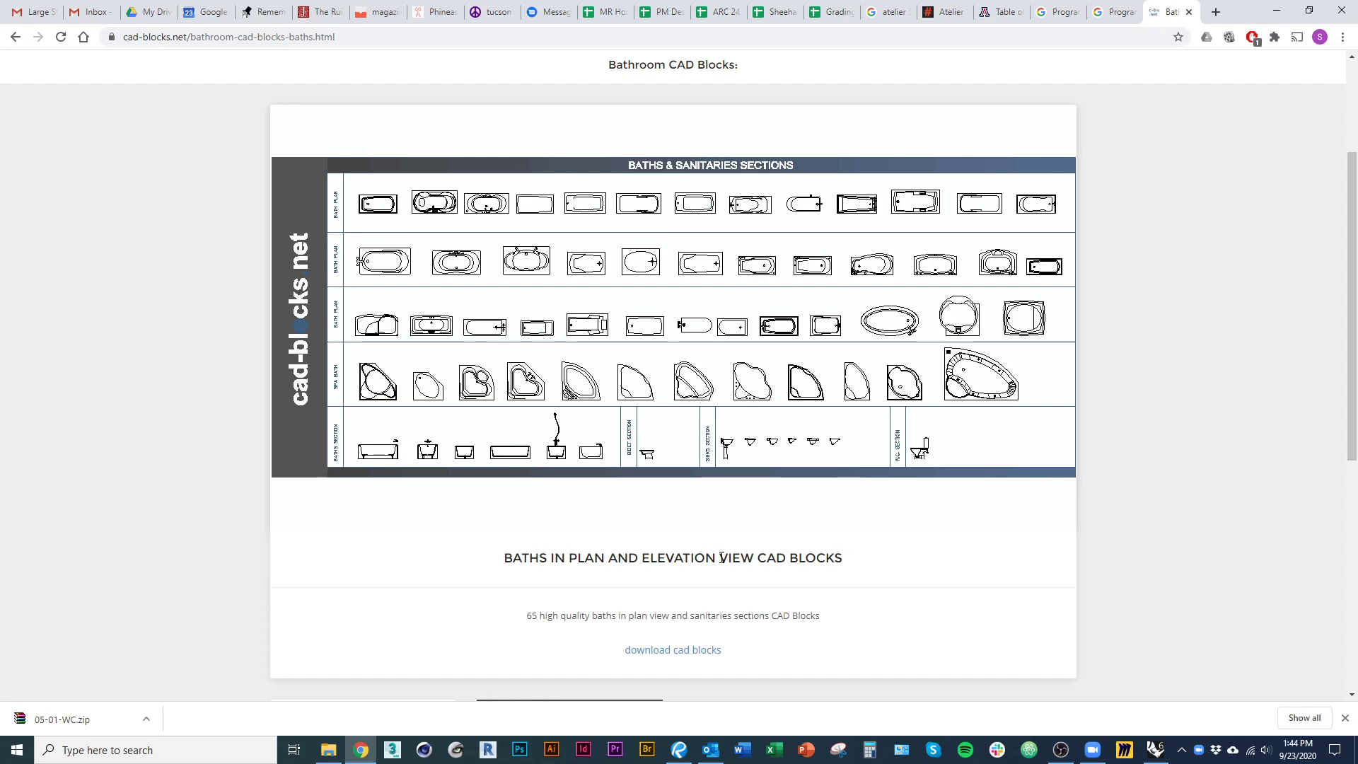
scroll(247, 504, up, 3)
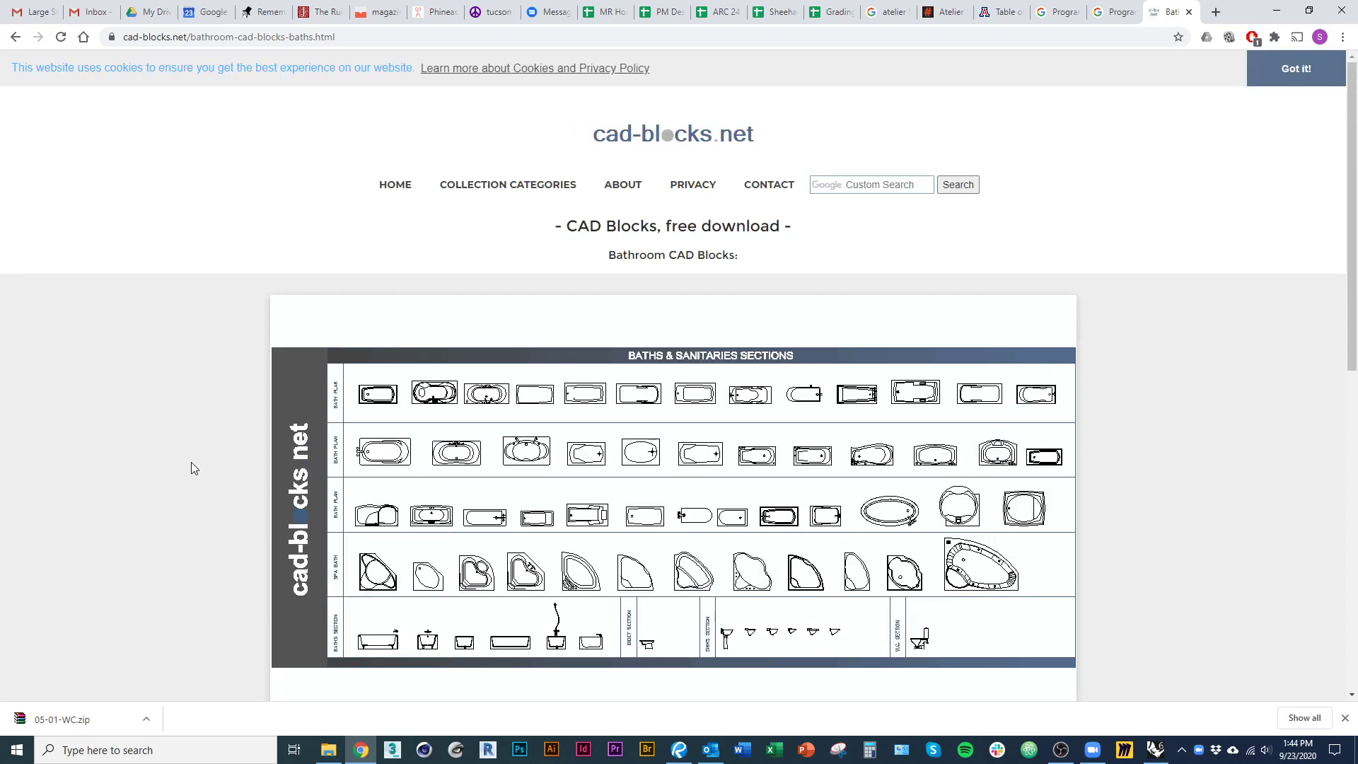
scroll(180, 424, down, 4)
key(alt+Left)
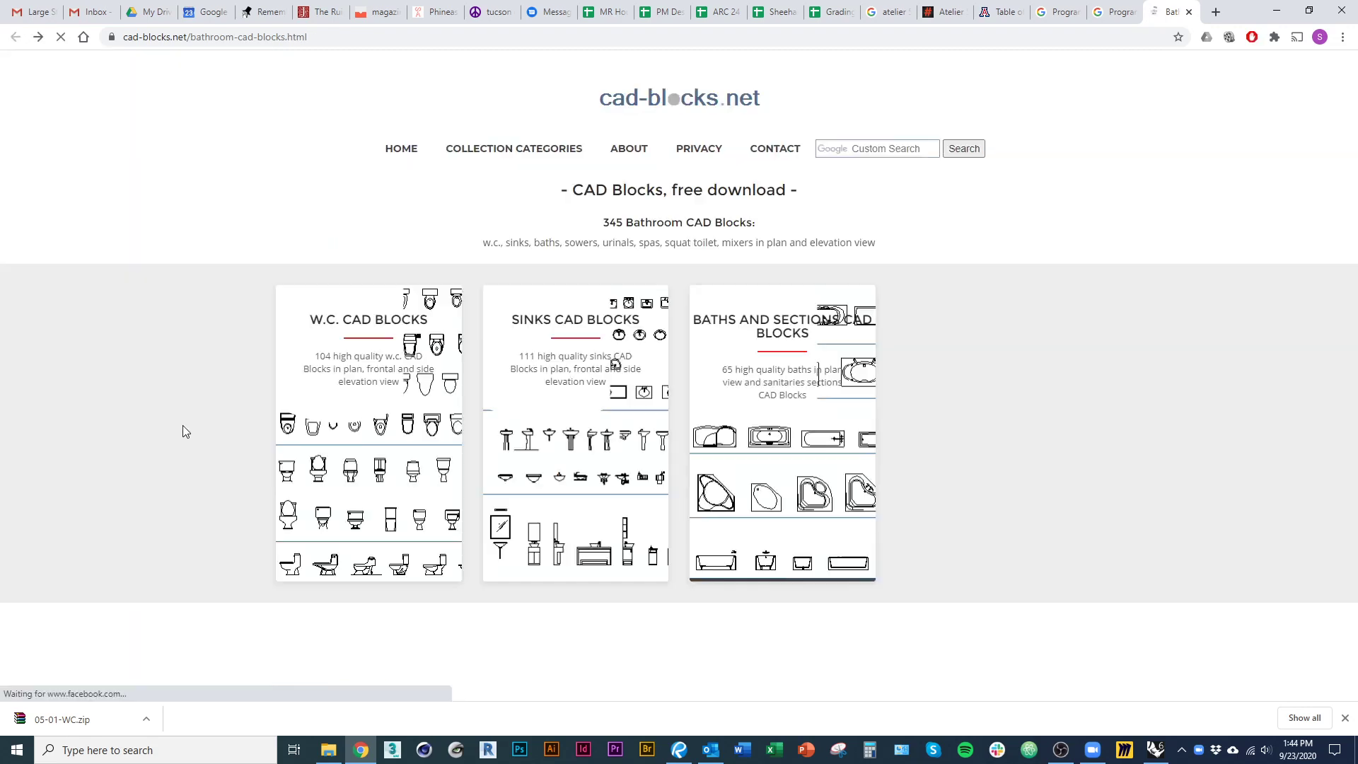
scroll(430, 548, down, 3)
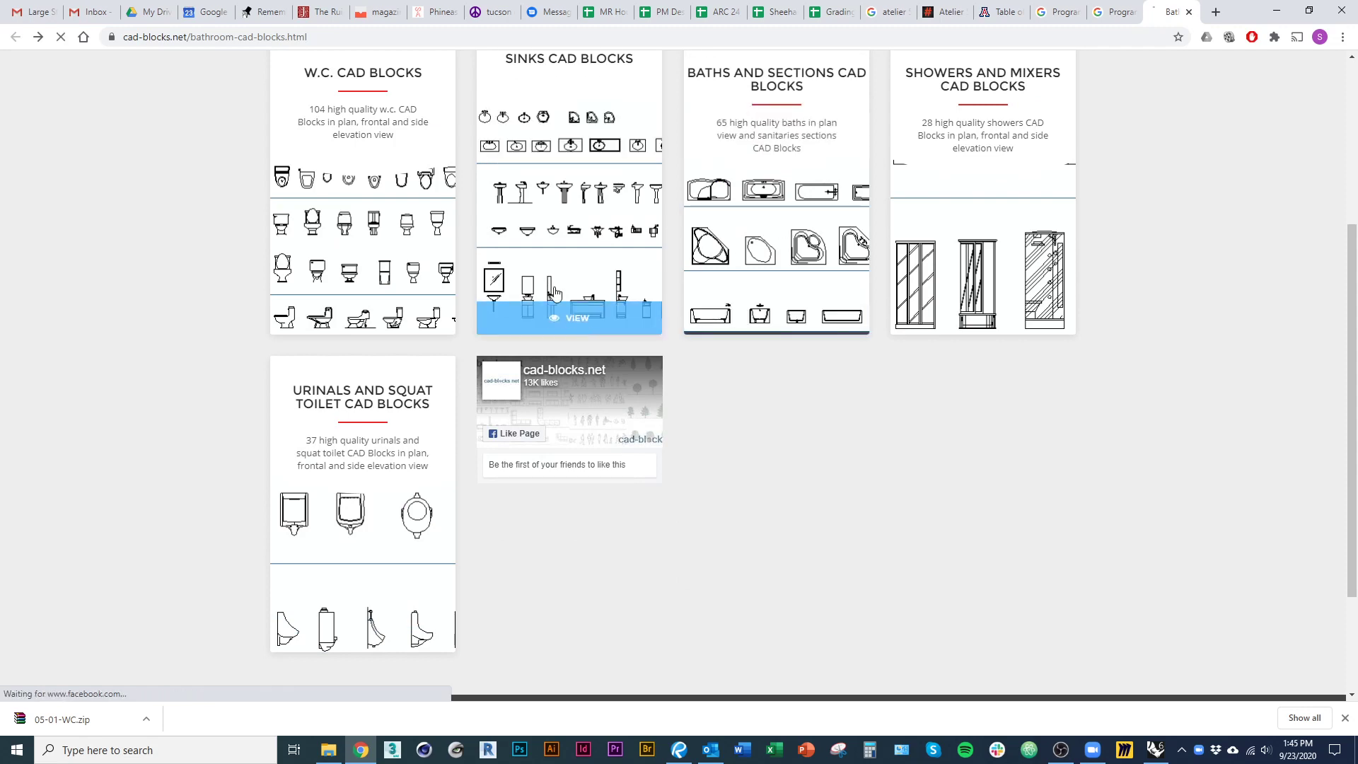
Step: Open the Sinks CAD Blocks collection and download its CAD blocks as 05-02-sinks.zip
click(637, 315)
scroll(538, 620, down, 5)
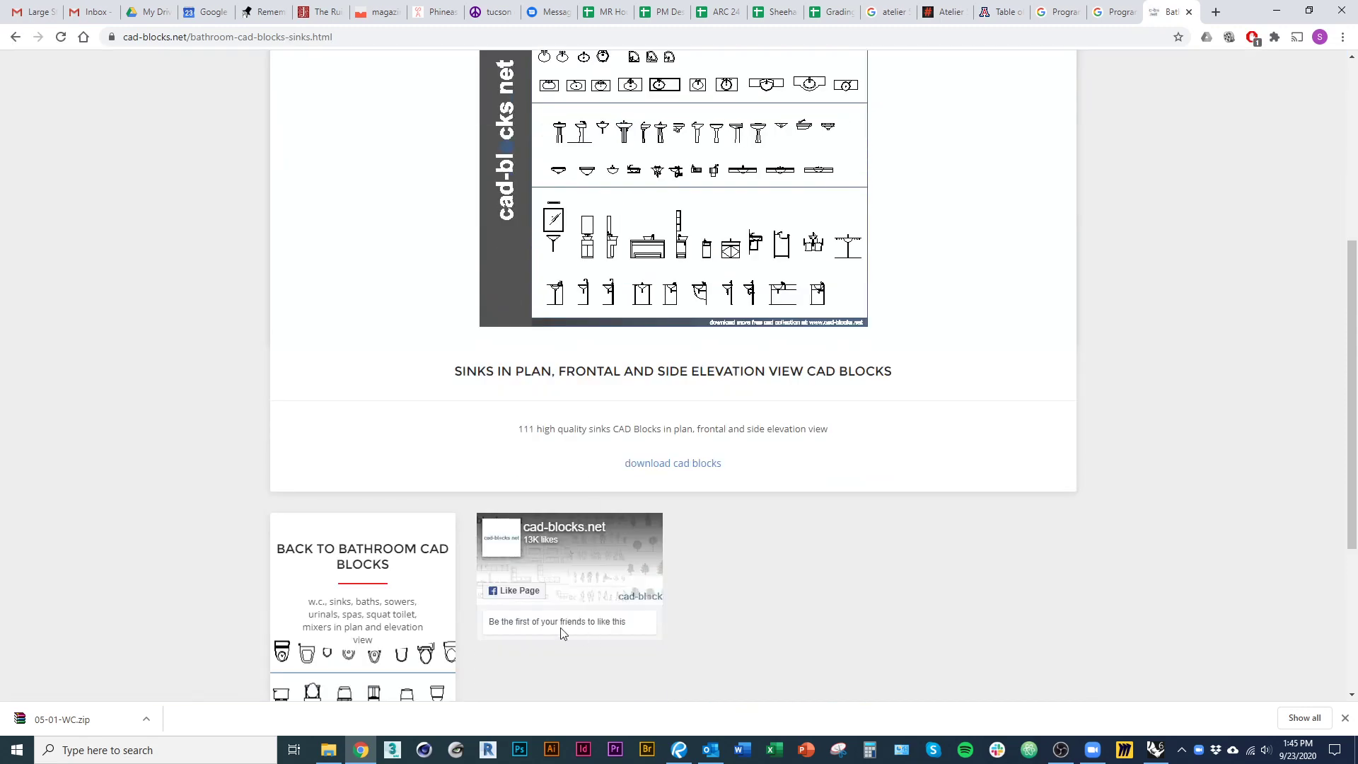
click(677, 463)
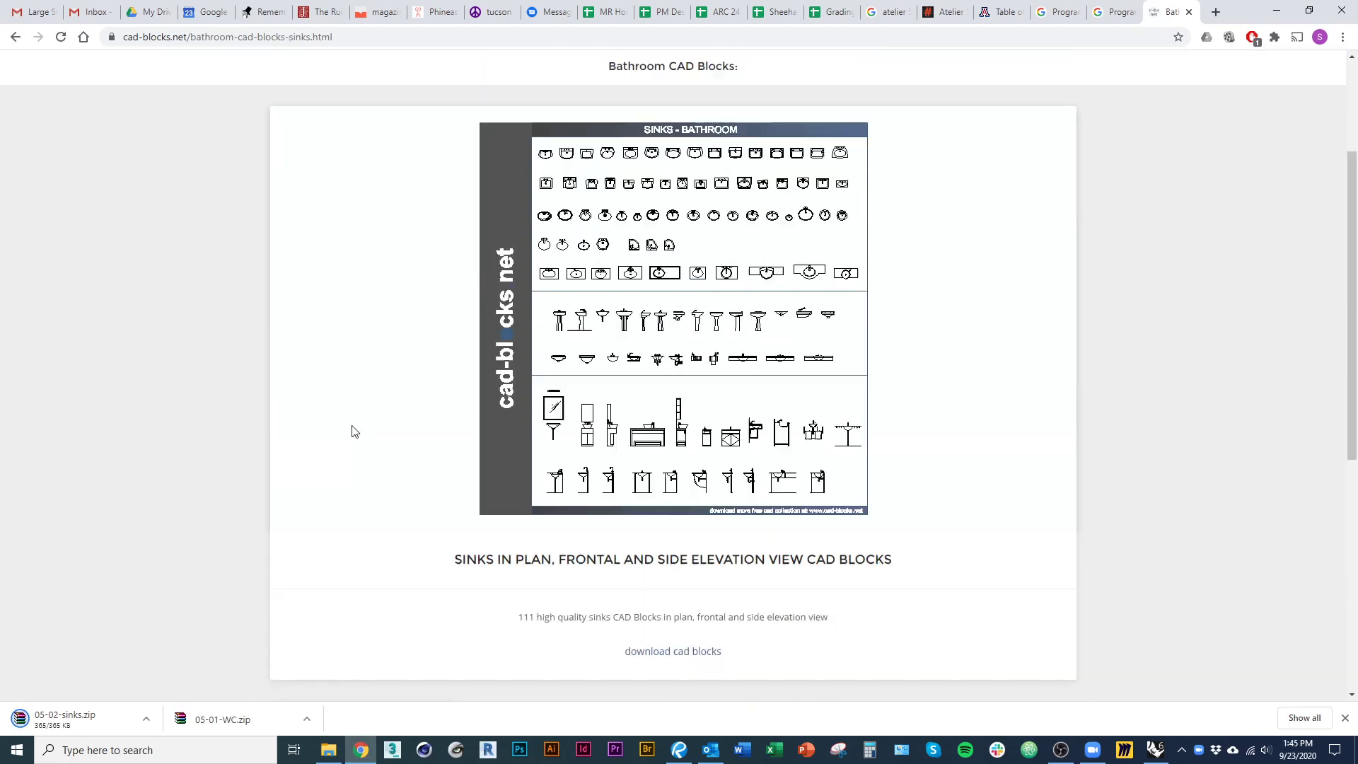
scroll(352, 428, up, 5)
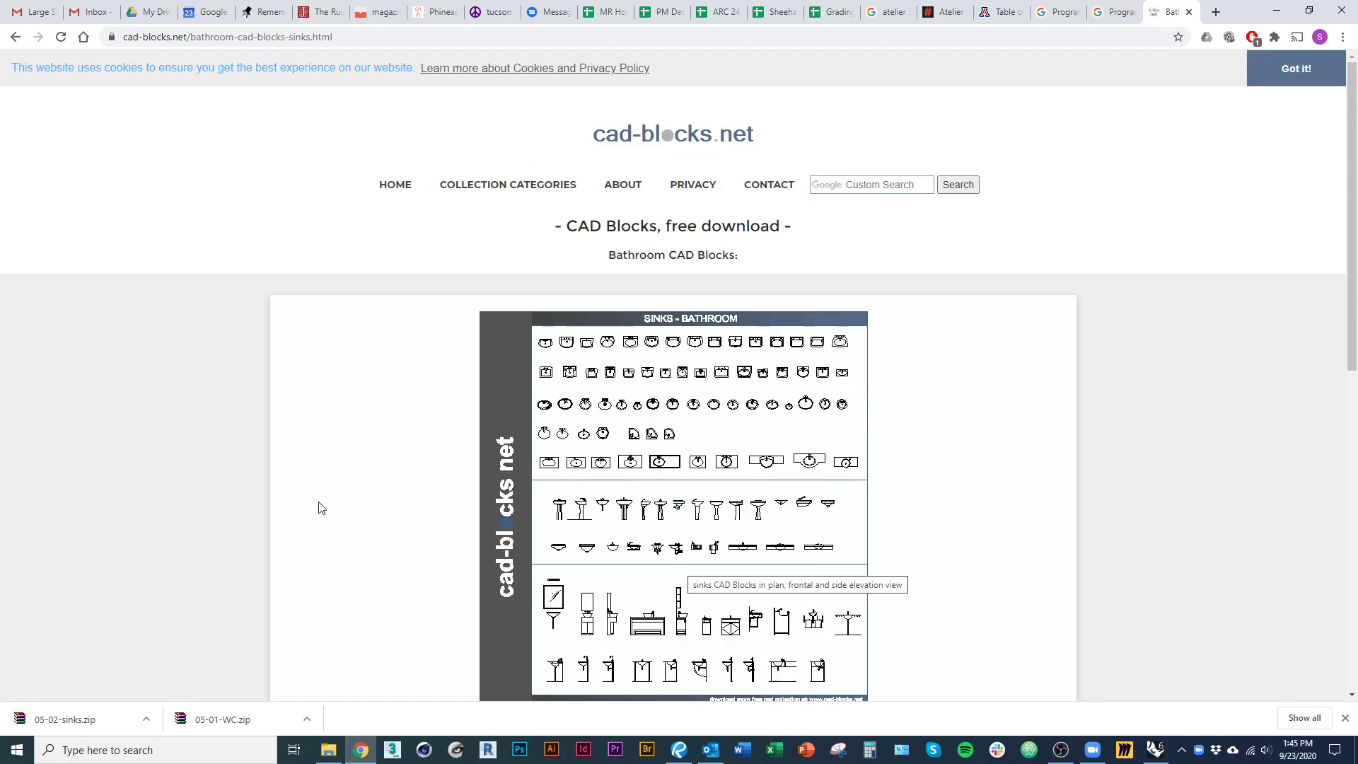
scroll(318, 507, down, 3)
Step: Open the downloaded 05-01-WC.zip archive from its folder and switch to the pavilion model in Rhino
click(146, 719)
click(156, 669)
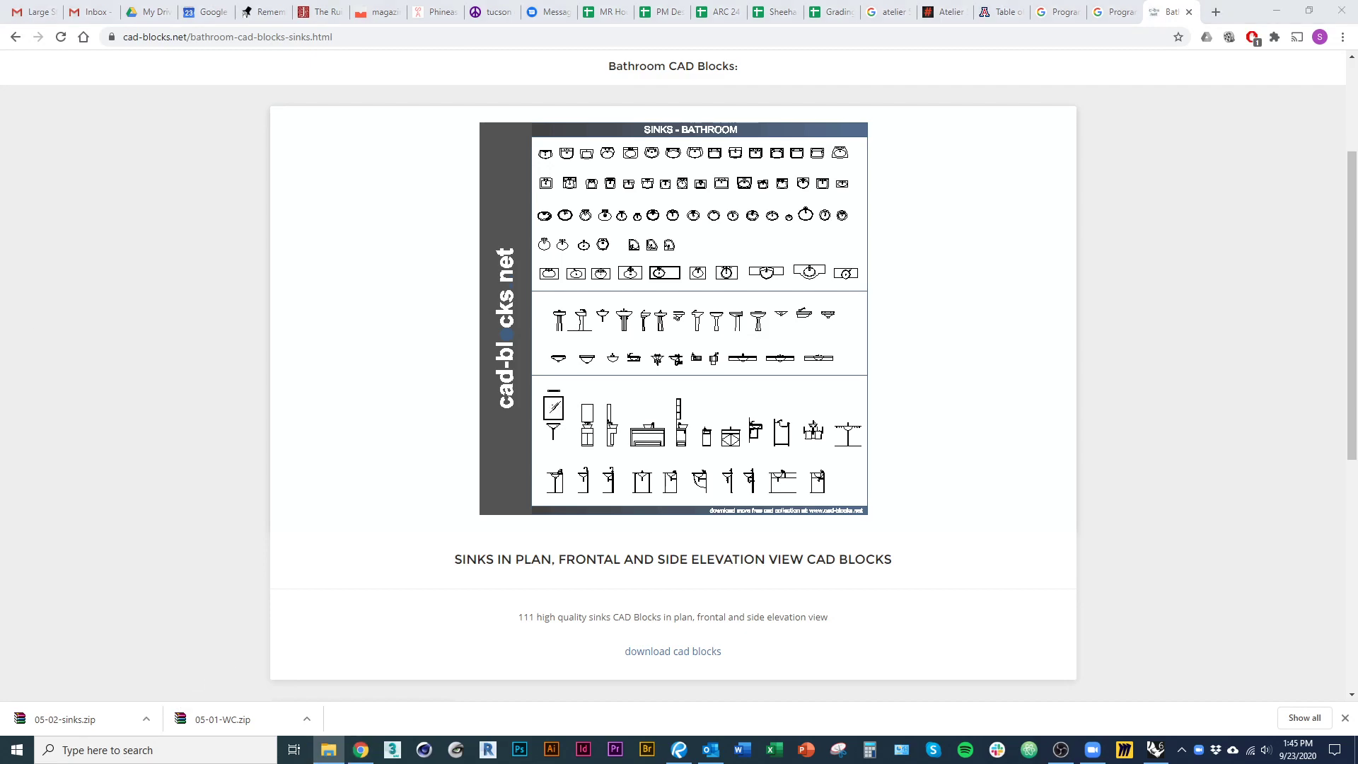
key(alt+Tab)
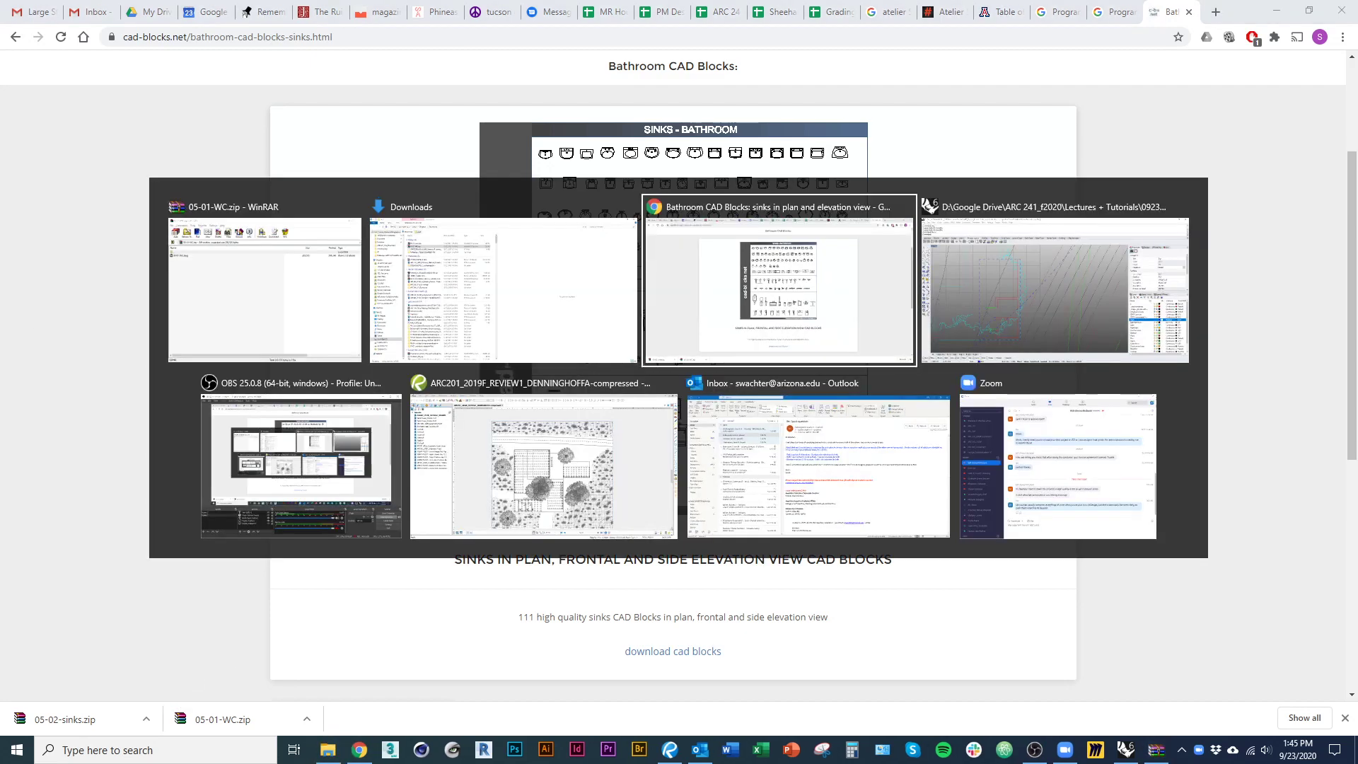
key(alt+Tab)
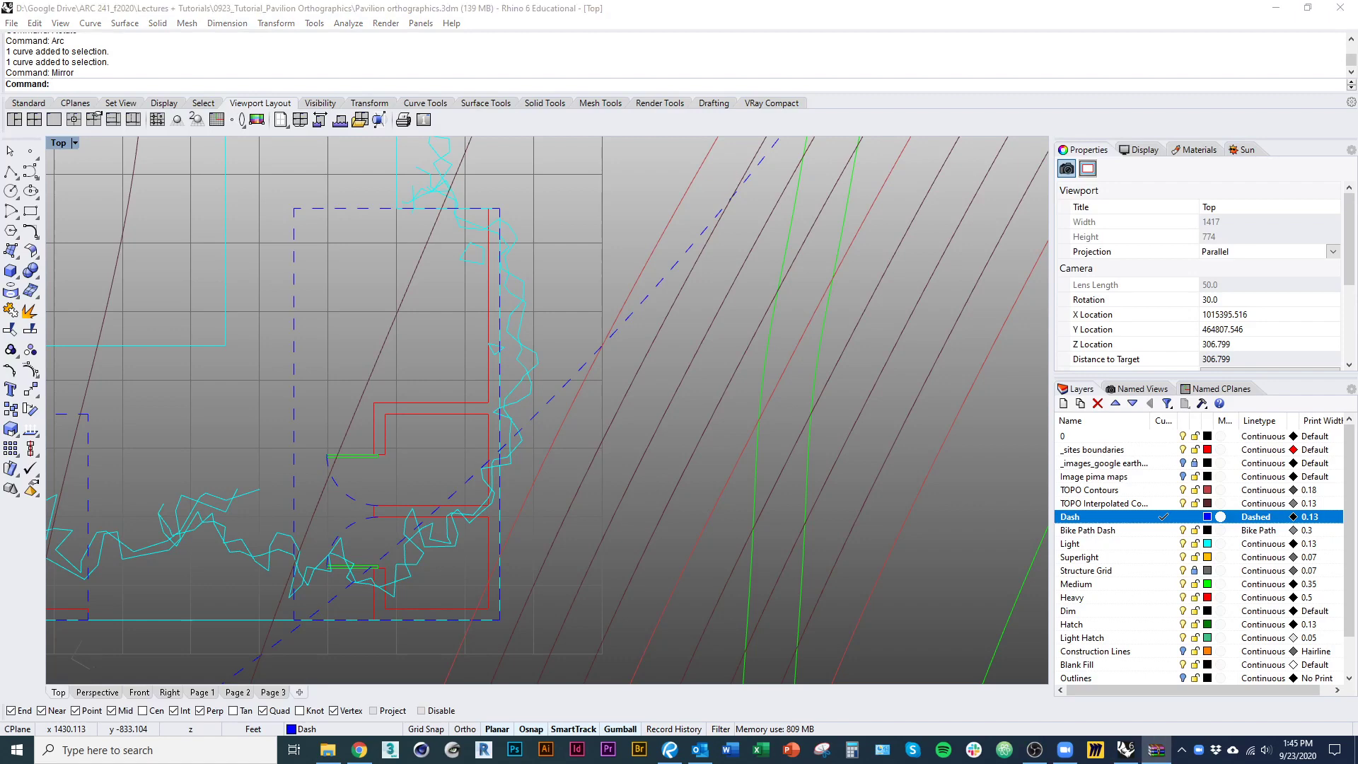
Step: Import 05-01-WC.dwg from the archive into the pavilion model with the Import file option
drag(345, 413, 349, 336)
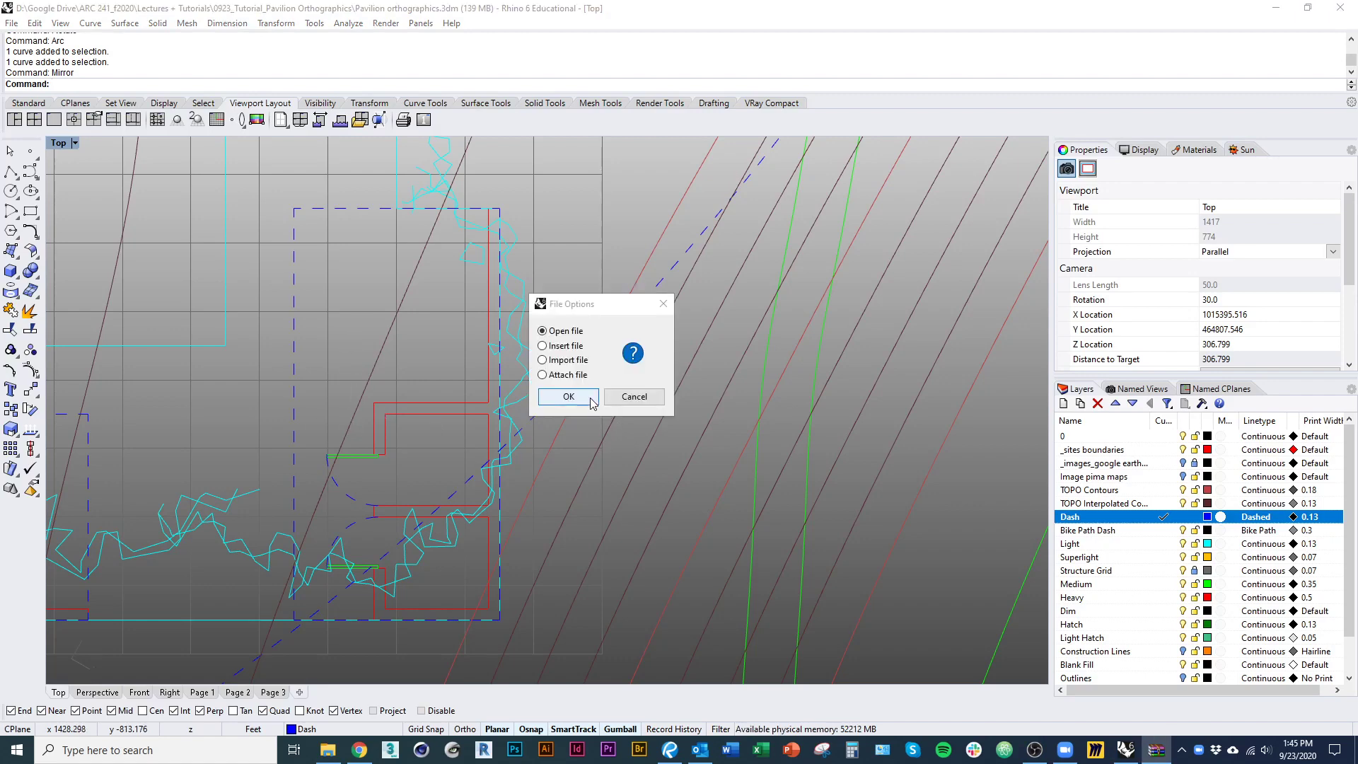
click(575, 361)
click(576, 395)
click(599, 498)
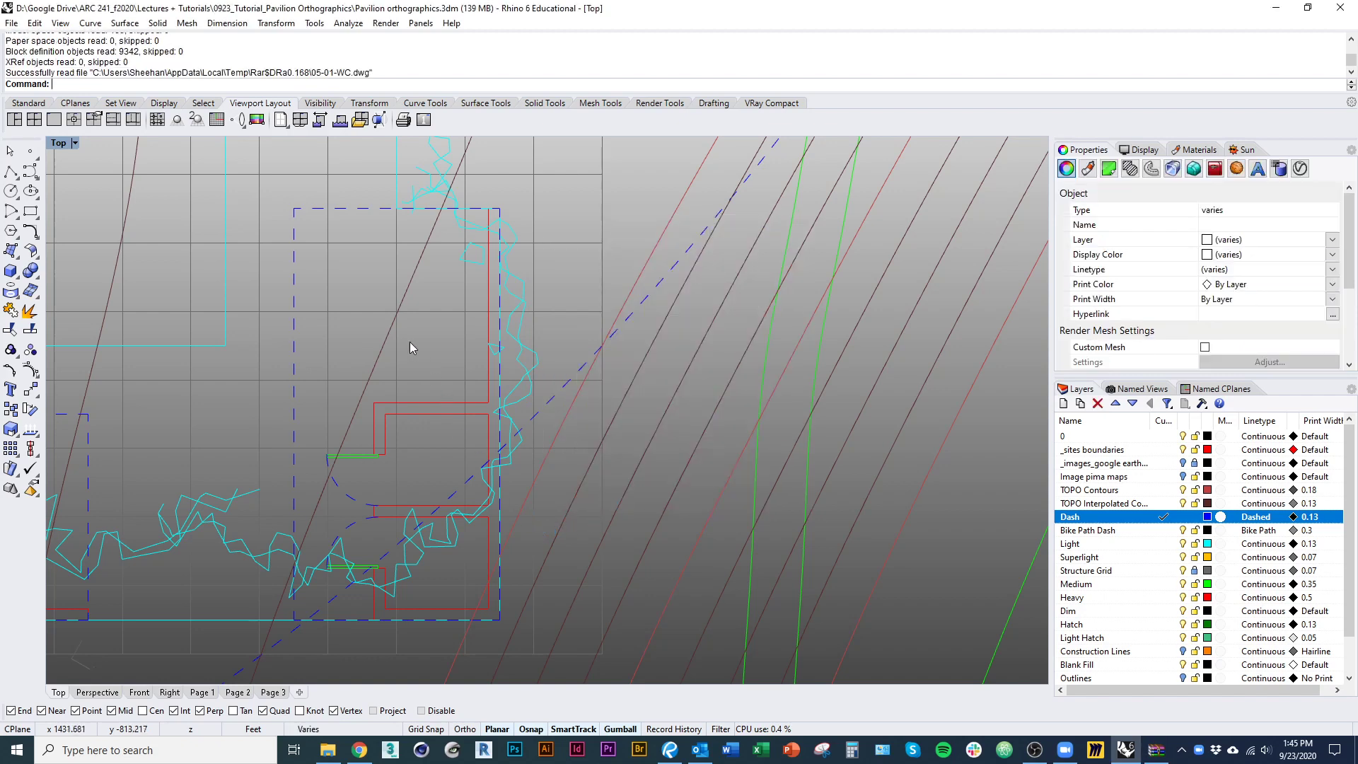
Step: Zoom all viewports to the imported W.C. block sheet to examine it
text(zsa)
key(Return)
scroll(508, 348, down, 7)
right_drag(510, 417, 472, 429)
scroll(543, 441, up, 4)
scroll(546, 442, up, 1)
key(Return)
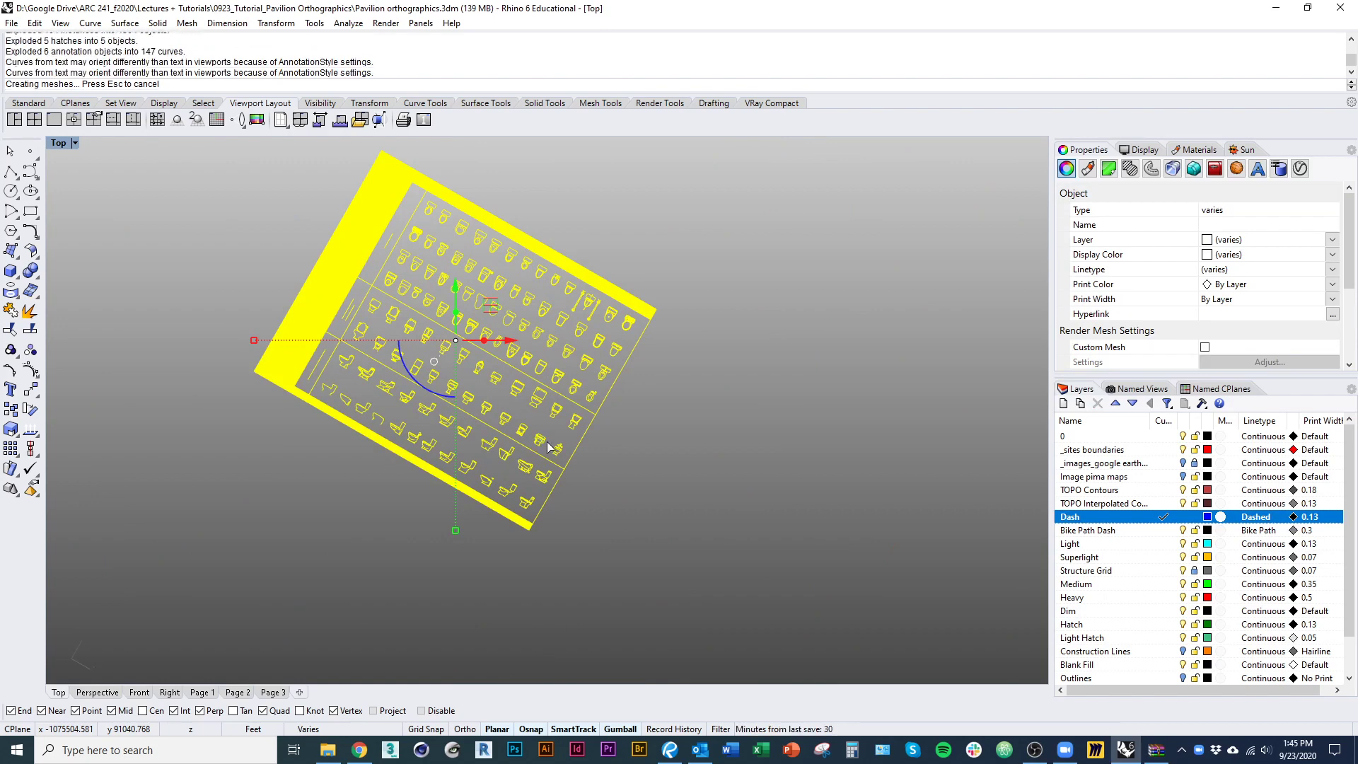
key(ctrl+z)
click(353, 526)
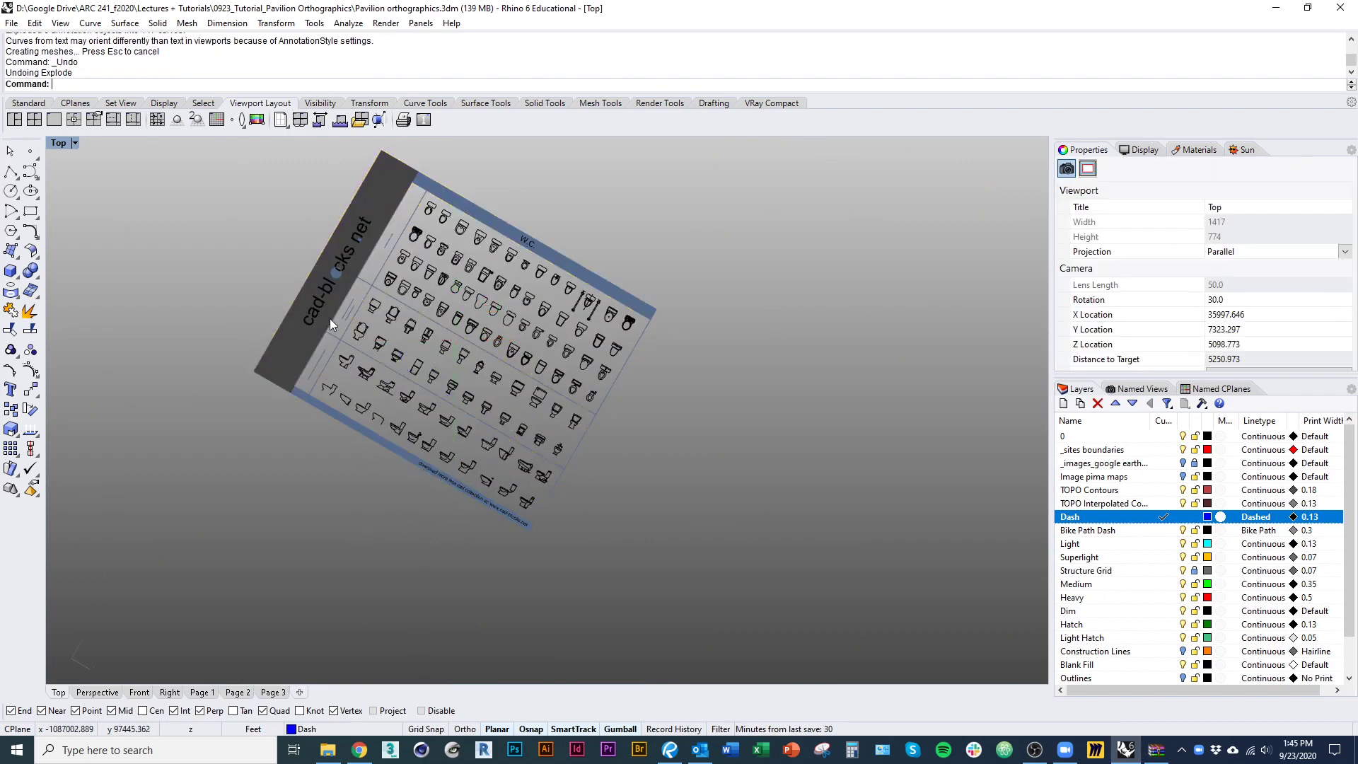
Step: Delete the dark grey hatch behind the cad-blocks.net title band of the imported sheet
click(329, 307)
text(D)
key(Return)
text(D)
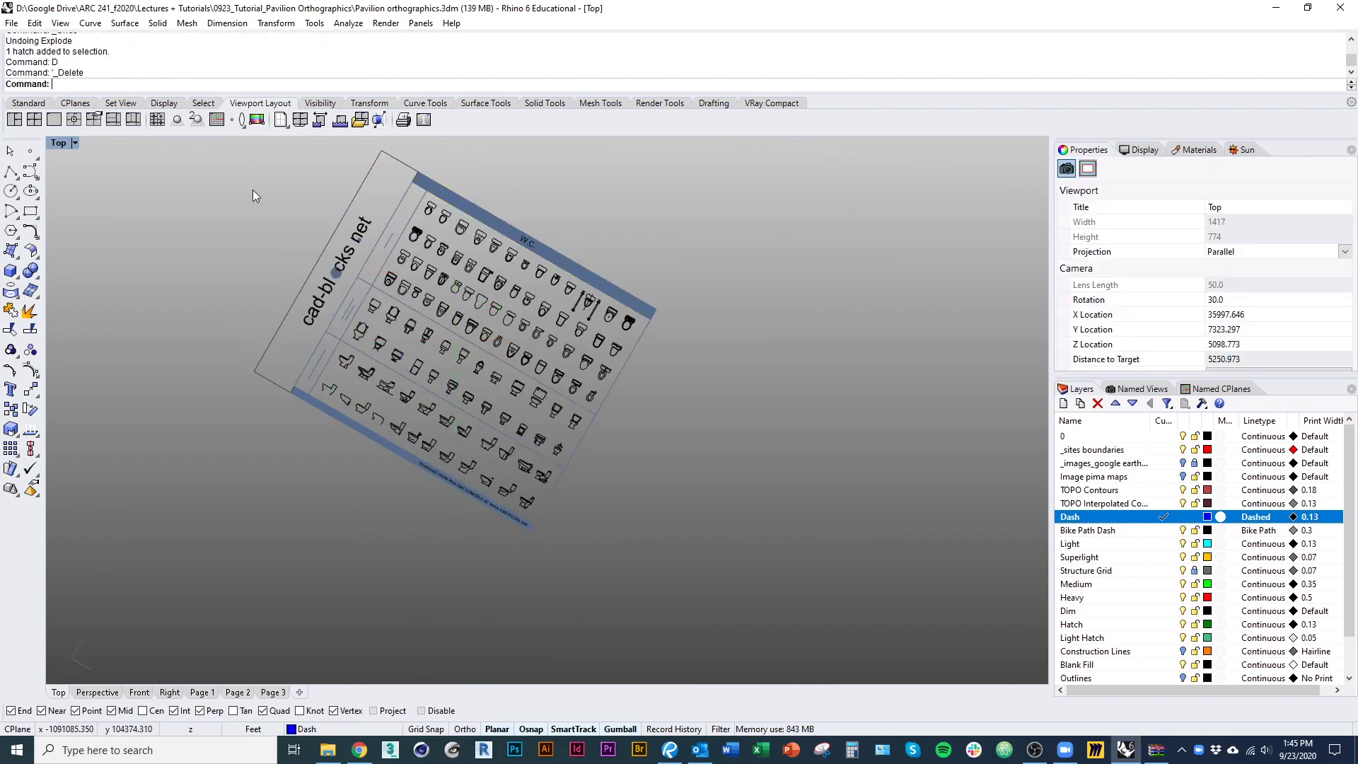
Step: Delete the whole imported W.C. sheet except the second toilet block in its top row
right_drag(341, 189, 341, 247)
scroll(340, 247, down, 3)
drag(251, 183, 702, 563)
scroll(452, 337, up, 10)
right_drag(529, 430, 511, 421)
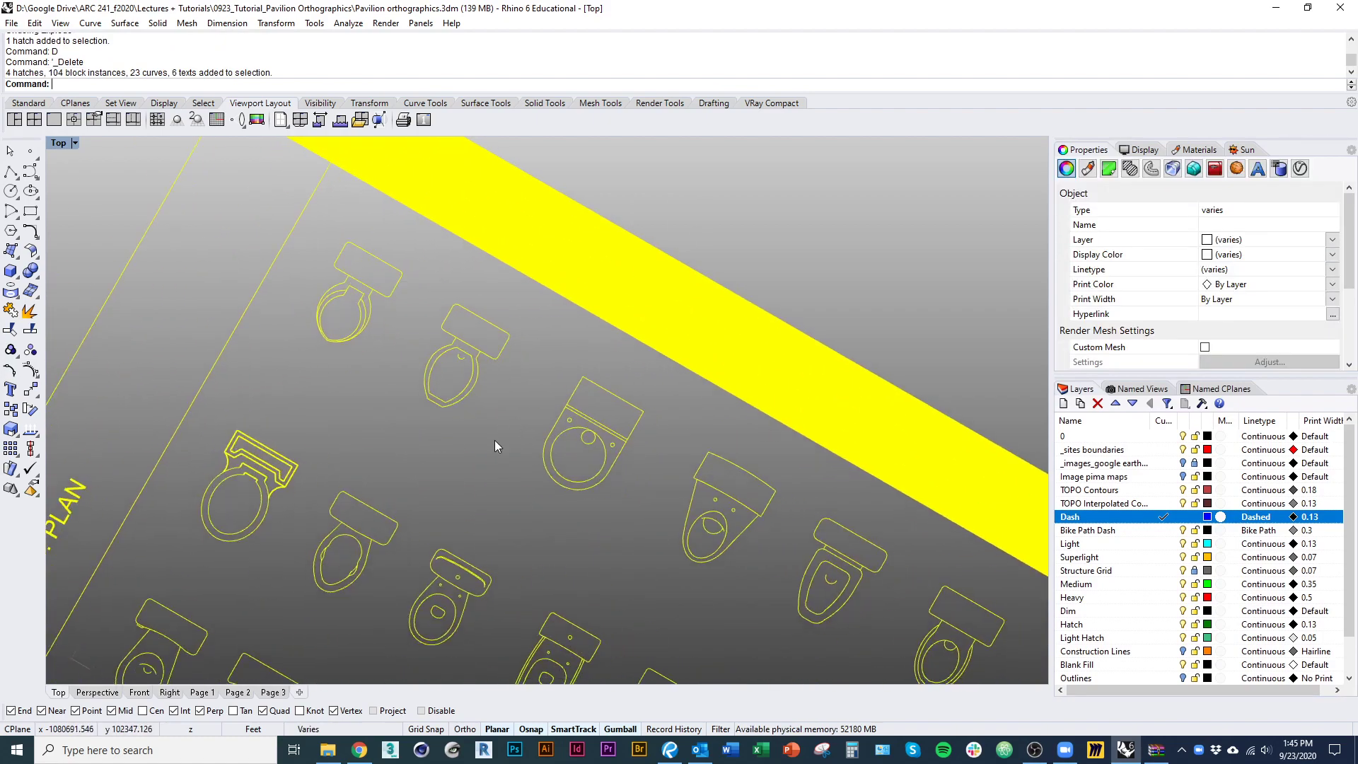
ctrl+drag(416, 308, 416, 308)
scroll(424, 396, down, 3)
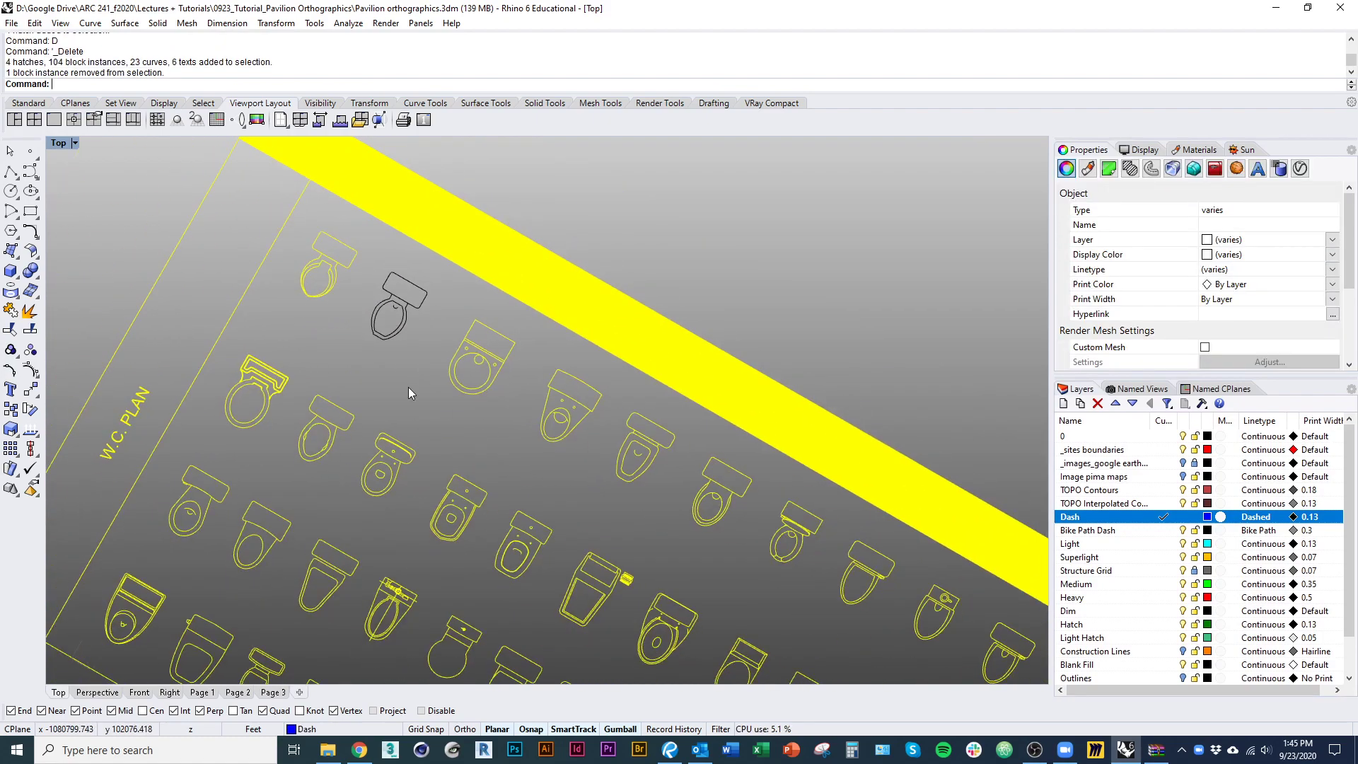
text(d)
key(Return)
click(437, 373)
right_drag(530, 425, 460, 462)
text(m)
key(Return)
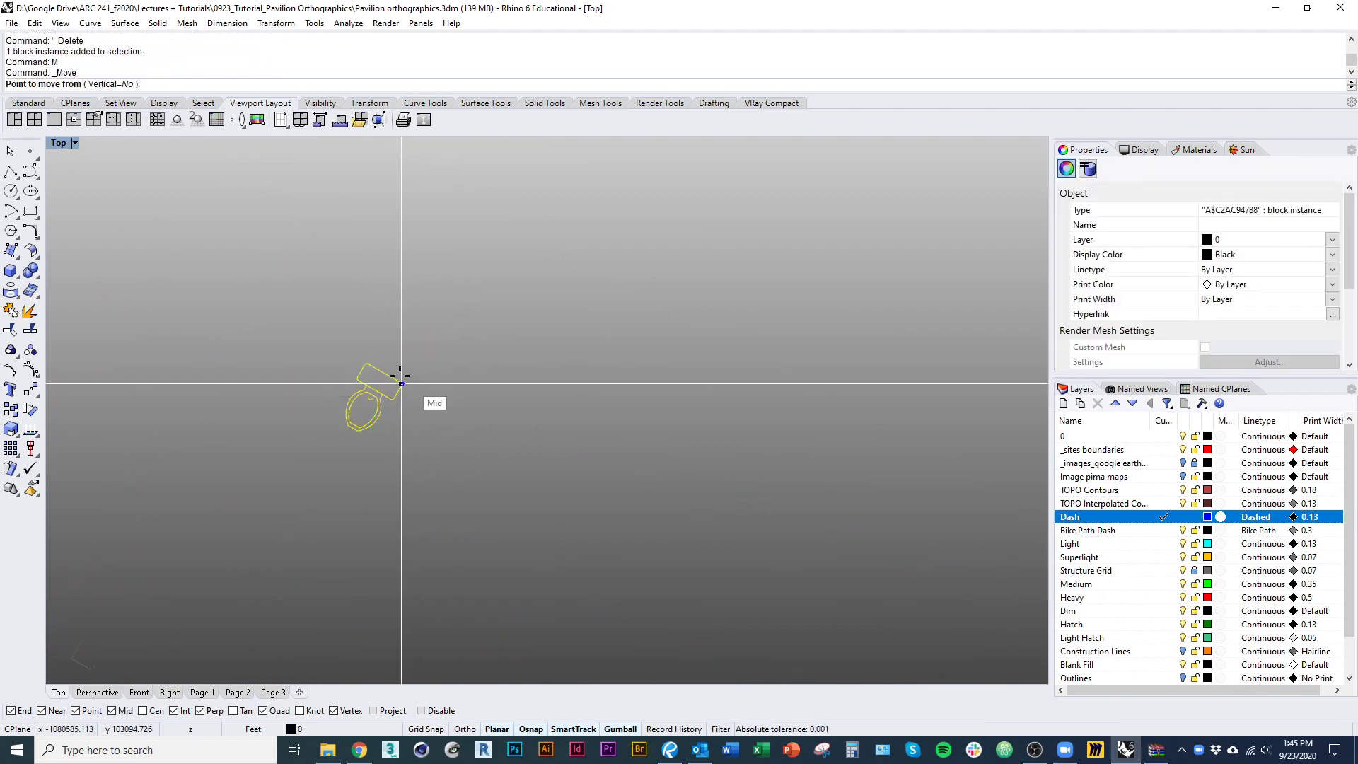
key(Escape)
key(Escape)
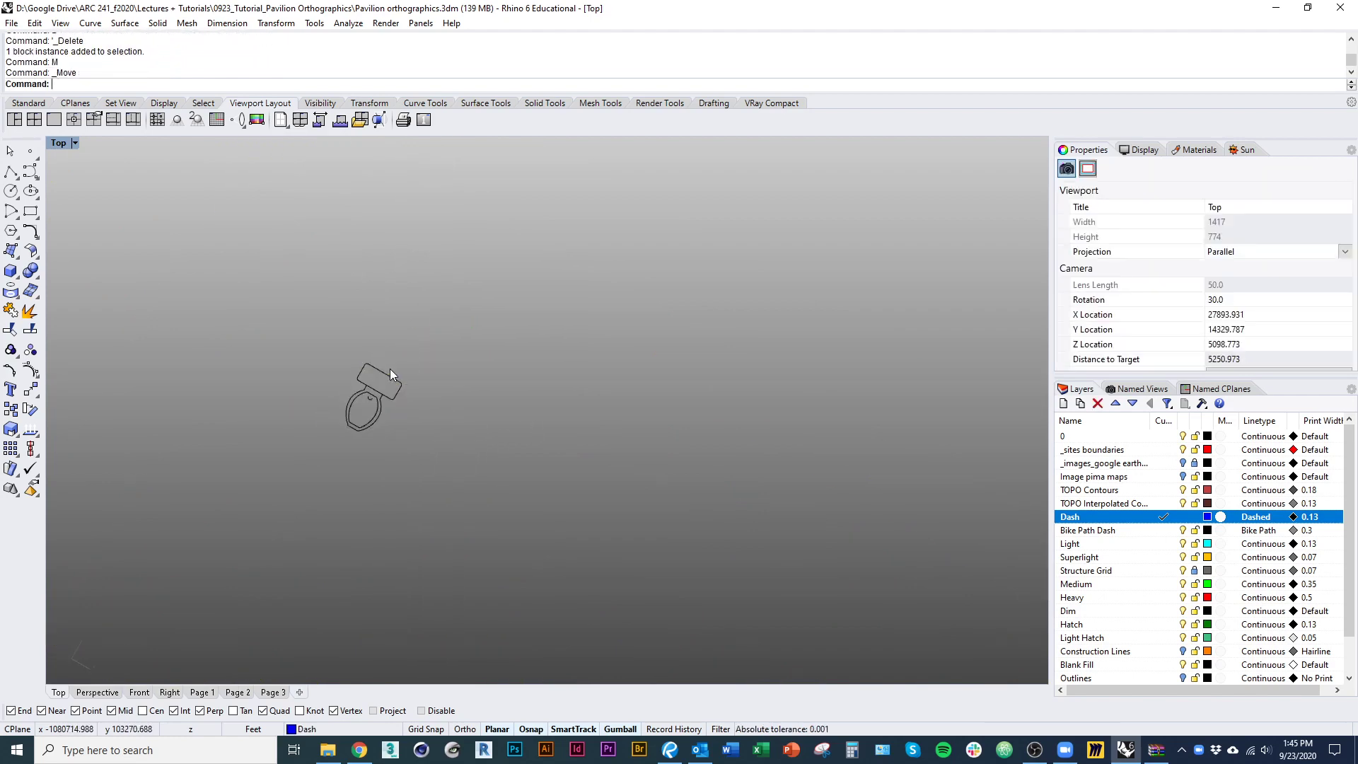
Step: Open the remaining toilet block with BlockEdit and put its curves on the Light layer
click(390, 381)
drag(390, 380, 434, 395)
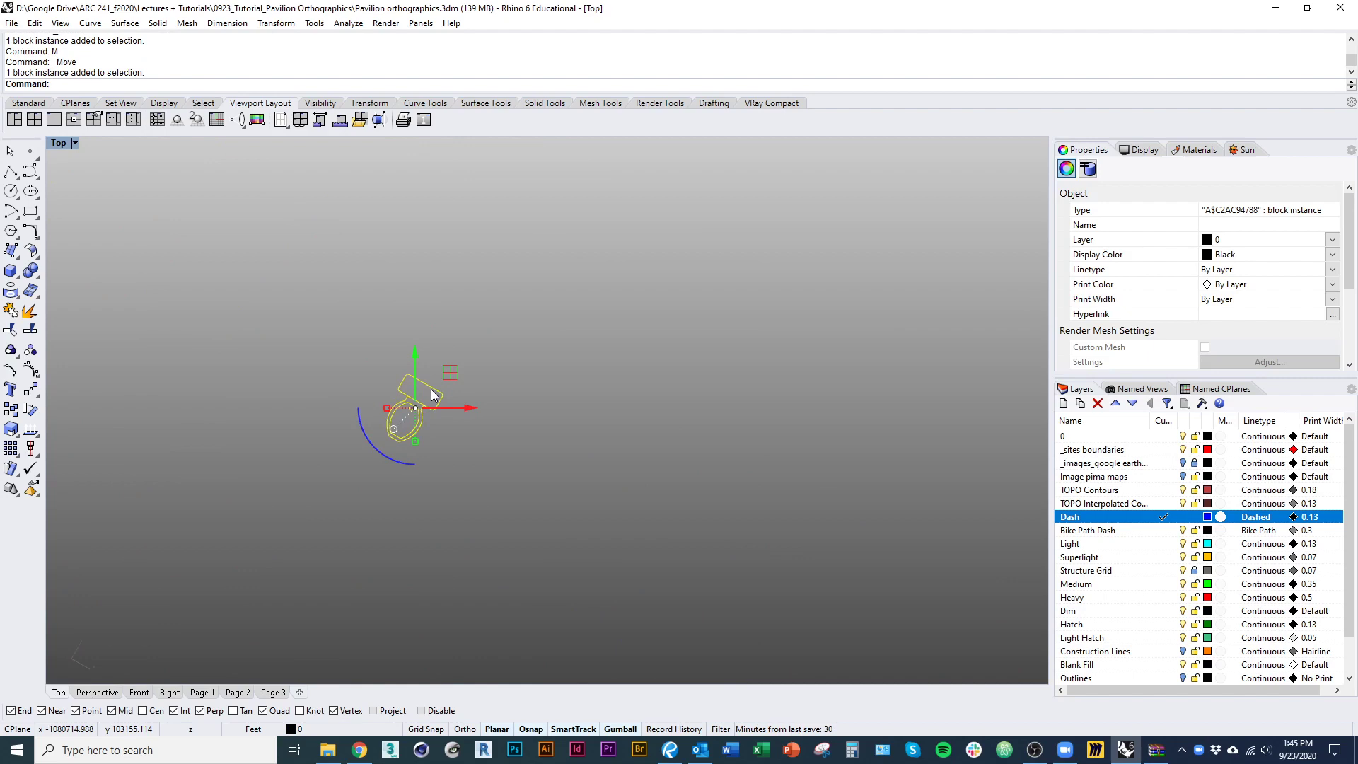
text(blockEdit)
key(Return)
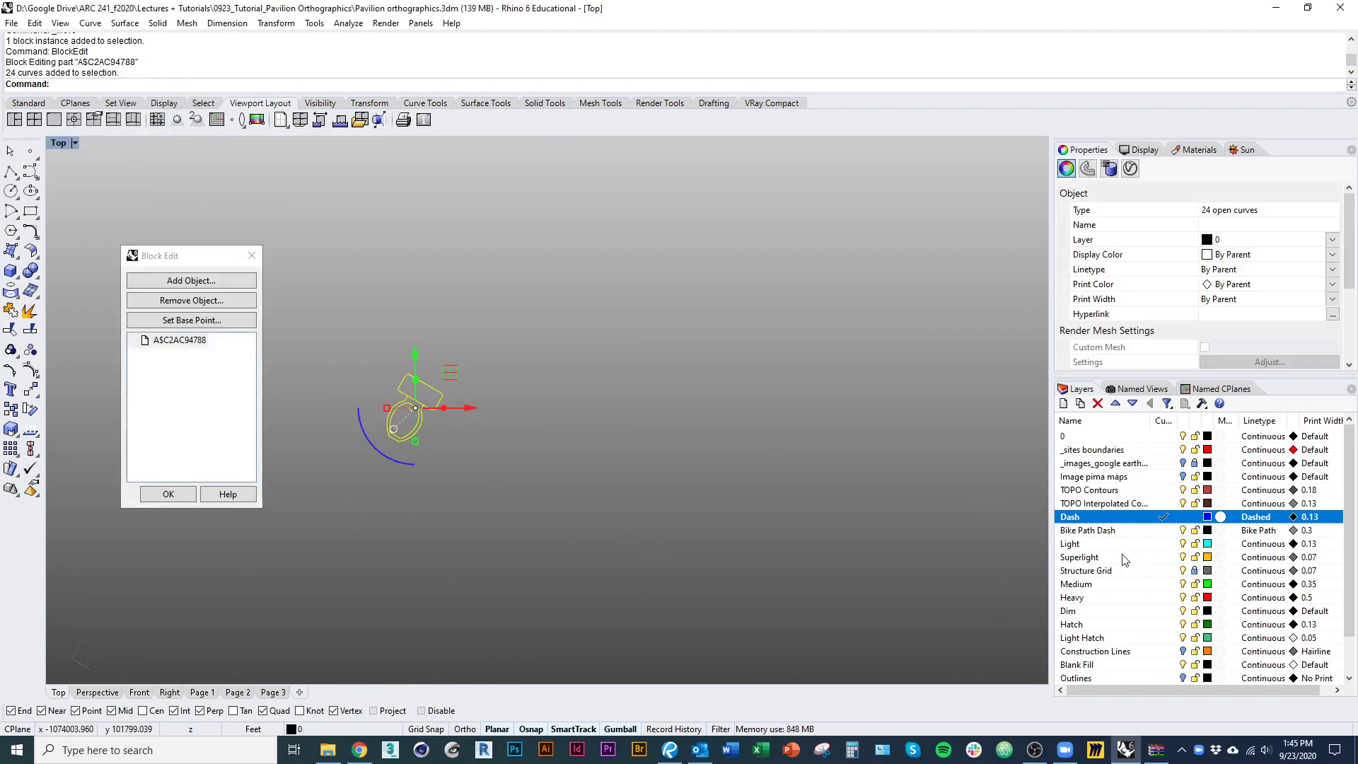
right_click(1123, 551)
click(1174, 488)
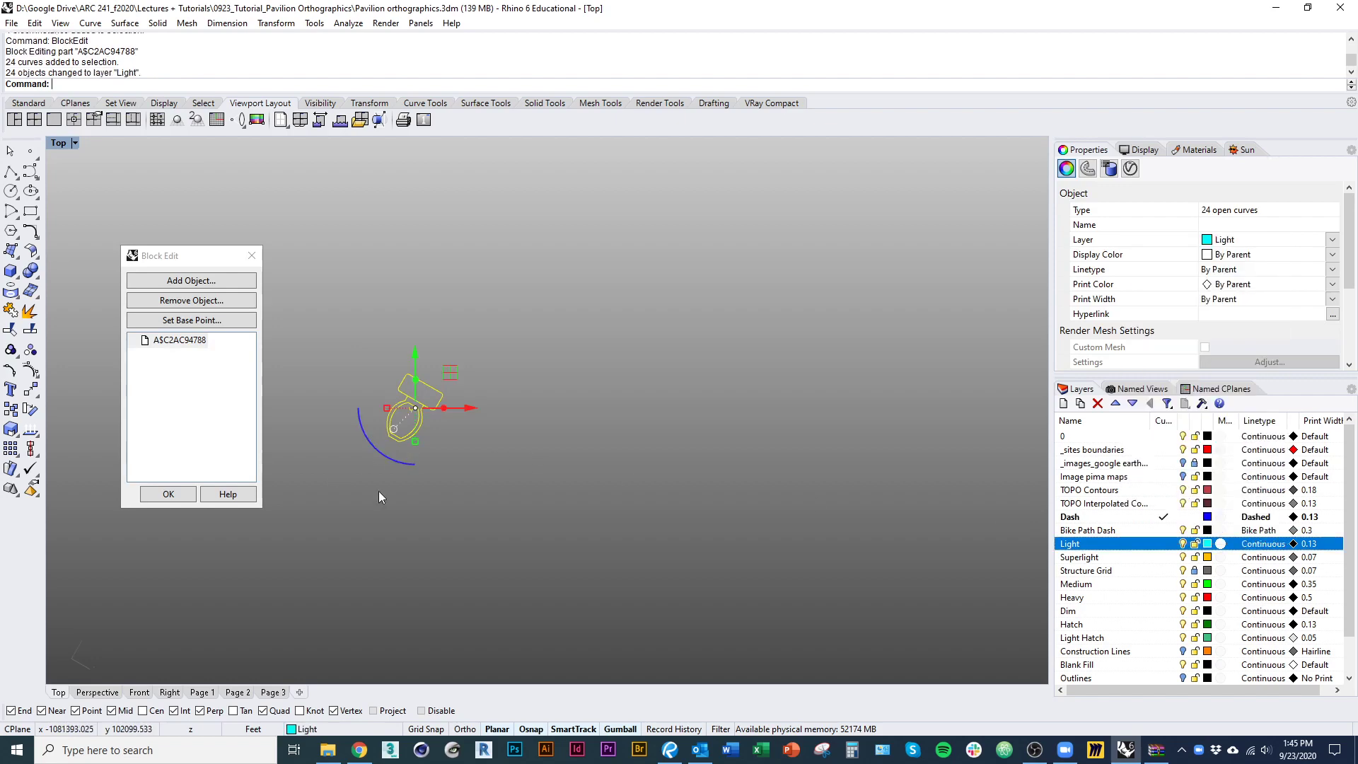
Step: Set the toilet curves' display color, linetype, print color and print width to By Layer, and finish the block edit
click(1332, 255)
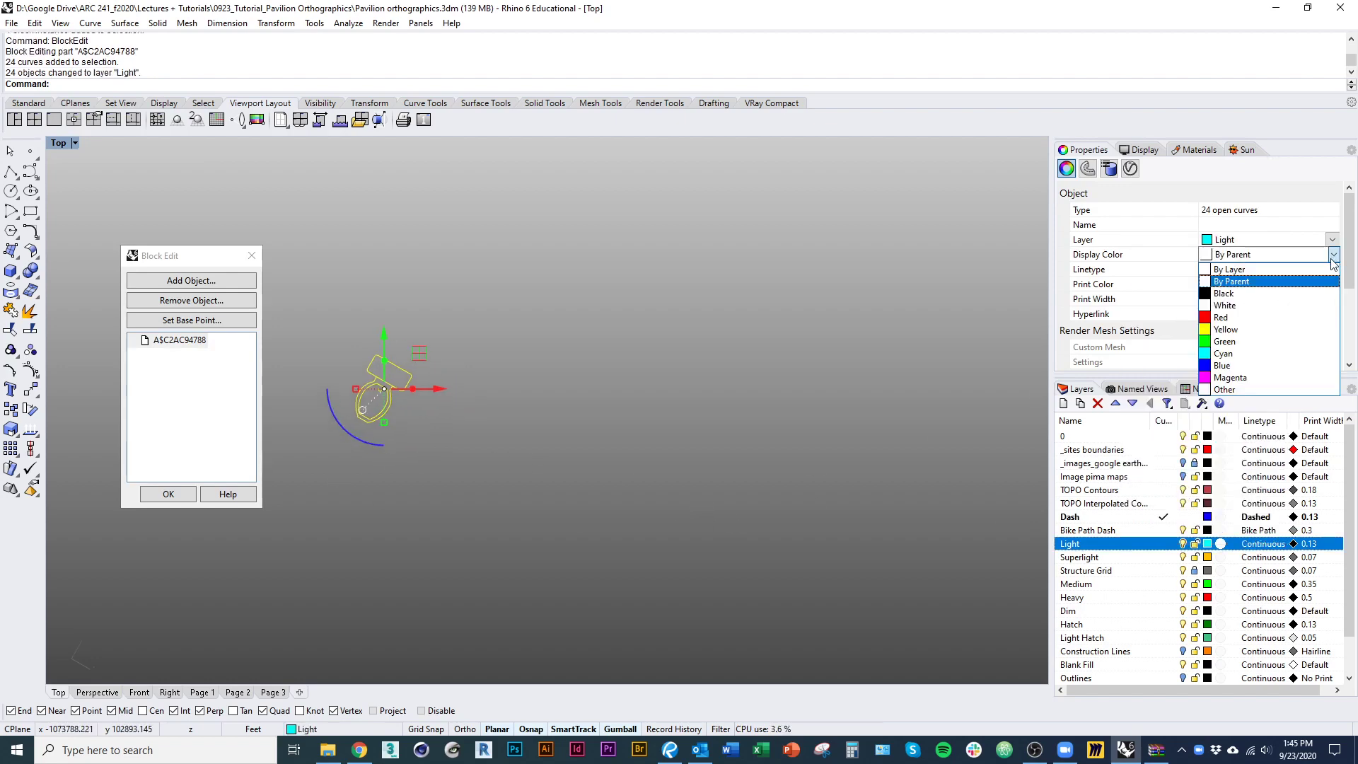
click(1331, 268)
click(1333, 269)
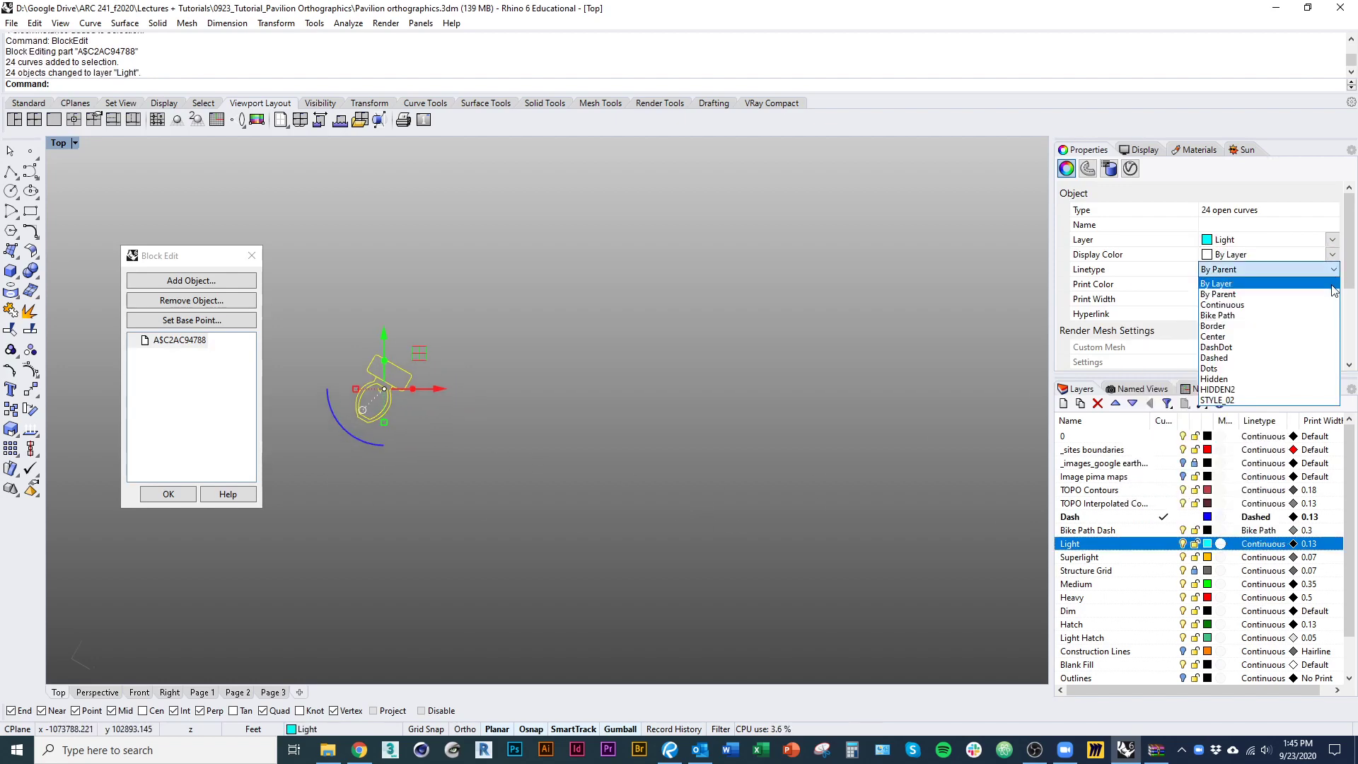
click(1333, 282)
click(1333, 284)
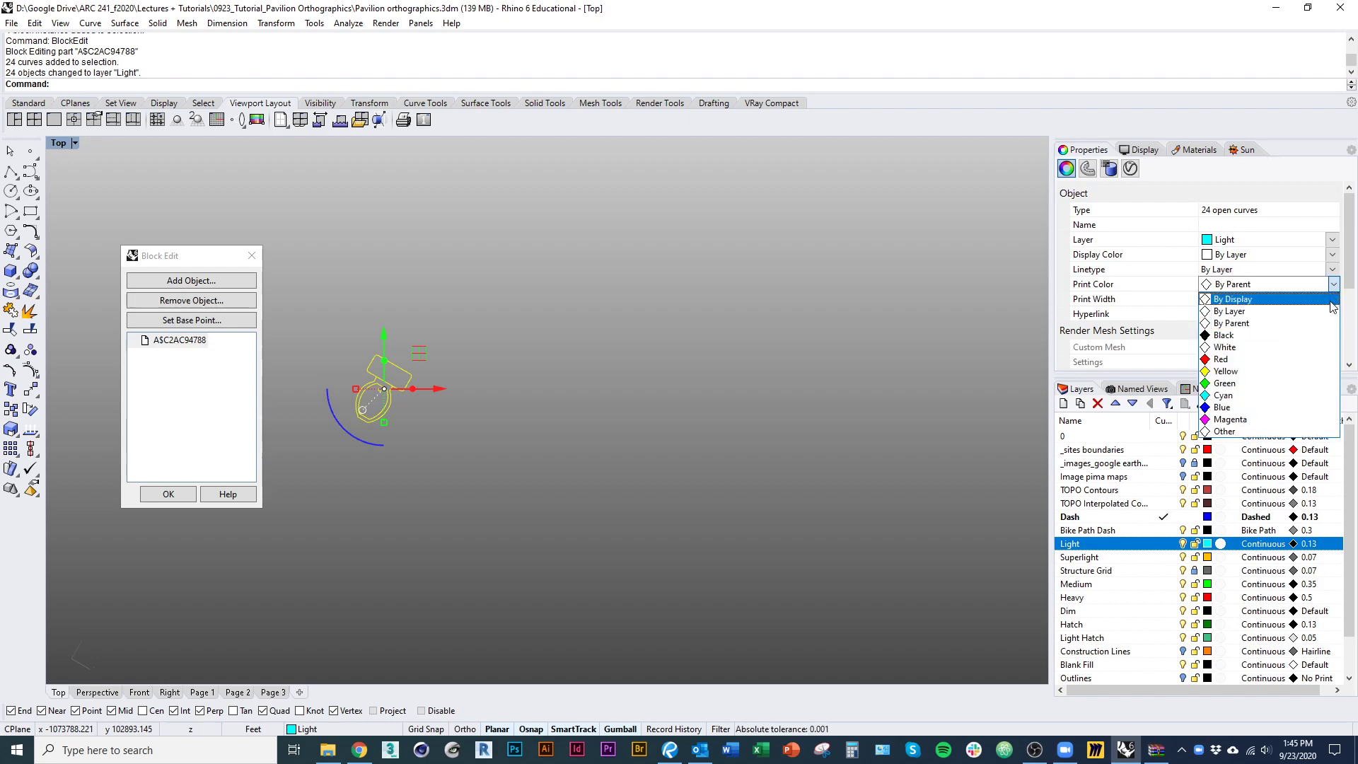
click(1332, 311)
click(1333, 299)
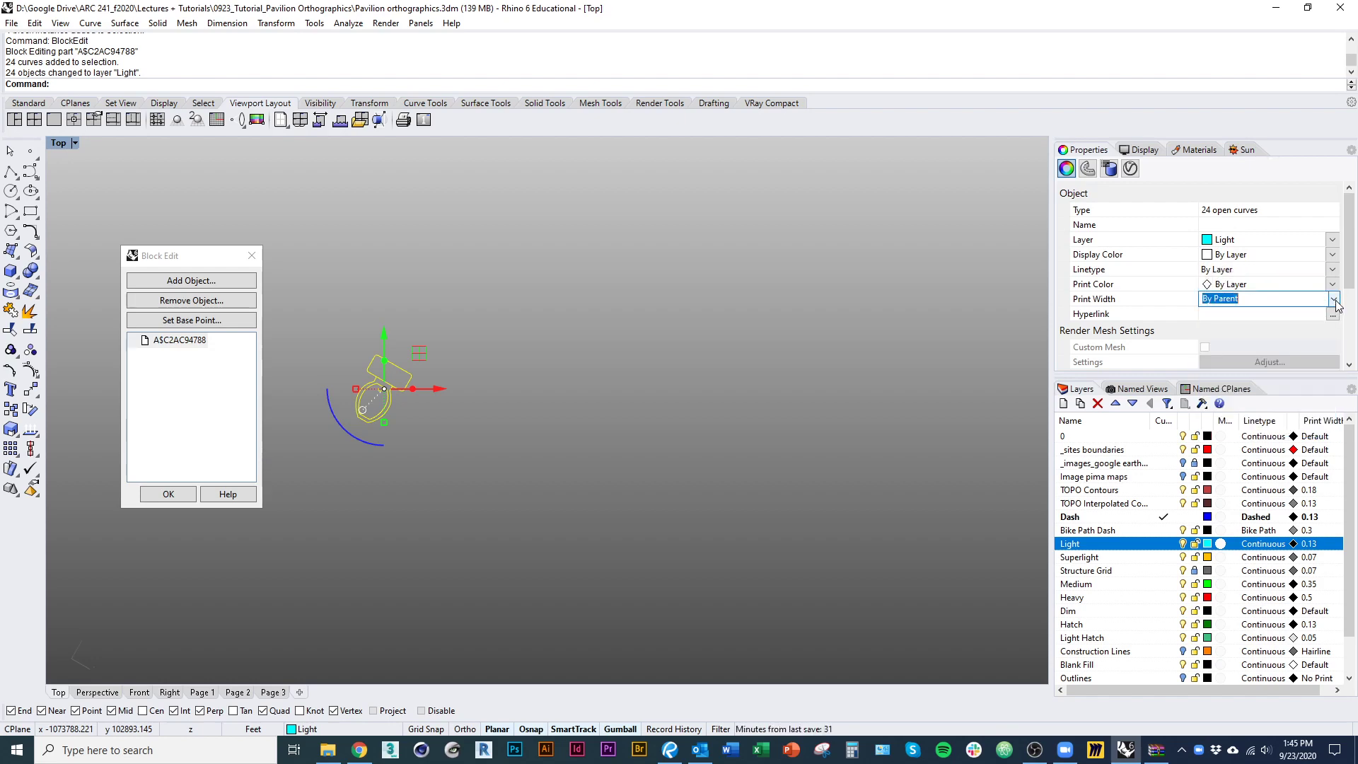
click(1333, 298)
click(1248, 312)
click(588, 459)
click(168, 493)
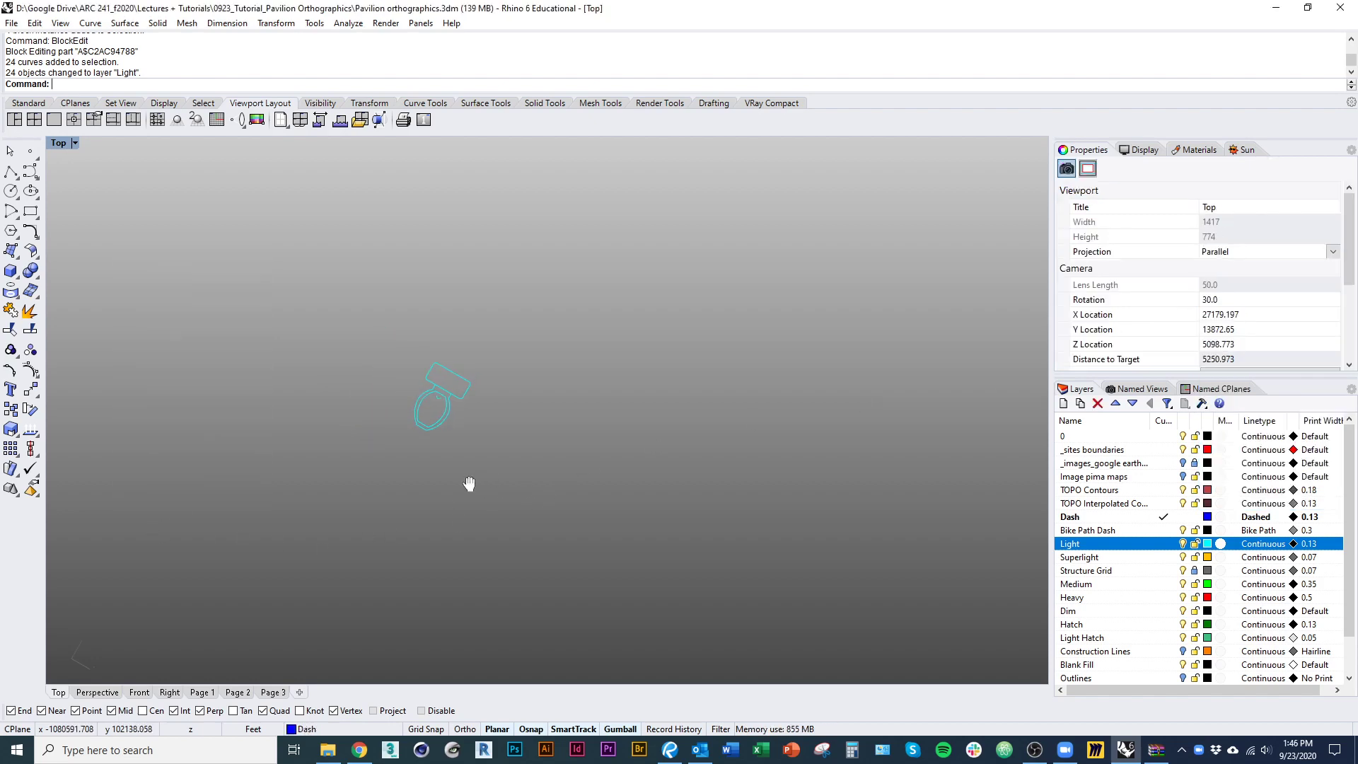
Step: Move the toilet block from the midpoint of its tank's back edge to the site plan drawings
text(m)
key(Return)
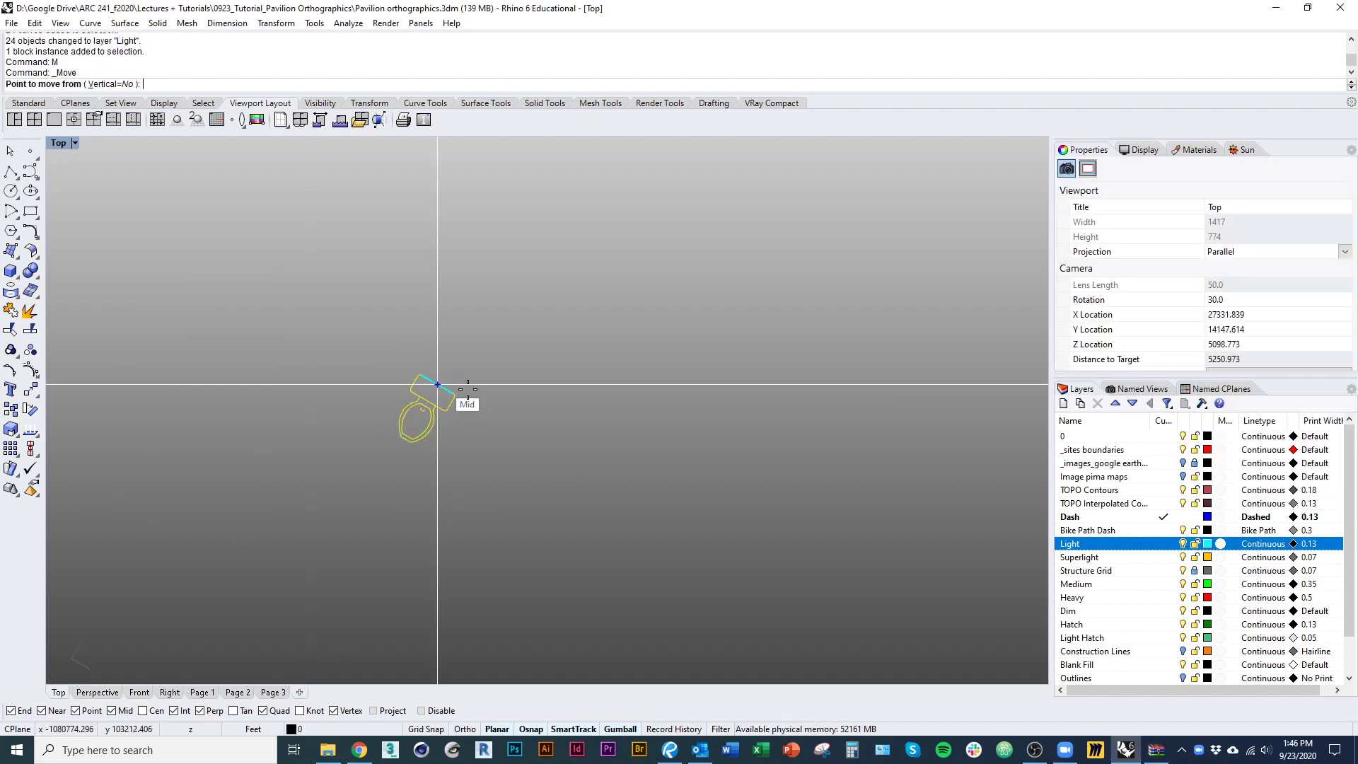
click(439, 384)
ctrl+right_drag(308, 348, 396, 594)
scroll(394, 651, down, 5)
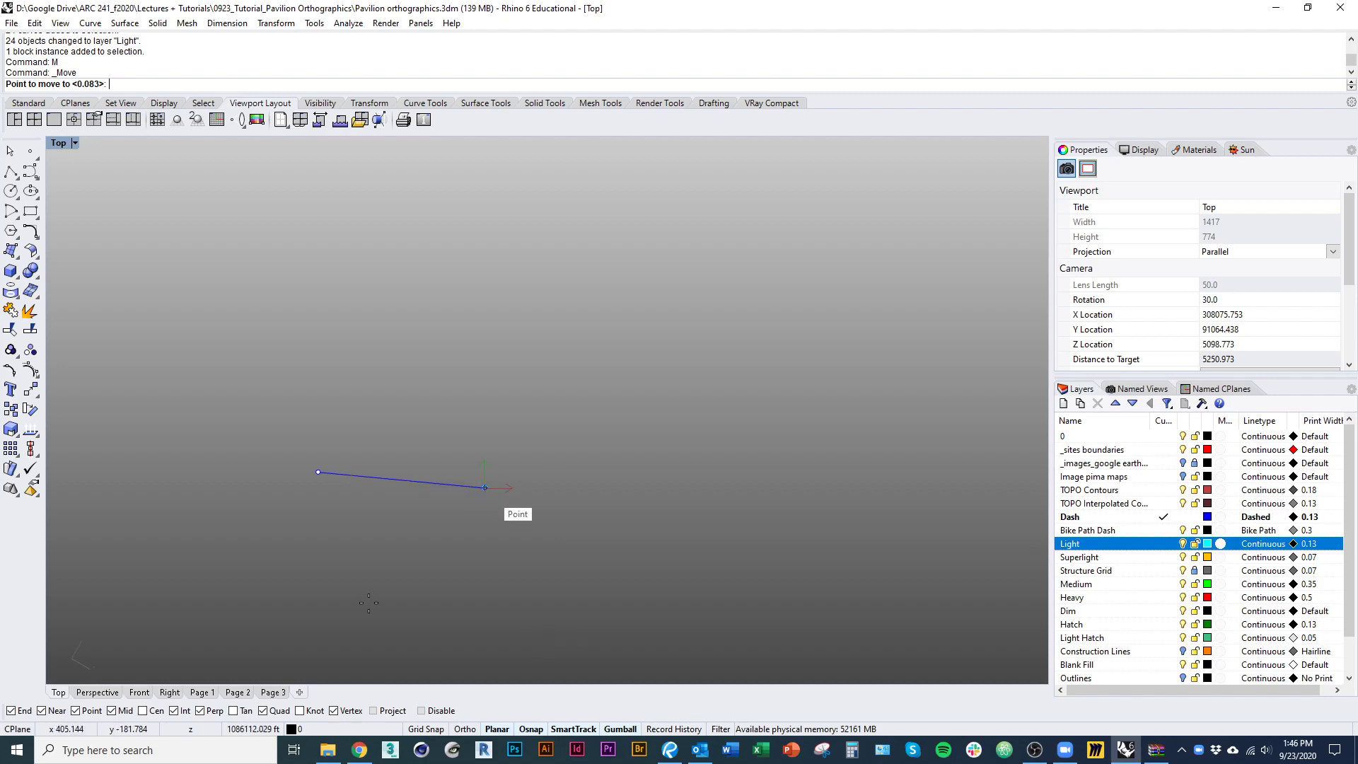
key(alt+Tab)
key(alt+Tab)
key(alt+Tab)
key(alt+Tab)
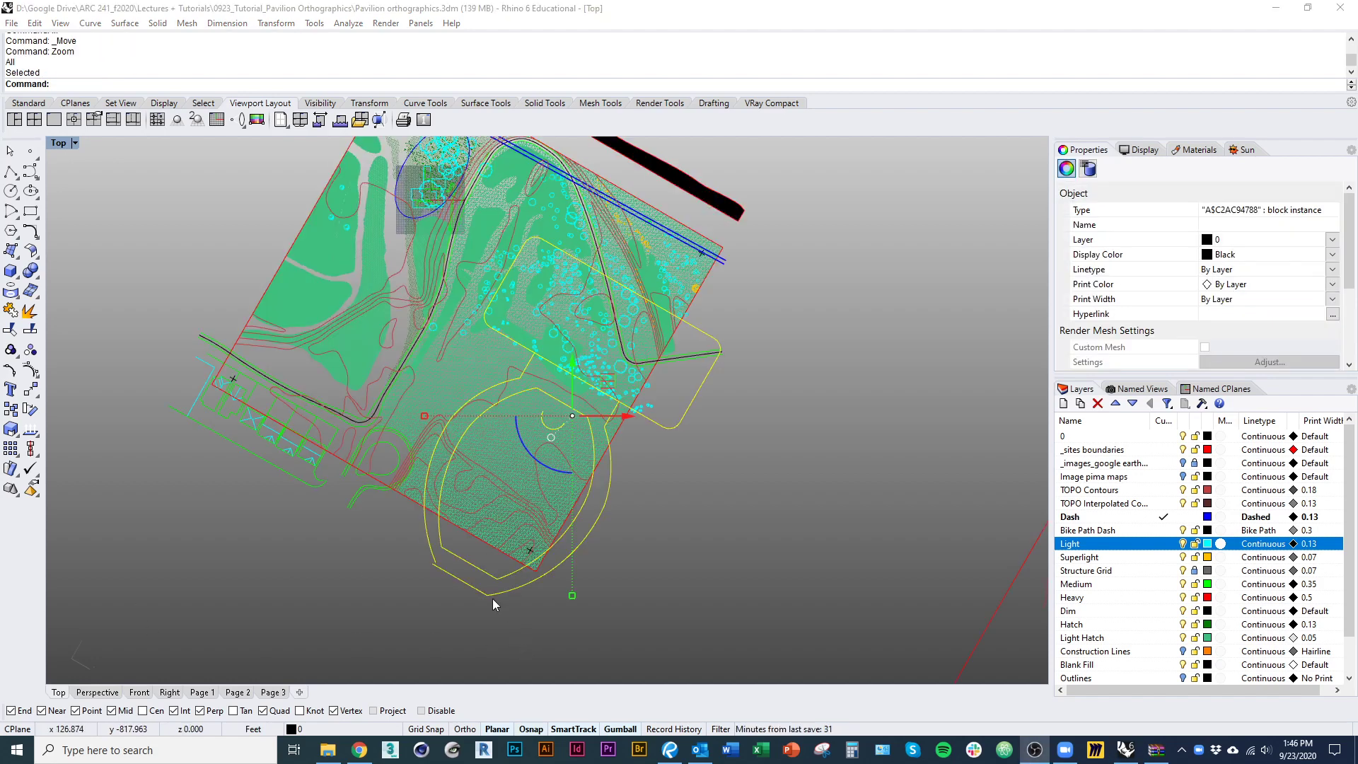
right_drag(493, 602, 477, 612)
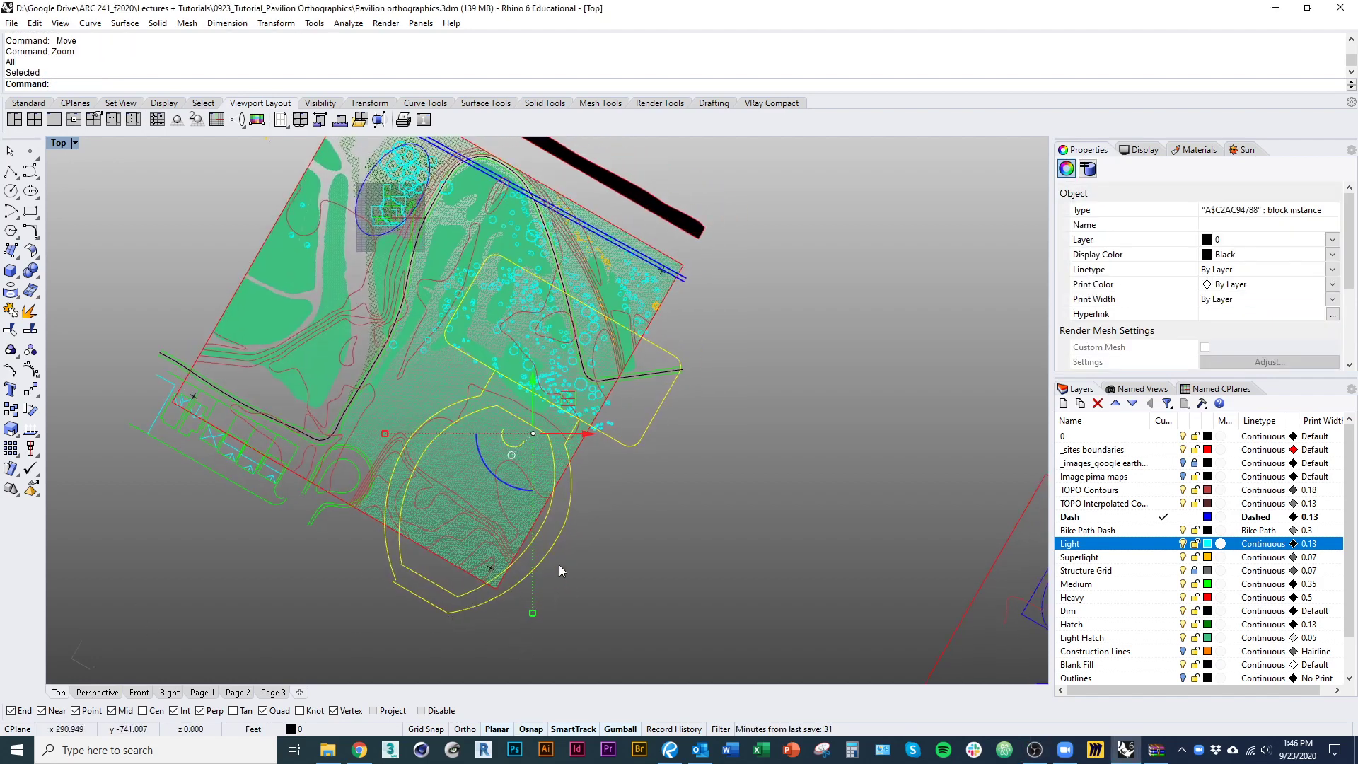
Step: Shift the toilet block clear of the site plan and scale it by 1/1000 about its tank's back midpoint
drag(650, 426, 874, 538)
text(sc)
key(Return)
click(813, 422)
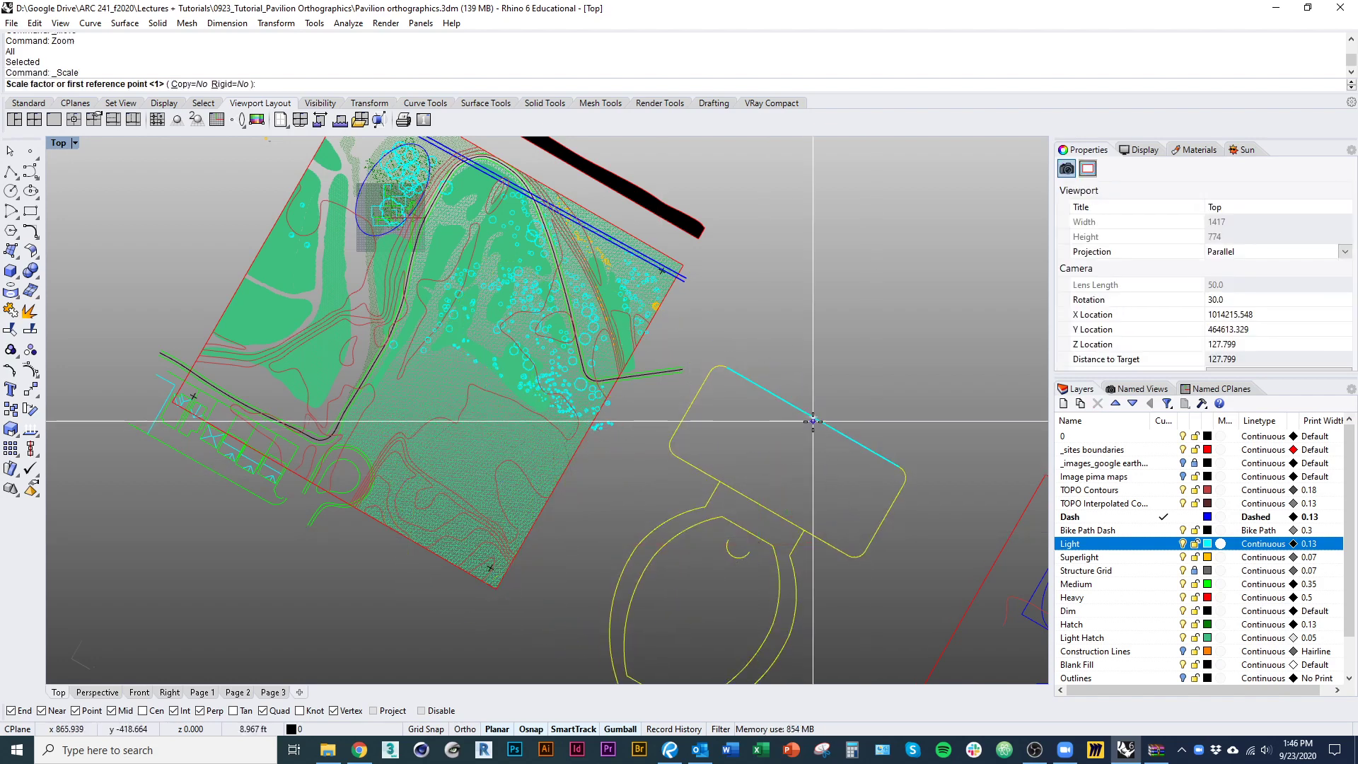
text(1/1000)
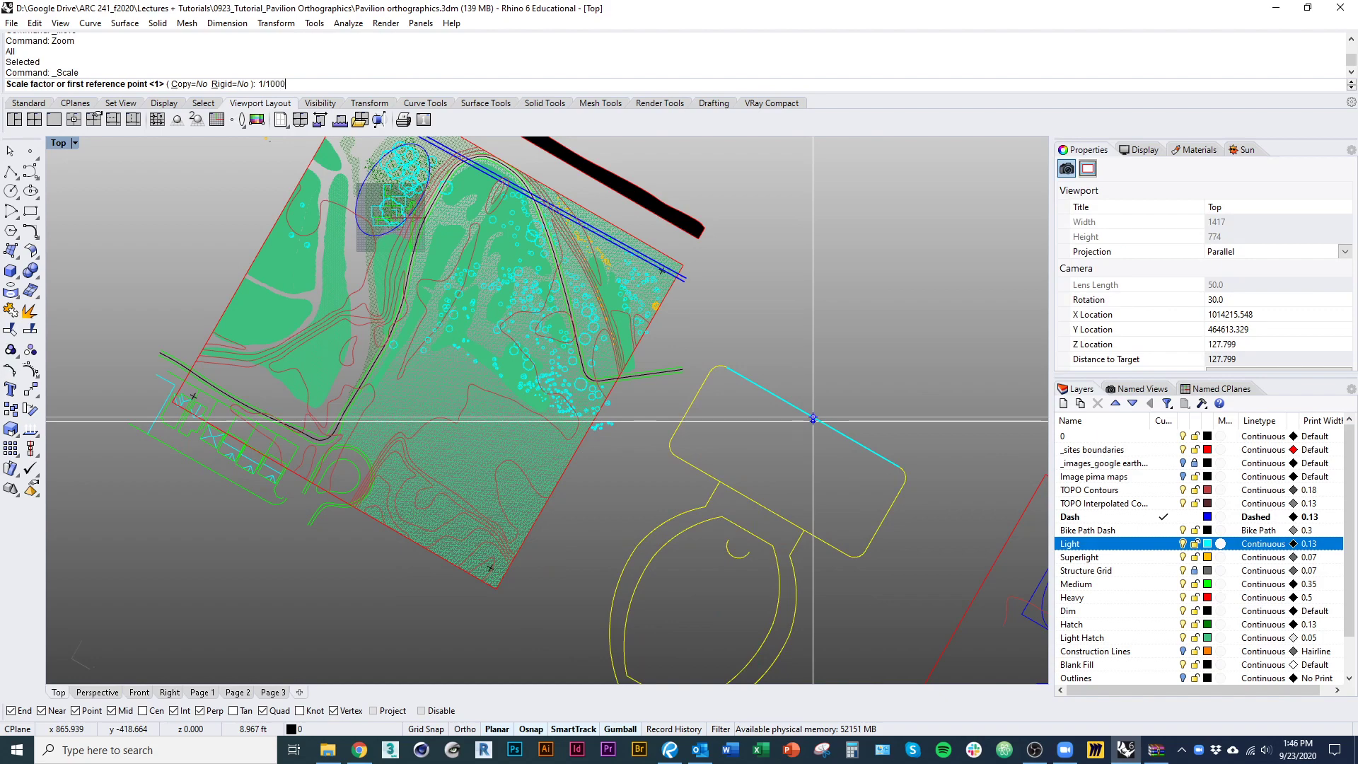
key(Return)
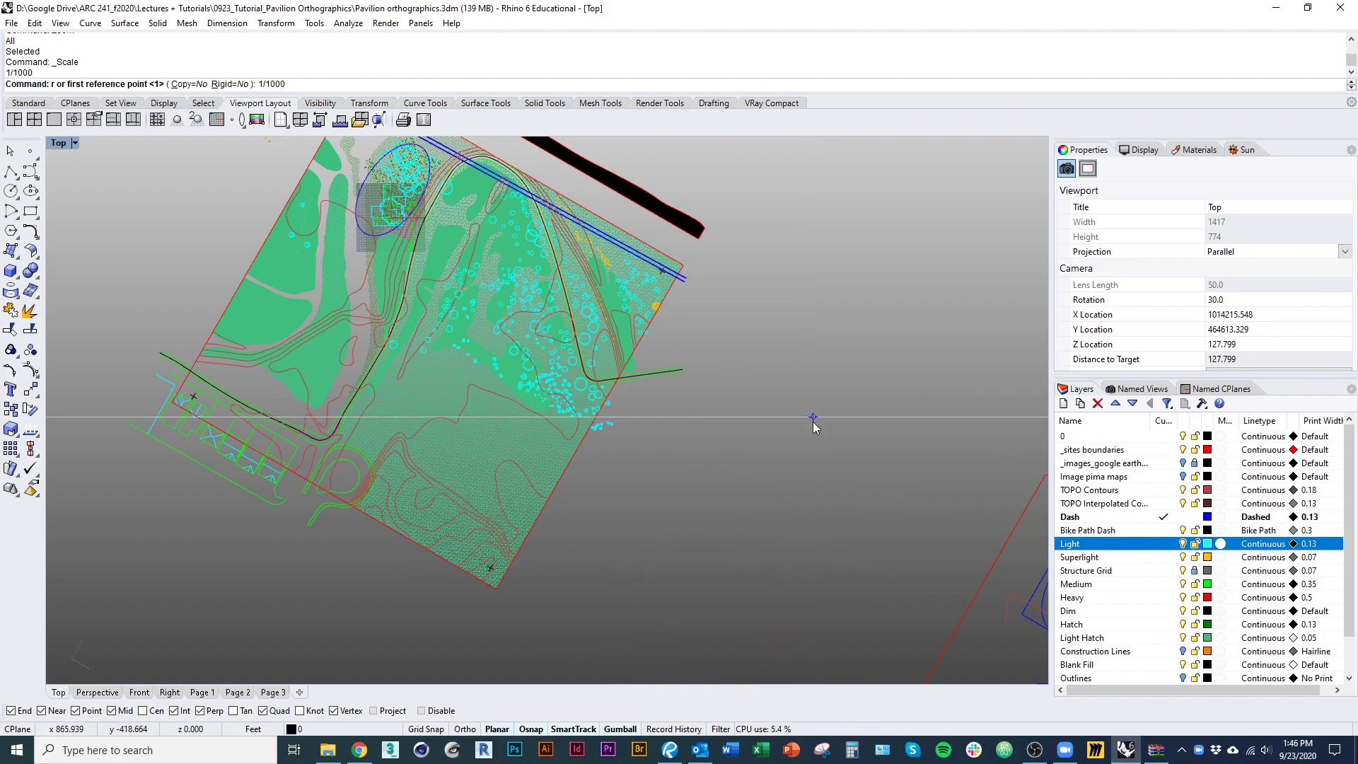
Step: Move the scaled-down toilet onto the enlarged pavilion plan
right_drag(813, 421, 309, 351)
text(M)
key(Return)
key(Return)
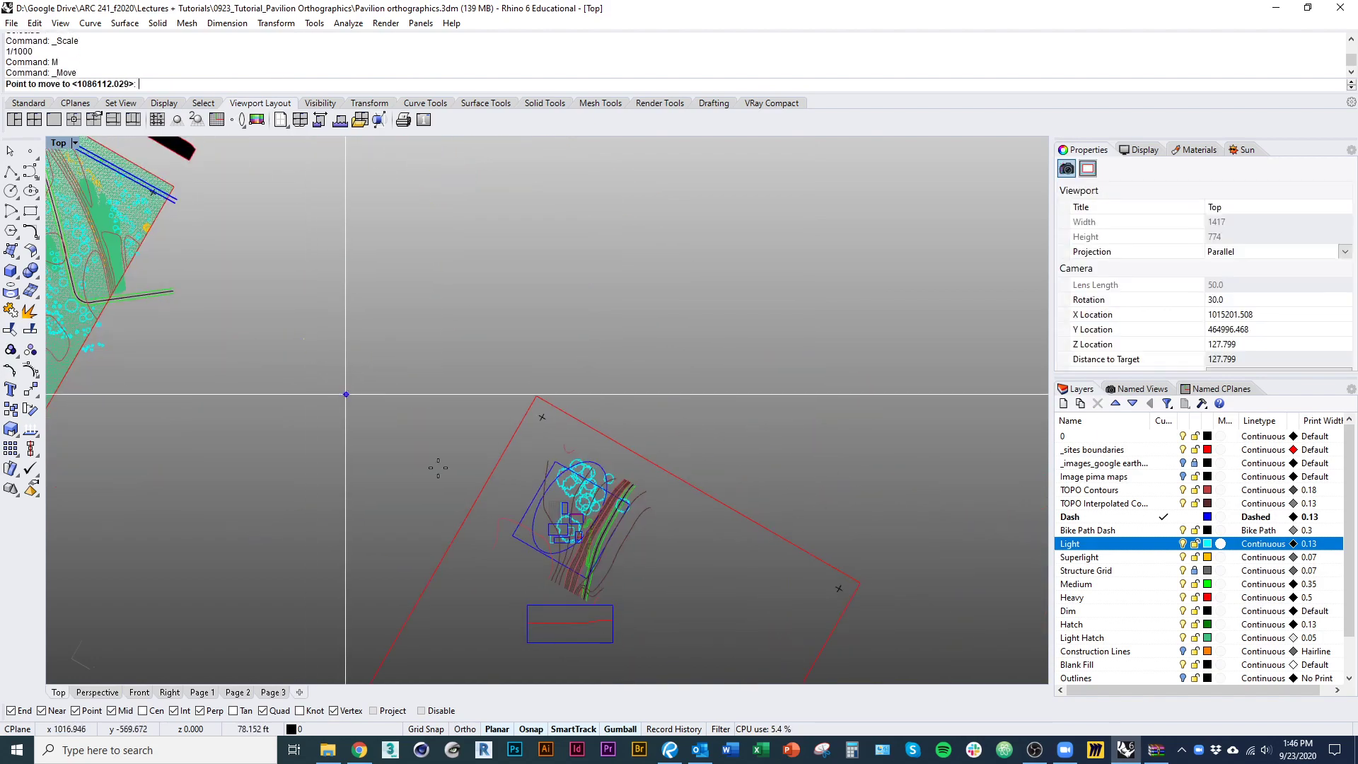
click(345, 394)
click(616, 590)
Step: Zoom to the selected toilet and move it into the upper of the two small rooms
text(z a s)
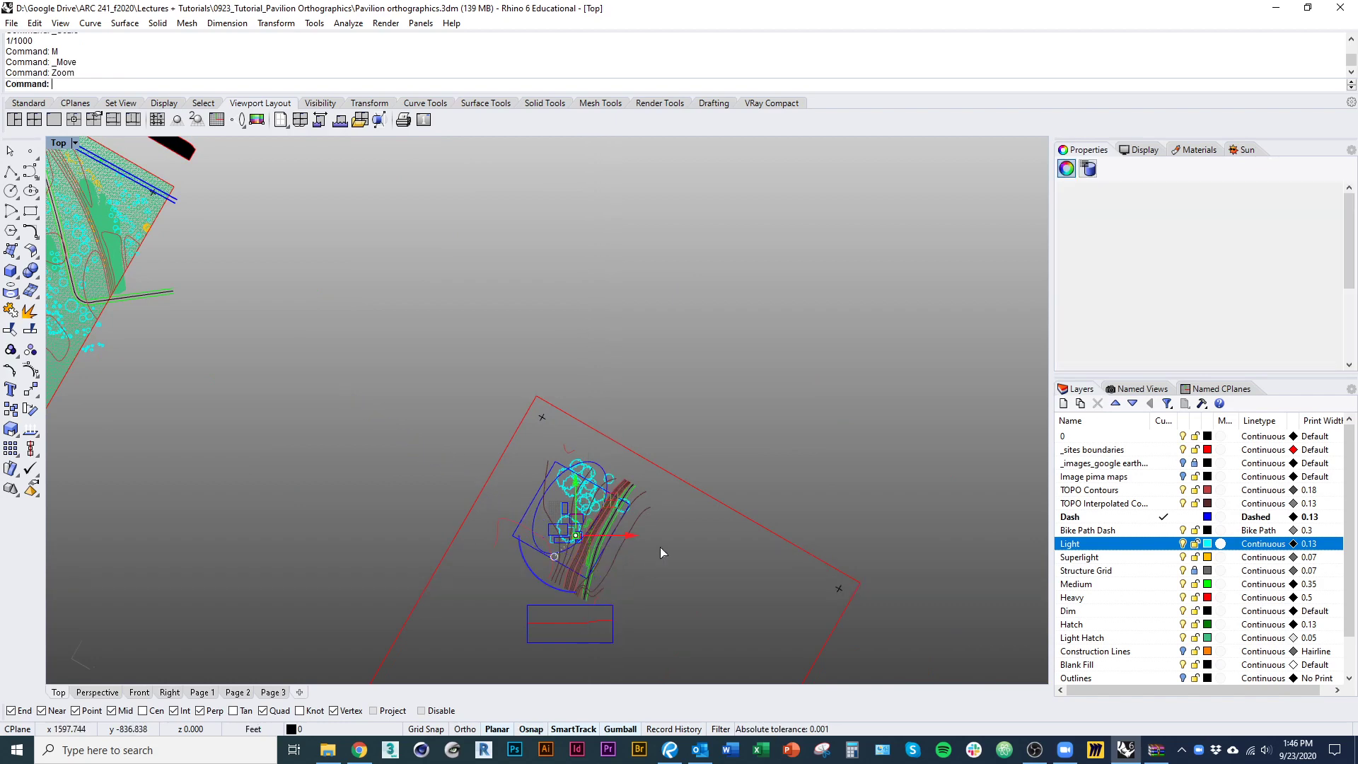
scroll(417, 425, down, 20)
right_drag(431, 459, 375, 383)
text(M)
key(Return)
click(334, 281)
click(622, 454)
scroll(601, 460, up, 3)
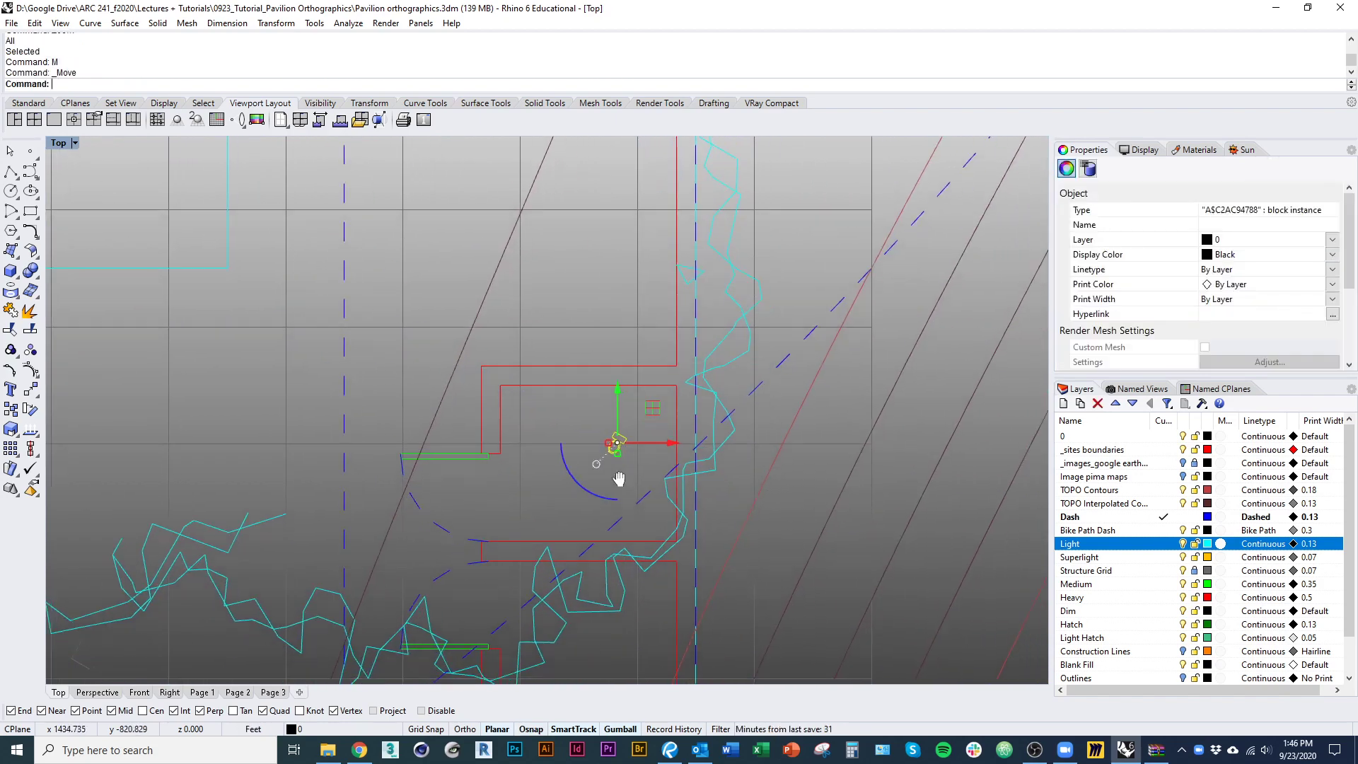
Step: Rotate the toilet so its tank's back edge runs parallel to the small room's right wall
scroll(567, 391, up, 5)
text(ro)
key(Return)
click(566, 369)
click(549, 360)
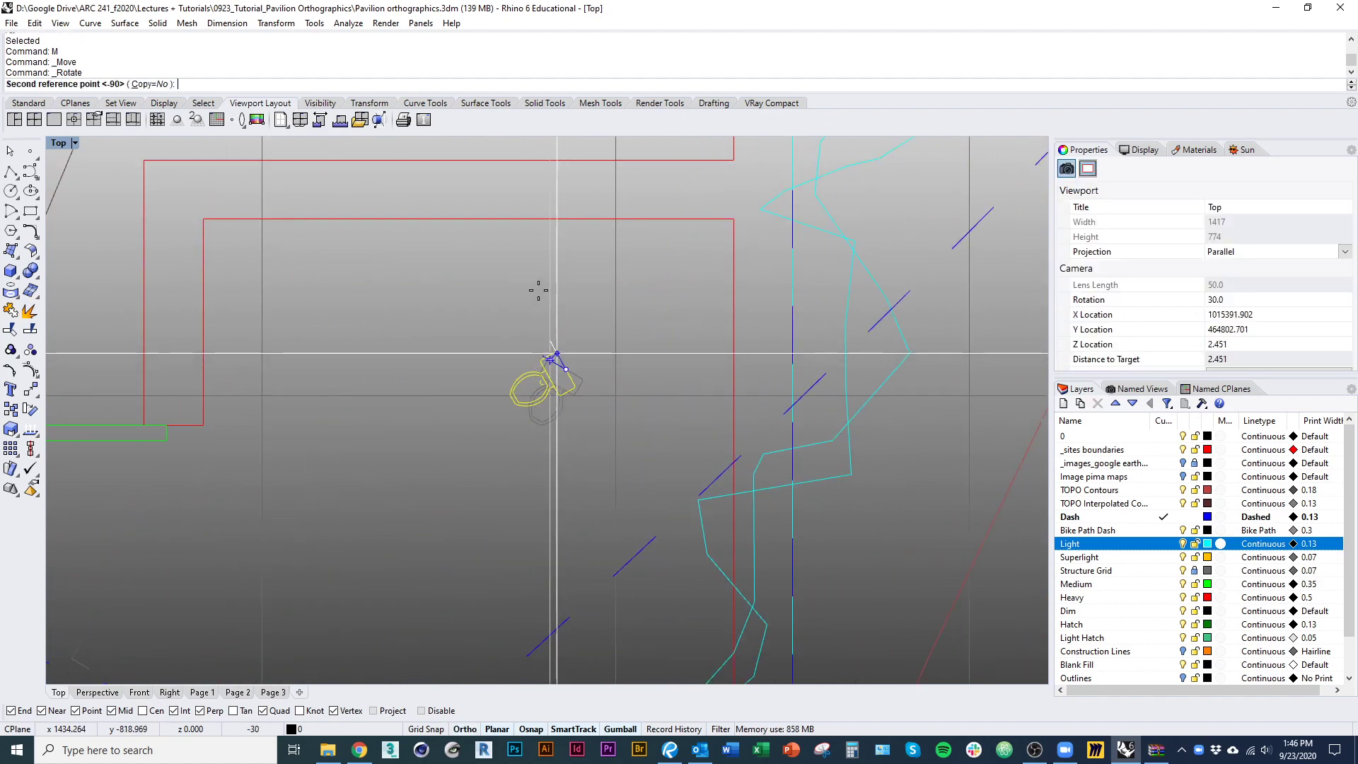
click(560, 261)
Step: Scale the toilet by its tank width as reference to 30 inches
scroll(568, 306, down, 3)
text(sc)
key(Return)
scroll(575, 367, up, 3)
click(510, 271)
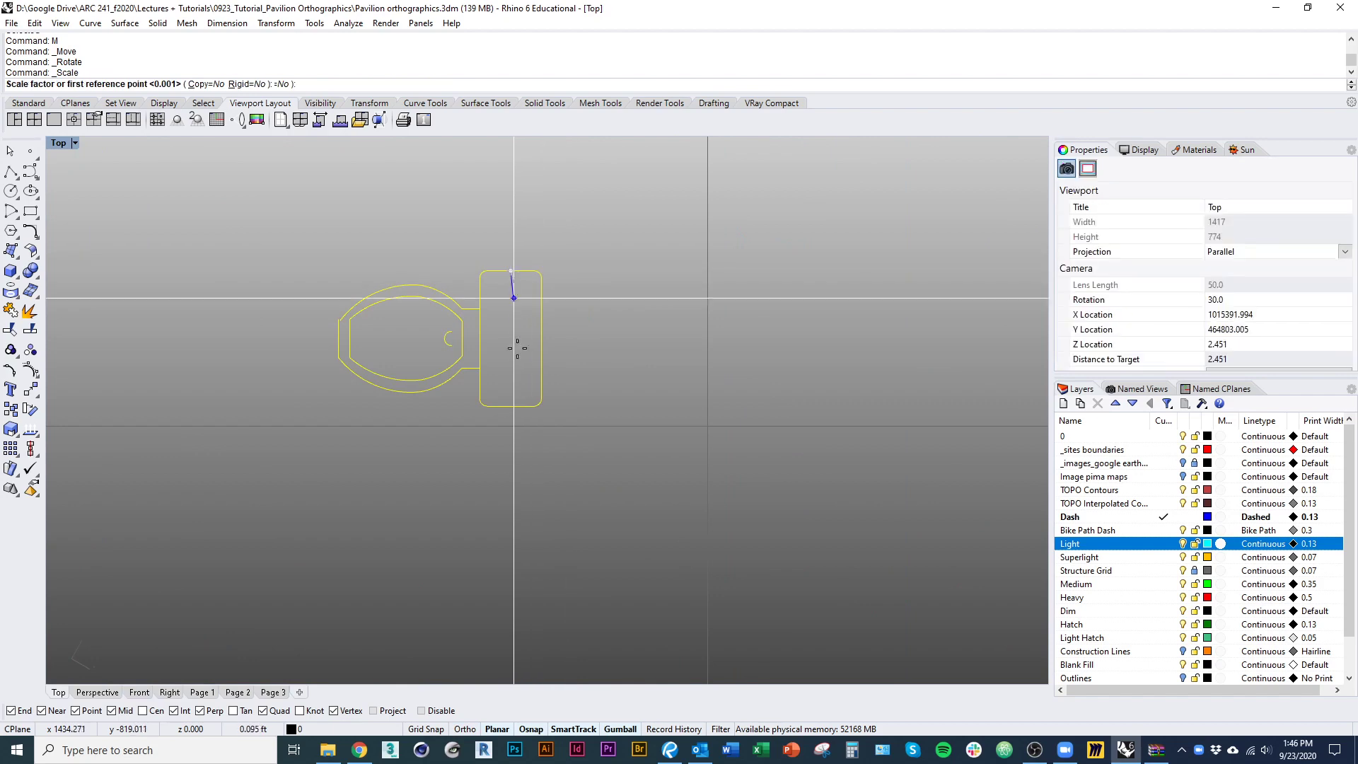
click(511, 407)
text(30")
key(Return)
scroll(511, 410, down, 5)
scroll(510, 495, up, 3)
Step: Scale the toilet down further, using the width of its bowl as the reference length
key(Return)
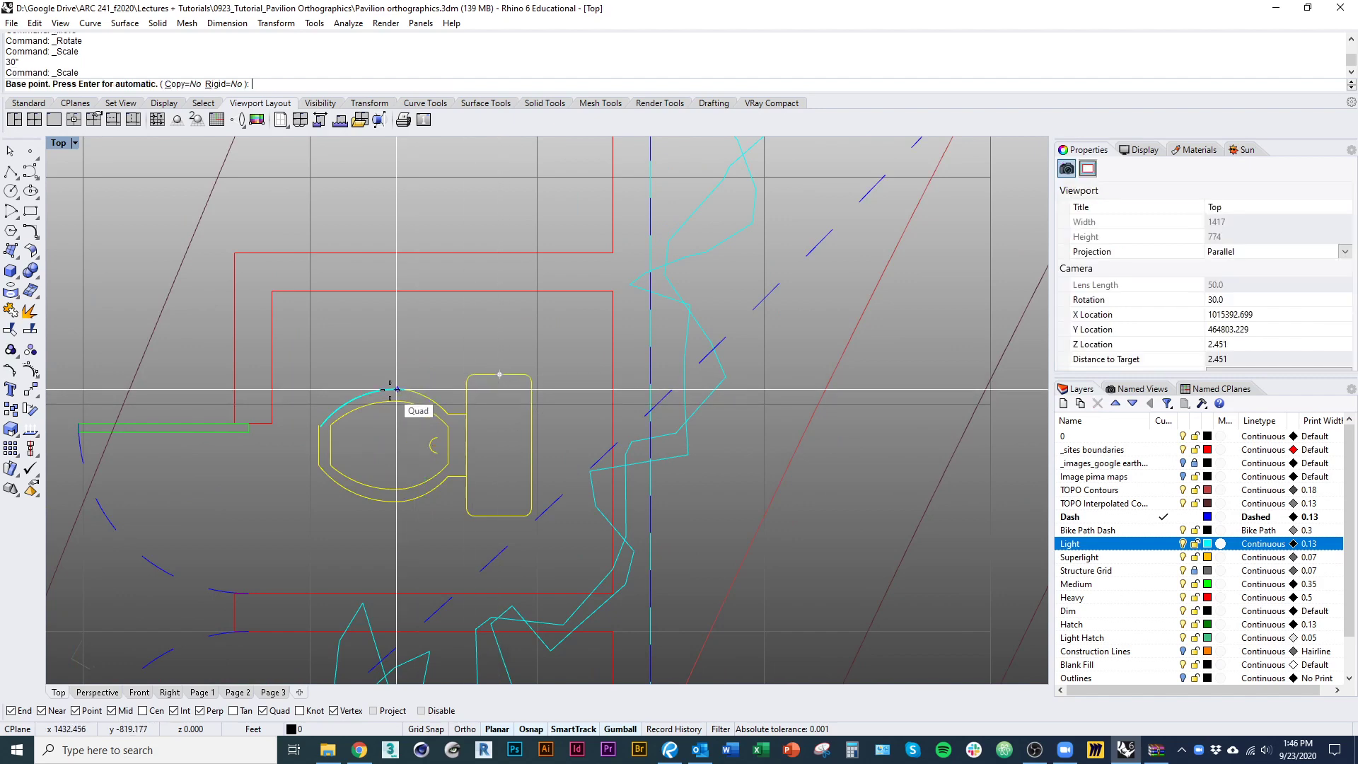
click(397, 389)
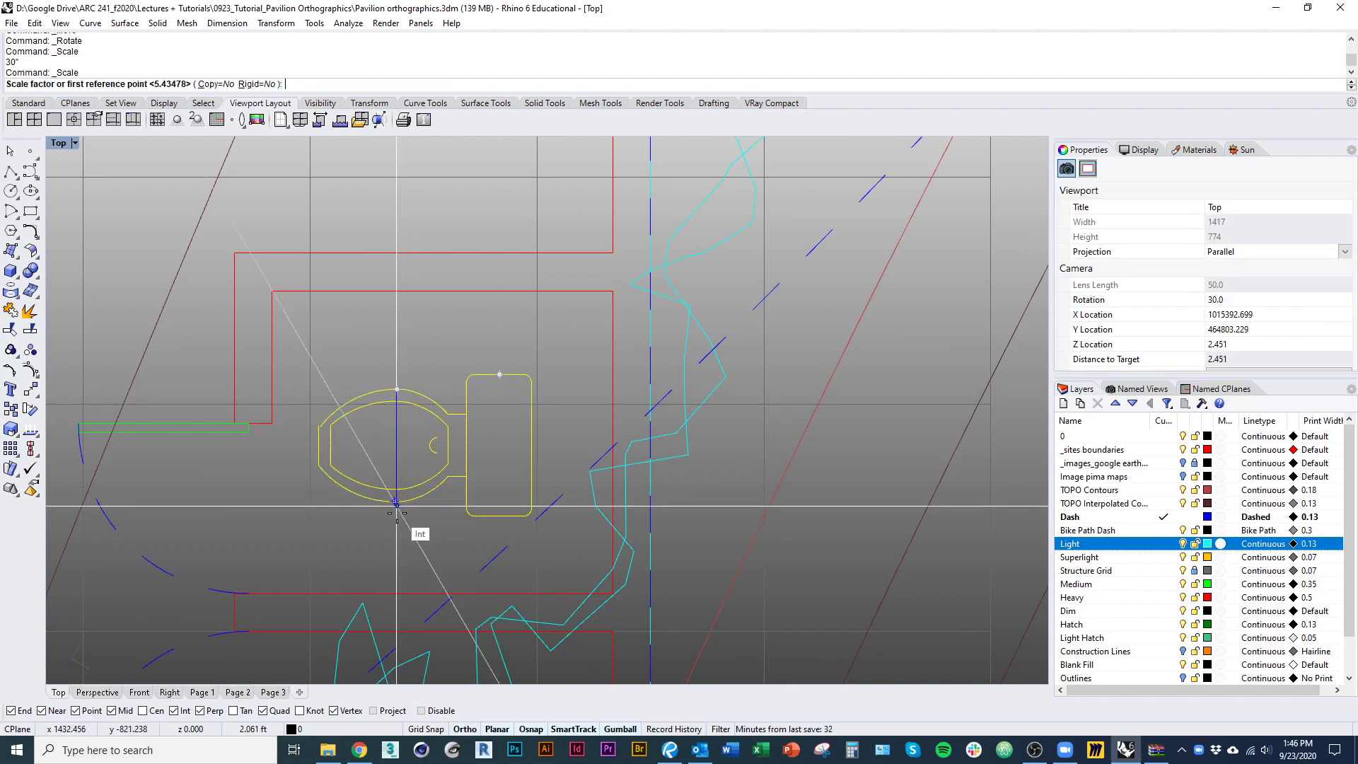
click(395, 504)
click(397, 464)
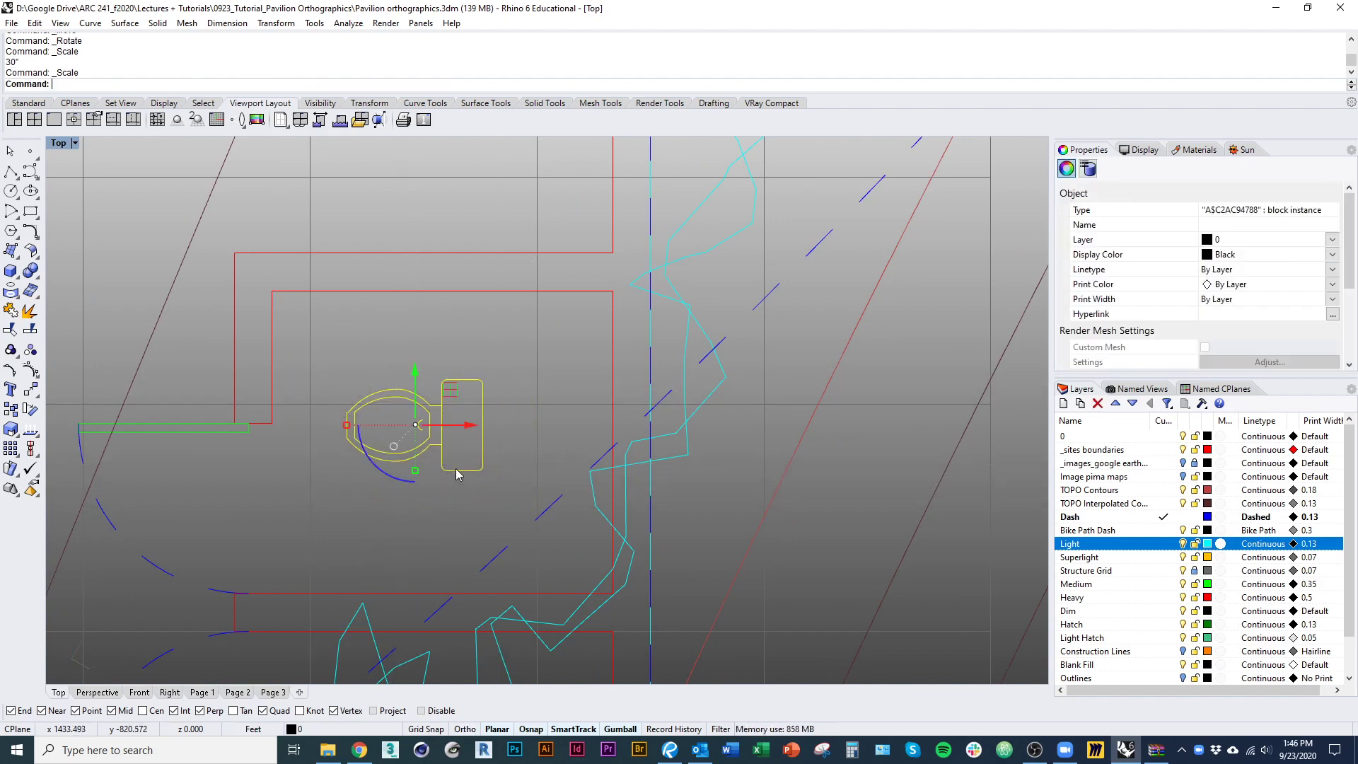
Step: Move the toilet against the right wall in the upper part of the upper small room
right_drag(468, 473, 430, 486)
right_click(400, 491)
click(359, 403)
shift+click(359, 485)
shift+click(359, 478)
text(m)
key(Return)
click(438, 435)
click(576, 386)
right_drag(520, 424, 485, 370)
scroll(485, 370, down, 4)
right_drag(442, 457, 476, 436)
scroll(476, 436, up, 1)
key(alt+Tab)
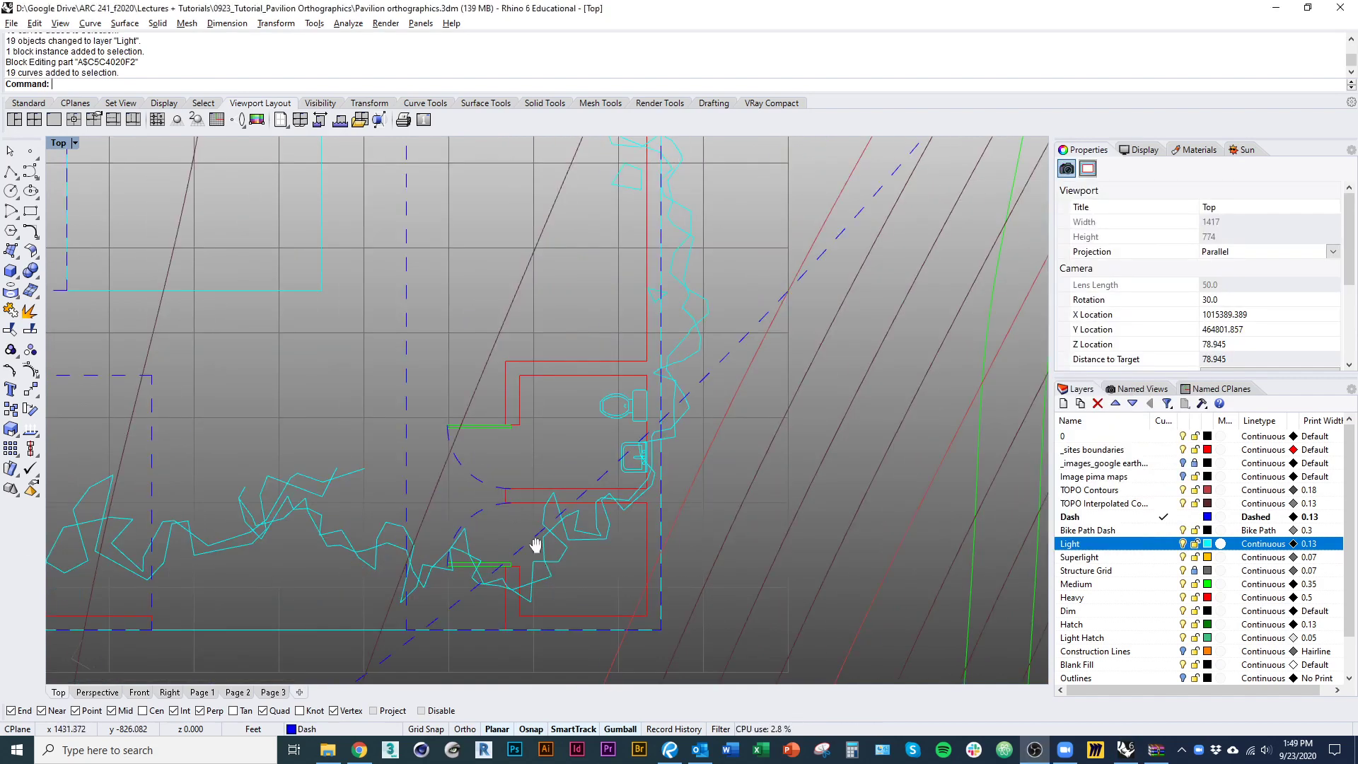
Step: Mirror a copy of the toilet and sink into the lower room about the midline of the partition wall
scroll(580, 488, up, 2)
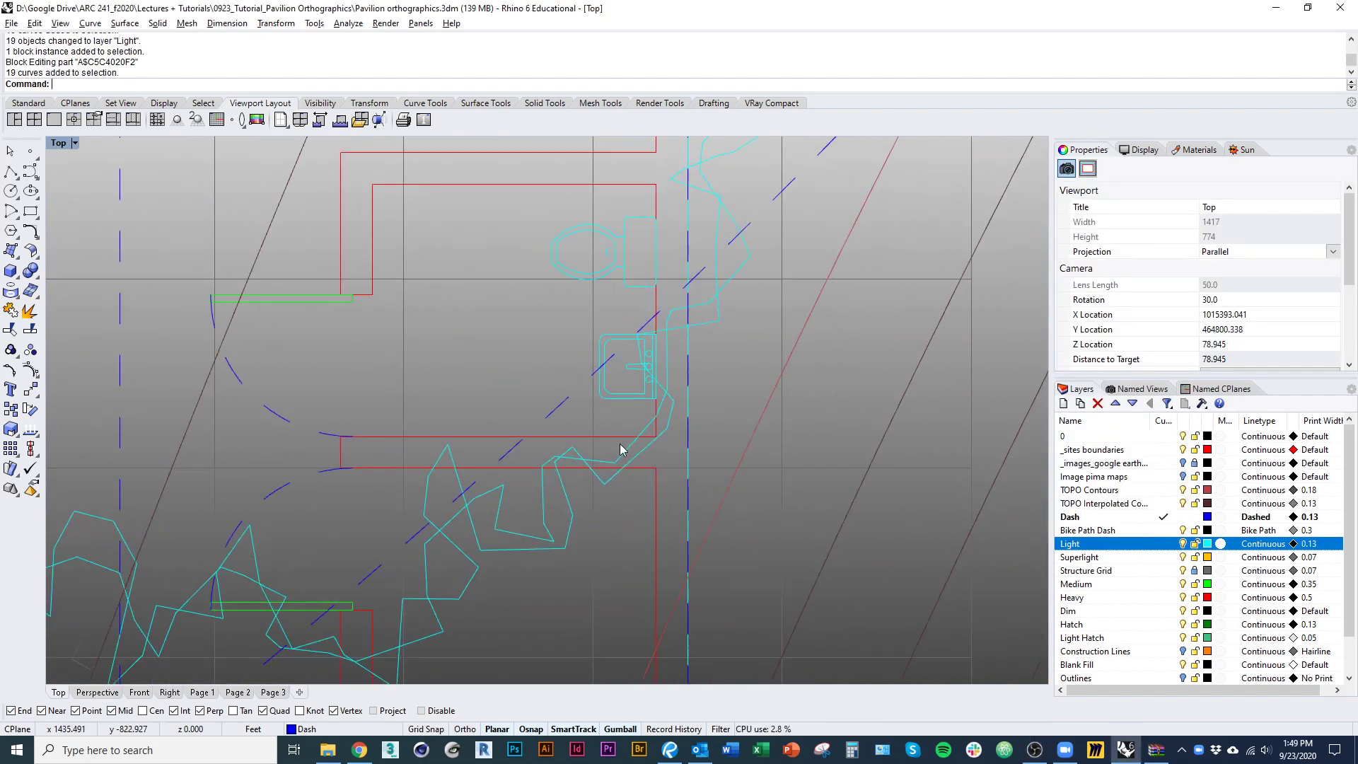
click(627, 401)
shift+click(625, 287)
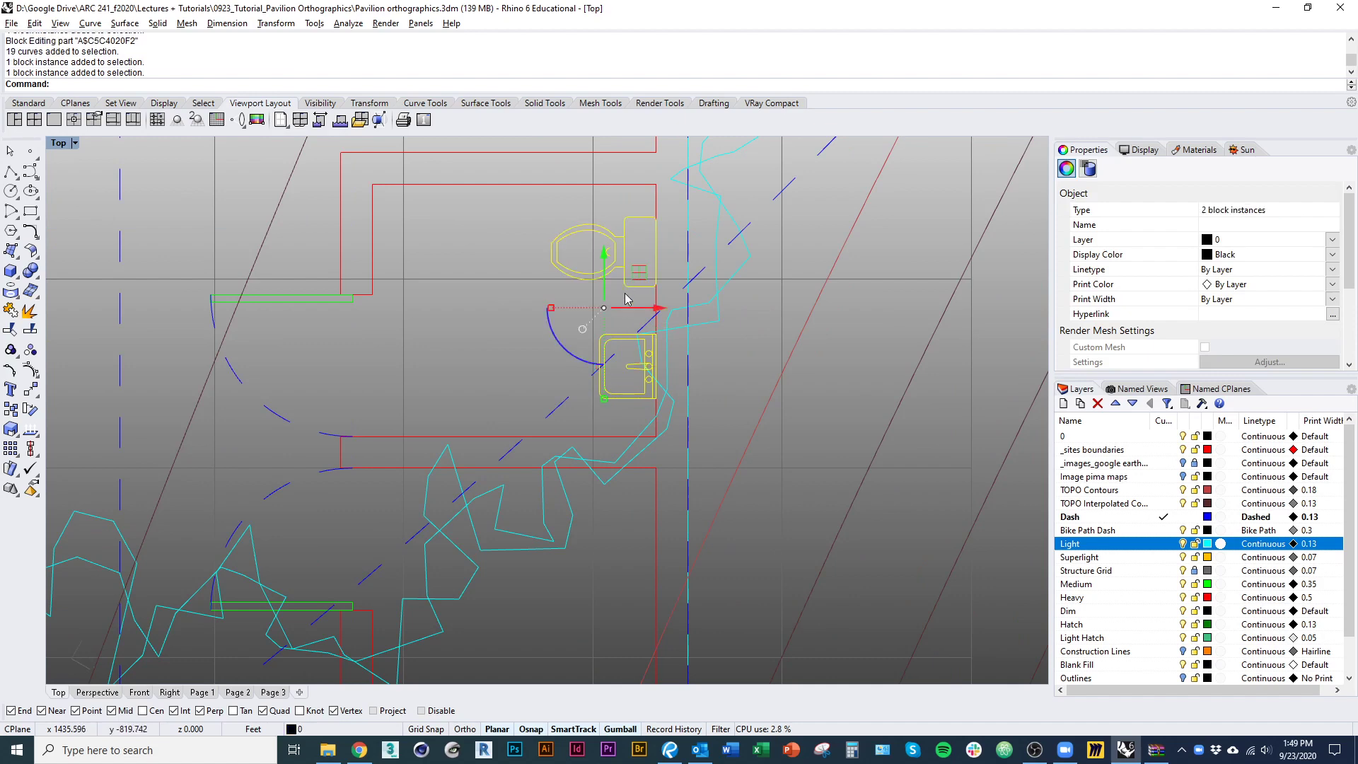
text(Mirror)
key(Return)
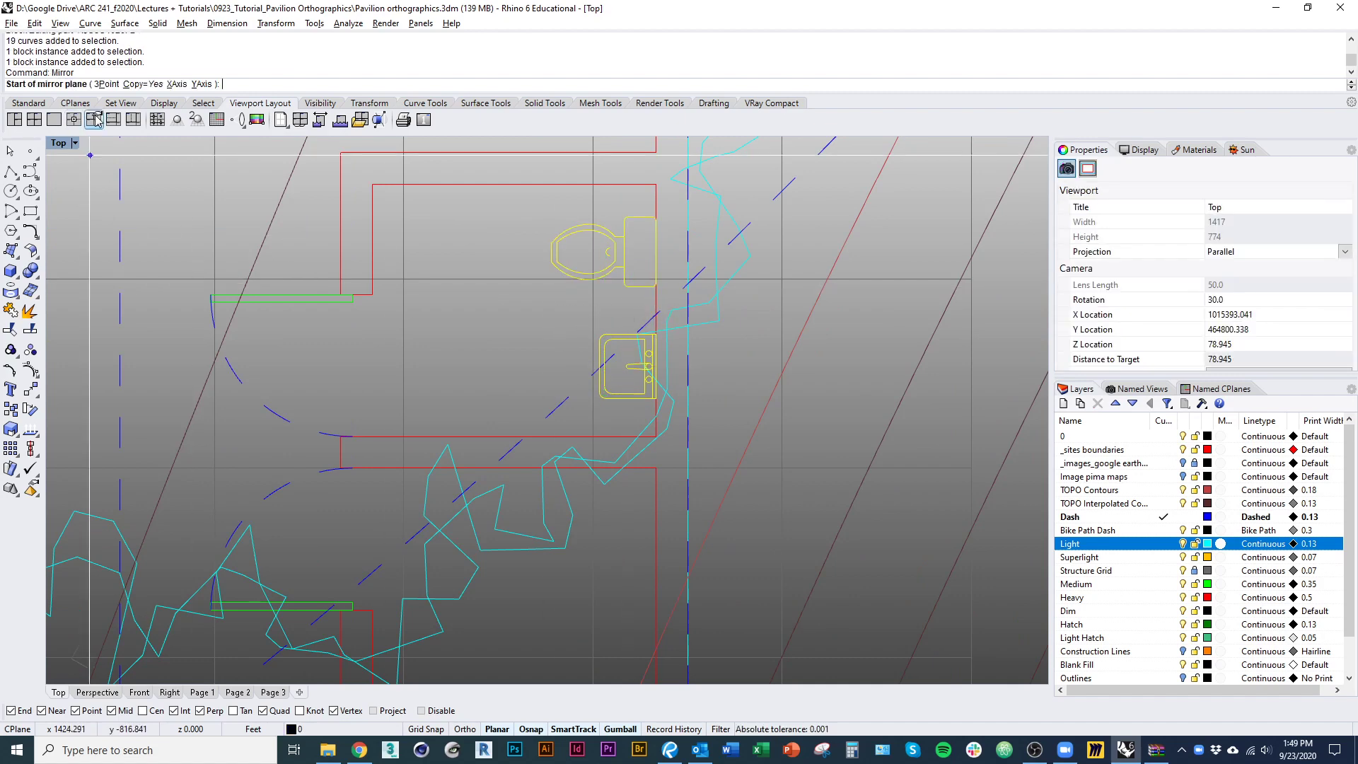
click(343, 467)
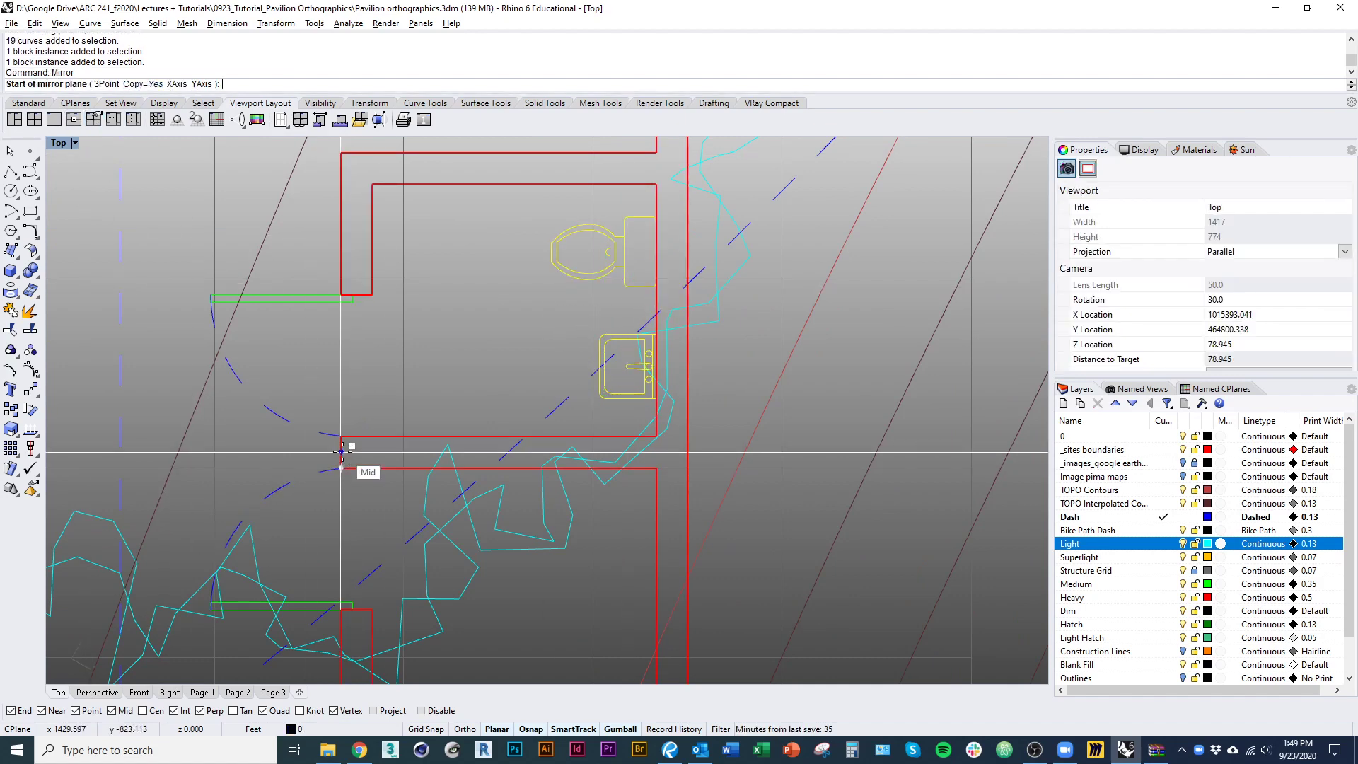
click(780, 447)
scroll(731, 451, down, 2)
key(Escape)
Step: Orient a copy of the upper room's sink onto the outer face of that room's upper wall, using its back edge as reference
mouse_move(700, 488)
right_down()
mouse_move(753, 445)
mouse_move(700, 463)
mouse_move(706, 511)
right_up()
scroll(722, 464, down, 1)
scroll(595, 479, down, 7)
right_drag(606, 505, 629, 537)
ctrl+right_drag(629, 537, 637, 432)
scroll(640, 431, up, 2)
click(641, 421)
scroll(632, 453, up, 1)
text(rient)
key(Return)
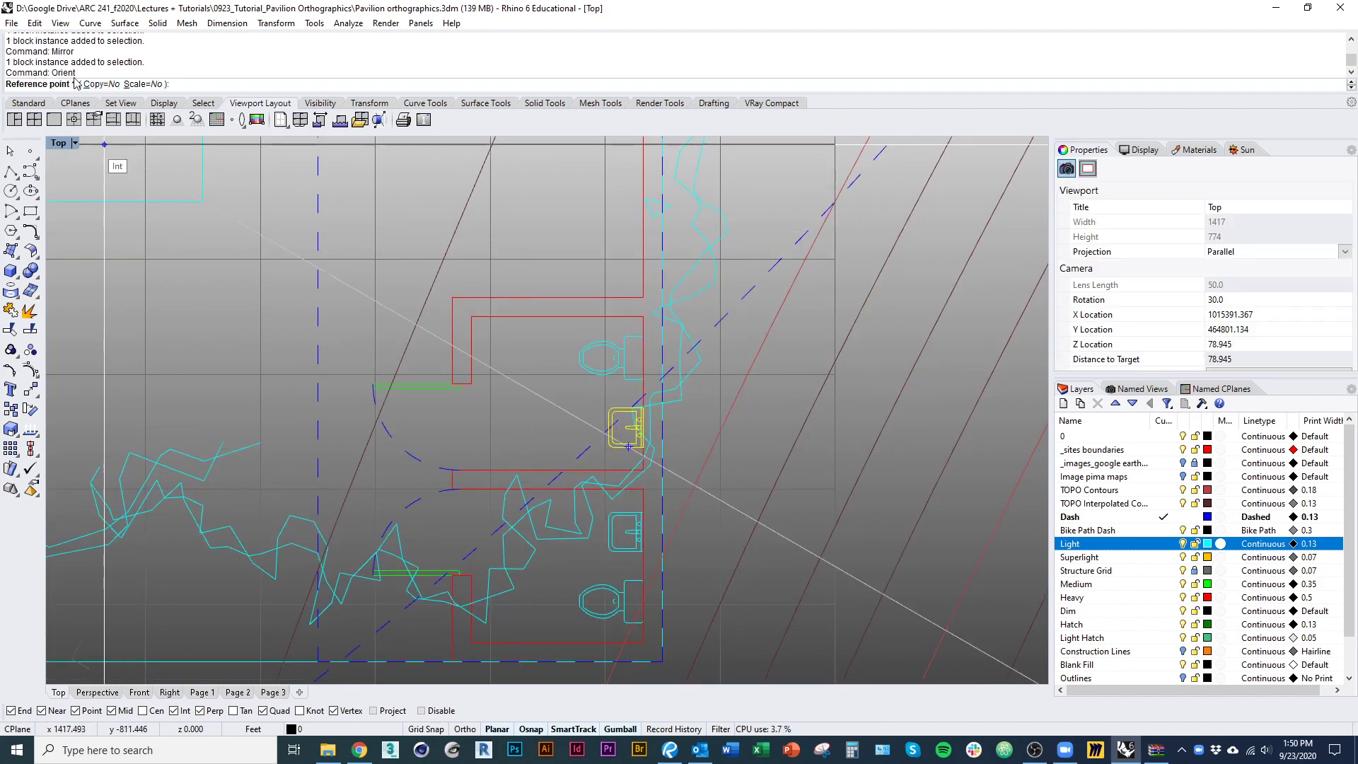
click(104, 86)
scroll(626, 428, up, 5)
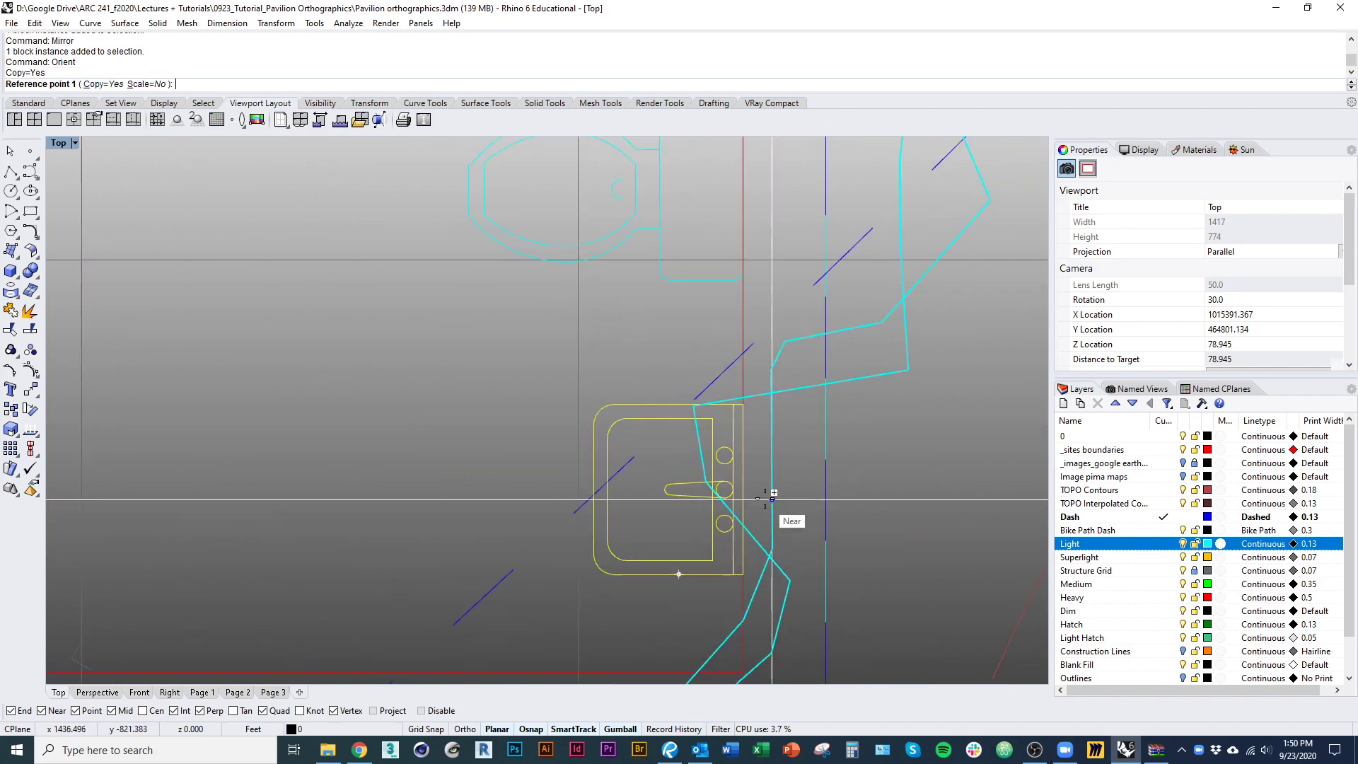
click(744, 444)
click(744, 572)
scroll(728, 494, down, 5)
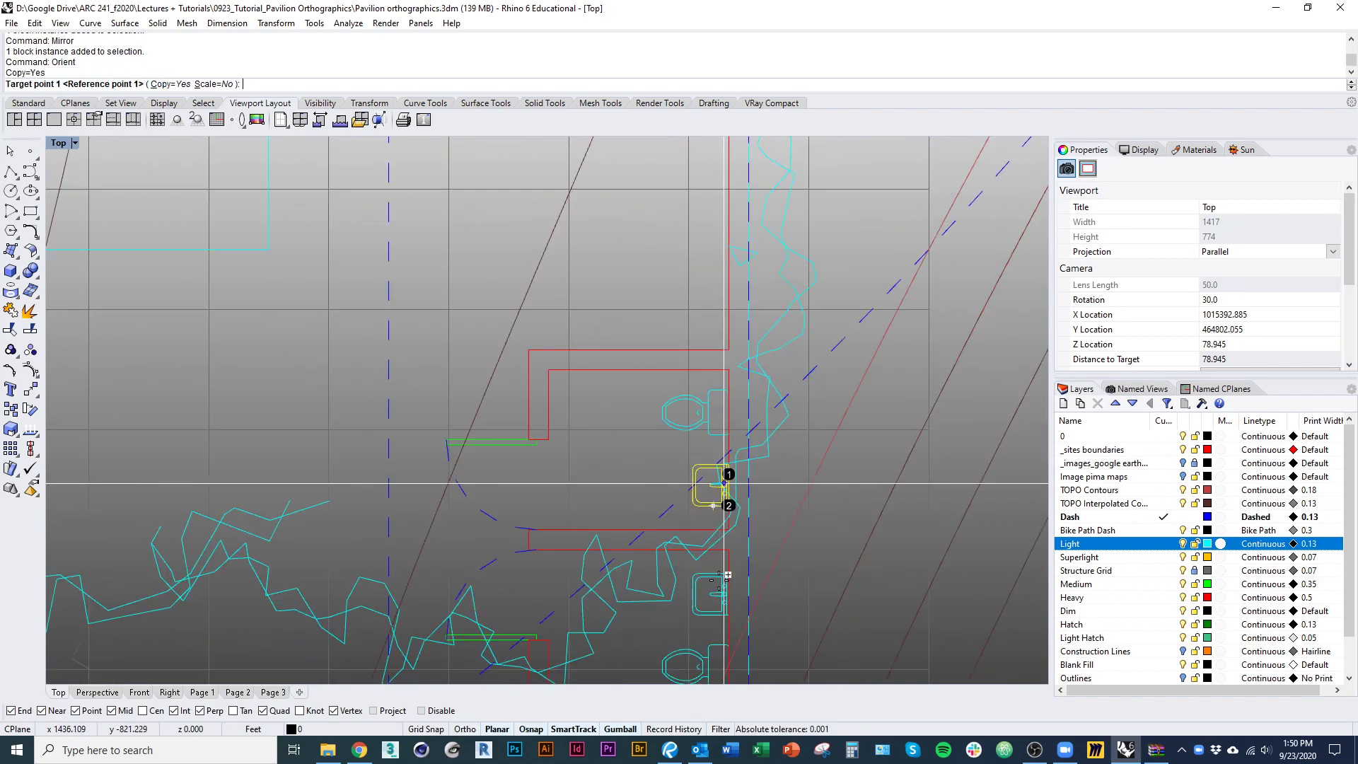
click(626, 353)
click(558, 353)
key(Return)
right_drag(622, 378, 607, 425)
scroll(604, 411, up, 6)
right_drag(574, 475, 538, 362)
scroll(539, 362, down, 11)
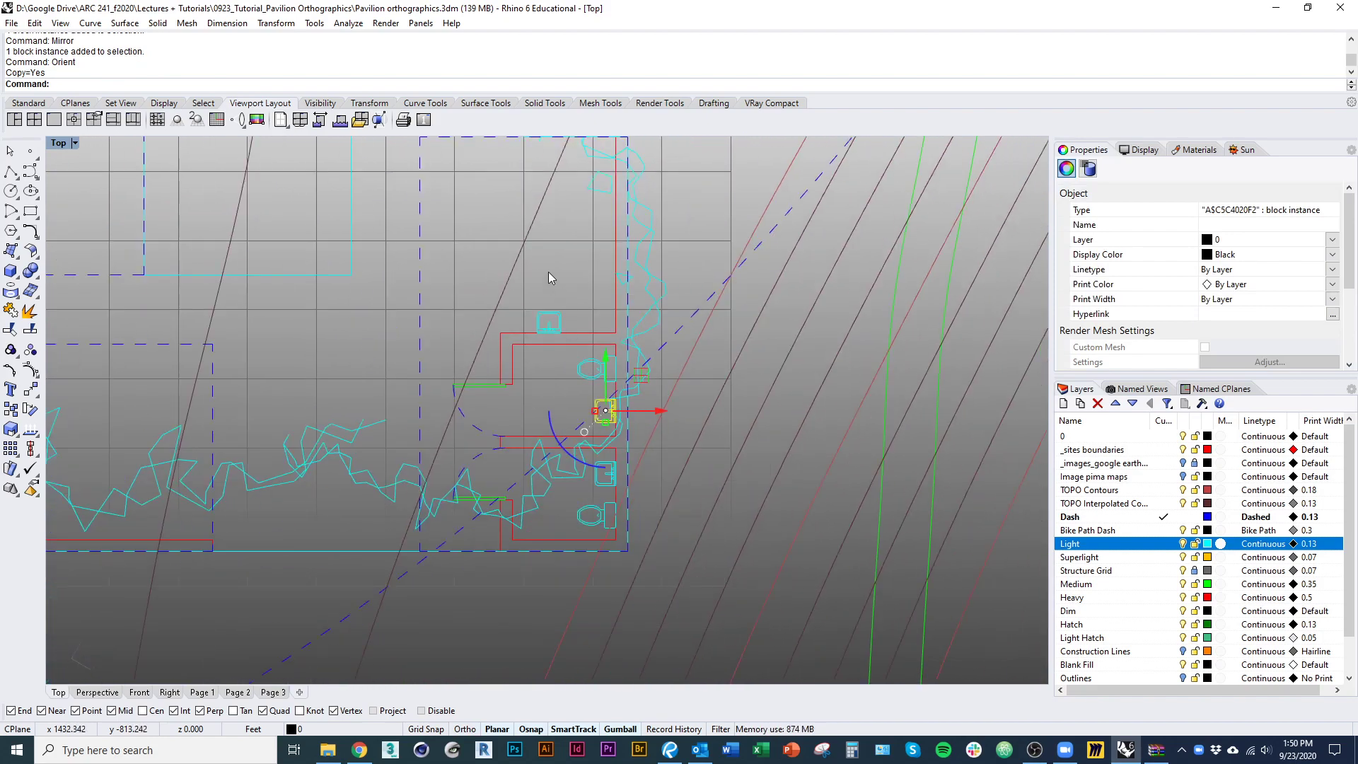
click(549, 271)
right_drag(577, 303, 663, 377)
scroll(733, 438, down, 1)
scroll(658, 444, down, 3)
click(648, 485)
right_drag(755, 526, 712, 586)
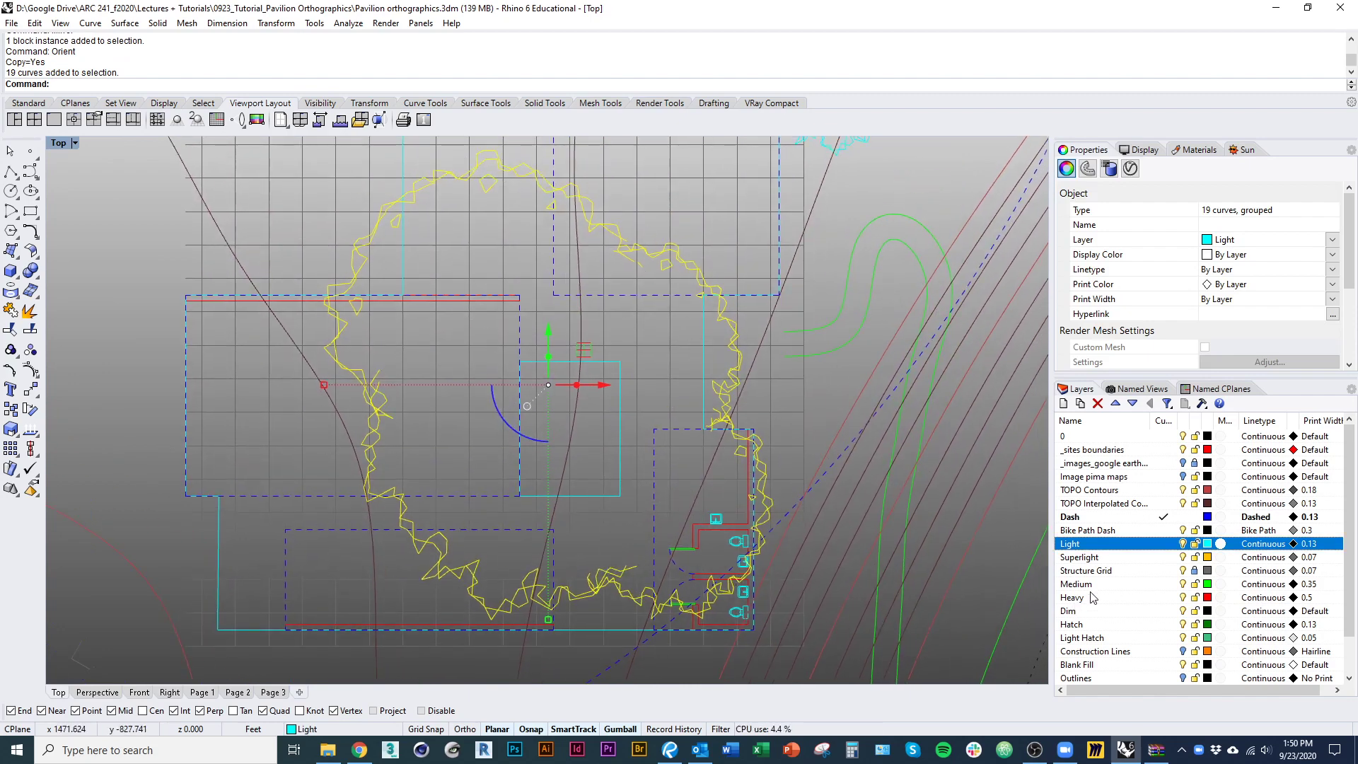
right_drag(846, 497, 840, 514)
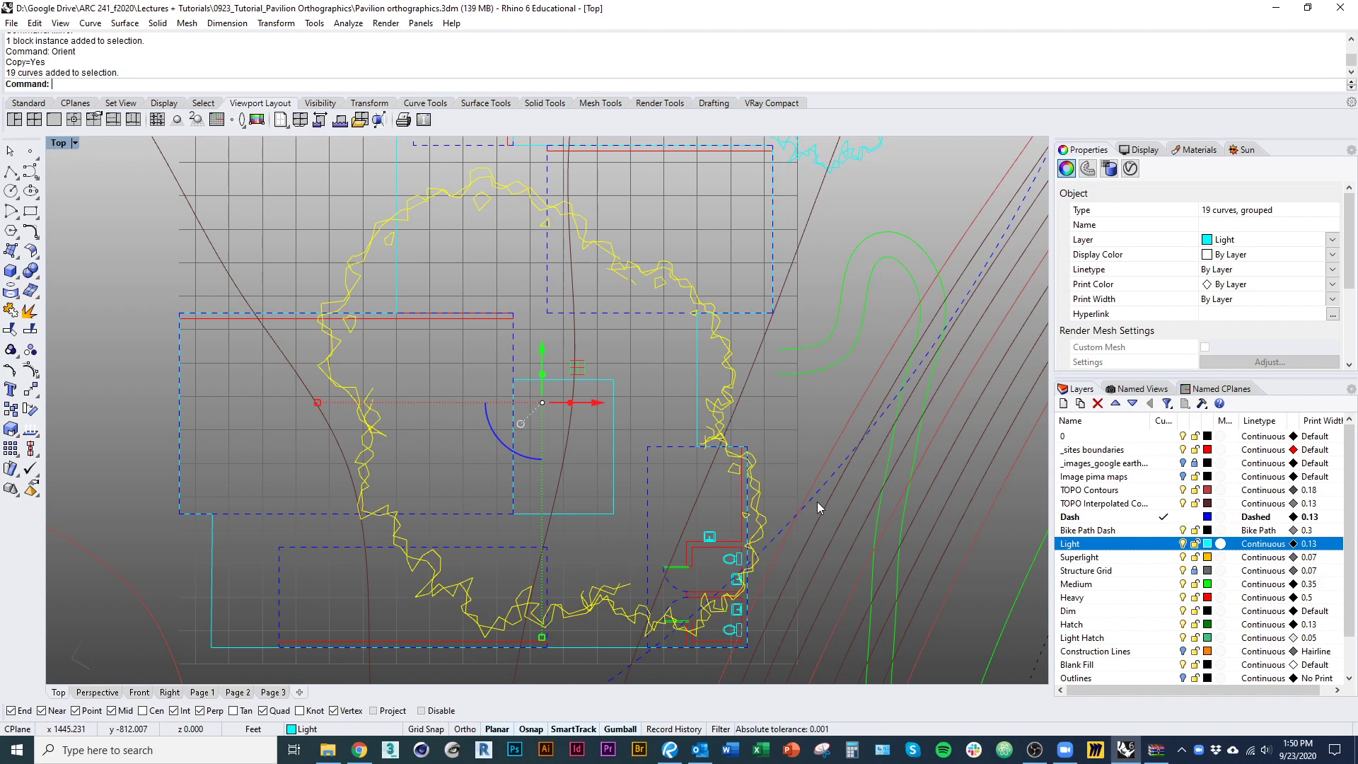
right_drag(619, 443, 594, 420)
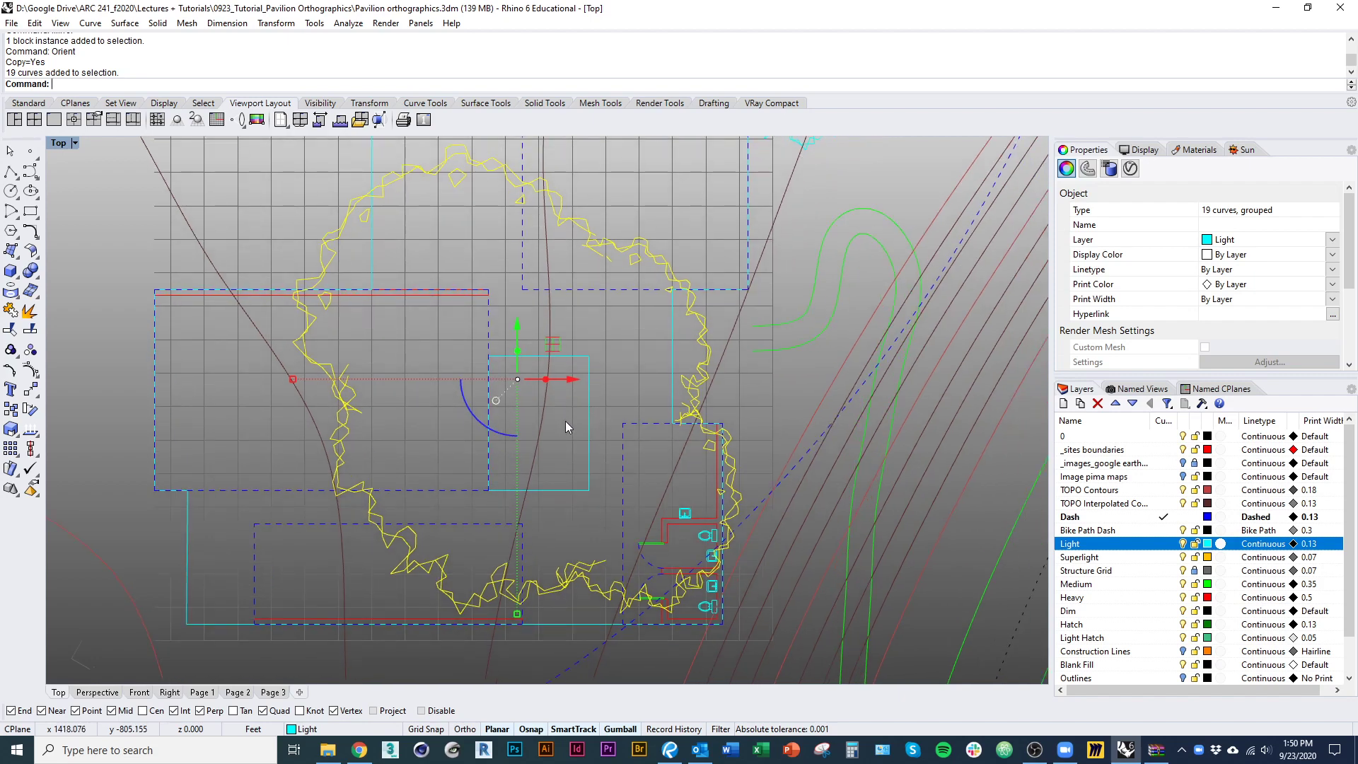
Step: Make Medium the current layer and draw a small circle near the upper-left corner of the cyan rectangle between the dashed outlines
text(circle)
key(Return)
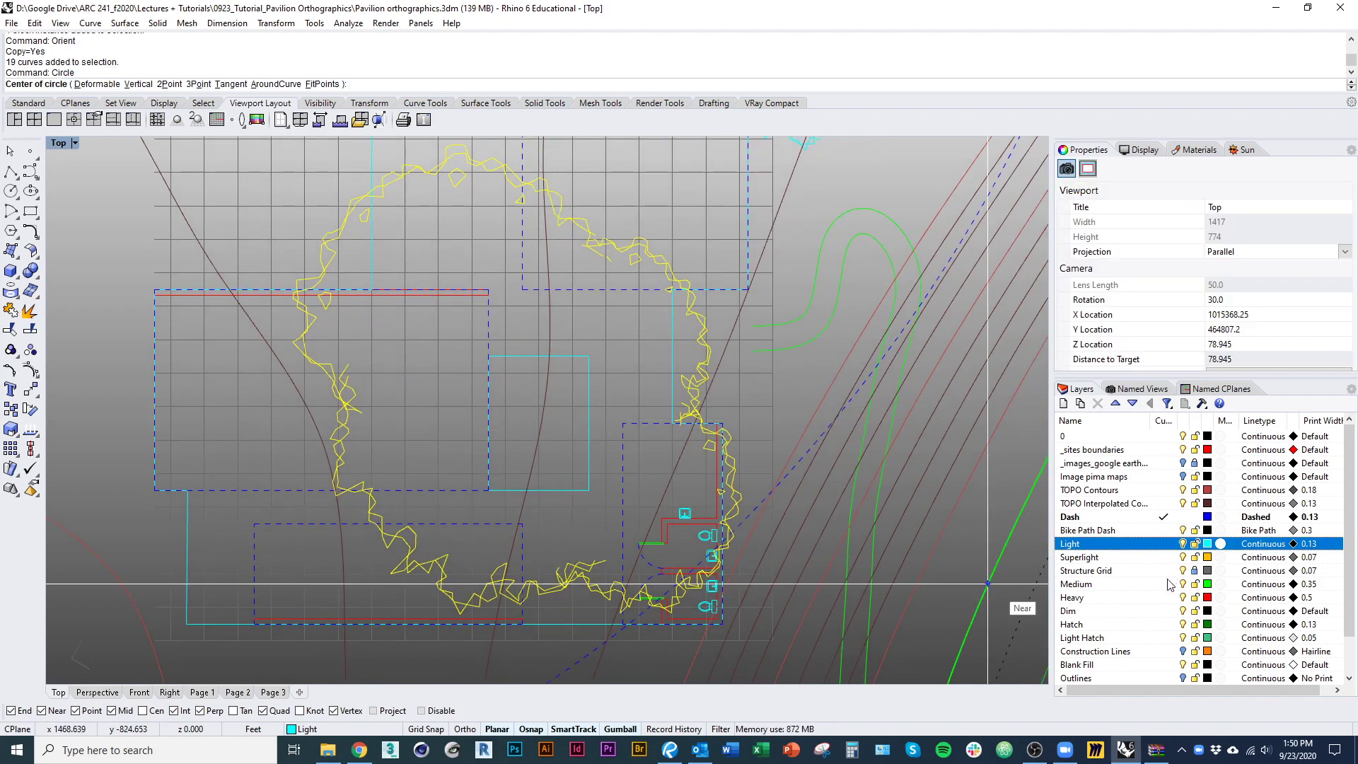
click(1165, 584)
scroll(529, 354, up, 8)
click(502, 372)
click(470, 402)
Step: Draw a larger circle near the middle of the cyan rectangle and a small circle near its lower-right corner
key(Return)
scroll(495, 425, down, 3)
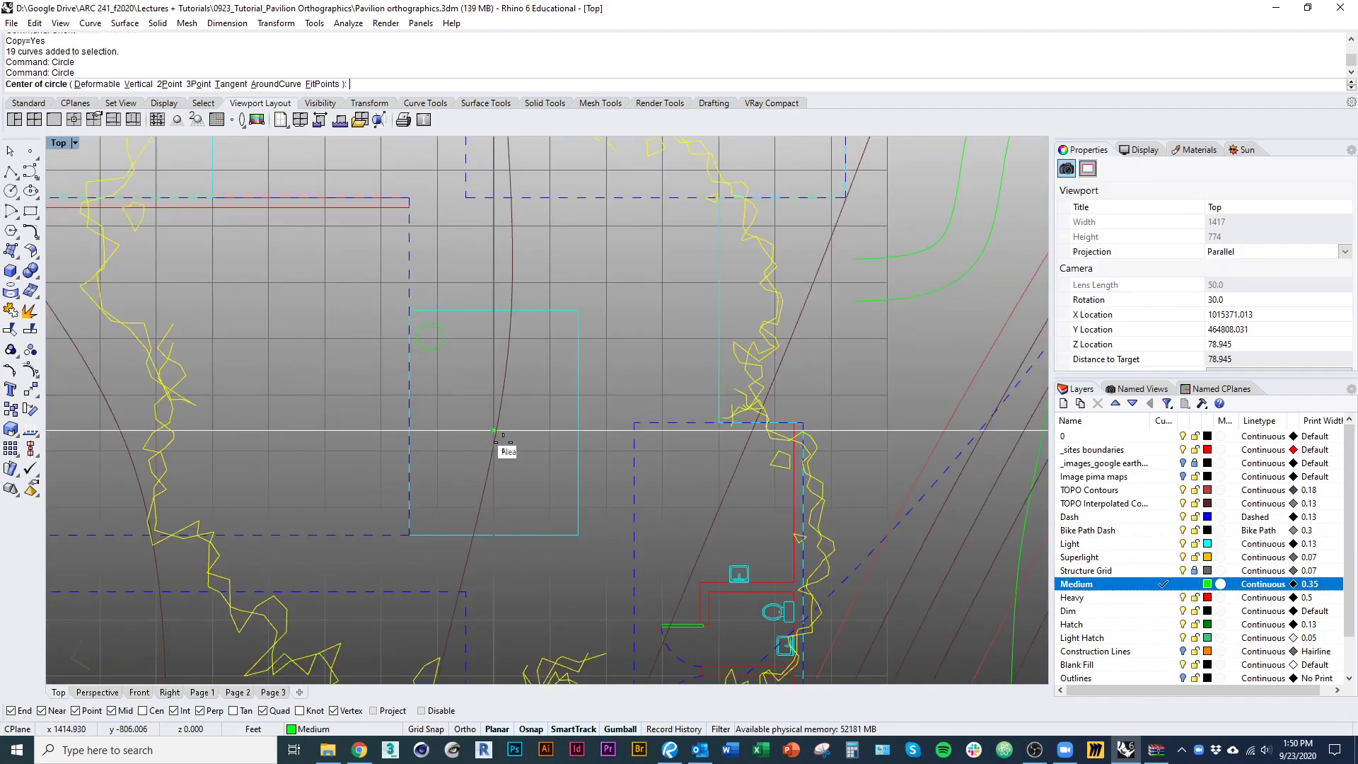
click(494, 427)
click(505, 450)
key(Return)
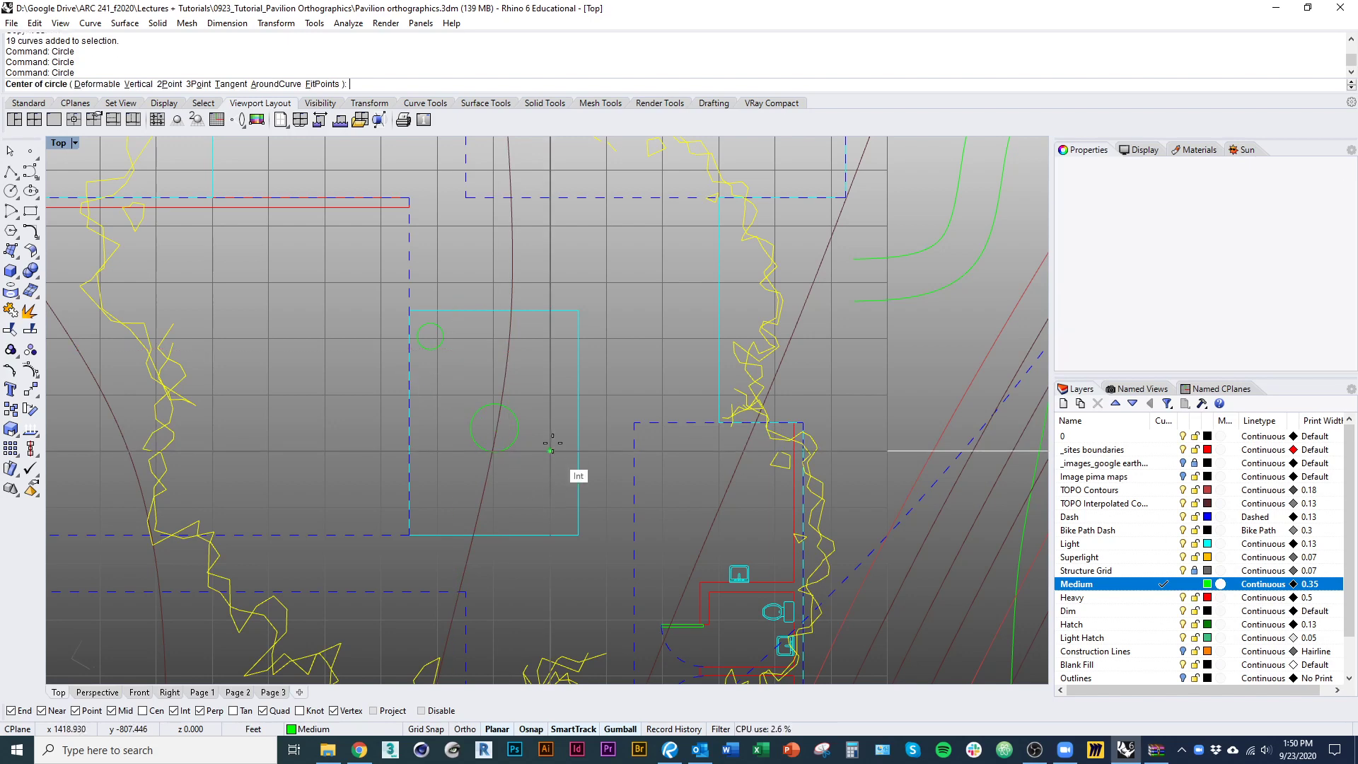
scroll(539, 449, down, 4)
scroll(527, 421, up, 2)
click(532, 425)
click(542, 426)
Step: Widen the cyan rectangle around the circles by moving its two right-hand control points toward the dashed outline of the small rooms
right_drag(542, 456, 478, 491)
click(479, 492)
key(F10)
drag(491, 291, 472, 503)
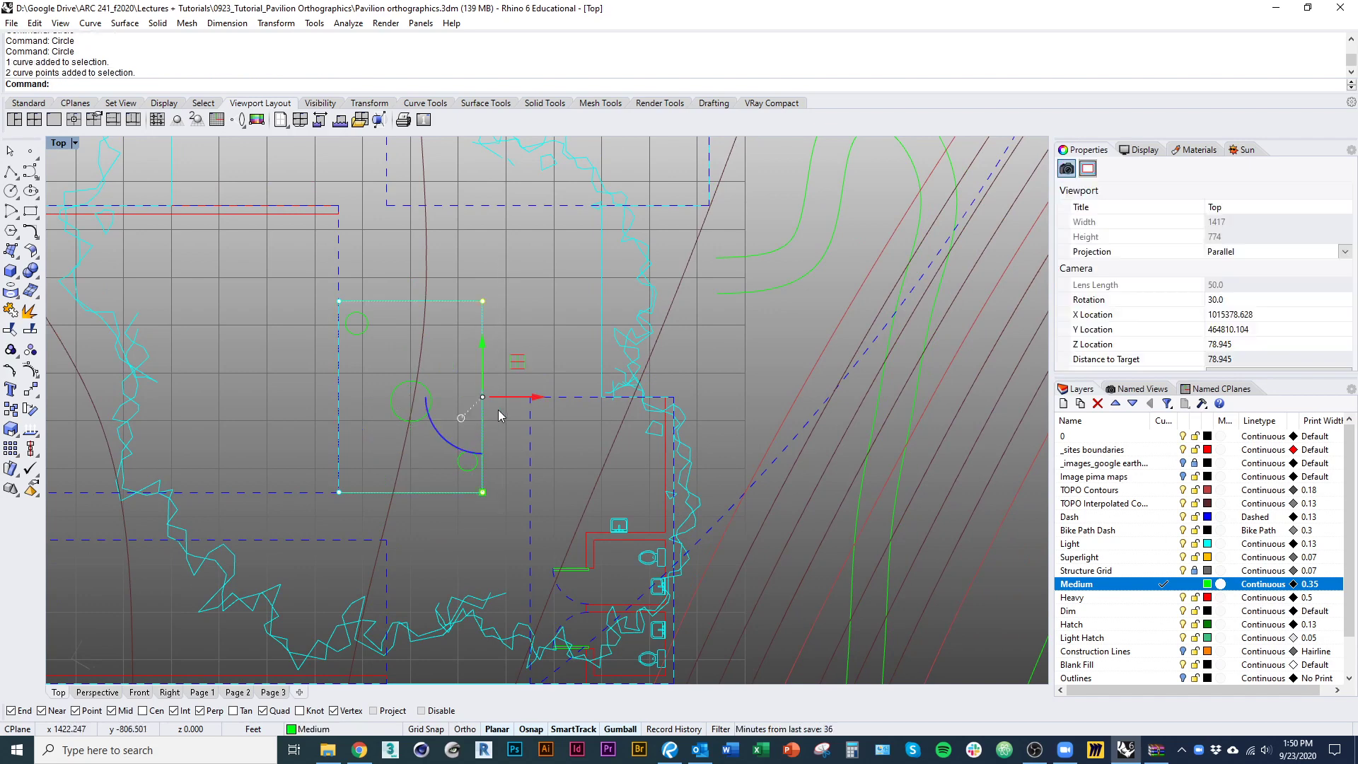
text(m)
key(Return)
click(483, 491)
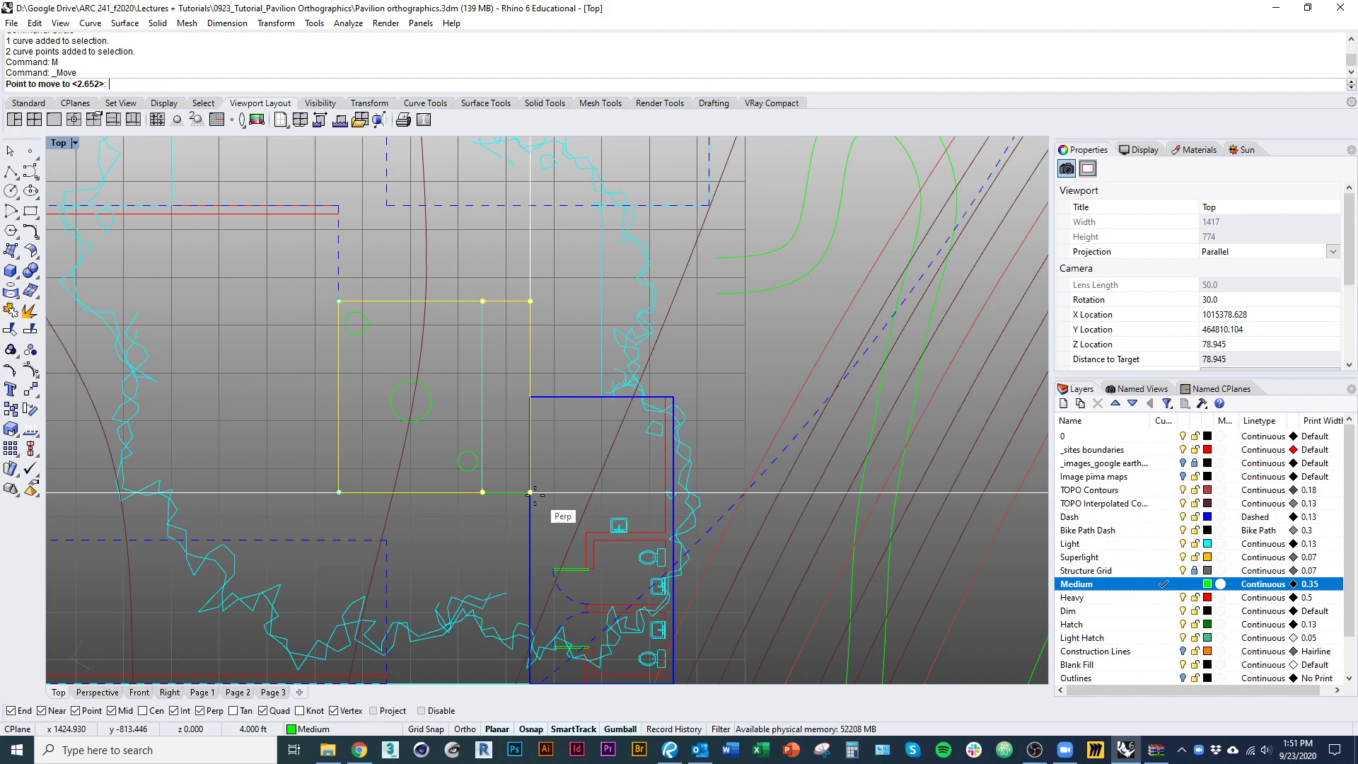
click(531, 491)
Step: Shift the small lower-right circle toward the right edge of the widened cyan rectangle
scroll(494, 481, up, 3)
drag(480, 426, 515, 415)
scroll(515, 417, down, 4)
click(475, 364)
right_drag(475, 364, 519, 399)
scroll(518, 399, up, 1)
Step: Reposition the large circle in the upper half of the cyan rectangle, refining the circle arrangement
scroll(517, 396, down, 5)
right_drag(519, 445, 511, 491)
scroll(506, 463, up, 4)
drag(497, 442, 501, 416)
scroll(499, 418, down, 2)
right_drag(499, 430, 511, 505)
scroll(483, 469, up, 2)
scroll(432, 389, down, 1)
right_drag(473, 448, 426, 437)
scroll(431, 389, down, 1)
scroll(360, 402, down, 2)
right_drag(487, 516, 428, 471)
click(427, 471)
scroll(454, 409, up, 3)
click(455, 386)
drag(455, 386, 453, 403)
right_drag(463, 439, 453, 485)
scroll(451, 474, down, 2)
Step: Move the large tree outline overlapping the pavilion to the Superlight layer
click(565, 435)
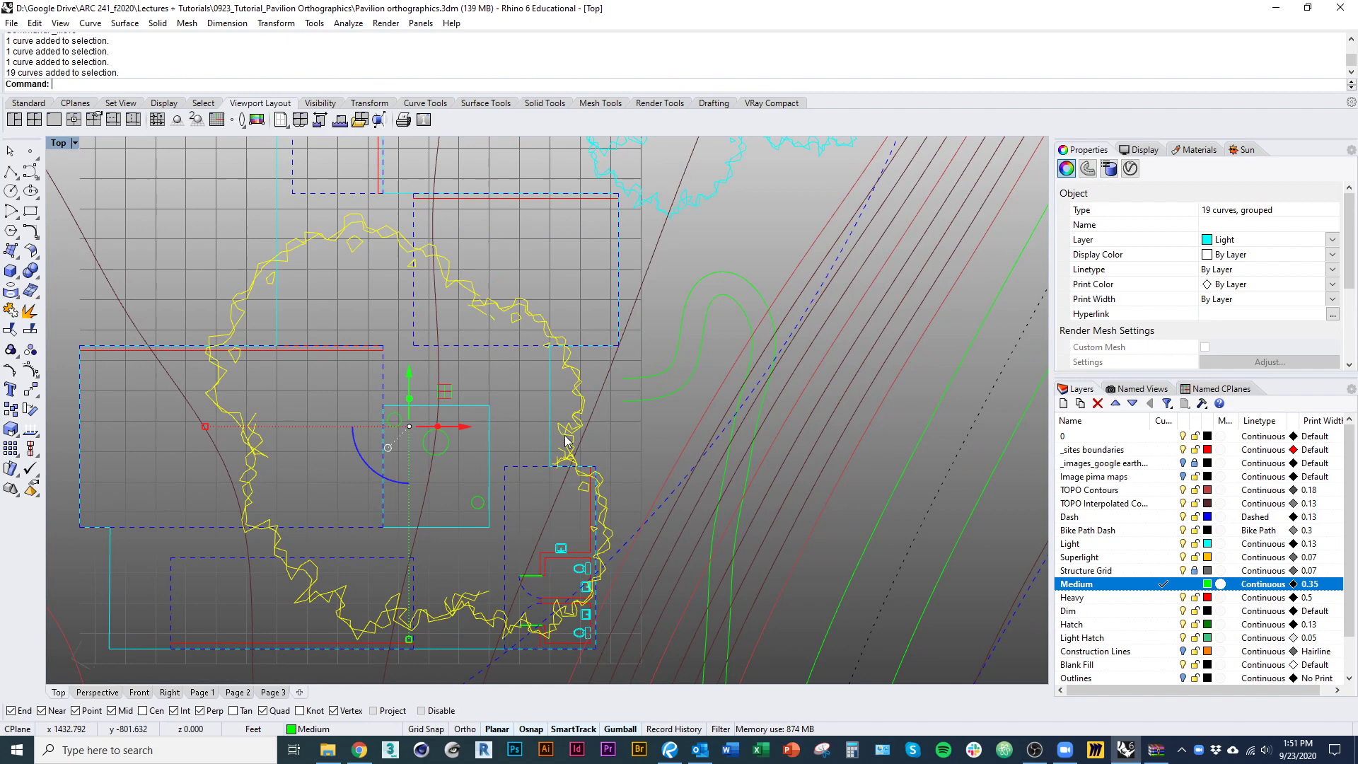
right_click(1121, 556)
click(1174, 500)
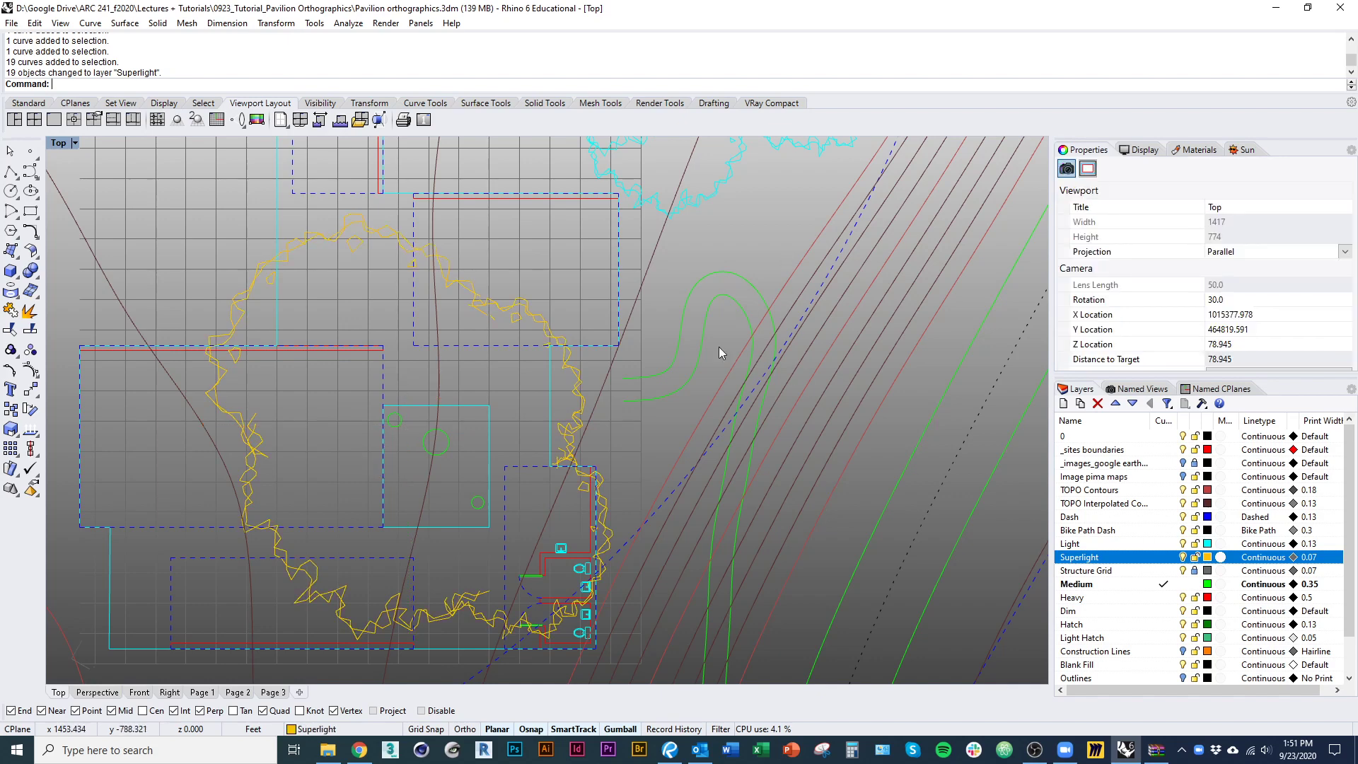
key(Escape)
Step: Examine the line weights of the tree, fixtures and circles on the Page 3 layout
right_drag(569, 427, 605, 463)
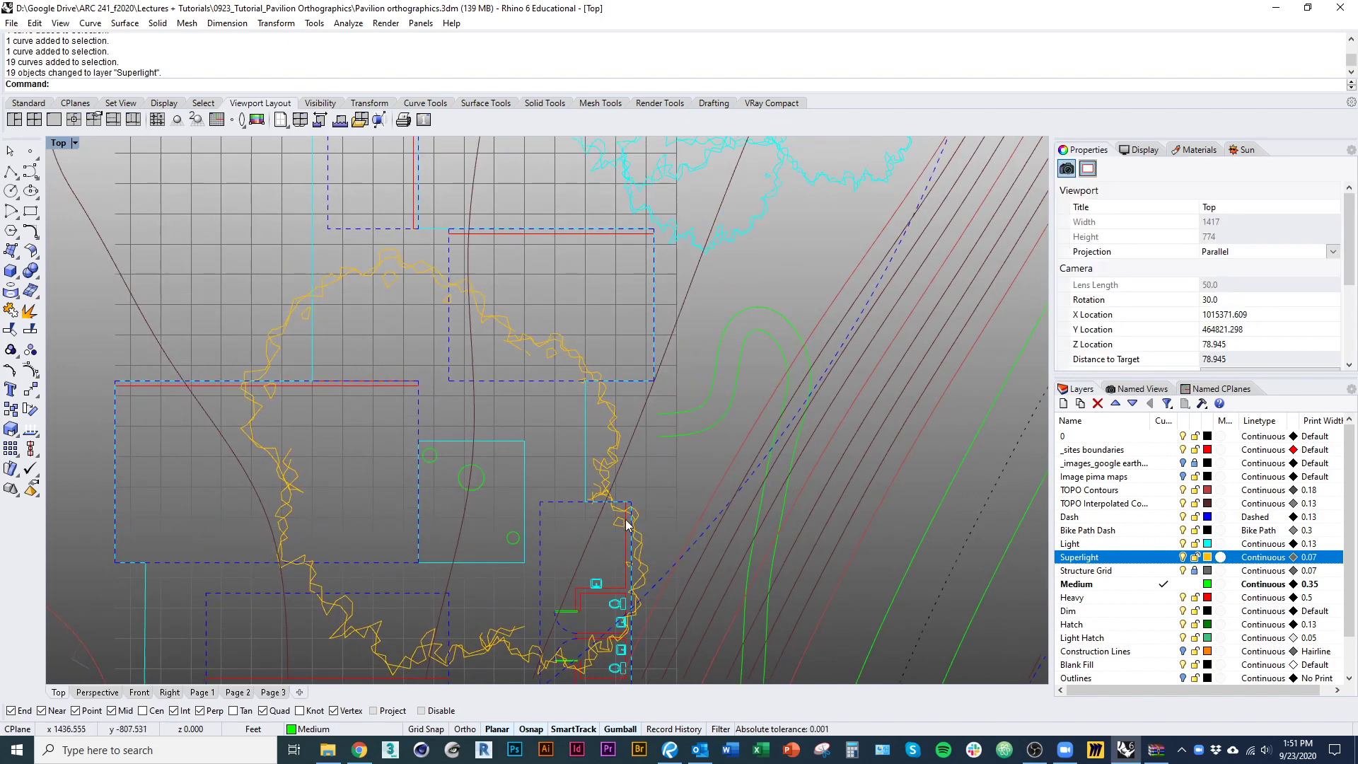
right_drag(612, 531, 654, 491)
right_drag(490, 638, 473, 616)
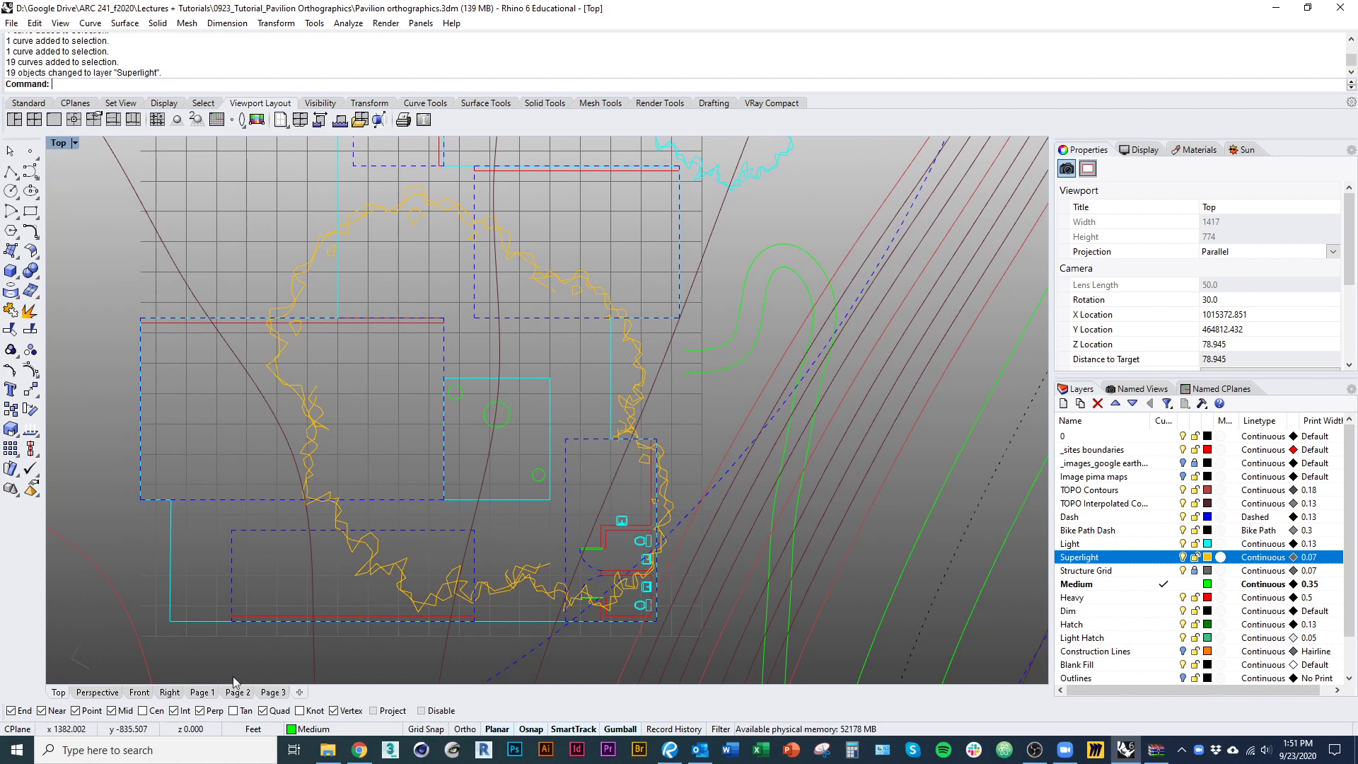
right_drag(404, 537, 426, 597)
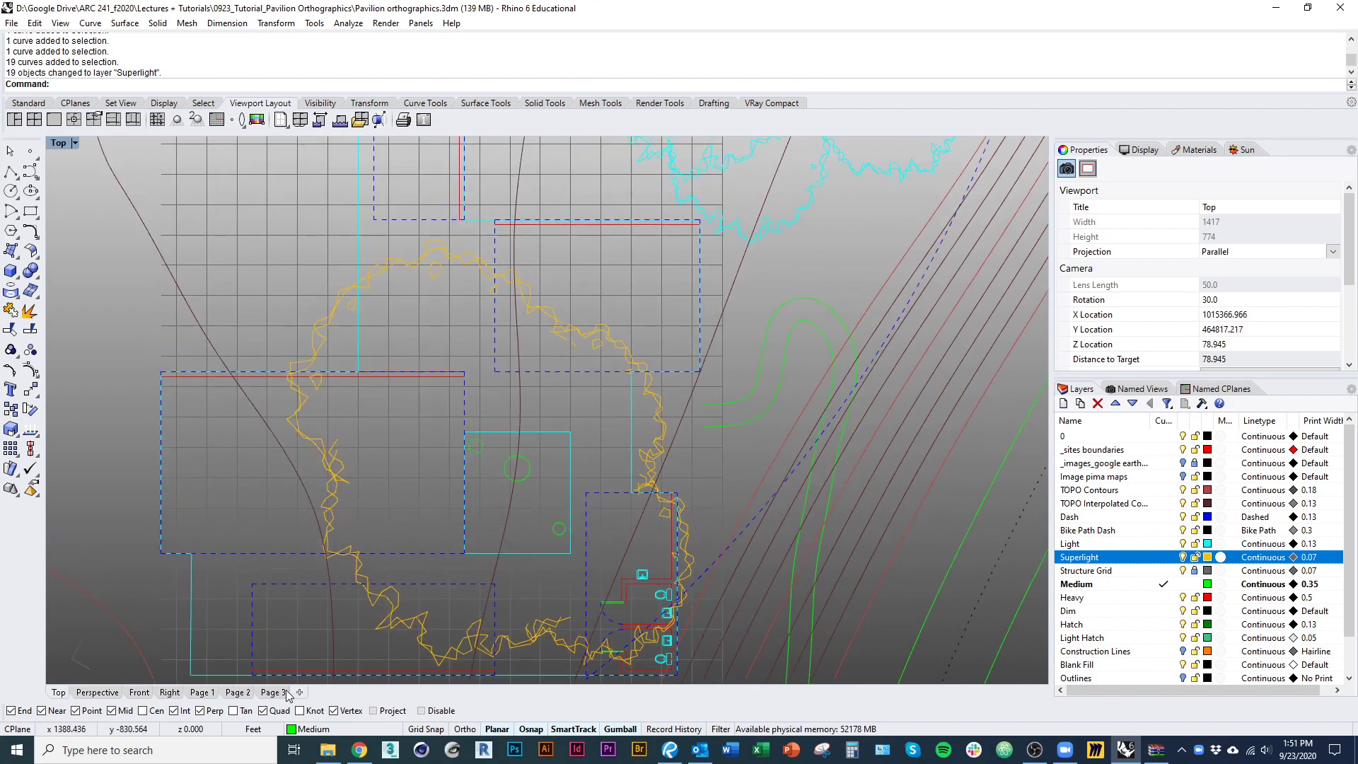
click(277, 693)
scroll(530, 555, down, 8)
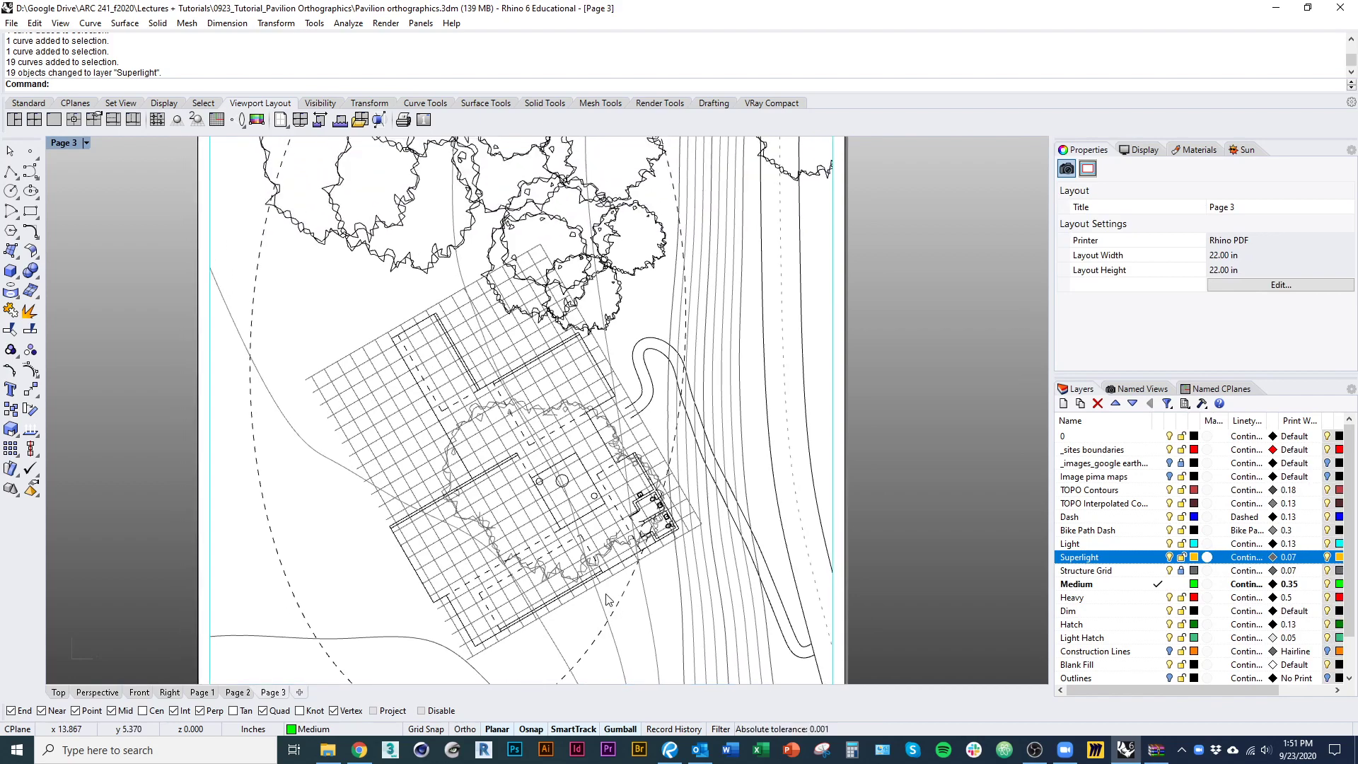
scroll(595, 438, up, 6)
scroll(615, 382, up, 2)
scroll(529, 515, down, 3)
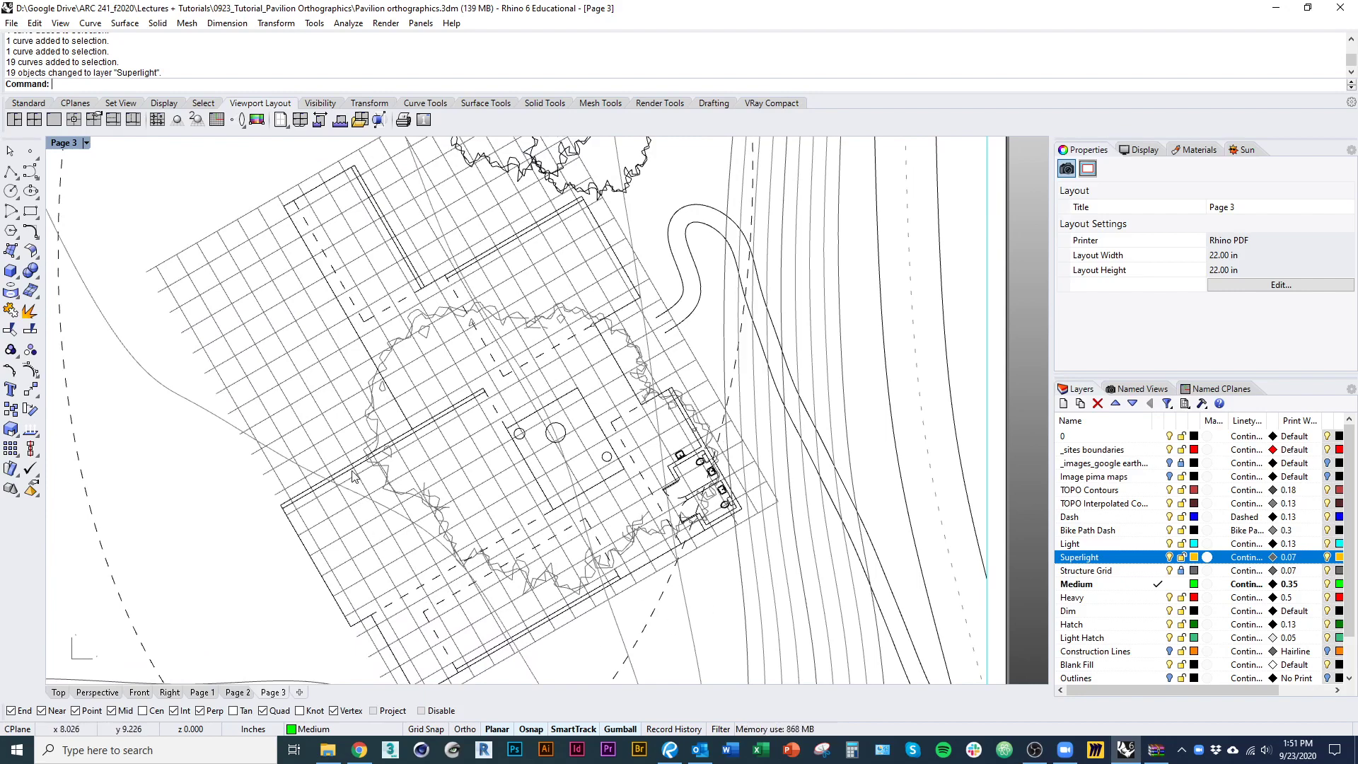
scroll(727, 504, up, 6)
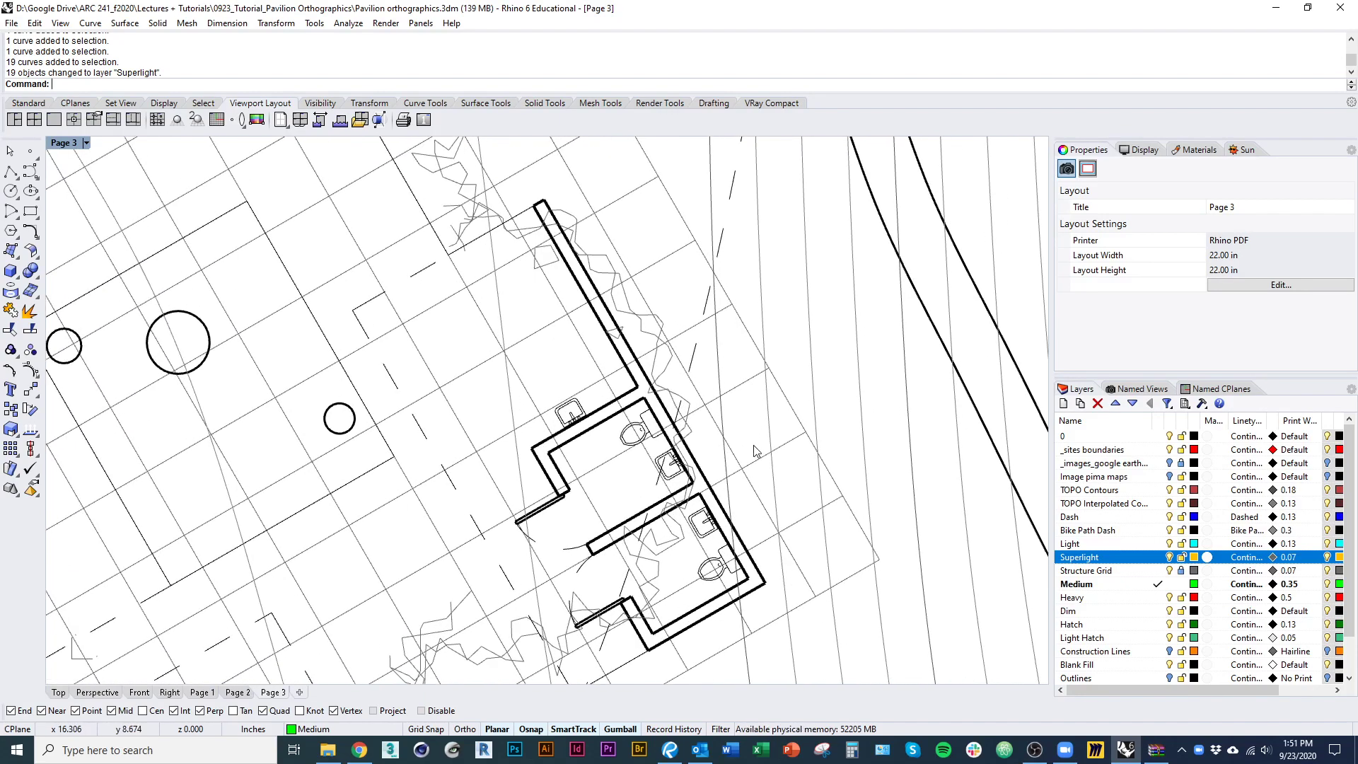
scroll(741, 493, down, 5)
click(58, 691)
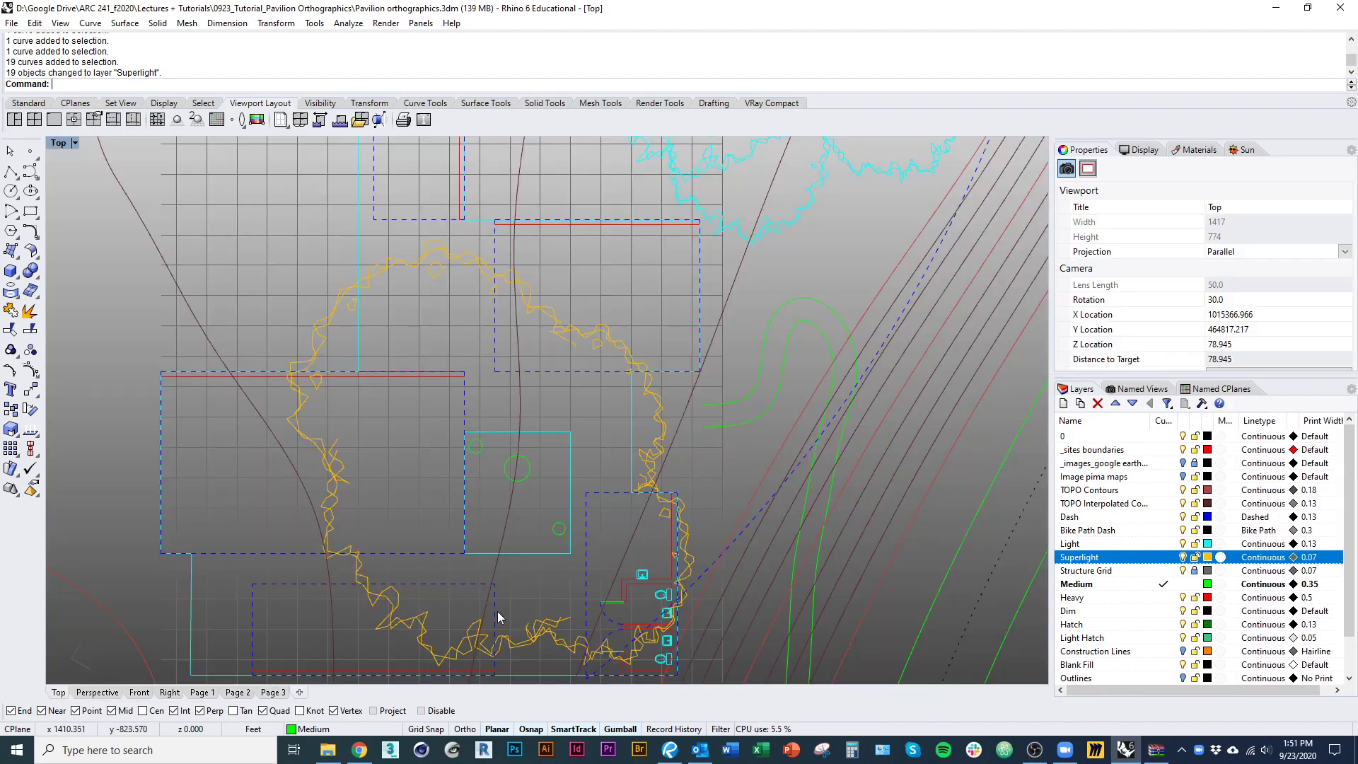
right_drag(471, 538, 543, 533)
scroll(527, 545, down, 3)
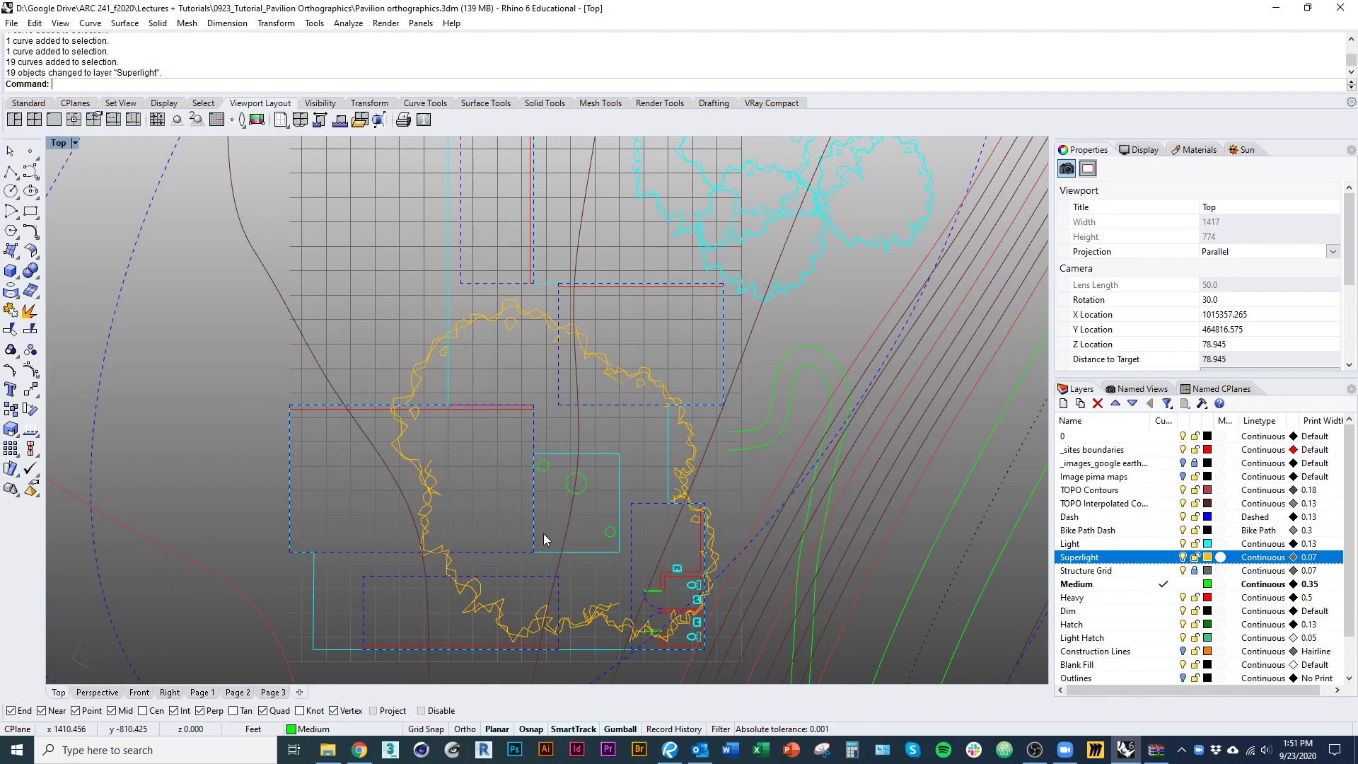
right_drag(508, 475, 501, 500)
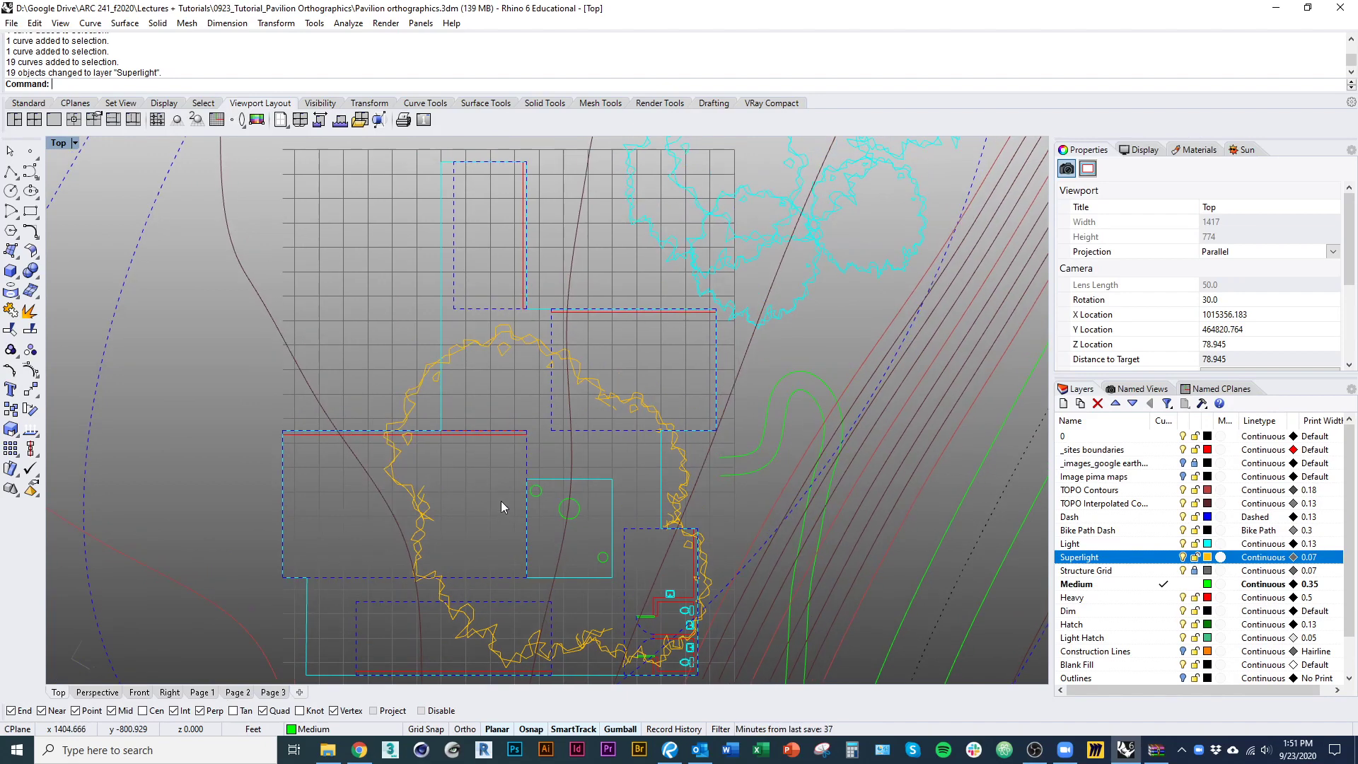
right_drag(583, 414, 565, 437)
mouse_move(502, 478)
right_down()
mouse_move(513, 471)
mouse_move(503, 377)
mouse_move(503, 450)
mouse_move(482, 509)
right_up()
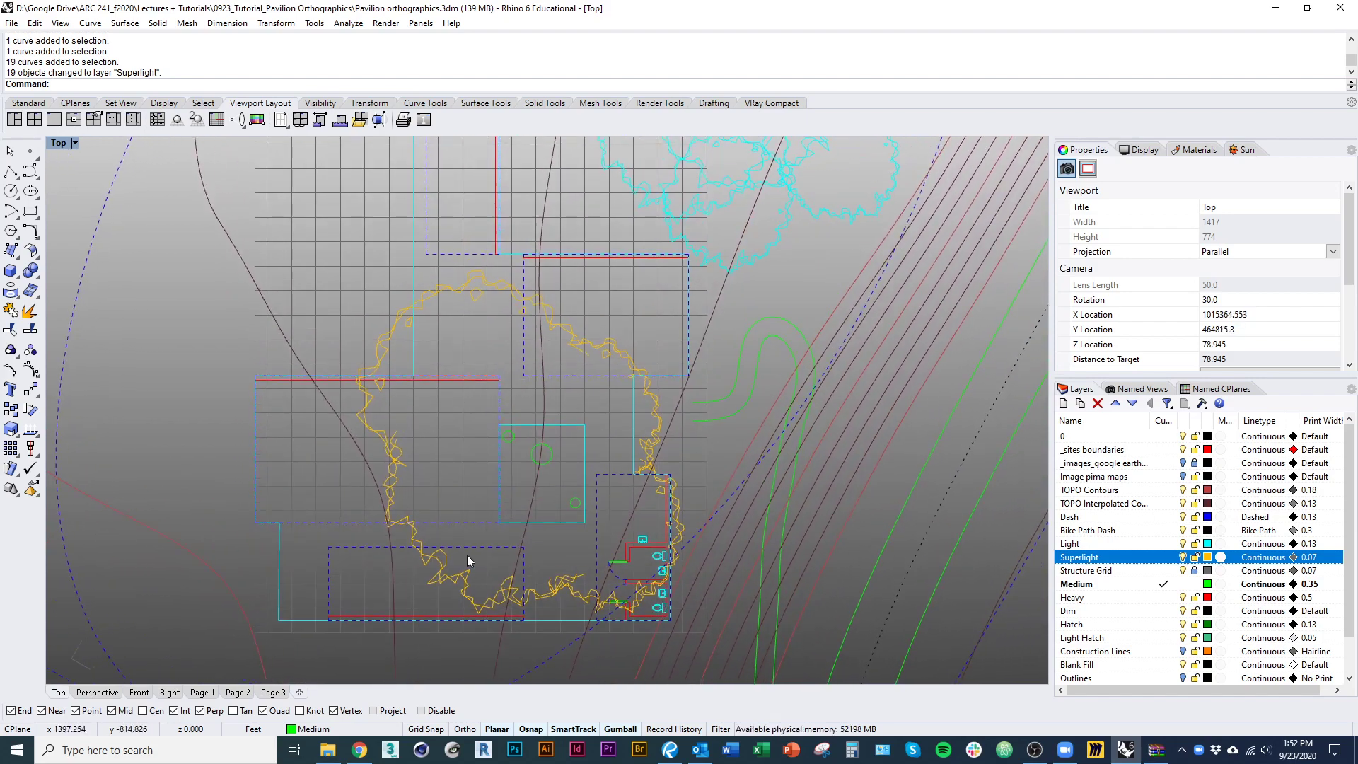
scroll(260, 408, up, 5)
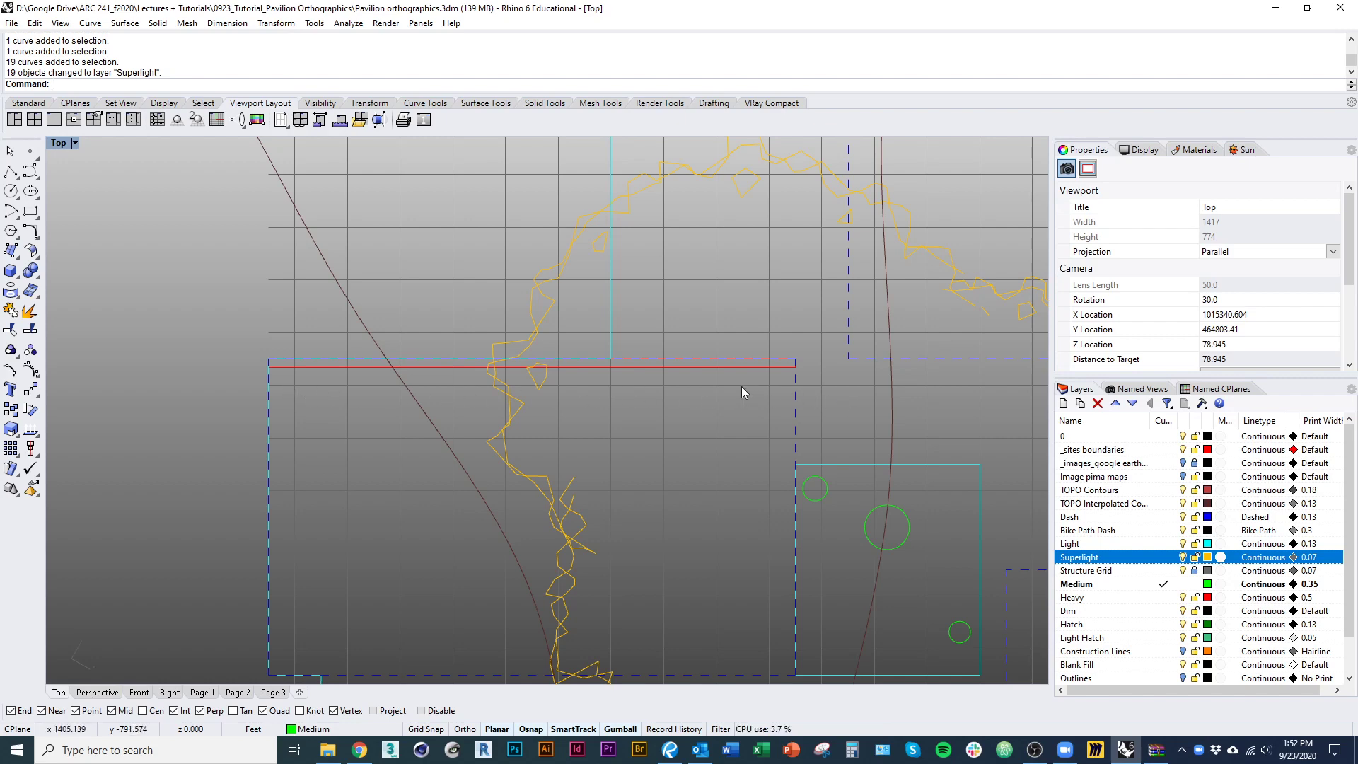
right_drag(733, 398, 591, 413)
scroll(579, 340, down, 3)
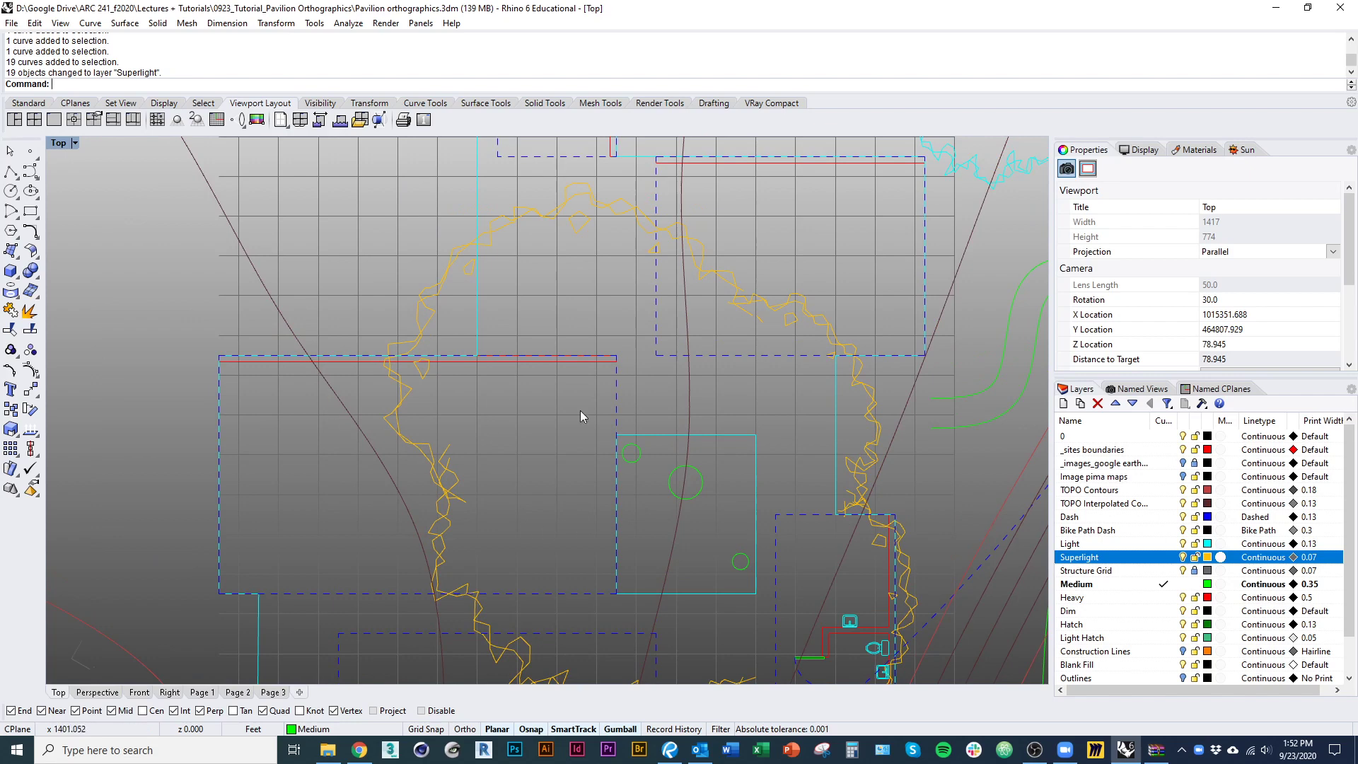
right_drag(589, 458, 540, 478)
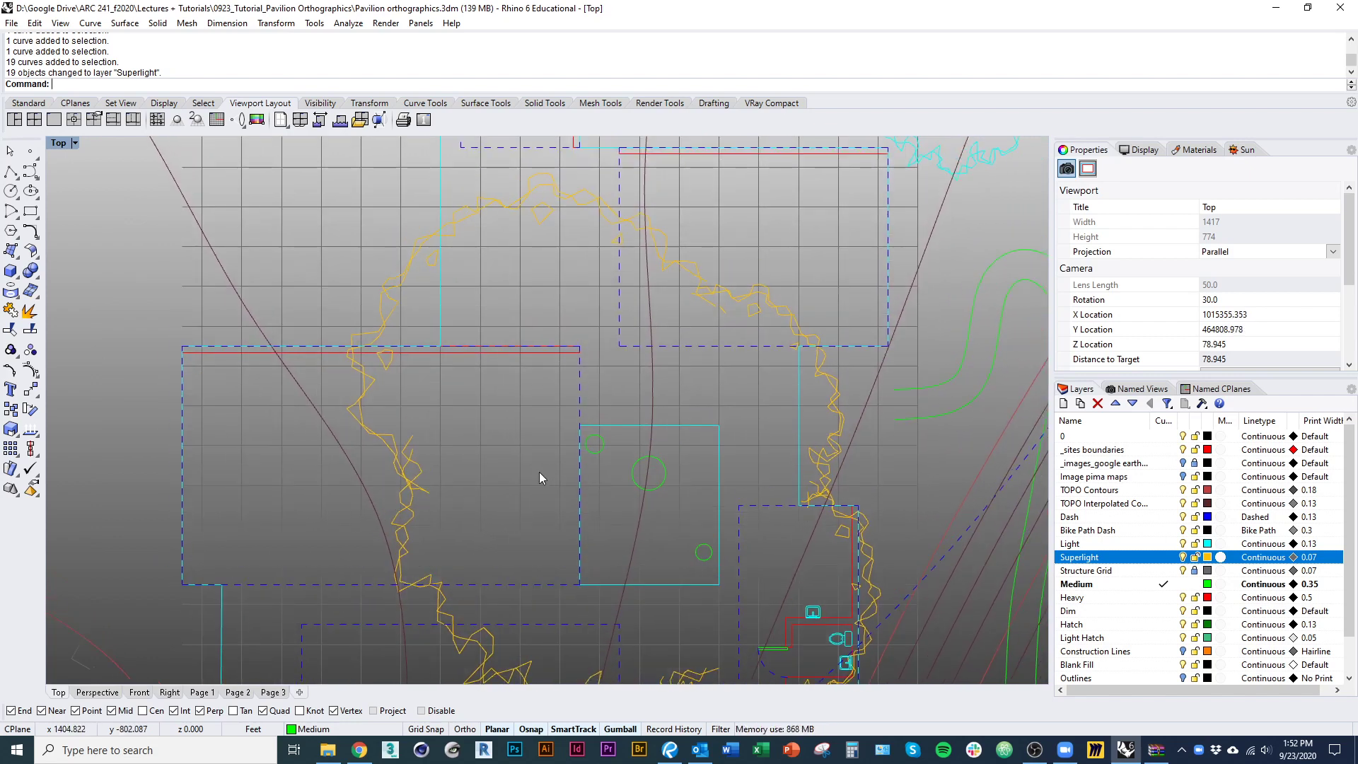
Step: Draw a small upright column rectangle from its center on the Heavy layer, at the grid intersection near the left pavilion bay's upper-left corner
key(Return)
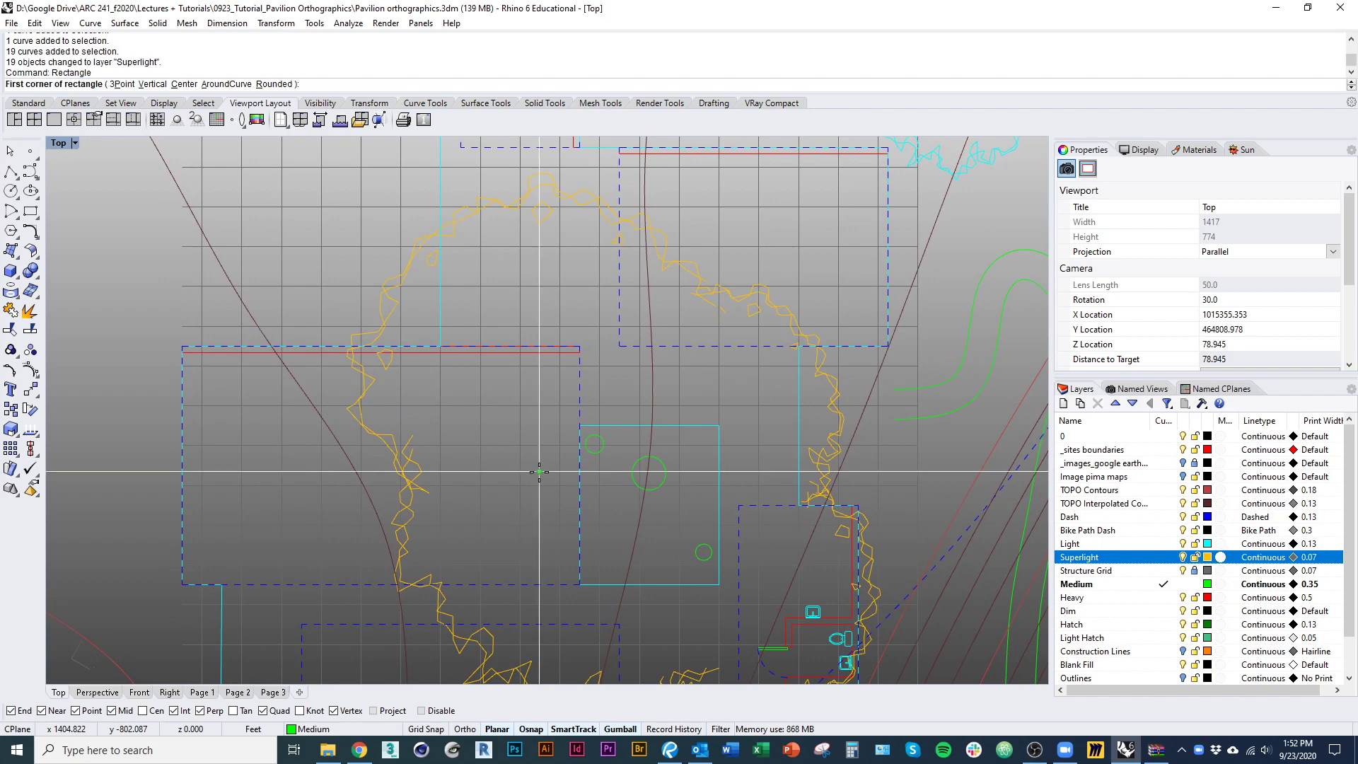
right_drag(550, 485, 582, 475)
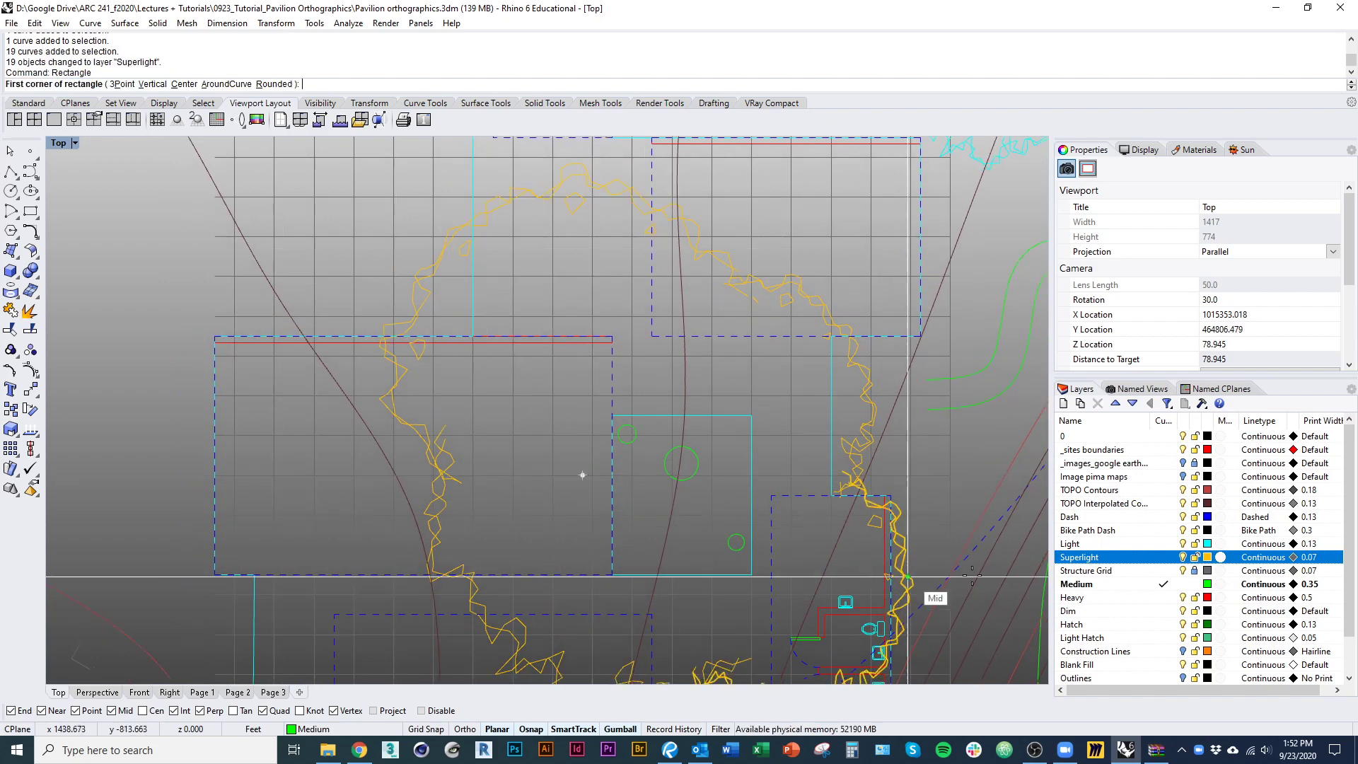
click(1164, 598)
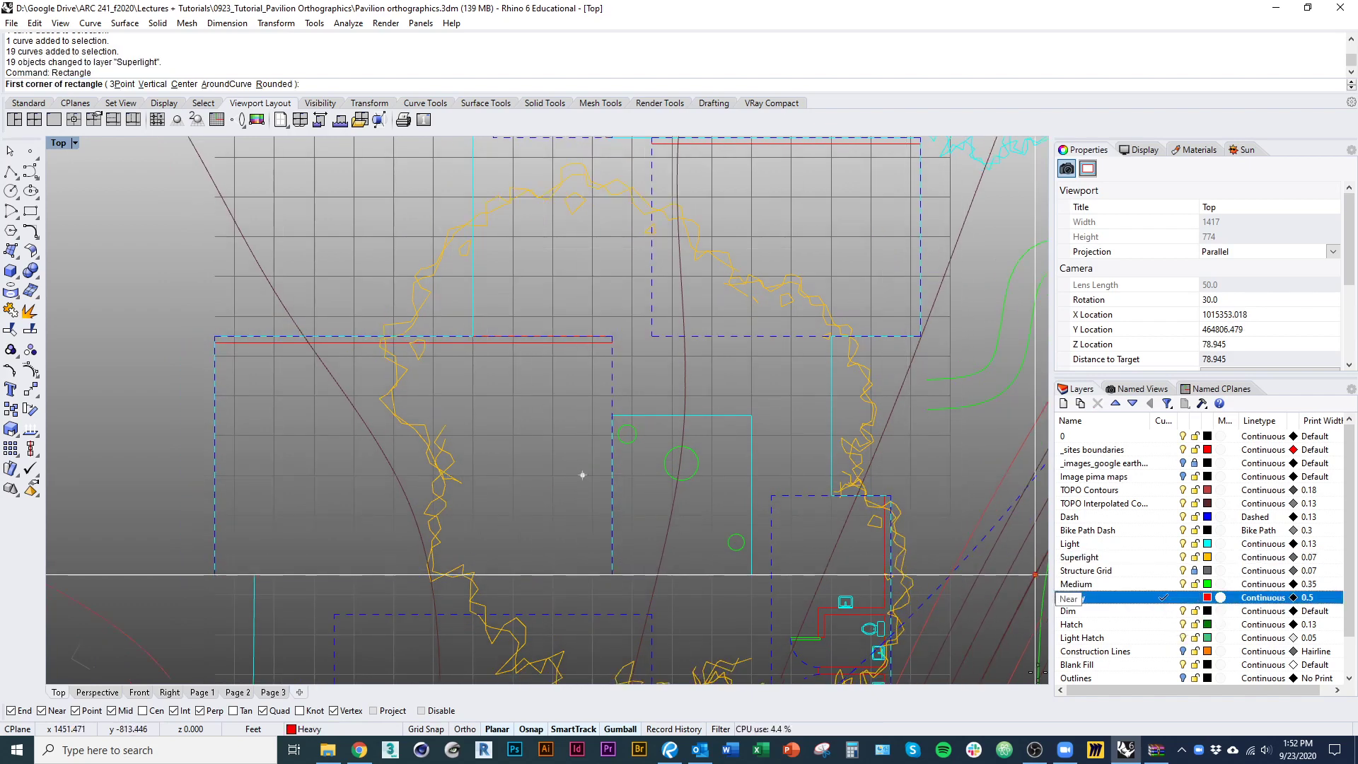
right_drag(454, 502, 495, 515)
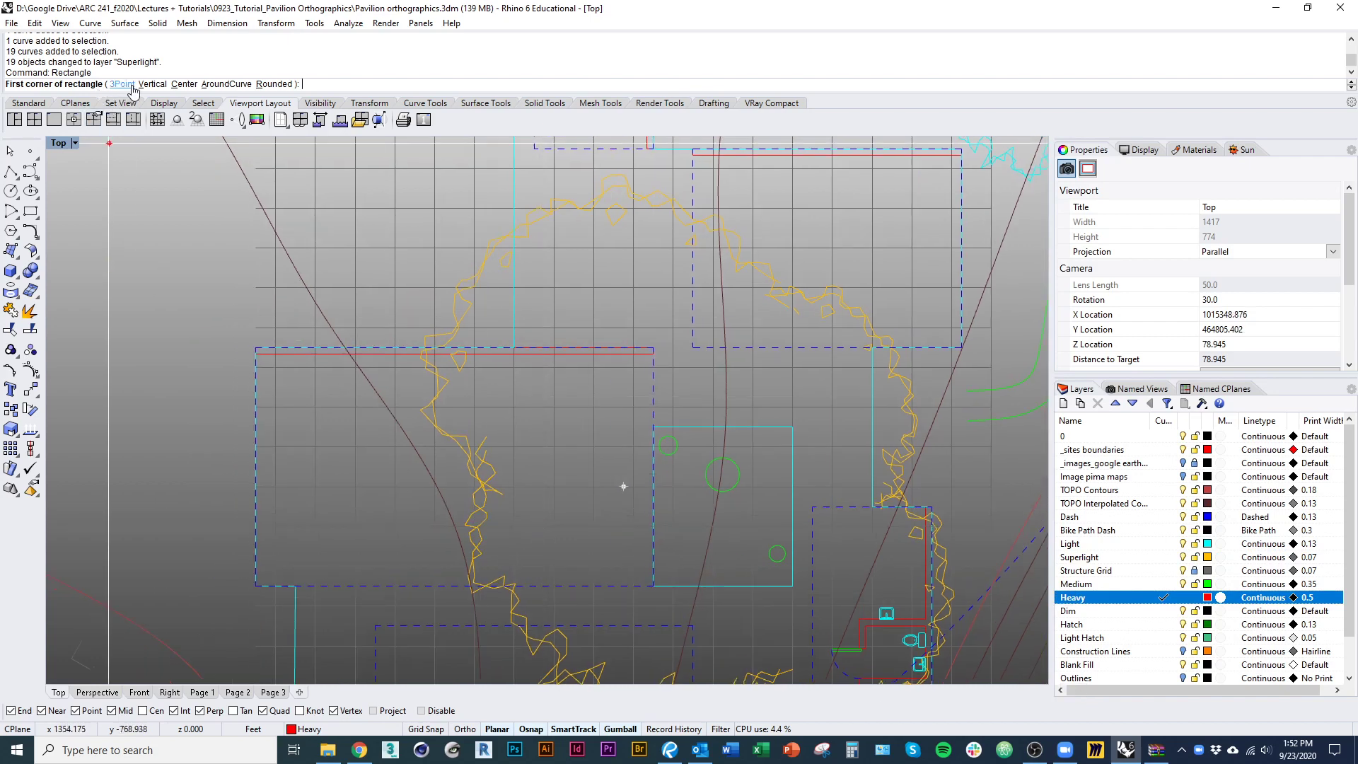
click(184, 84)
scroll(283, 340, up, 6)
click(232, 324)
scroll(234, 334, up, 3)
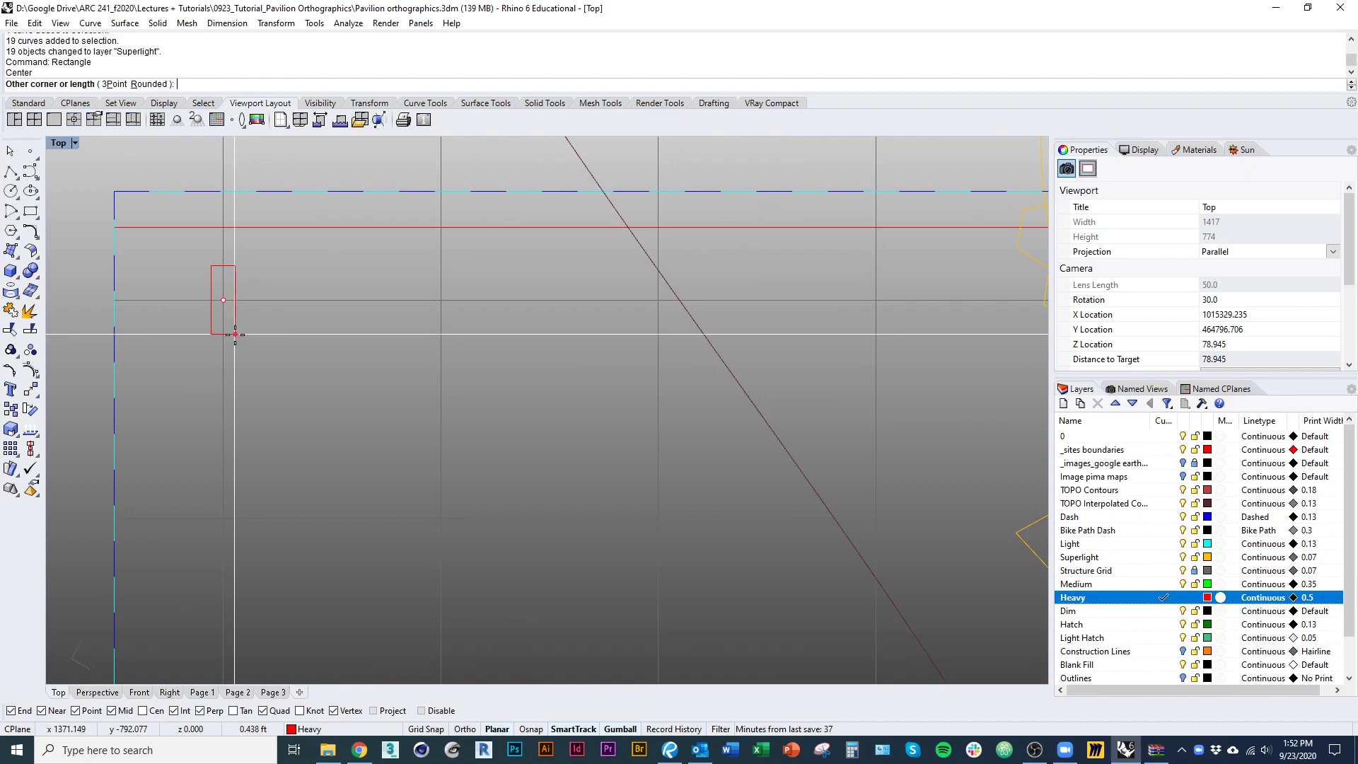
click(235, 334)
scroll(227, 340, down, 7)
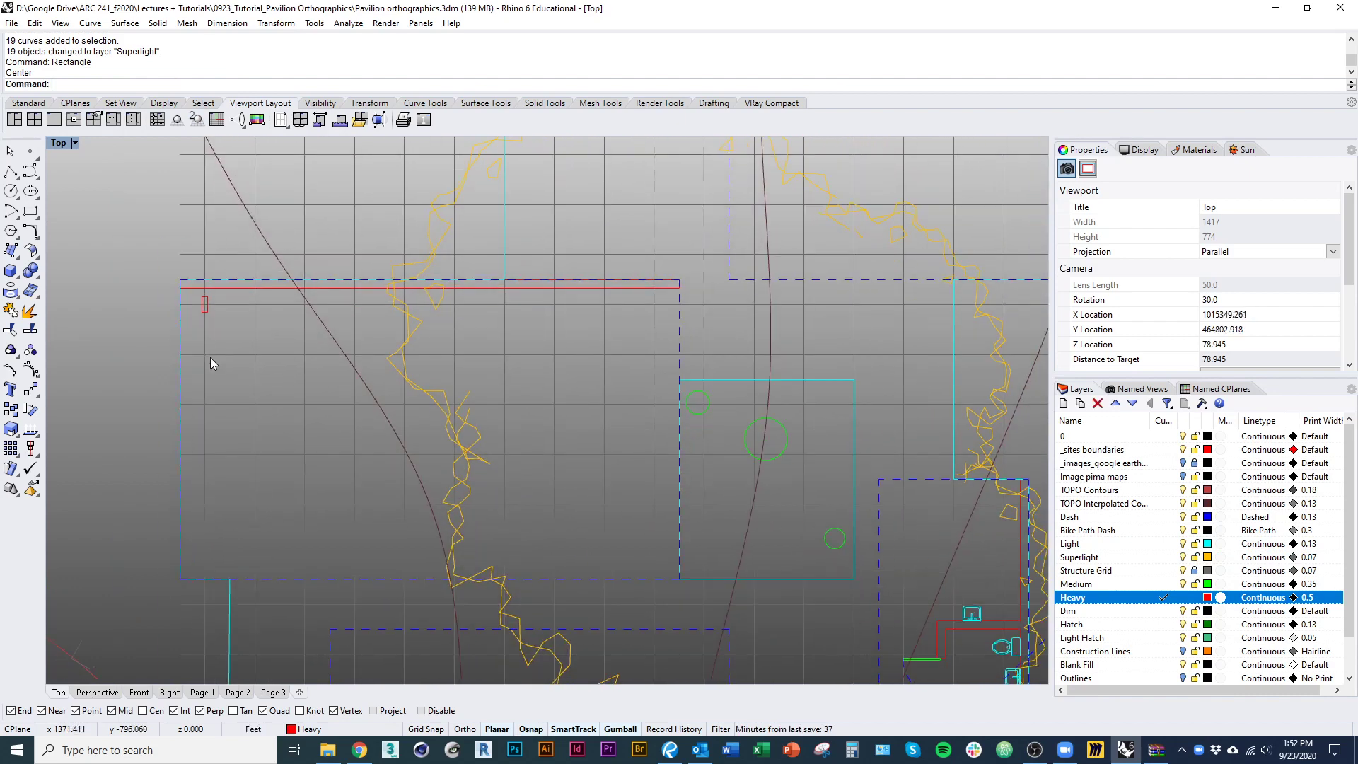
Step: Copy the small column rectangle at 4 ft intervals along the grid to form a row of ten beneath the left bay's upper wall
click(204, 304)
scroll(198, 311, up, 3)
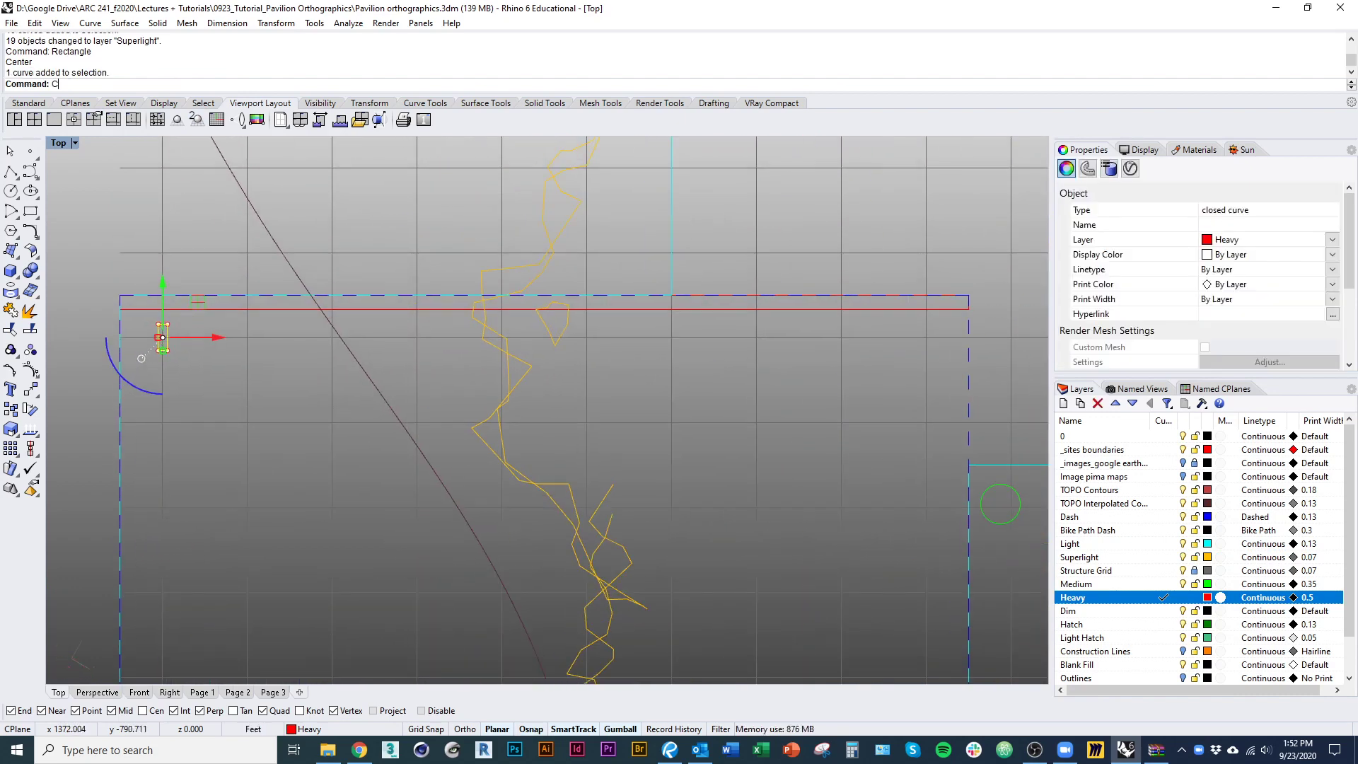
key(Return)
scroll(134, 311, down, 3)
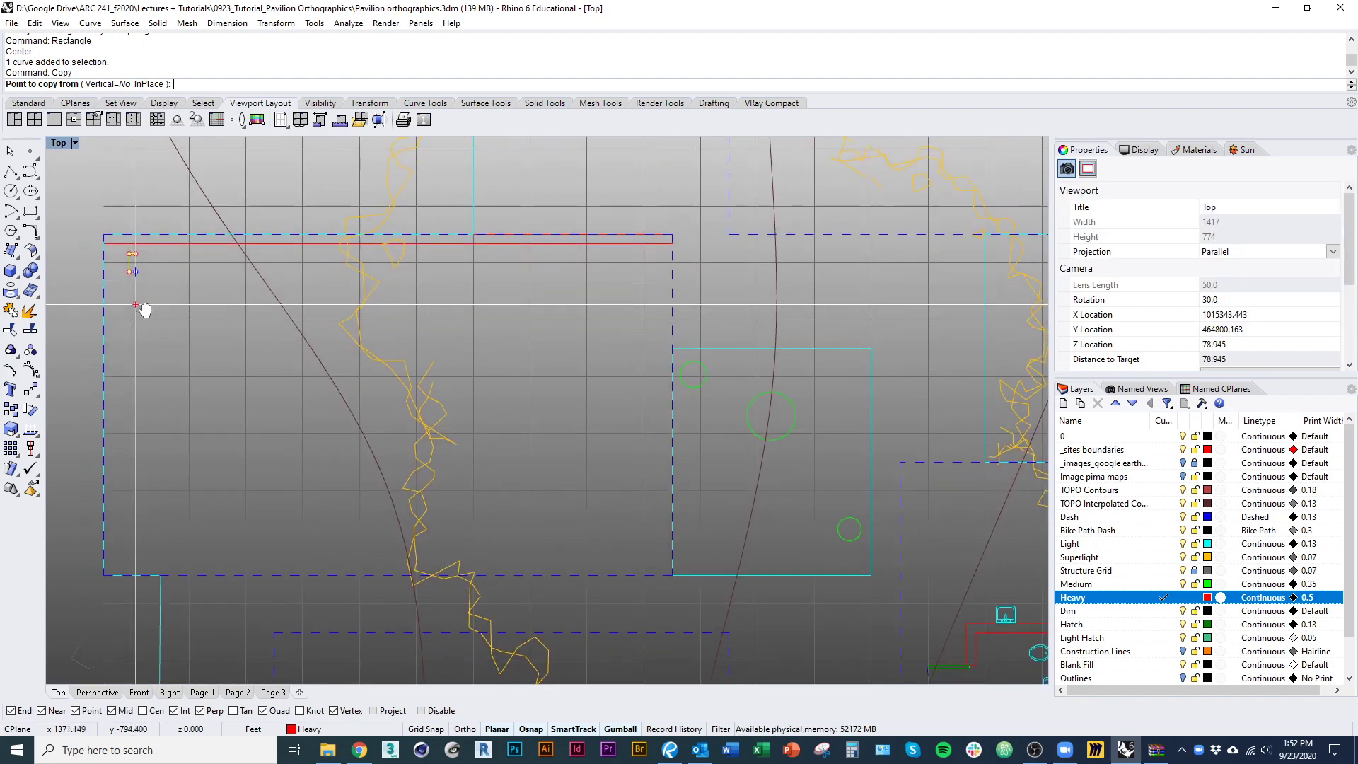
click(132, 344)
click(189, 345)
click(245, 345)
click(302, 344)
scroll(360, 362, up, 4)
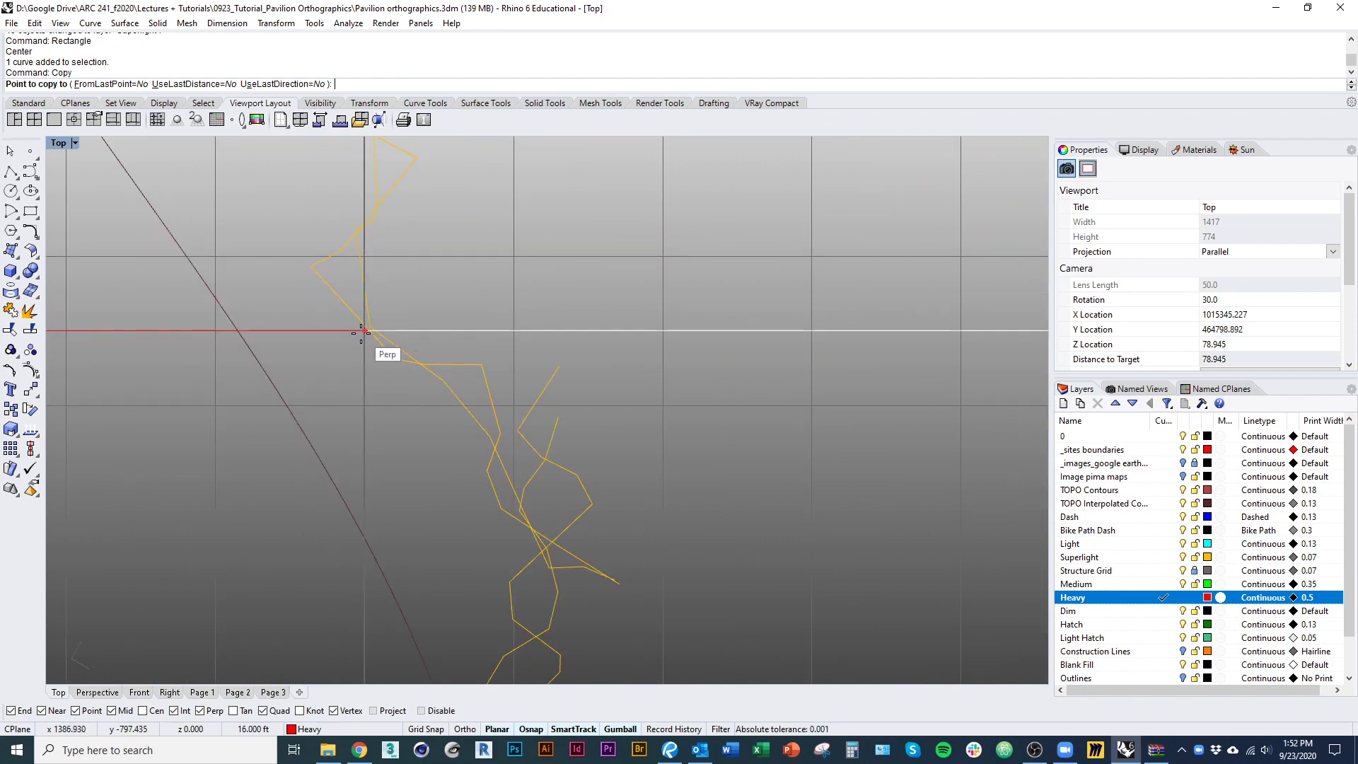
scroll(361, 332, down, 3)
click(466, 333)
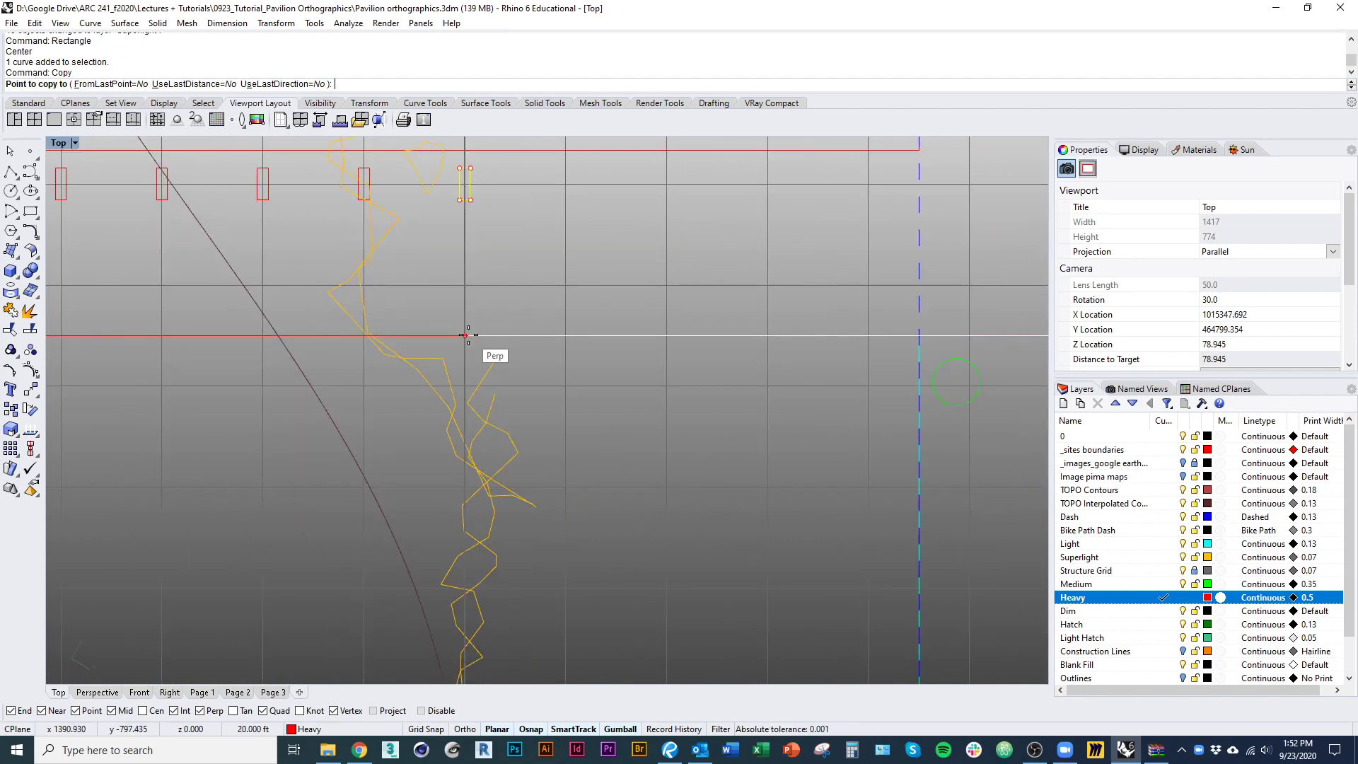
click(565, 334)
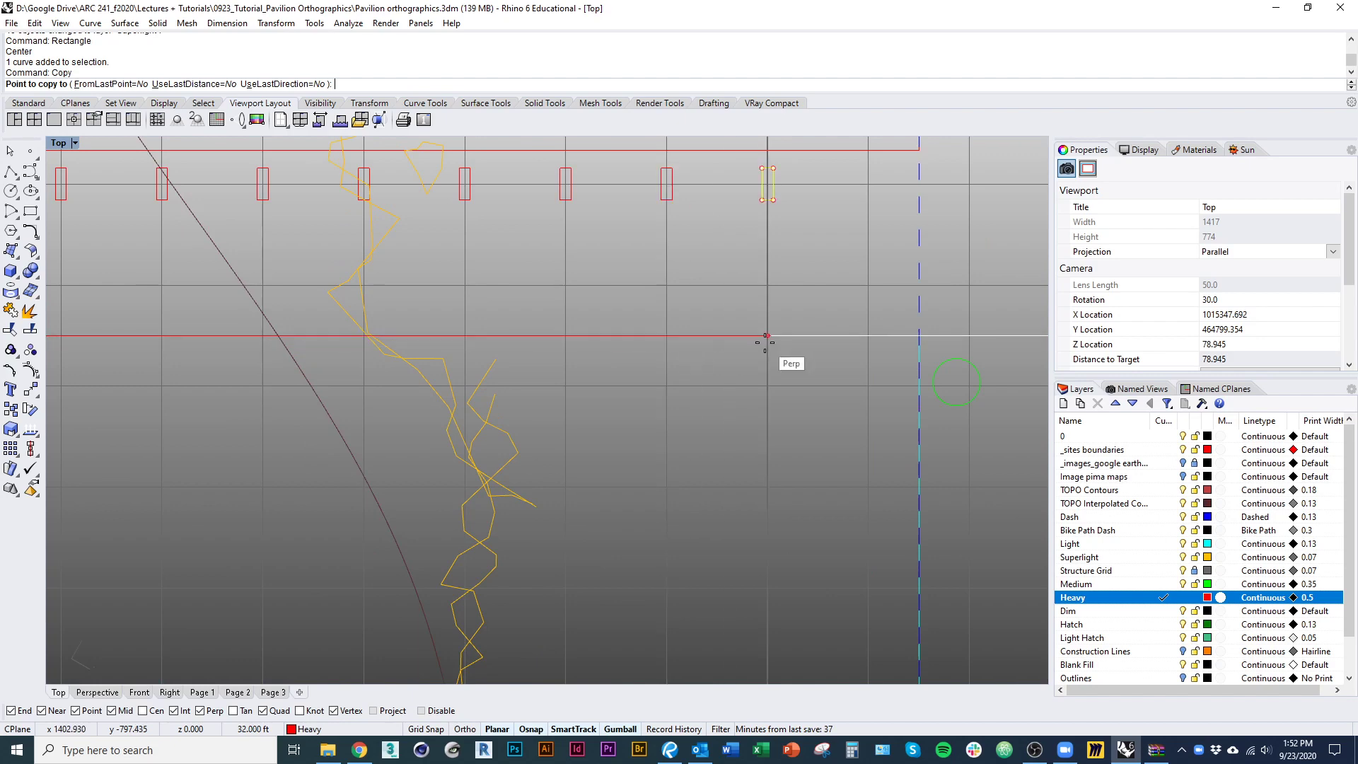
click(863, 343)
right_click(851, 367)
Step: Copy the row of ten columns onto the grid line just inside the lower-left bay's bottom wall, aligned to its right end
right_drag(835, 267, 769, 400)
scroll(770, 401, down, 4)
click(161, 386)
drag(842, 307, 898, 315)
right_drag(872, 341, 812, 355)
text(Copy)
key(Return)
scroll(813, 343, up, 3)
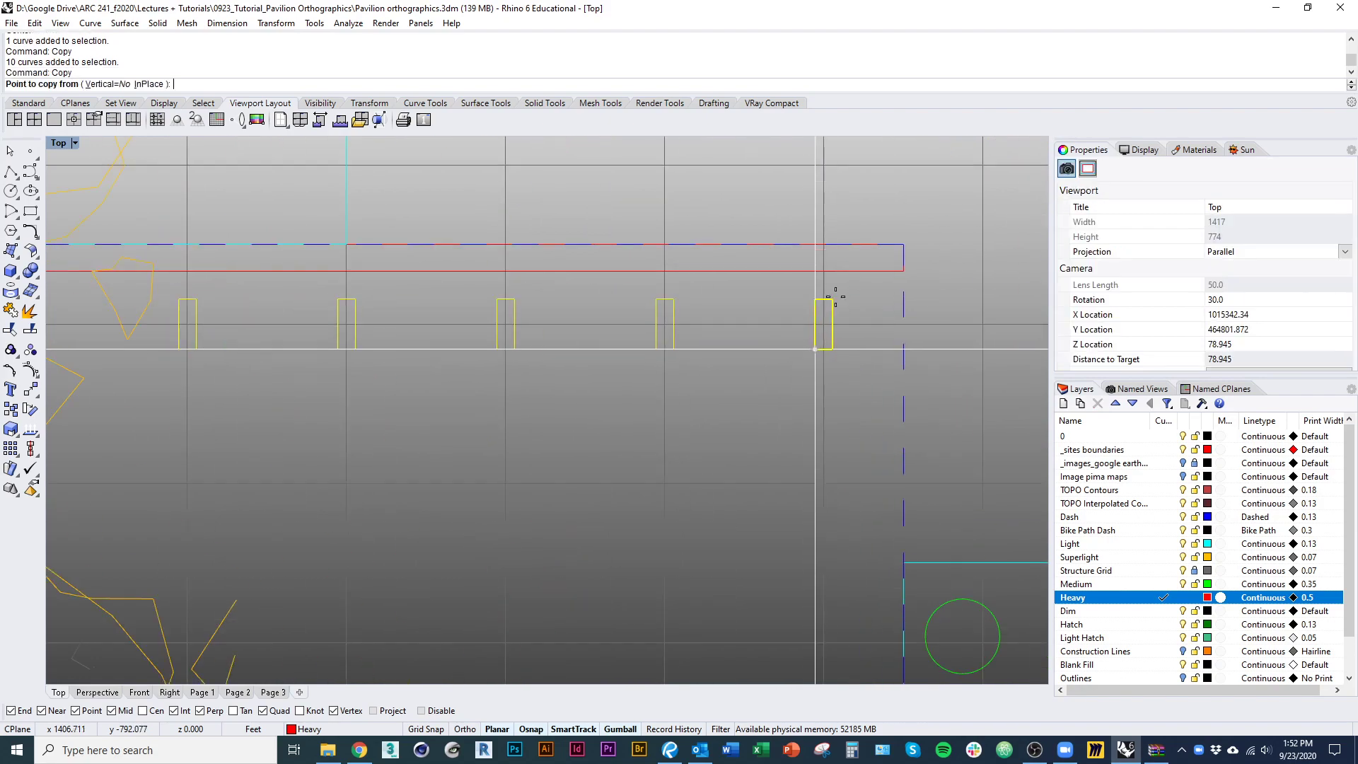
click(823, 324)
scroll(788, 219, down, 7)
right_drag(794, 342, 764, 263)
scroll(792, 461, up, 12)
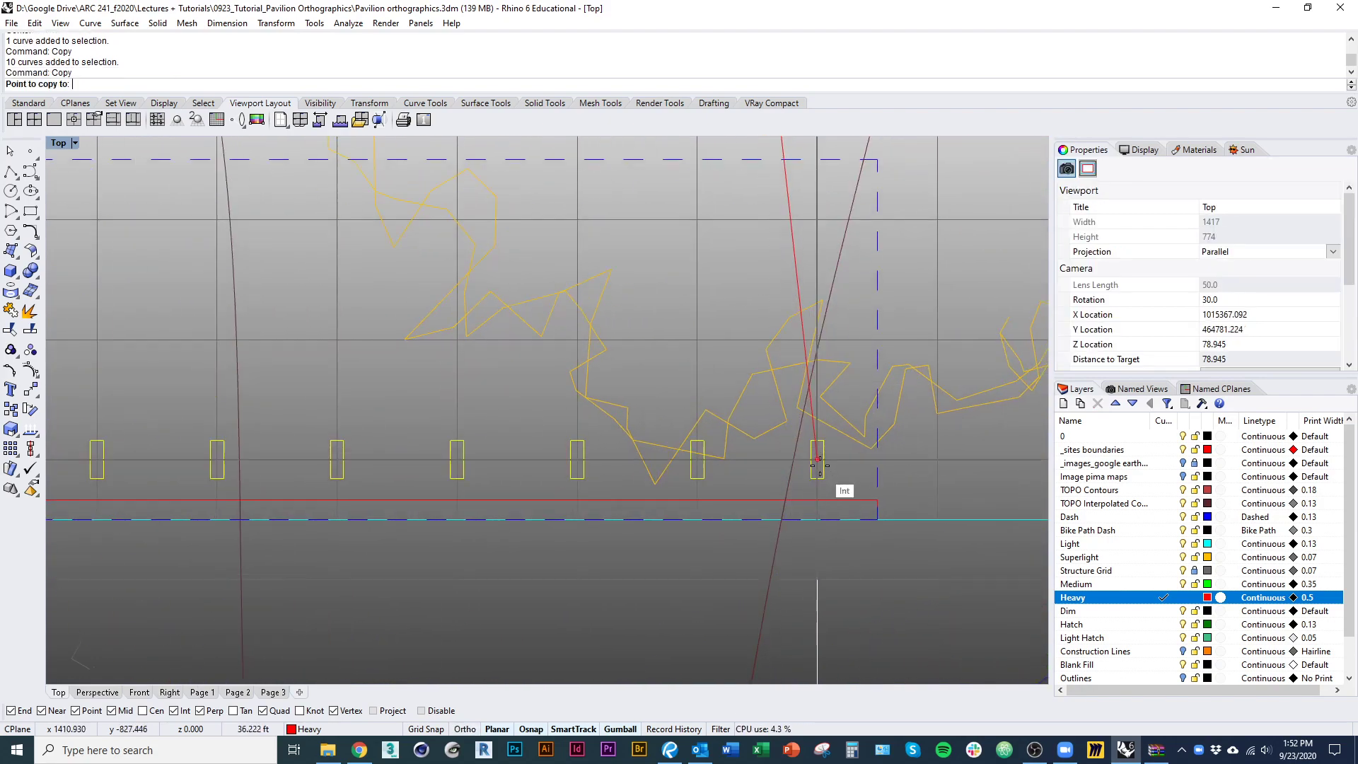
click(817, 460)
Step: Place another copy of the column row just below the upper-right bay's top wall, aligned to its right end
scroll(771, 318, down, 6)
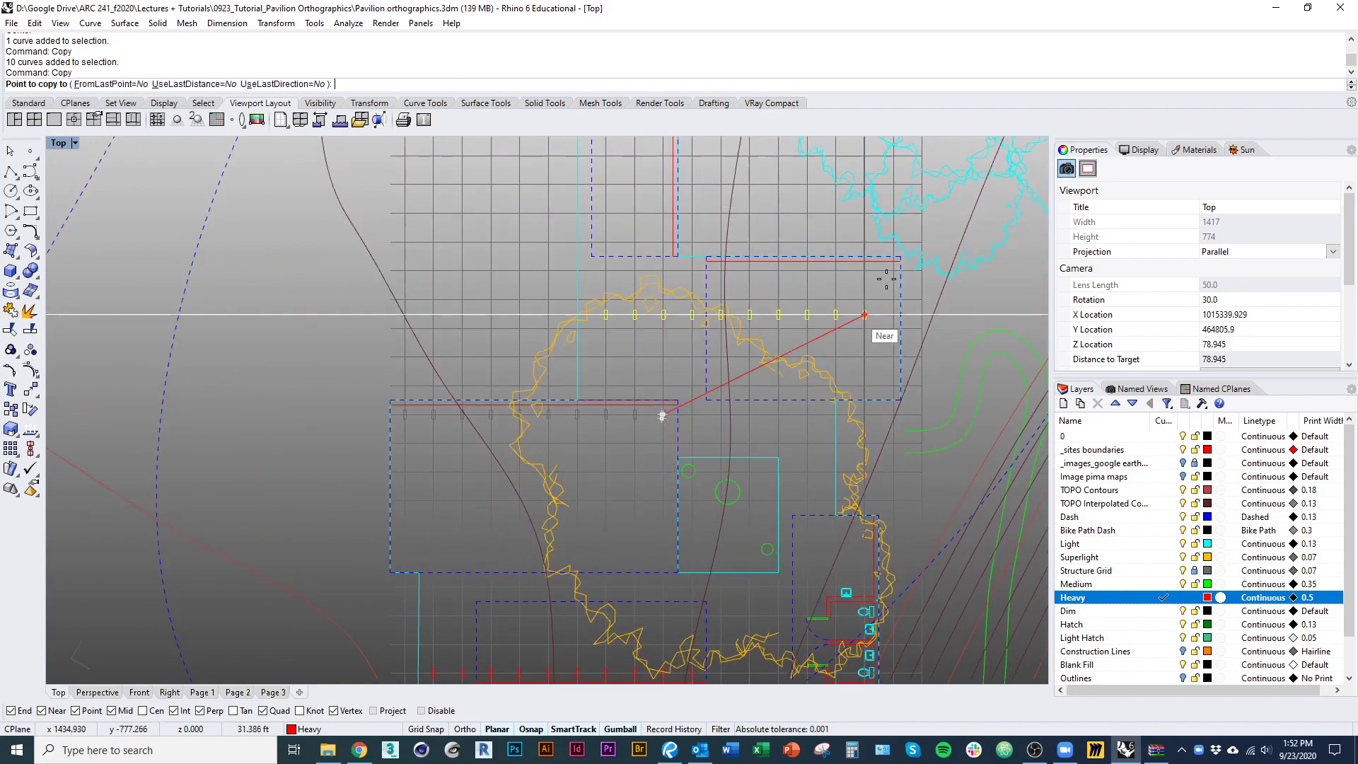
scroll(898, 248, up, 5)
click(901, 256)
key(Return)
Step: Delete the surplus columns extending past the left edge of the upper-right bay
right_drag(500, 295, 543, 344)
click(441, 308)
text(d)
key(Return)
click(371, 294)
text(d)
key(Return)
scroll(495, 353, down, 2)
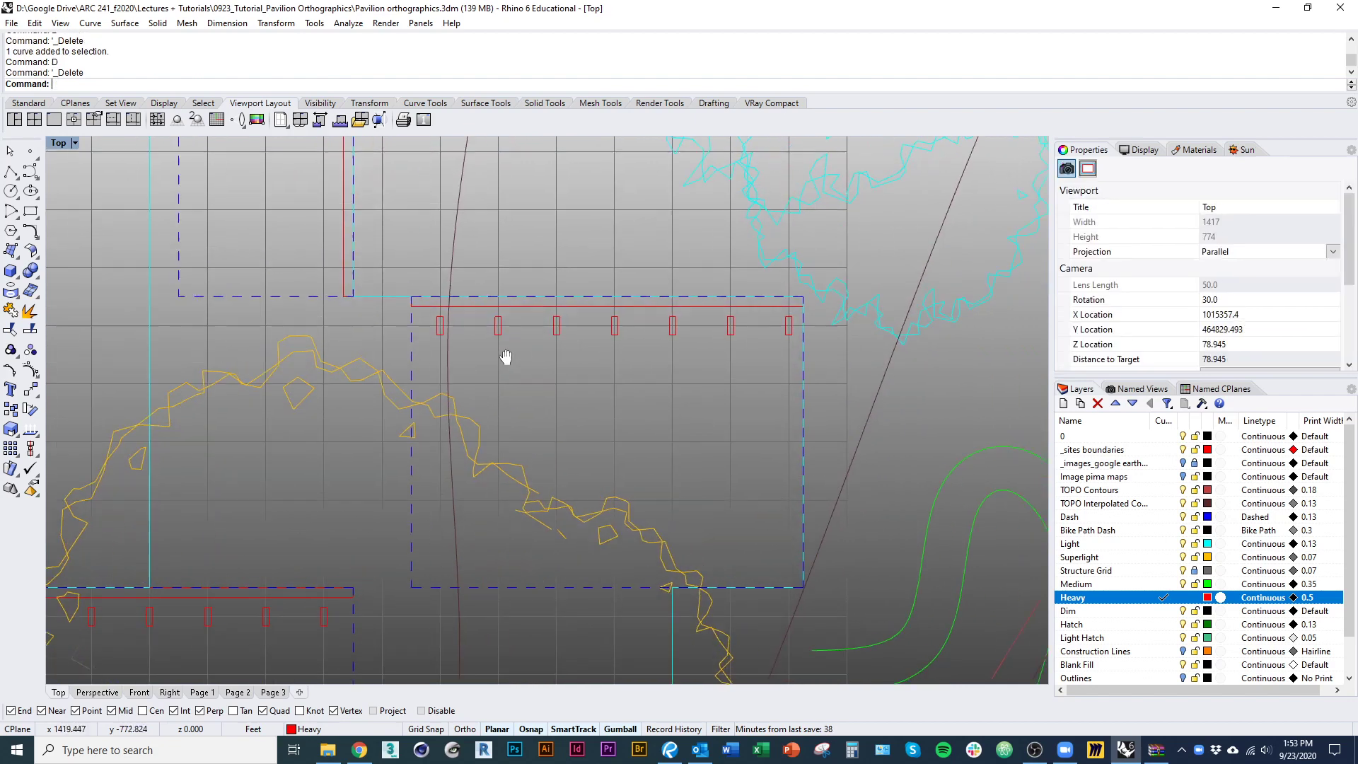
Step: Orient a copy of the upper-right bay's seven columns along the vertical wall of the narrow upper bay, keeping scaling off
drag(819, 317, 818, 320)
scroll(806, 304, up, 3)
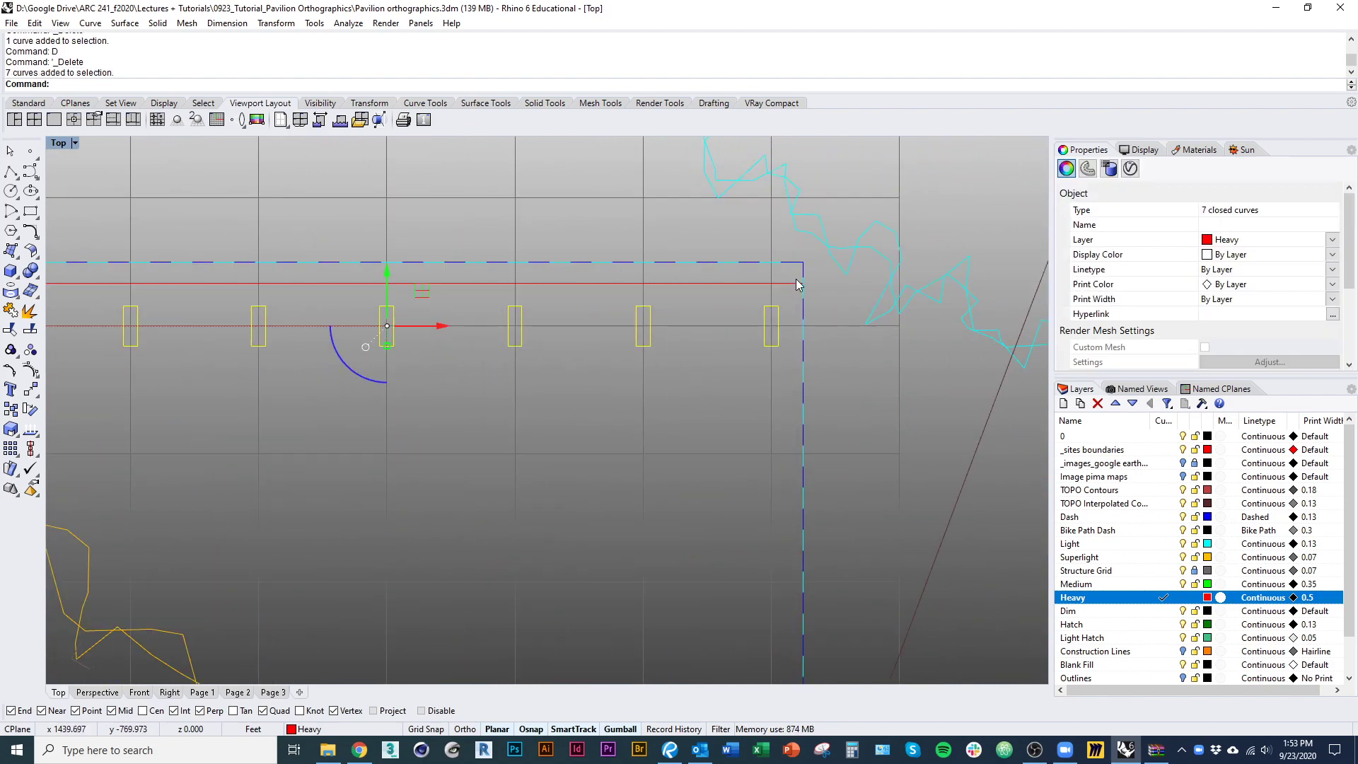
text(Orient)
key(Return)
scroll(777, 304, up, 3)
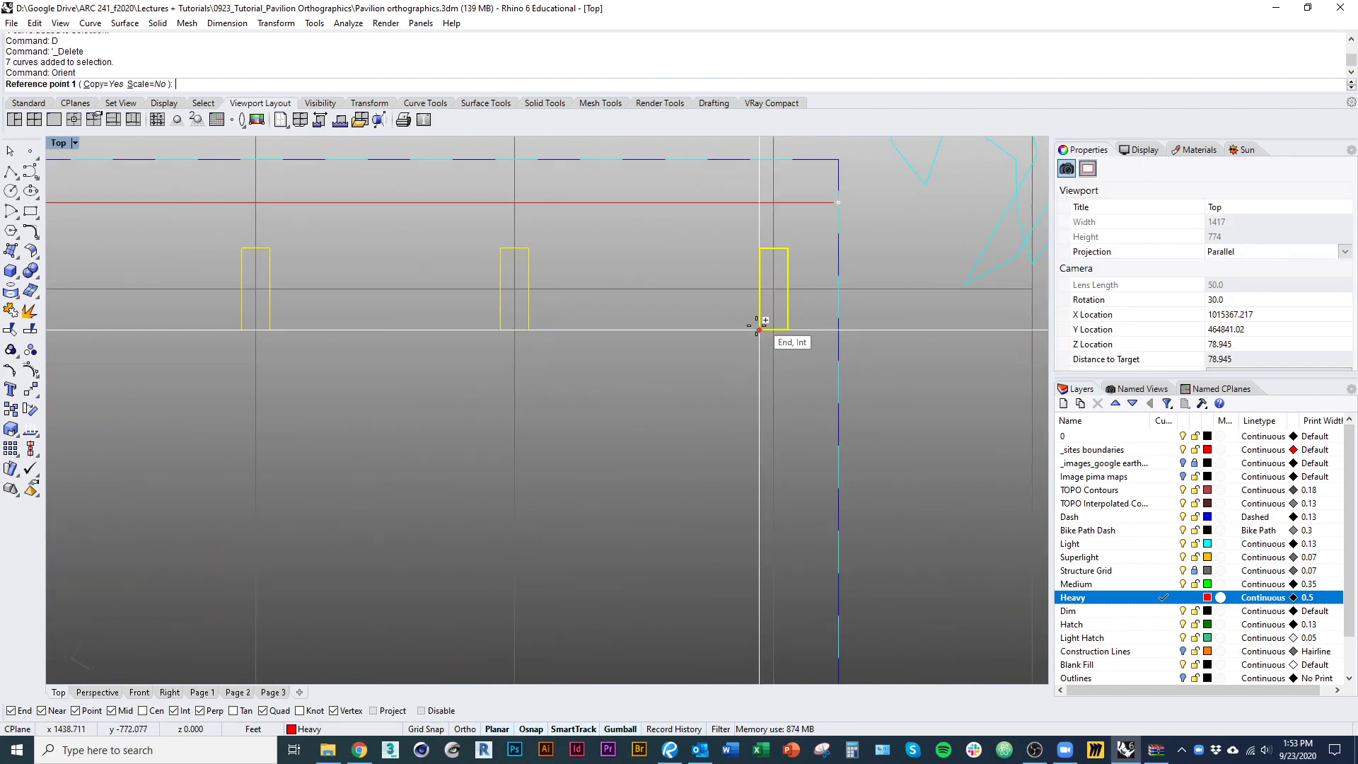
click(773, 289)
click(656, 288)
scroll(658, 294, down, 8)
right_drag(439, 322, 538, 340)
scroll(435, 269, up, 6)
click(411, 274)
scroll(464, 357, down, 3)
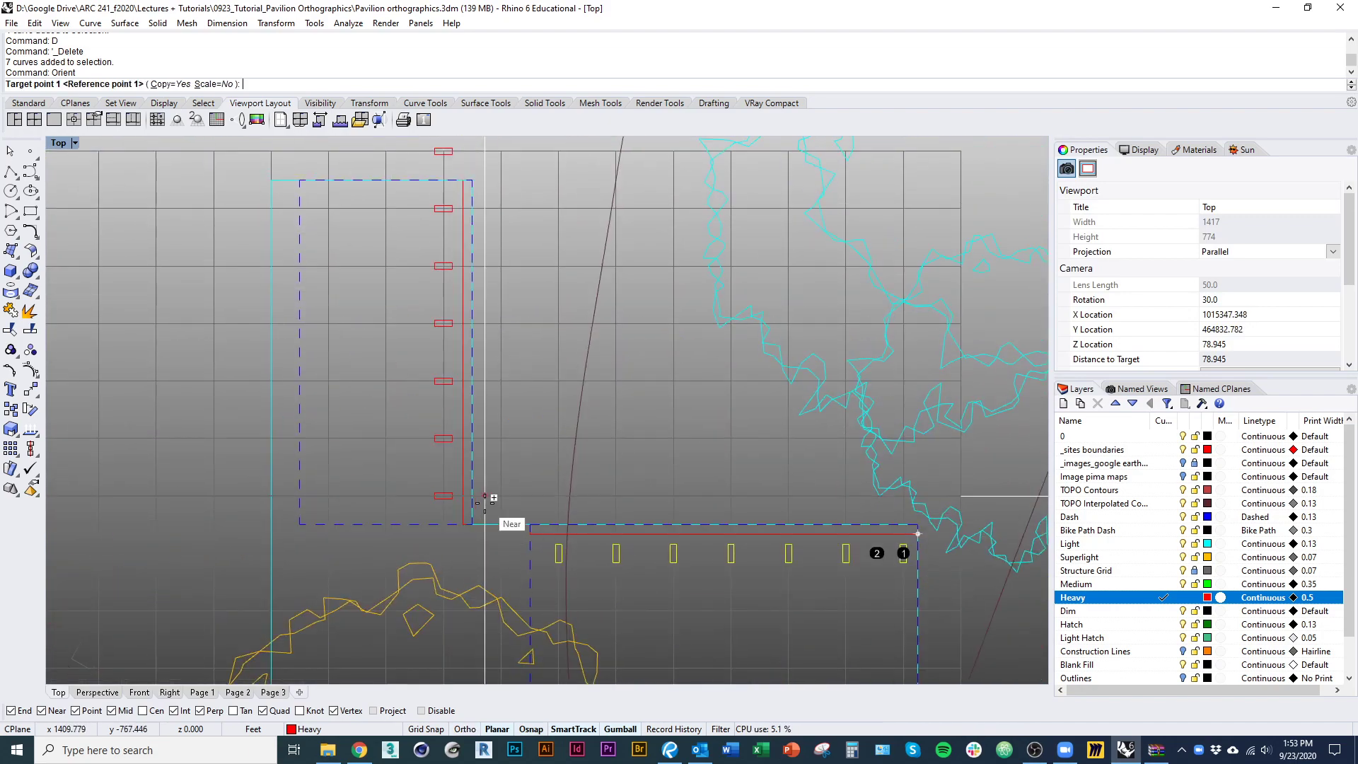
right_drag(500, 405, 500, 601)
click(465, 387)
Step: Delete the surplus column beyond the end of the narrow upper bay's row
click(455, 353)
text(d)
key(Return)
Step: Delete the surplus column extending past the left edge of the lower-left bay
scroll(579, 471, down, 4)
right_drag(579, 471, 498, 220)
right_drag(521, 502, 634, 136)
right_drag(391, 567, 391, 495)
scroll(258, 498, up, 3)
click(262, 471)
text(d)
key(Return)
Step: Examine the lower-left column row and the walls and fixtures of the bathroom bay against the structure grid
scroll(405, 479, down, 3)
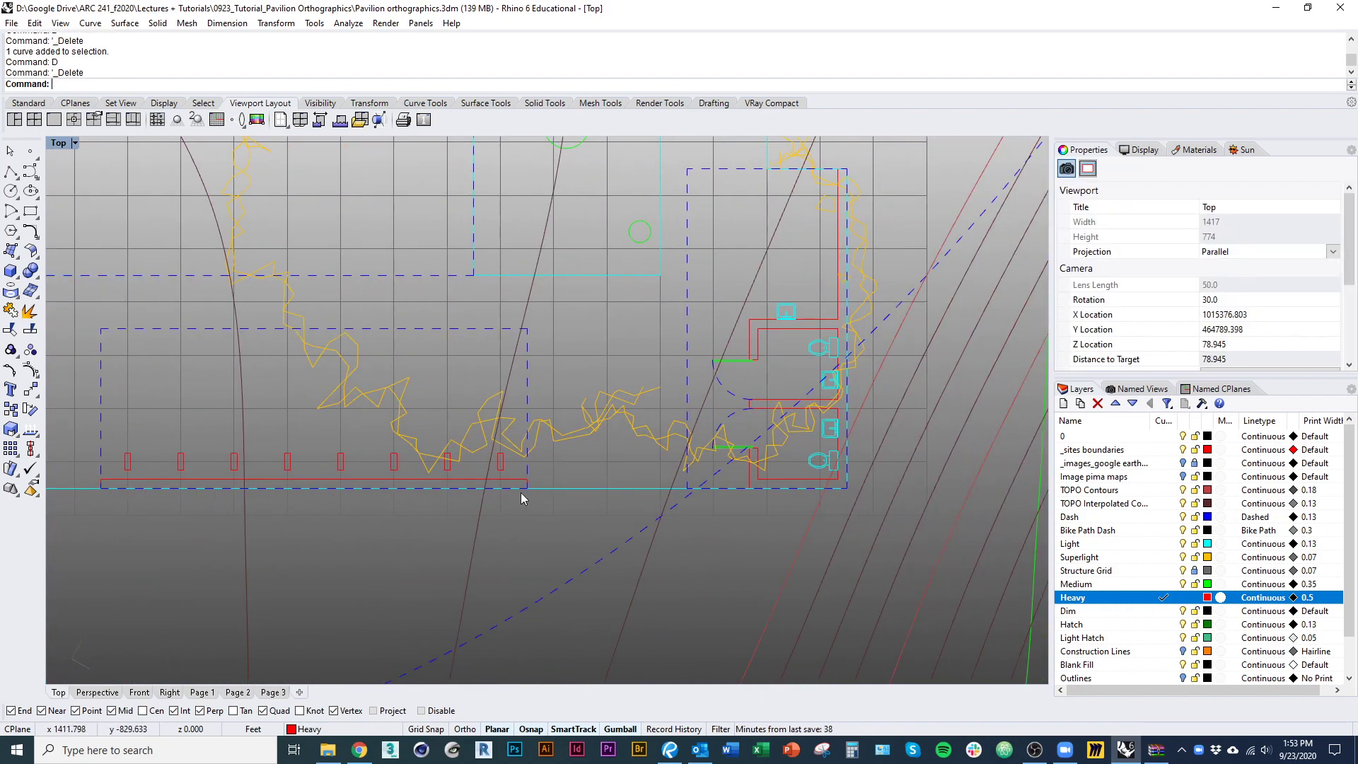
scroll(606, 481, up, 3)
right_drag(795, 358, 827, 357)
right_drag(527, 444, 574, 421)
right_drag(658, 386, 631, 385)
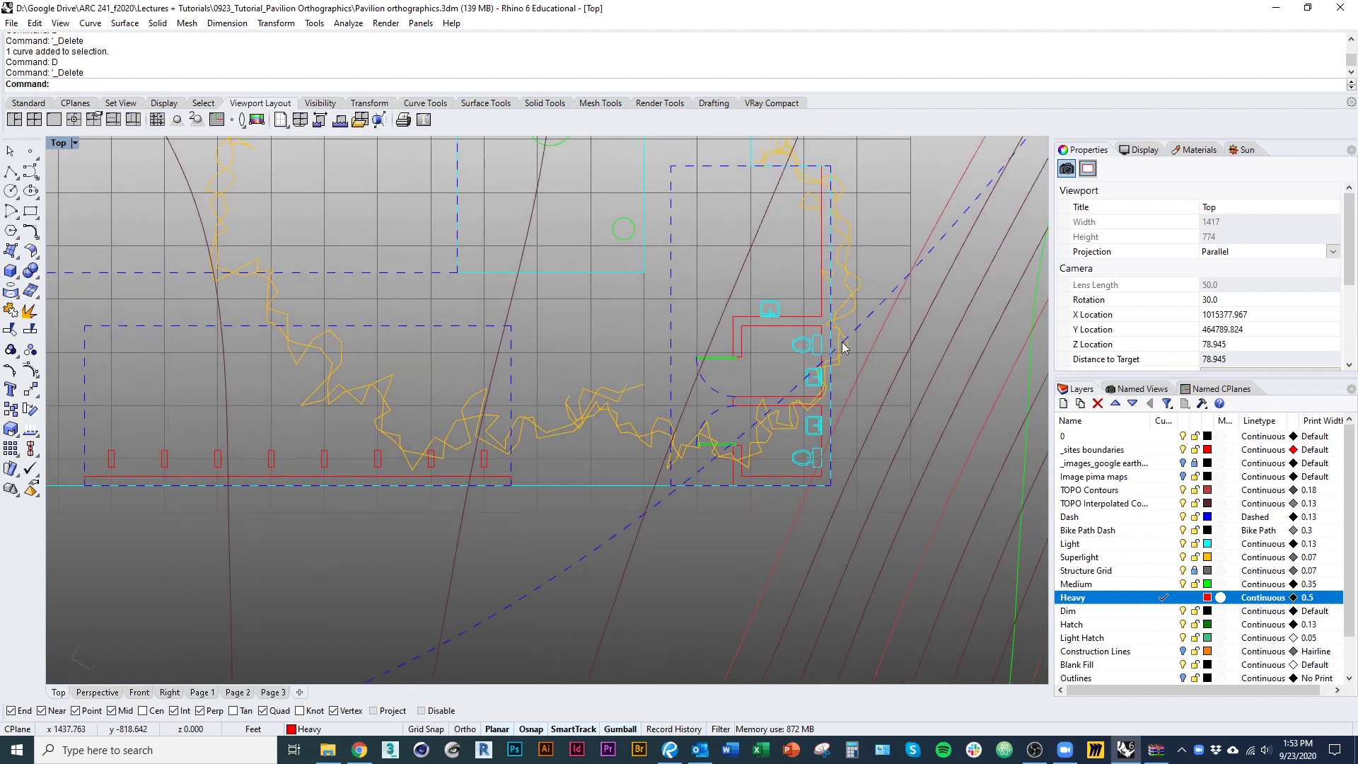
right_drag(840, 342, 721, 345)
mouse_move(667, 414)
right_down()
mouse_move(676, 447)
mouse_move(648, 428)
right_up()
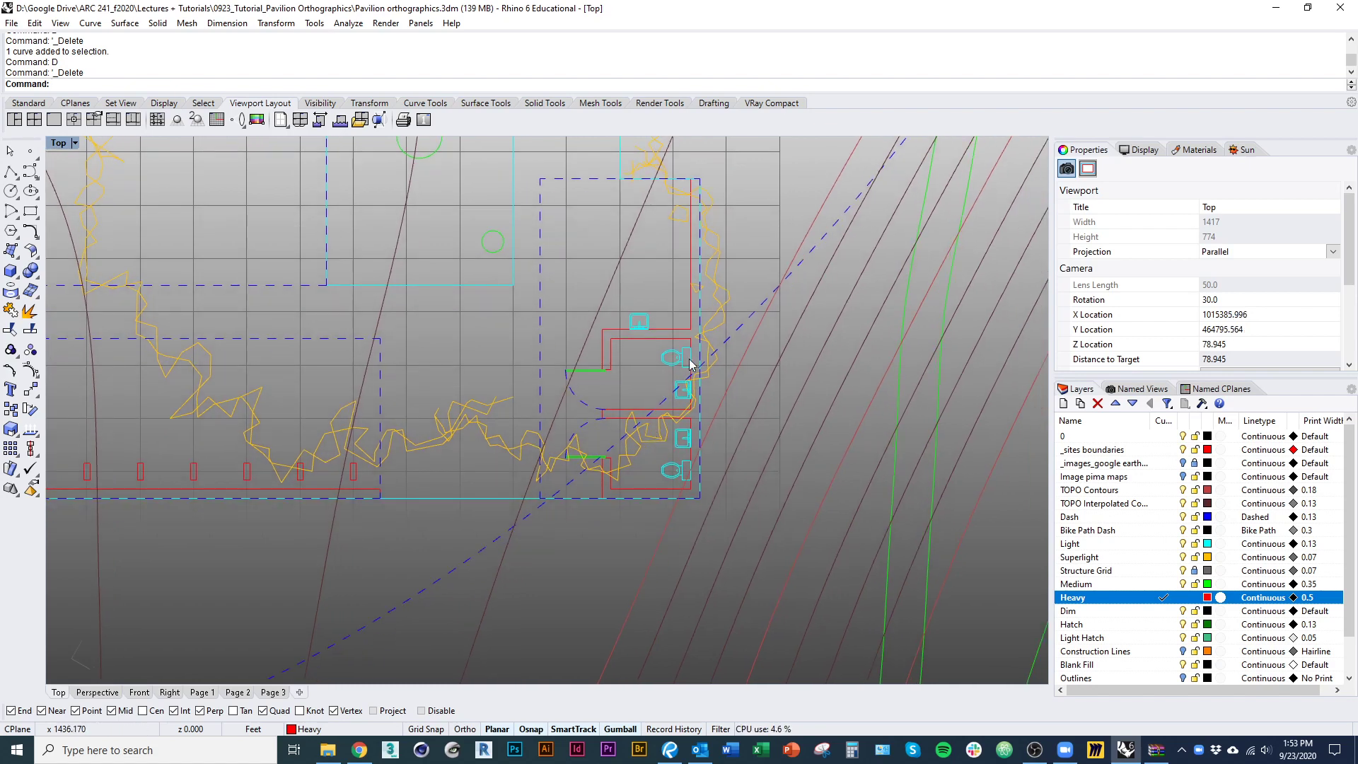
right_drag(679, 348, 685, 329)
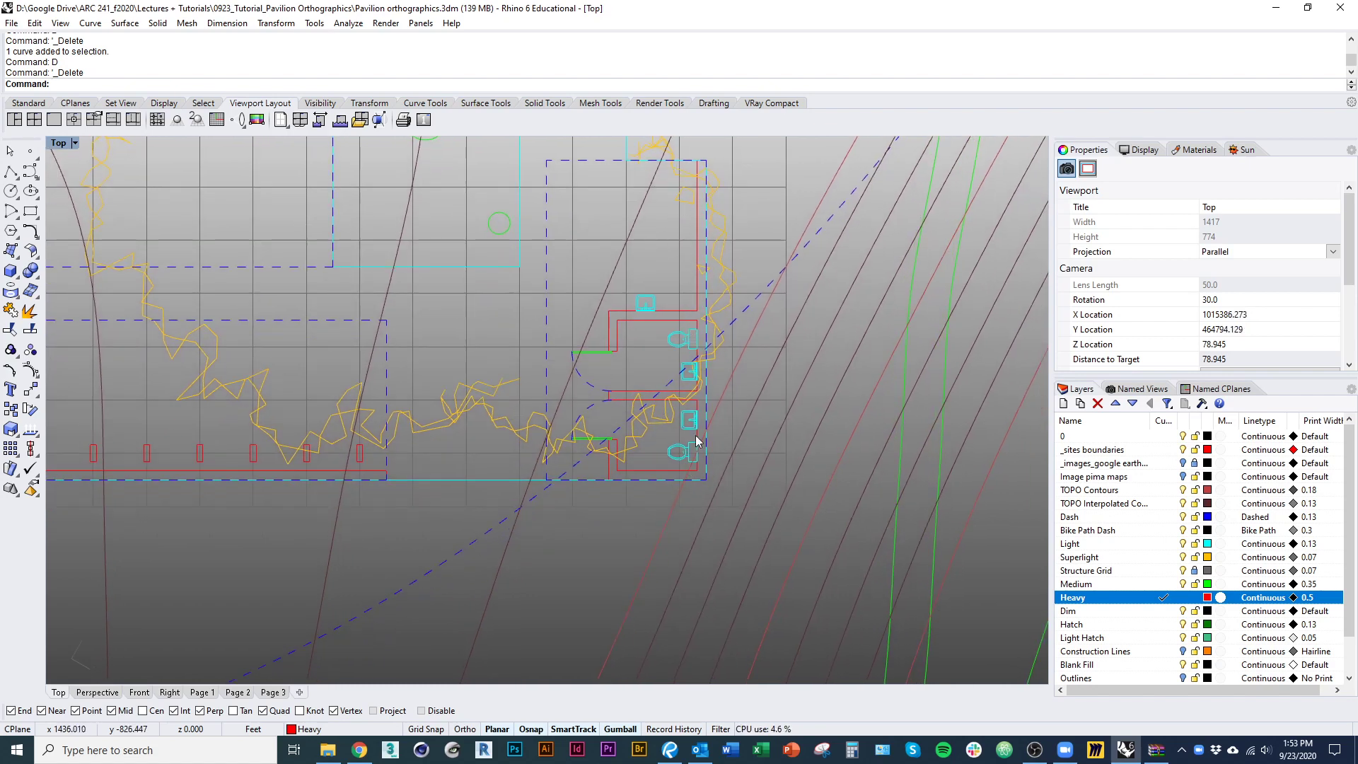
Step: Hide the jagged orange curves over the restroom plan and the large dashed curve that crosses it
mouse_move(684, 303)
right_down()
mouse_move(693, 415)
mouse_move(685, 351)
right_up()
right_drag(666, 408, 685, 388)
scroll(667, 478, up, 5)
right_drag(666, 488, 627, 503)
right_drag(627, 569, 573, 595)
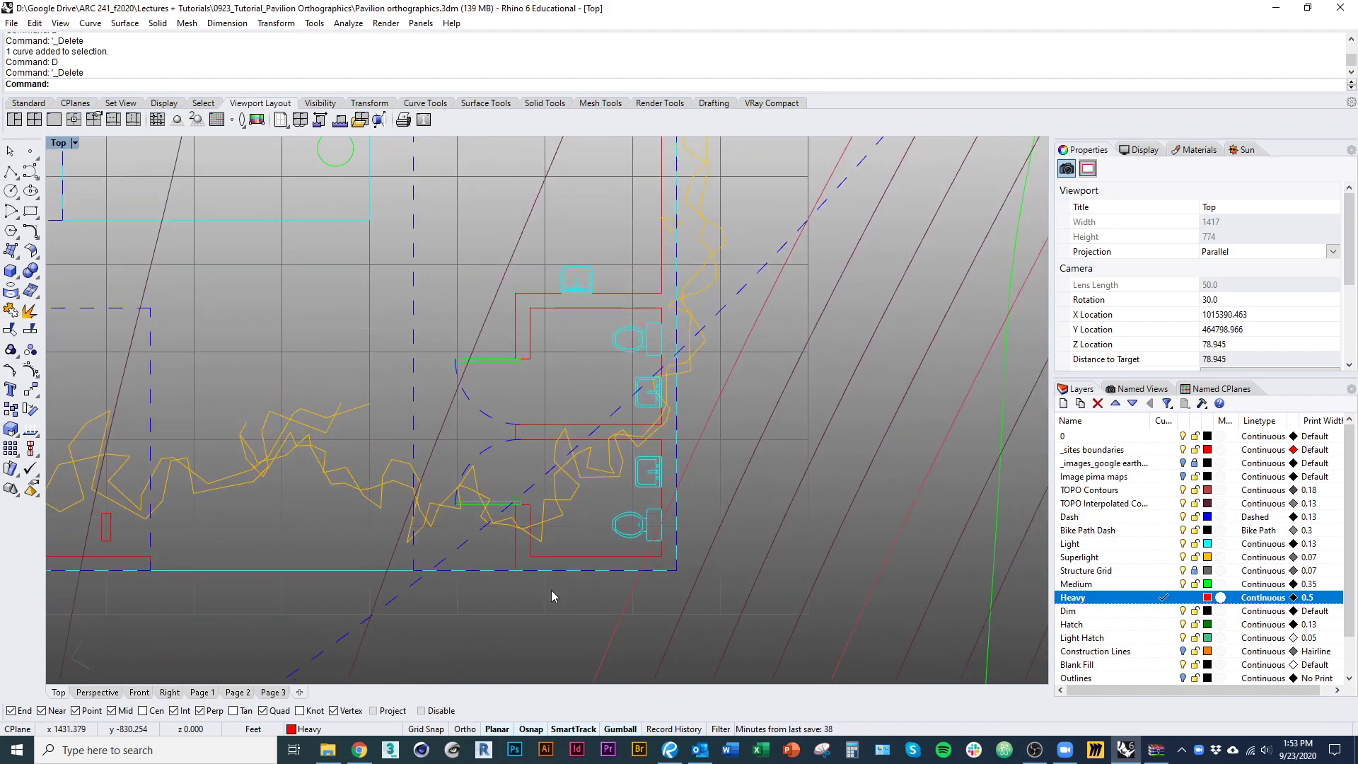
click(553, 524)
key(ctrl+h)
scroll(633, 418, down, 5)
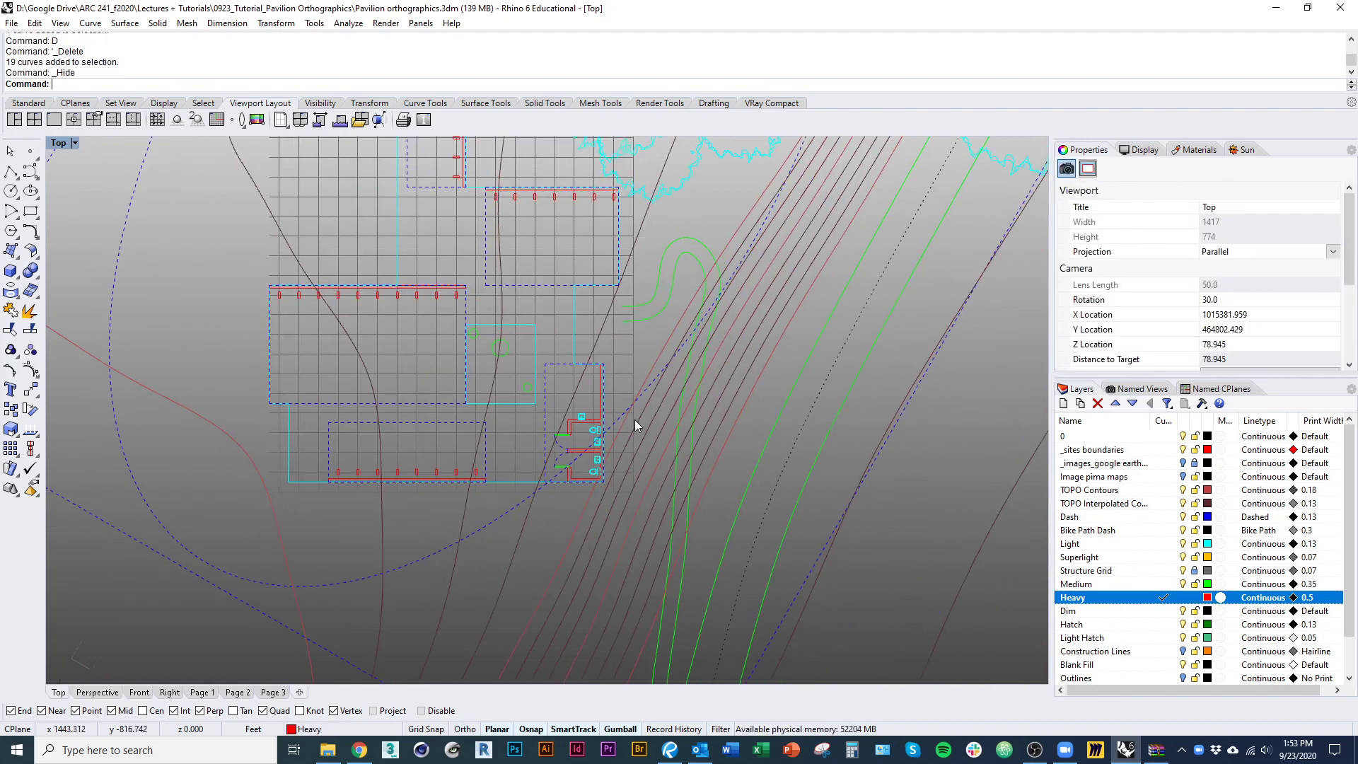
click(622, 417)
key(ctrl+h)
scroll(605, 470, up, 4)
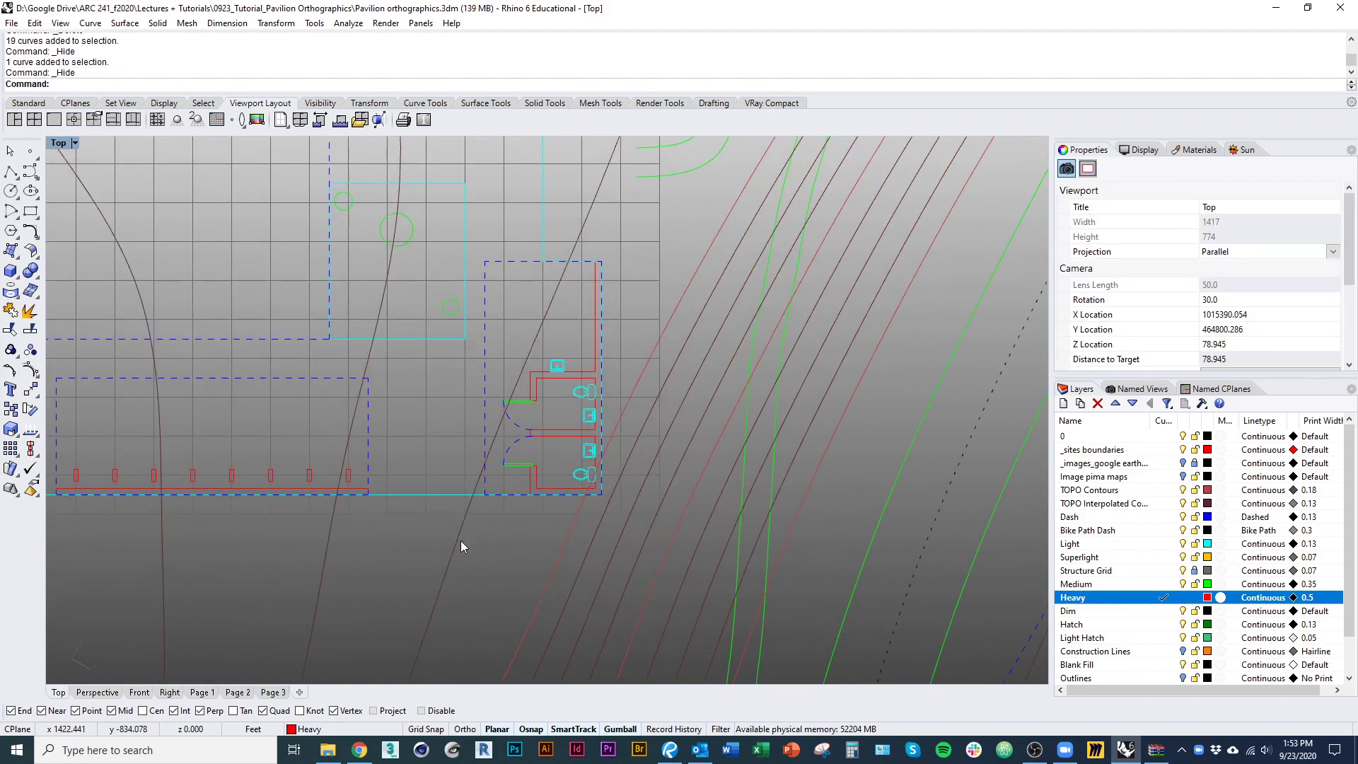
Step: Turn off the visibility of the TOPO Contours and TOPO Interpolated contour layers
click(1181, 503)
click(1182, 489)
right_drag(582, 524, 687, 593)
scroll(656, 575, up, 4)
scroll(626, 511, up, 3)
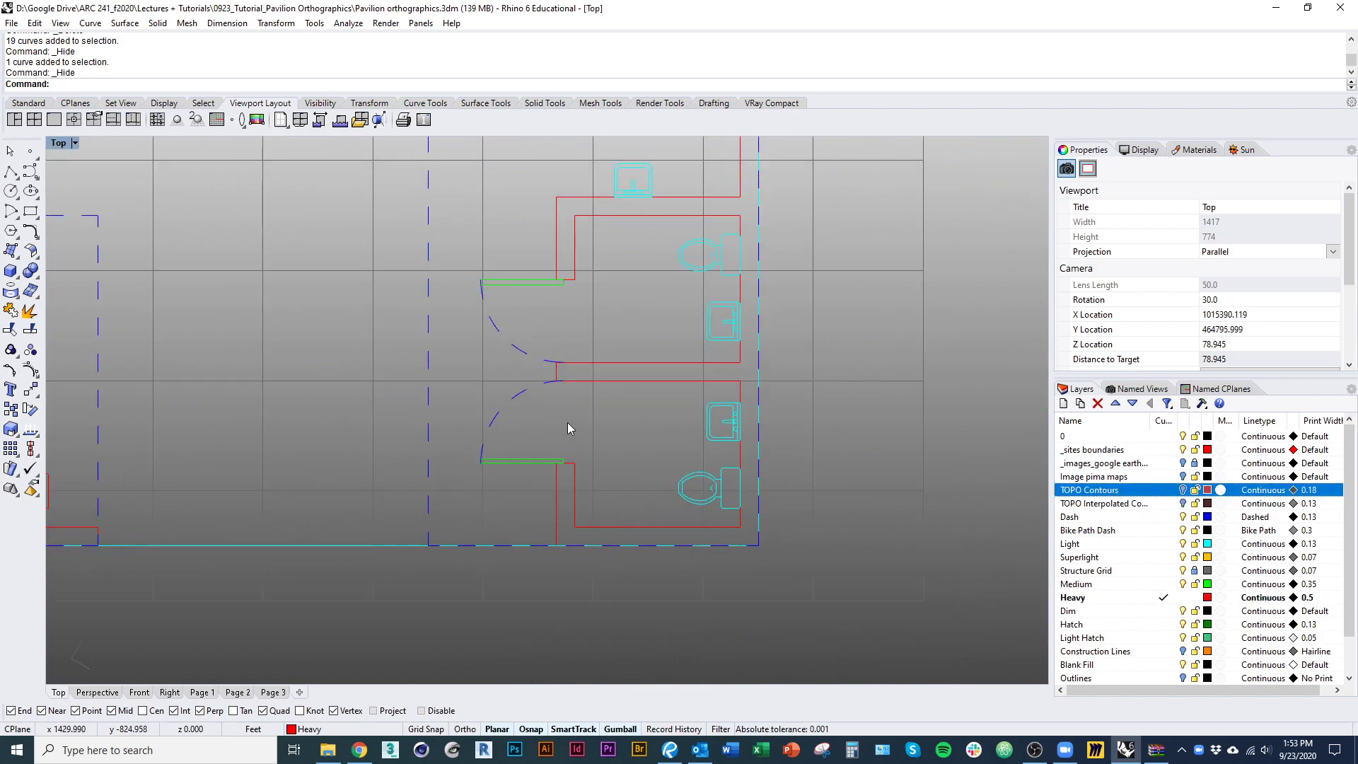
scroll(567, 422, down, 2)
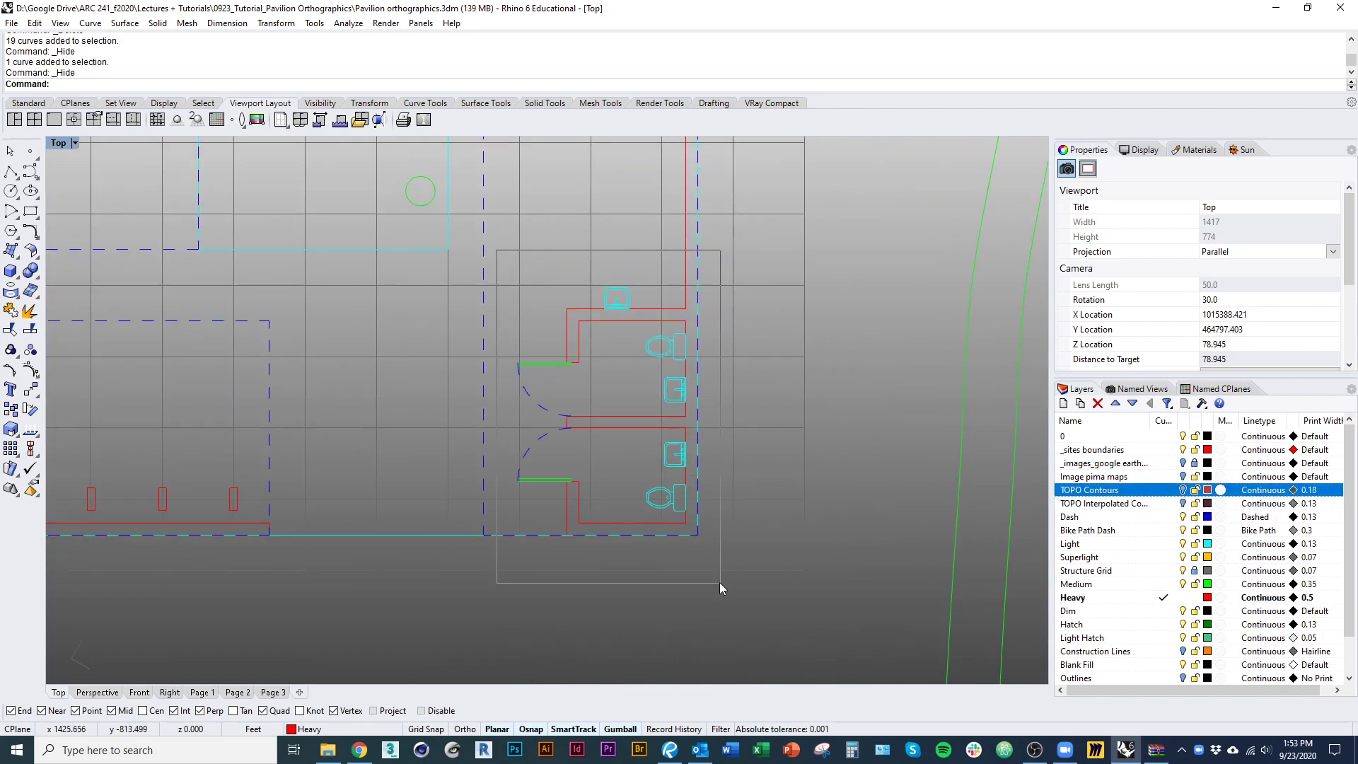
Step: Copy the eight columns of the lower pavilion with Orient, rotating them into a vertical row along the restroom pavilion's right edge
drag(719, 581, 505, 403)
scroll(424, 453, down, 3)
right_drag(266, 531, 544, 529)
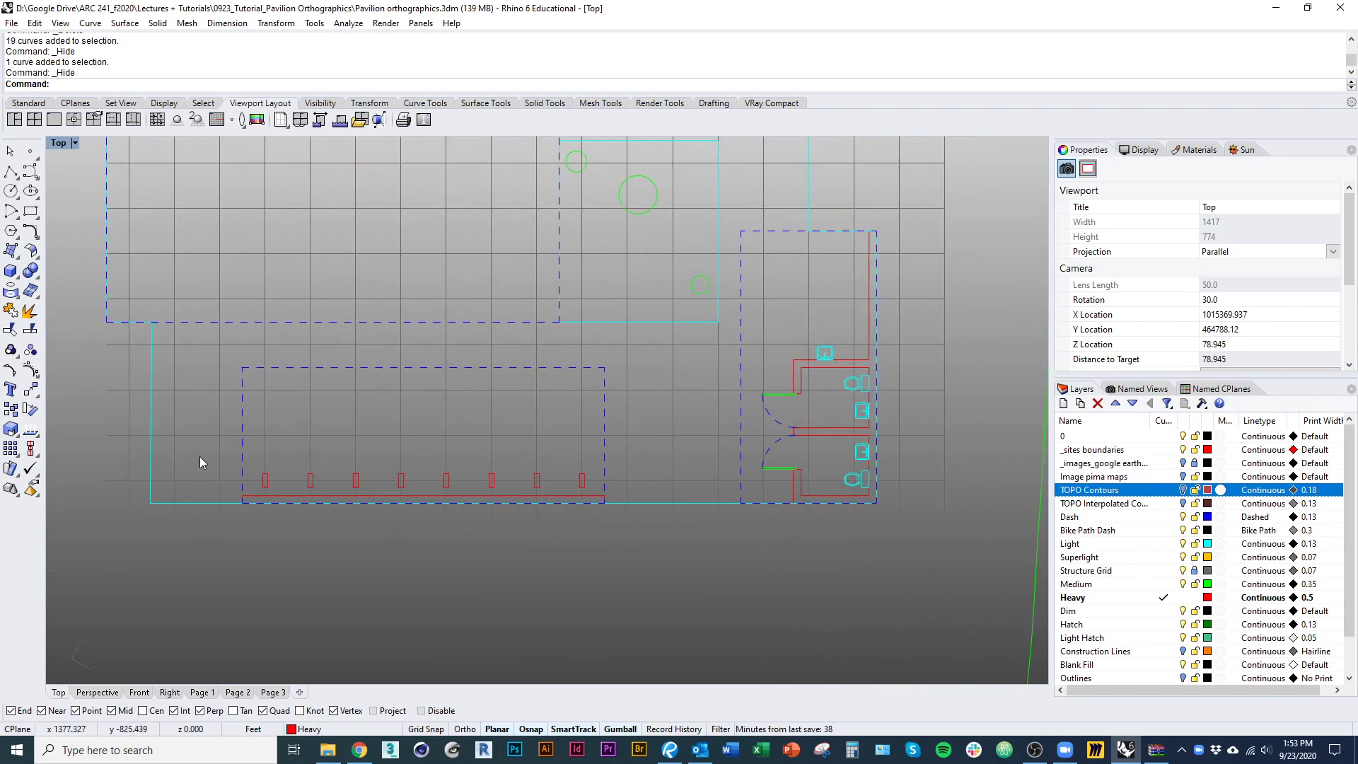
drag(643, 500, 639, 489)
text(orient)
key(Return)
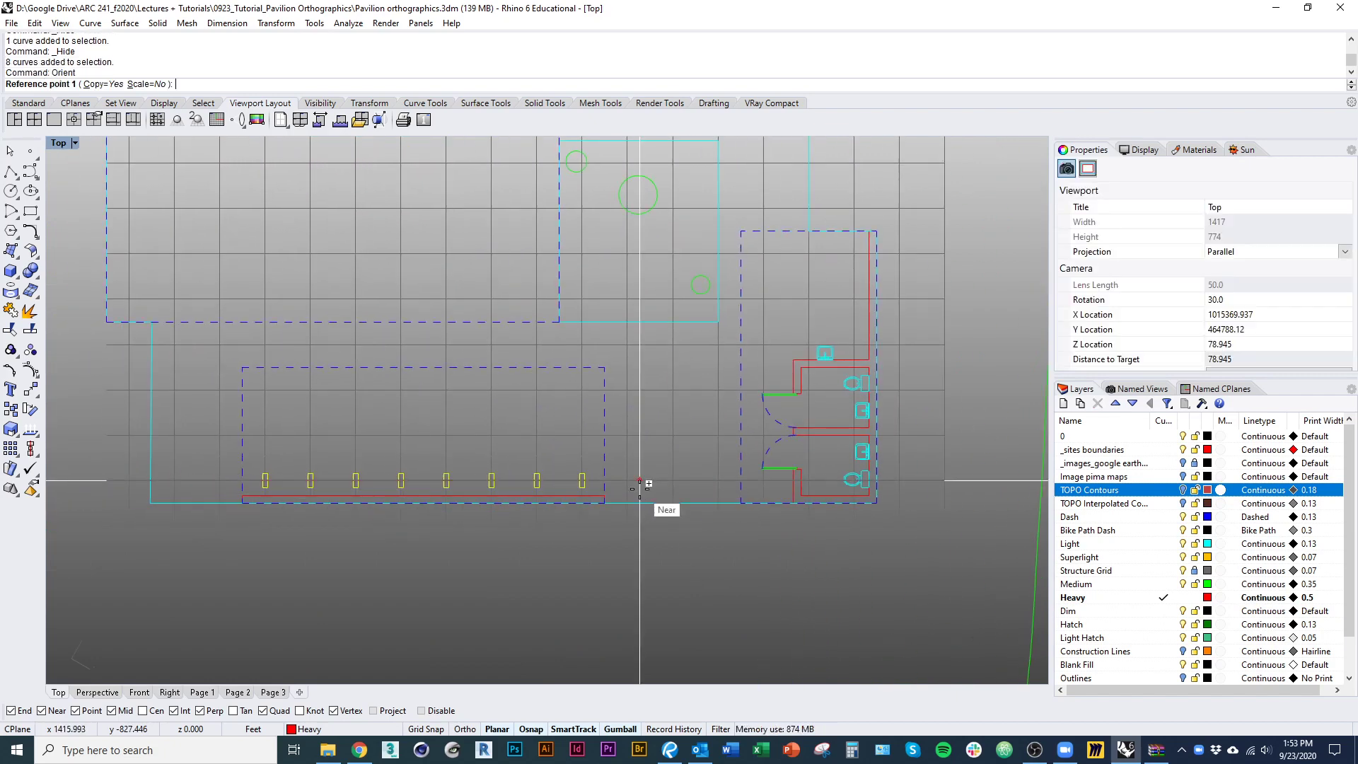
scroll(266, 464, up, 5)
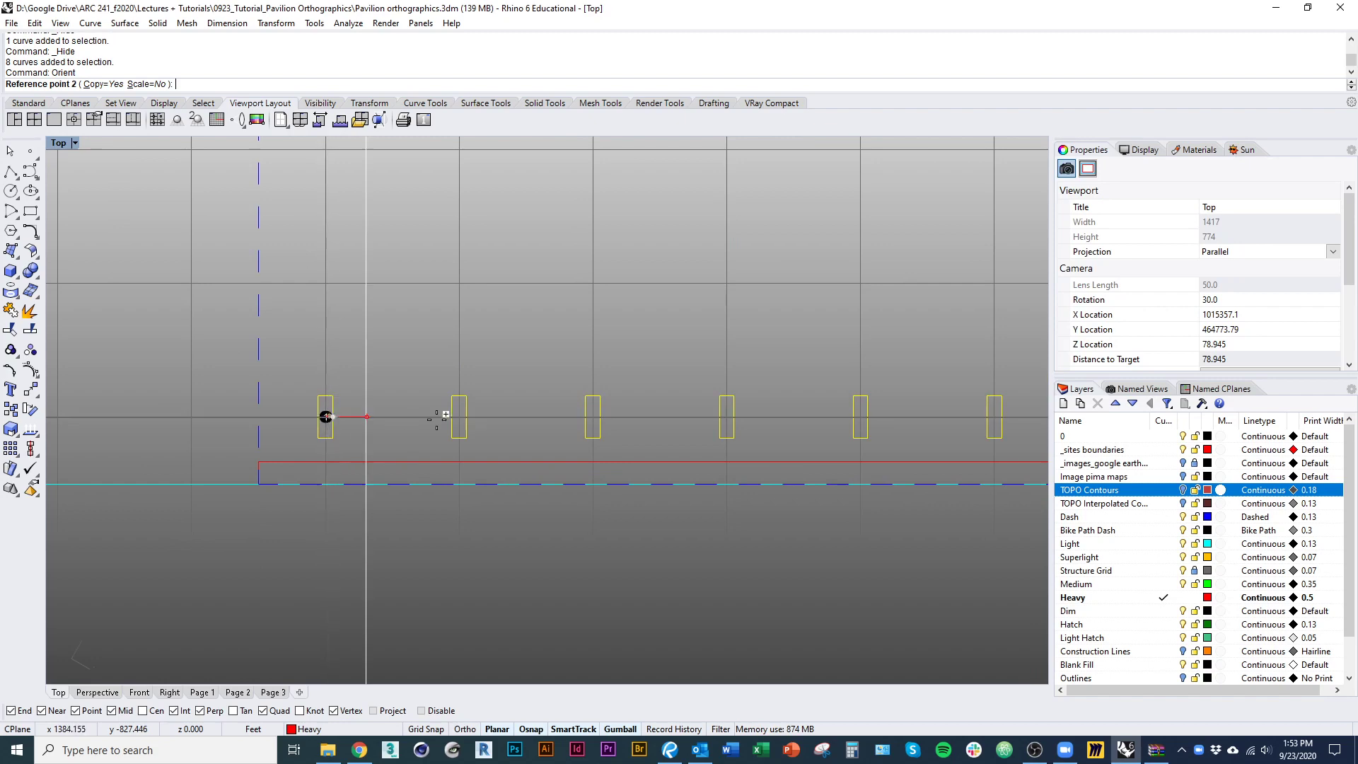
click(487, 417)
scroll(555, 540, down, 7)
right_drag(941, 536, 393, 536)
scroll(609, 501, up, 7)
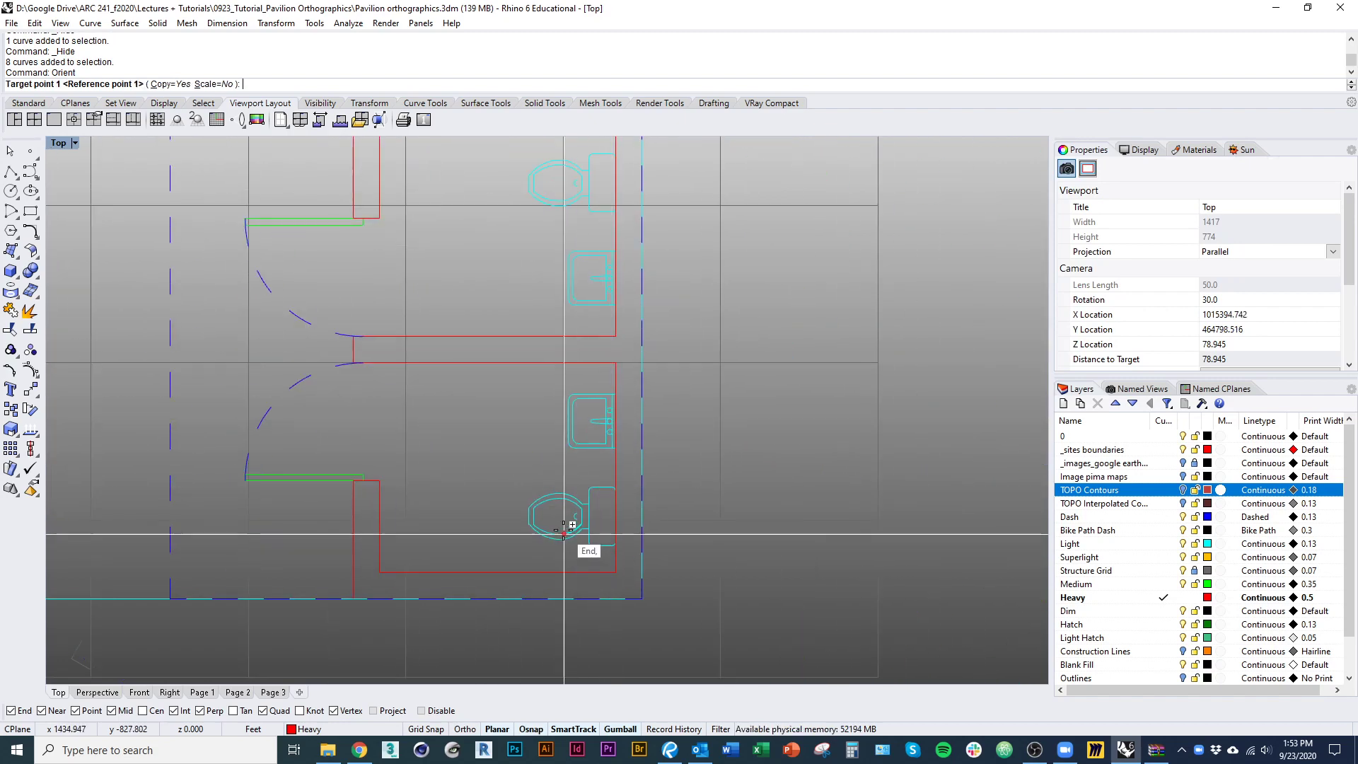
scroll(637, 515, down, 5)
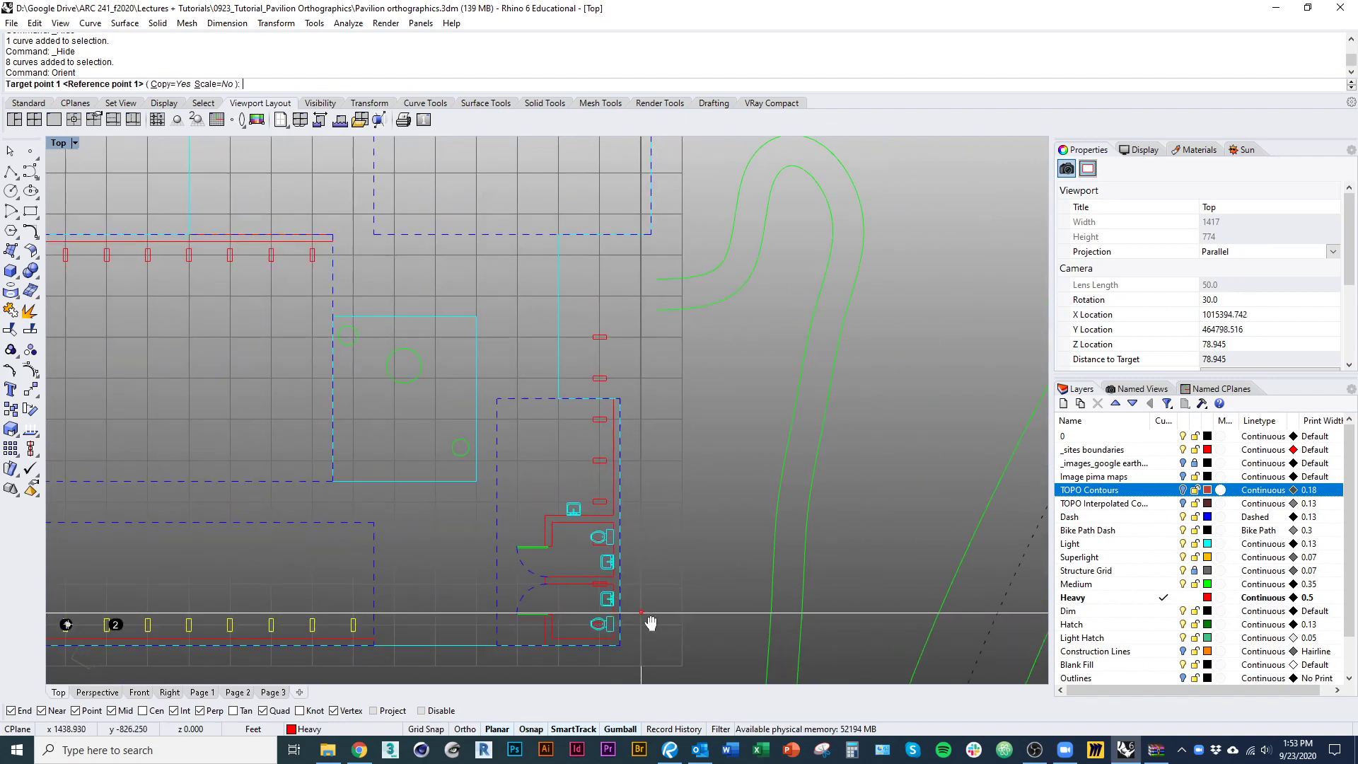
scroll(609, 403, up, 2)
key(Escape)
Step: Delete the two surplus columns that extend above the restroom pavilion's dashed outline
drag(570, 387, 627, 276)
text(d)
key(Return)
right_drag(636, 446, 654, 304)
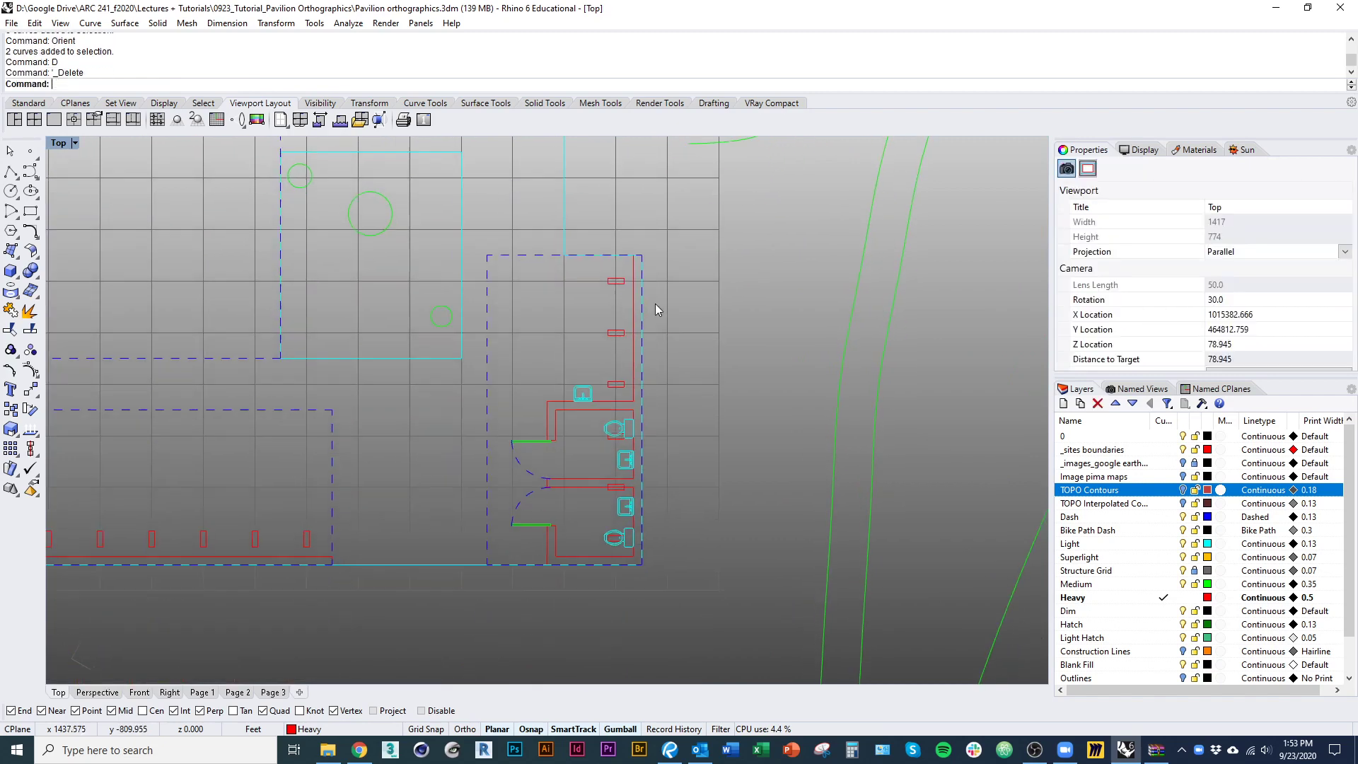
scroll(561, 526, up, 2)
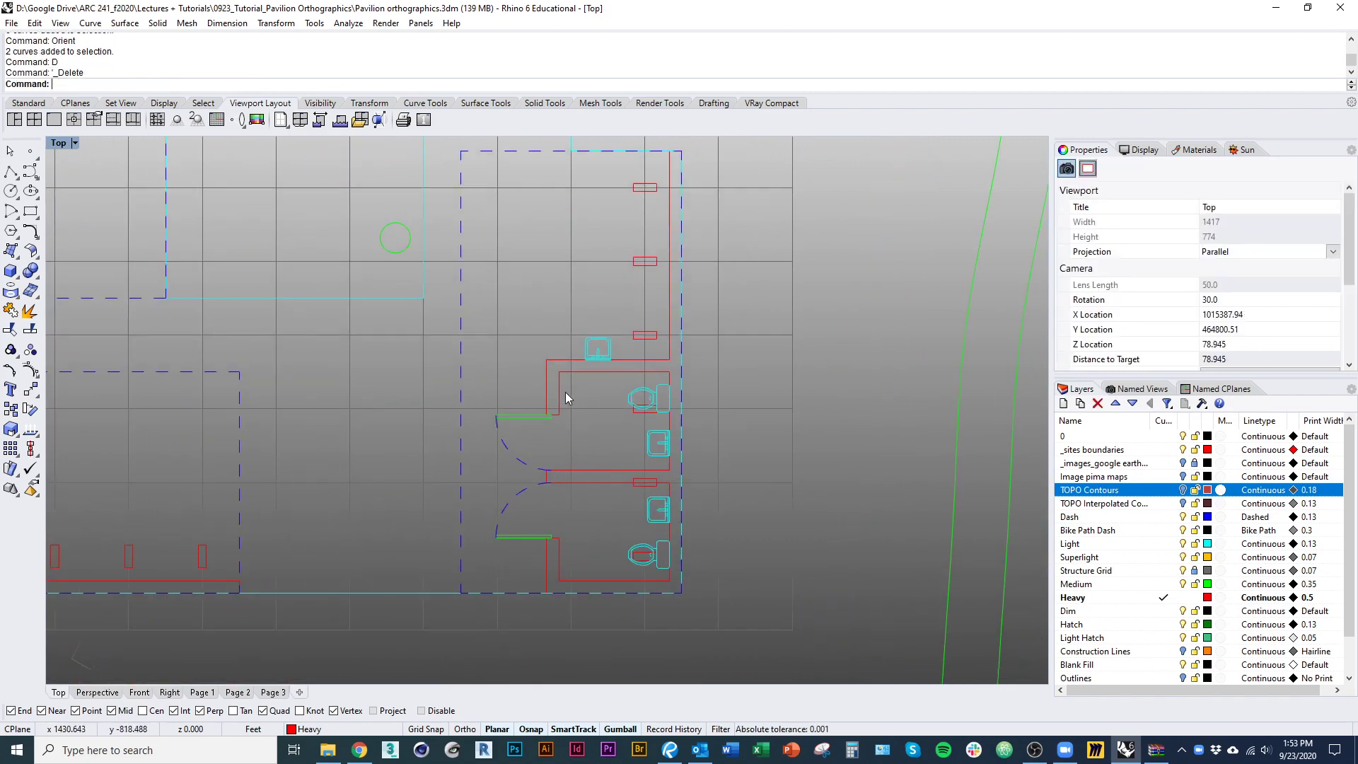
click(567, 370)
right_drag(596, 609, 581, 565)
right_drag(676, 552, 685, 582)
drag(512, 620, 683, 317)
scroll(683, 317, up, 3)
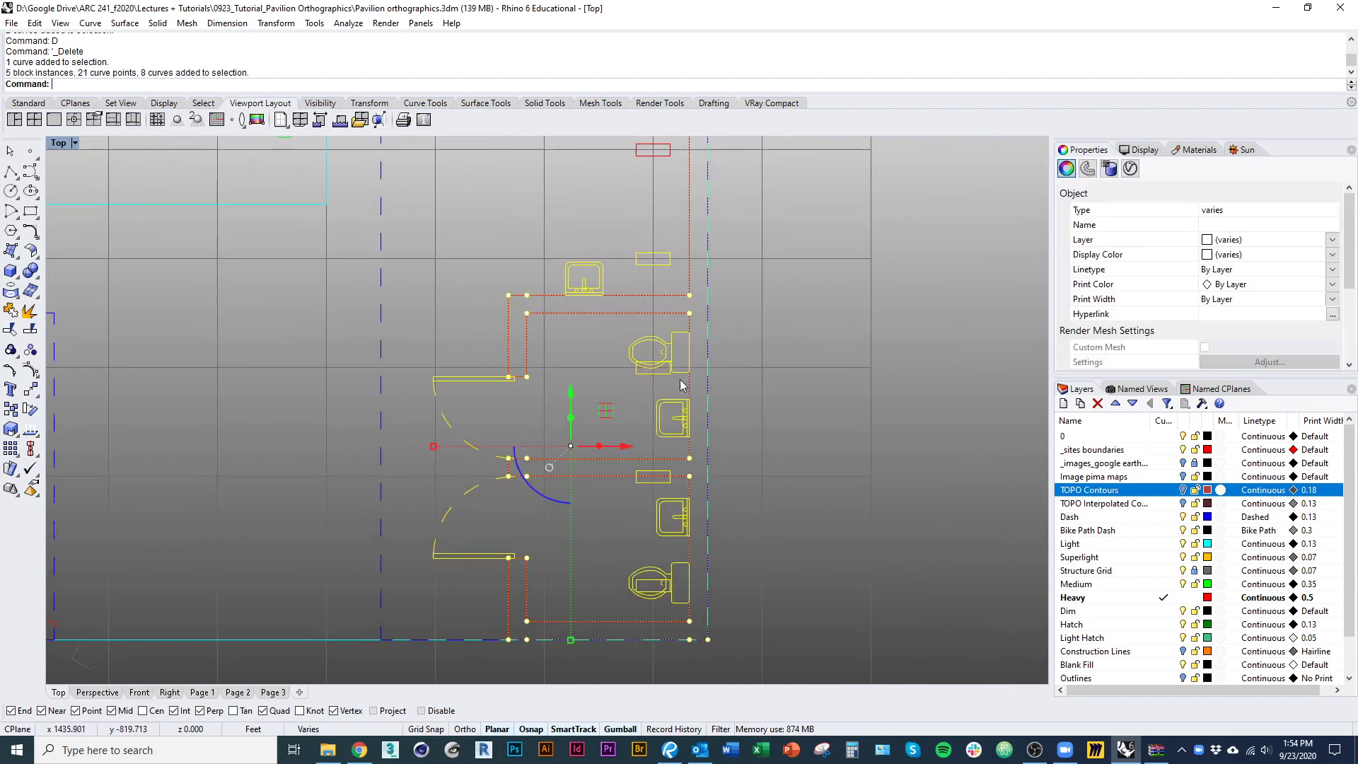
text(m)
key(Return)
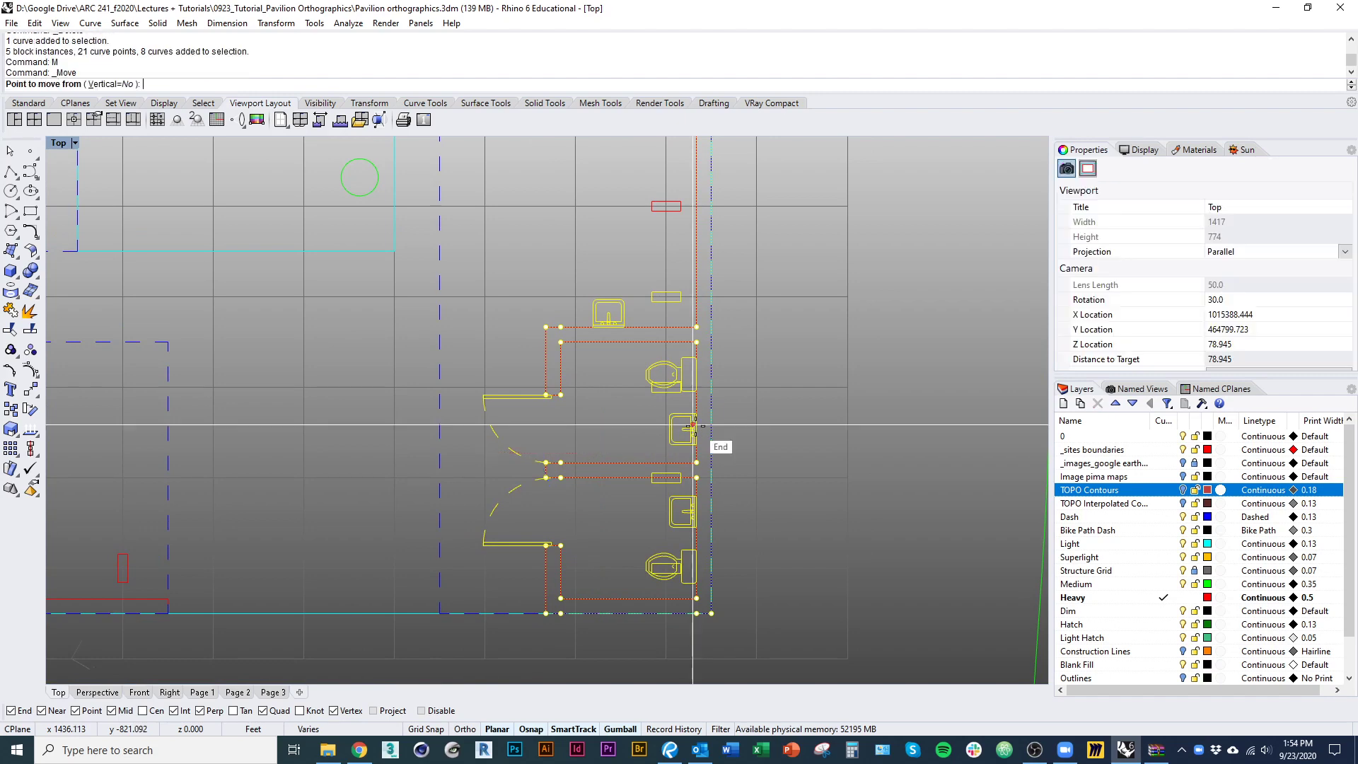
click(952, 388)
click(899, 388)
key(Escape)
key(Escape)
scroll(750, 480, down, 5)
right_drag(729, 498, 701, 510)
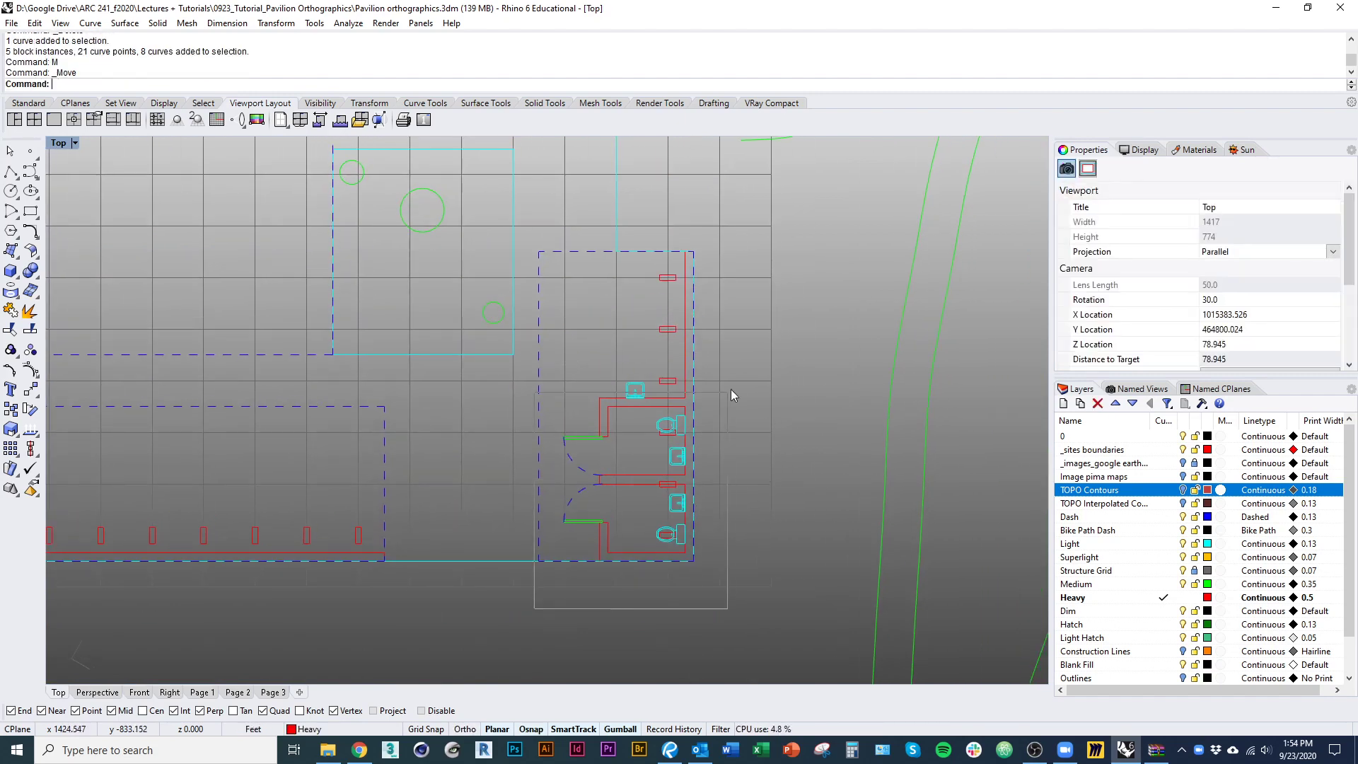
Step: Move the restroom walls, doors and fixtures 4 ft to the left, leaving the column row and dashed outline in place
drag(735, 383, 739, 370)
scroll(672, 410, up, 8)
right_drag(669, 410, 645, 585)
shift+click(630, 441)
scroll(661, 455, down, 7)
right_drag(673, 467, 664, 361)
scroll(658, 371, up, 4)
ctrl+click(659, 366)
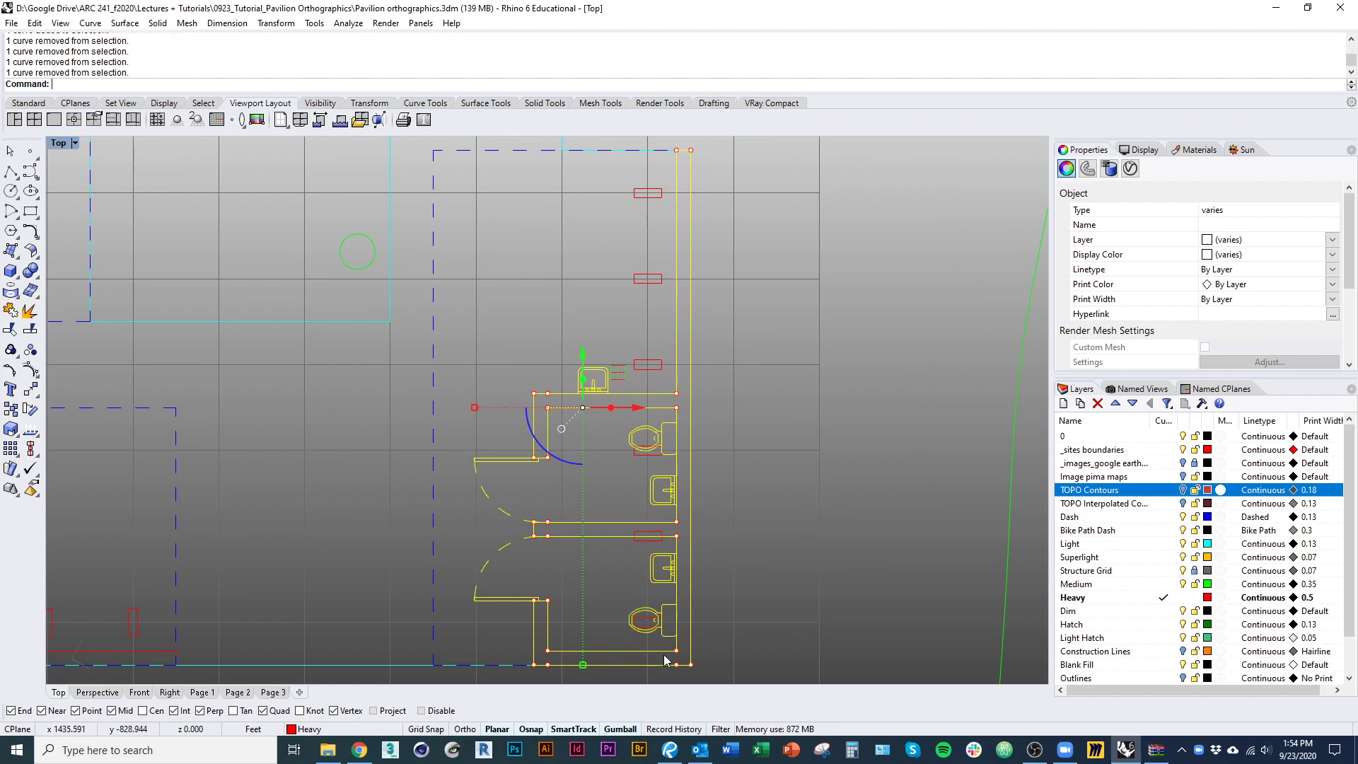
scroll(666, 657, down, 3)
text(M)
key(Return)
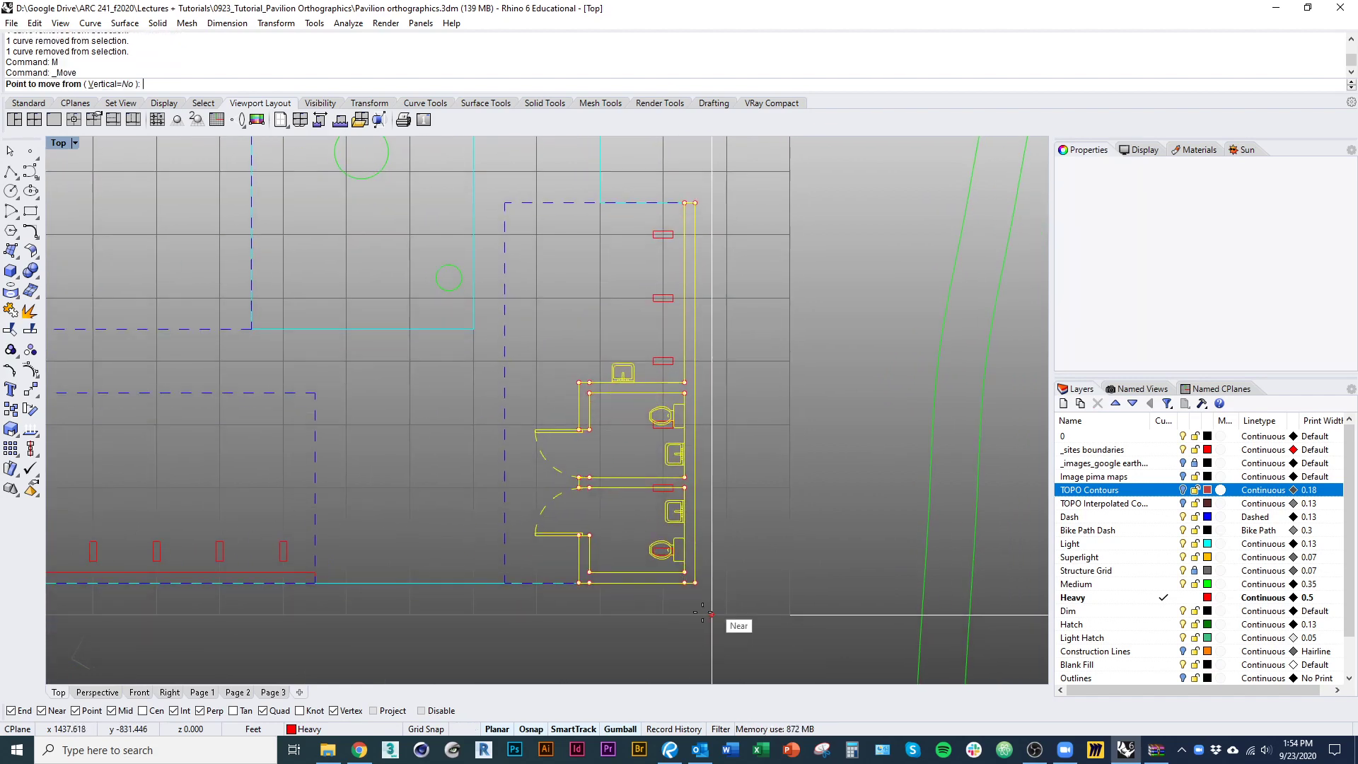
click(662, 614)
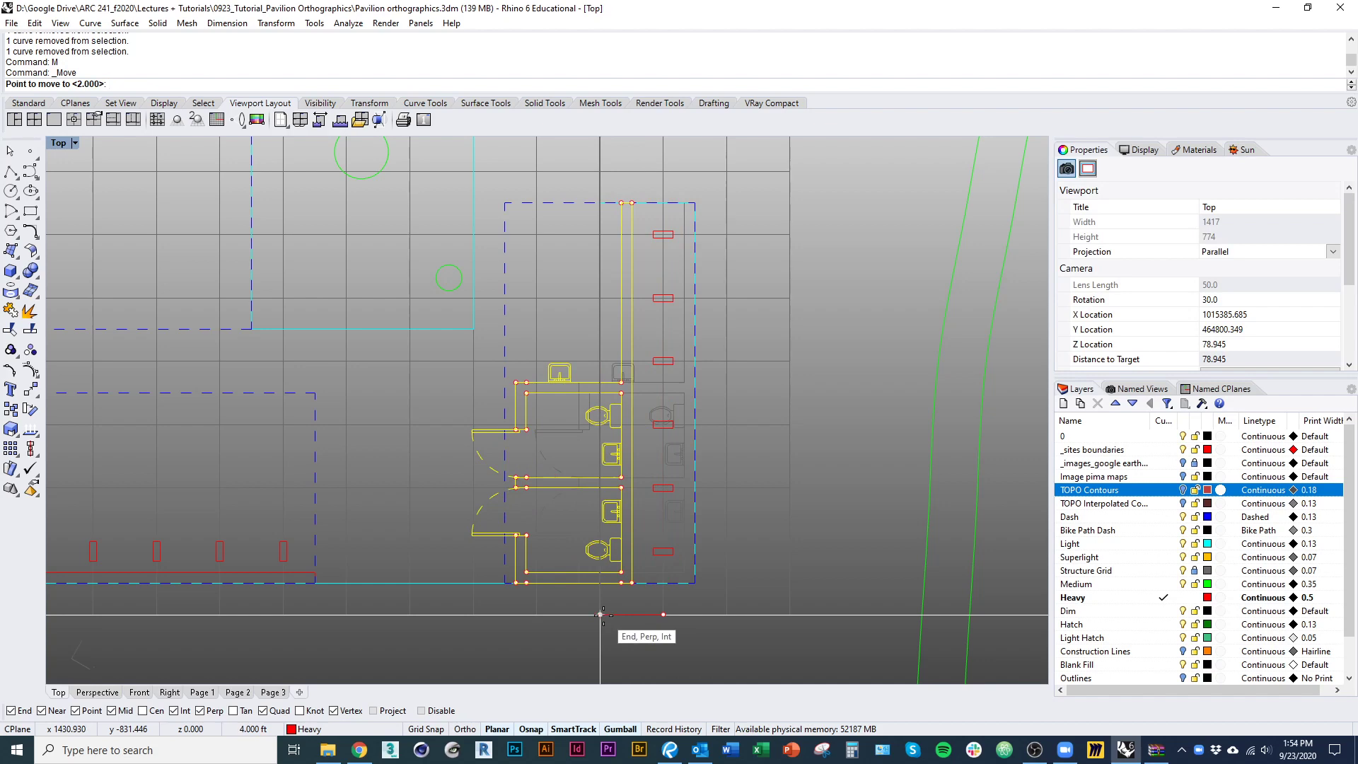
click(599, 614)
right_drag(726, 555, 700, 598)
click(757, 509)
right_drag(757, 509, 785, 524)
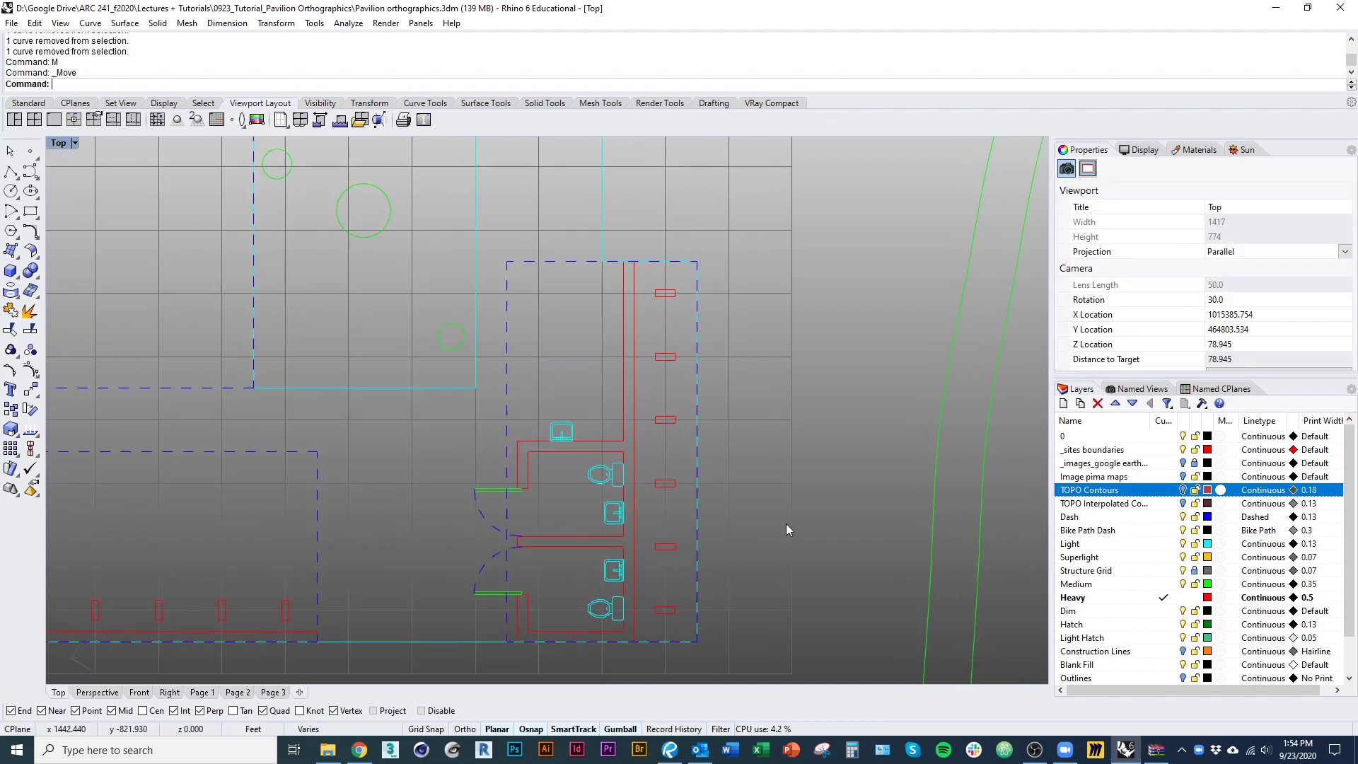
click(631, 407)
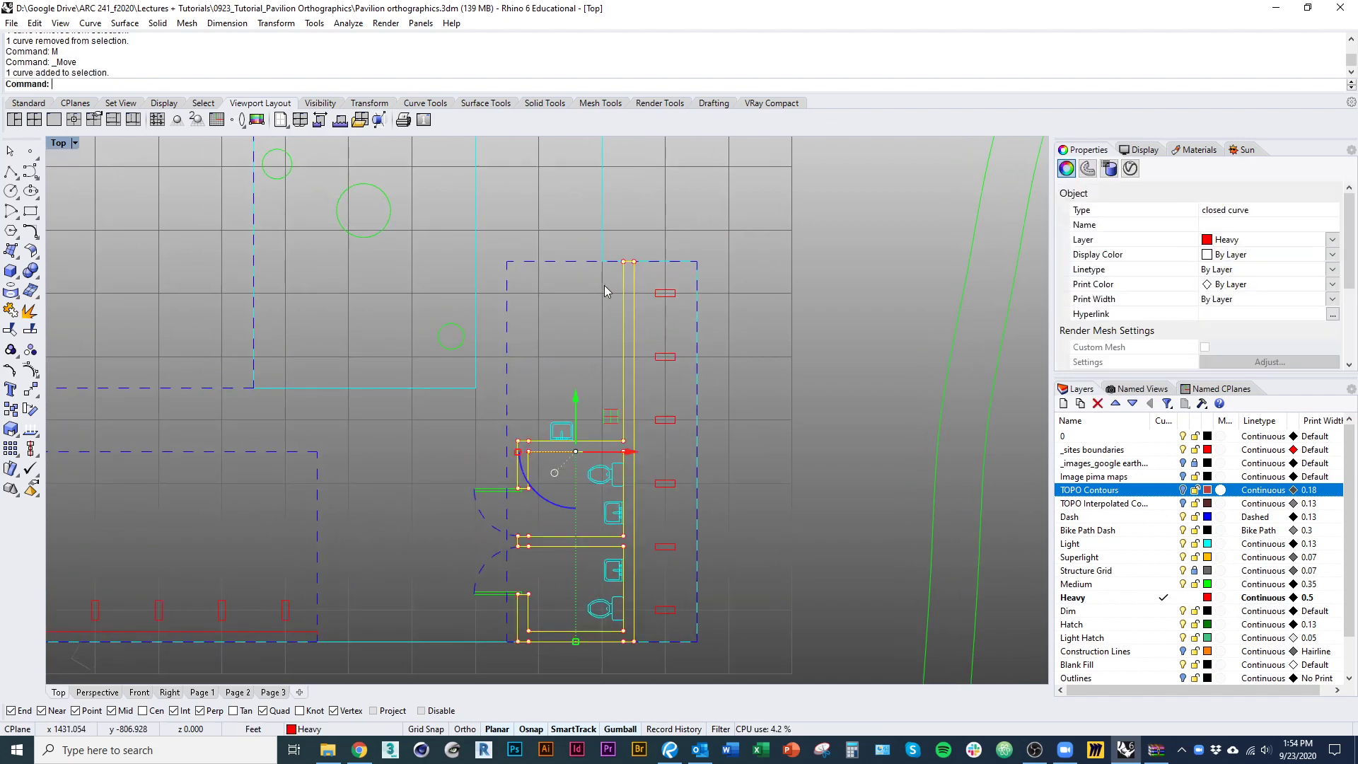
text(Rectangle)
key(Return)
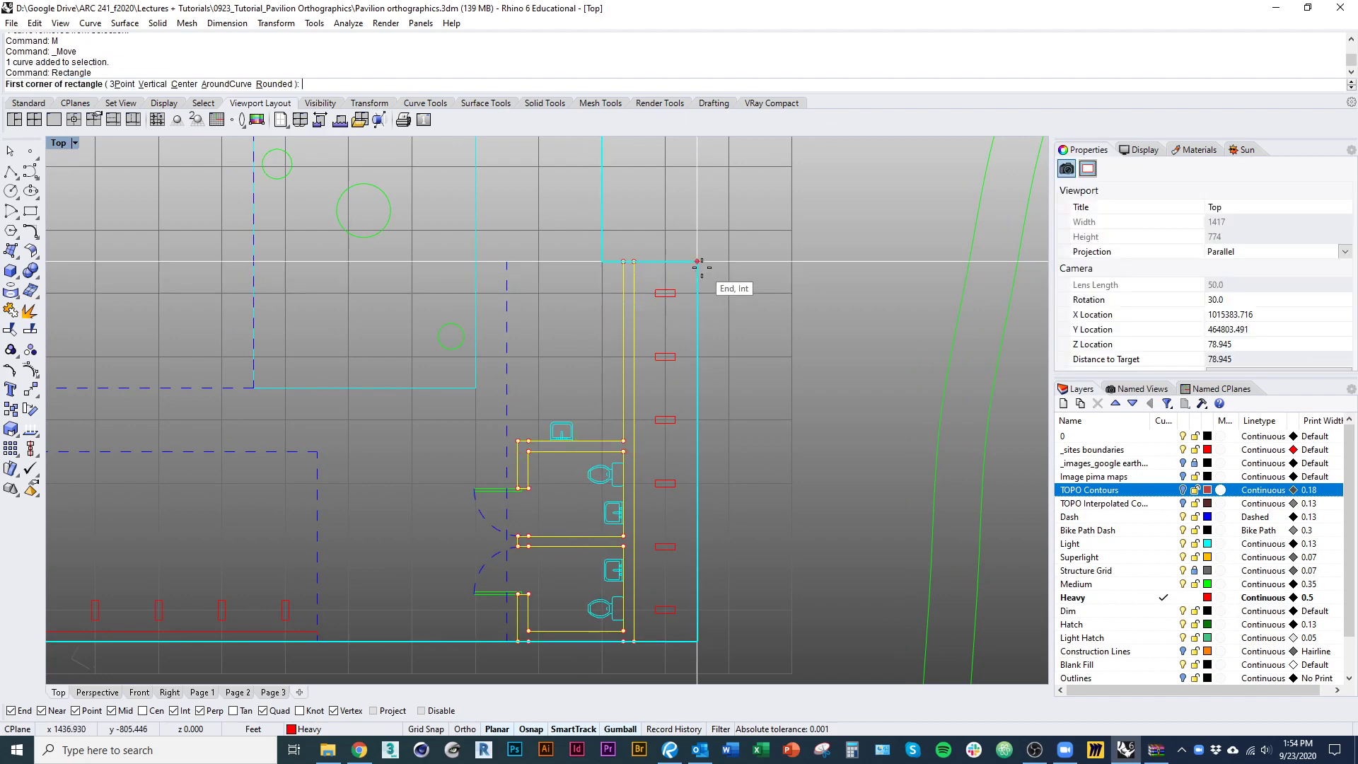
key(Escape)
Step: Draw a line along the right edge of the dashed restroom outline and offset it inward as a closed wall curve
key(Return)
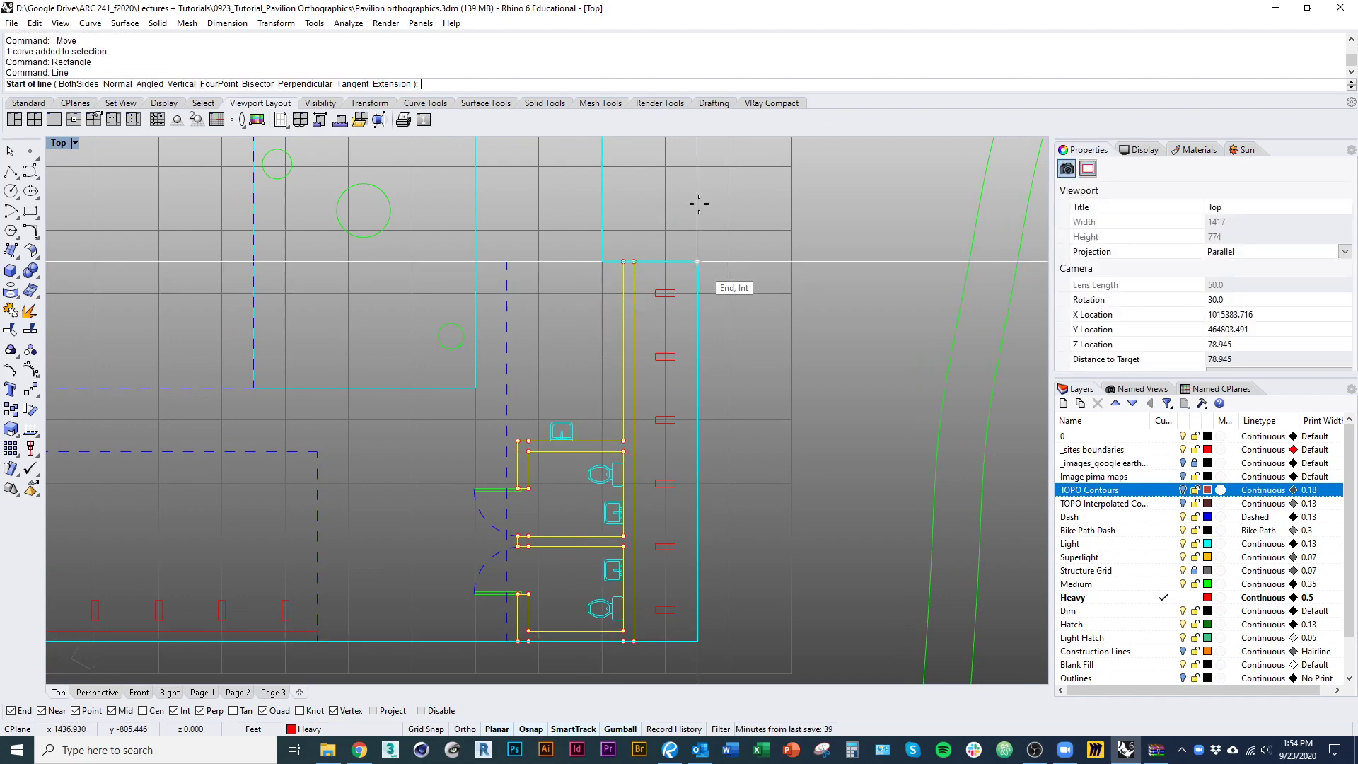
click(701, 256)
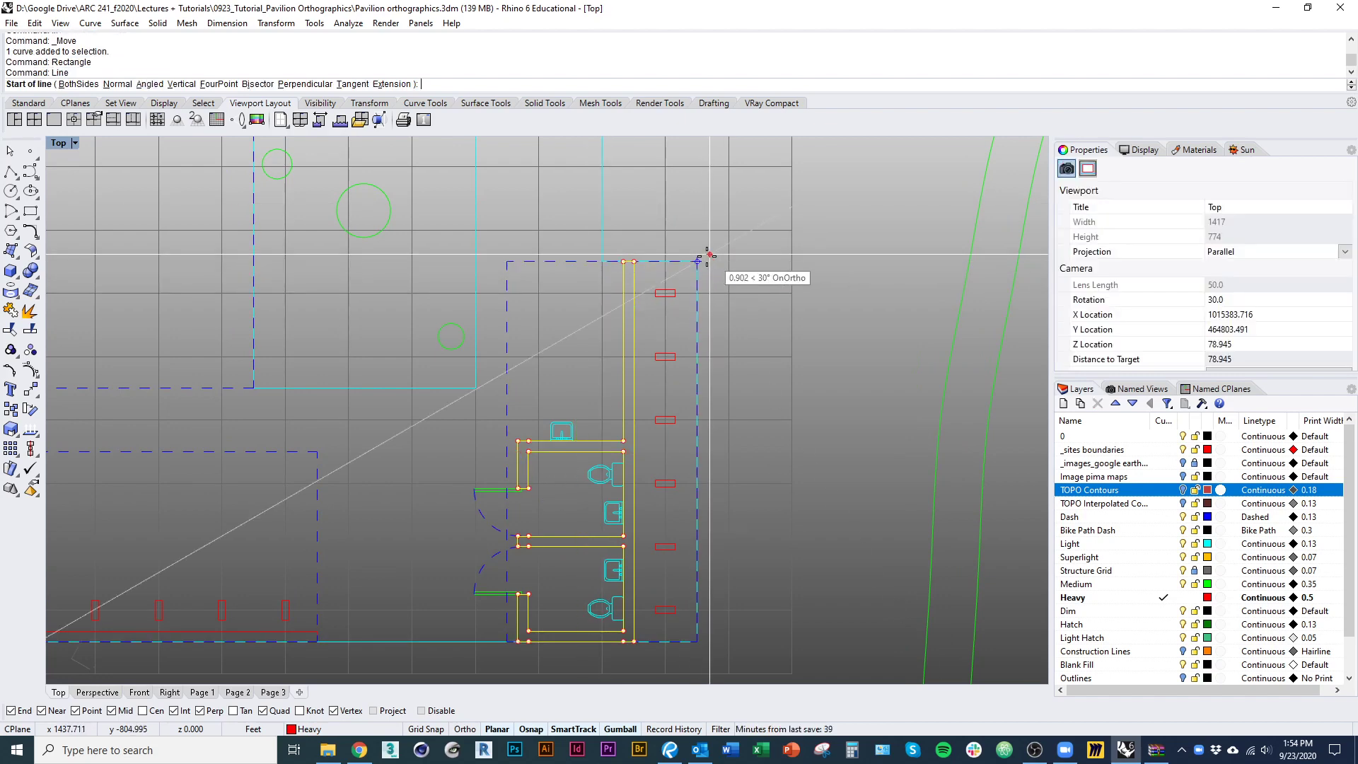
key(Escape)
click(702, 635)
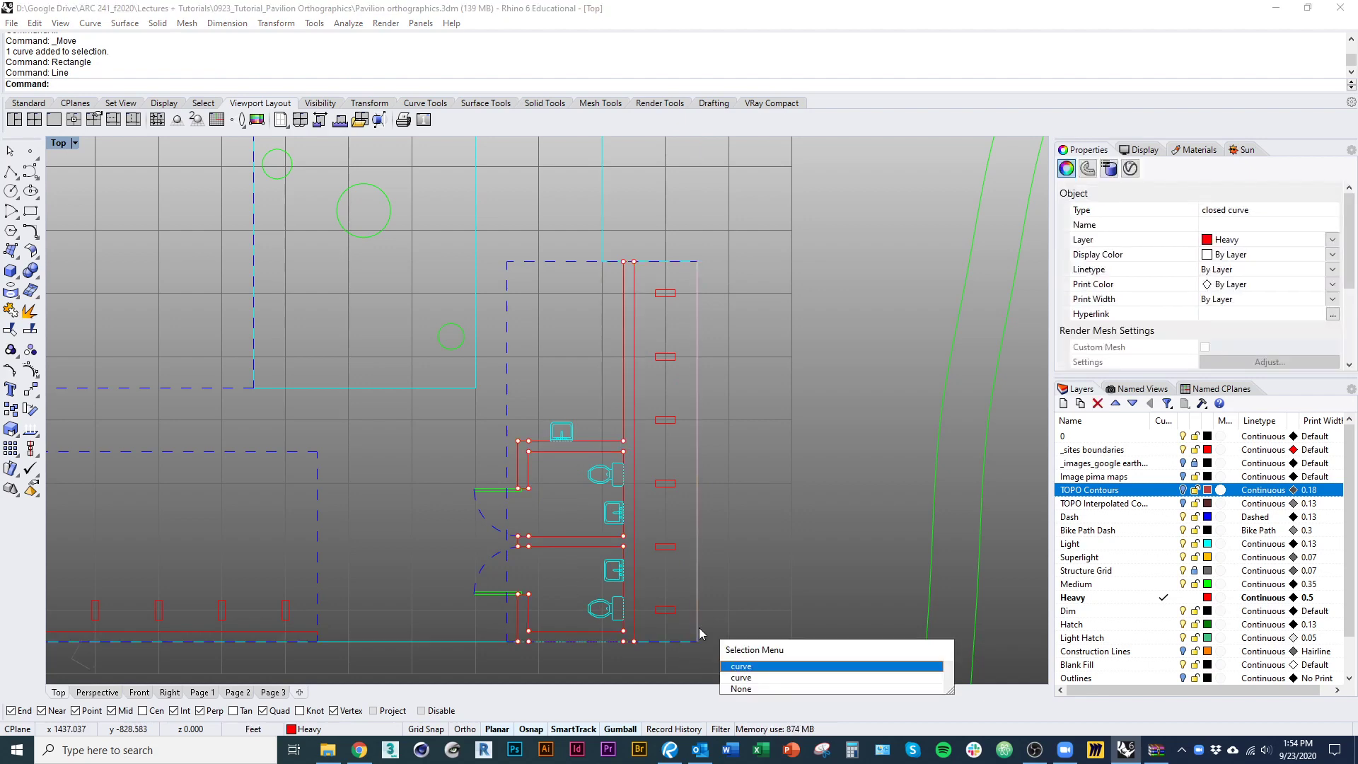
key(Return)
text(Offset)
key(Return)
click(580, 592)
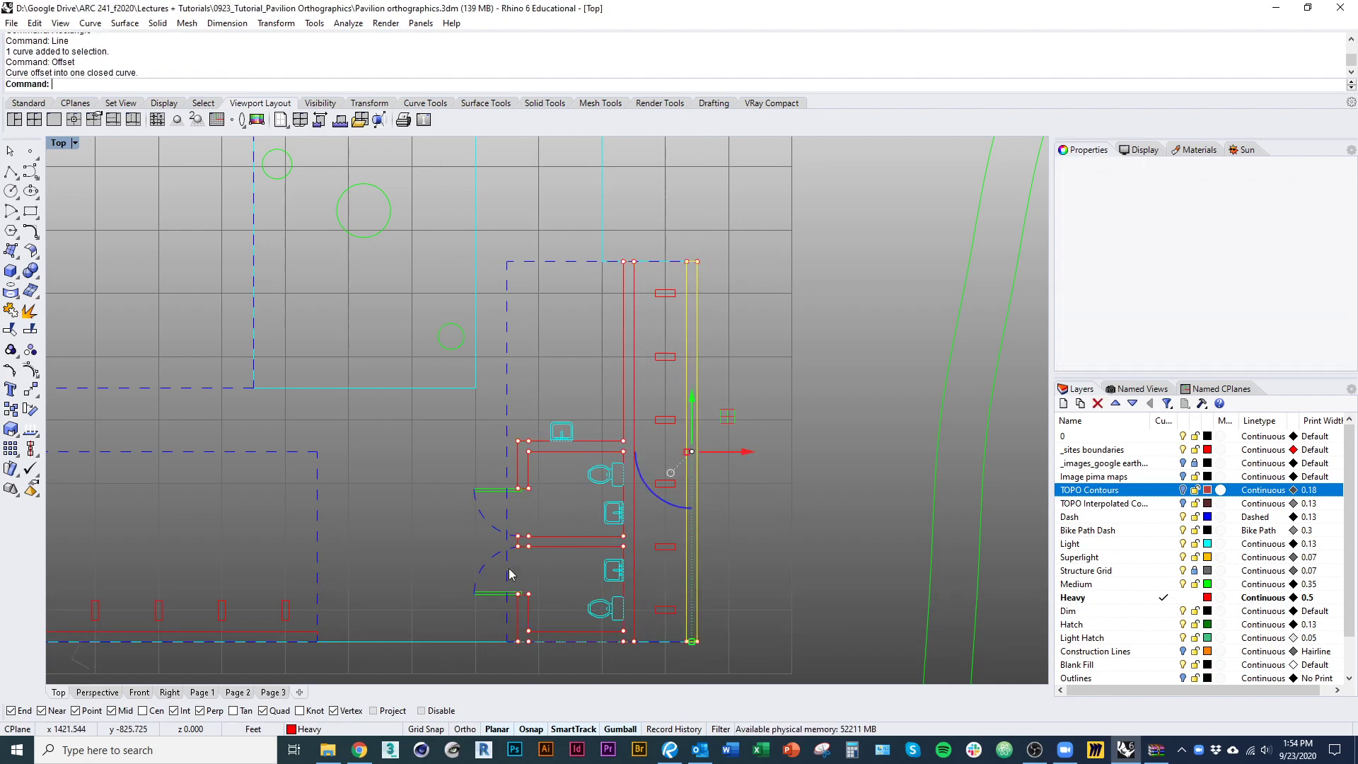
Step: Move the upper end points of the restroom's long right wall down to line up with the restroom's top wall
click(622, 388)
scroll(640, 290, up, 4)
drag(607, 260, 630, 240)
text(M)
key(Return)
click(613, 247)
scroll(640, 453, up, 4)
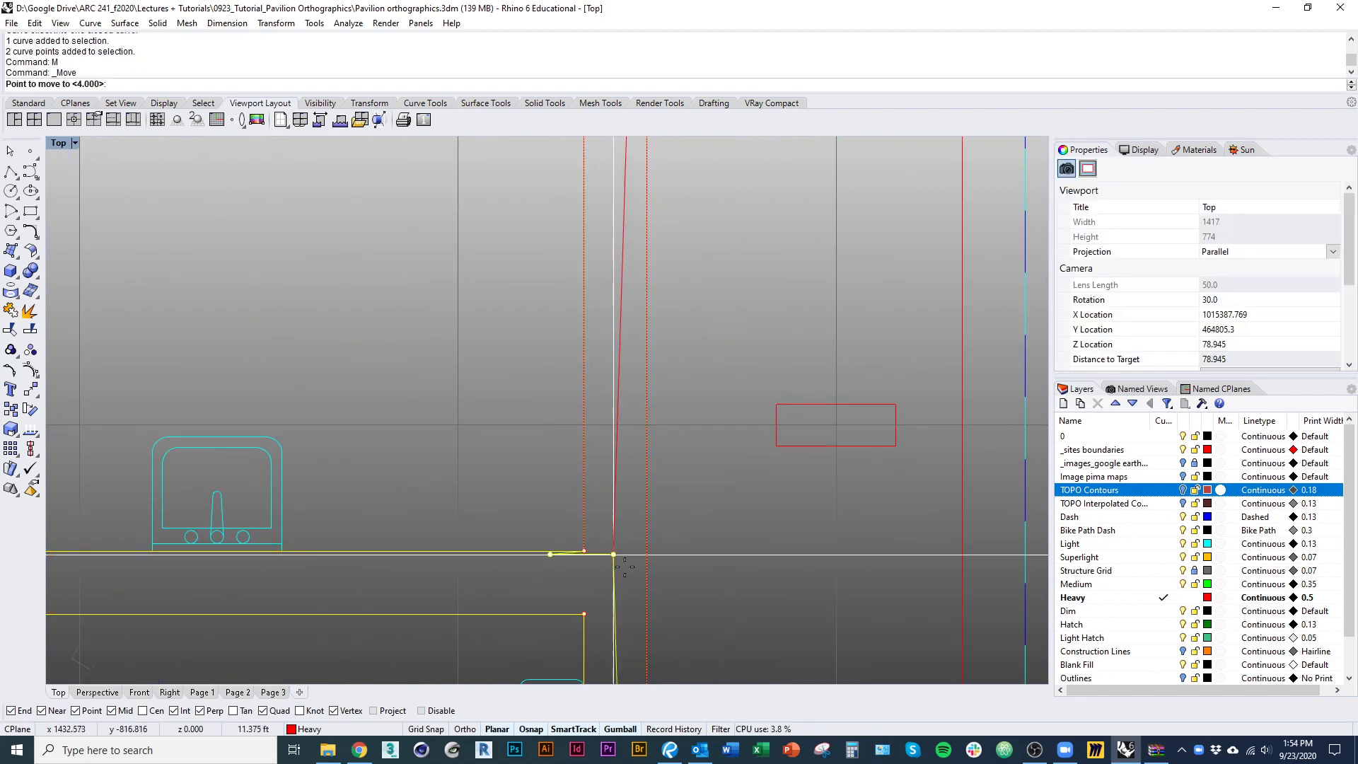
click(574, 558)
click(606, 551)
scroll(566, 557, down, 8)
Step: Move the restroom walls, doors and fixtures to the right by one wall thickness, toward the column row
right_drag(571, 616, 542, 352)
scroll(594, 386, up, 4)
right_drag(367, 584, 370, 607)
drag(266, 620, 559, 259)
scroll(520, 396, up, 2)
text(m)
key(Return)
click(481, 360)
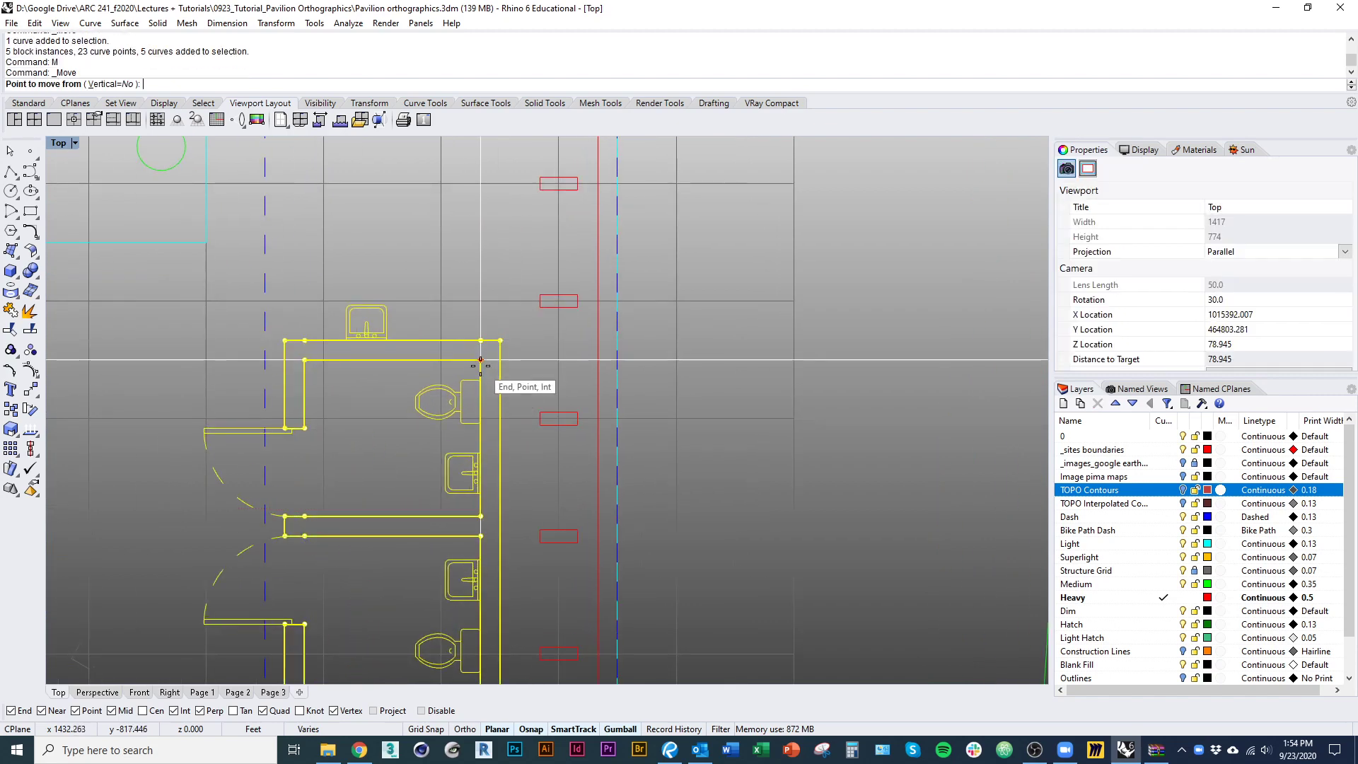
click(511, 360)
scroll(537, 363, down, 4)
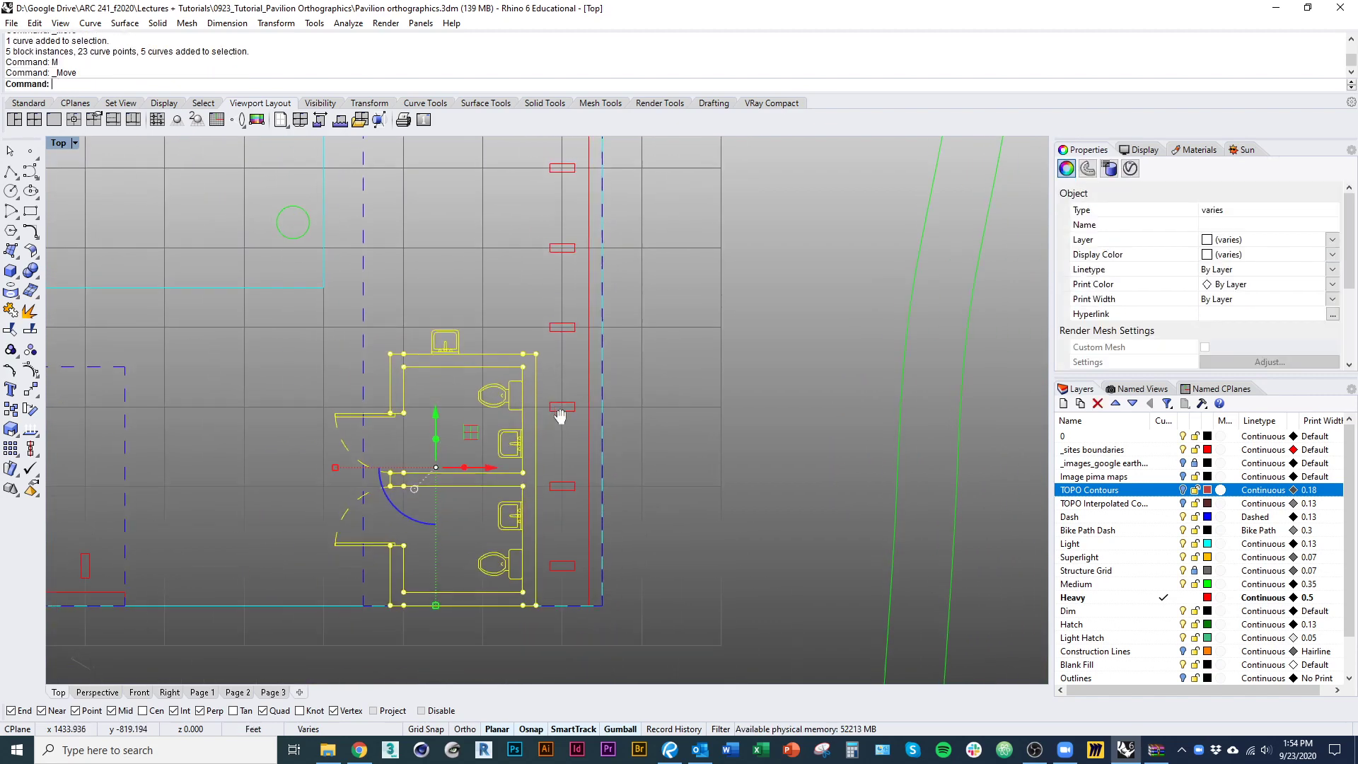
click(707, 494)
mouse_move(806, 495)
right_down()
mouse_move(806, 521)
mouse_move(787, 501)
right_up()
scroll(806, 520, down, 2)
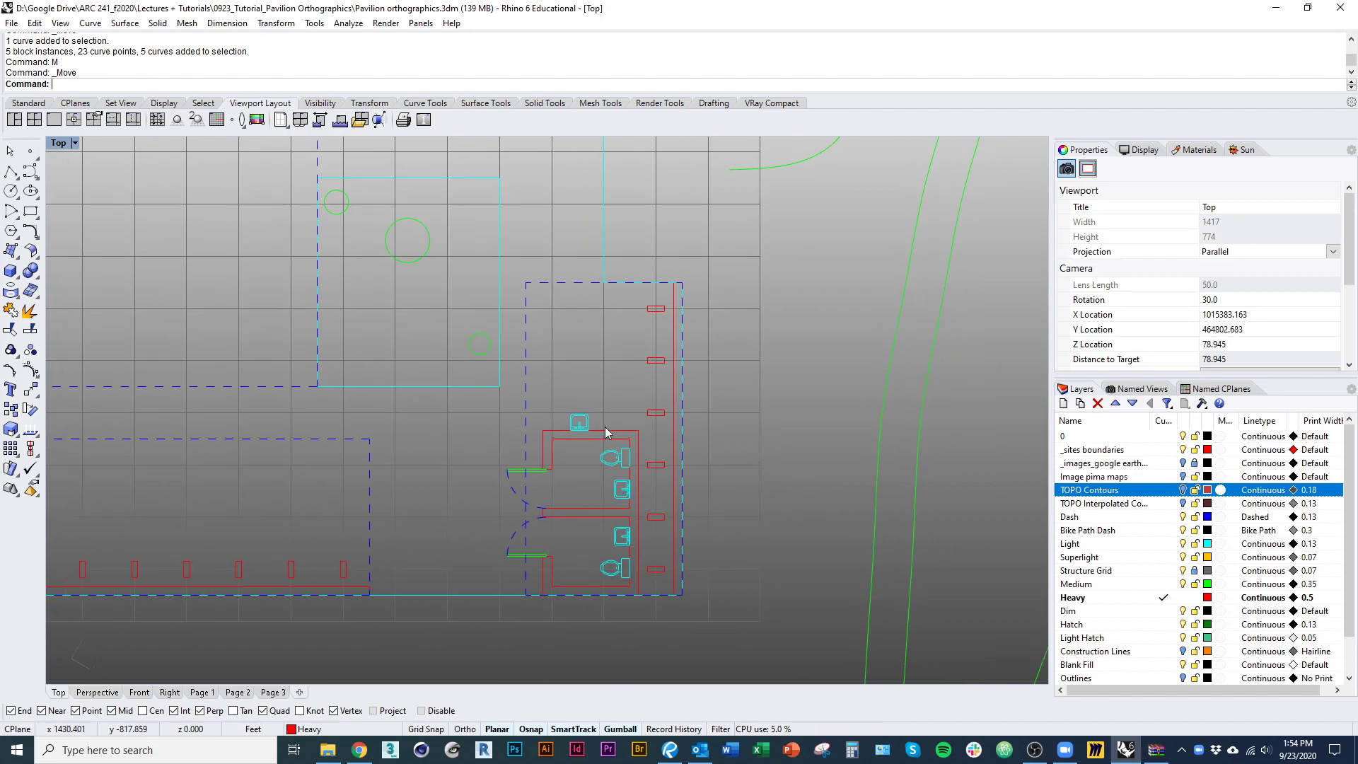
right_drag(635, 448, 807, 561)
scroll(889, 475, down, 4)
right_drag(767, 330, 647, 400)
right_drag(685, 459, 678, 379)
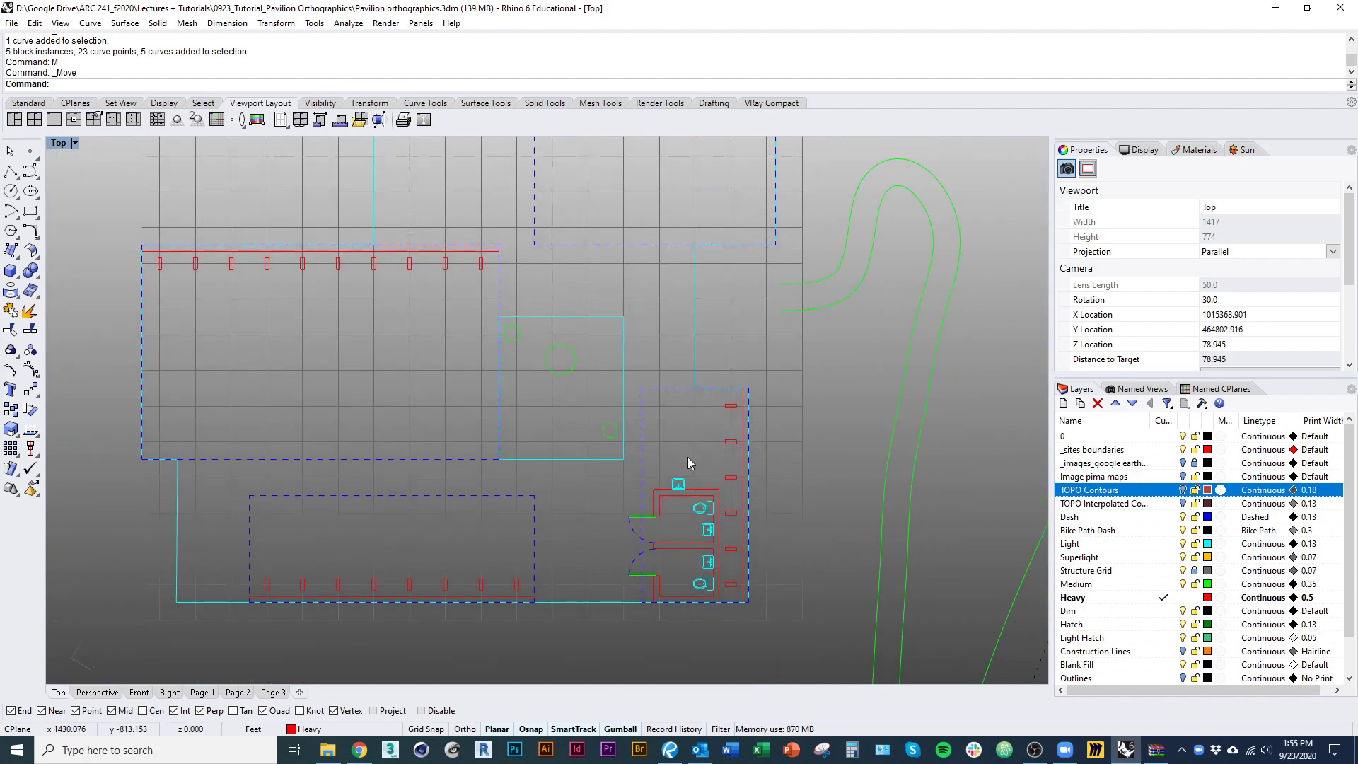
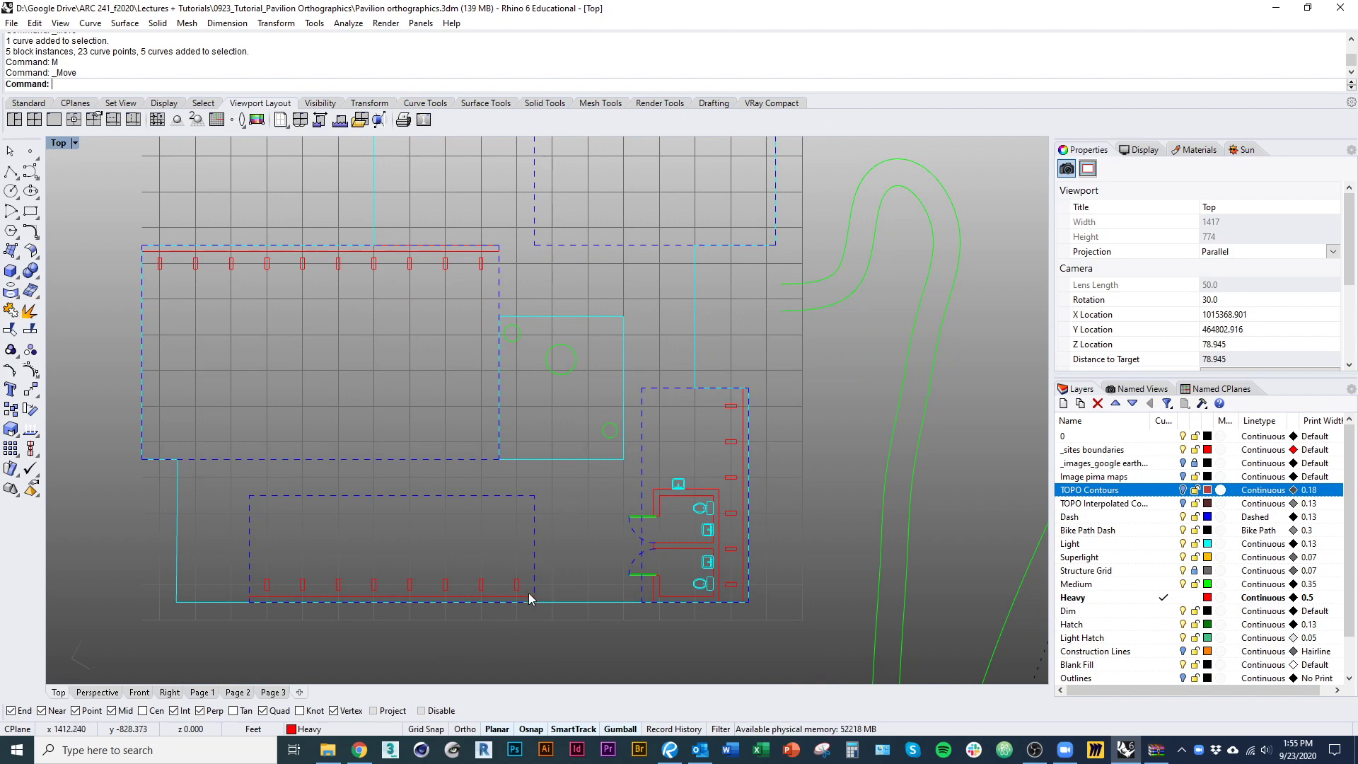
scroll(514, 511, up, 5)
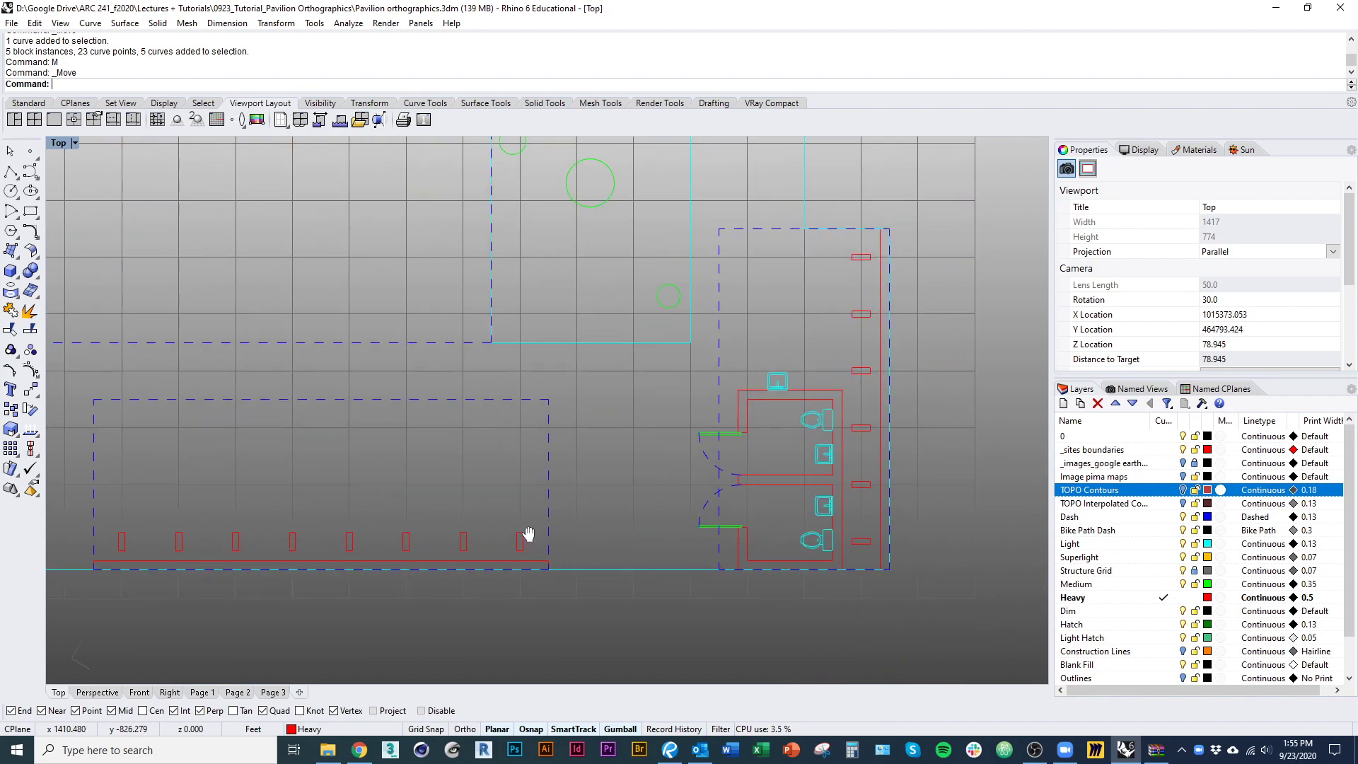
Step: Add a new layer named Dash Small directly below the Dash layer and give it the Gold color
click(1159, 517)
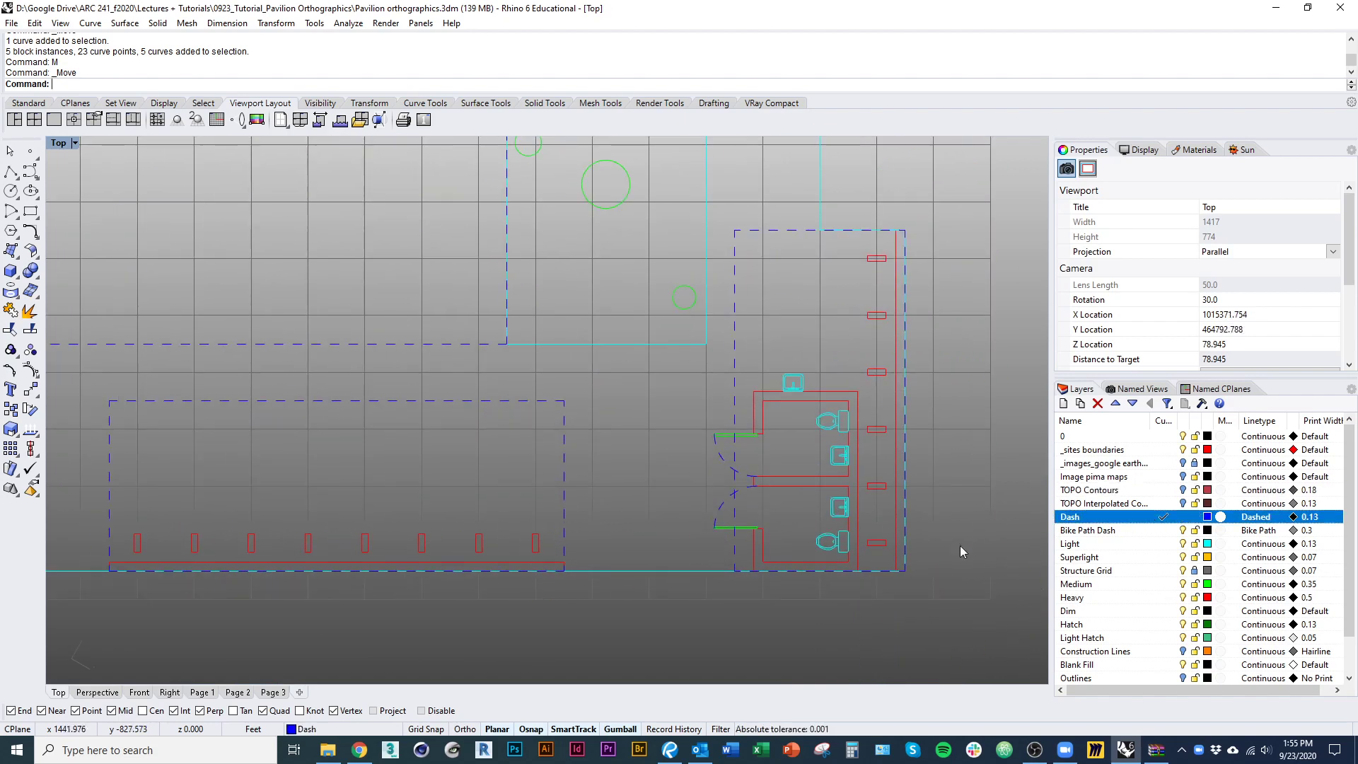
click(1062, 404)
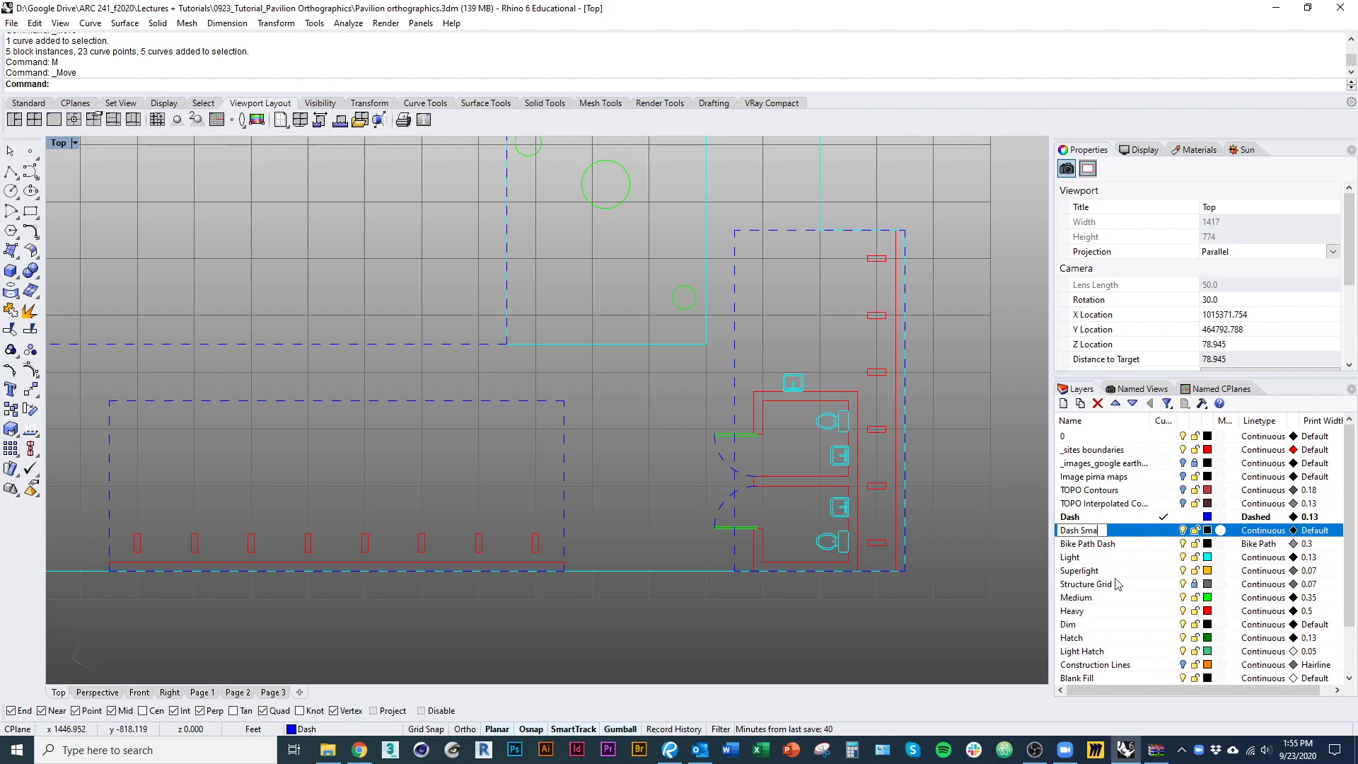
click(1208, 530)
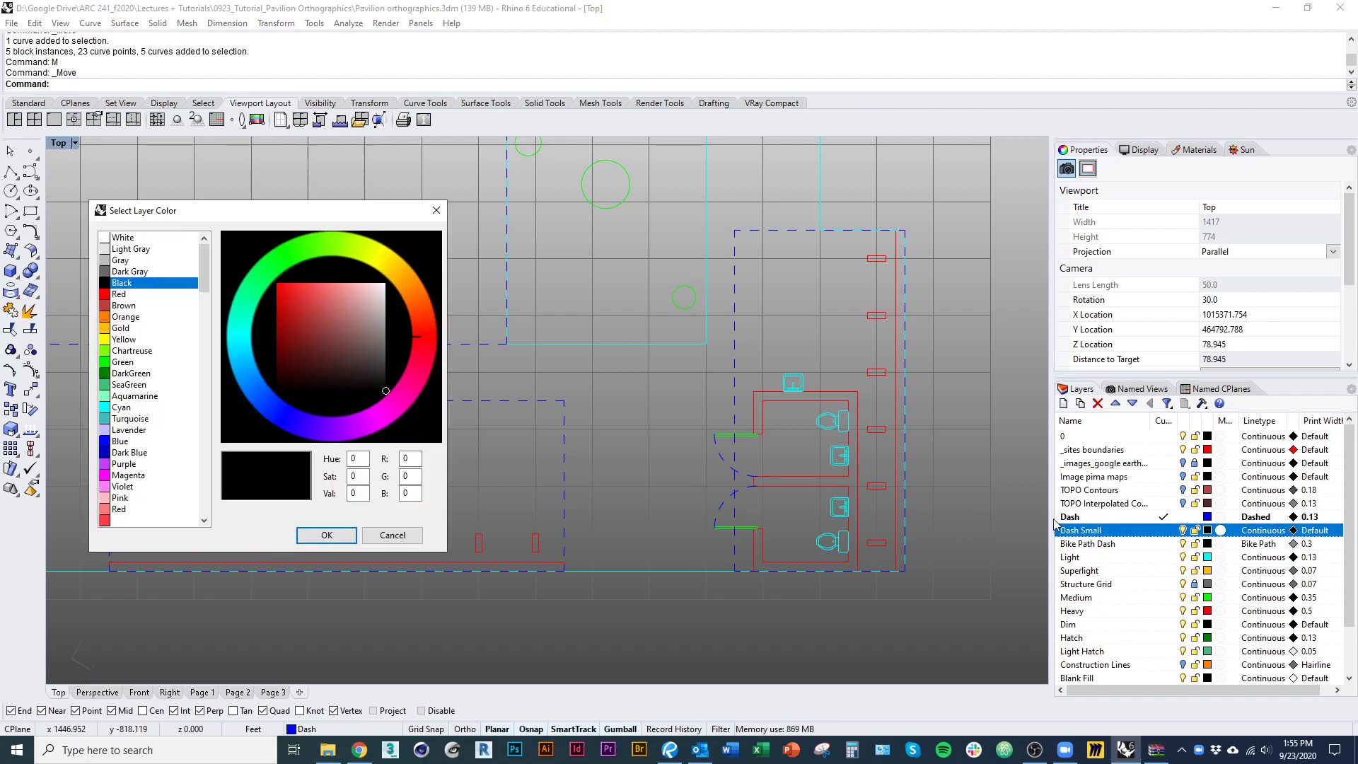
click(124, 329)
click(325, 535)
right_drag(647, 574, 725, 585)
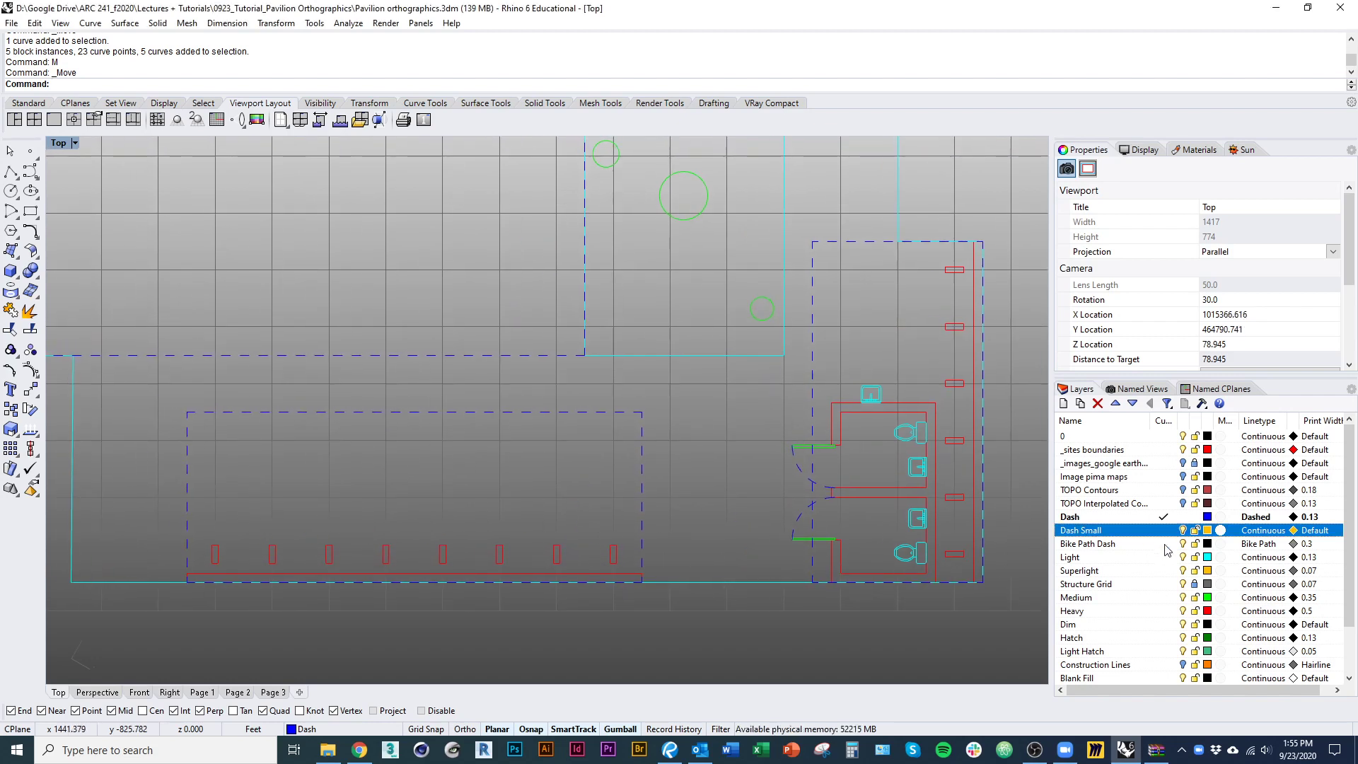
Step: Change the Dash Small layer's color to a muted brown, RGB 157, 103, 83
click(1208, 530)
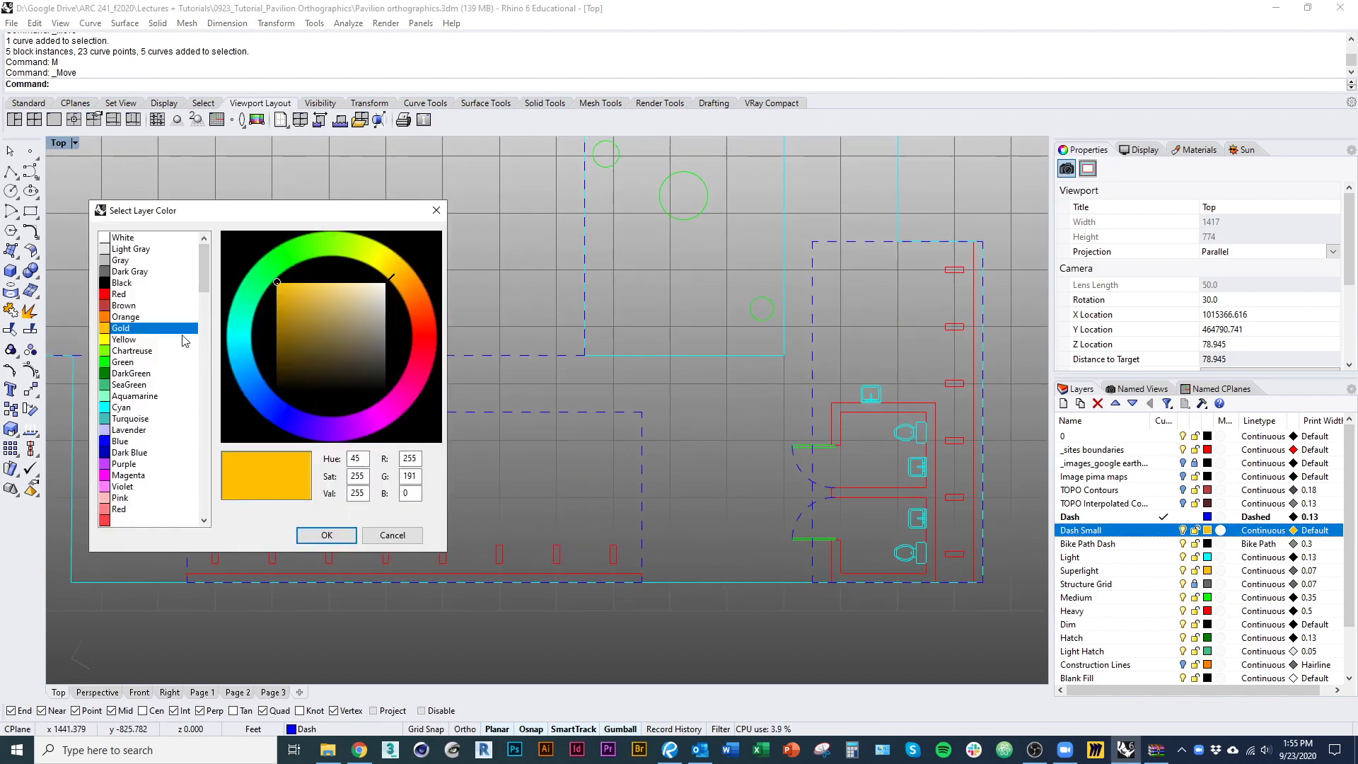
click(379, 268)
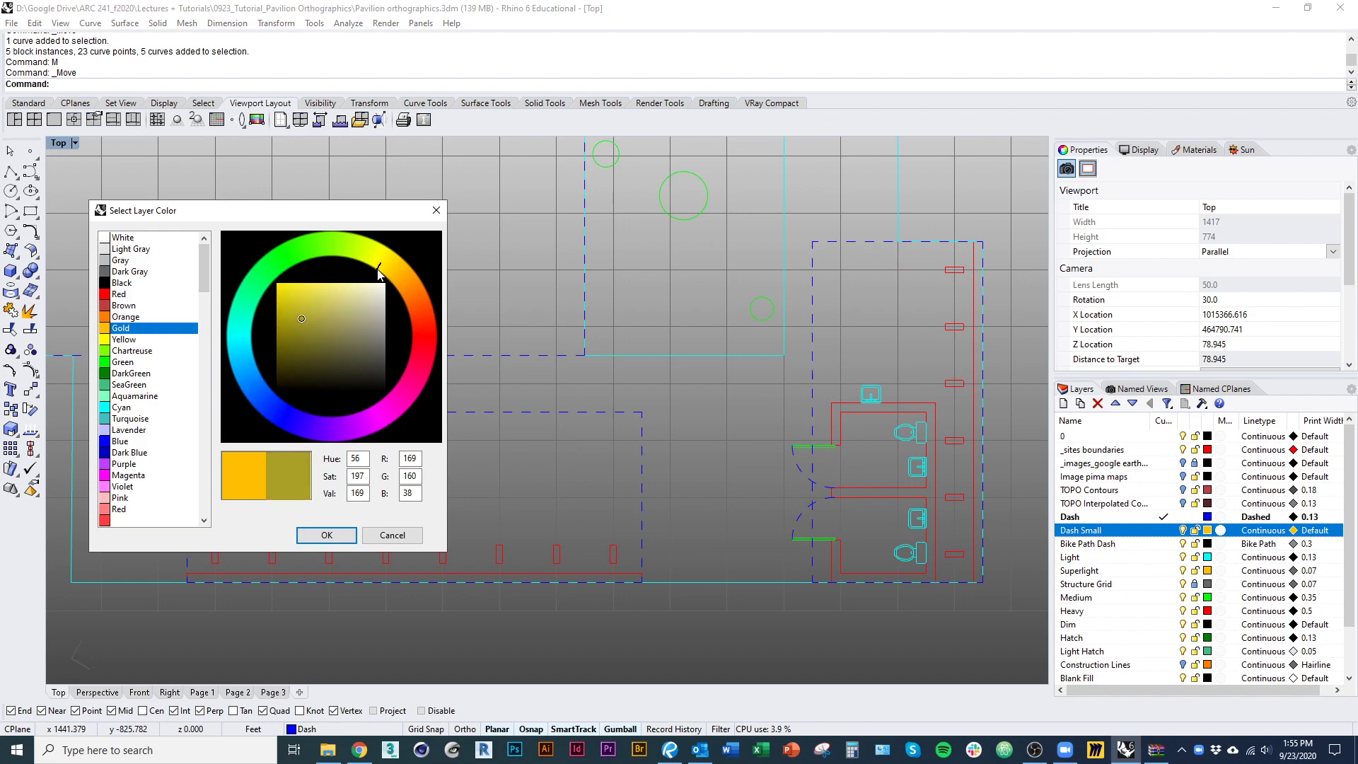
mouse_move(378, 269)
mouse_down()
mouse_move(424, 299)
mouse_move(427, 322)
mouse_move(365, 310)
mouse_move(365, 326)
mouse_up()
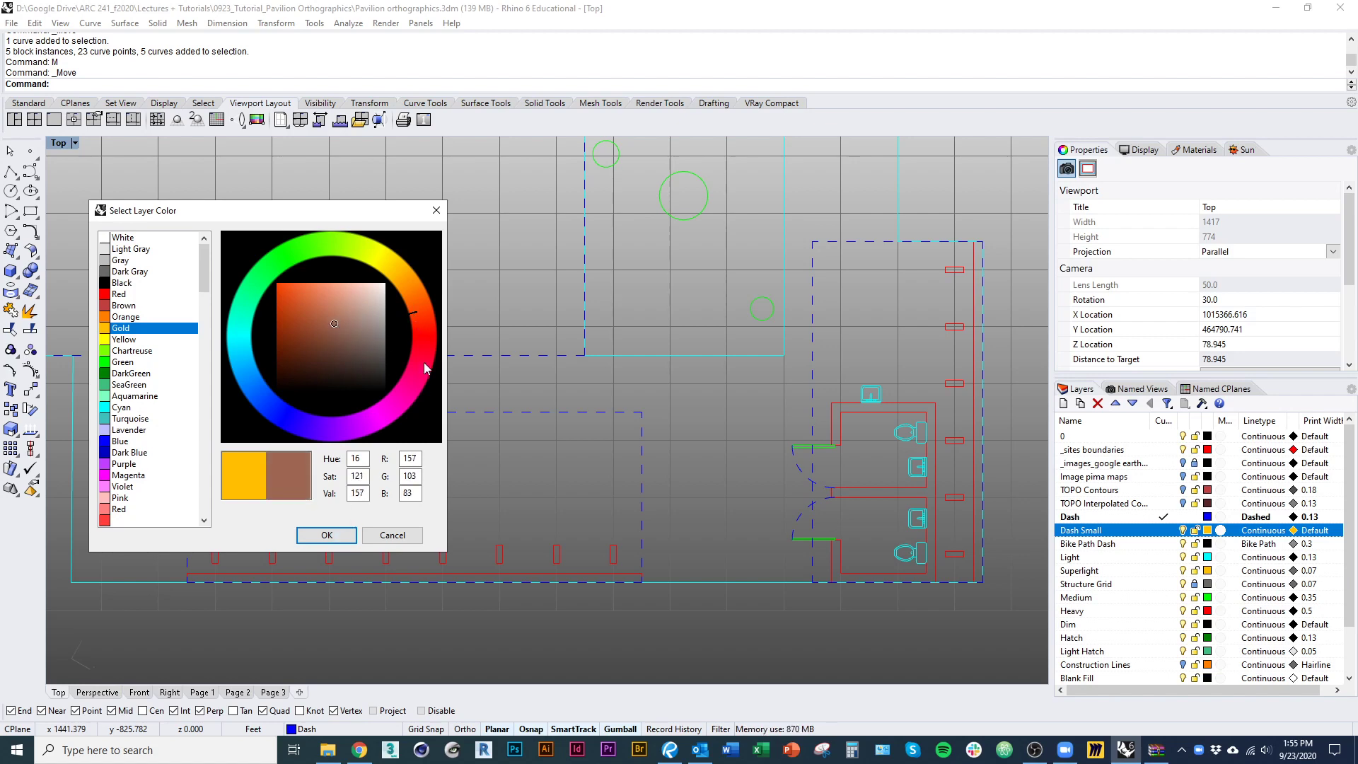
click(349, 540)
Step: Make Dash Small the current layer and draw a column-width rectangle from the lower pavilion's rightmost column up to the dashed outline's far edge
right_drag(484, 526, 501, 473)
text(line)
key(Return)
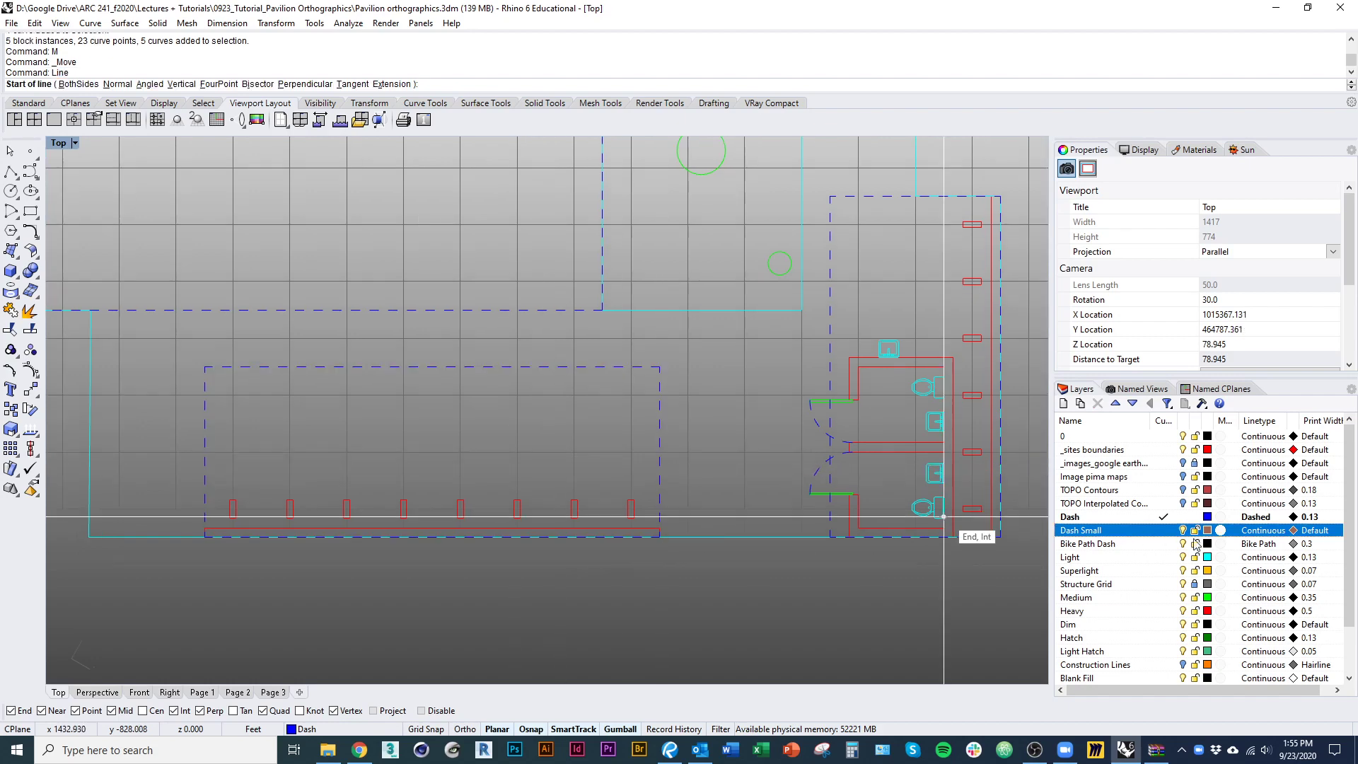
click(1164, 531)
scroll(574, 491, up, 3)
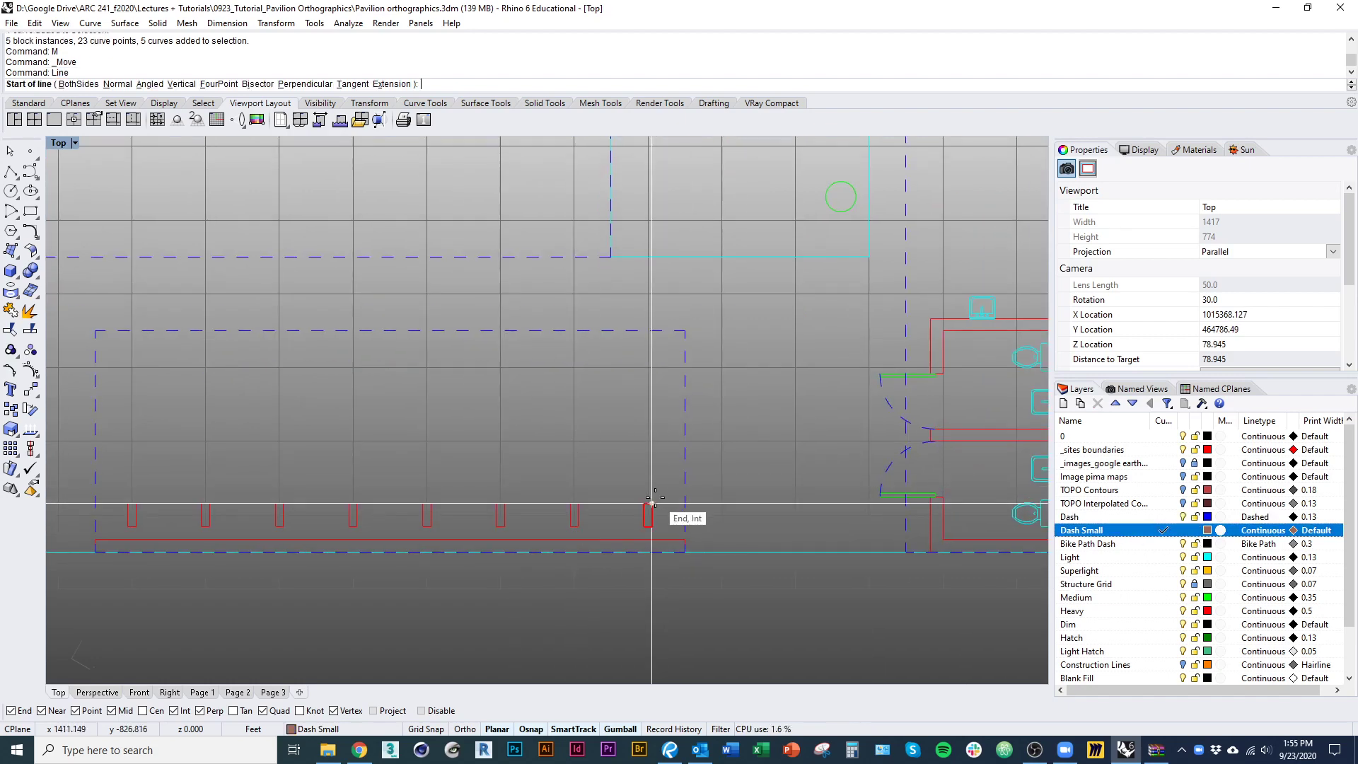
key(Escape)
text(rectangle)
key(Return)
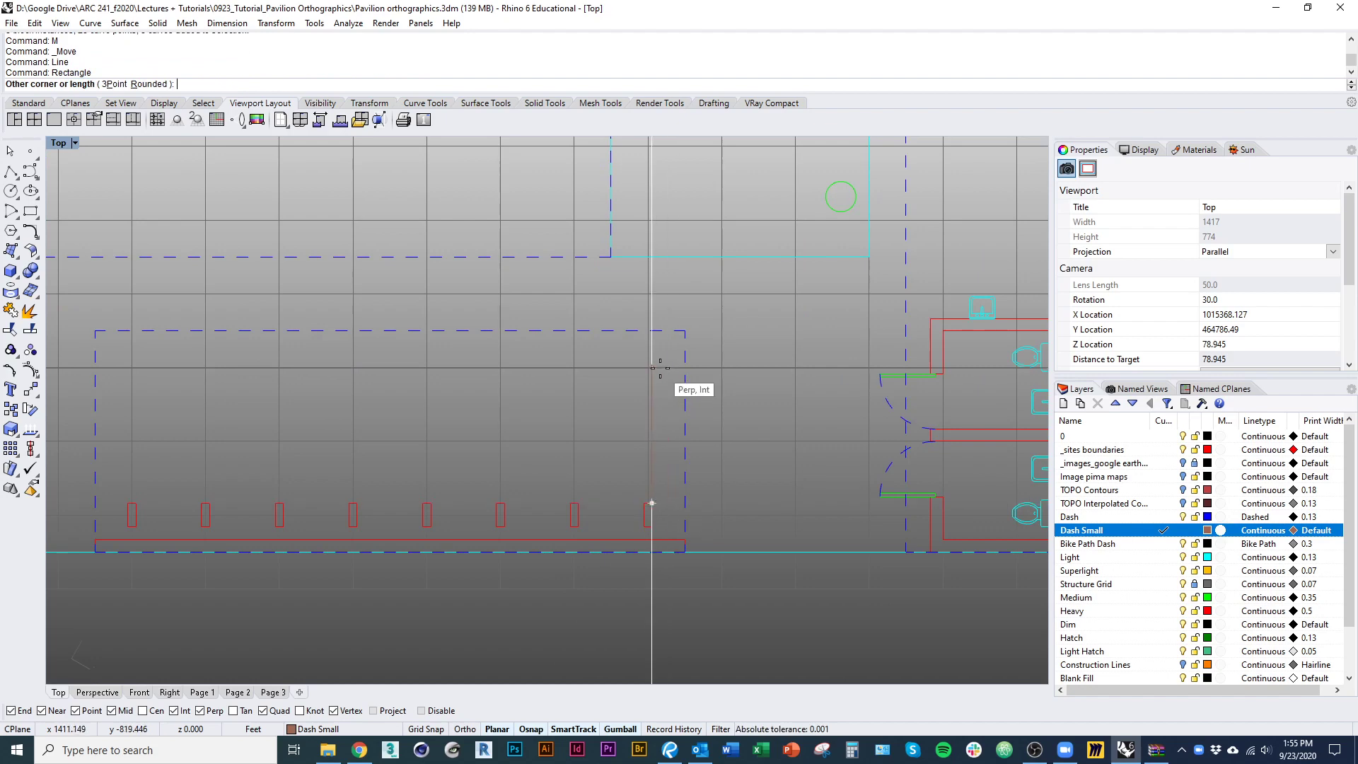
scroll(659, 354, up, 2)
click(647, 574)
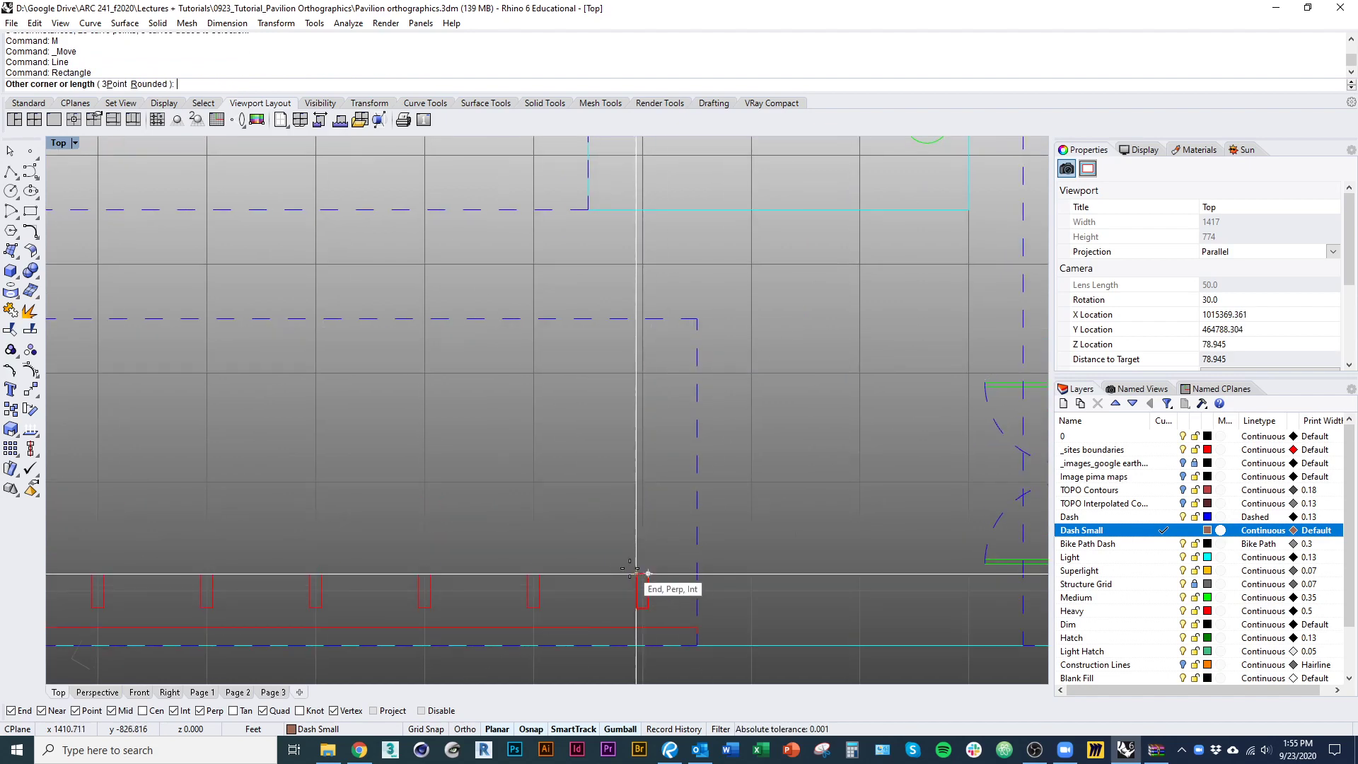
click(636, 319)
Step: Copy the beam rectangle onto each of the other seven columns of the lower pavilion at 4 ft spacing
click(639, 524)
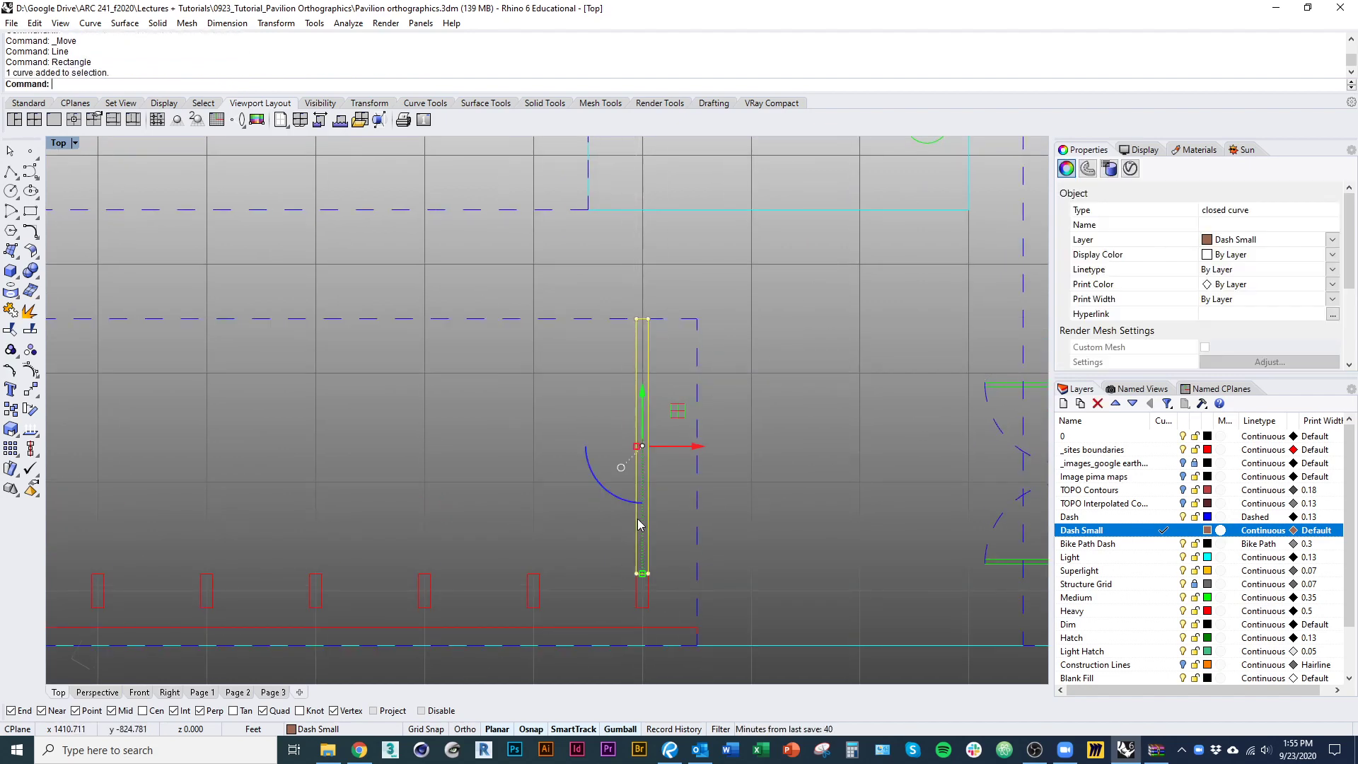
key(Return)
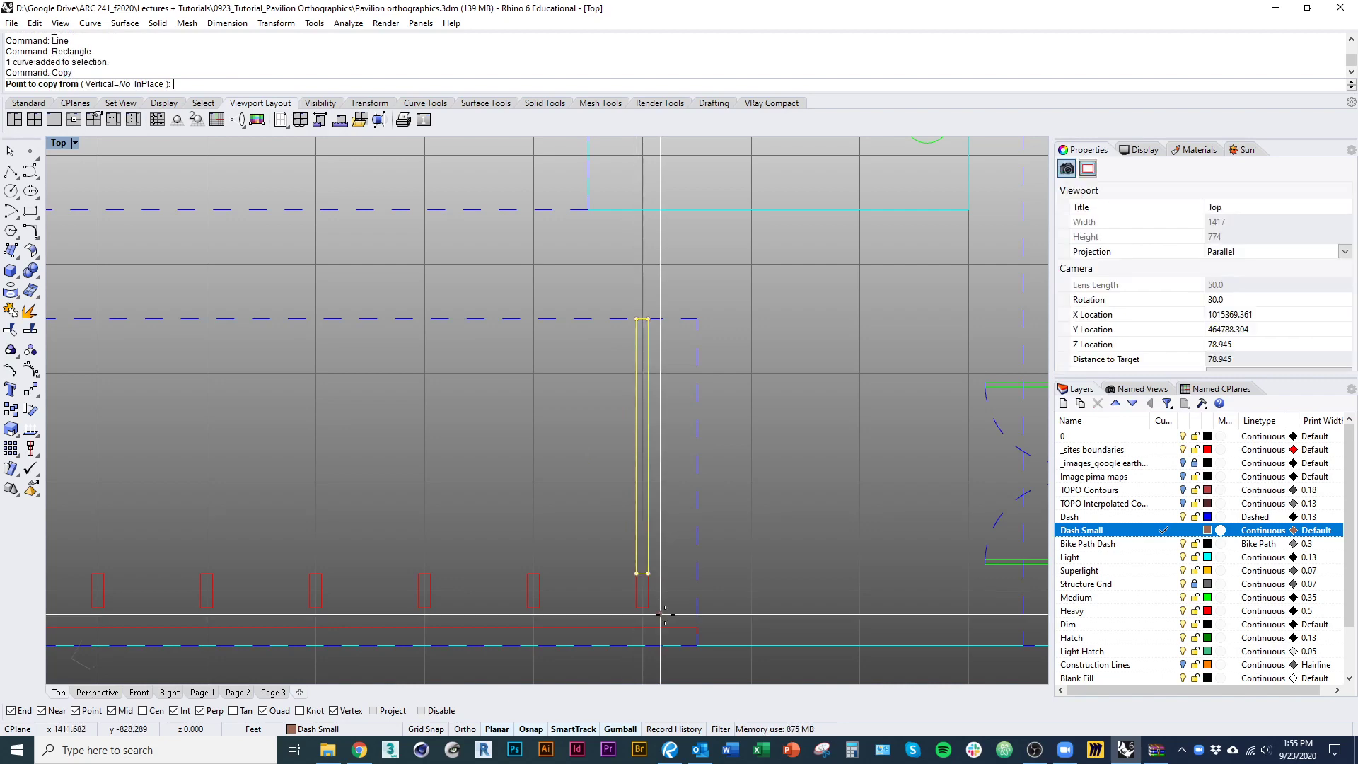
right_drag(650, 455, 710, 525)
click(701, 335)
click(476, 329)
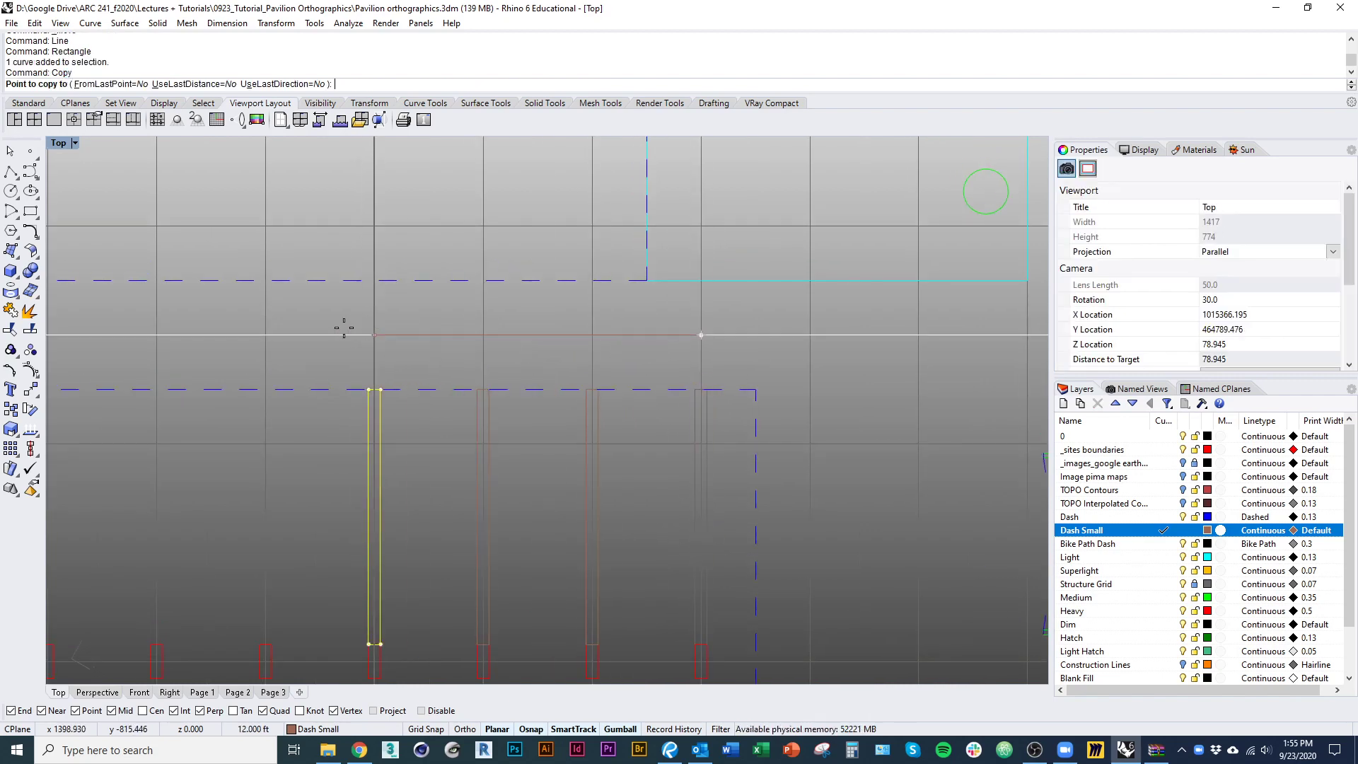
right_drag(158, 346, 404, 304)
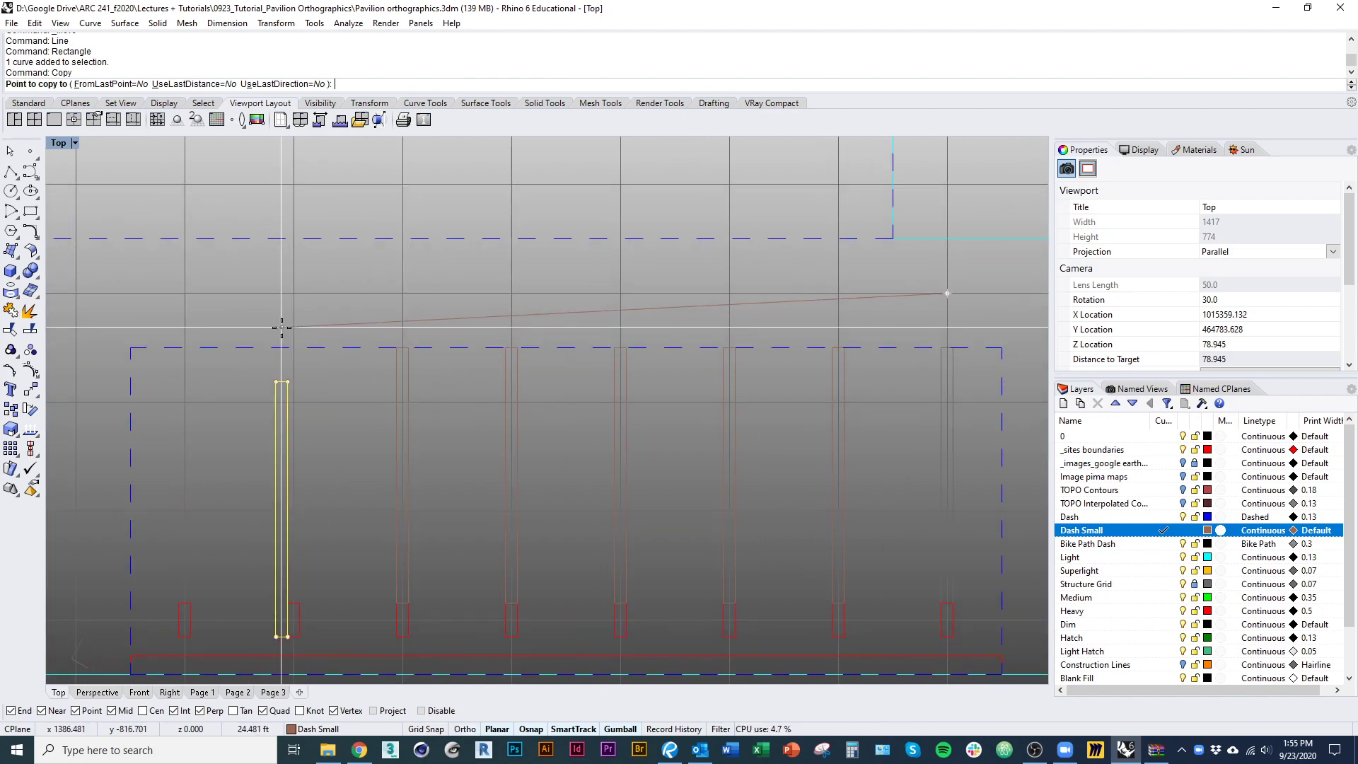
click(294, 293)
click(185, 293)
right_click(260, 397)
Step: Select all eight beam rectangles and copy them onto the column row of the large pavilion, starting at its leftmost column
scroll(283, 439, down, 3)
right_drag(316, 487, 243, 472)
click(555, 607)
right_drag(773, 564, 698, 578)
drag(143, 494, 131, 499)
right_drag(110, 507, 250, 569)
shift+click(138, 513)
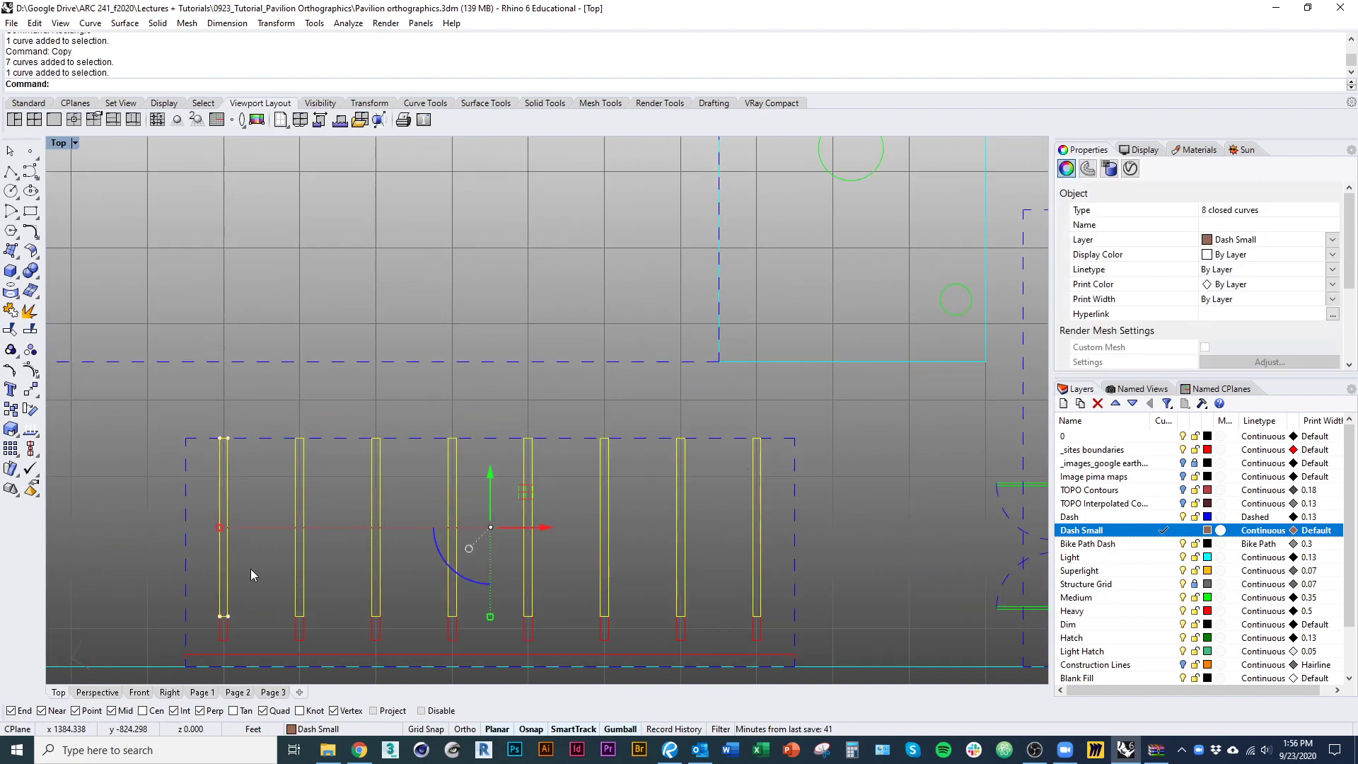
text(Copy)
key(Return)
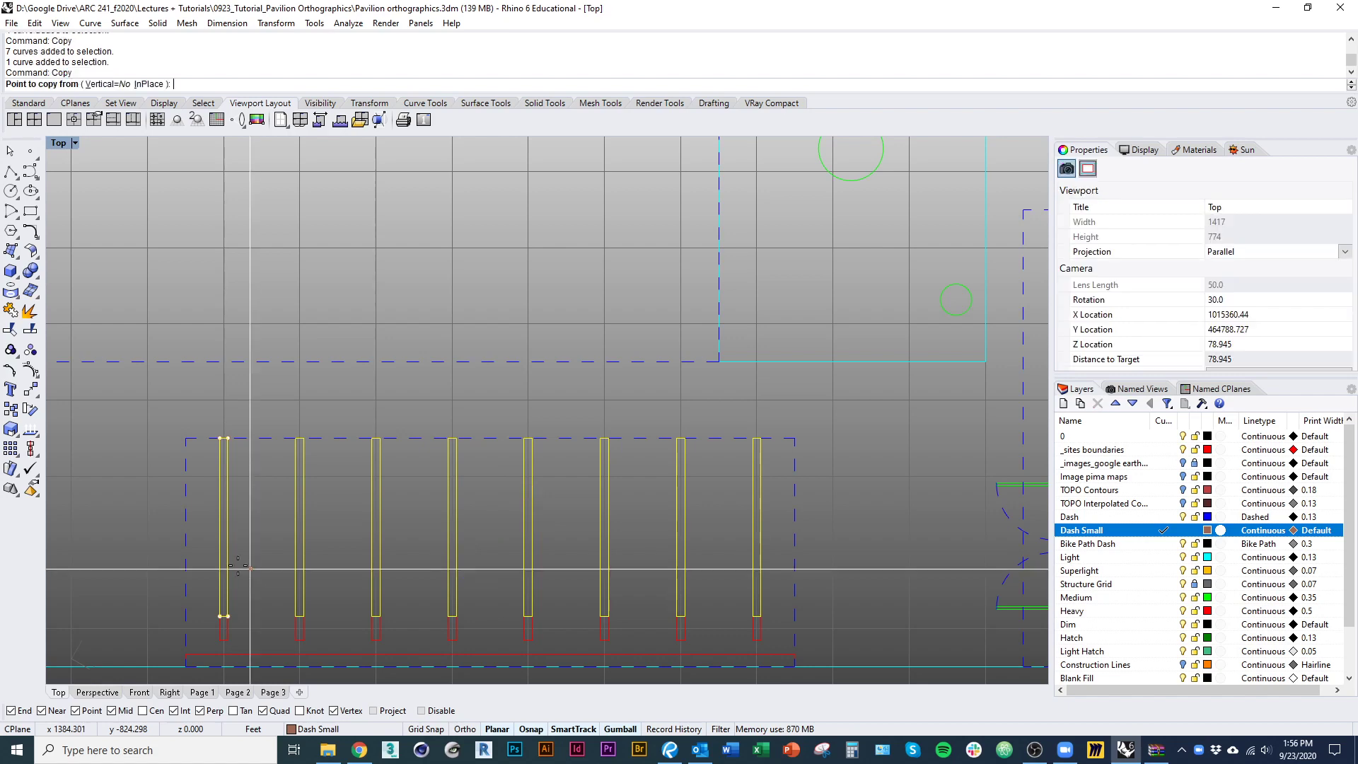
click(222, 438)
right_drag(225, 276, 316, 521)
right_drag(130, 267, 363, 391)
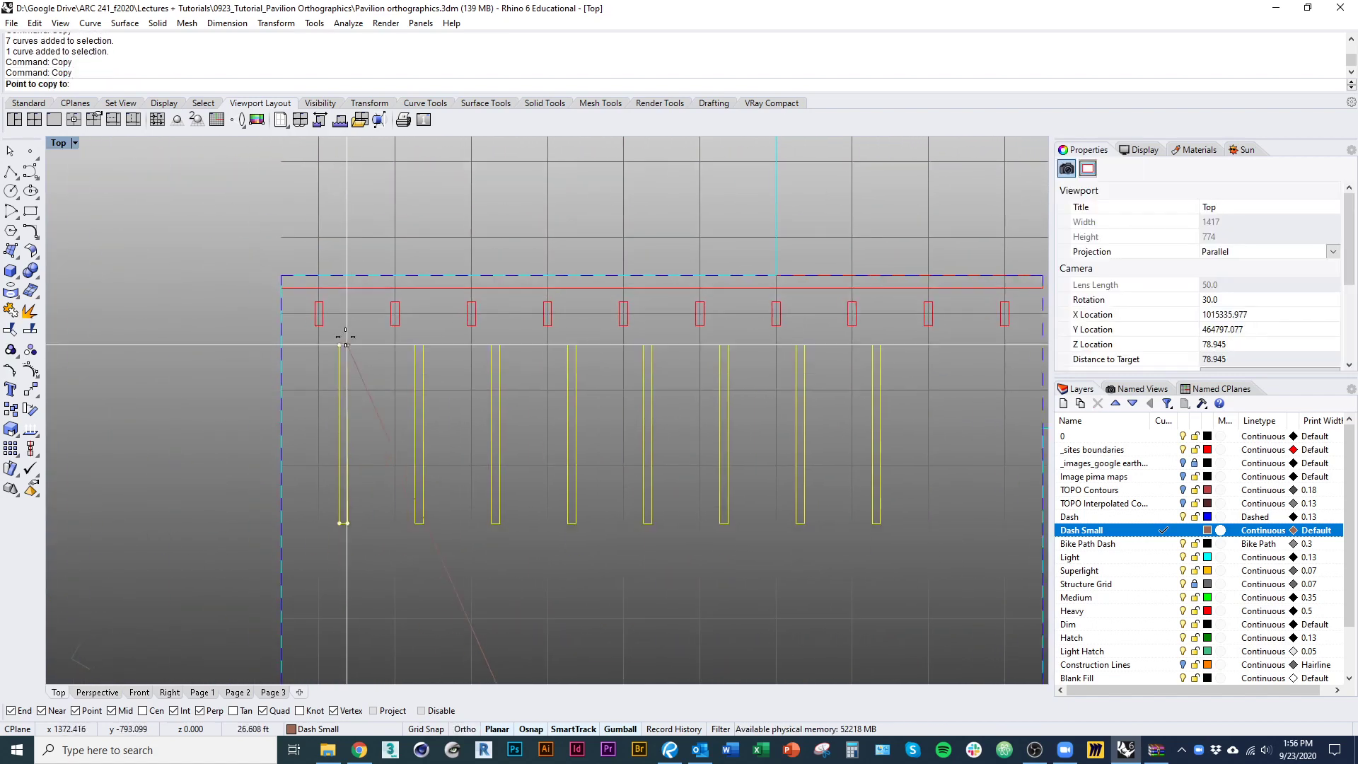
click(323, 325)
Step: Place another copy of the eight beams at the column row of the upper-right pavilion
right_drag(857, 377, 406, 367)
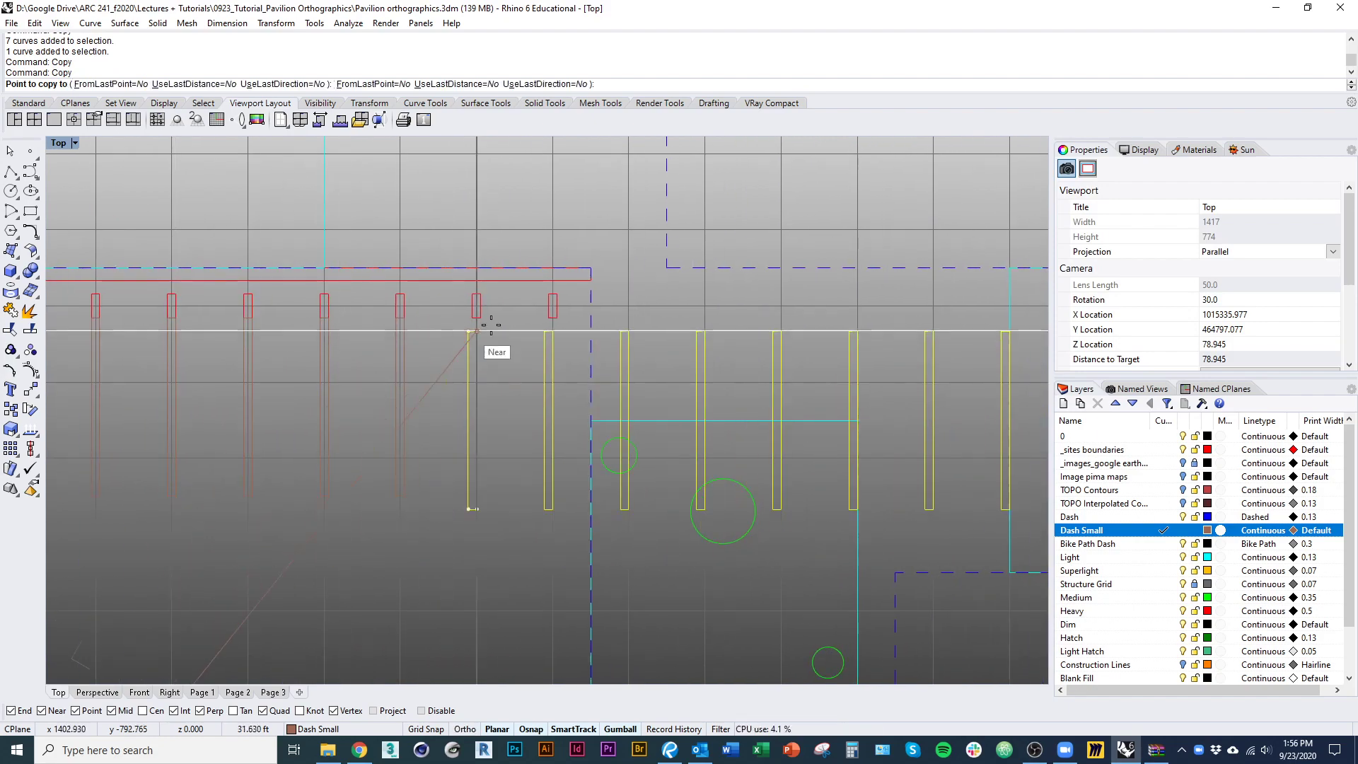
scroll(491, 321, down, 4)
right_drag(510, 393, 470, 397)
right_drag(583, 382, 482, 560)
scroll(459, 357, up, 2)
click(469, 316)
right_click(541, 385)
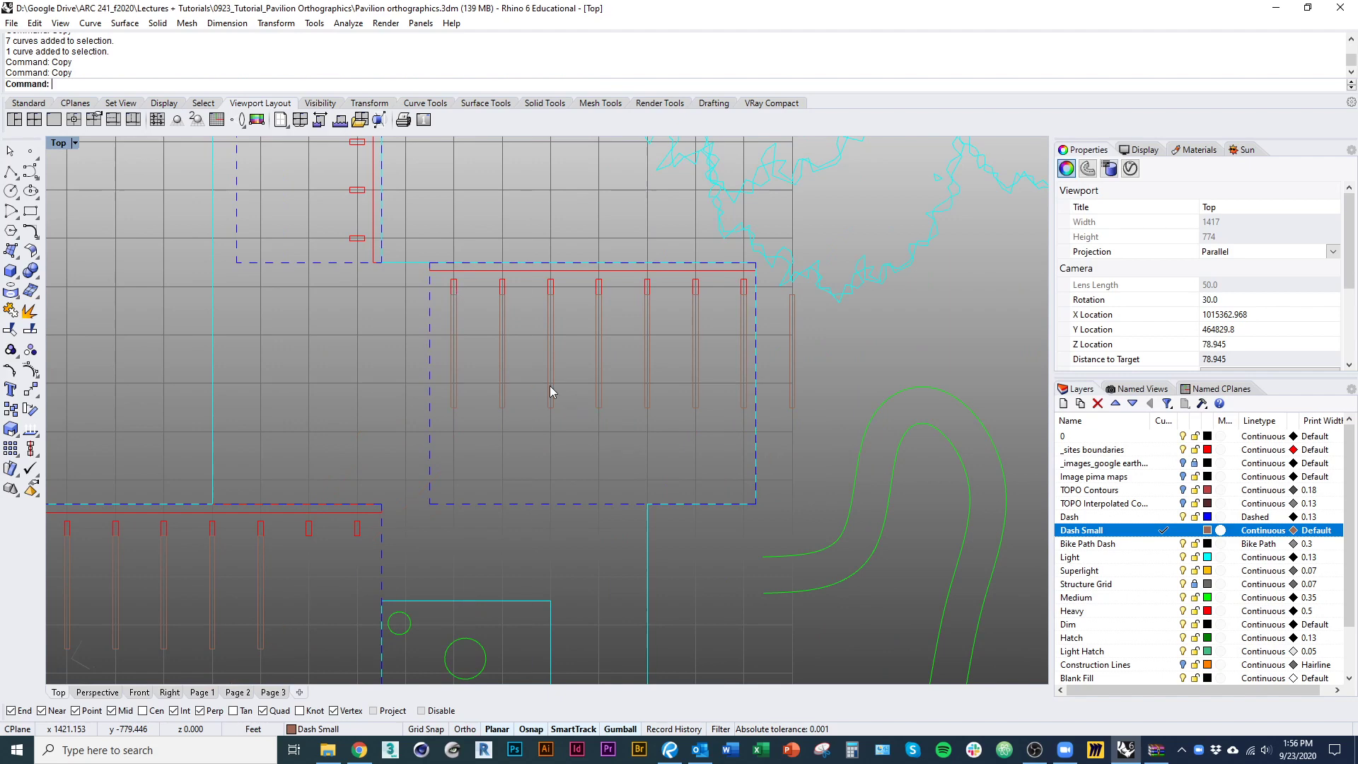
Step: Delete the extra beam rectangle that lies outside the right edge of the upper-right pavilion
click(793, 403)
text(d)
key(space)
scroll(778, 428, down, 1)
scroll(742, 433, up, 2)
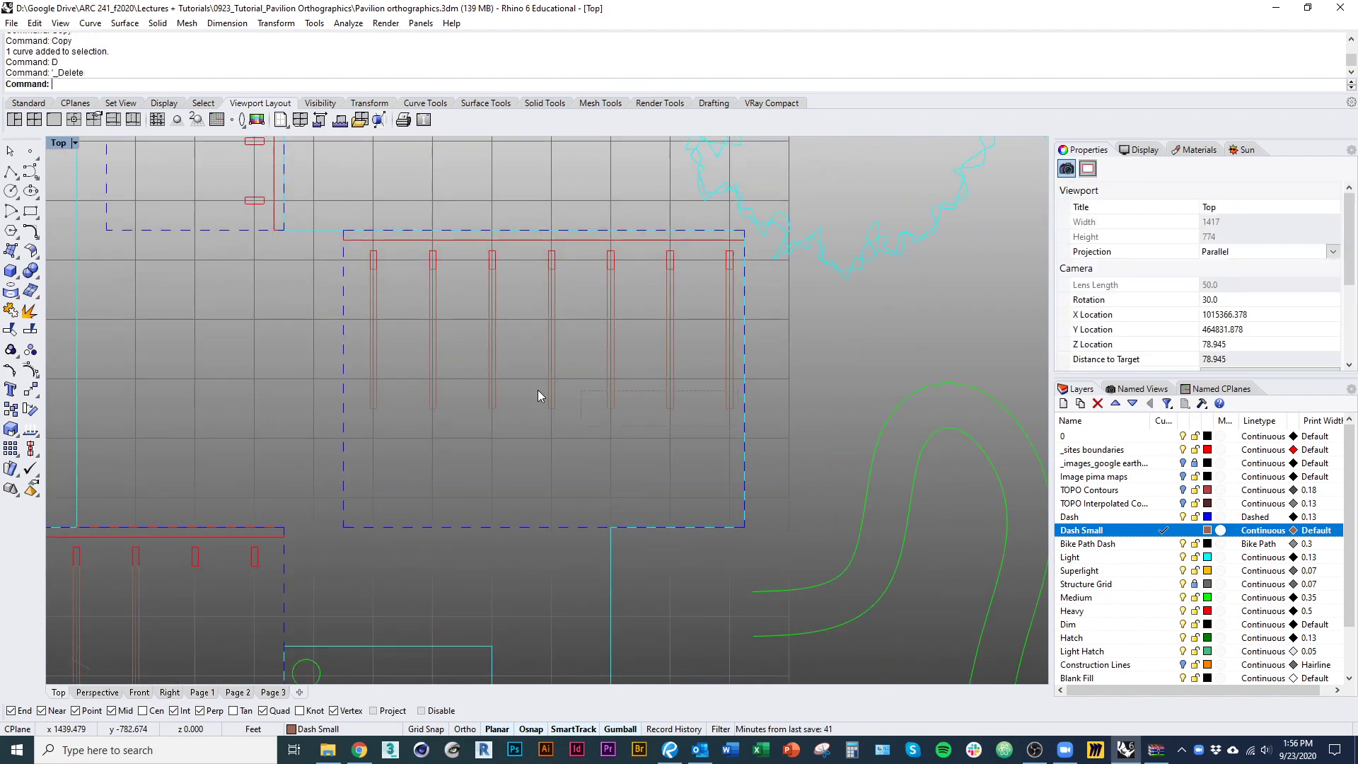
Step: Stretch the lower end points of the upper-right pavilion's seven beams 8 ft down to the dashed outline's bottom edge
drag(479, 394, 374, 412)
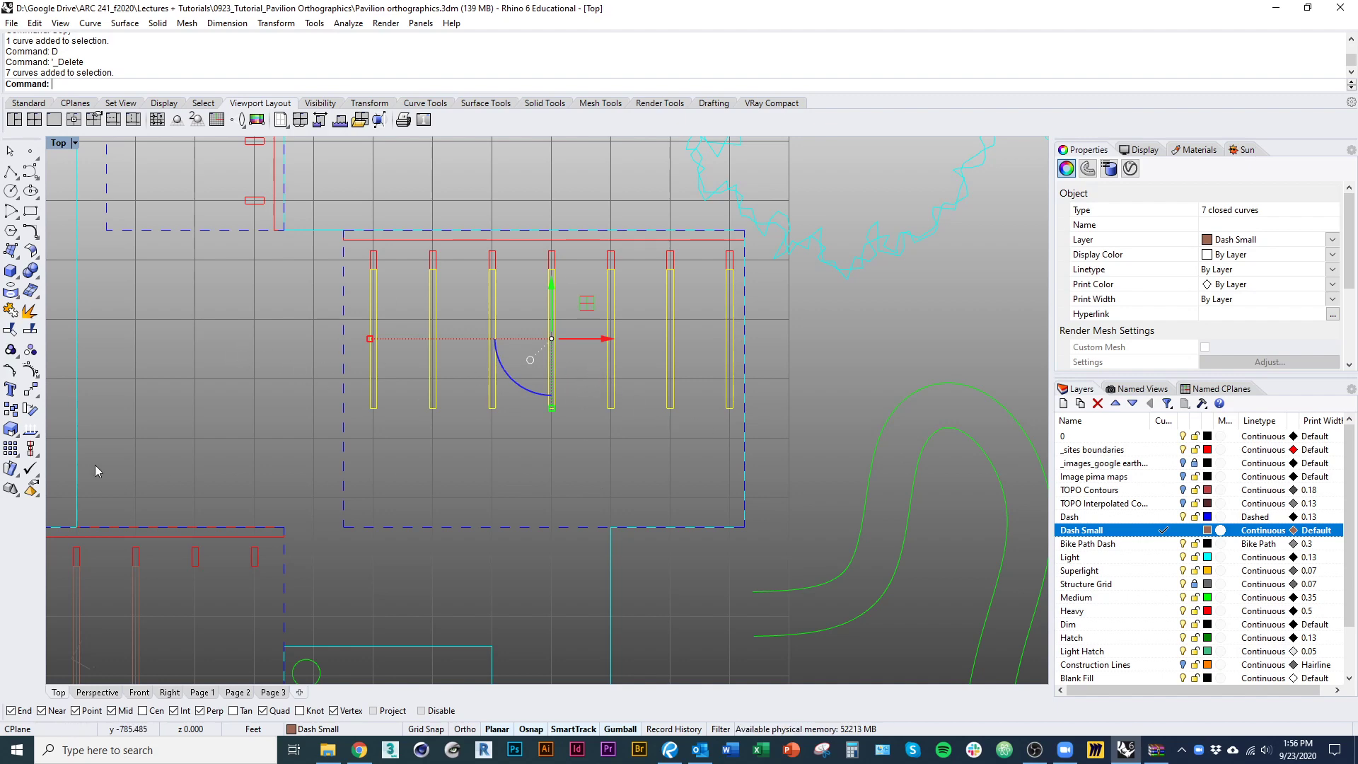
key(F10)
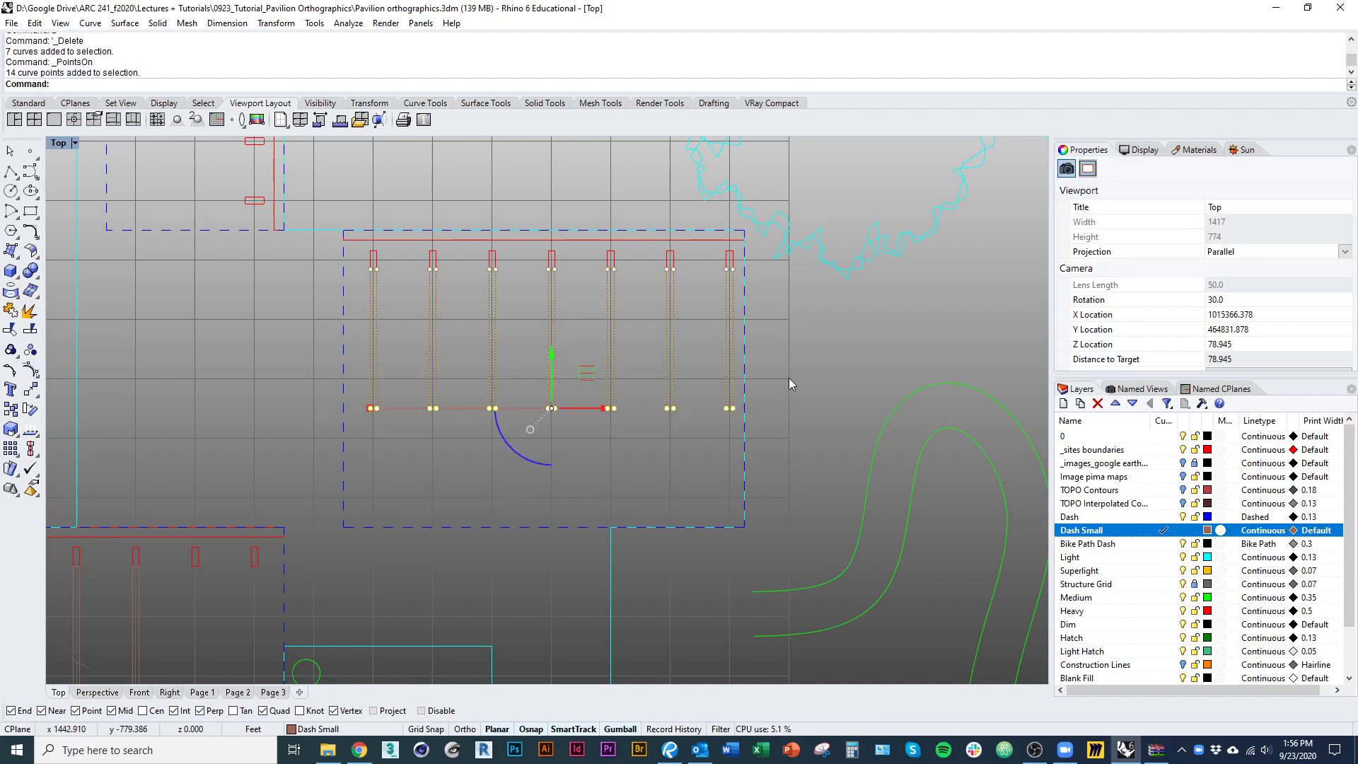
text(M)
key(Return)
click(729, 408)
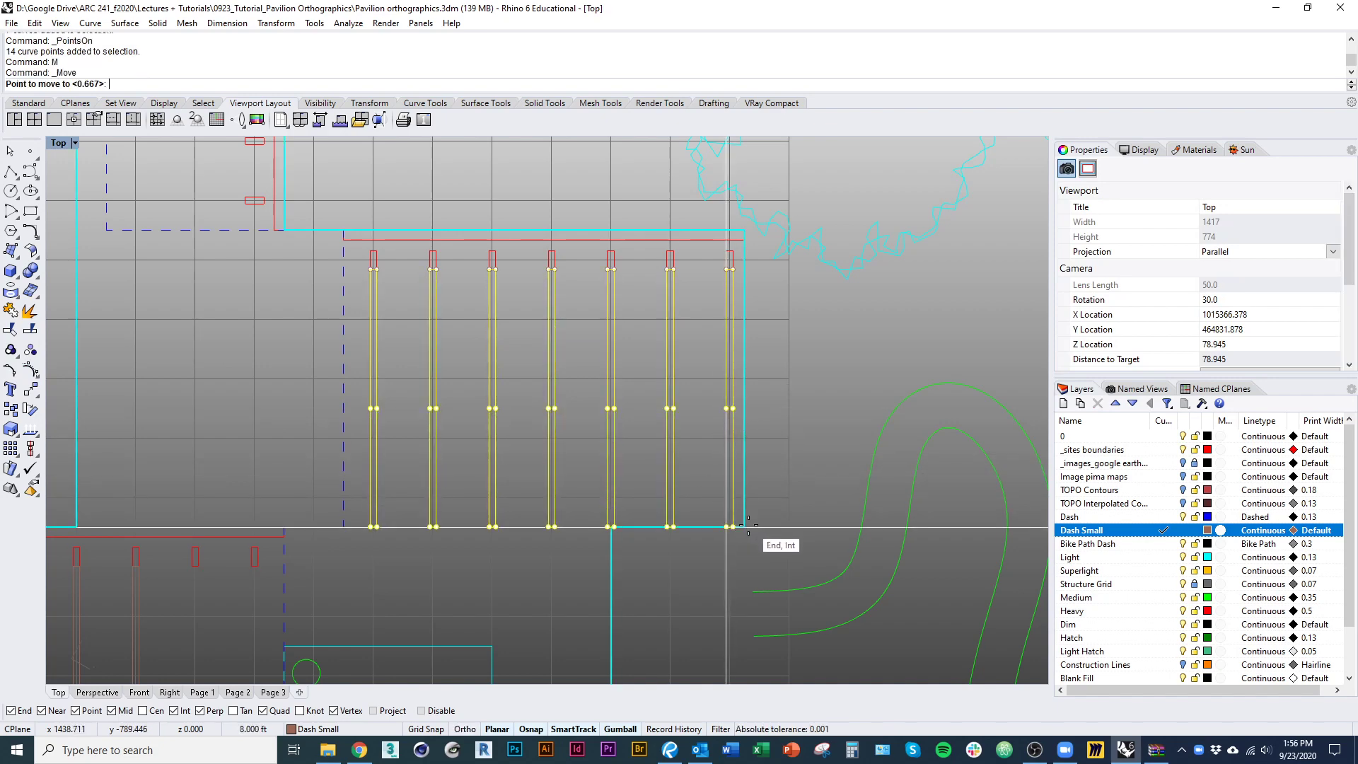
click(691, 527)
scroll(583, 478, down, 2)
key(Escape)
Step: Copy the large pavilion's two rightmost beams 8 ft to the right onto the two columns that lack beams
right_drag(570, 601, 597, 348)
right_drag(490, 529, 685, 461)
right_drag(560, 503, 667, 472)
scroll(668, 472, up, 1)
right_drag(591, 251, 576, 478)
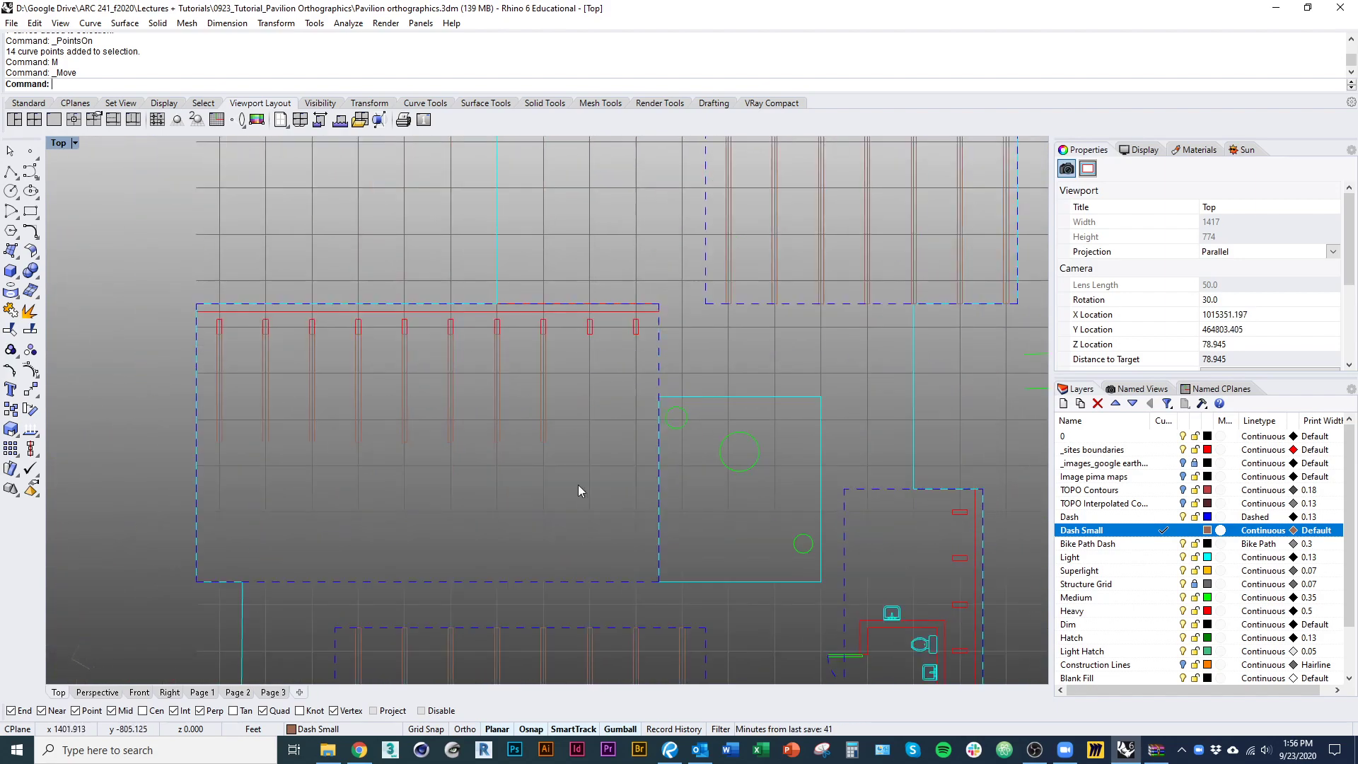
drag(576, 478, 468, 402)
scroll(494, 432, up, 5)
text(co)
key(Return)
click(496, 487)
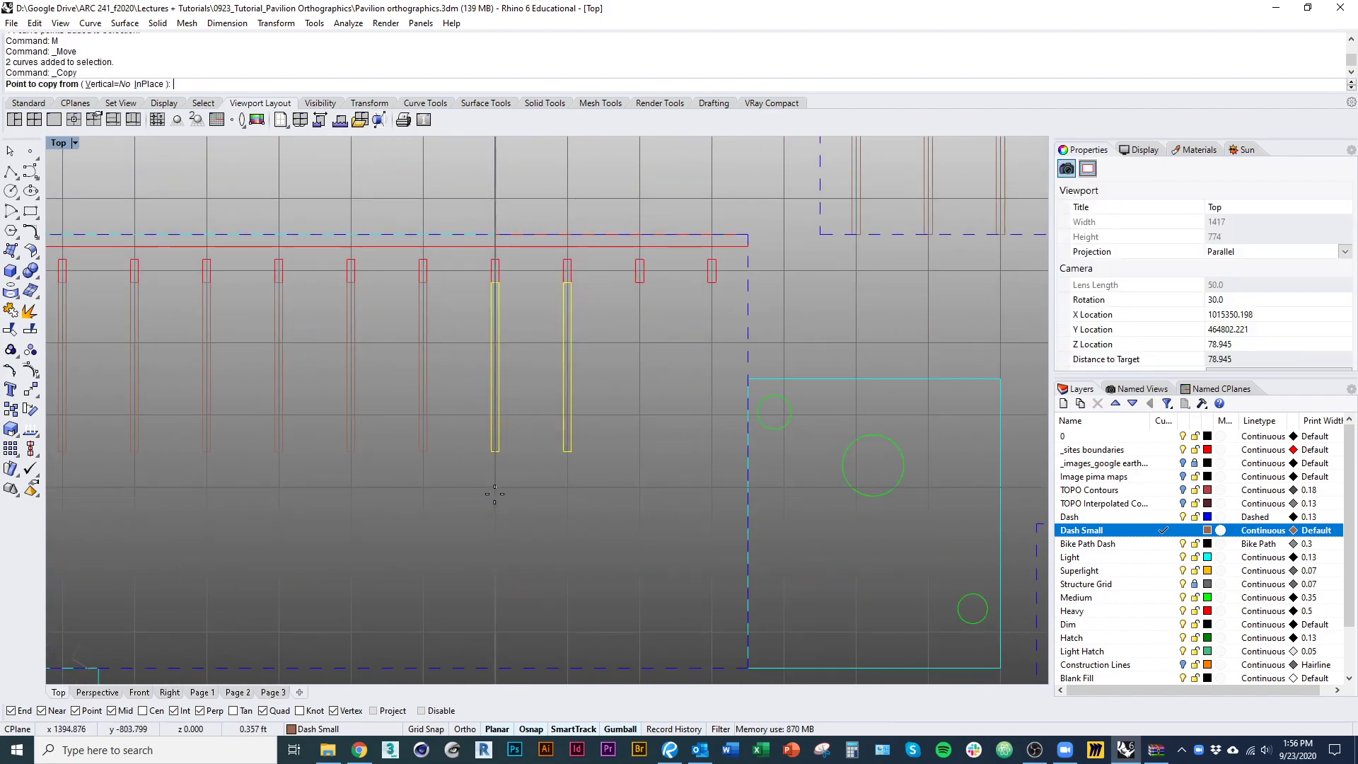
click(639, 487)
key(Return)
Step: Move the lower end points of the large pavilion's ten beams straight down to the dashed outline's bottom edge
drag(722, 477, 159, 393)
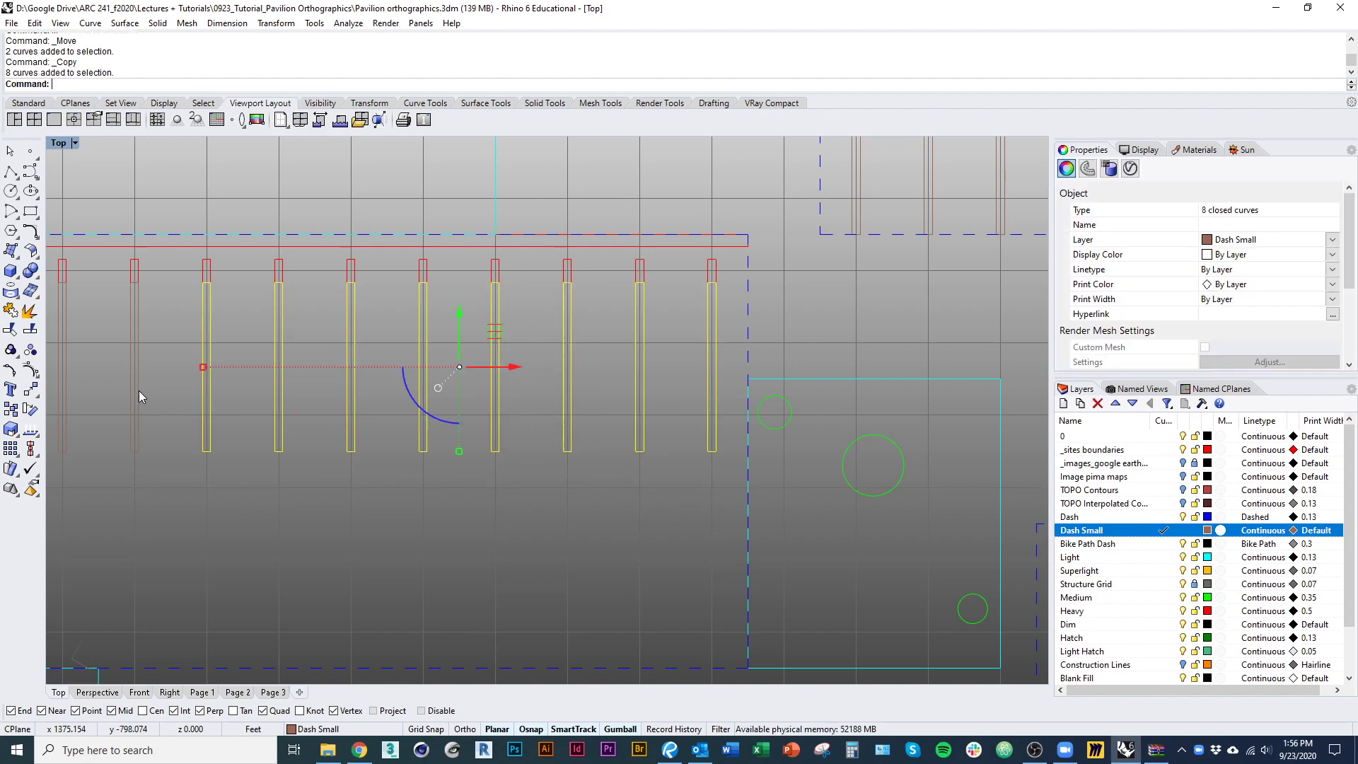
right_drag(139, 390, 333, 387)
shift+click(329, 431)
shift+click(255, 447)
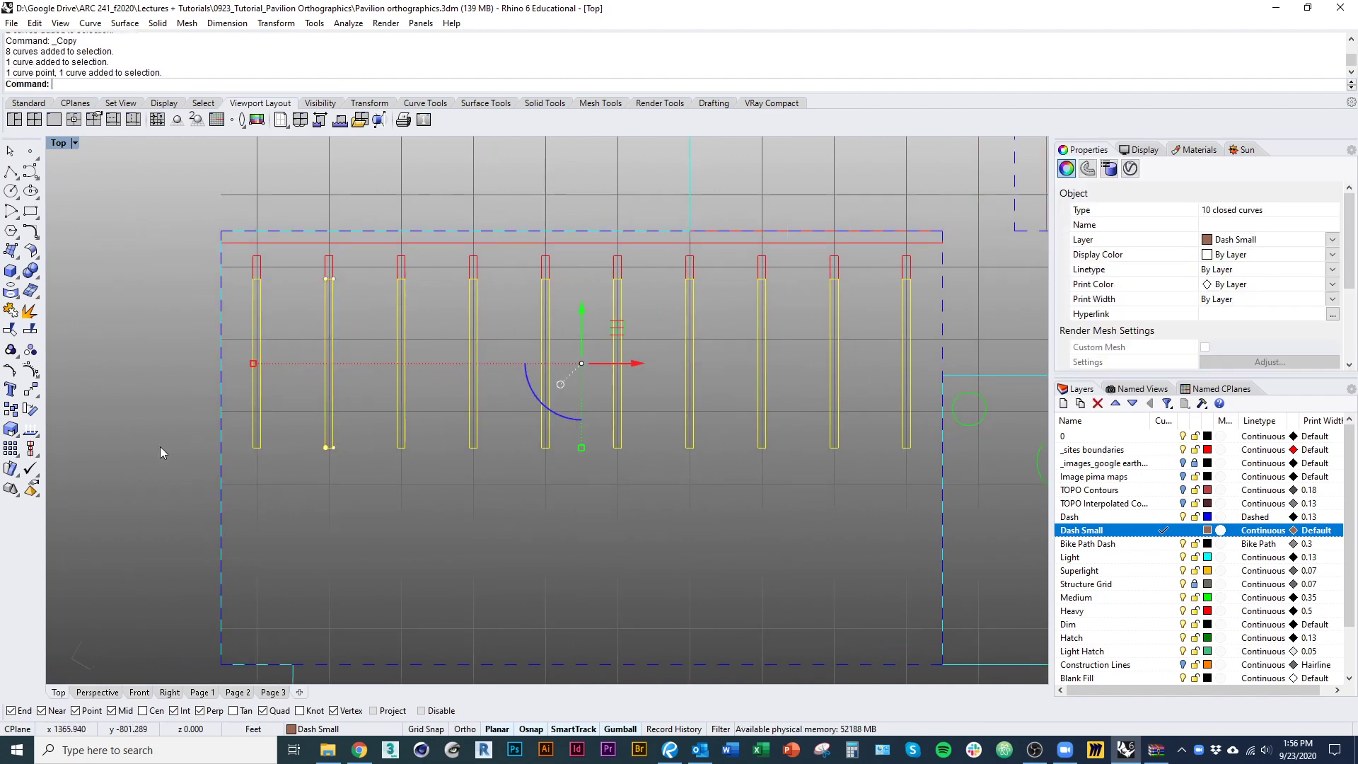
click(27, 368)
drag(168, 489, 929, 426)
right_drag(906, 507, 803, 435)
text(M)
key(Return)
click(808, 376)
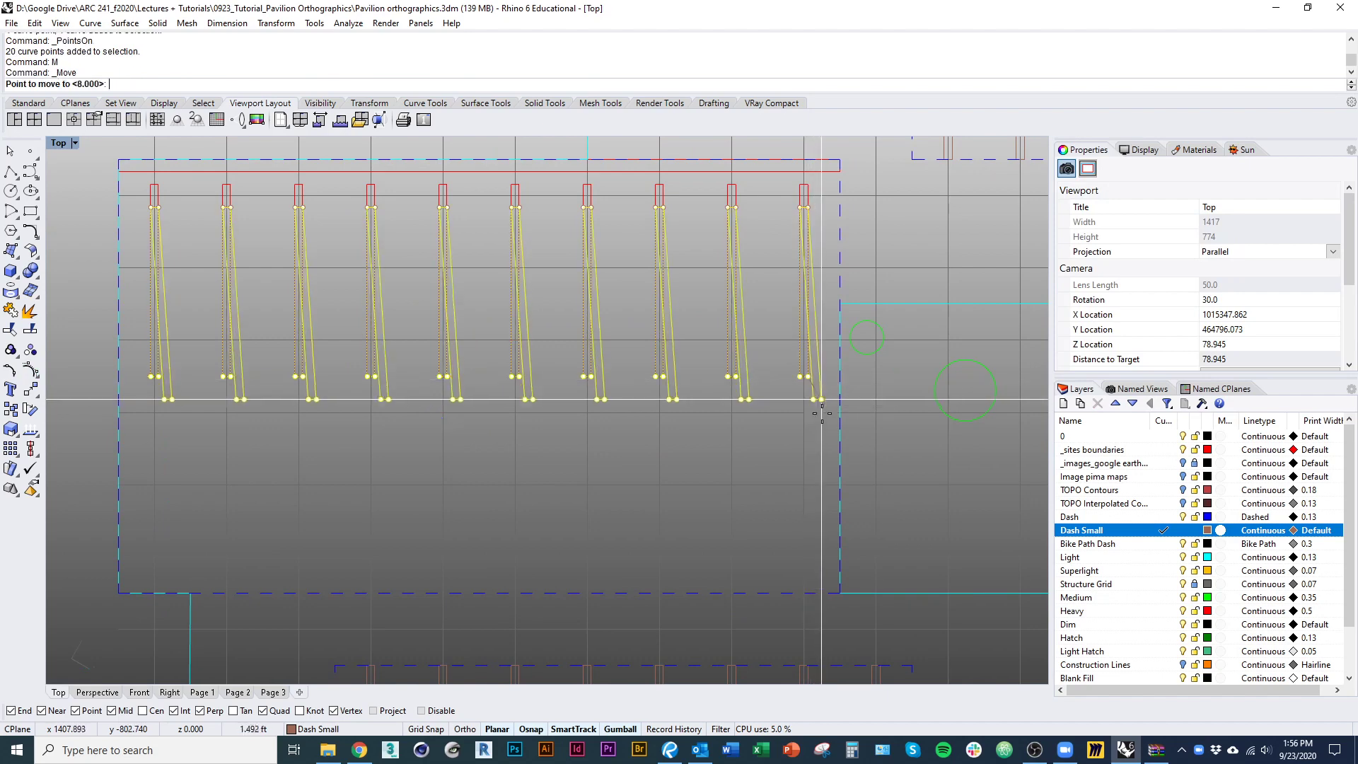
click(823, 598)
scroll(818, 593, down, 6)
key(Escape)
key(Escape)
Step: Start Orient on the lower pavilion's eight beams with Copy=Yes and Scale=1D, referencing the rightmost beam's right edge from column end to dashed outline
right_drag(808, 570, 527, 452)
right_drag(622, 473, 517, 509)
right_drag(568, 546, 570, 561)
right_drag(497, 434, 574, 442)
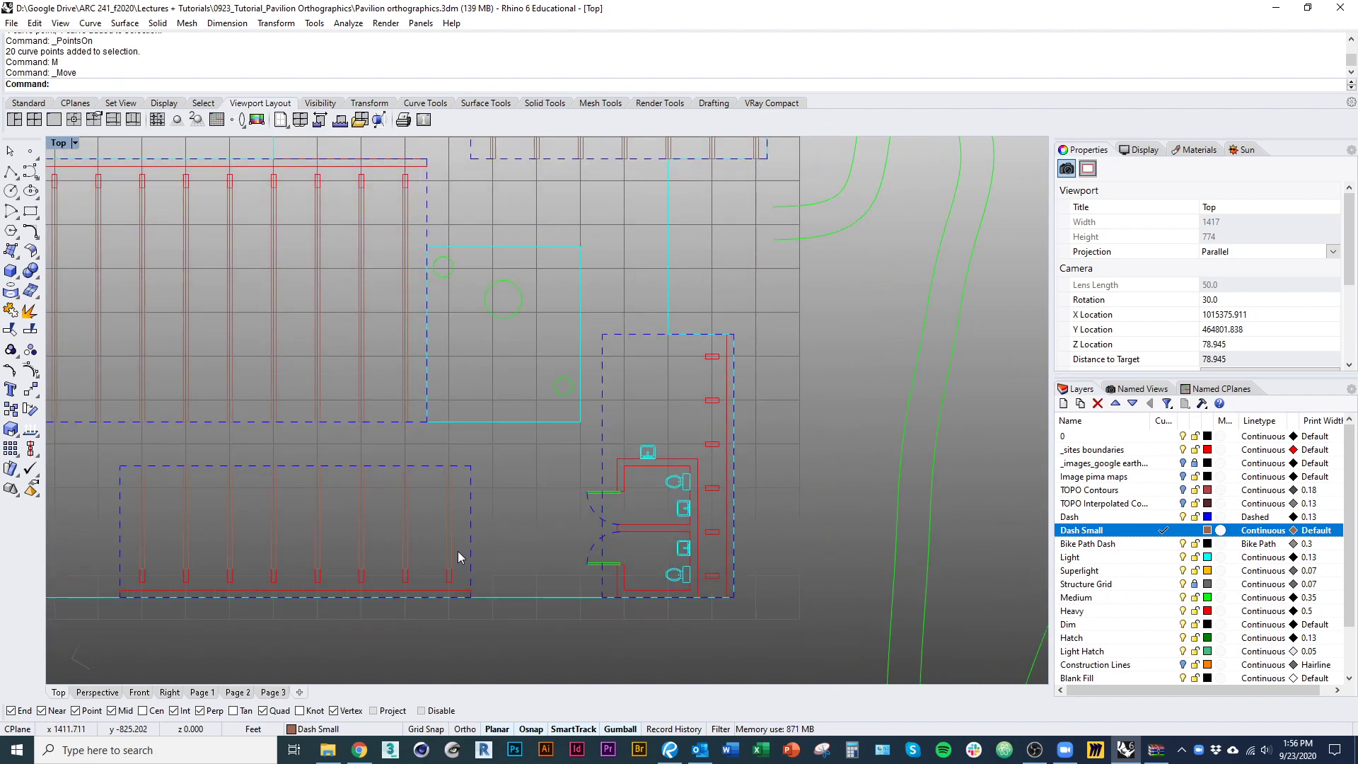
drag(163, 529, 147, 533)
right_drag(150, 532, 238, 530)
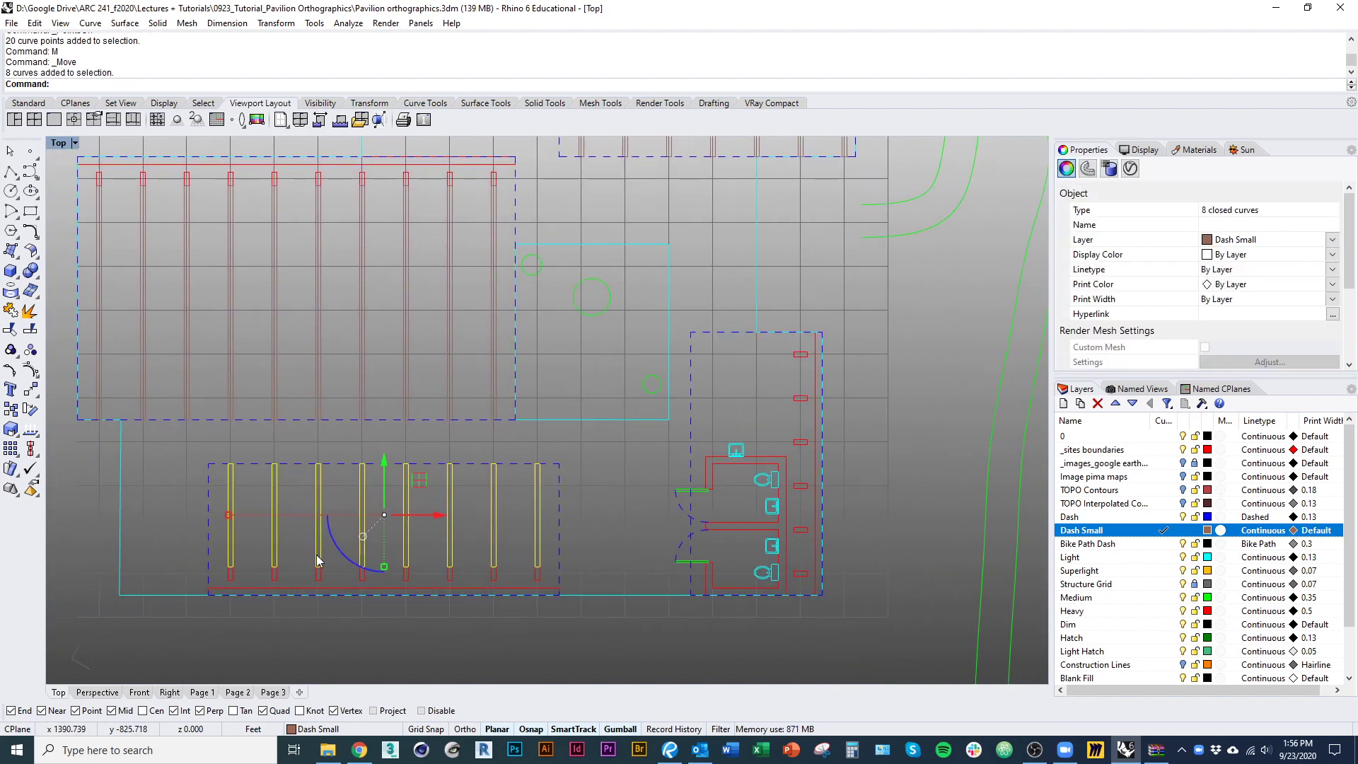
key(Return)
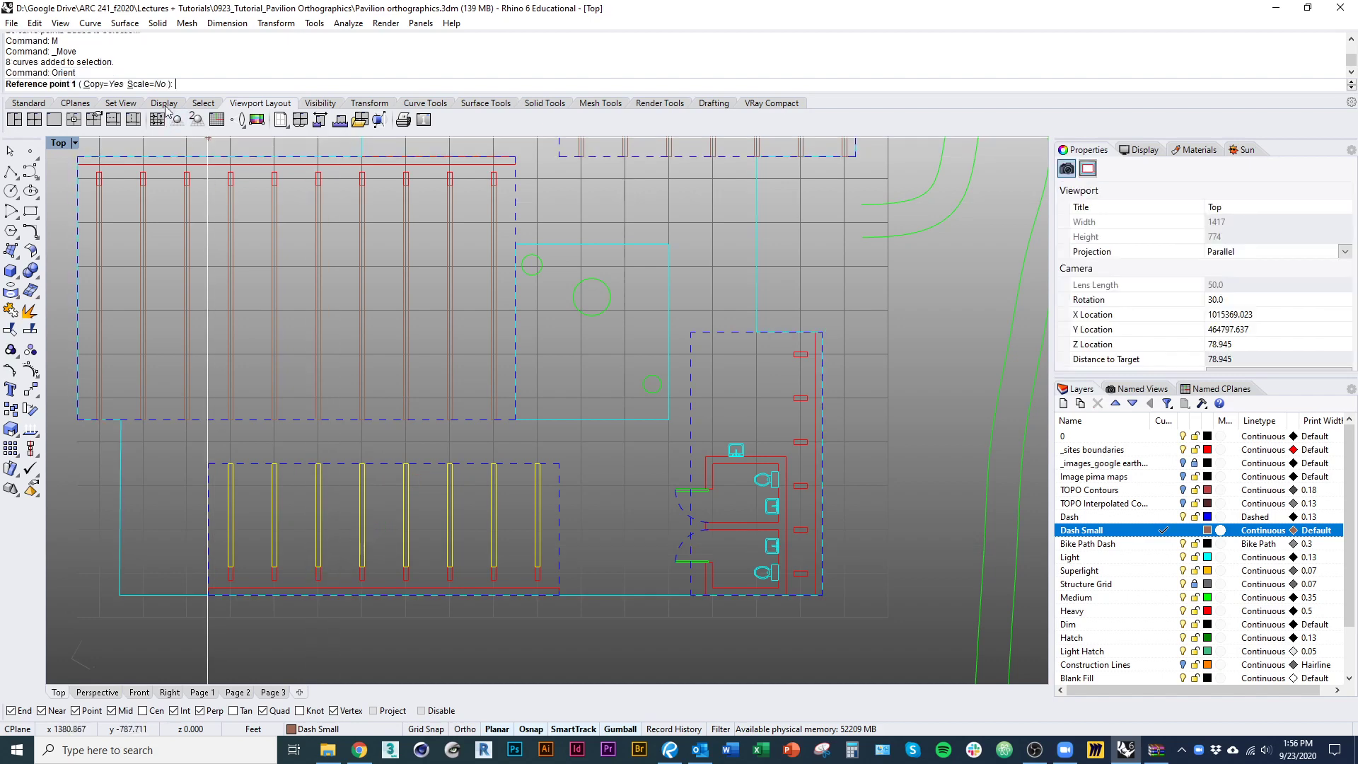
click(138, 84)
click(80, 86)
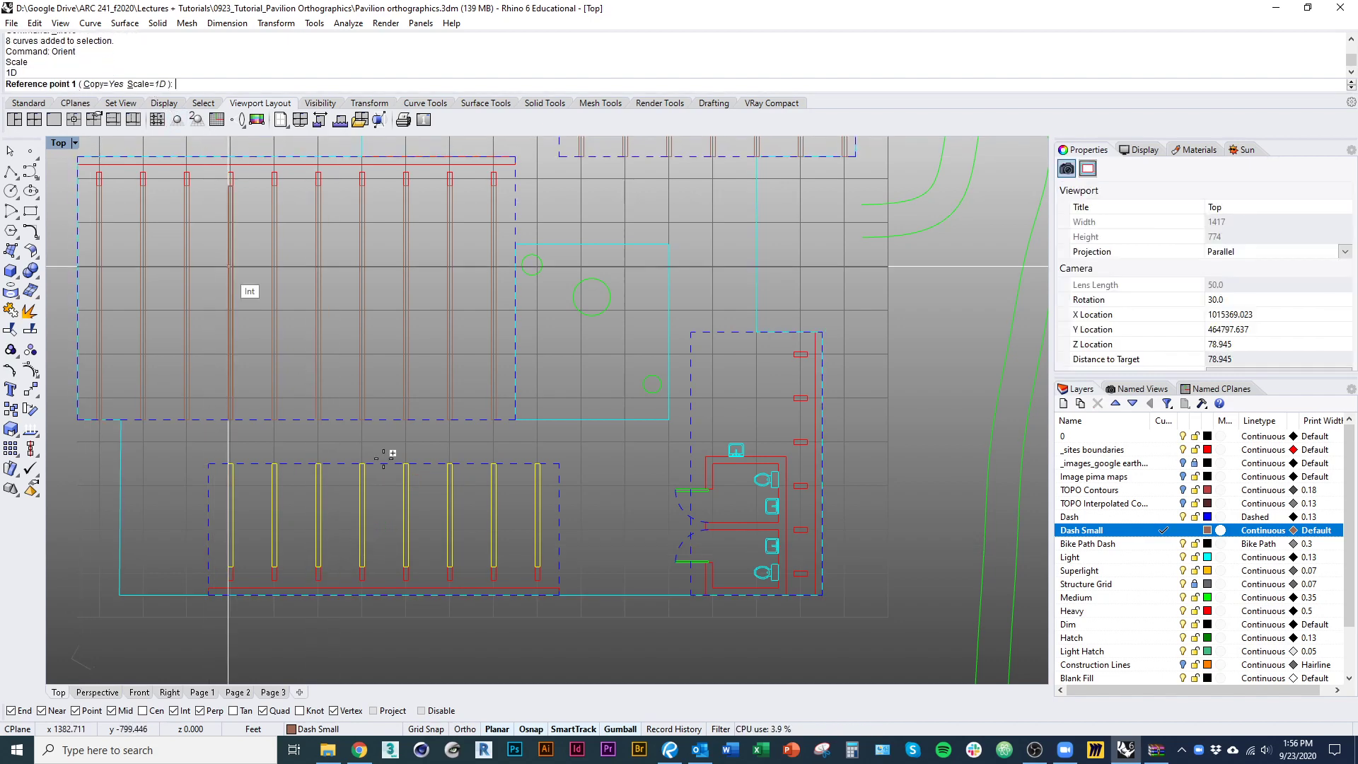
scroll(555, 516, up, 6)
click(582, 544)
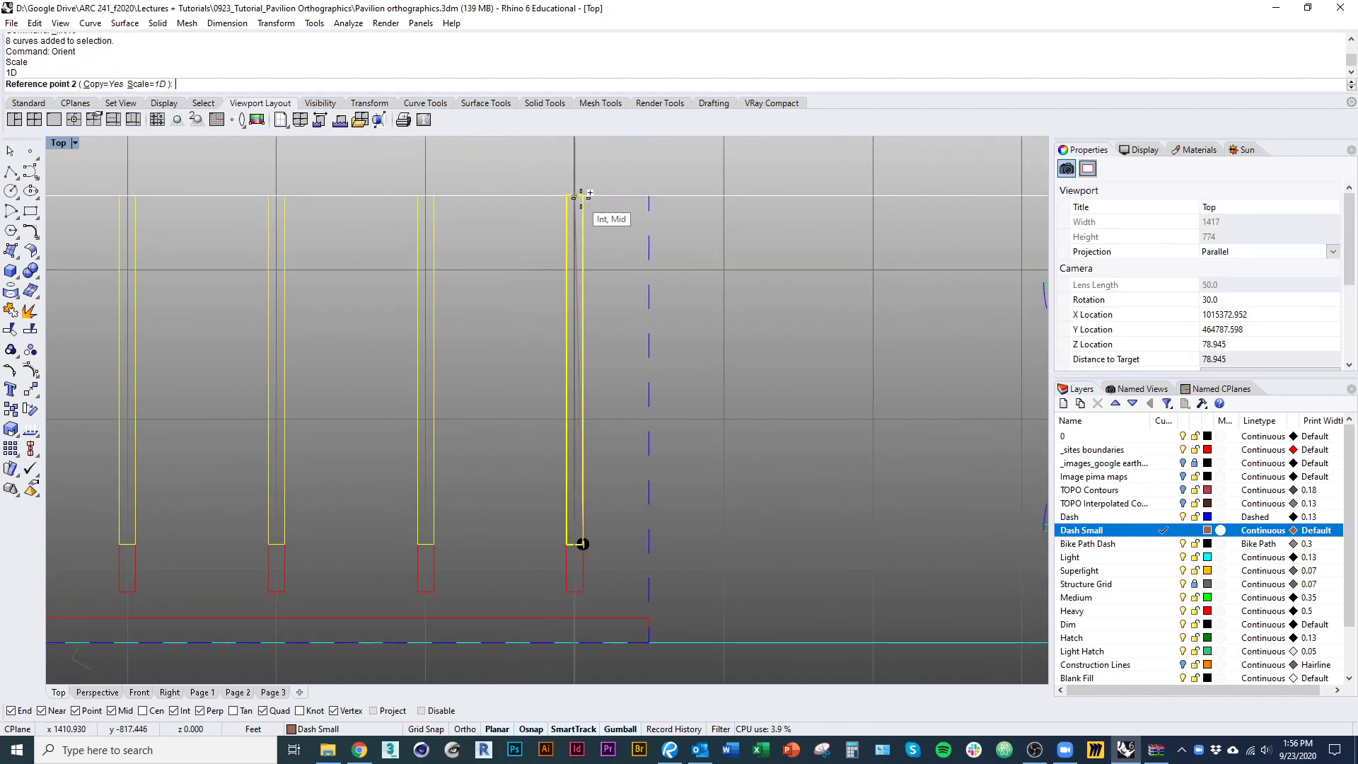
click(582, 195)
Step: Place an oriented copy of the beams on the restroom pavilion, from the top column's inner corner perpendicular to the opposite dashed edge
scroll(224, 403, down, 9)
scroll(700, 301, up, 2)
right_drag(693, 261, 708, 414)
click(701, 303)
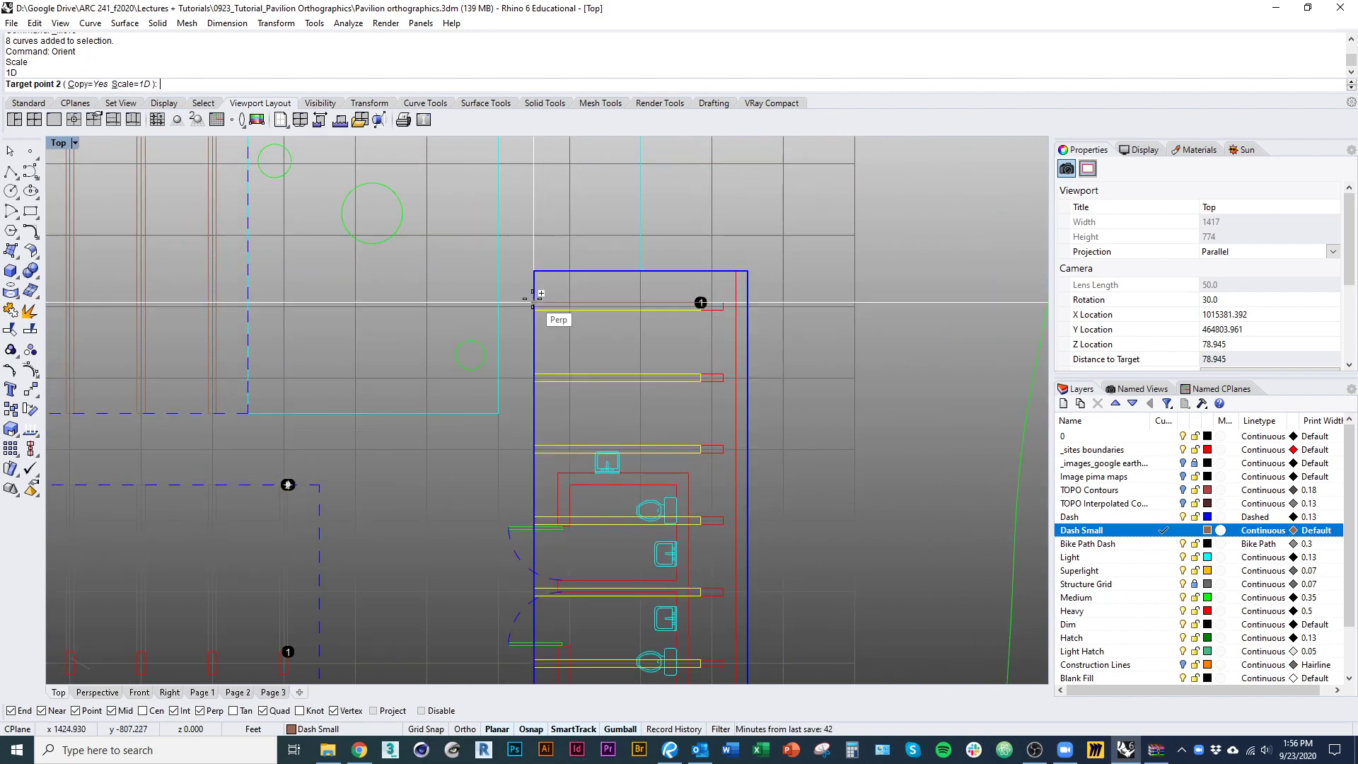
click(533, 303)
Step: Place another oriented copy of the beams on the upper-left pavilion, from its top column to the opposite dashed edge, and finish the command
scroll(646, 340, down, 11)
right_drag(609, 268, 664, 623)
scroll(566, 369, up, 16)
click(559, 258)
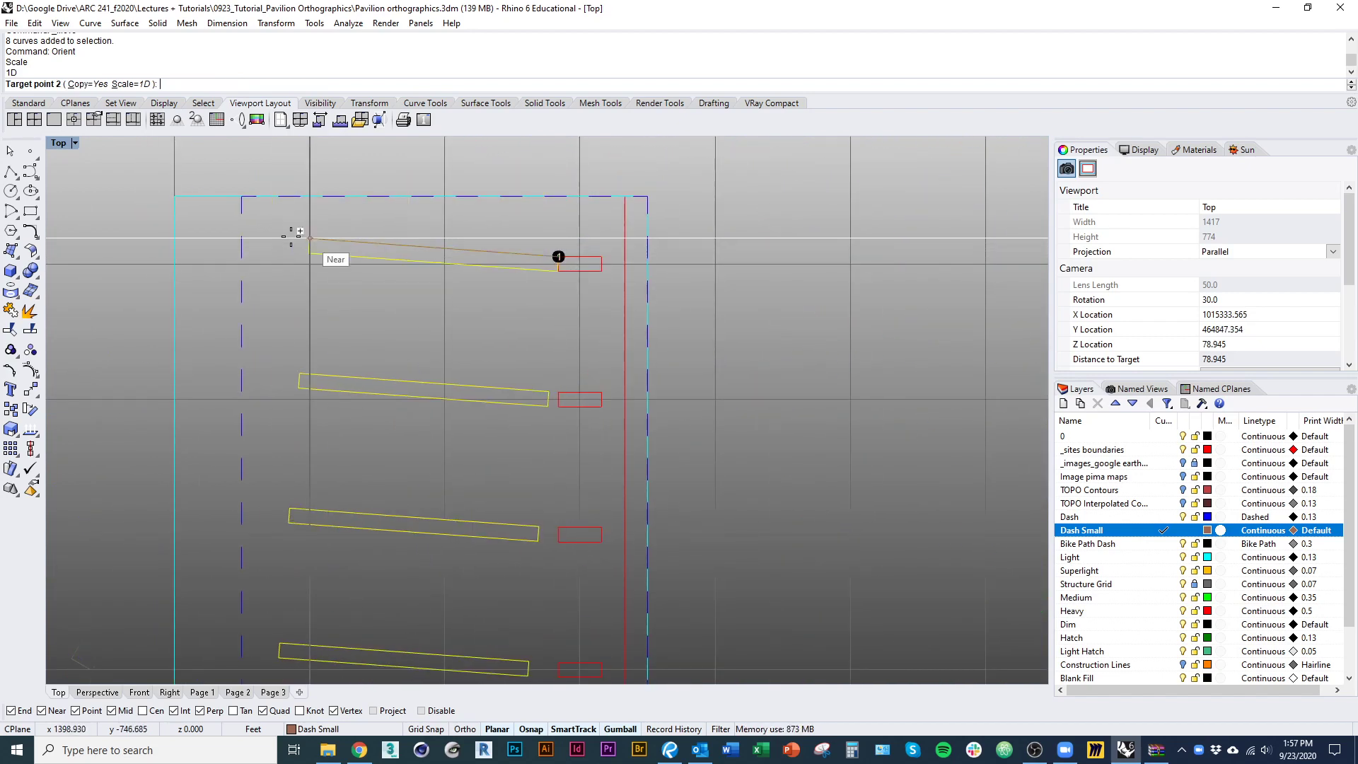
click(242, 255)
scroll(454, 290, down, 9)
key(Return)
key(Escape)
Step: Delete the two surplus beams that lie below the upper-left pavilion's dashed outline
right_drag(479, 573, 453, 405)
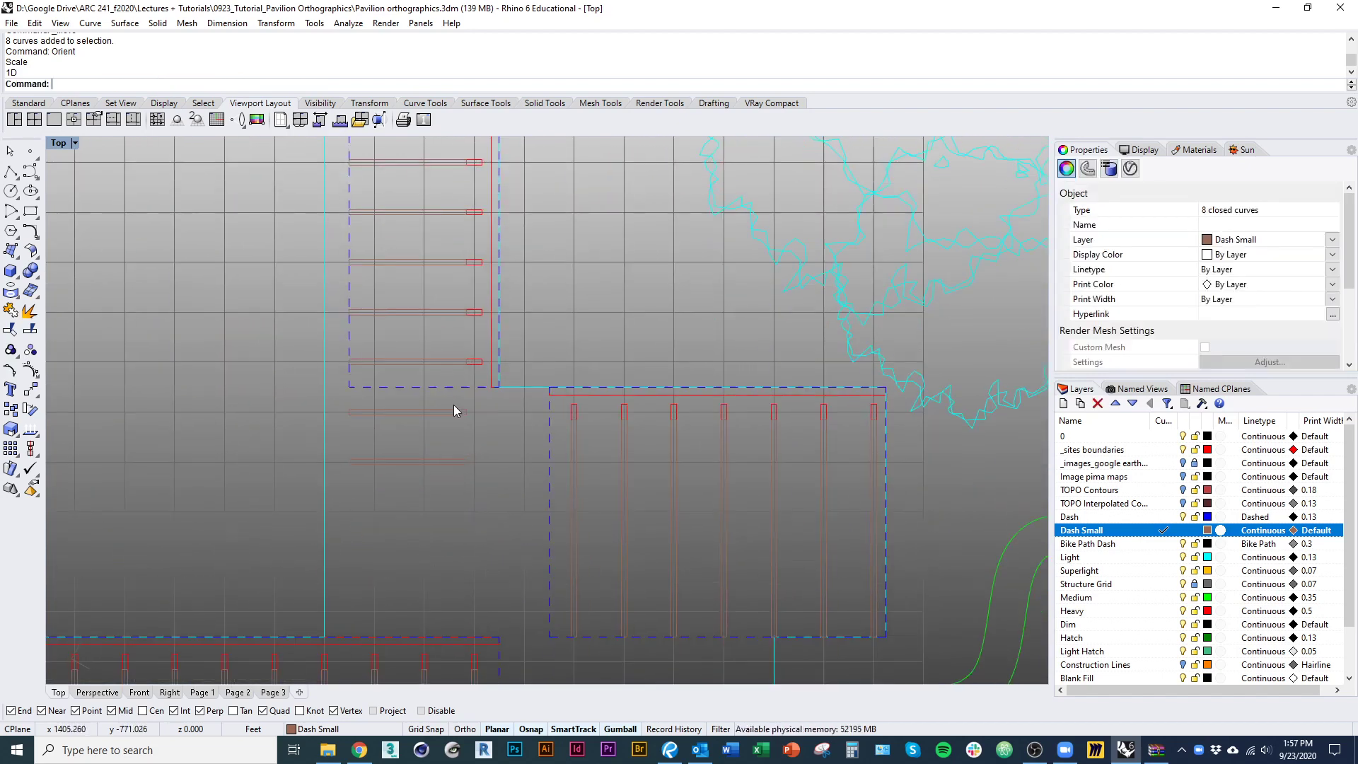
click(455, 408)
key(Delete)
click(457, 460)
key(Delete)
Step: Delete the two surplus beams that lie below the restroom pavilion's dashed outline
scroll(654, 583, down, 3)
scroll(534, 352, up, 3)
right_drag(591, 616, 673, 529)
click(568, 473)
text(d)
click(571, 519)
text(d)
Step: Set the print color of the Dash Small layer to Dark Gray
scroll(605, 497, down, 3)
scroll(578, 456, up, 4)
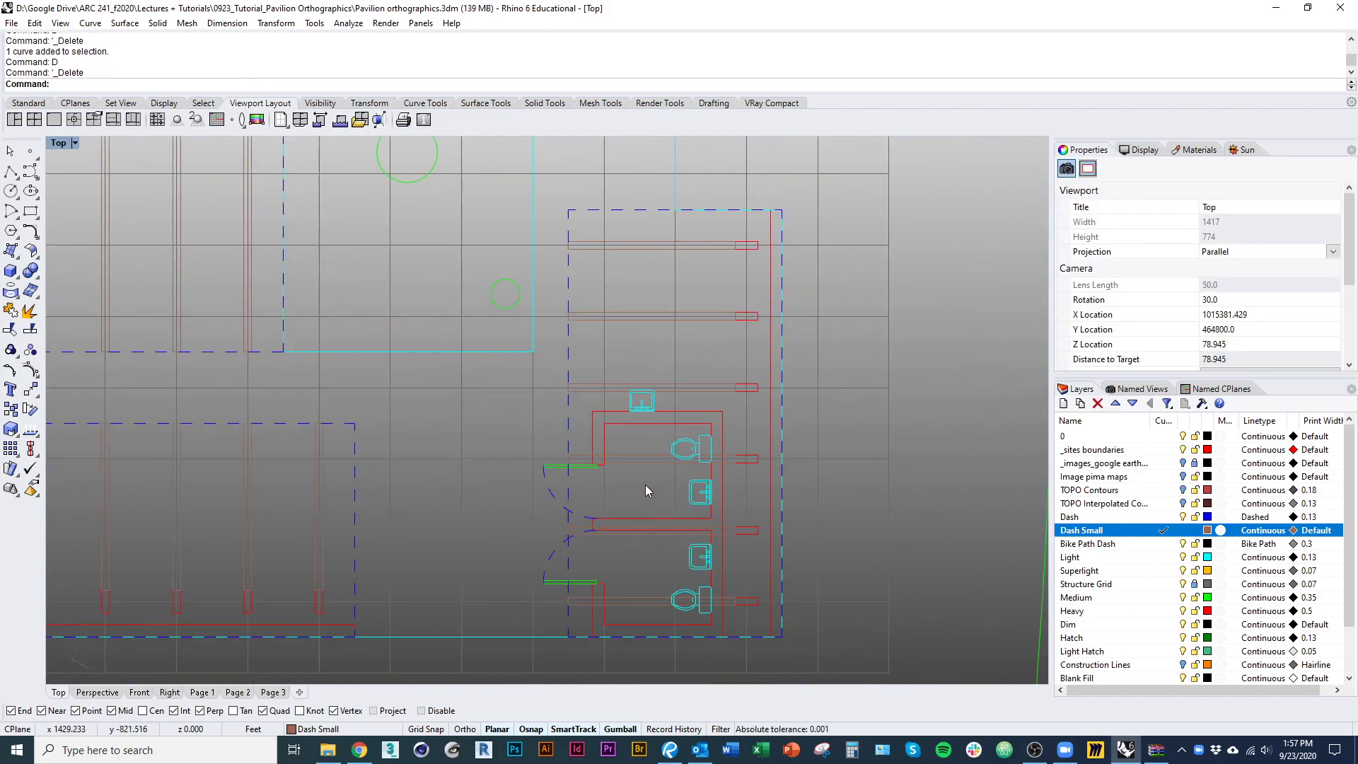
scroll(630, 365, up, 2)
right_drag(630, 365, 630, 365)
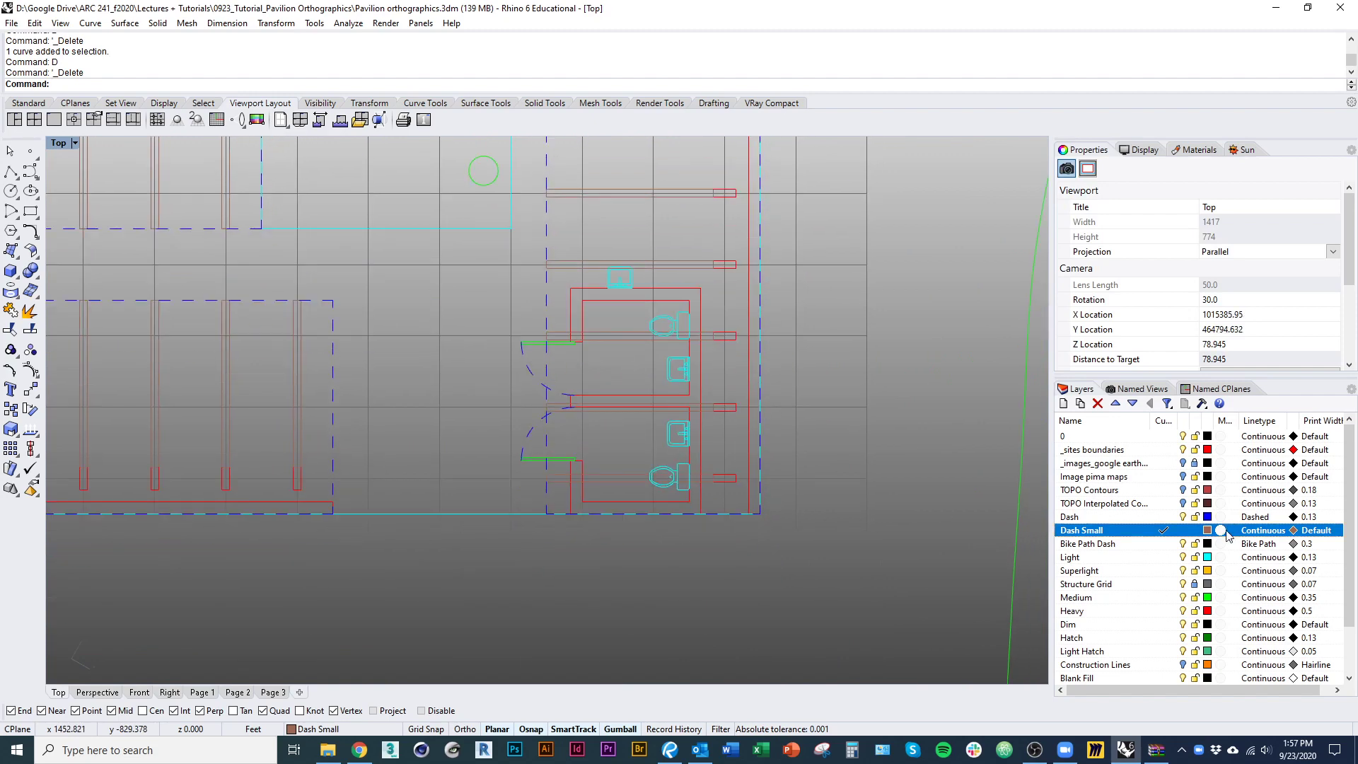
click(1294, 530)
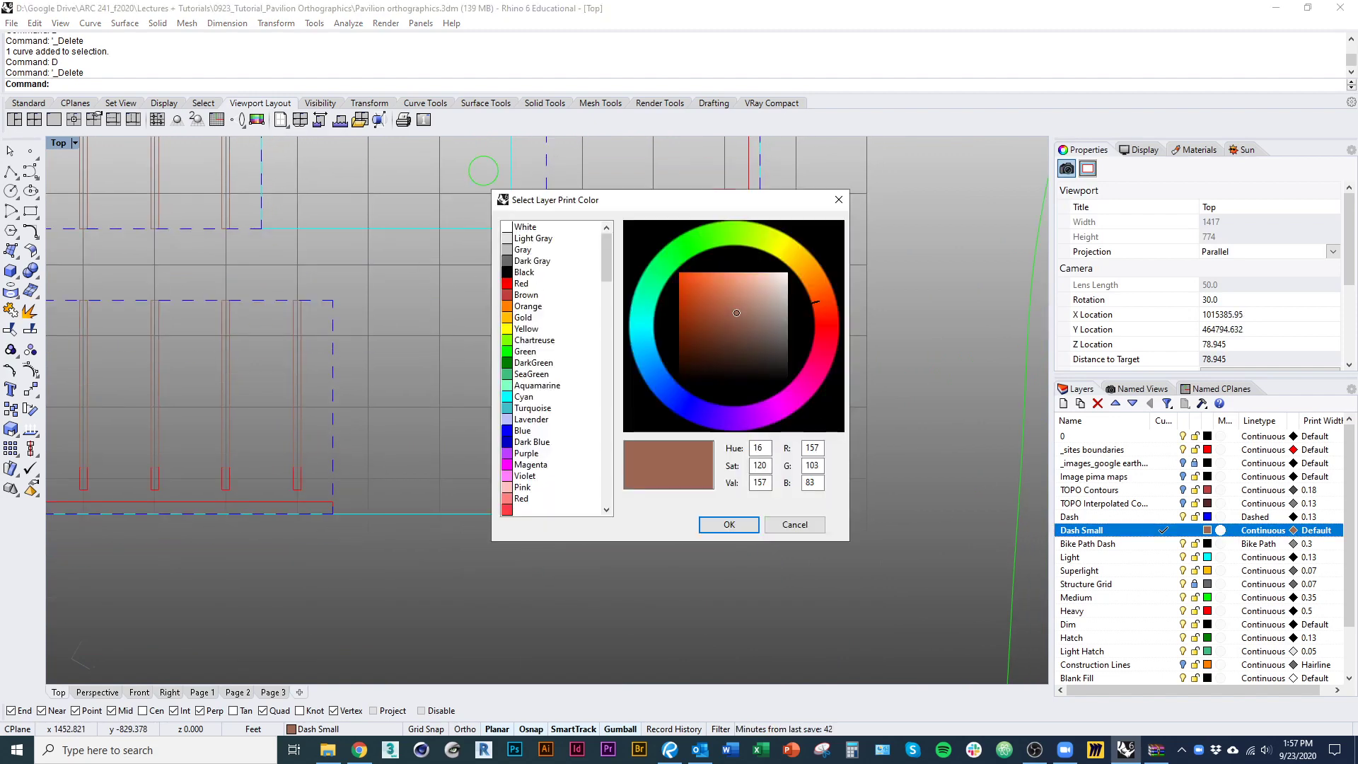
click(532, 261)
click(729, 524)
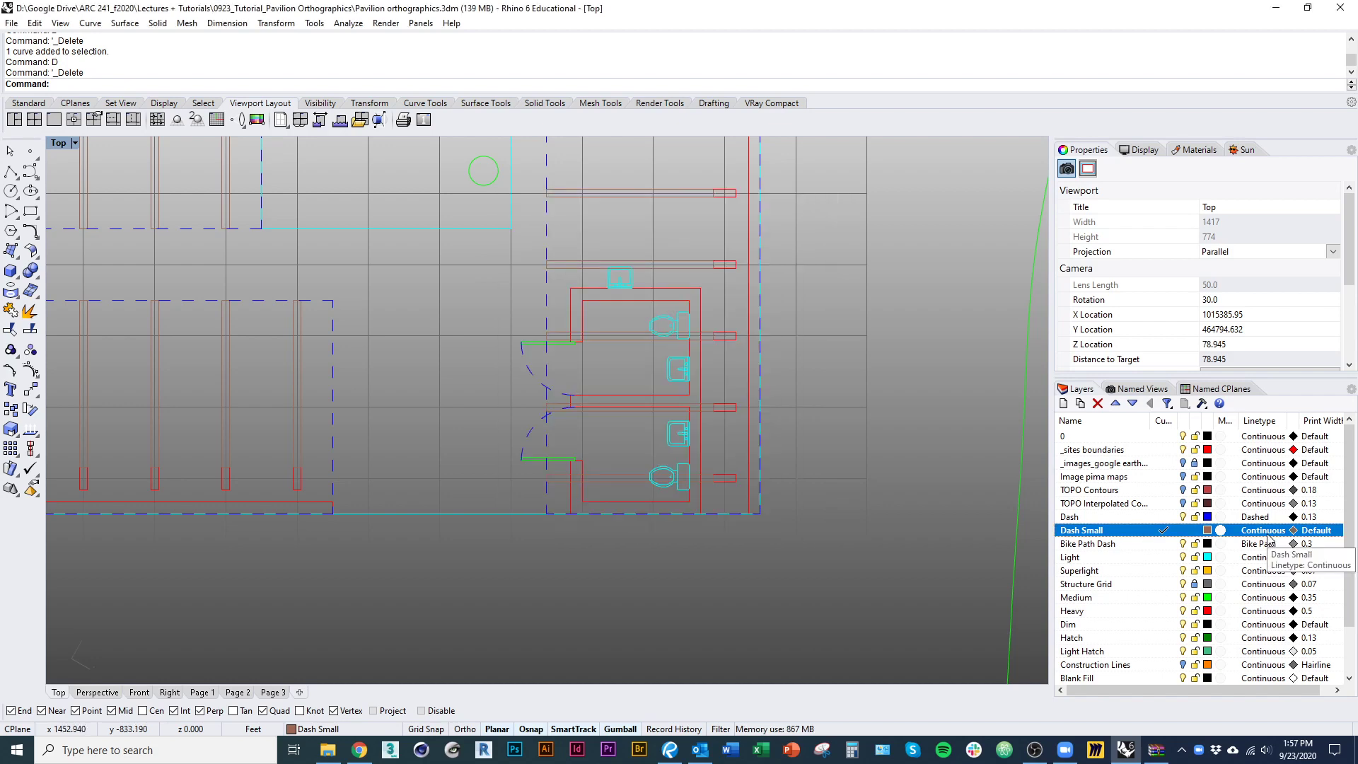
Step: Assign the HIDDEN2 linetype to the Dash Small layer
click(1264, 531)
scroll(696, 424, down, 2)
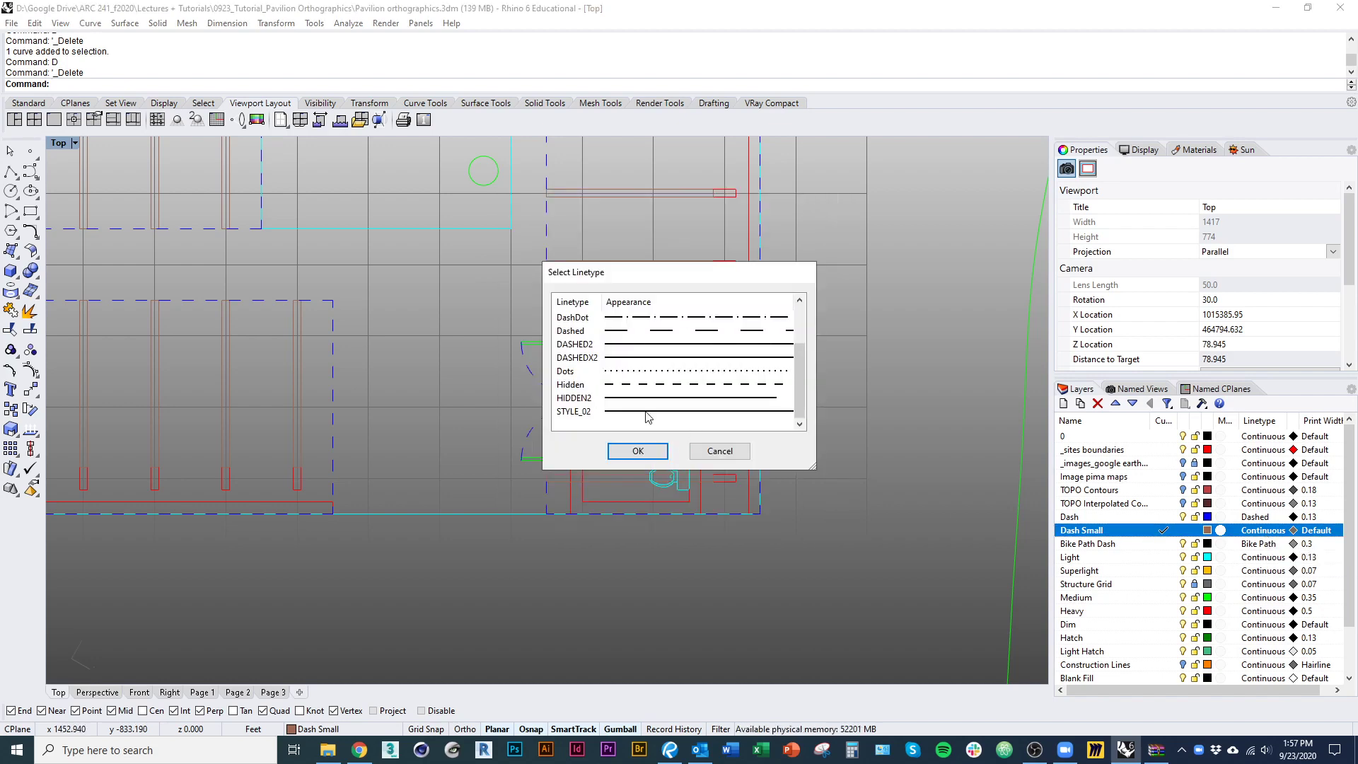
click(627, 398)
click(637, 452)
Step: Check the beam linework on the Page 3 layout and change the Dash Small layer's linetype to Hidden
click(274, 692)
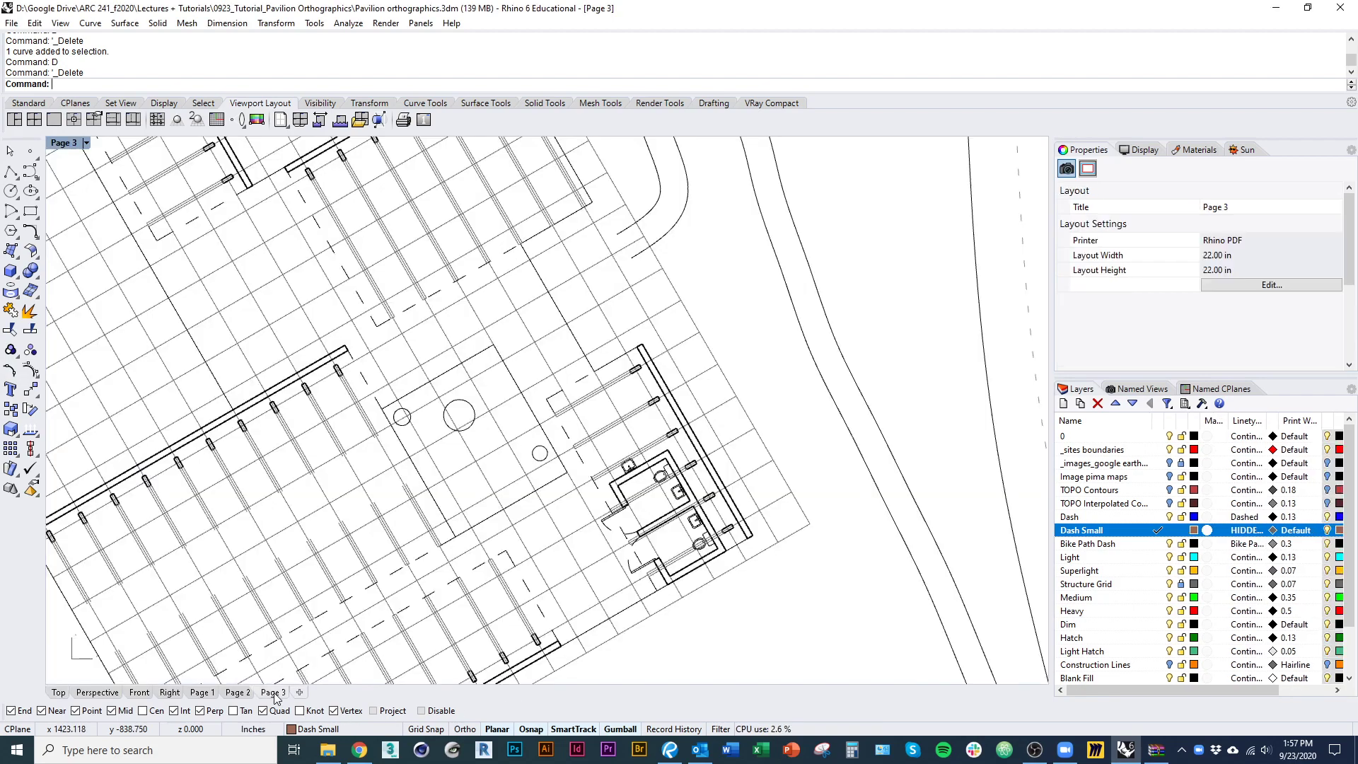
scroll(590, 382, up, 3)
scroll(590, 382, up, 6)
scroll(613, 248, down, 5)
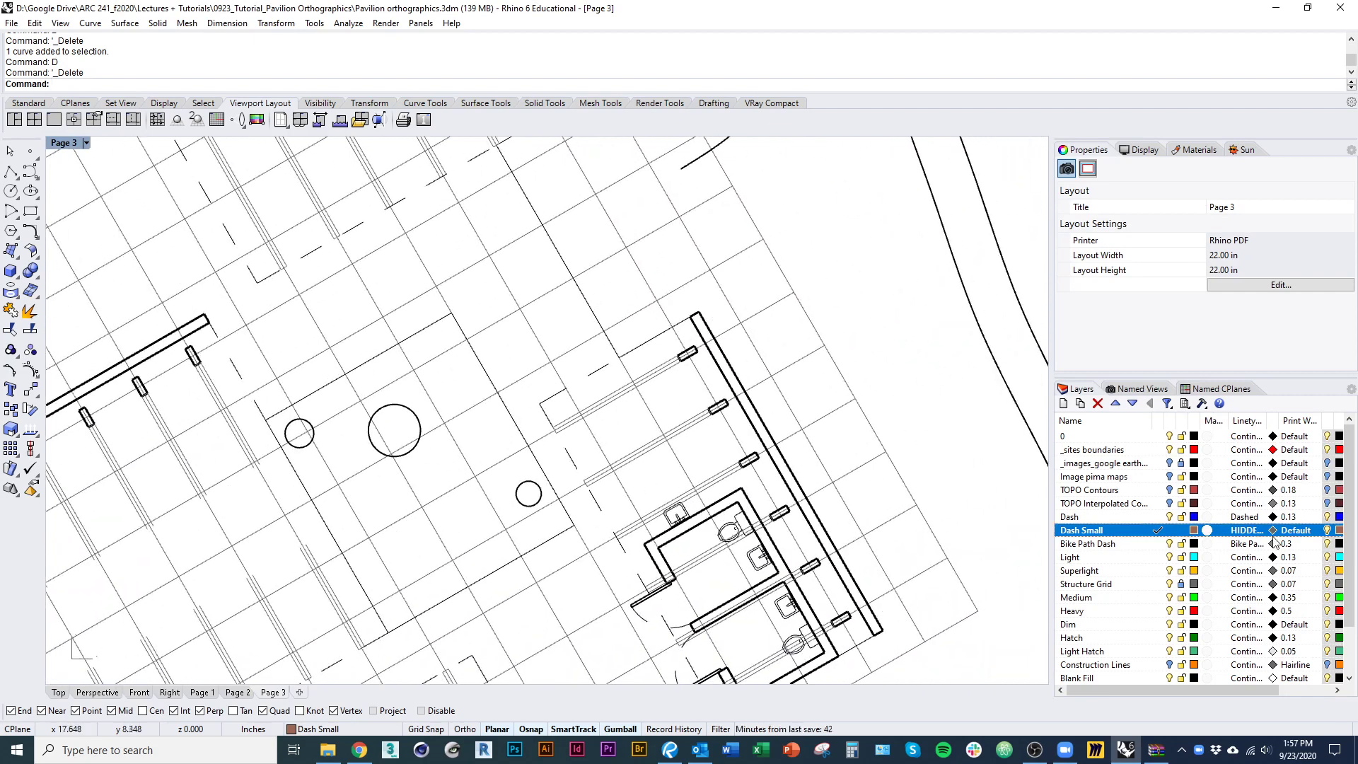
click(1256, 534)
scroll(617, 395, down, 1)
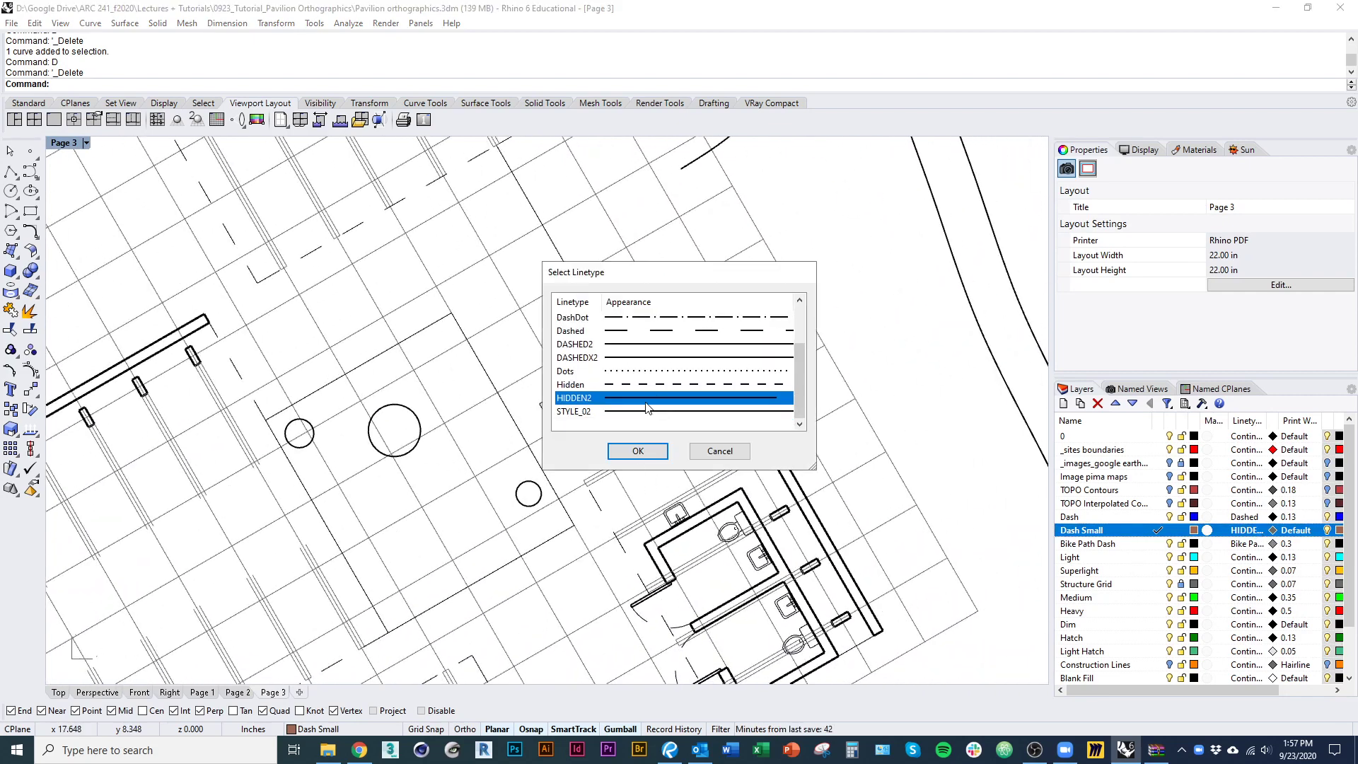
click(617, 385)
click(645, 453)
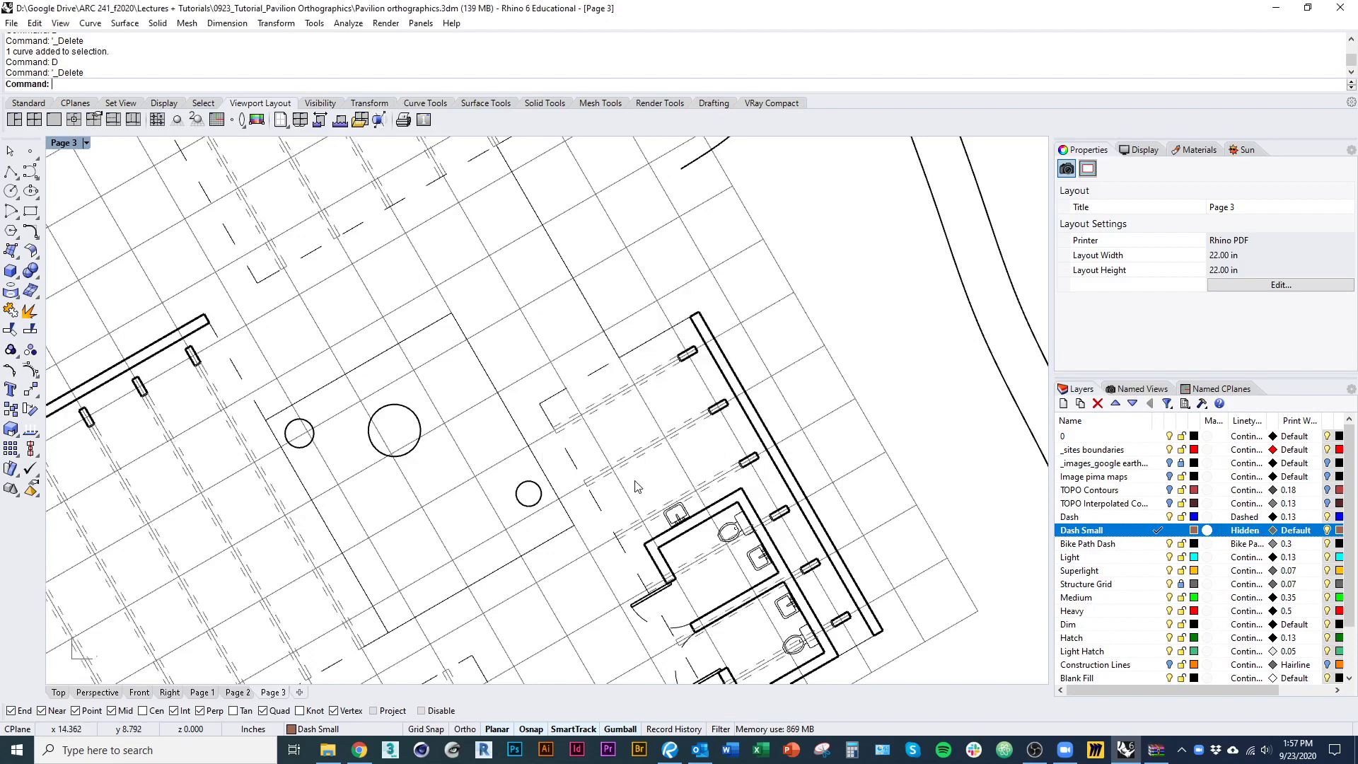
scroll(668, 502, down, 5)
right_drag(659, 482, 625, 518)
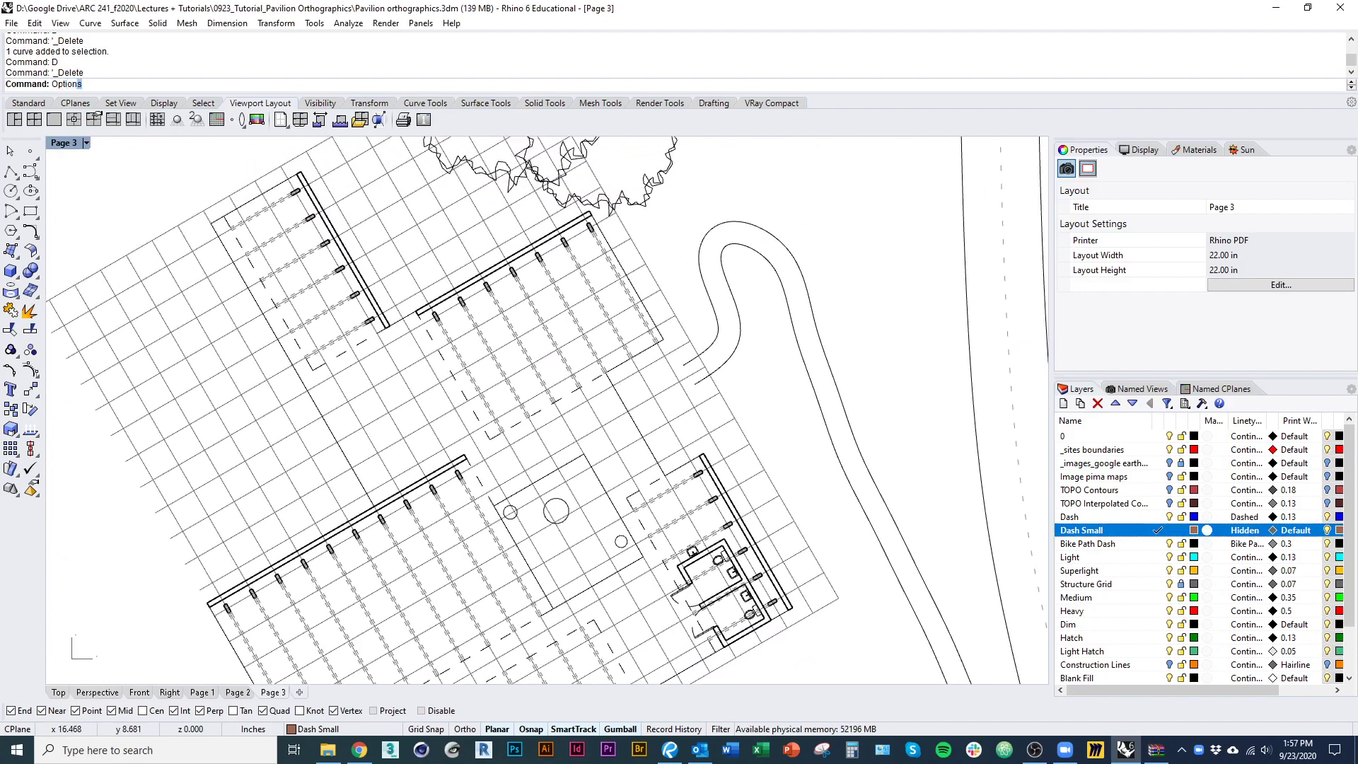
key(Return)
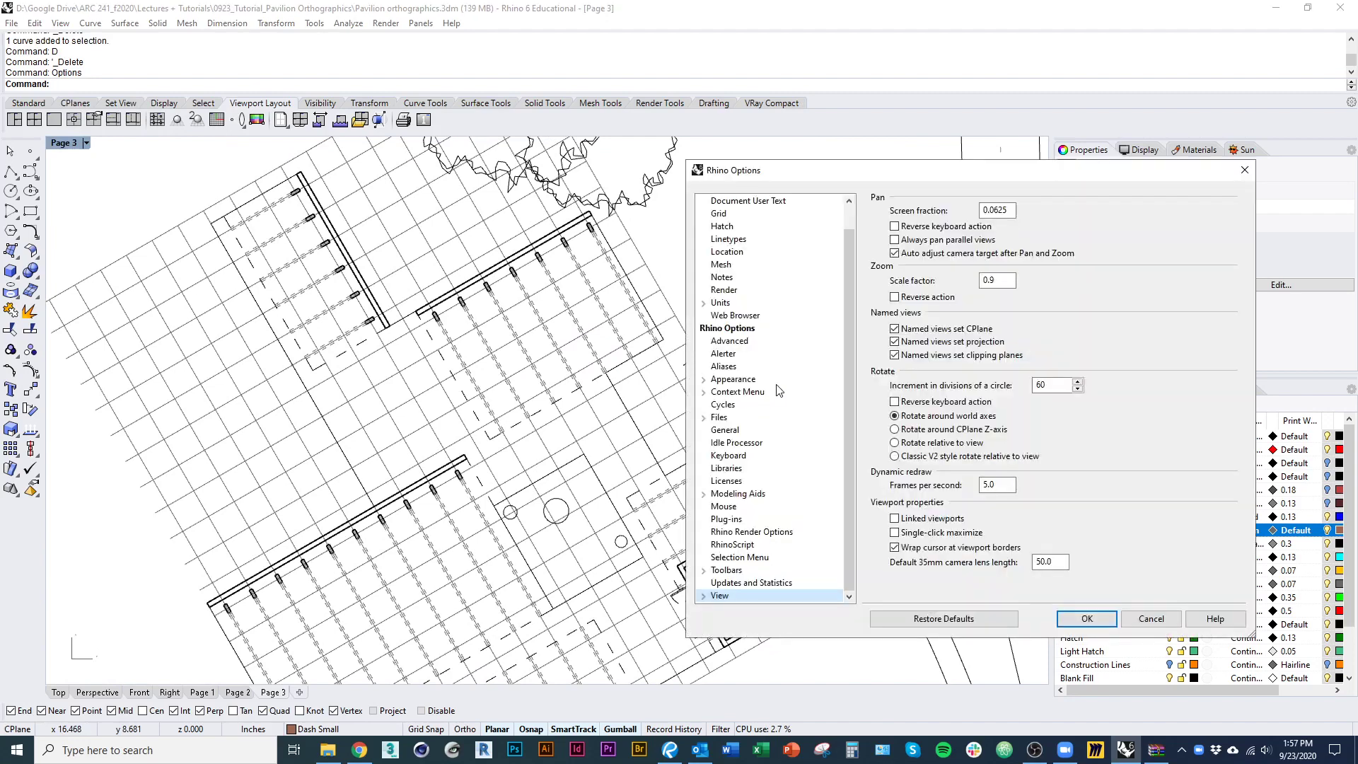
click(735, 240)
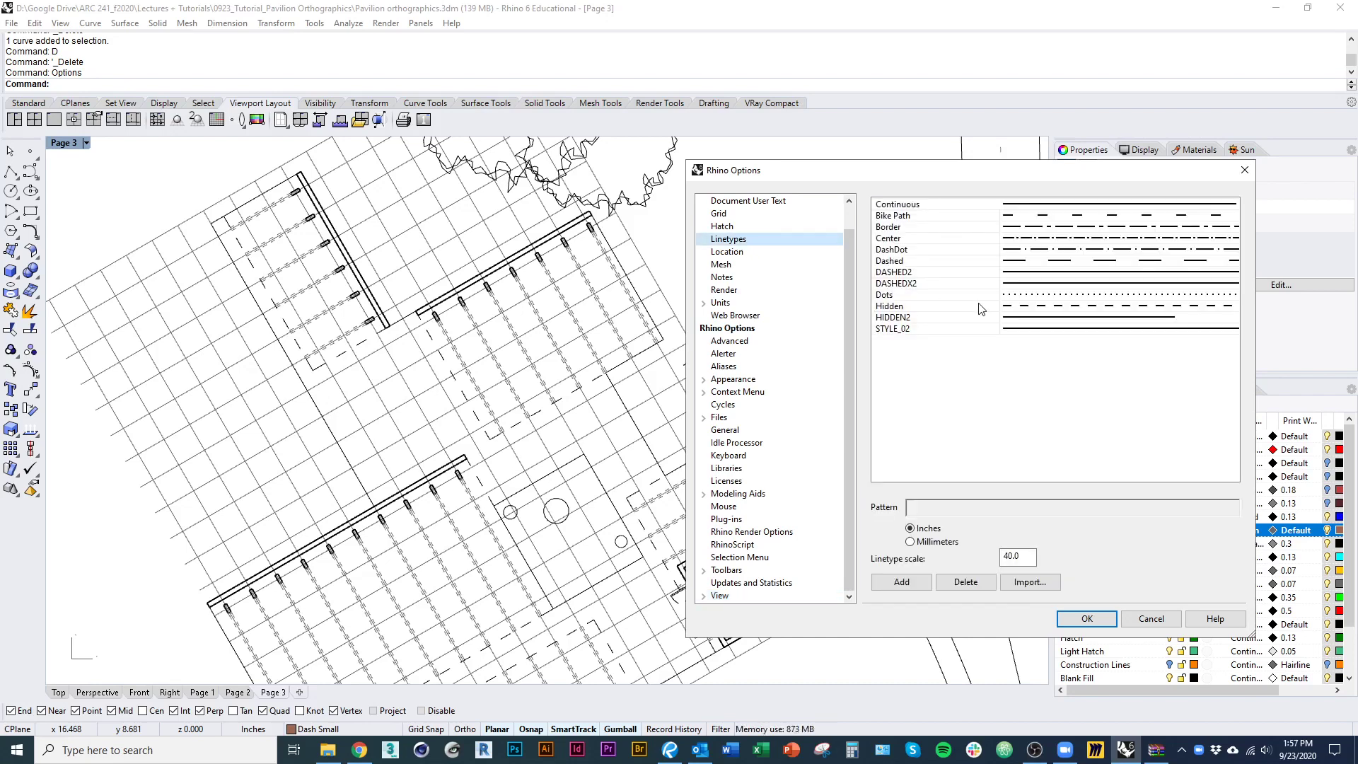
click(1022, 317)
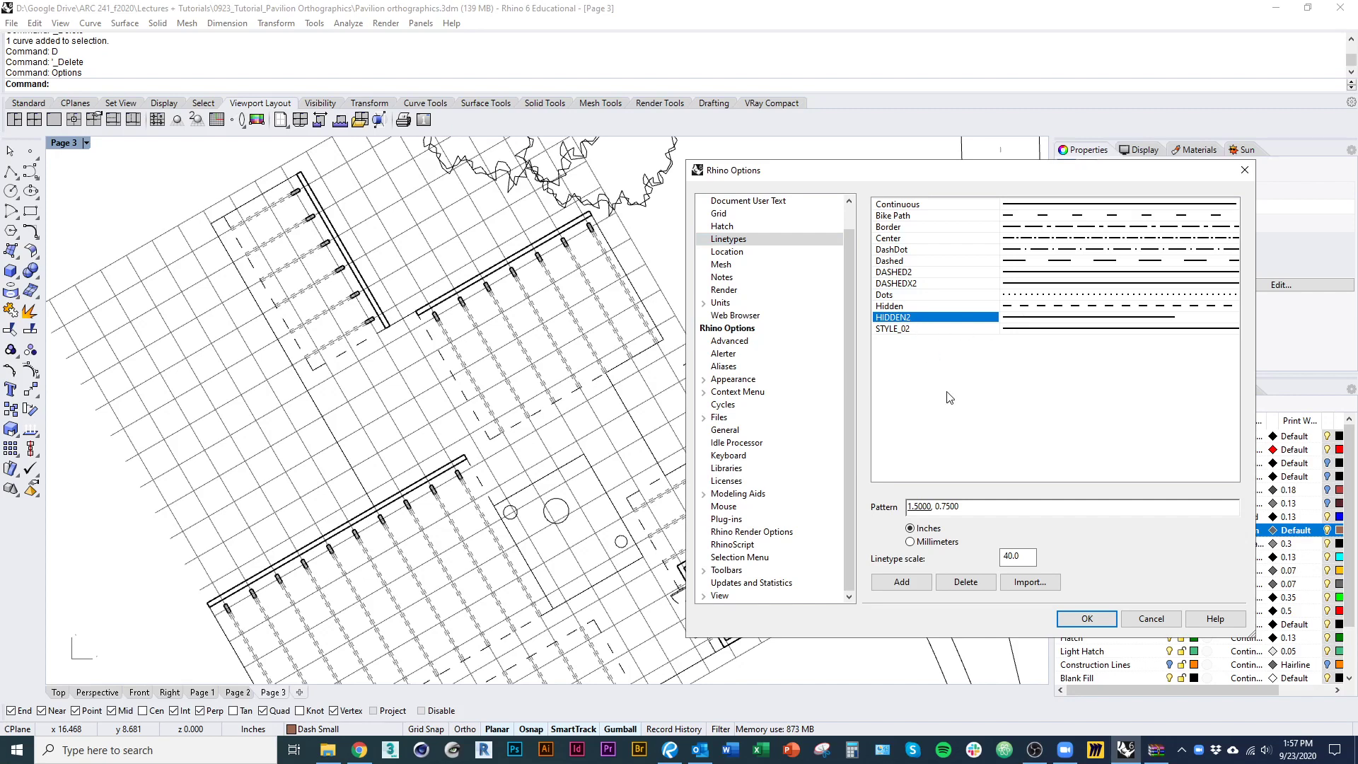
click(1033, 308)
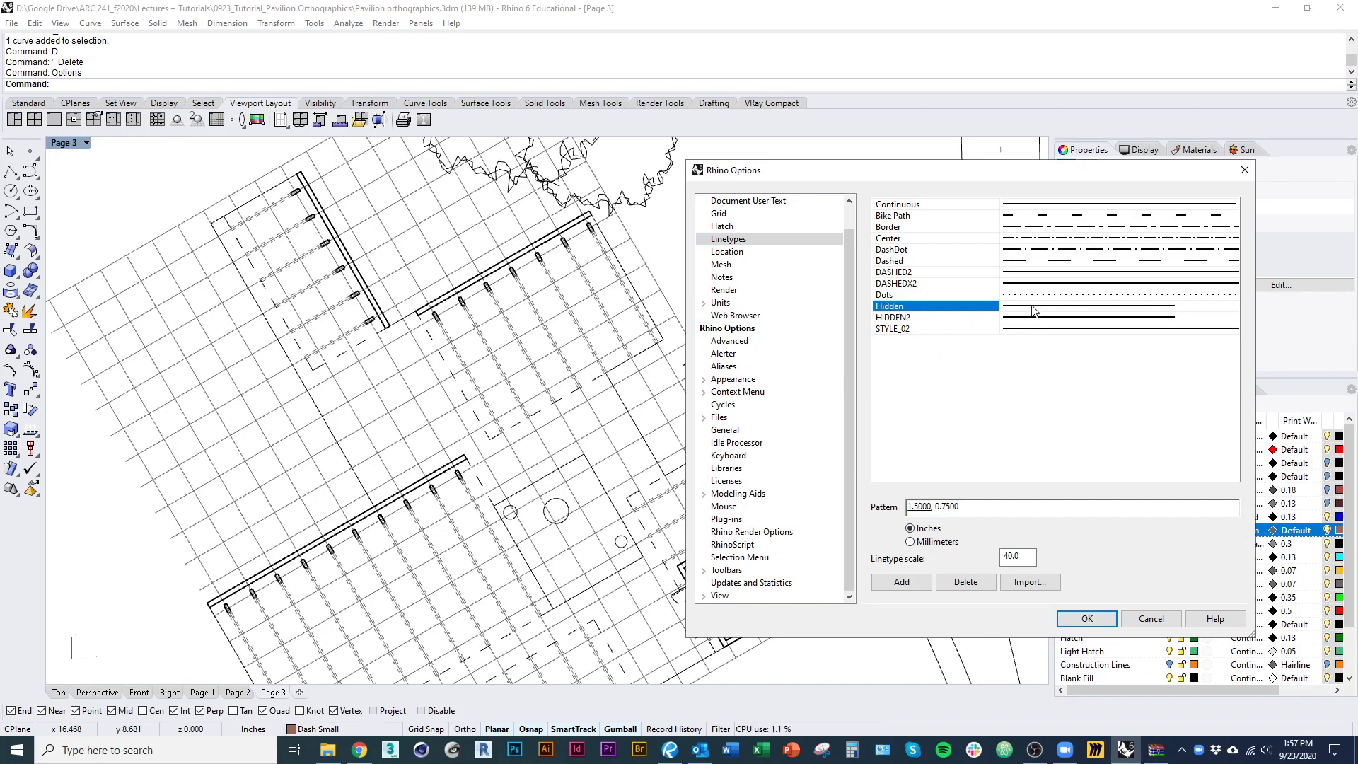
click(1009, 418)
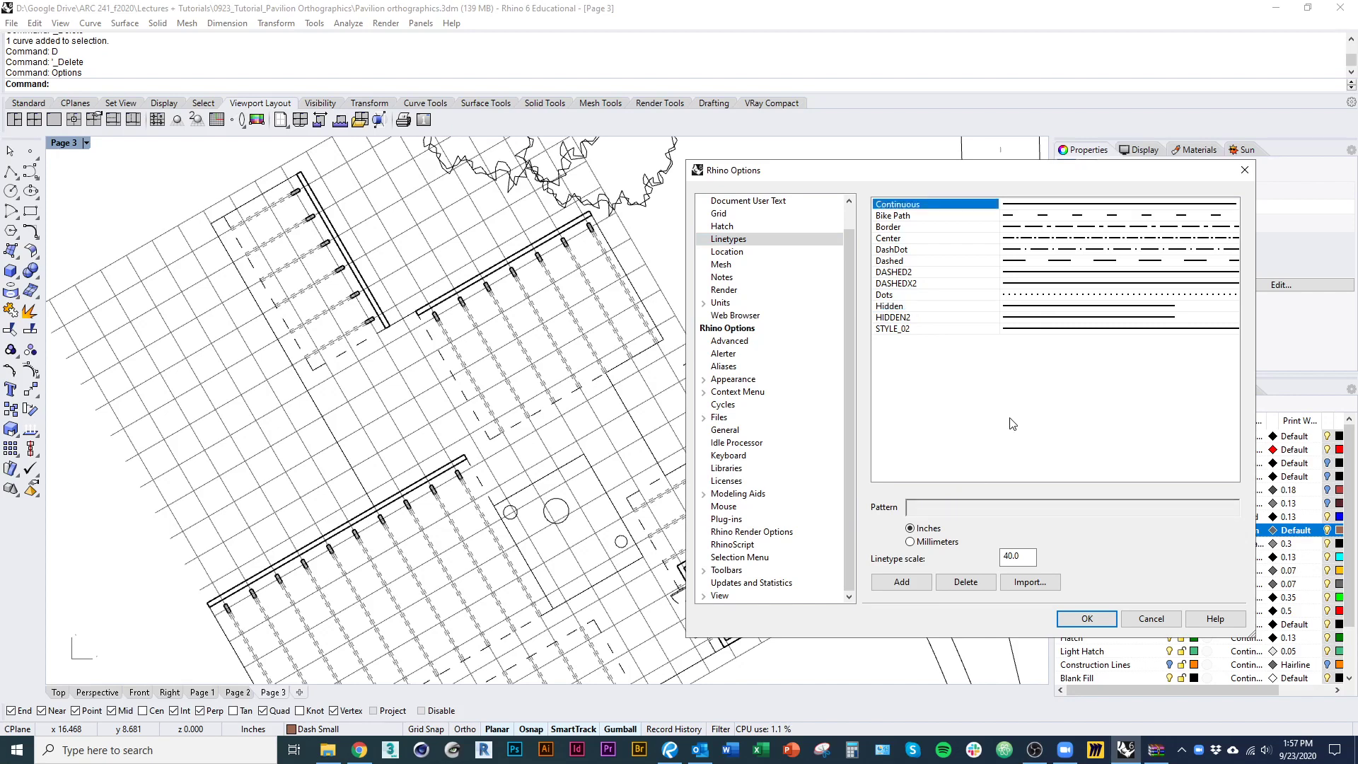
click(1150, 618)
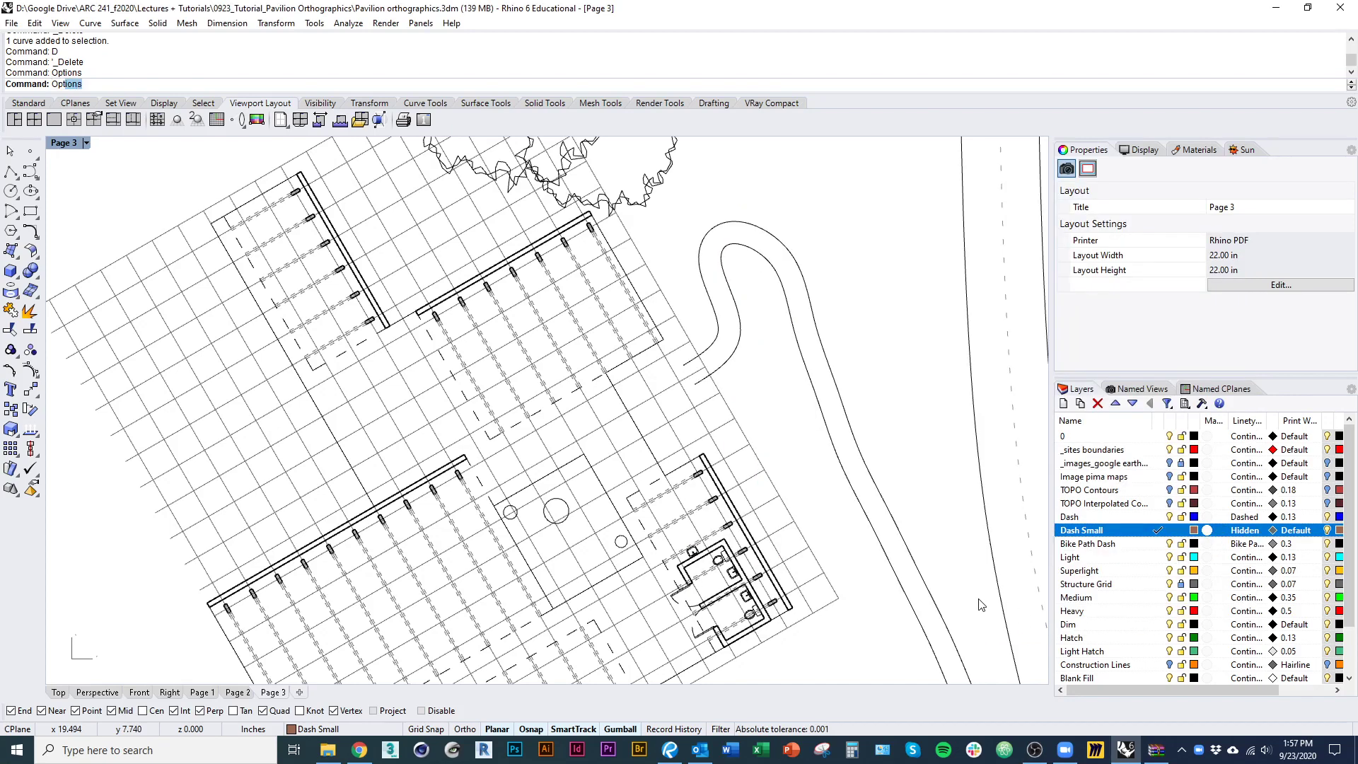
Step: Try to redefine the HIDDEN2 linetype pattern as .05,.05 inches in the document's linetype options
key(Return)
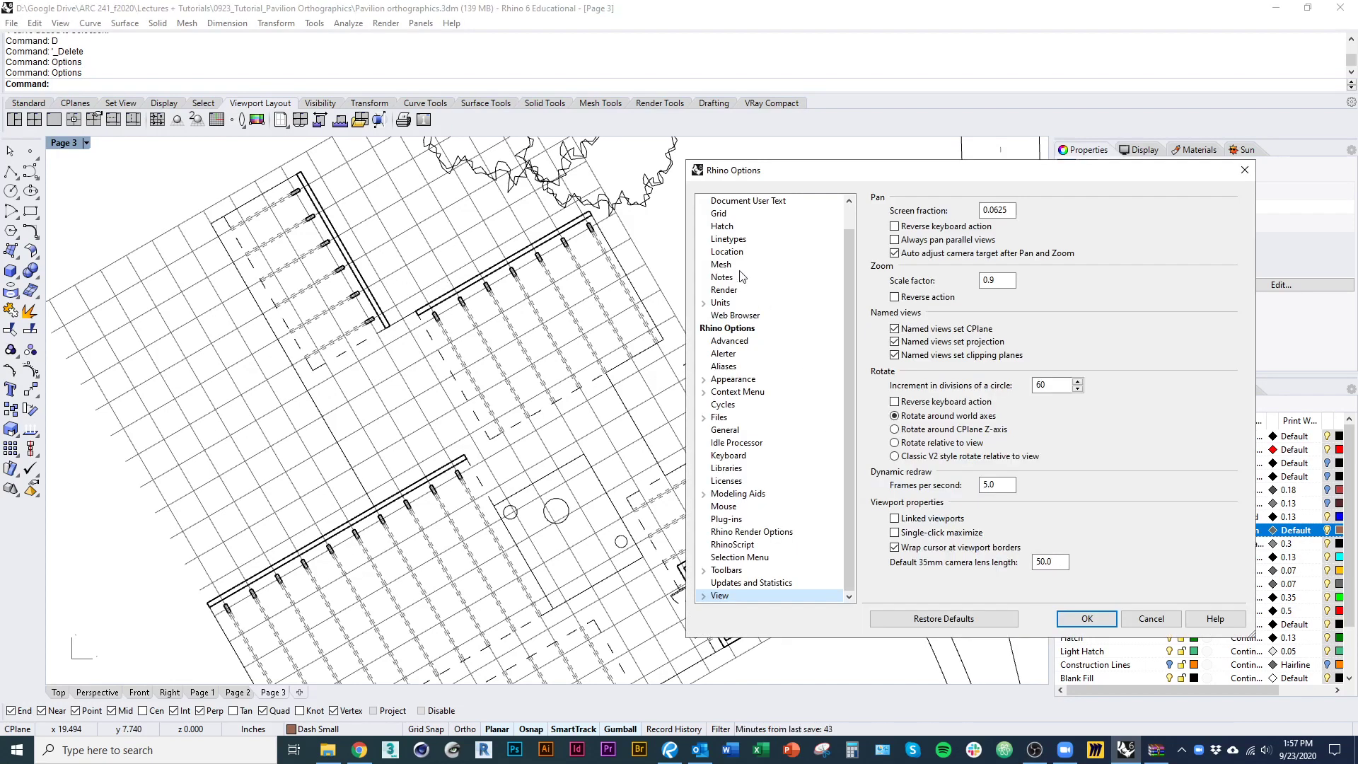
click(739, 241)
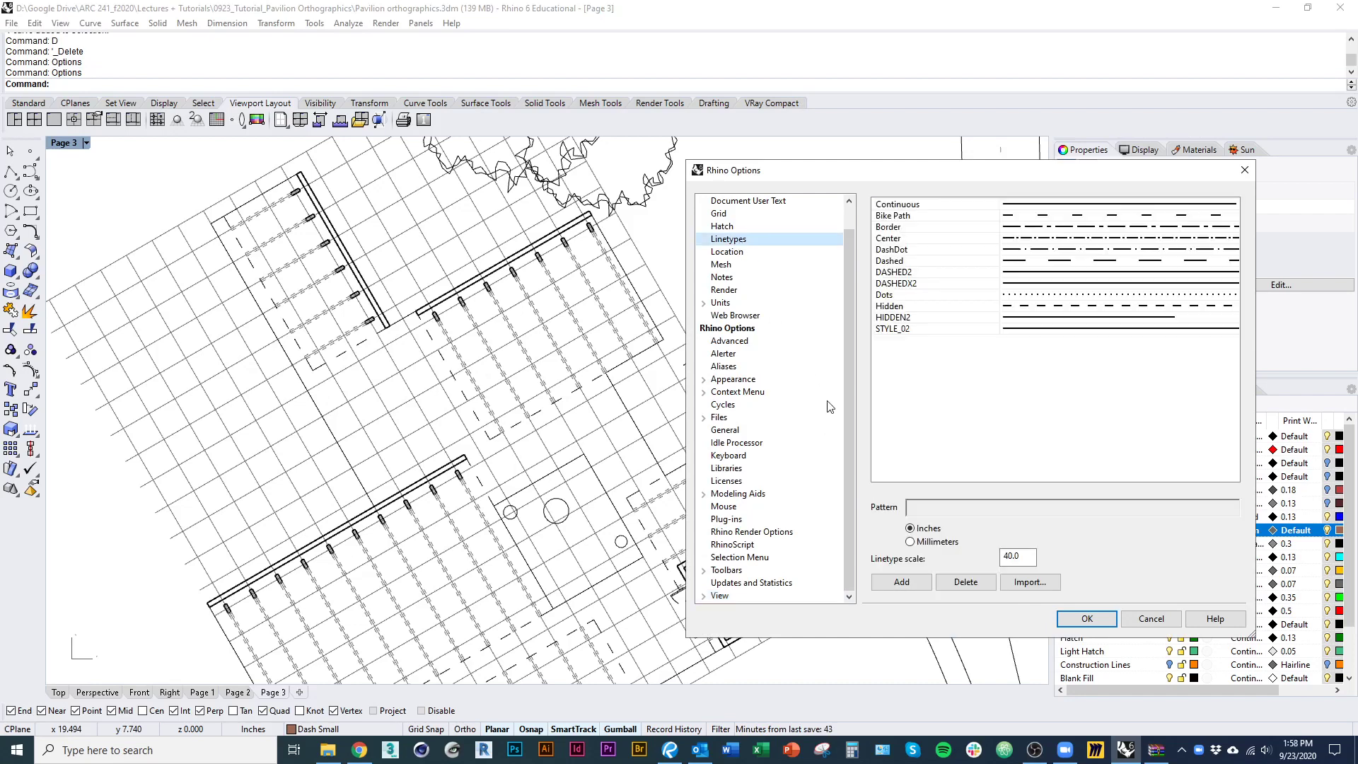
click(1064, 308)
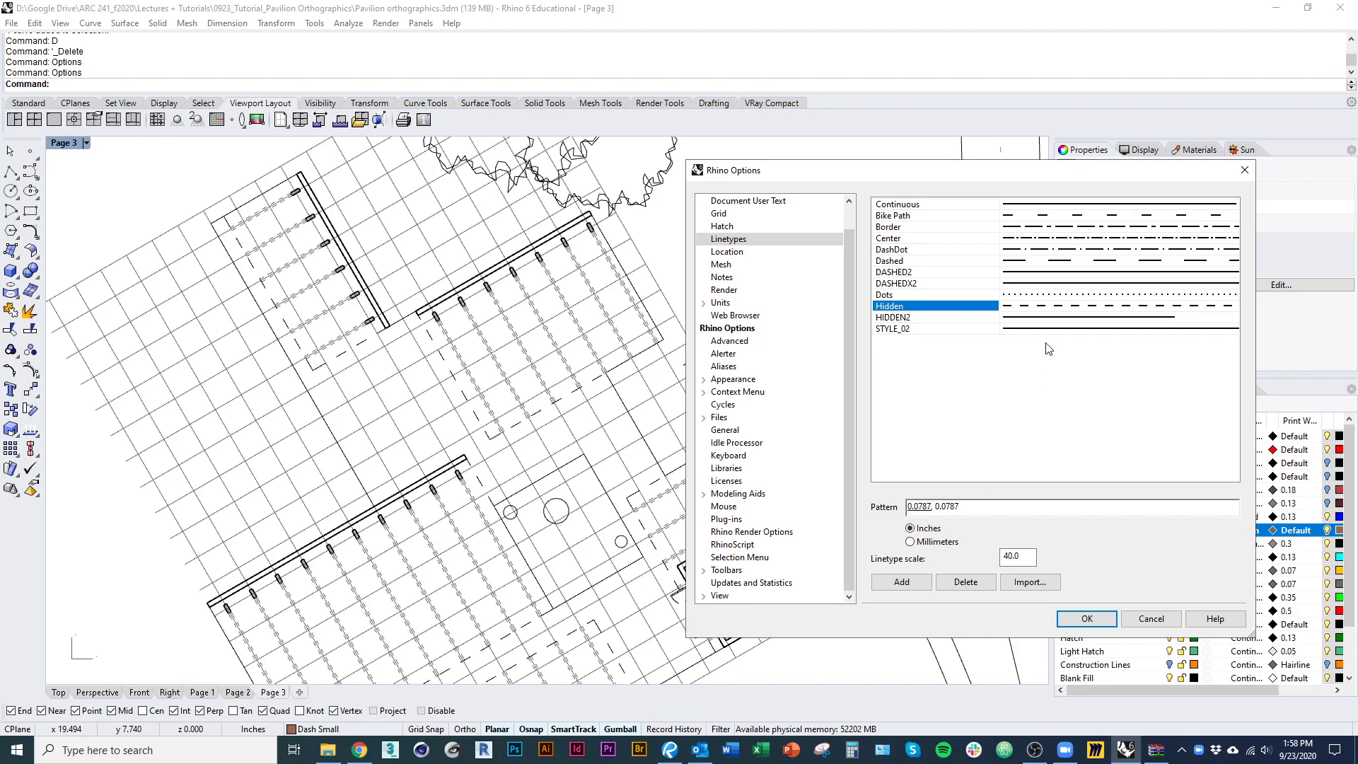
click(1044, 319)
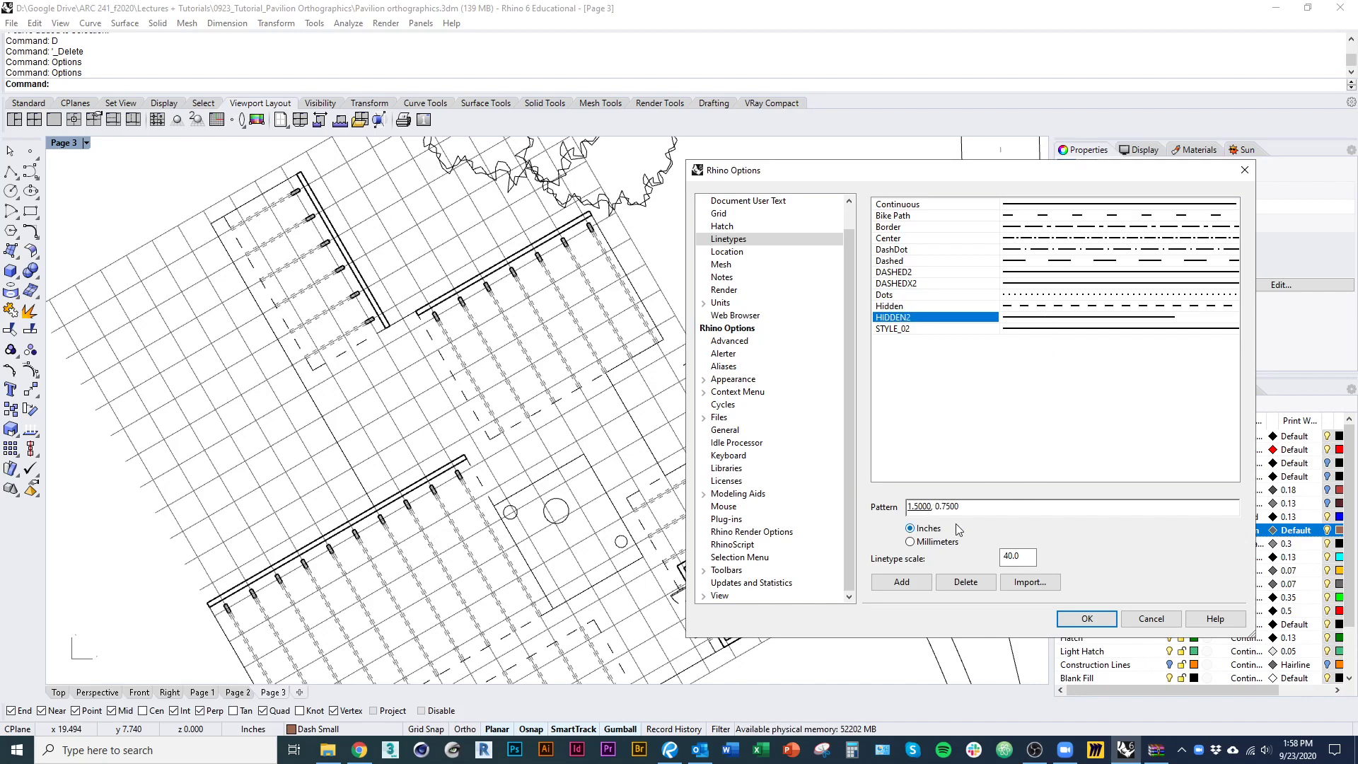
drag(961, 507, 883, 506)
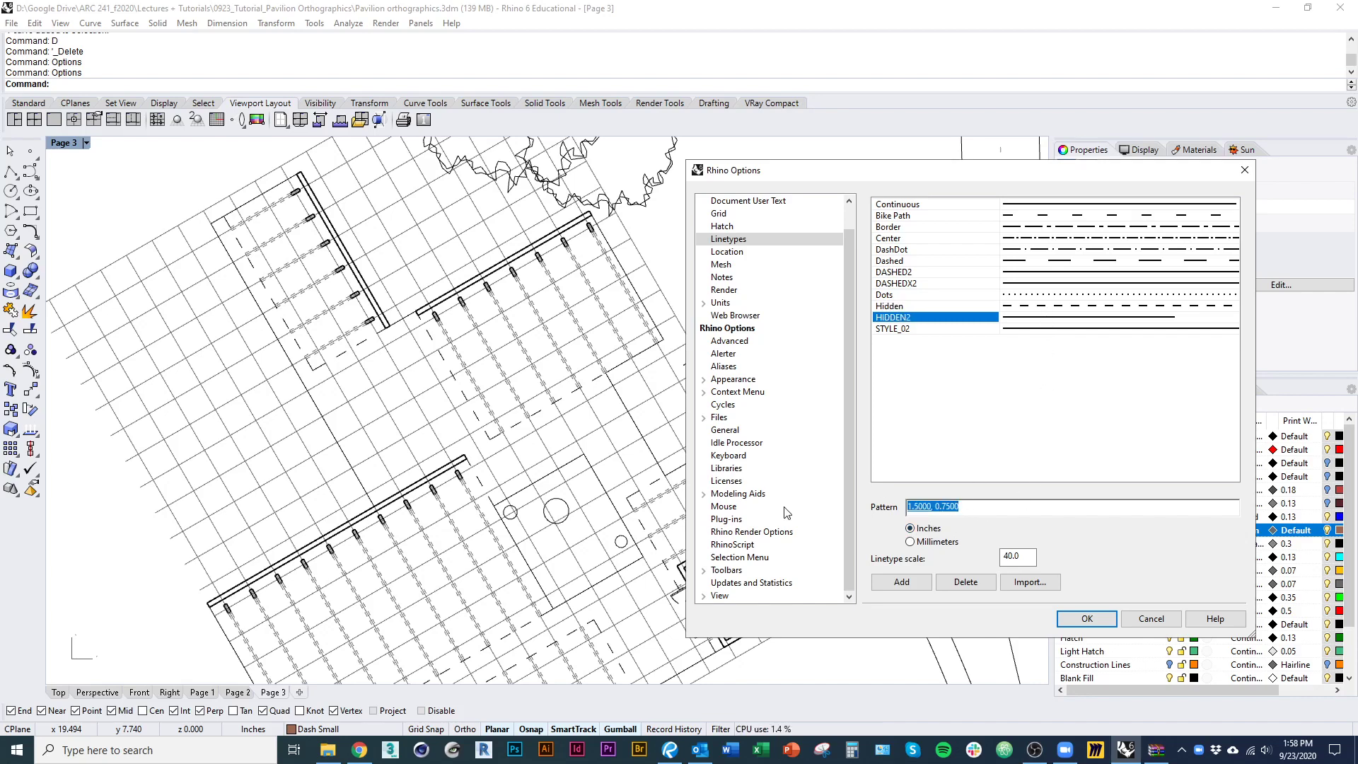
text(.05,.05)
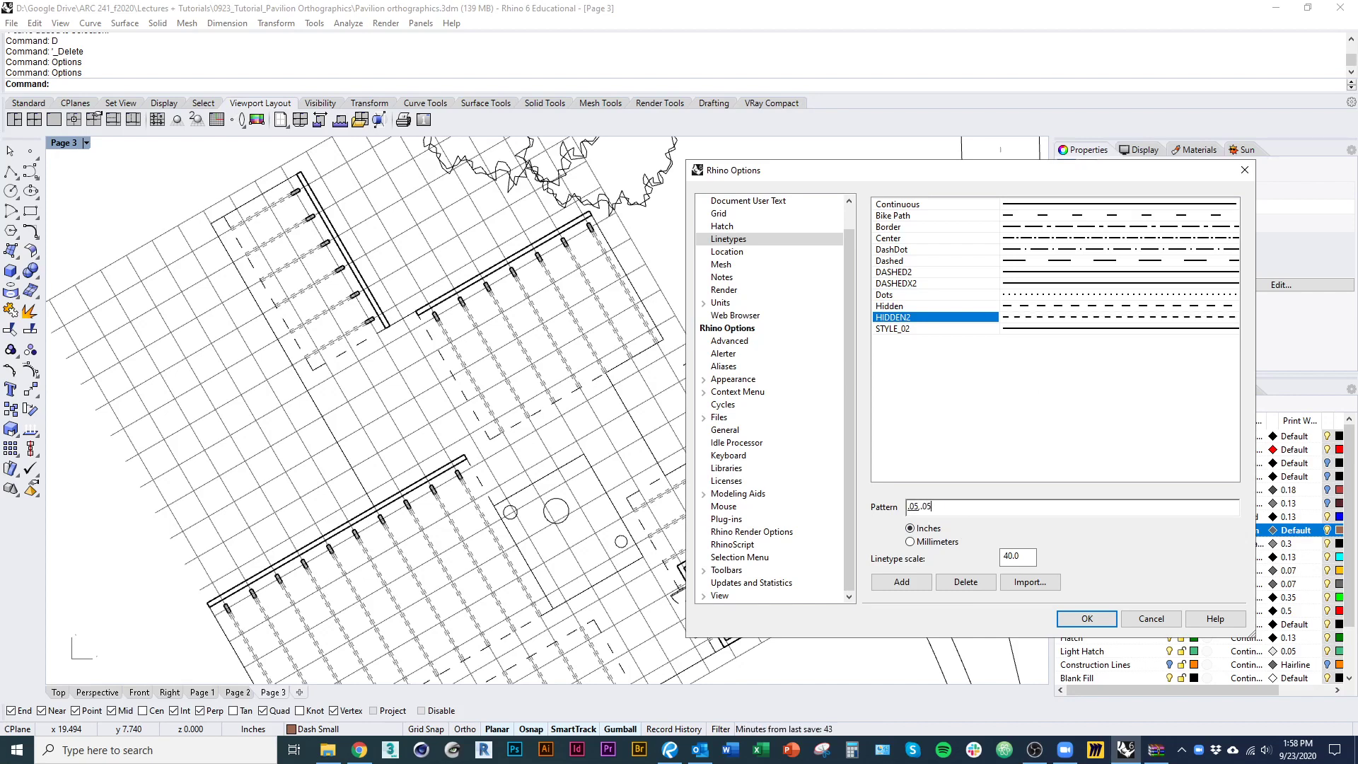
click(1145, 621)
Step: Review the full Page 3 layout and examine the dashed bike path curve and site plan on the Page 1 layout
scroll(683, 461, down, 6)
scroll(629, 464, down, 2)
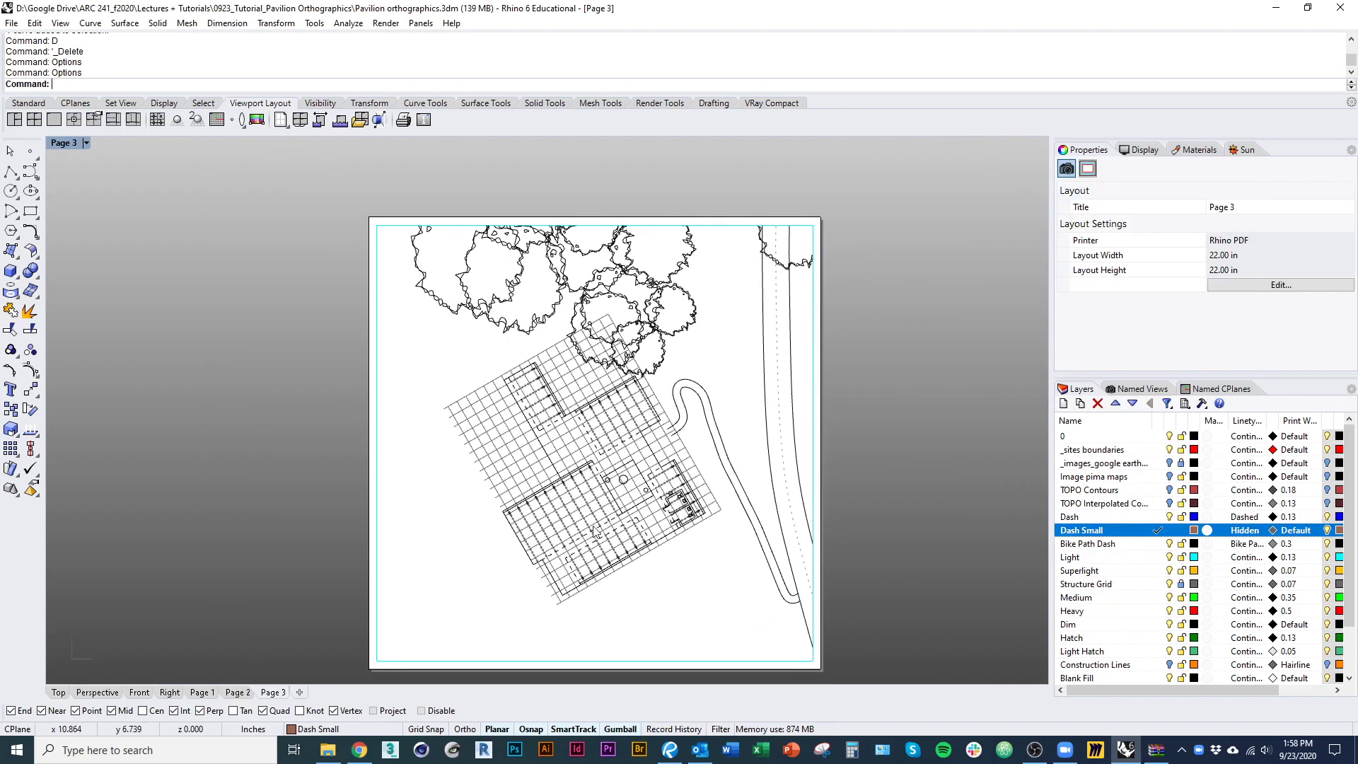
click(202, 692)
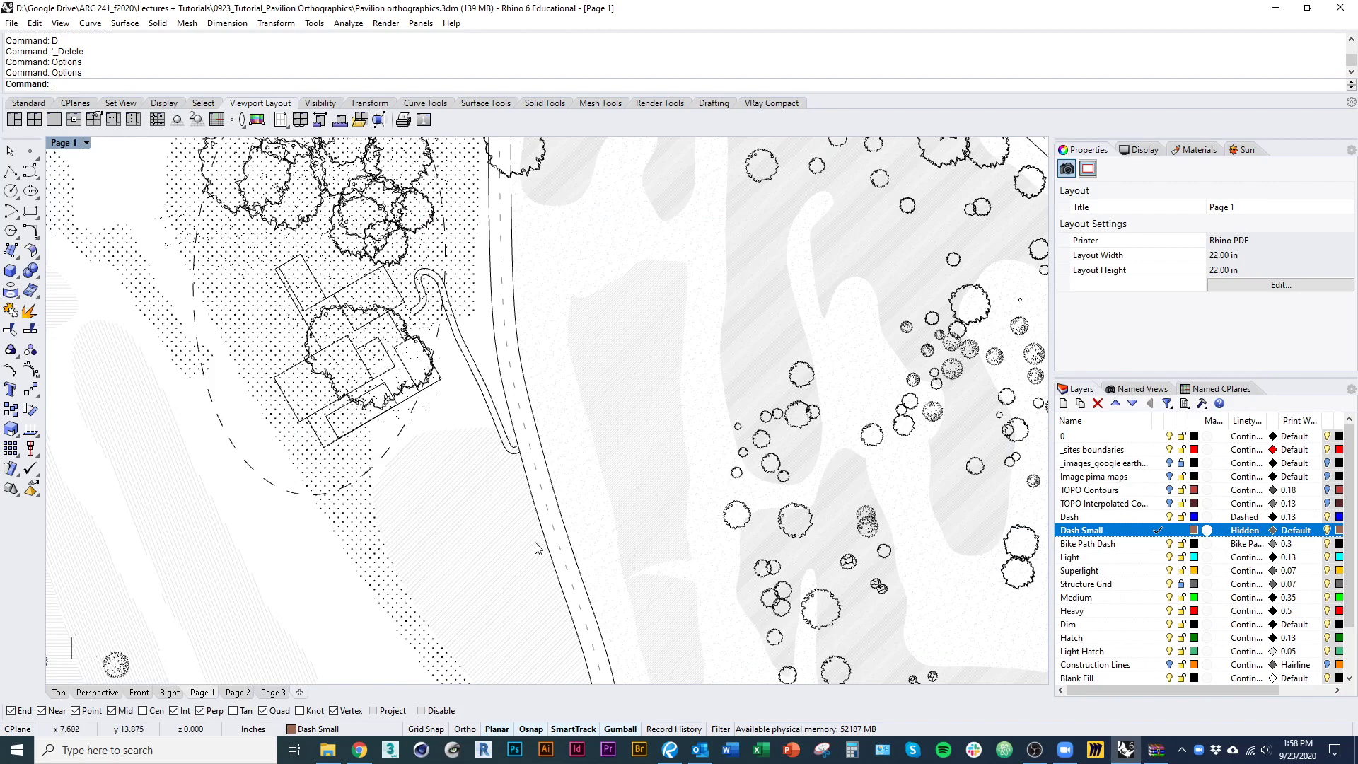
double_click(539, 475)
click(544, 471)
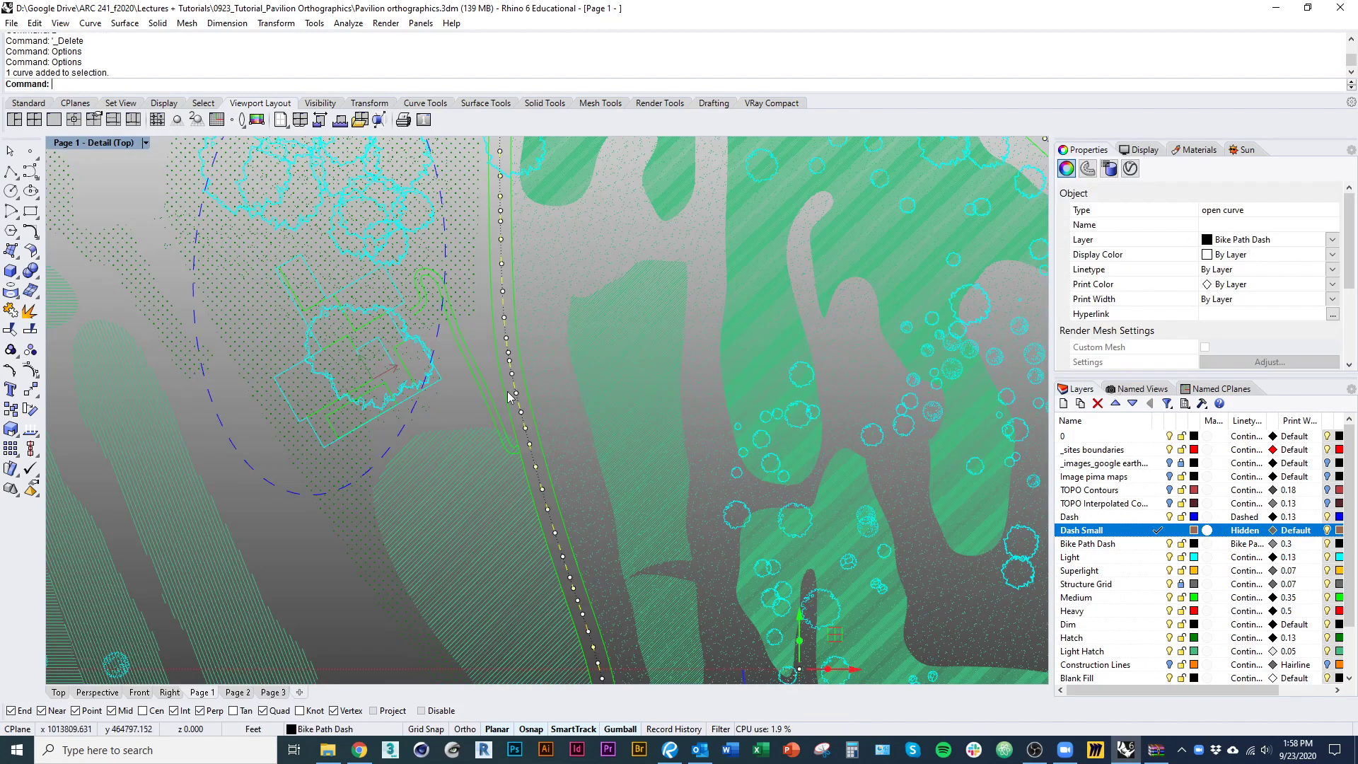
double_click(439, 445)
scroll(645, 470, down, 5)
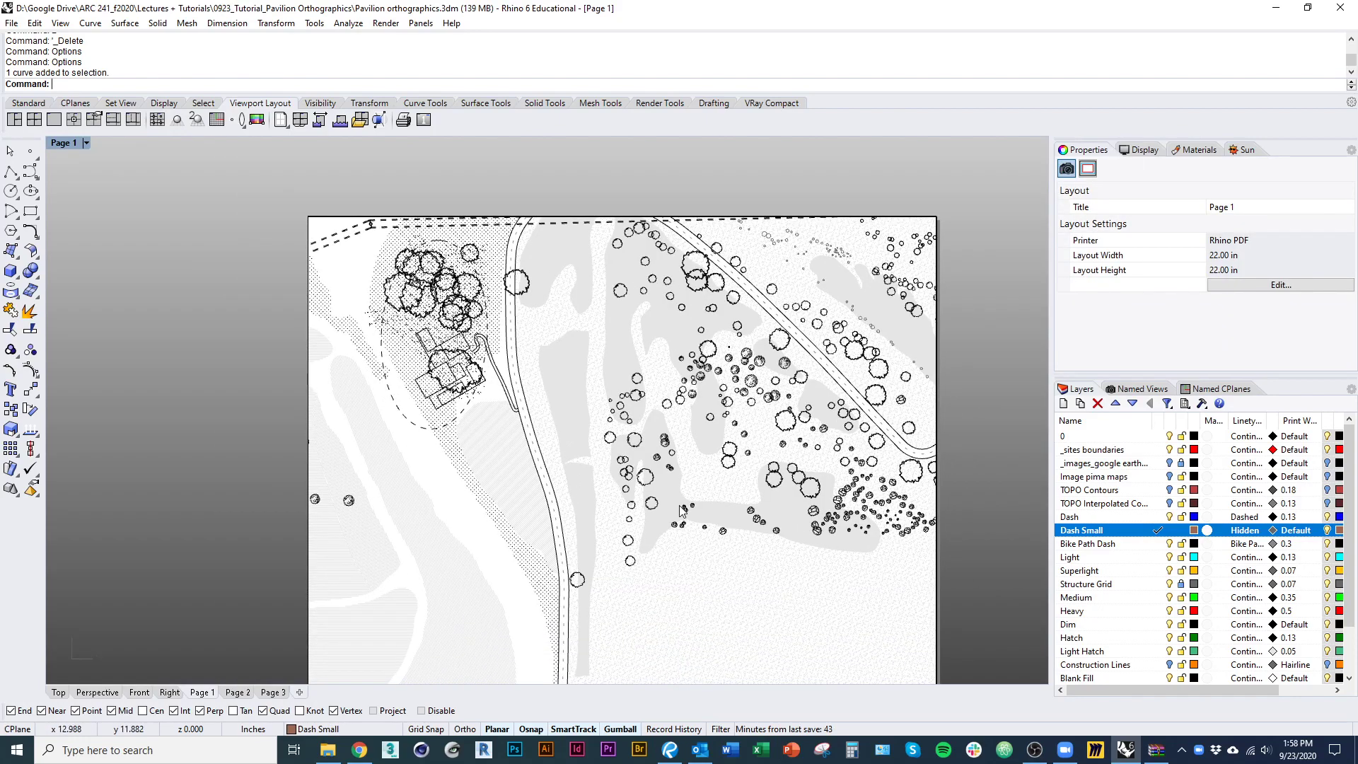
right_drag(684, 510, 671, 493)
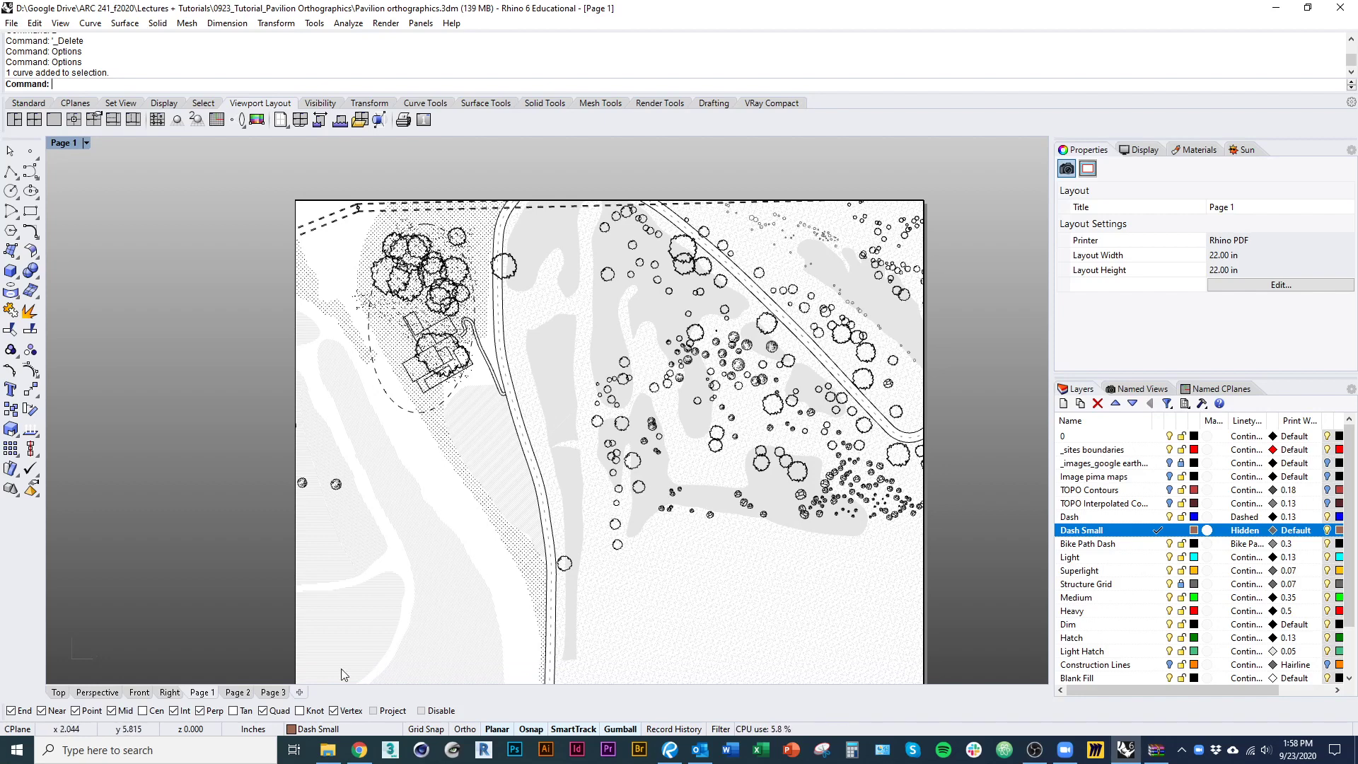
click(275, 692)
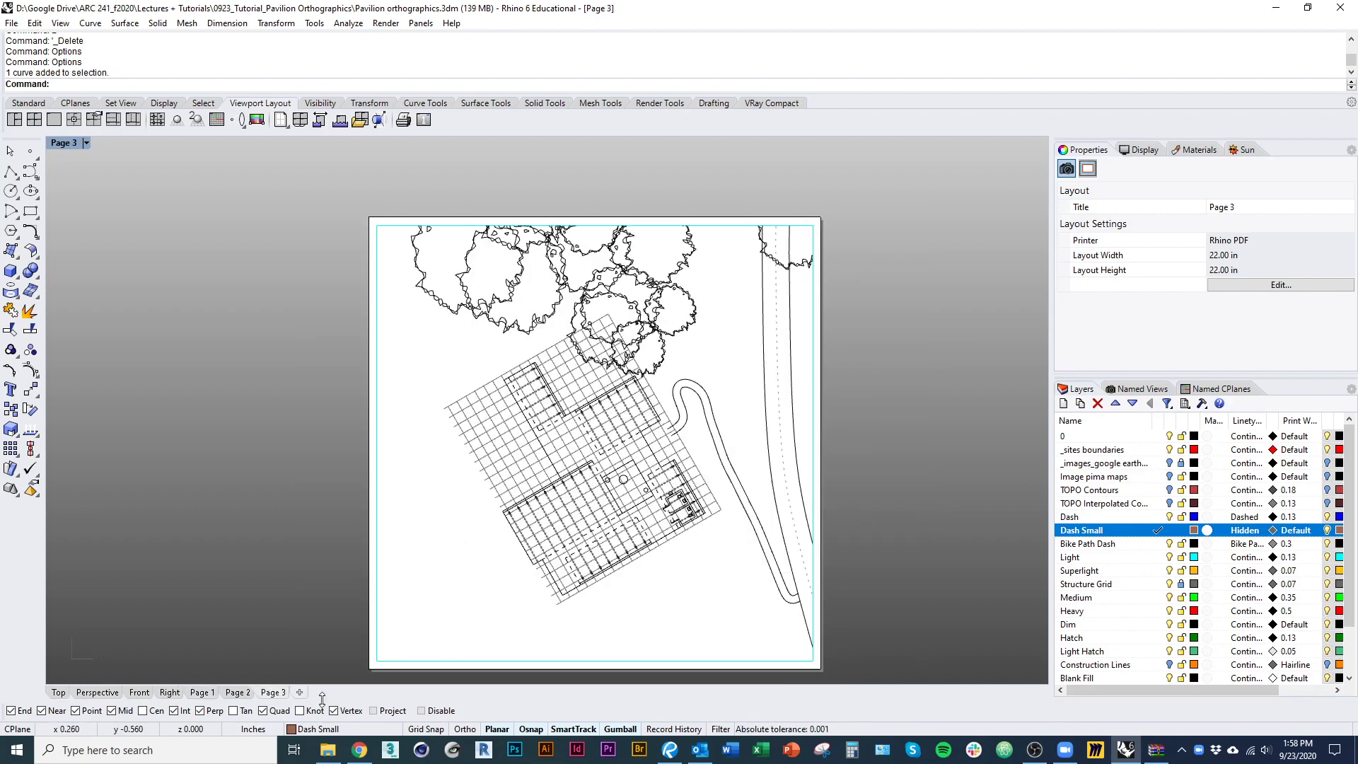
click(58, 692)
scroll(534, 516, down, 10)
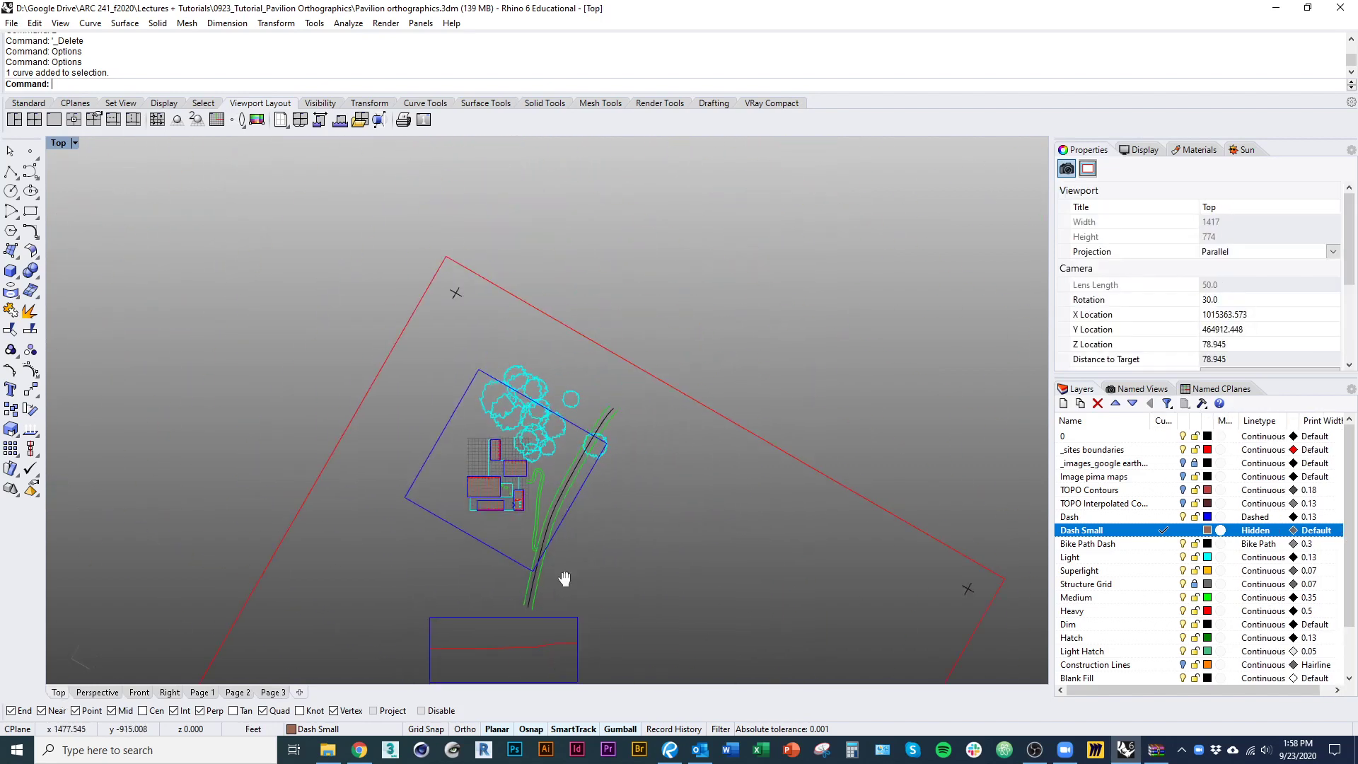
key(ctrl+a)
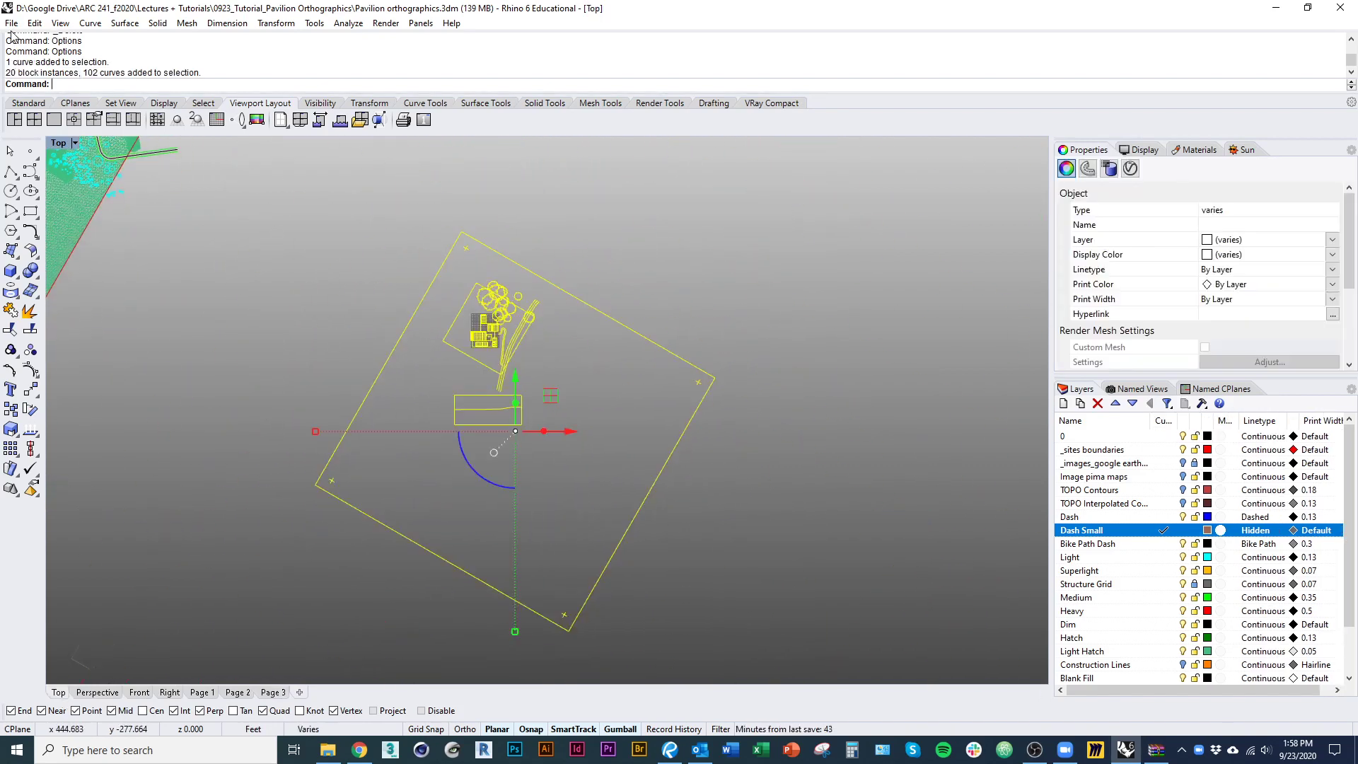
click(12, 23)
click(91, 235)
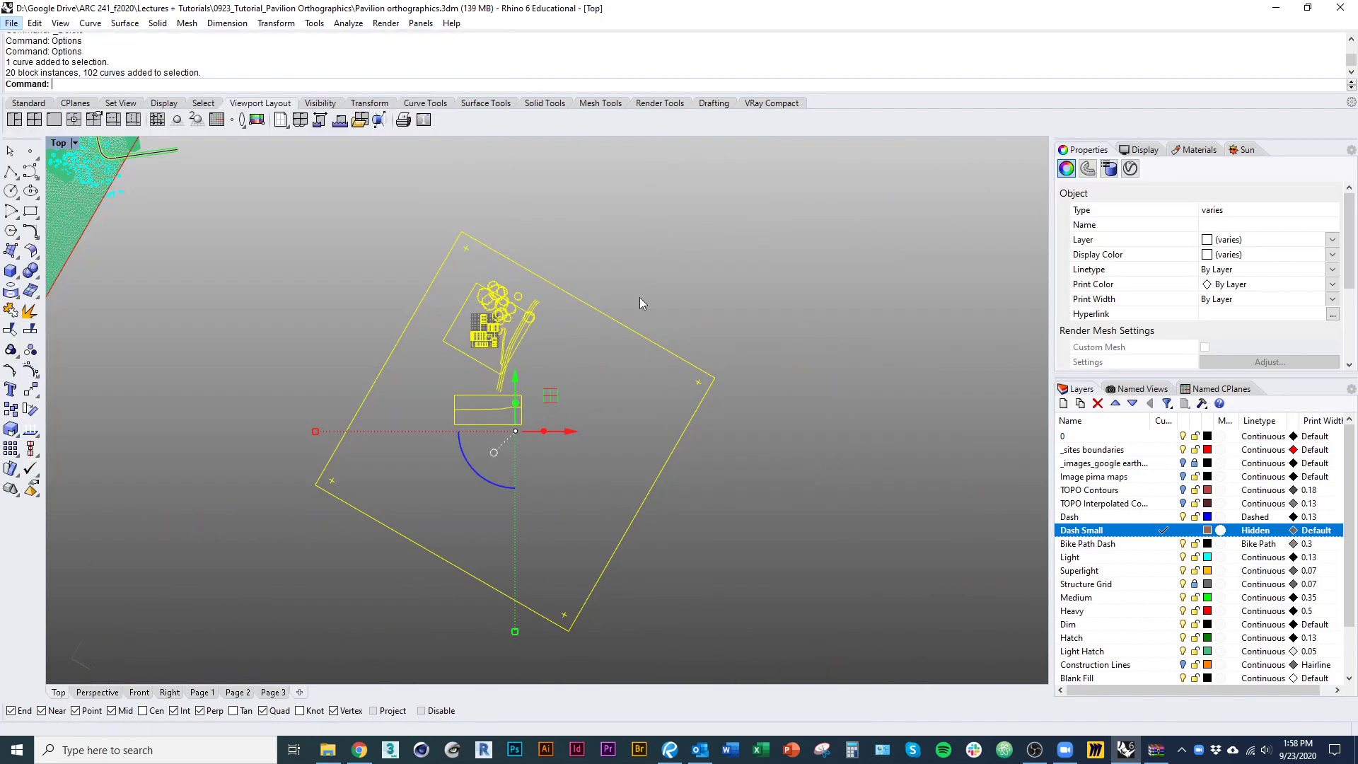
click(555, 361)
Step: Change the Dash Small layer's linetype back to HIDDEN2 for the overhead beams in the pavilion plan
scroll(555, 362, up, 8)
right_drag(495, 312, 576, 394)
scroll(538, 407, up, 20)
right_drag(556, 441, 563, 365)
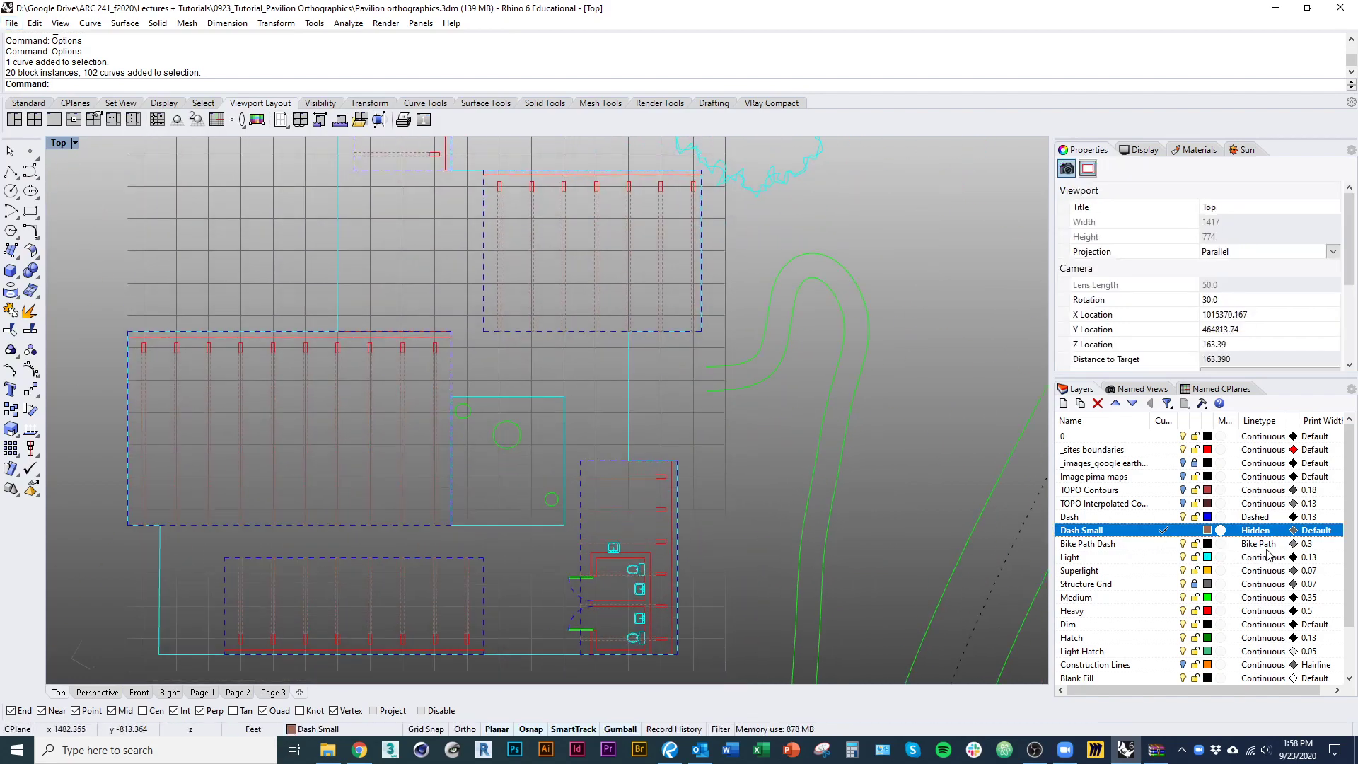
scroll(1266, 555, down, 1)
scroll(1266, 554, up, 1)
scroll(1274, 553, down, 1)
scroll(1273, 559, up, 1)
click(1257, 530)
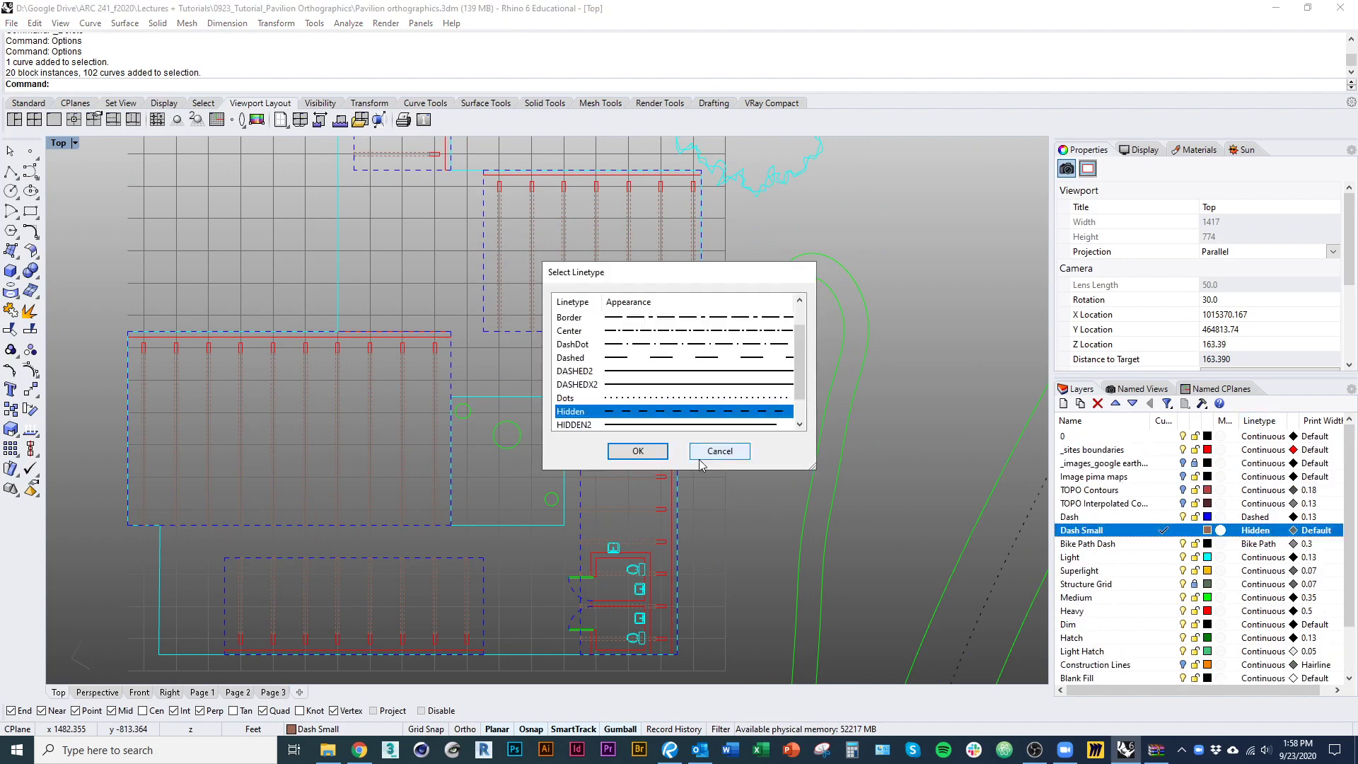
click(574, 425)
click(637, 451)
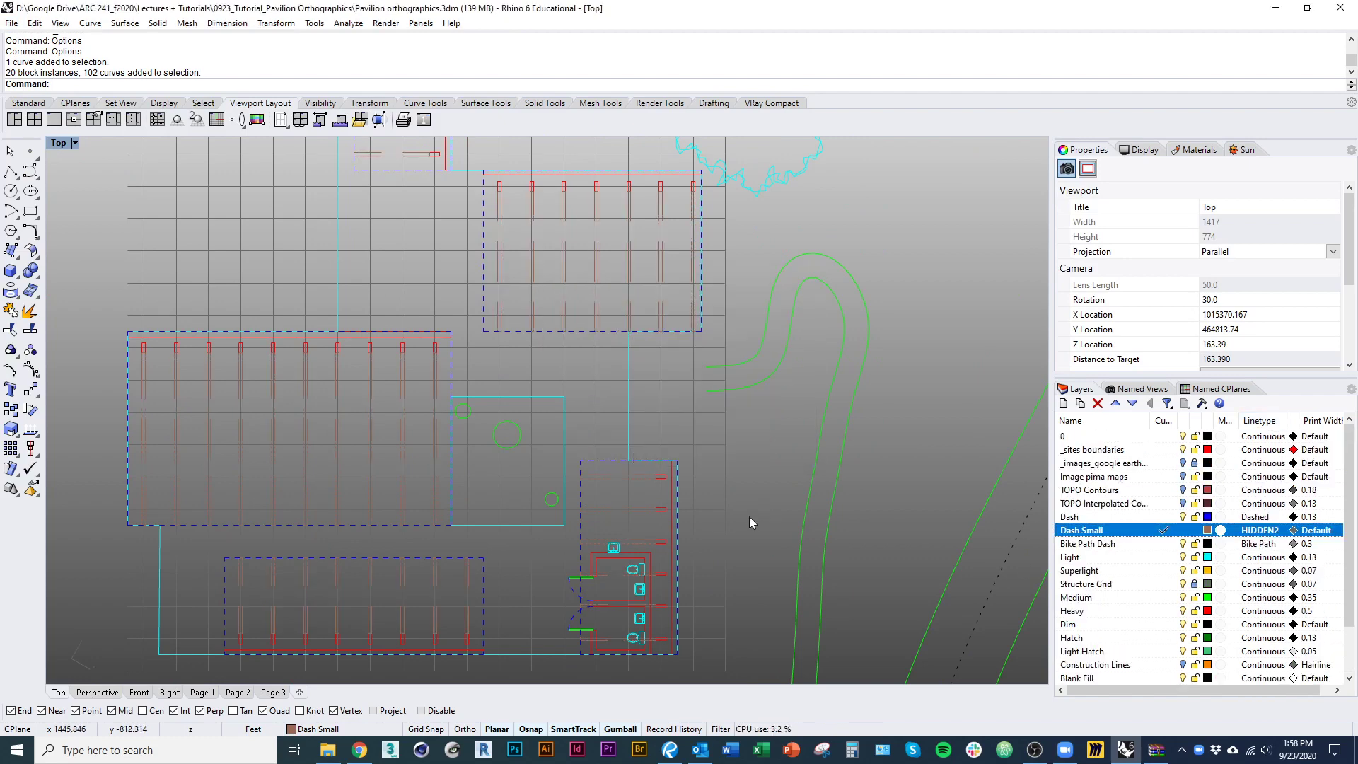
Step: Redefine the HIDDEN2 linetype pattern as .05,.025 inches in the document's linetype options
text(Options)
key(Return)
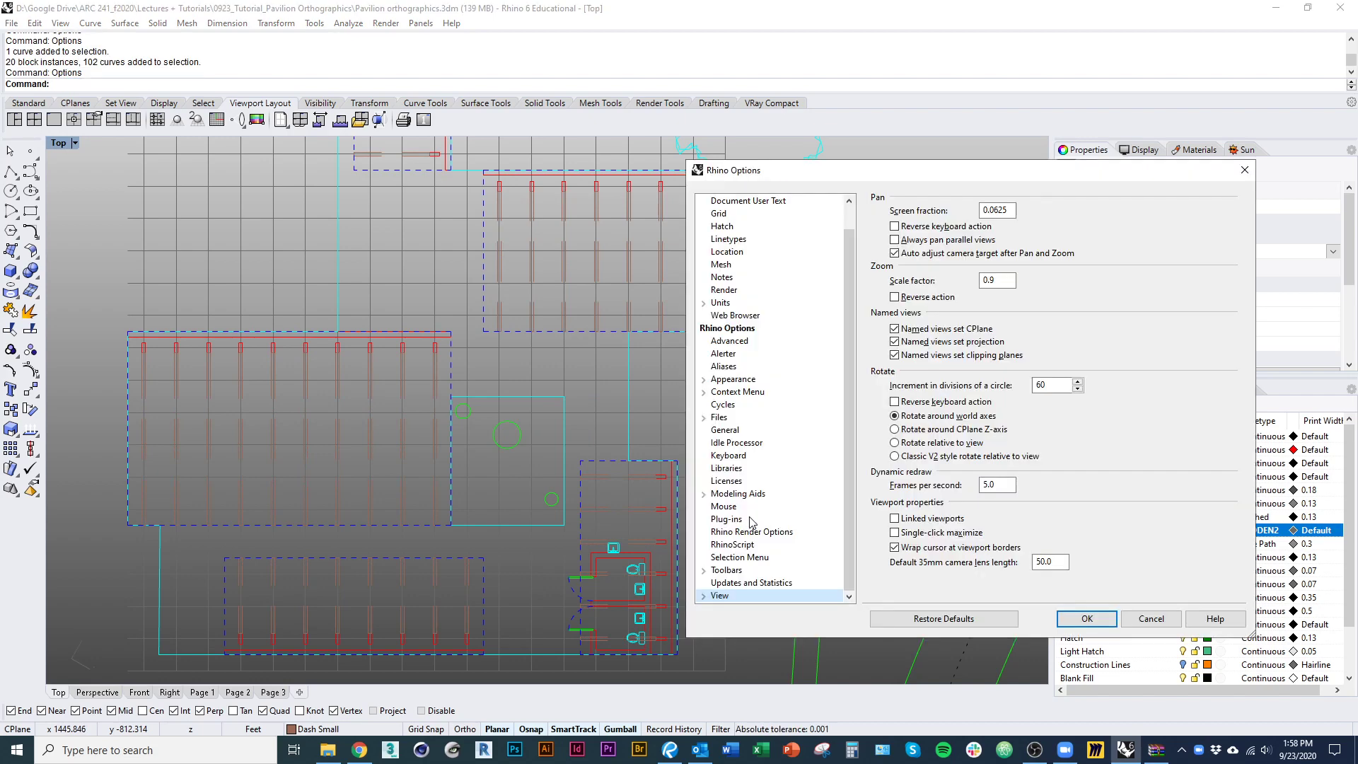
scroll(795, 545, up, 1)
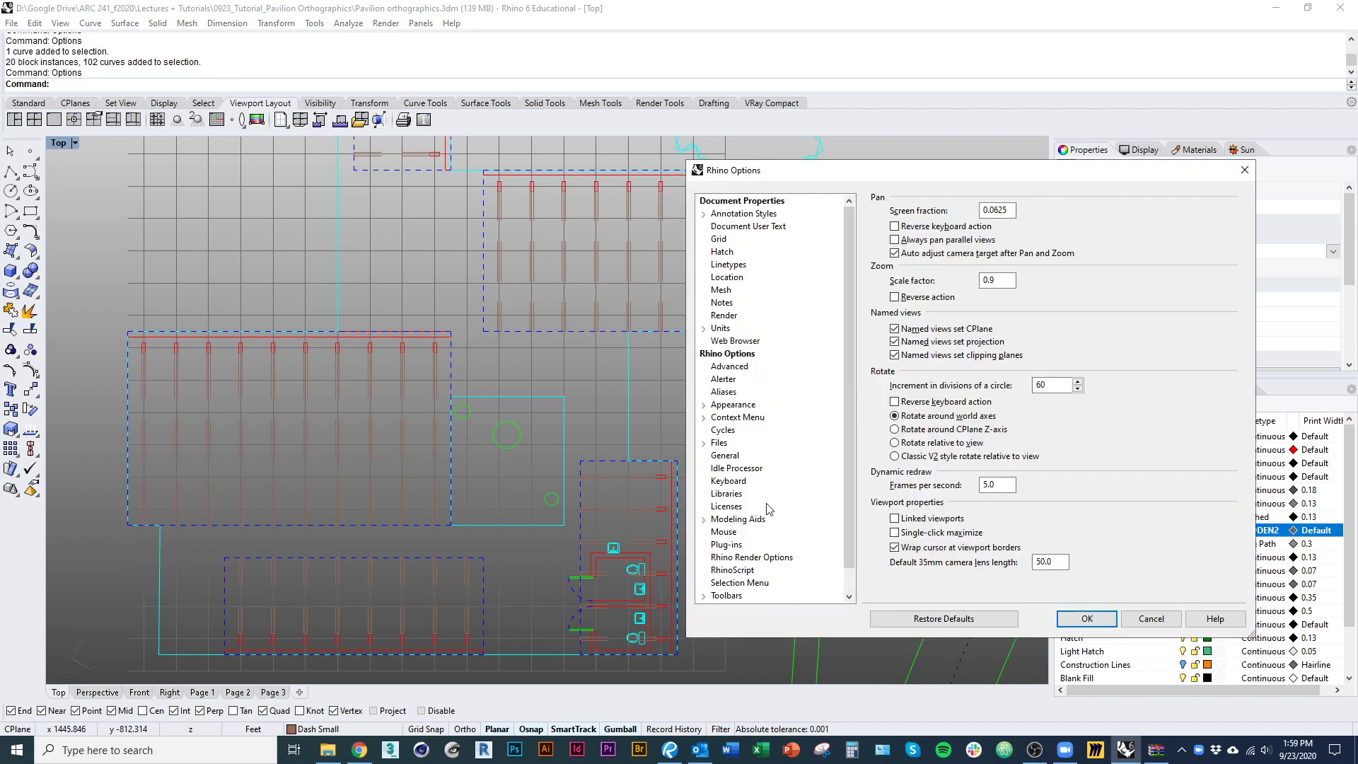
click(734, 266)
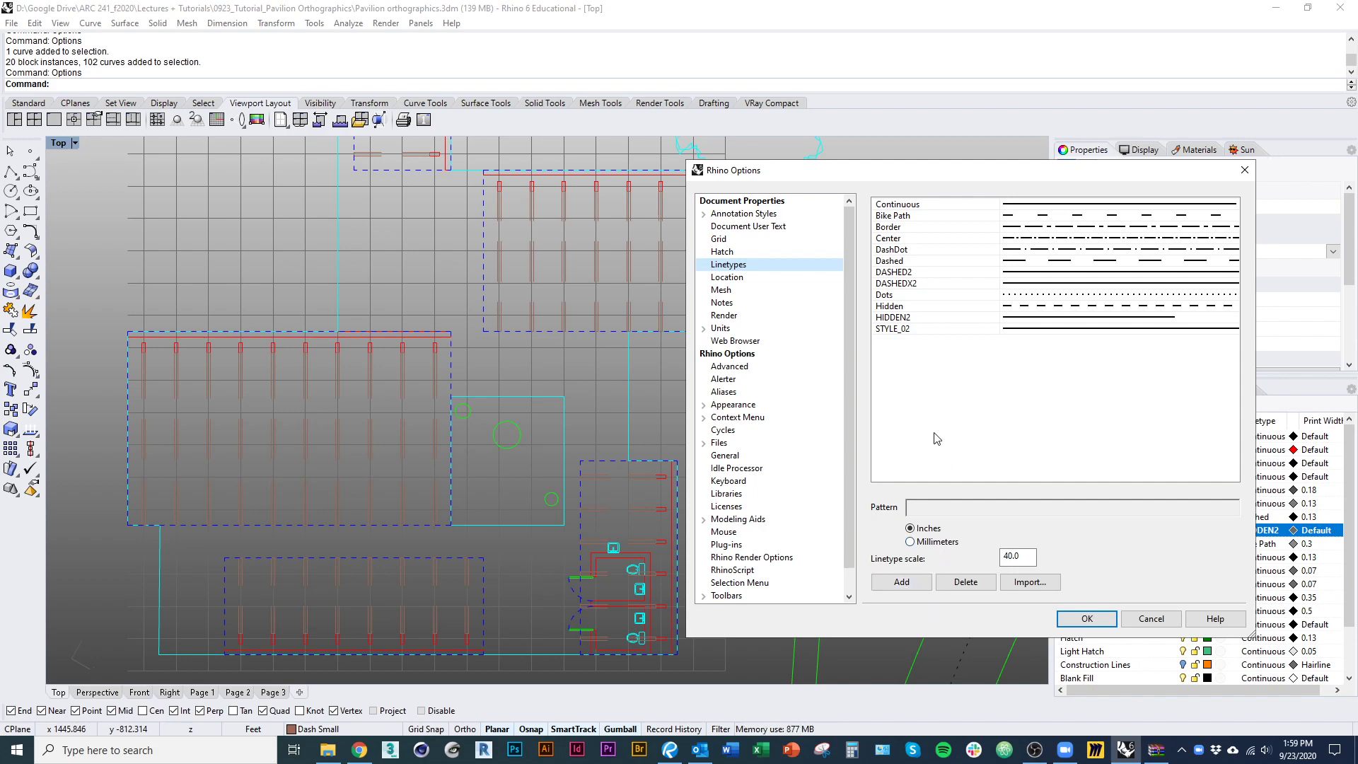
click(1037, 320)
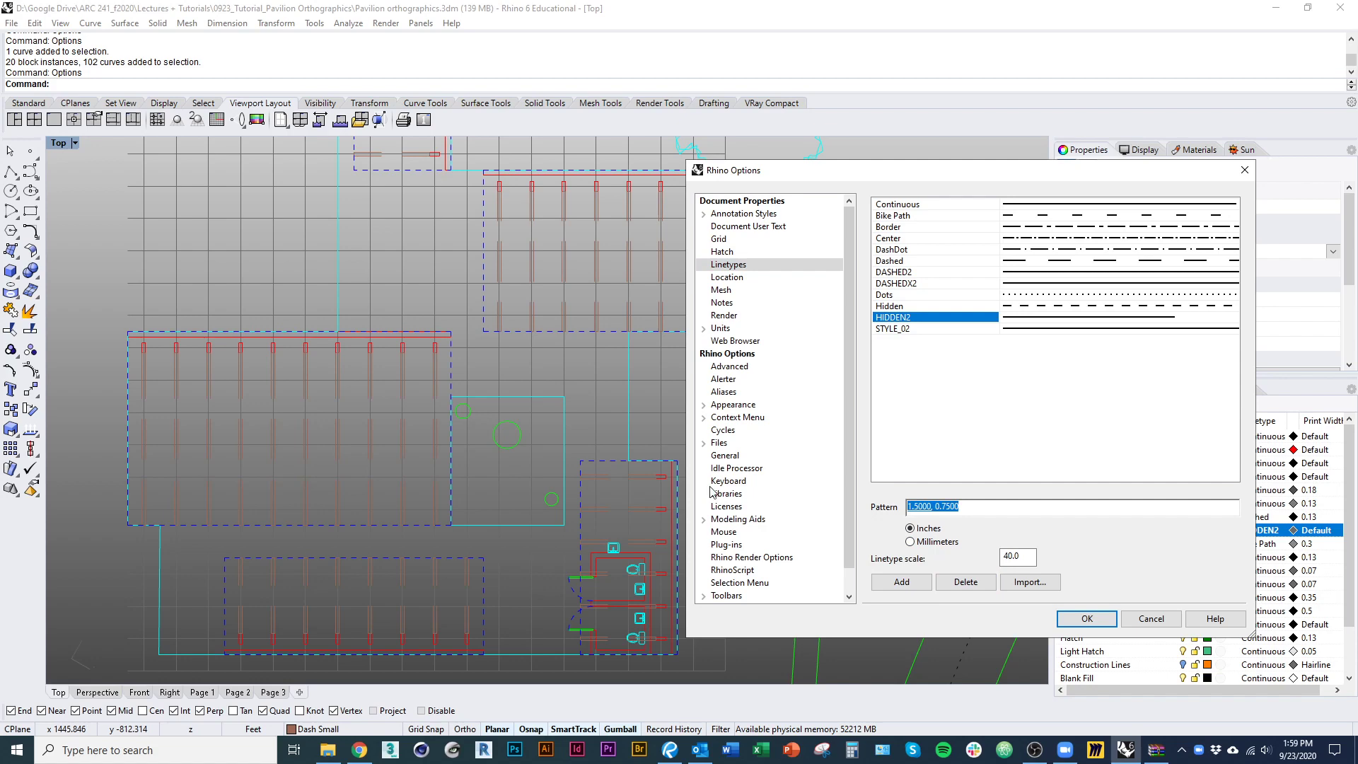
text(.05,.025)
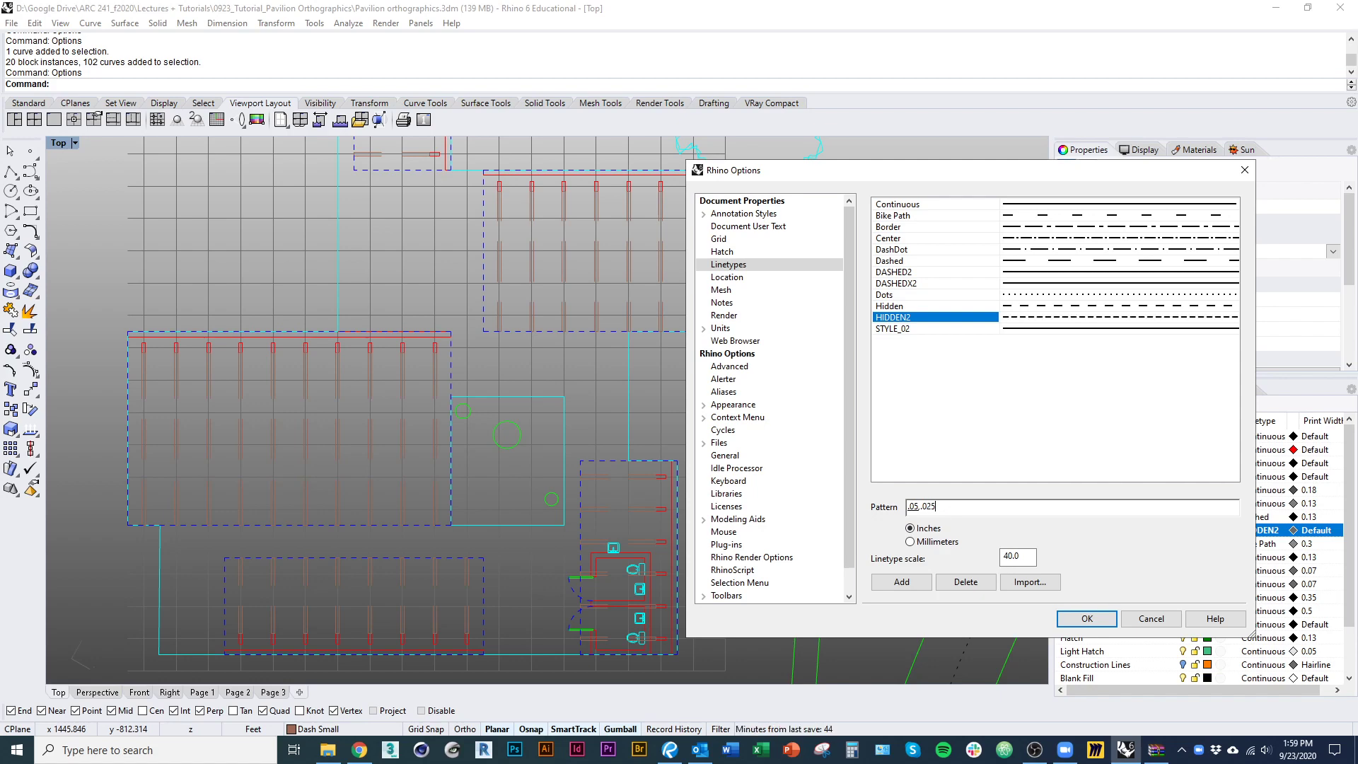
click(1087, 618)
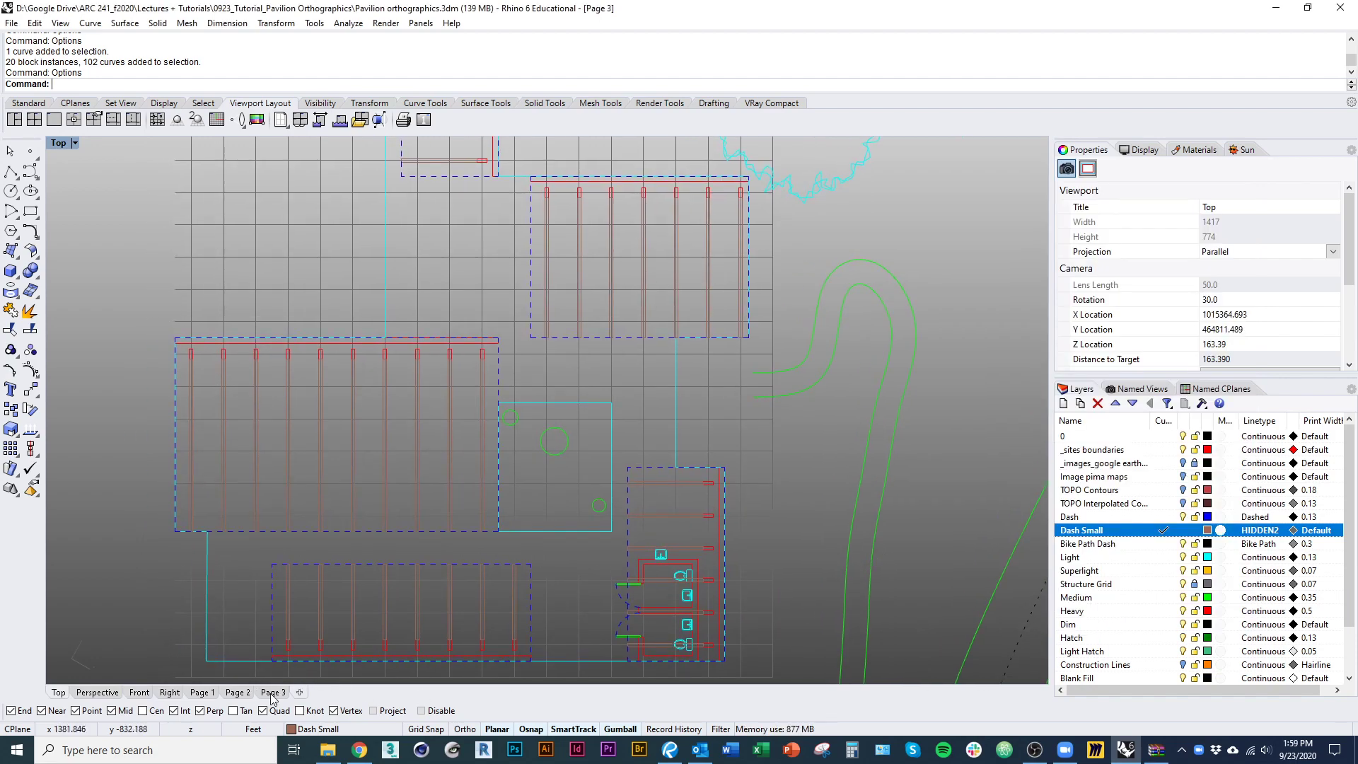
Step: Check the beam dashes on the Page 3 layout and turn off the Structure Grid layer
click(251, 695)
click(273, 693)
right_drag(412, 448, 716, 309)
right_drag(644, 362, 769, 321)
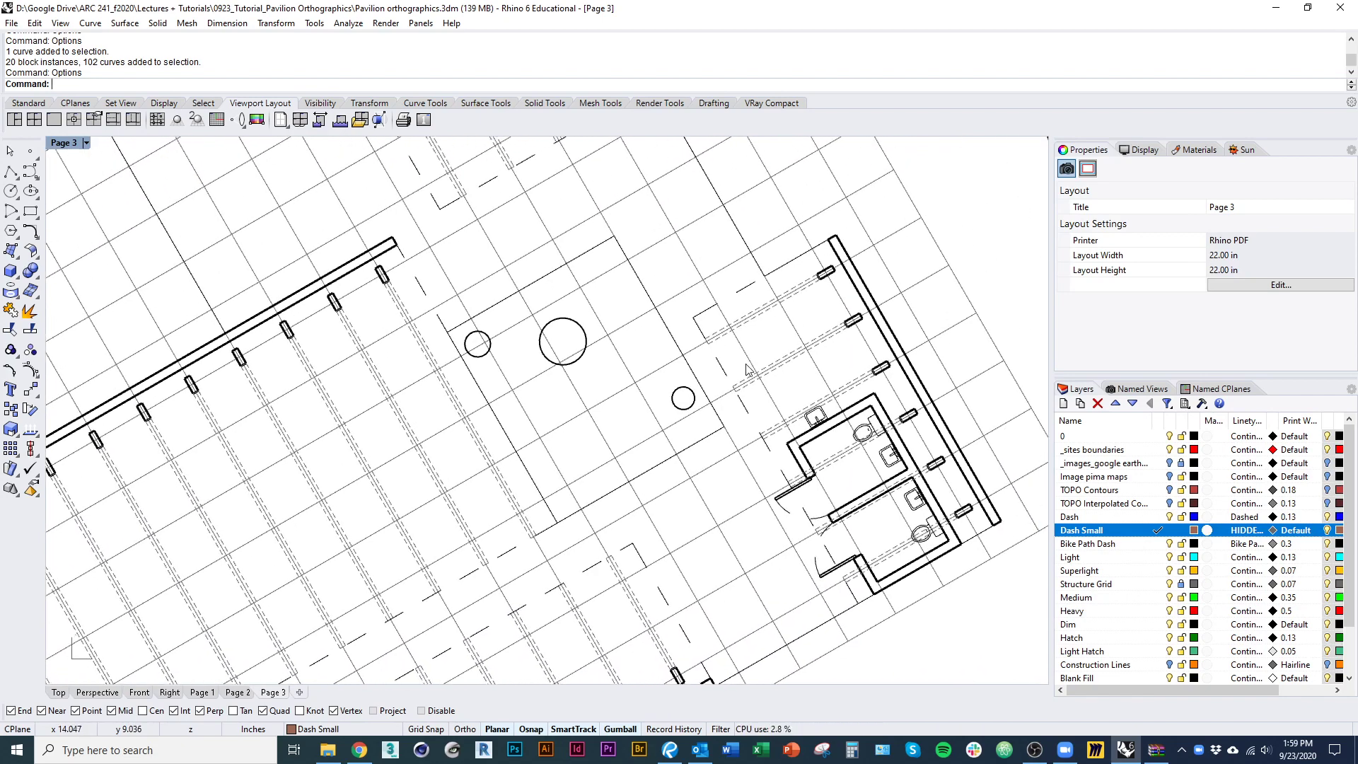
click(1165, 518)
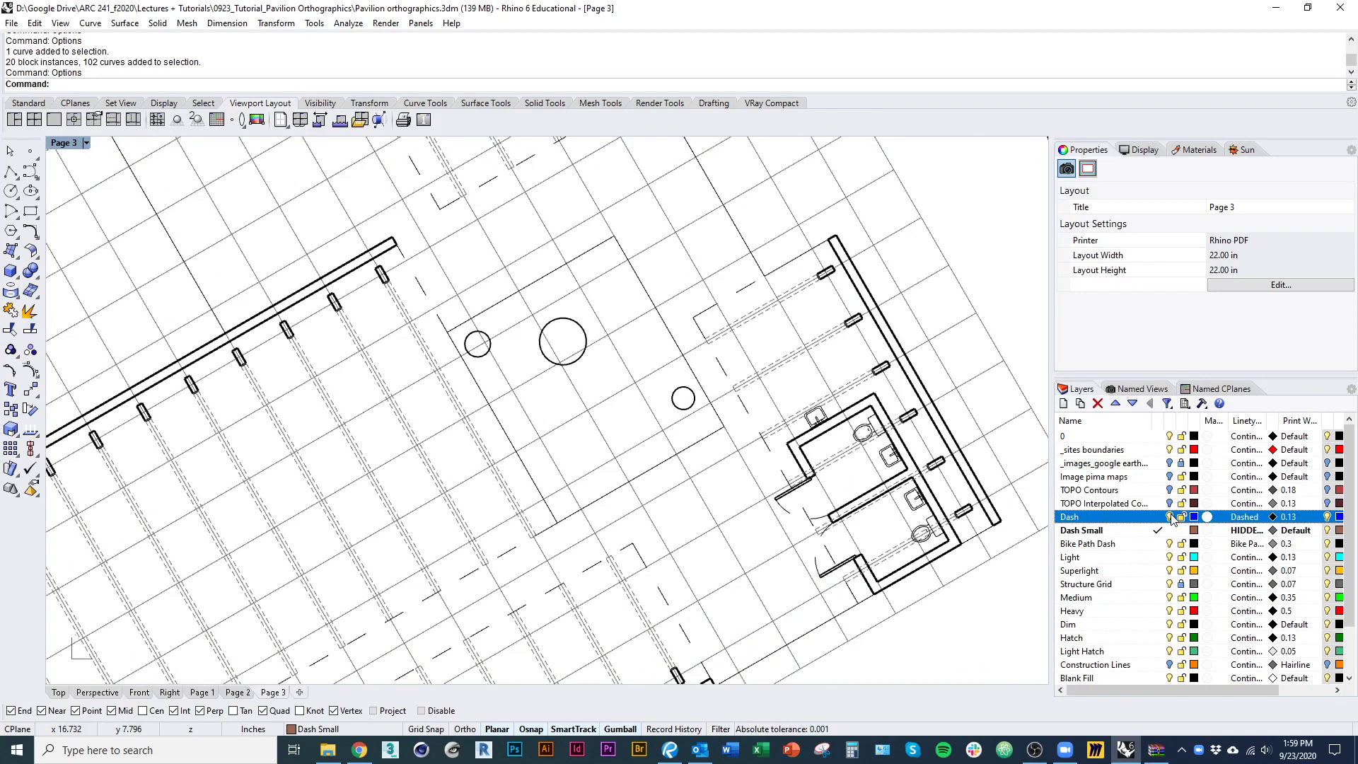
click(1169, 584)
right_drag(792, 622, 758, 580)
scroll(845, 489, down, 2)
scroll(774, 562, down, 3)
scroll(709, 564, down, 5)
scroll(691, 564, up, 5)
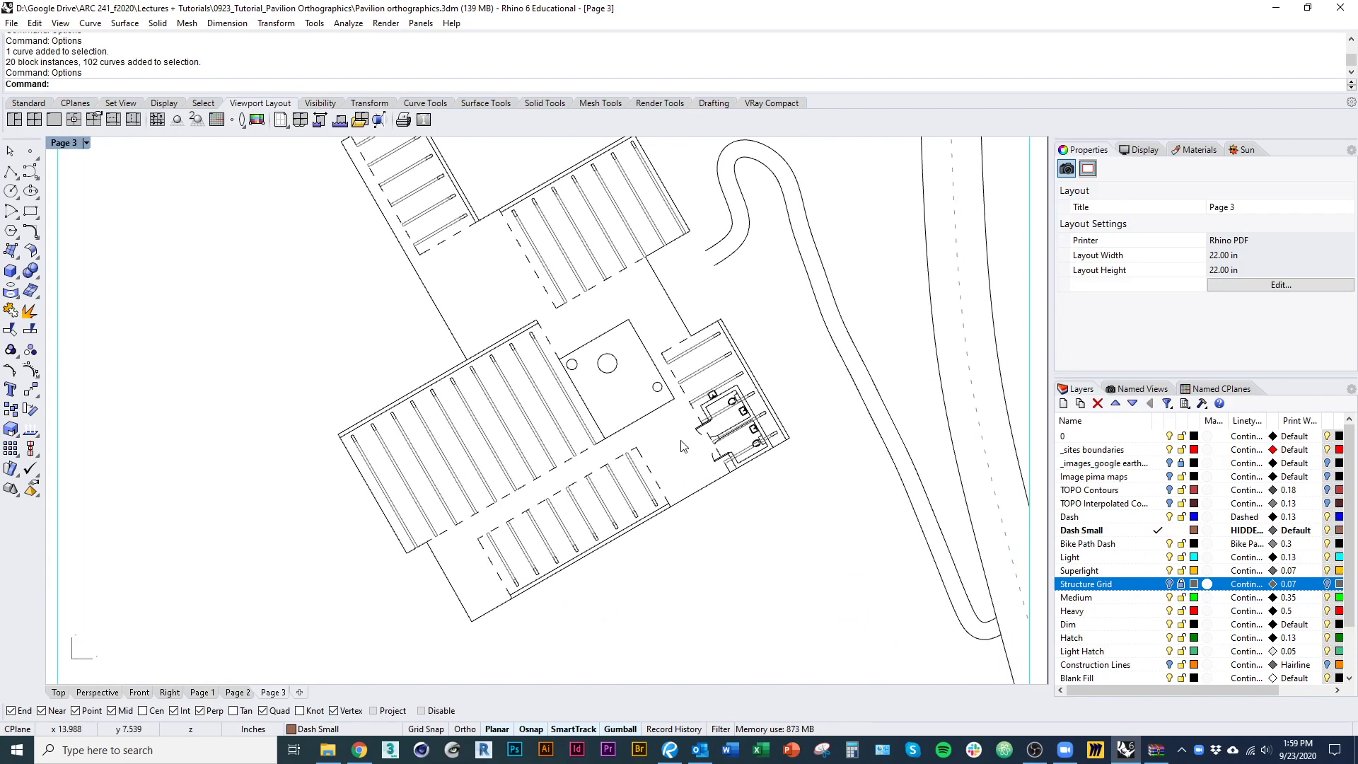
Step: Zoom the Page 3 layout with the 1To1 option to view the plan linework at print size
text(z)
key(Return)
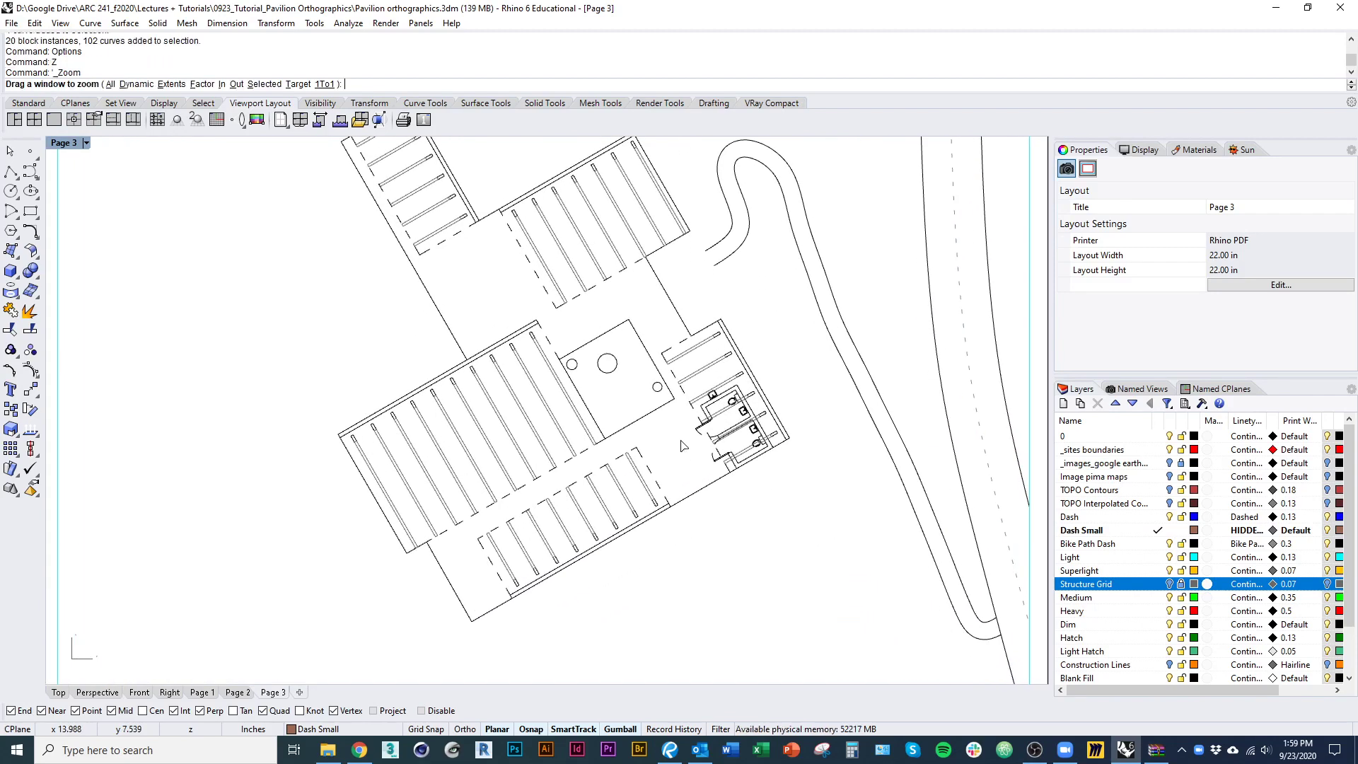
key(BackSpace)
text(1)
key(Return)
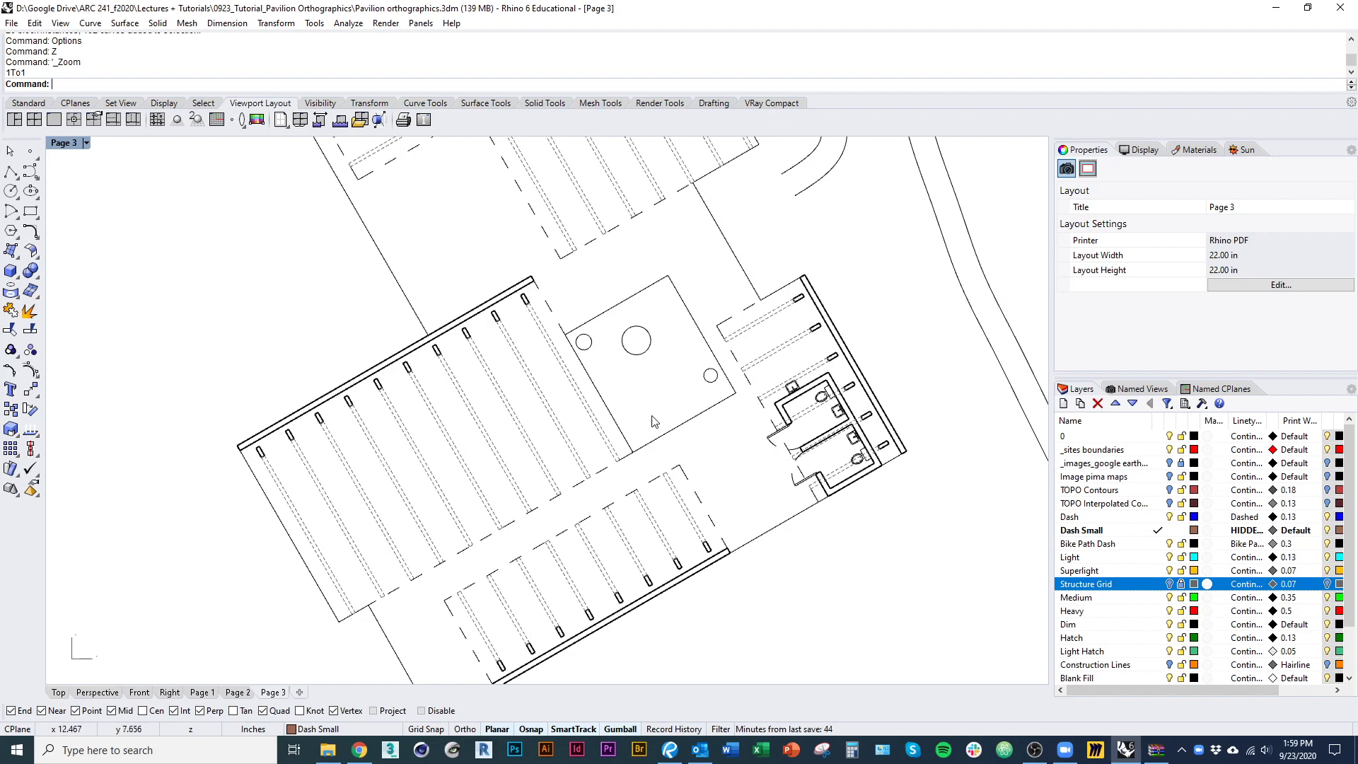
Step: Move the three circles in the pavilion's square courtyard to the Light layer in the Top view
click(58, 693)
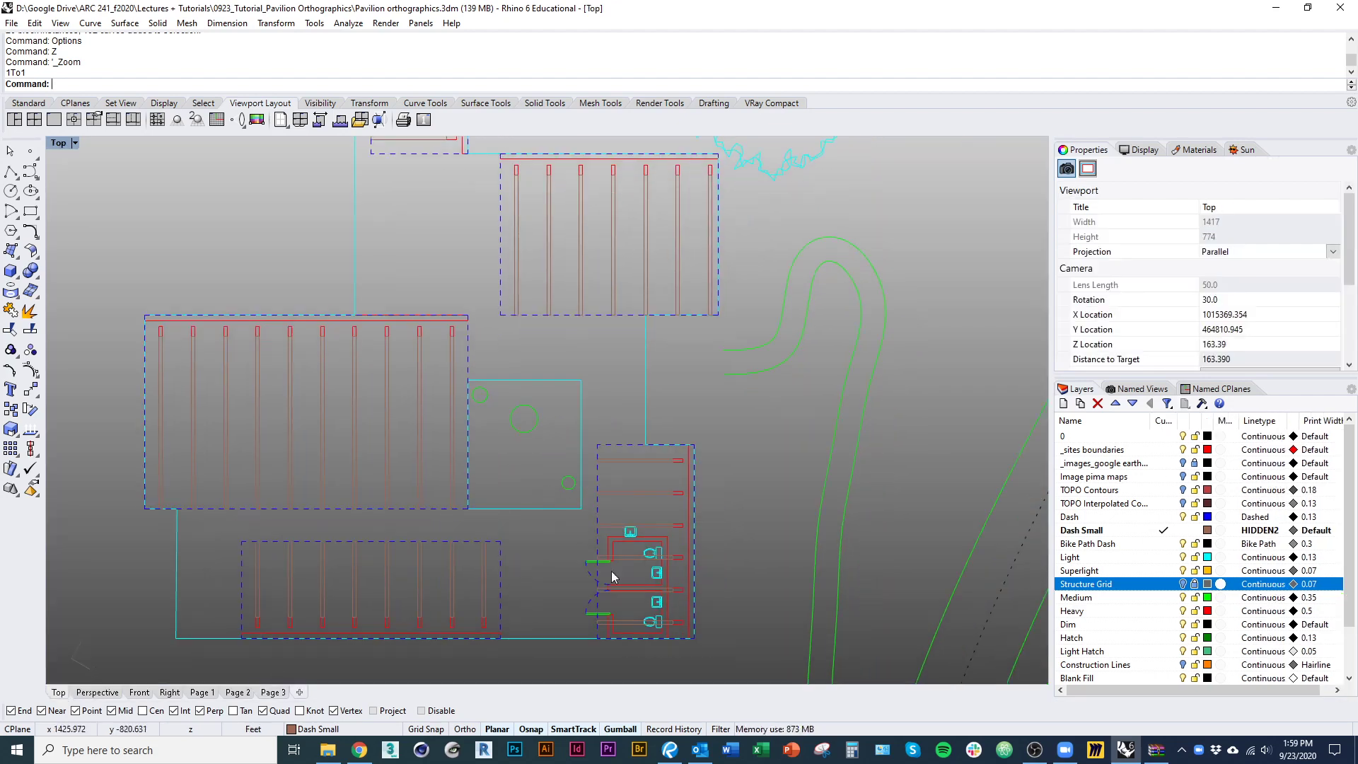
scroll(597, 529, up, 3)
click(598, 505)
drag(401, 275, 346, 249)
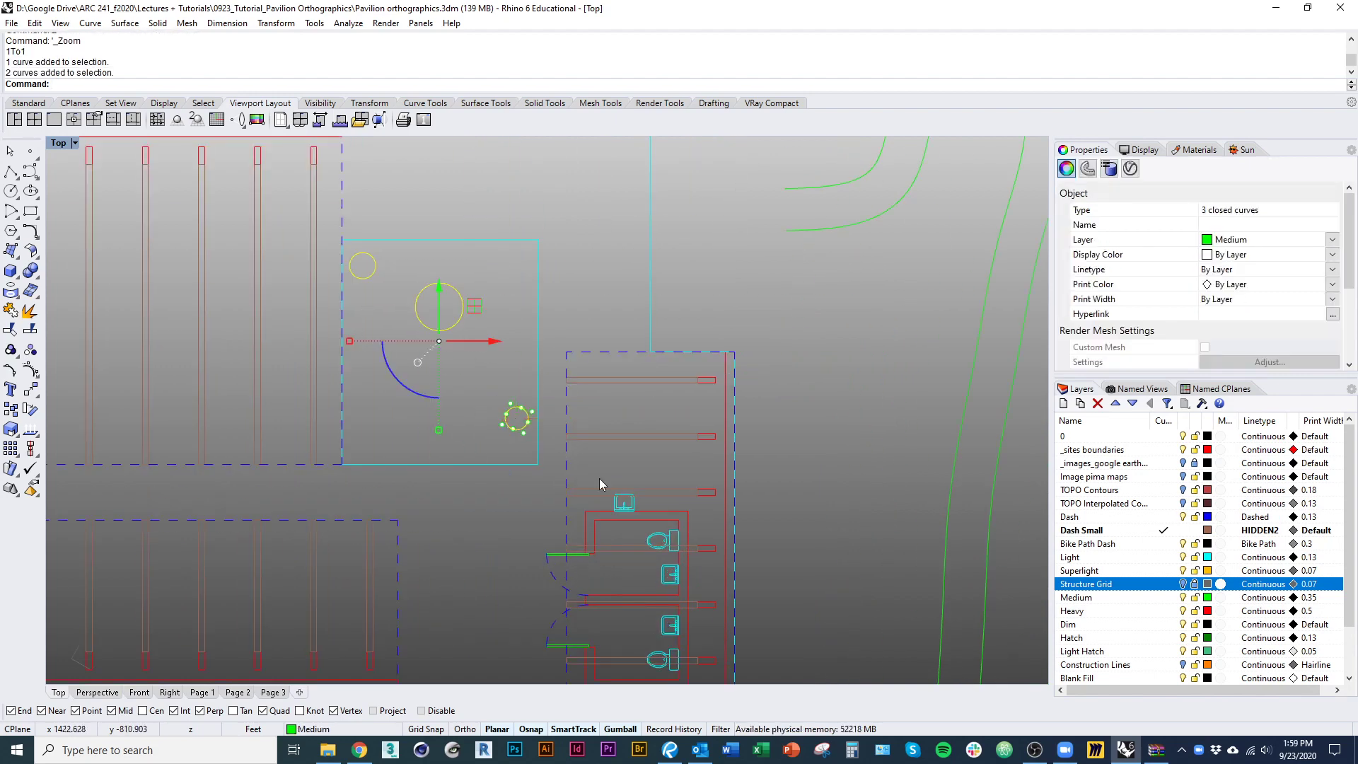
right_click(1096, 557)
click(1160, 496)
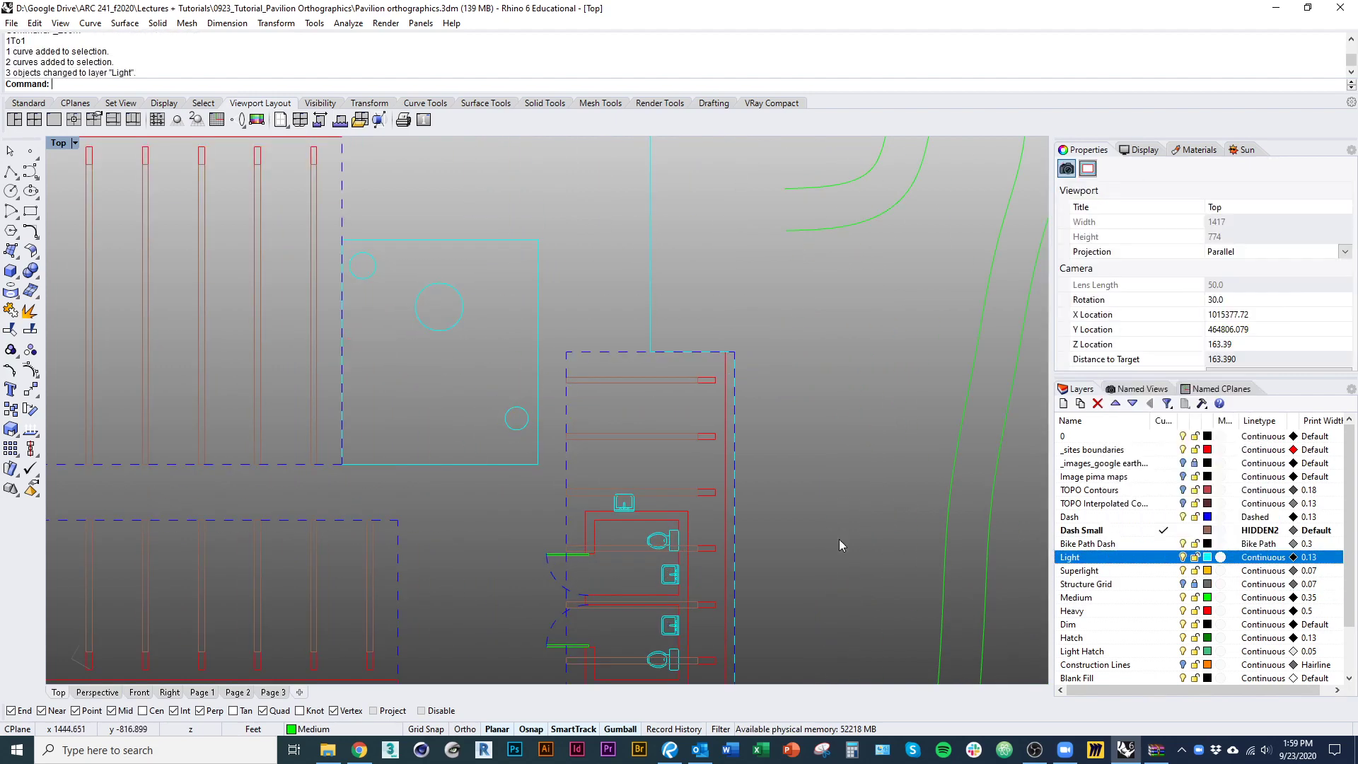
Step: Examine the plan linework in the Top view, from the restrooms to the uppermost beam bay and the whole pavilion
right_drag(681, 535, 643, 482)
scroll(591, 460, up, 3)
right_drag(657, 330, 672, 503)
right_drag(661, 422, 711, 615)
scroll(733, 542, down, 4)
scroll(655, 551, down, 5)
right_drag(656, 570, 620, 524)
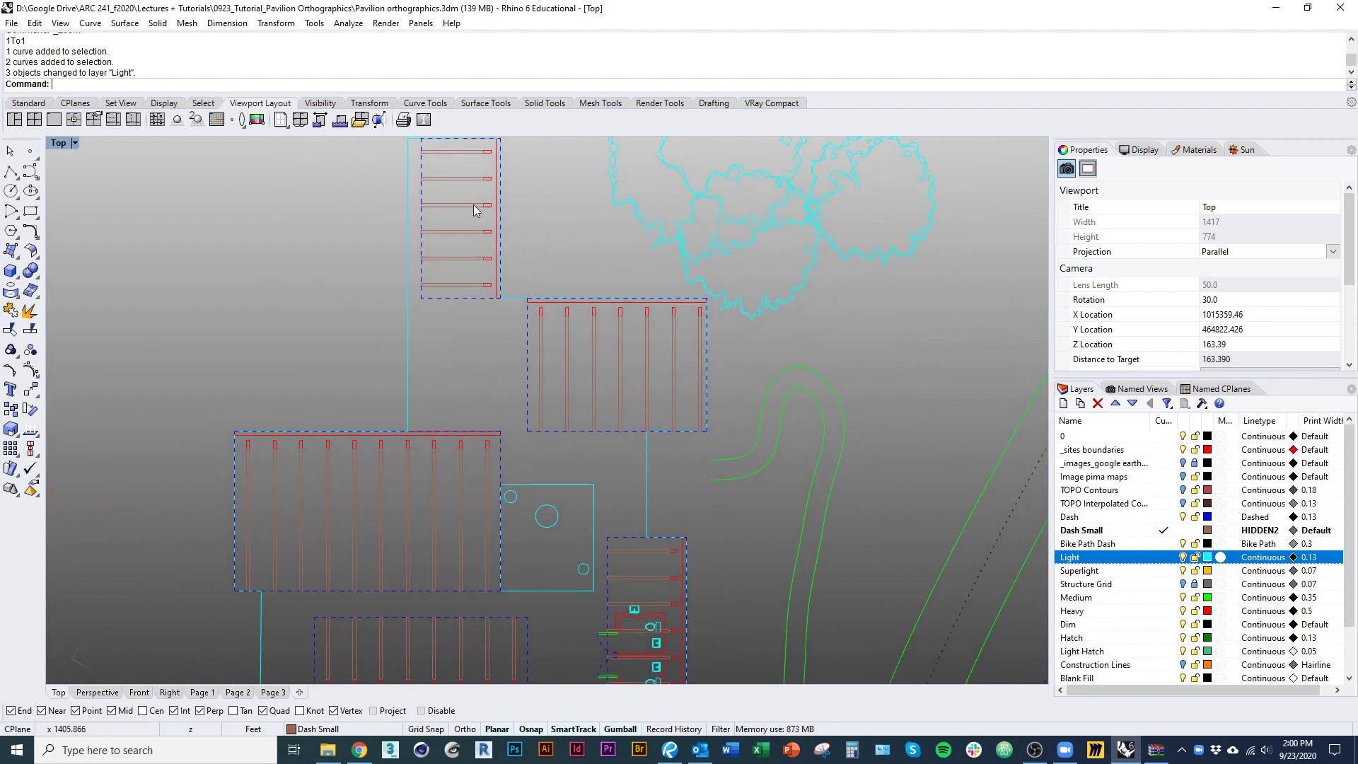
right_drag(467, 272, 480, 414)
scroll(521, 466, down, 4)
right_drag(561, 591, 523, 450)
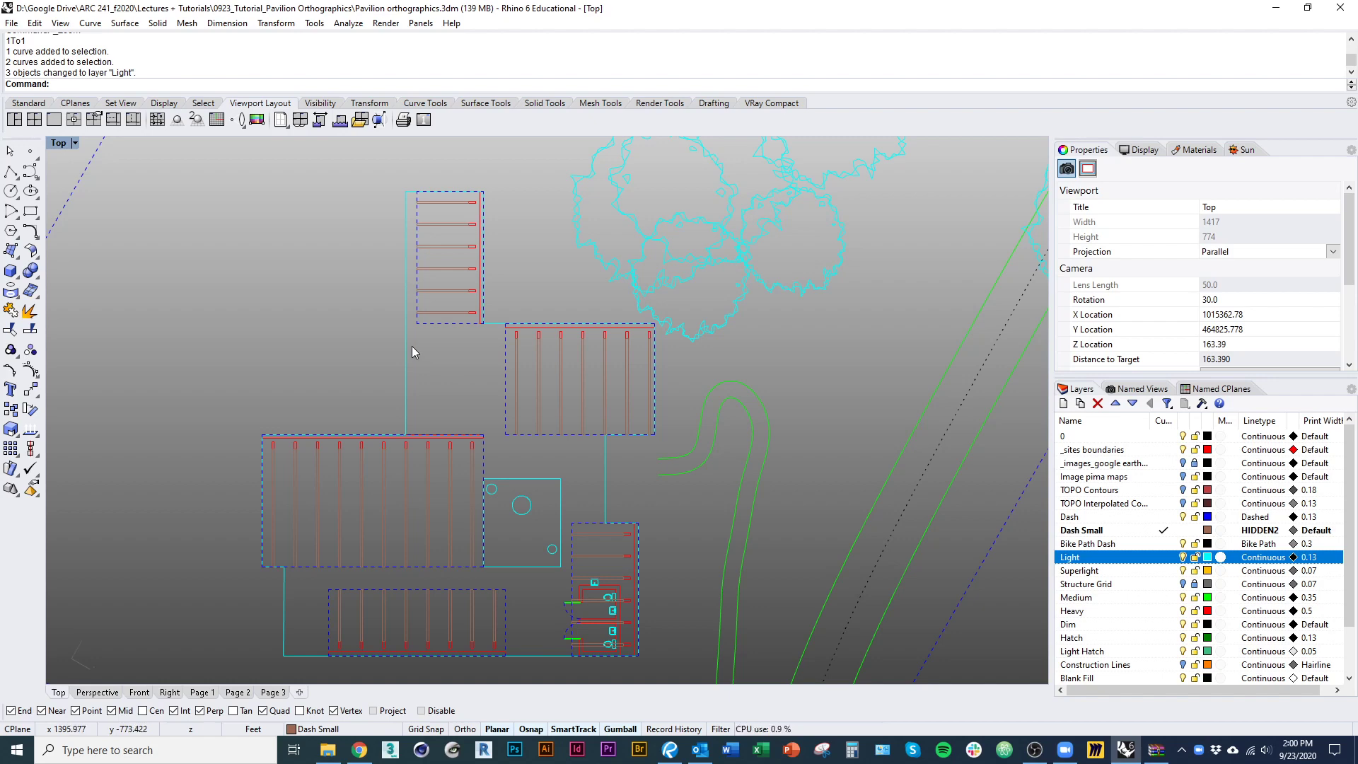
Step: Look through the layout pages and examine the beams, walls and restrooms of the pavilion plan on Page 3
click(236, 692)
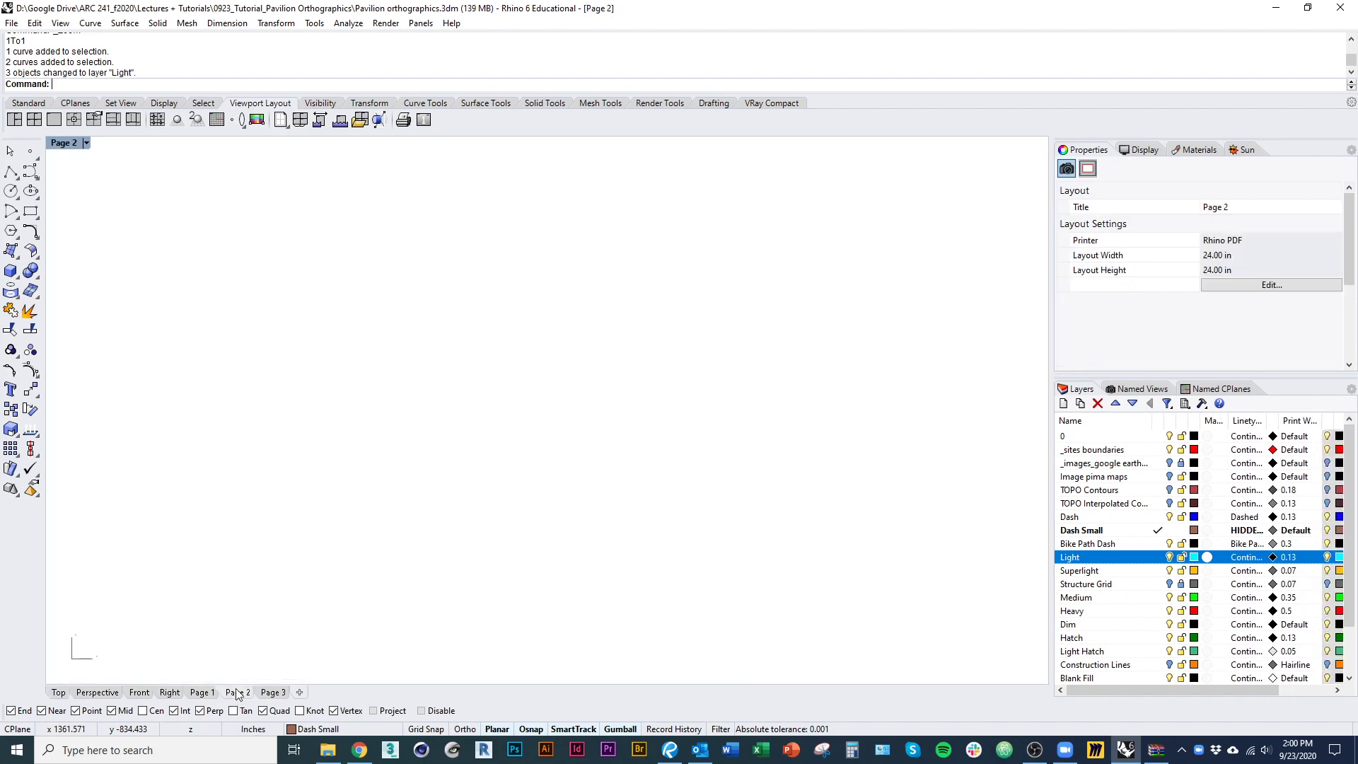
click(202, 693)
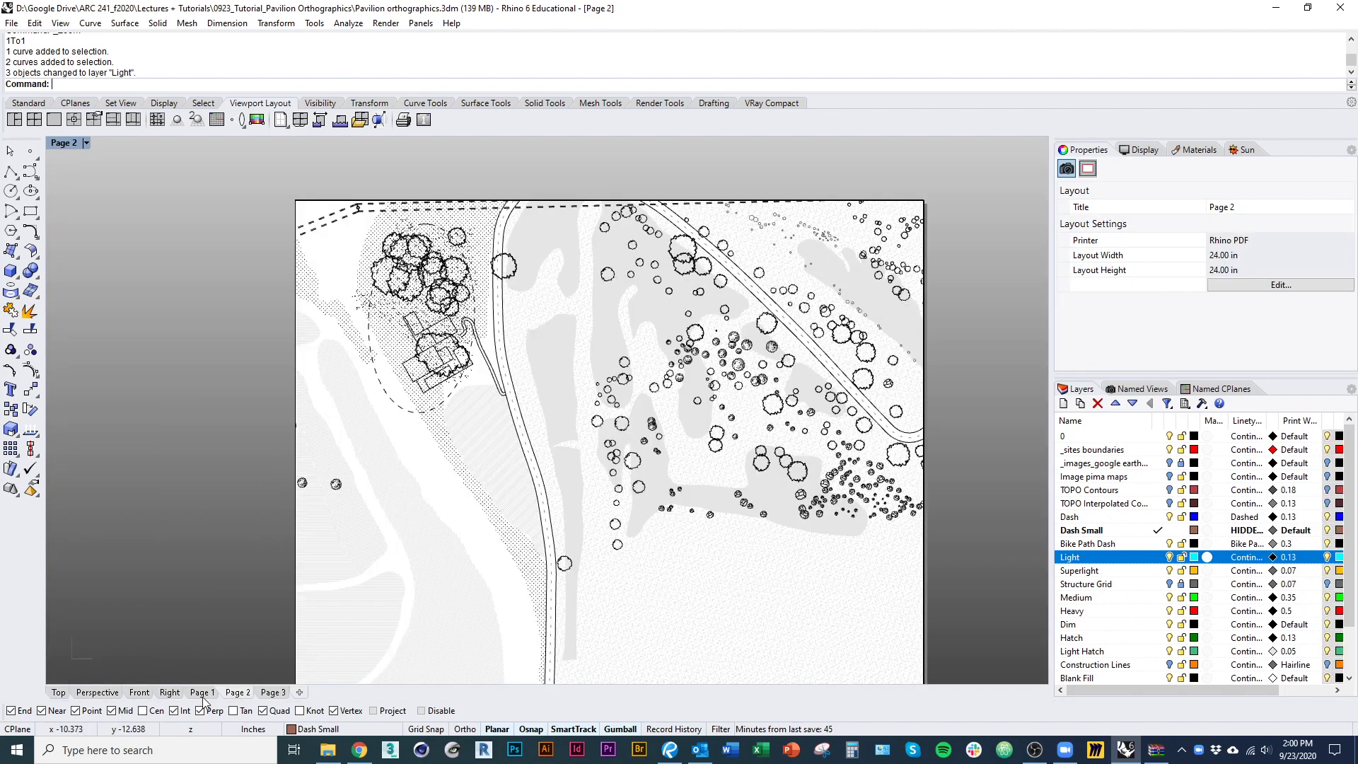
click(273, 692)
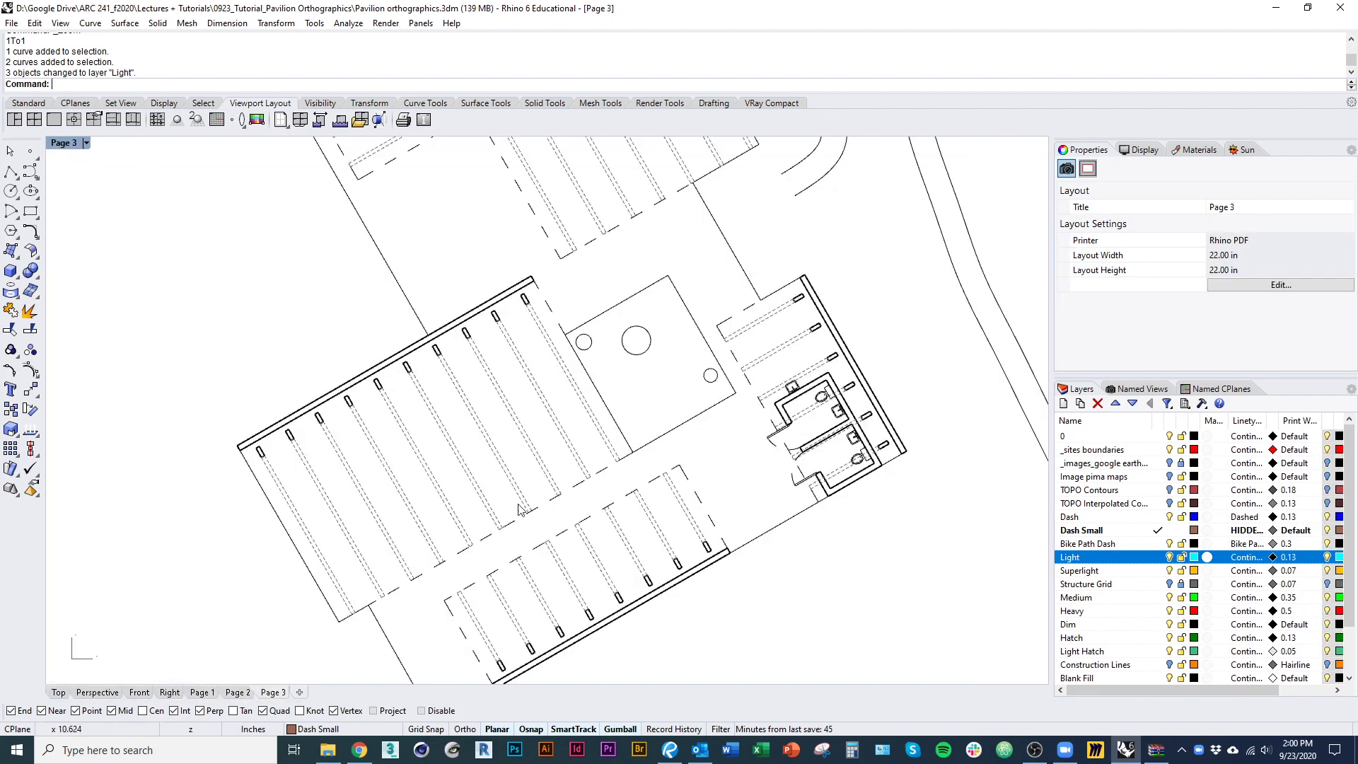
scroll(432, 230, down, 3)
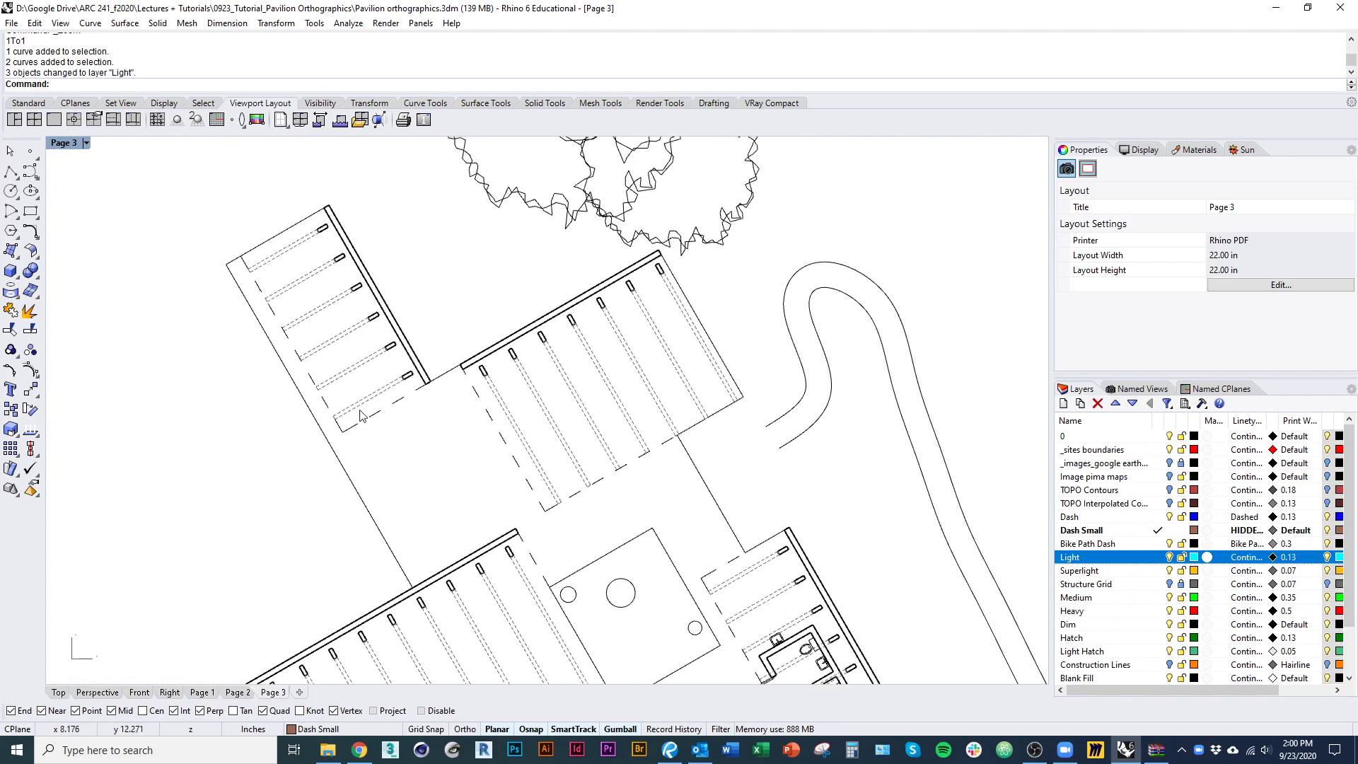
scroll(431, 469, up, 3)
right_drag(566, 428, 515, 406)
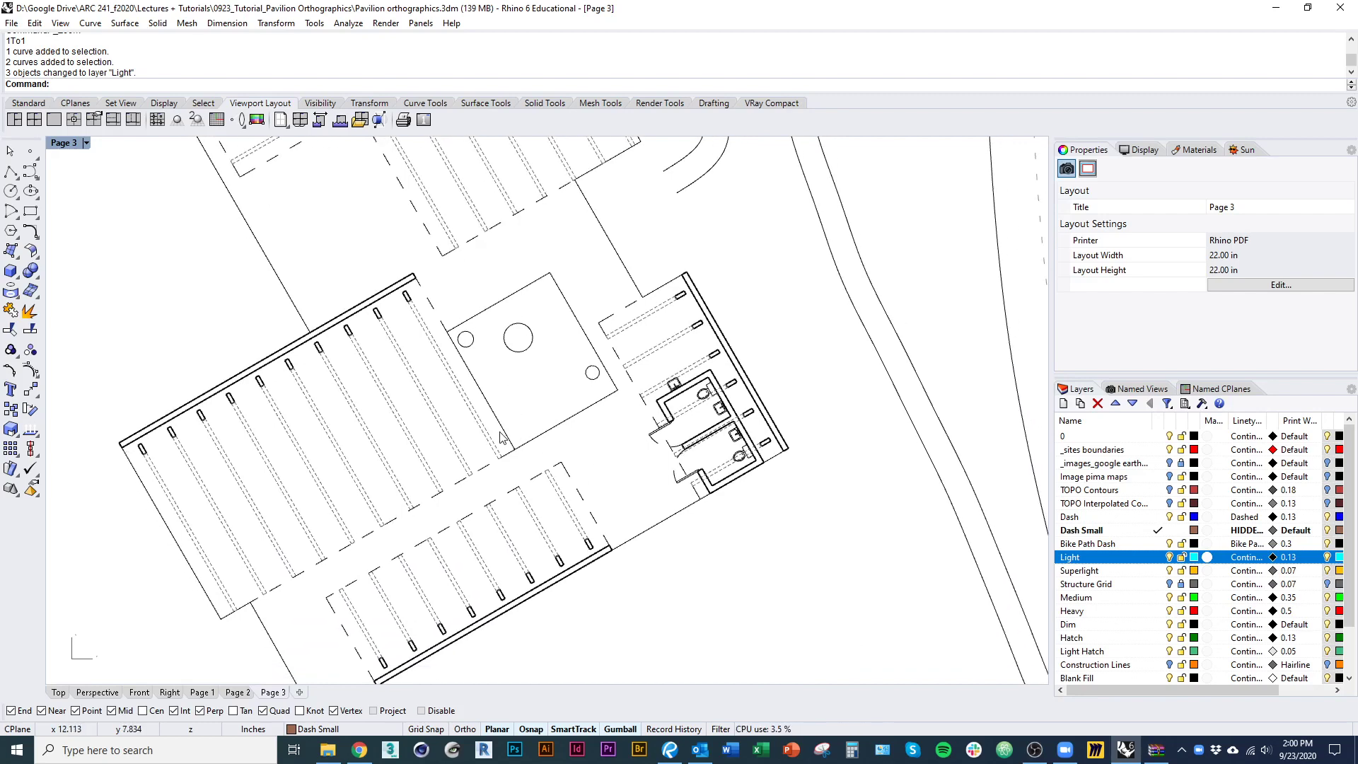
right_drag(501, 516, 527, 469)
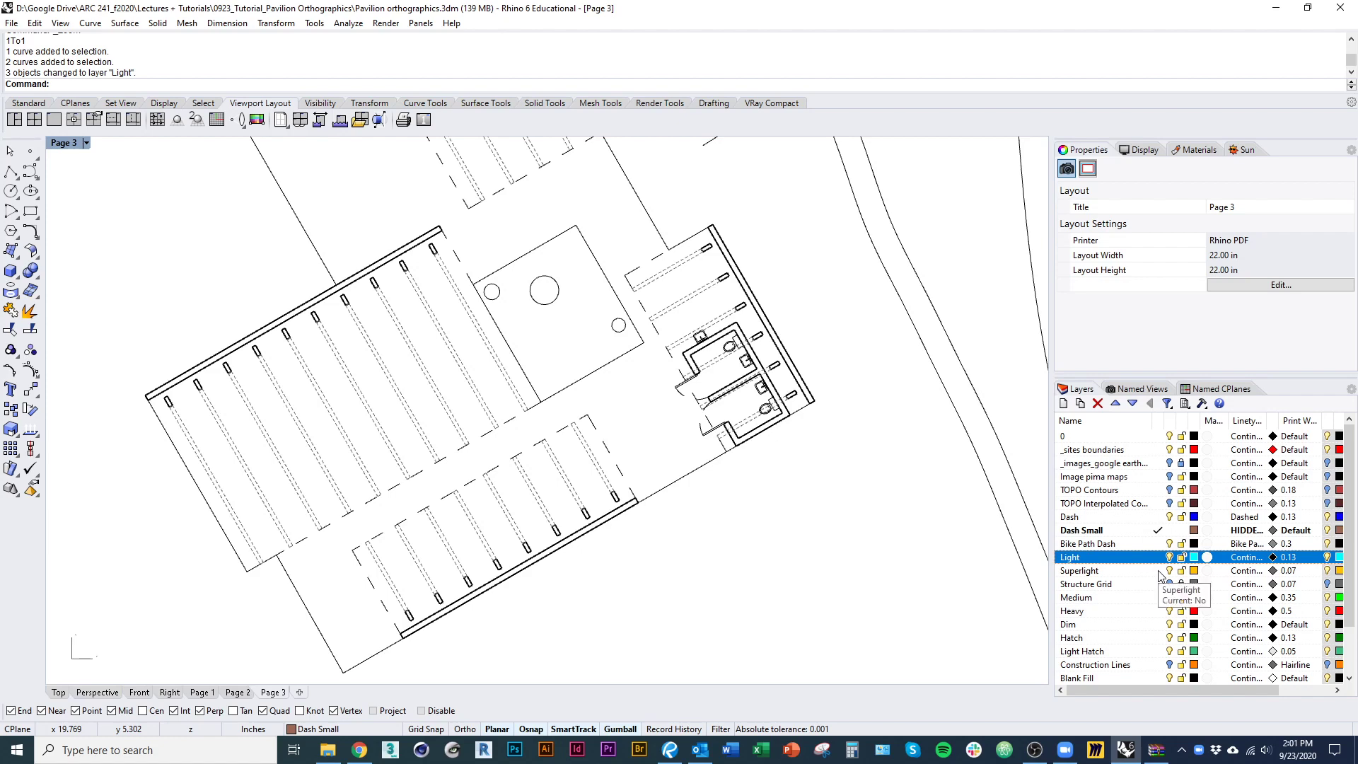
right_drag(813, 517, 799, 531)
right_drag(615, 429, 624, 494)
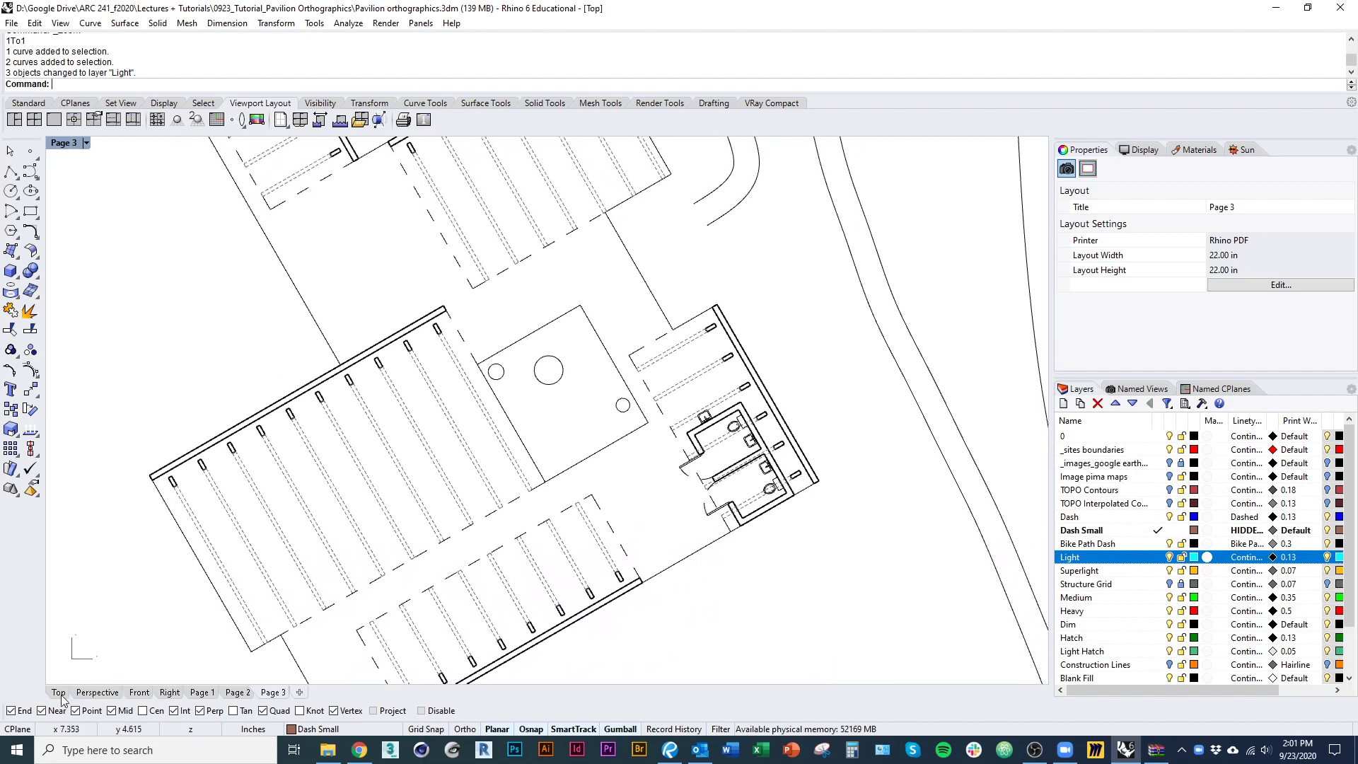
Step: Draw a rectangle on the Outlines layer across the middle walkway and adjoining beam bay of the pavilion in the Top view
click(59, 692)
scroll(622, 491, up, 5)
right_drag(605, 491, 612, 549)
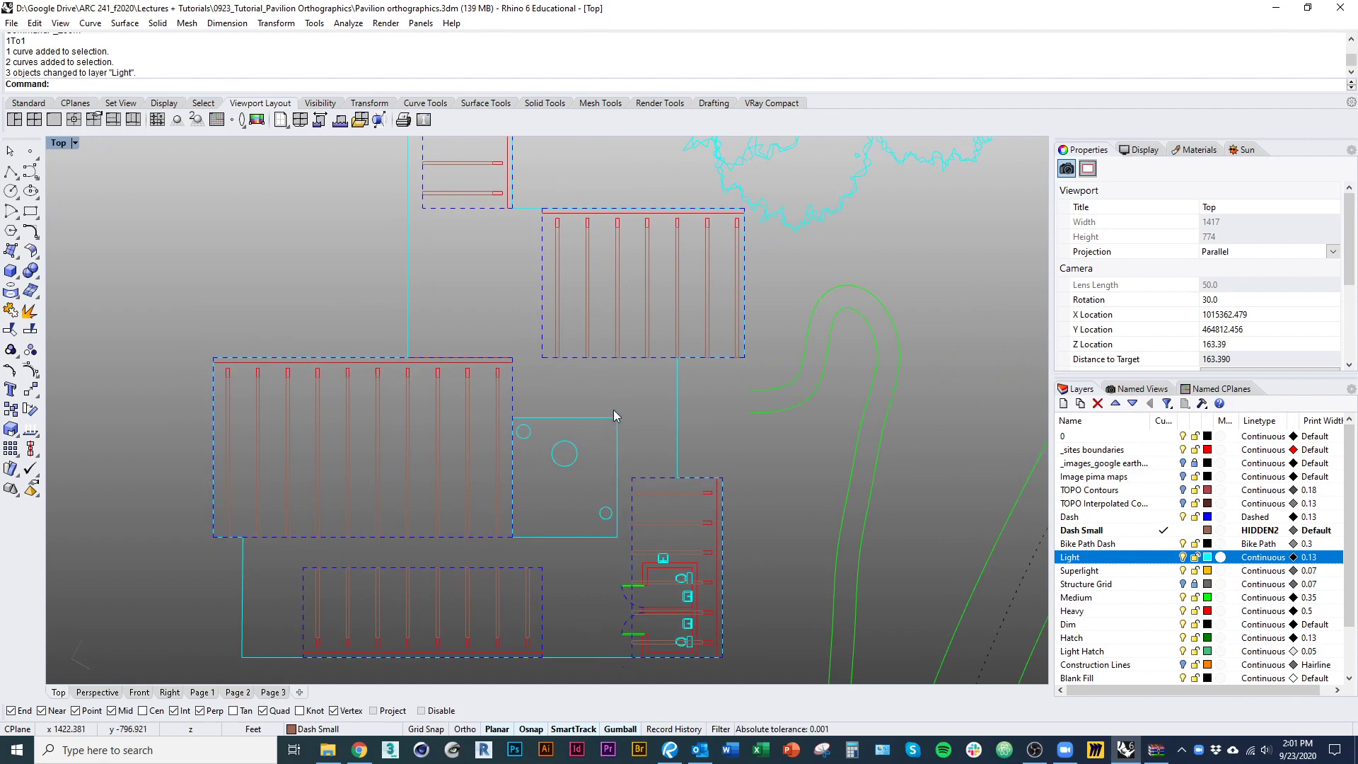
right_drag(617, 410, 630, 507)
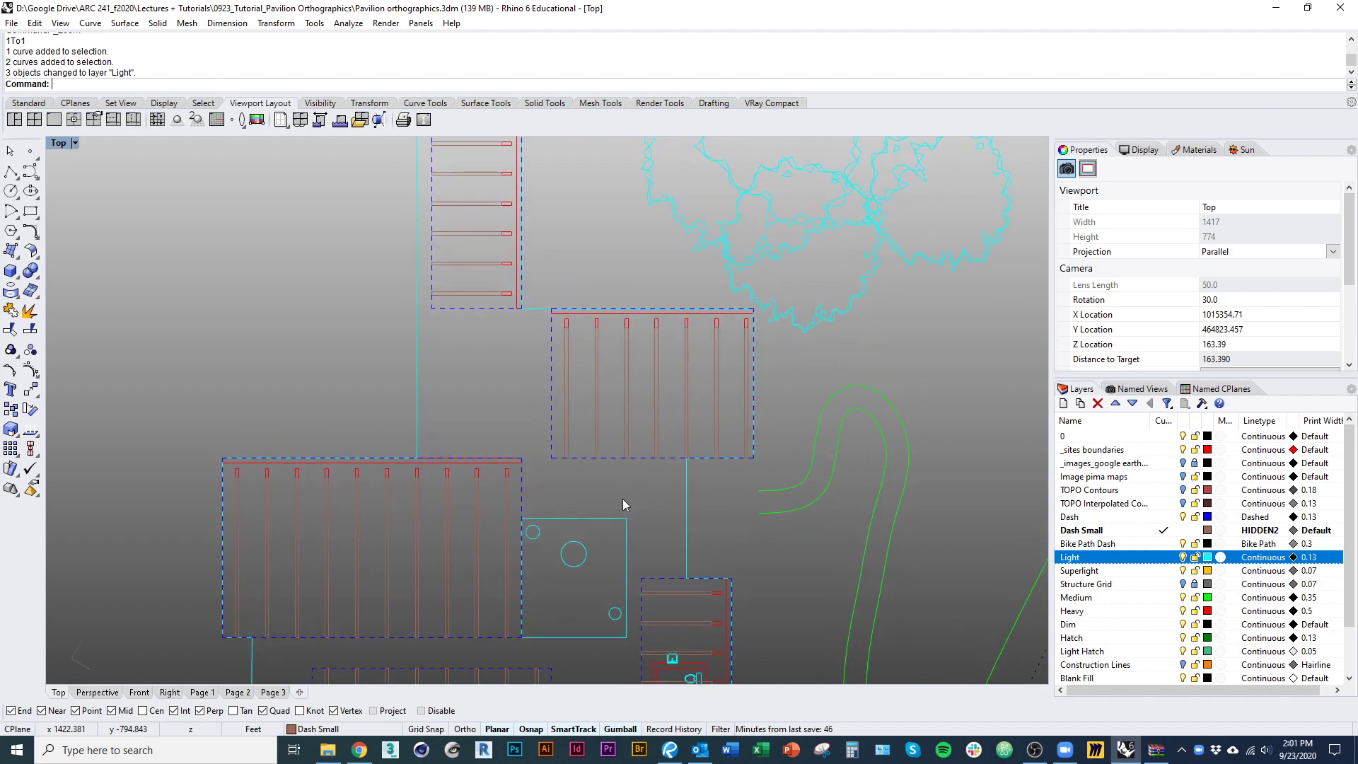
text(rectangle)
key(Return)
click(417, 458)
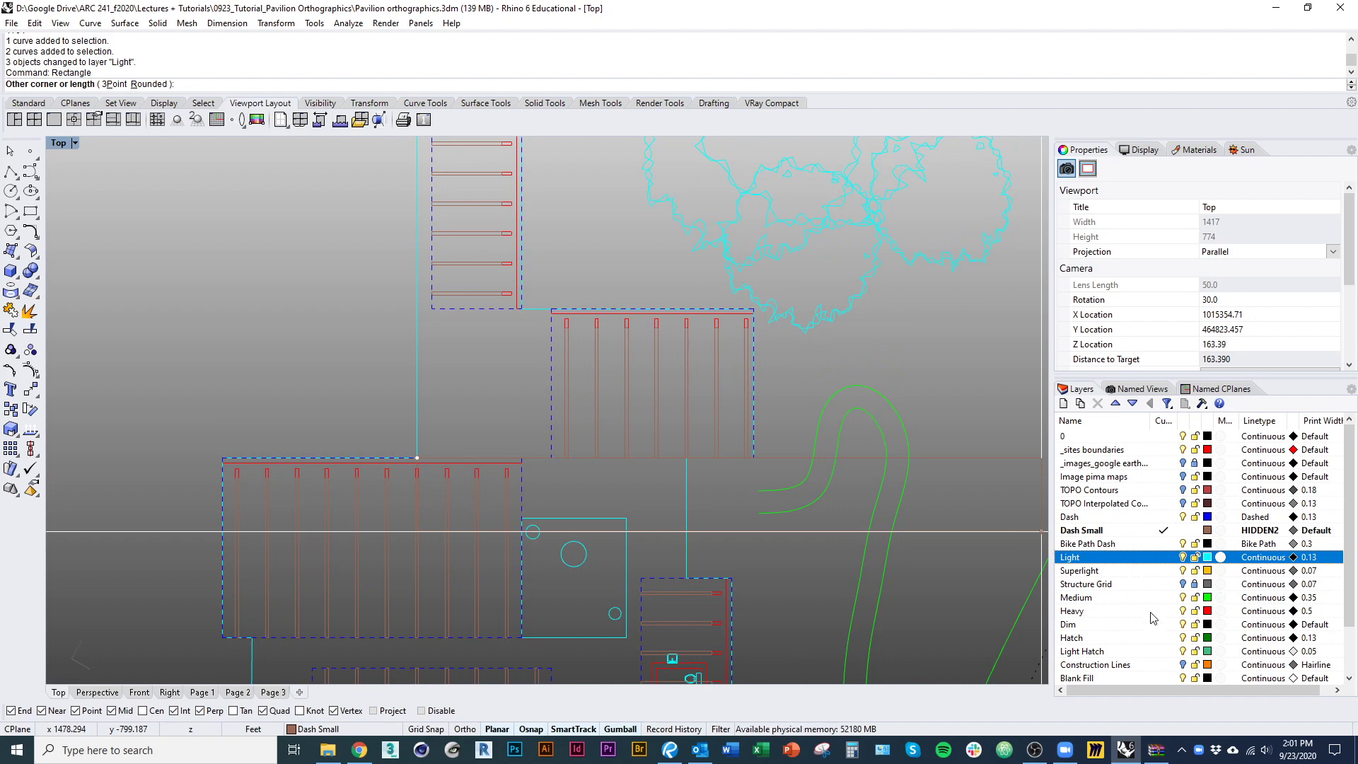
scroll(1162, 644, down, 2)
click(1163, 637)
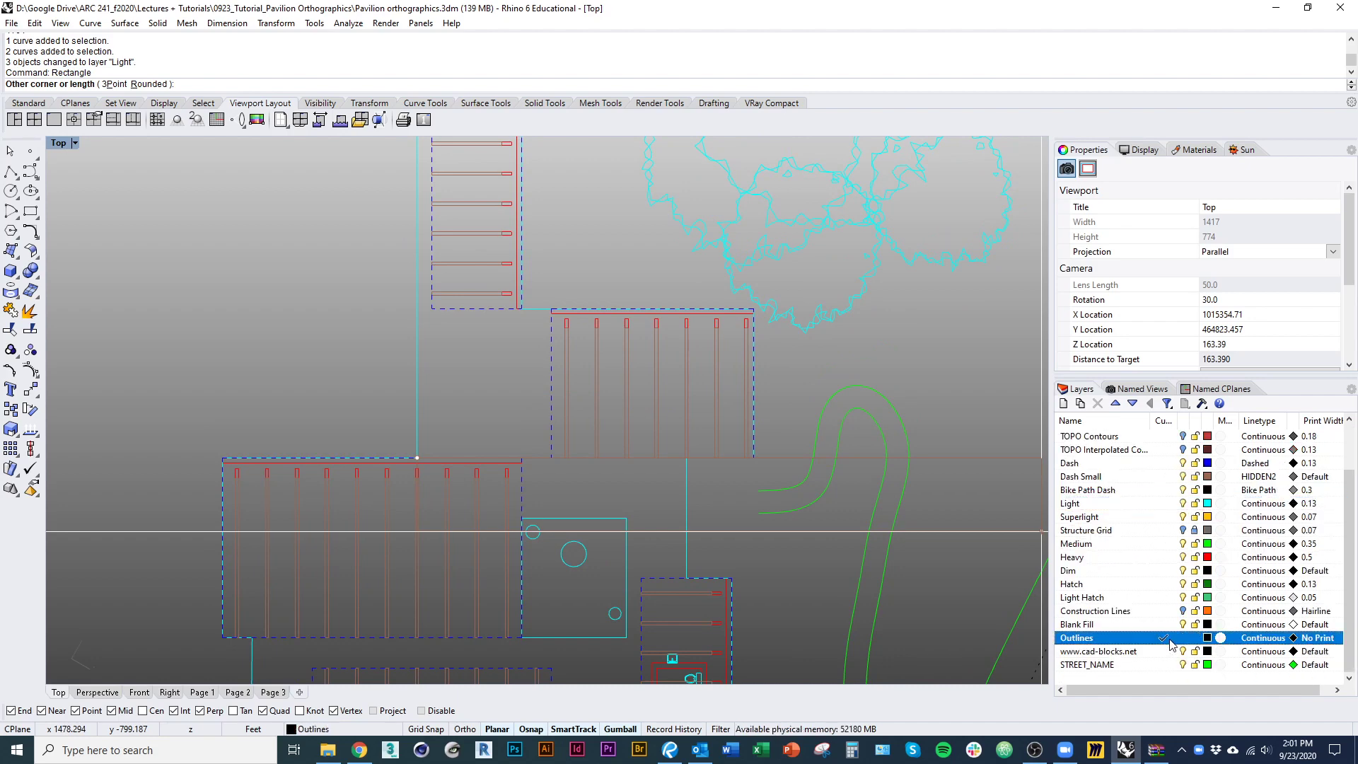
click(754, 309)
Step: Draw a rectangle on the Outlines layer around the uppermost beam bay, snapping to its opposite corners in the Top view
right_drag(577, 393, 609, 481)
right_click(566, 414)
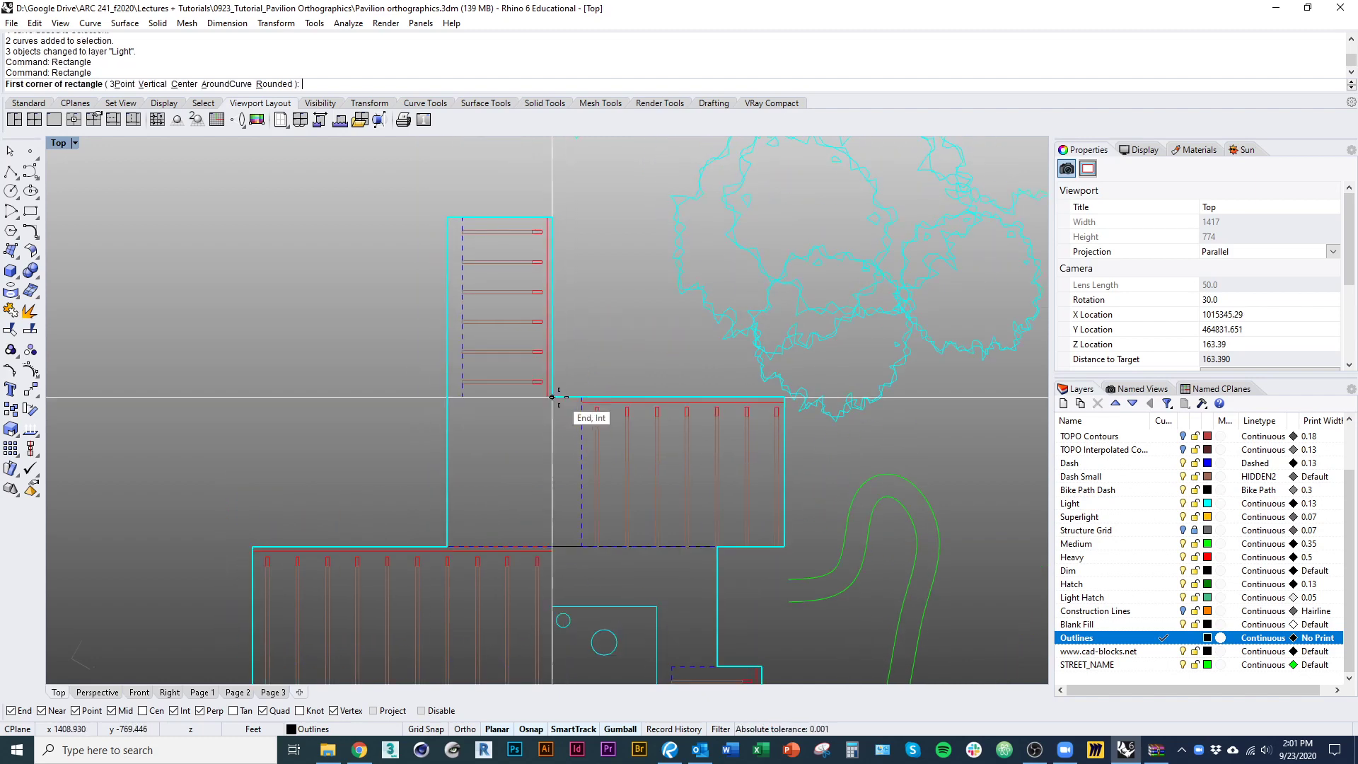
click(552, 397)
click(446, 217)
right_drag(491, 382, 483, 360)
Step: Make Hatch the current layer and hatch the uppermost bay's rectangle with the Hatch1 pattern
click(444, 351)
click(488, 381)
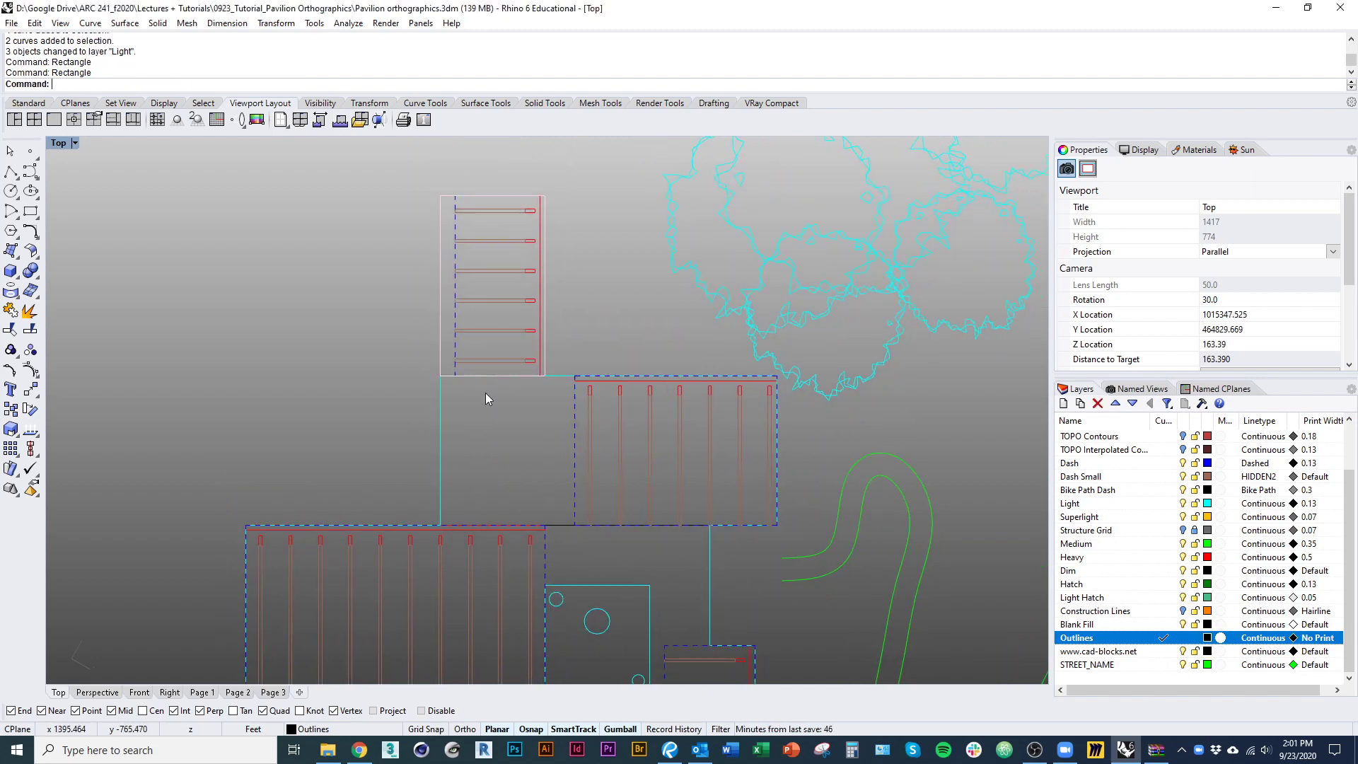
click(1163, 584)
right_drag(637, 442, 625, 488)
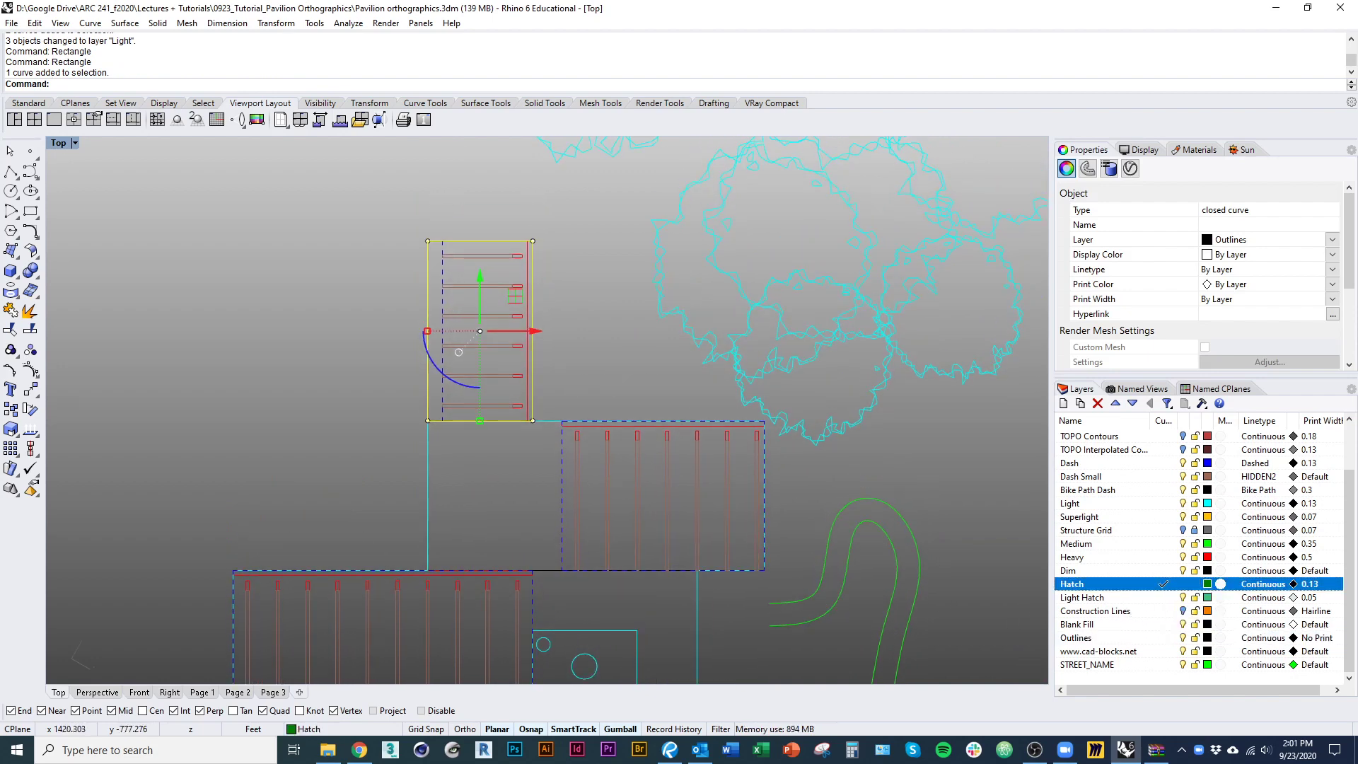
text(atch)
key(Return)
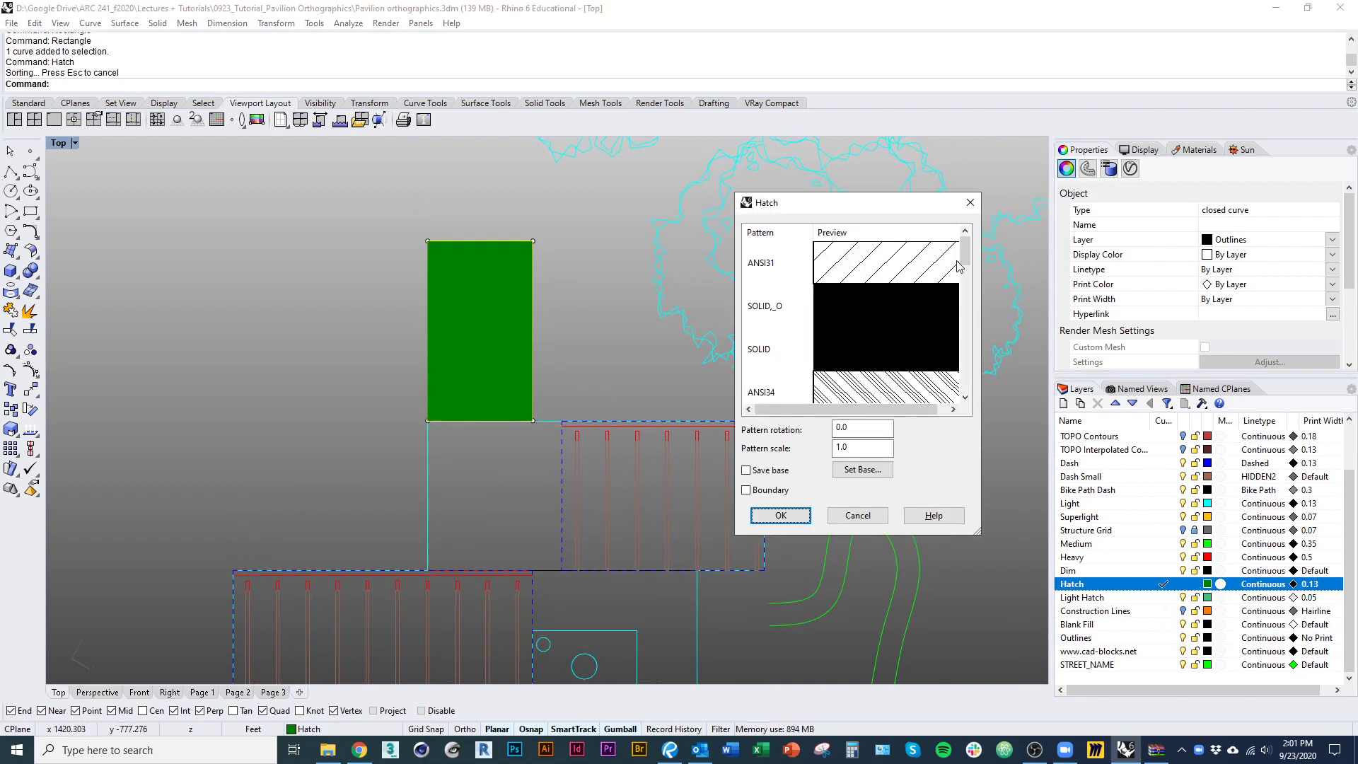
mouse_move(960, 263)
mouse_down()
mouse_move(985, 365)
mouse_move(983, 353)
mouse_up()
click(889, 273)
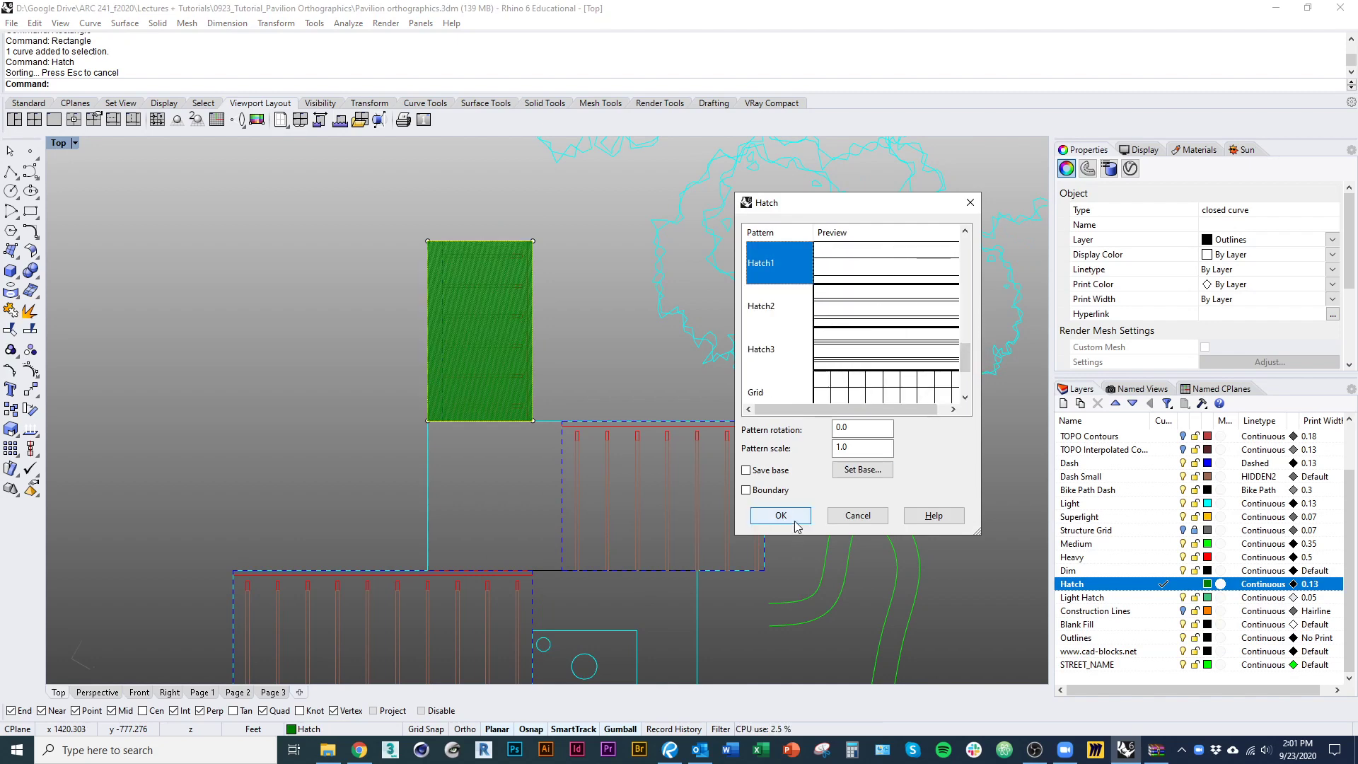
Step: Set the hatch's pattern rotation to 30 and pattern scale to 6, and apply it to the uppermost bay
scroll(476, 249, up, 10)
mouse_move(476, 248)
right_down()
mouse_move(550, 345)
mouse_move(535, 357)
right_up()
drag(860, 430, 712, 427)
text(30)
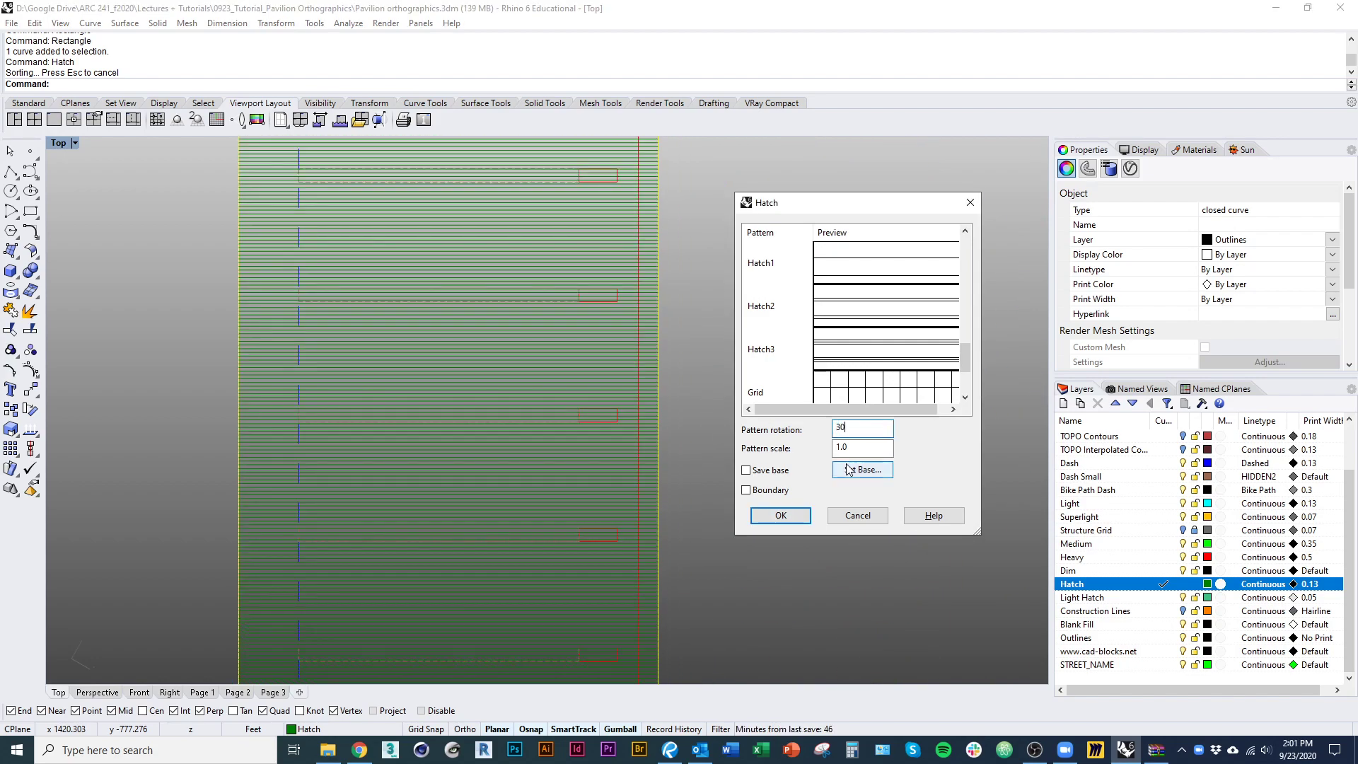
scroll(625, 447, down, 2)
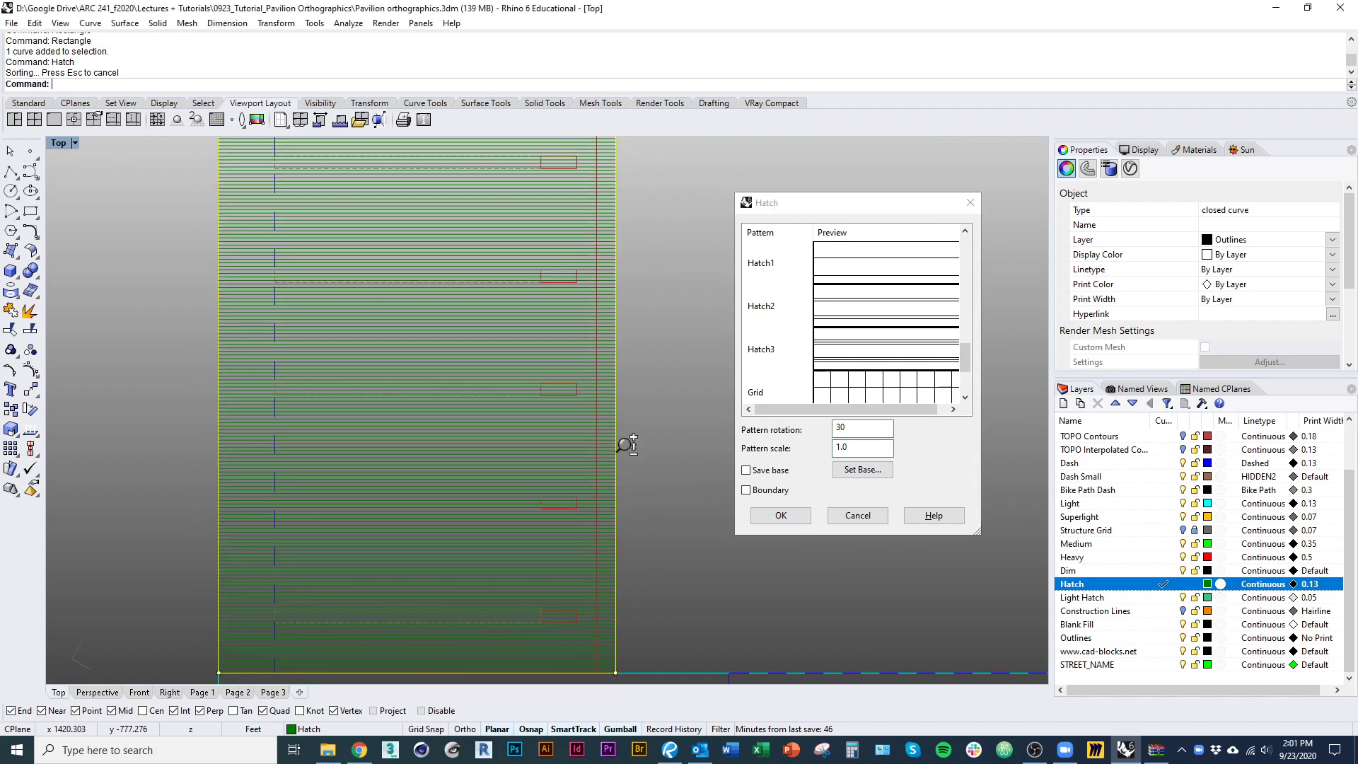
scroll(626, 447, down, 1)
mouse_move(621, 453)
right_down()
mouse_move(560, 461)
mouse_move(557, 475)
right_up()
scroll(559, 461, down, 2)
click(844, 449)
drag(844, 447, 778, 452)
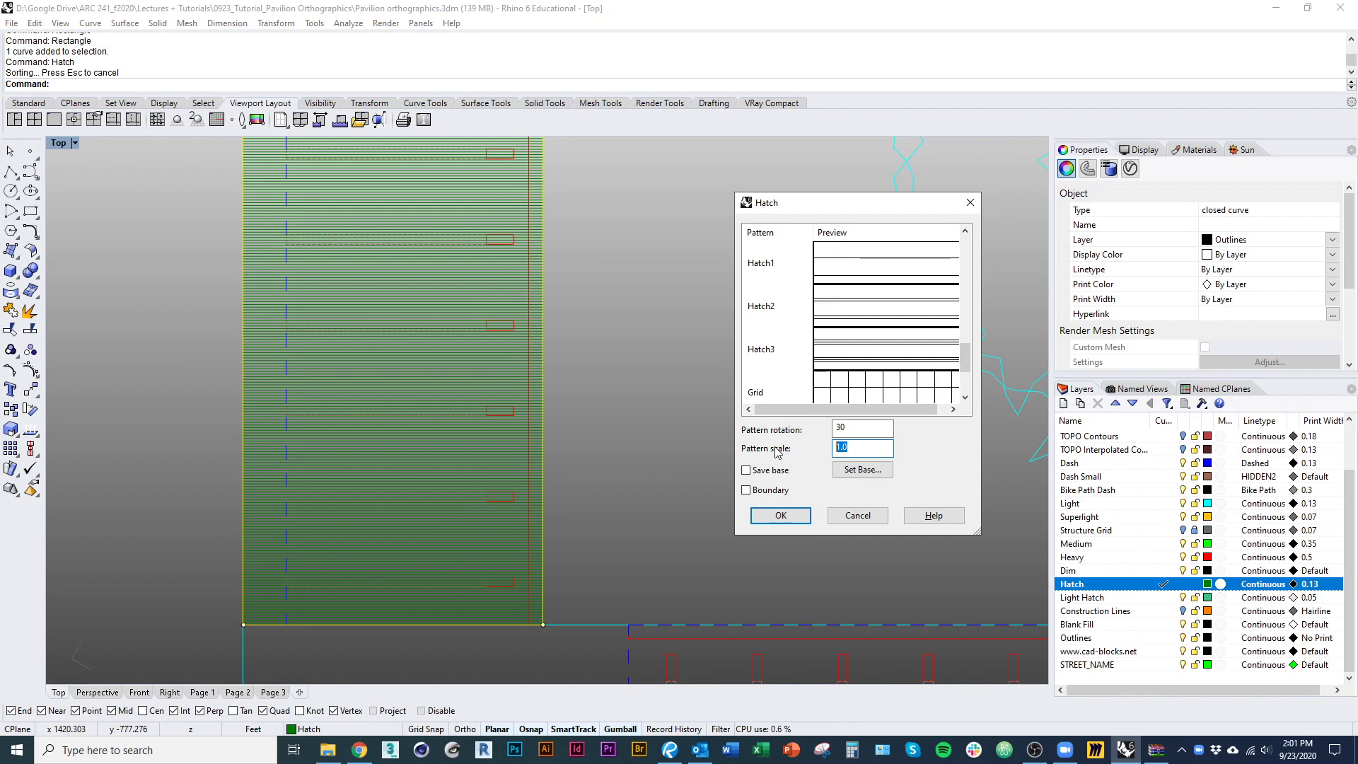
text(6)
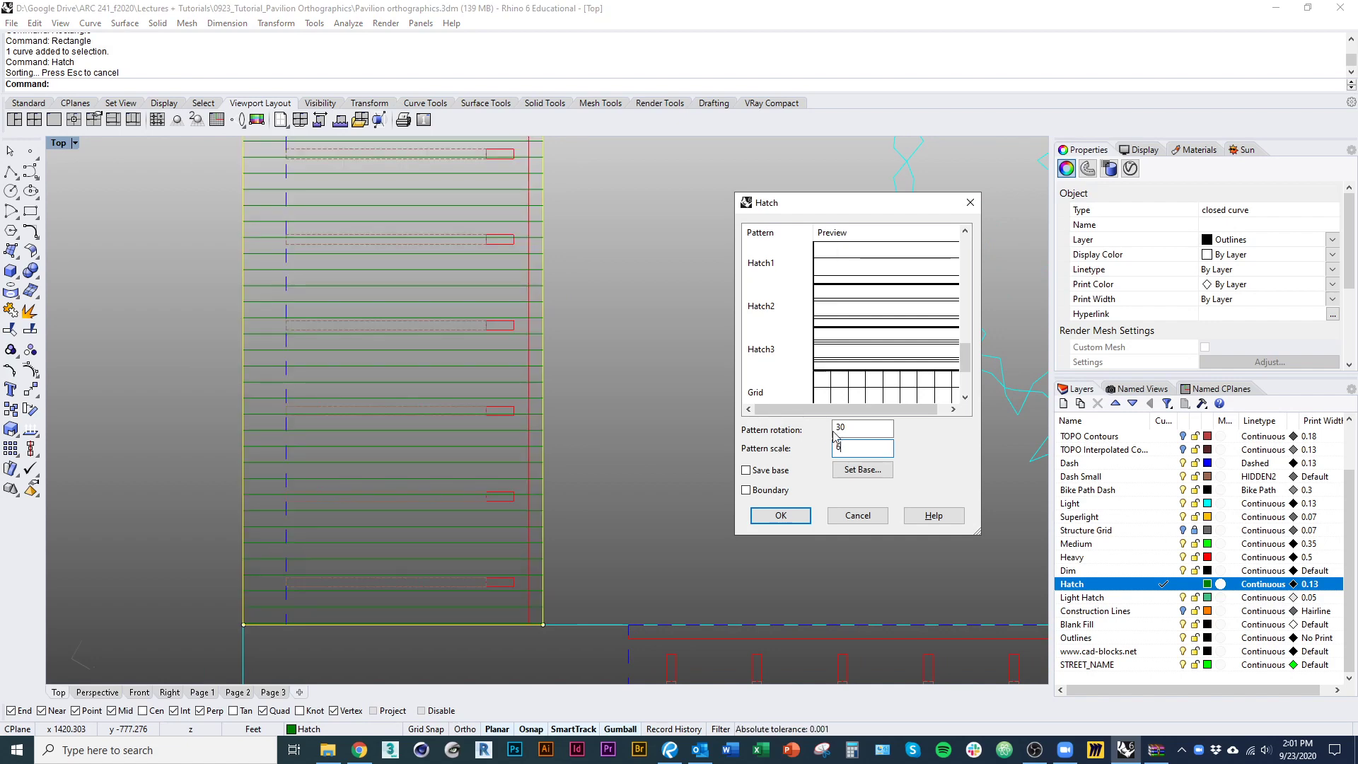
click(778, 516)
Step: Measure the spacing between two neighbouring hatch lines in the uppermost beam bay
scroll(697, 485, up, 5)
text(distance)
key(Return)
scroll(529, 429, up, 1)
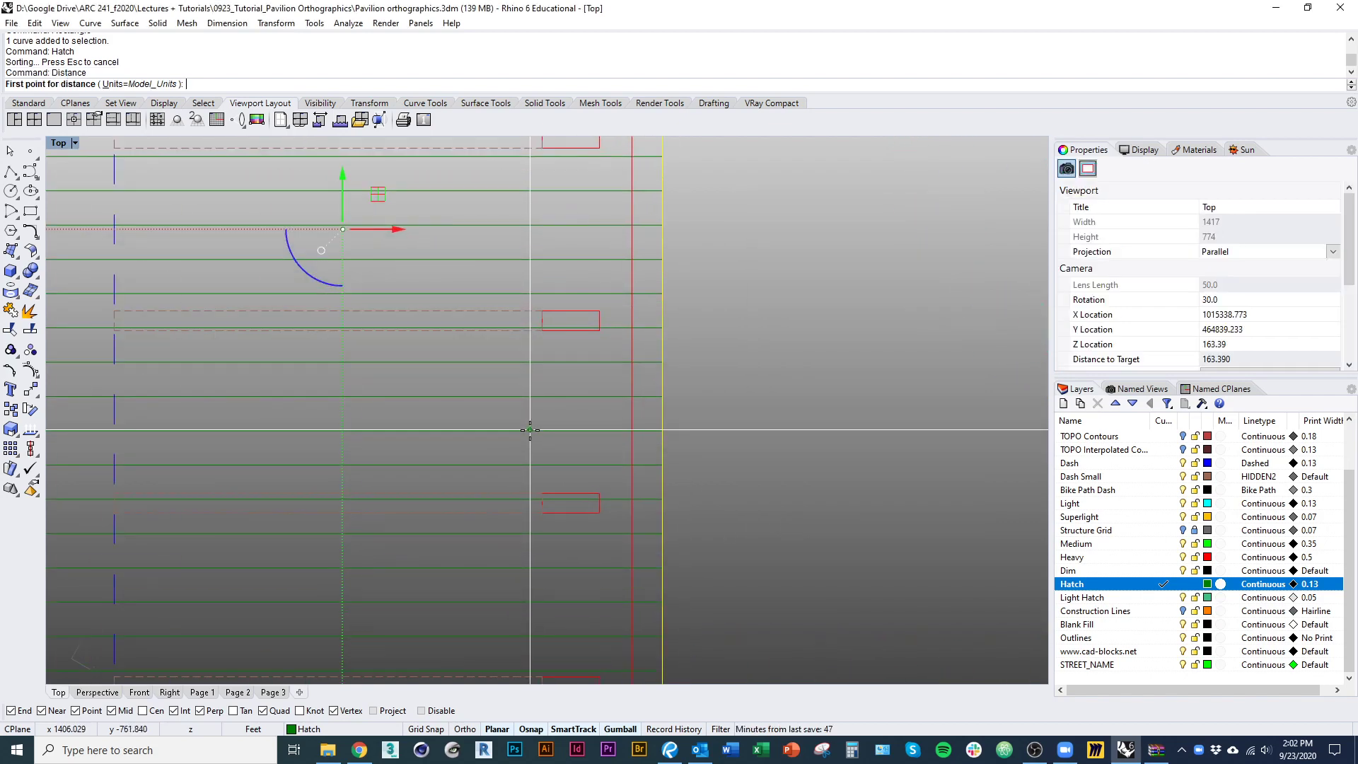
click(529, 430)
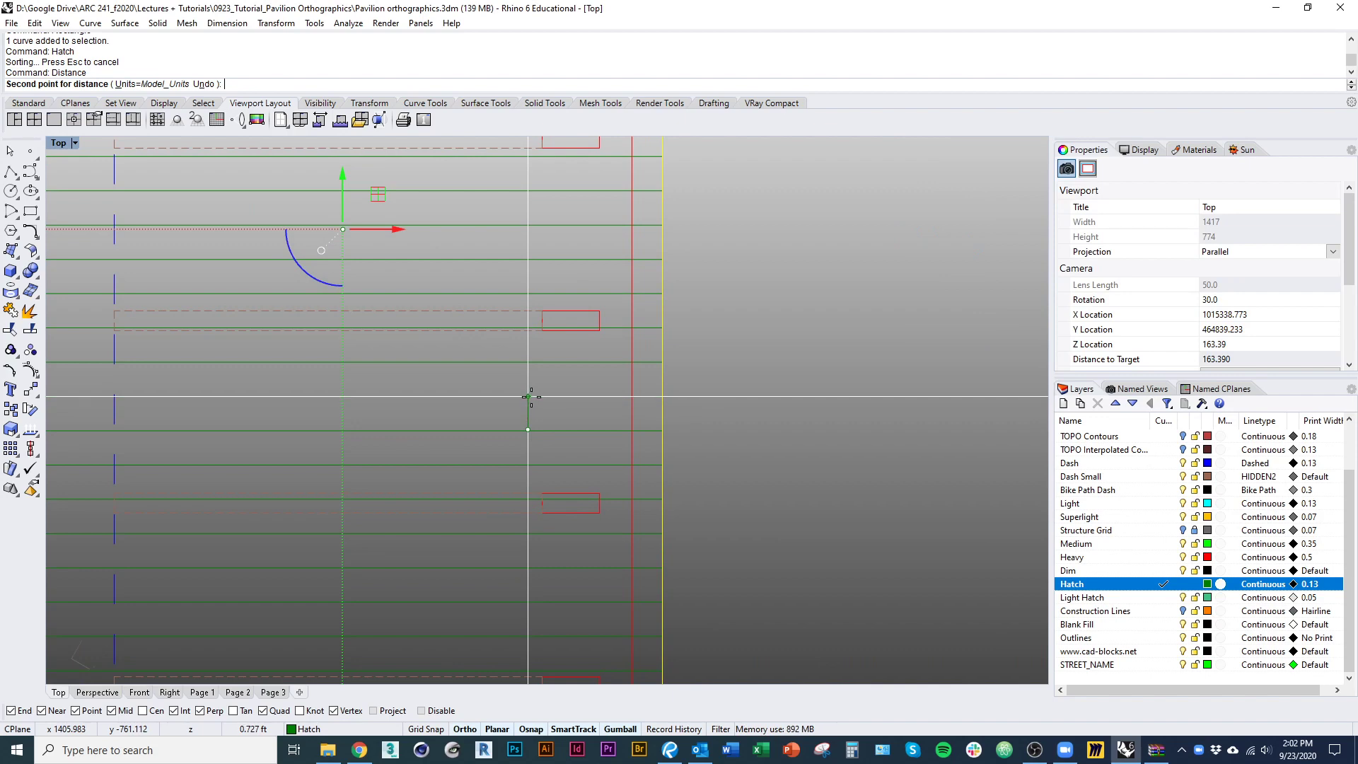
click(528, 396)
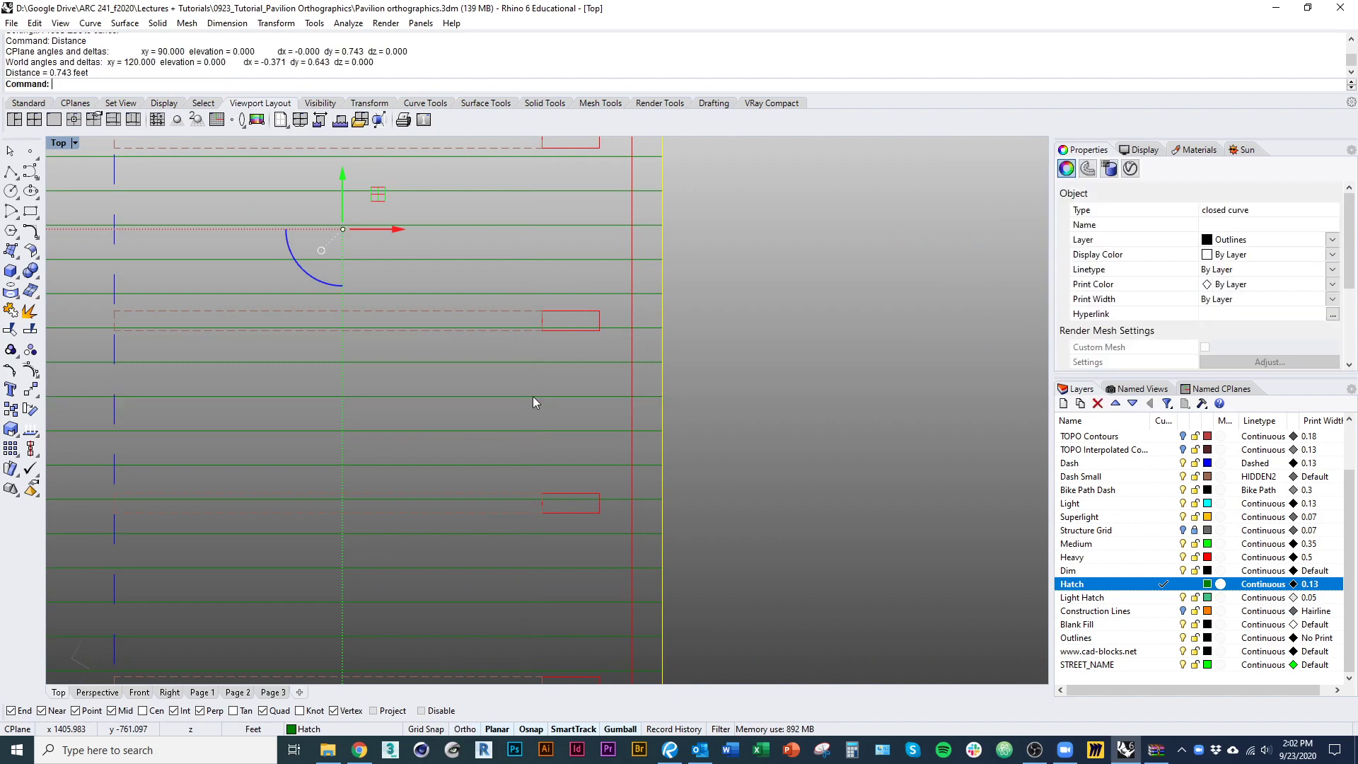
scroll(537, 446, down, 2)
scroll(584, 459, down, 2)
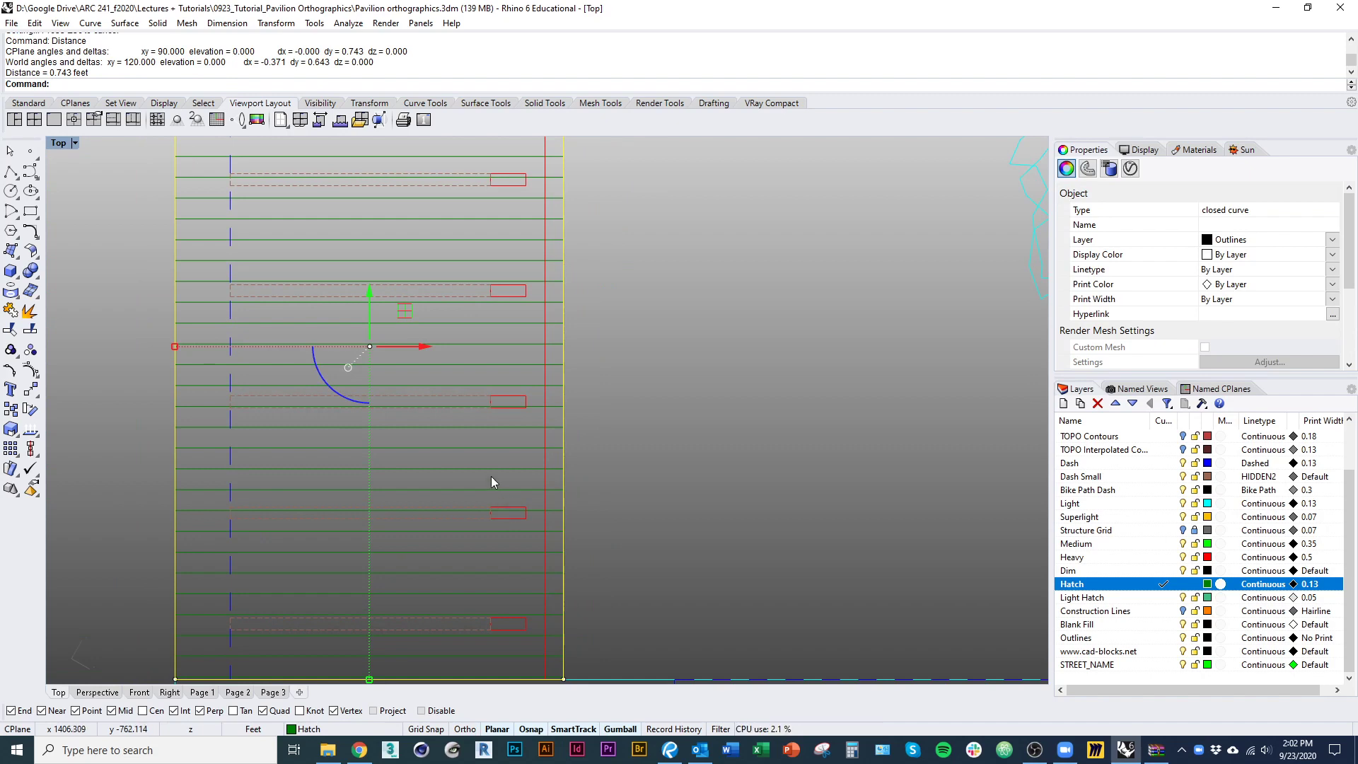
Step: Set the uppermost bay's hatch pattern scale to 5
click(485, 452)
scroll(502, 435, down, 2)
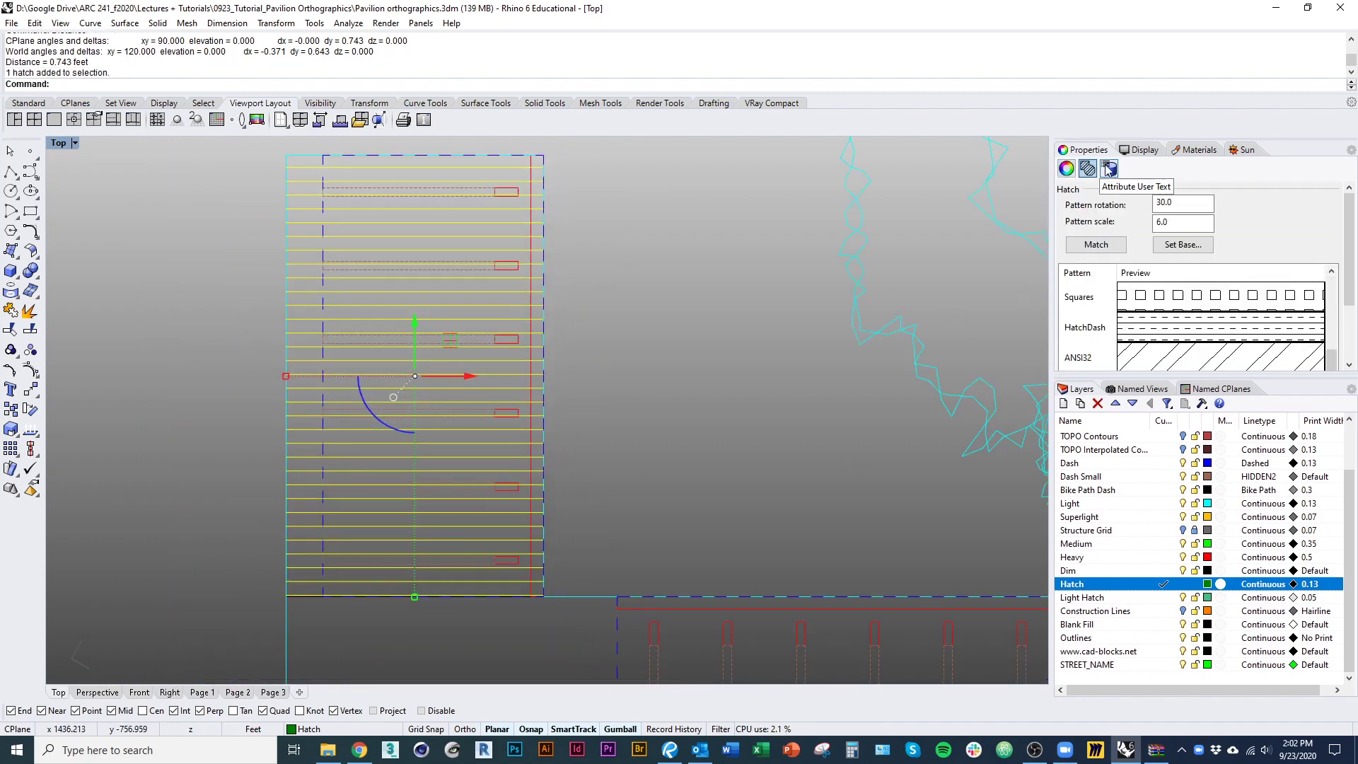
double_click(1183, 222)
text(5)
key(Return)
right_drag(552, 415, 624, 404)
Step: Draw a horizontal reference line across the hatched uppermost bay, extending past both of its sides
text(Line)
key(Return)
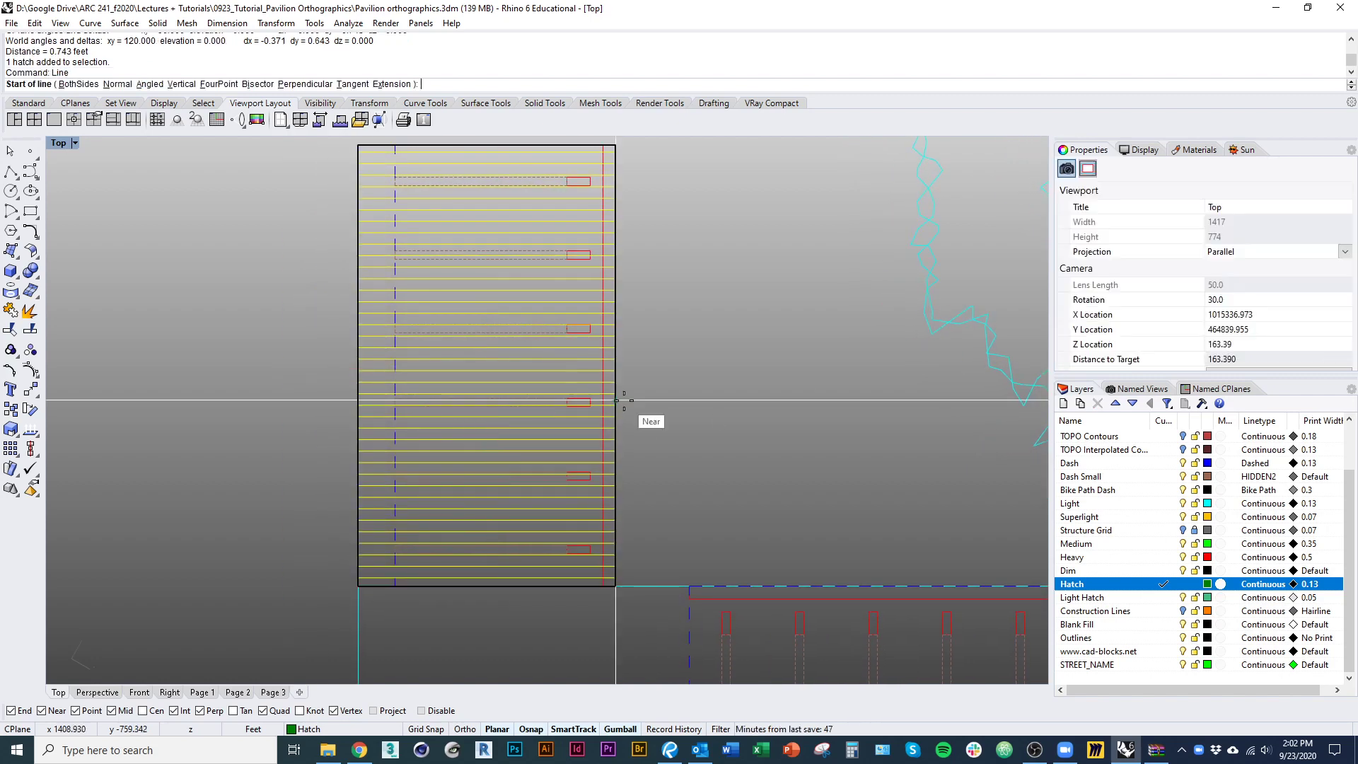
key(Escape)
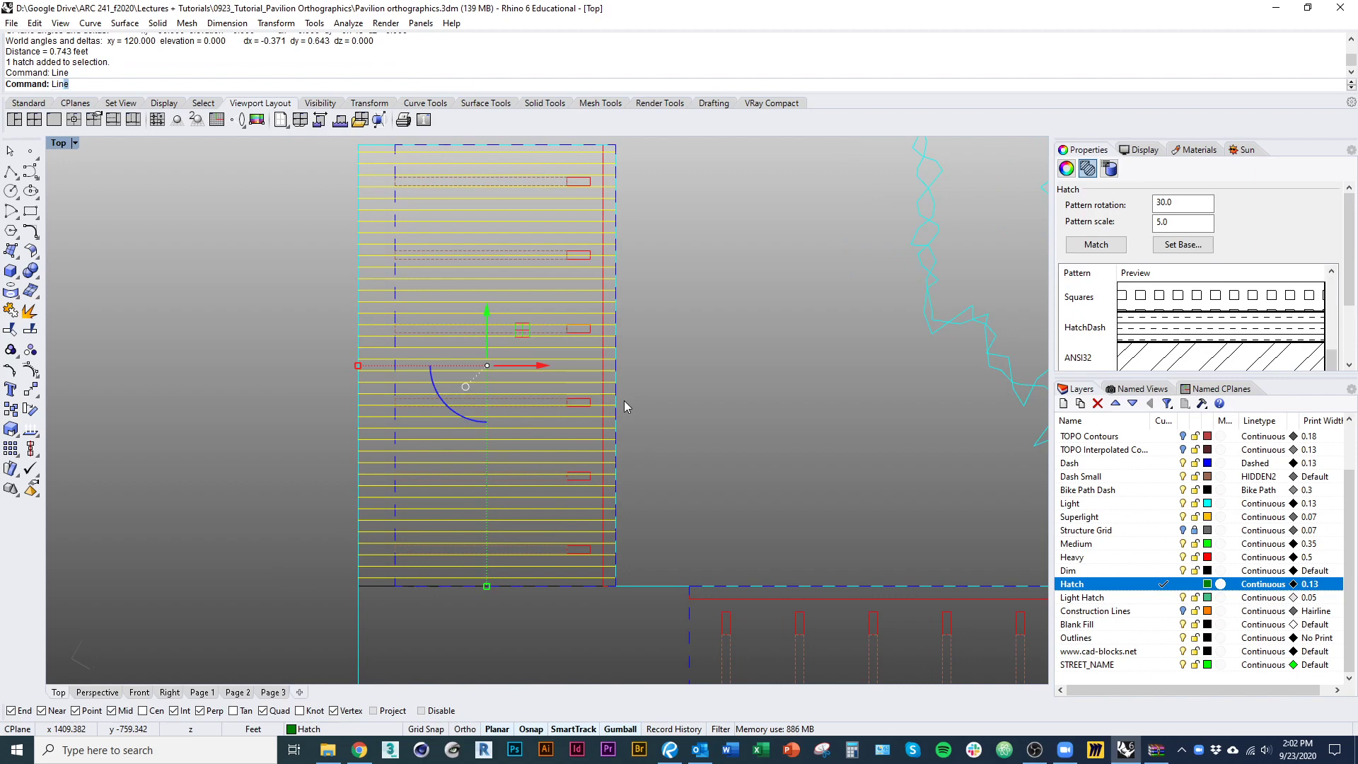
key(Return)
click(330, 384)
shift+click(748, 384)
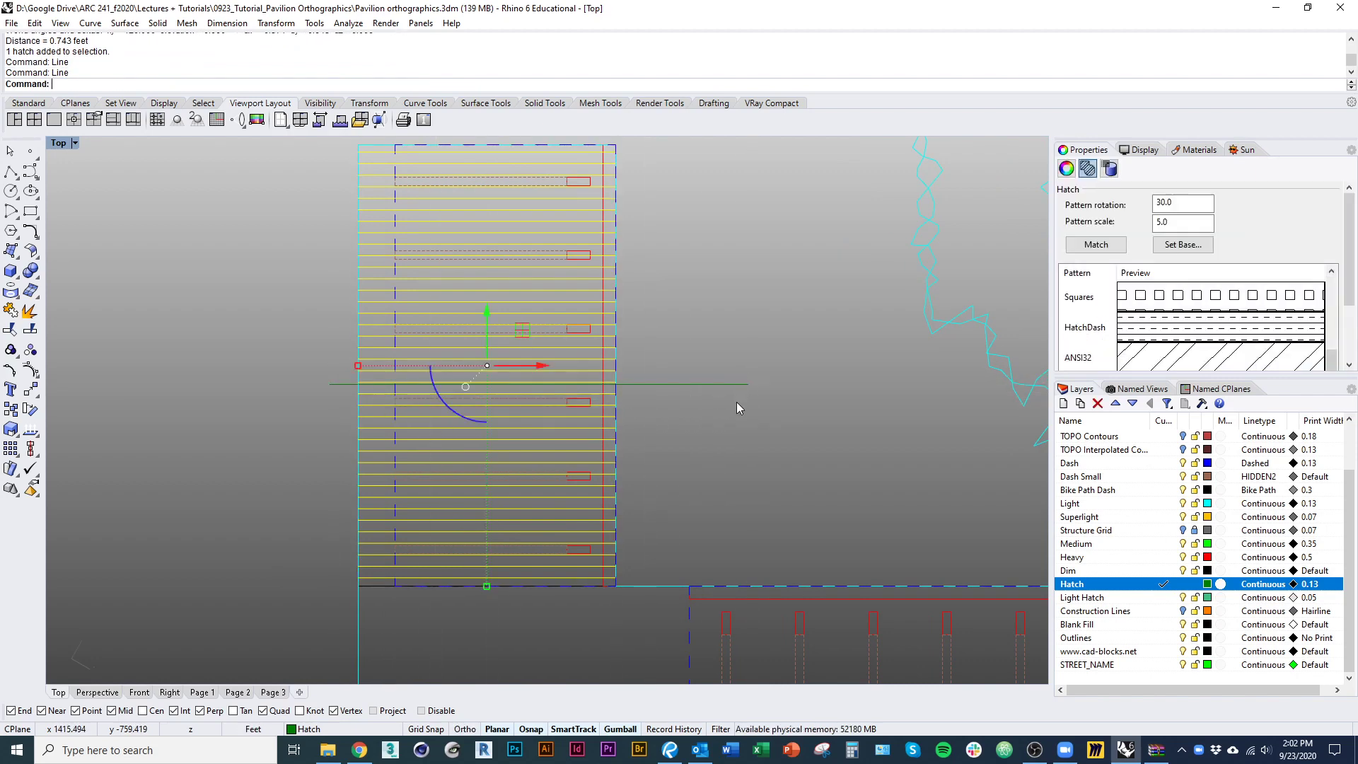
Step: Offset the horizontal reference line upward by 0.5 feet as a spacing guide for the hatch
drag(736, 402, 702, 341)
text(Offset)
key(Return)
key(Return)
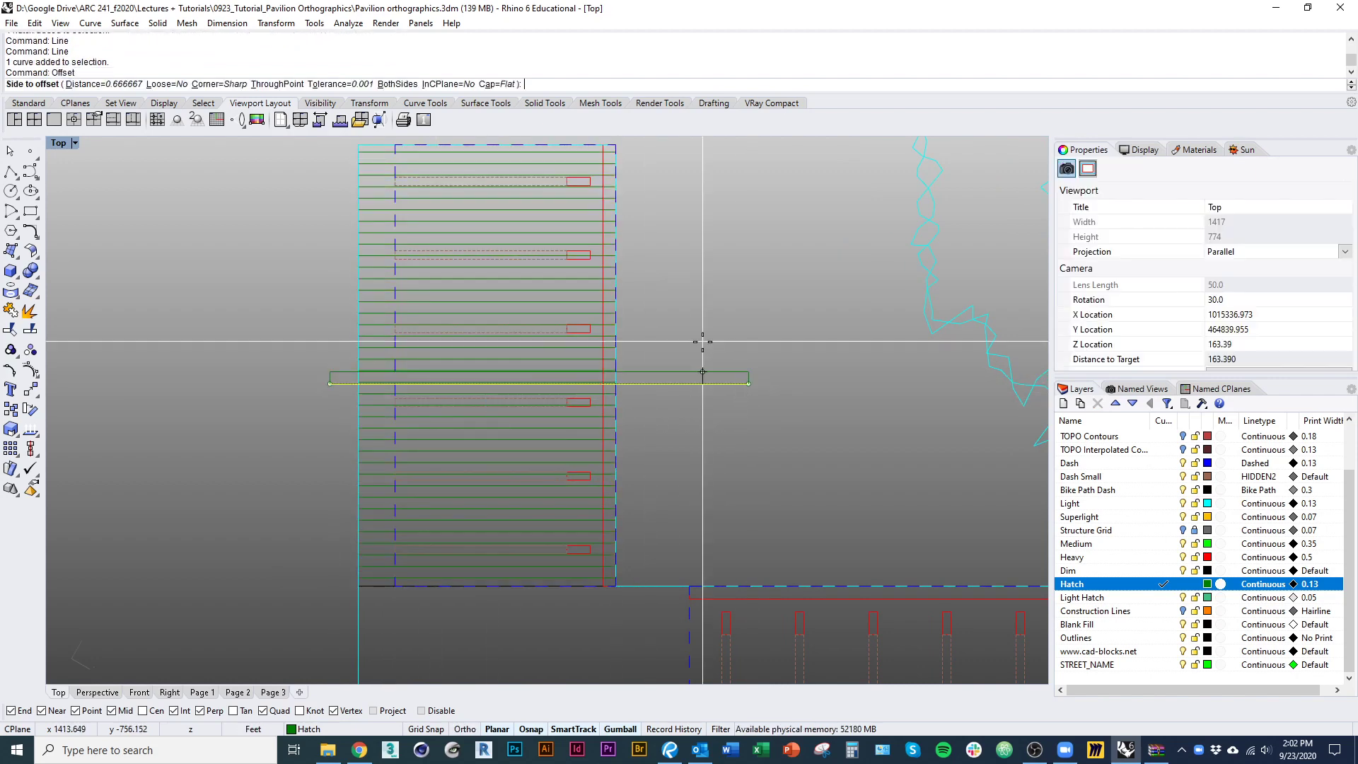
text(.5)
key(Return)
click(702, 342)
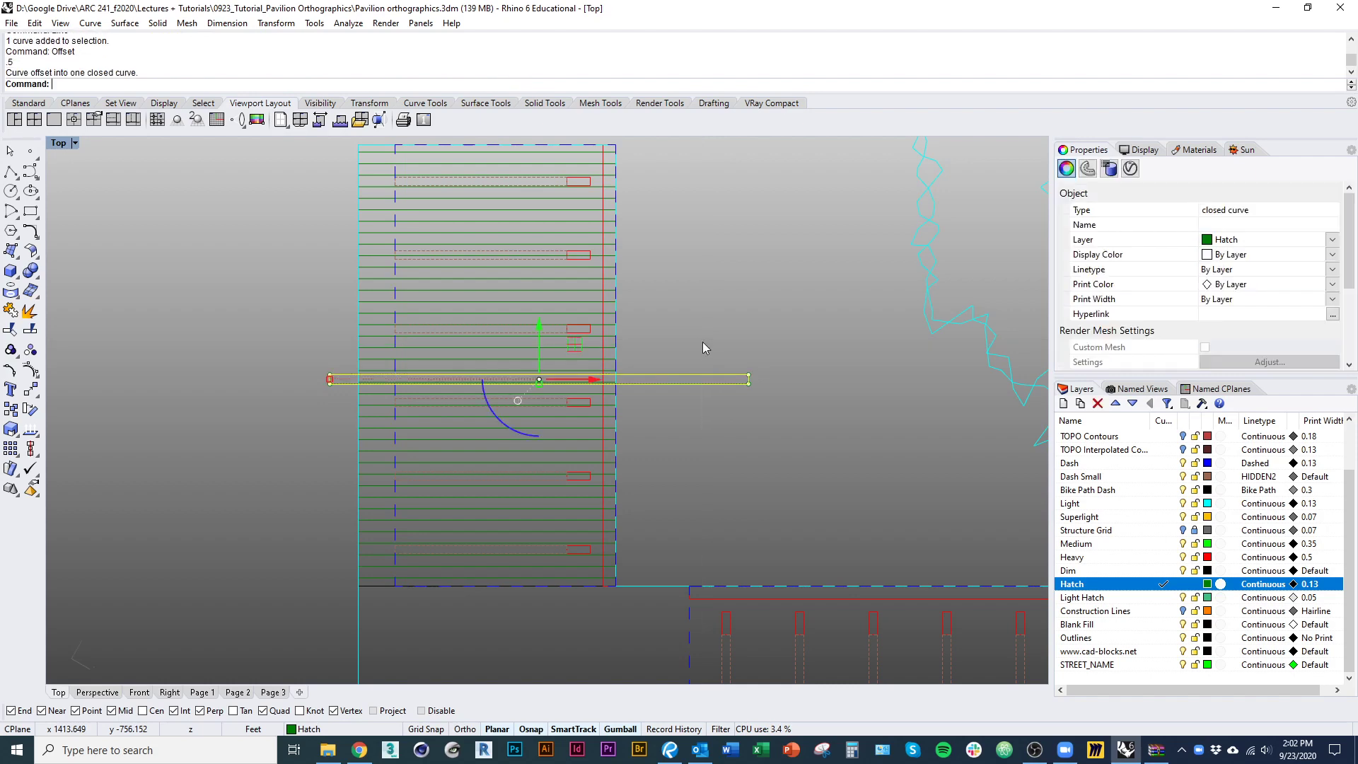
Step: Try a pattern scale of 4.5 on the uppermost bay's hatch and set it to 4
scroll(594, 325, up, 5)
drag(321, 275, 316, 258)
click(585, 330)
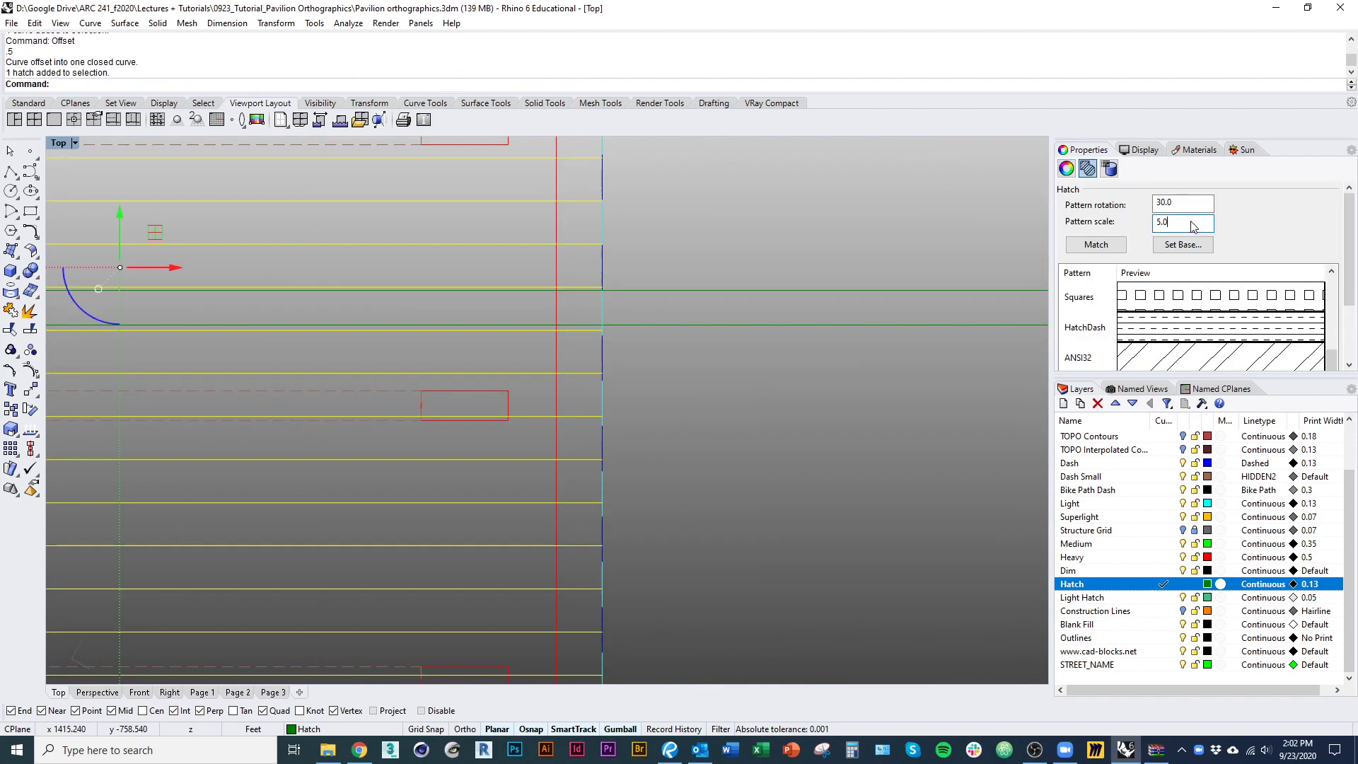
key(Return)
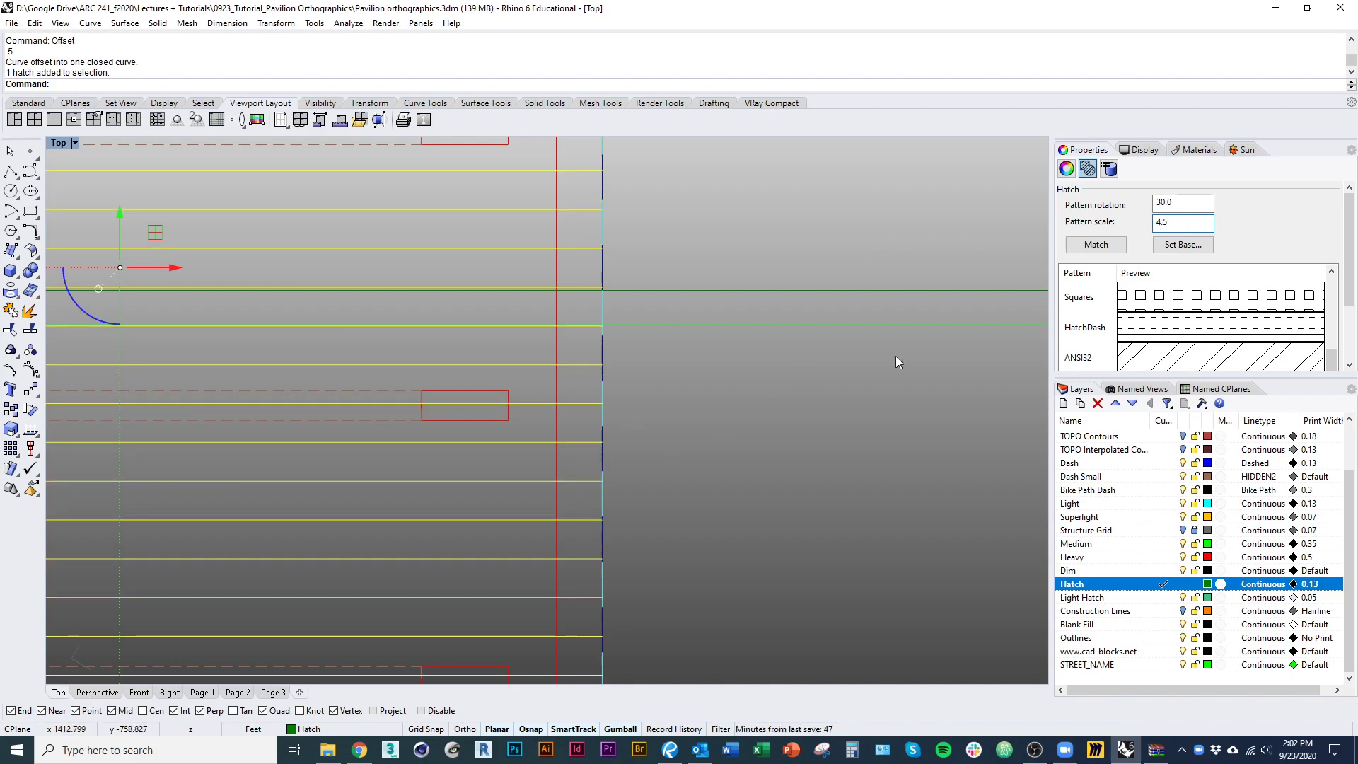
text(4)
key(Return)
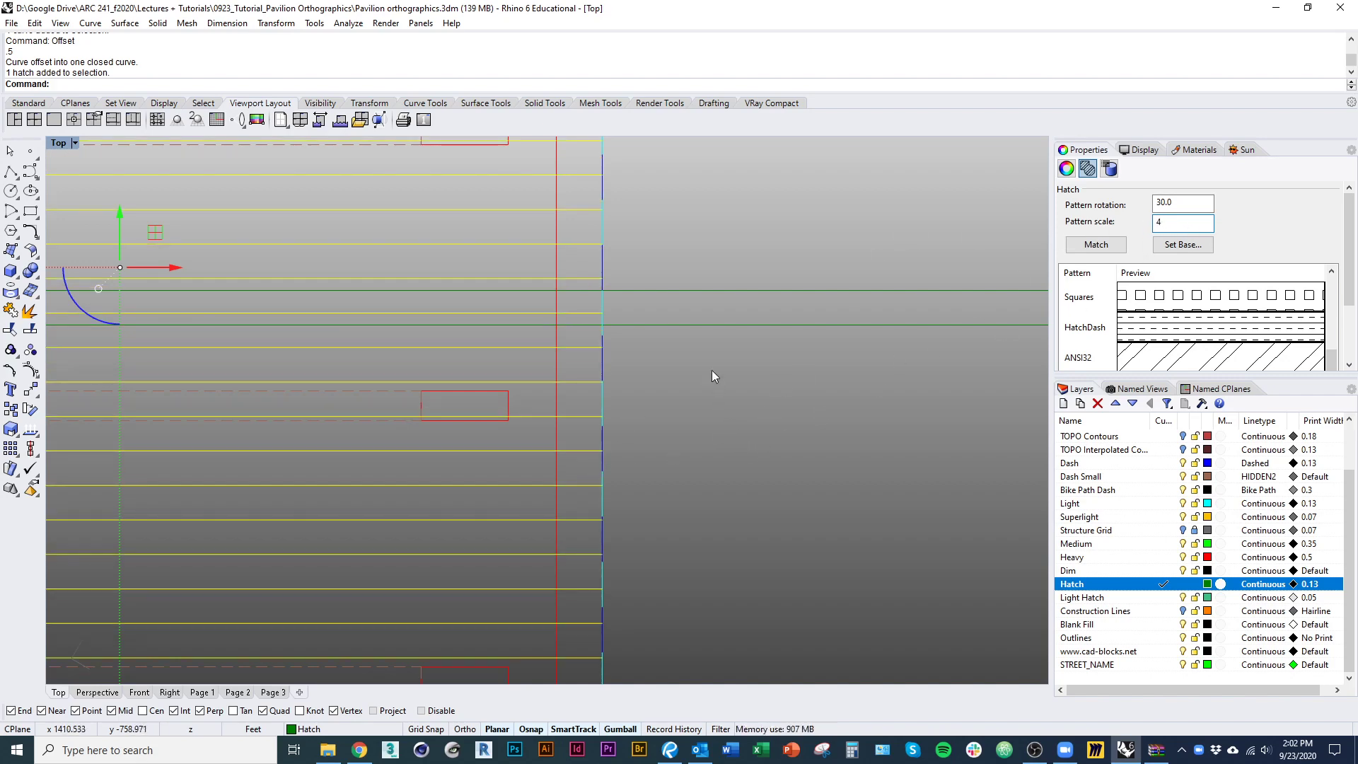
Step: Delete the reference line and its offset curve beside the hatched uppermost bay
drag(698, 324, 693, 313)
scroll(693, 316, down, 6)
drag(715, 362, 697, 270)
text(d)
key(Return)
Step: Hatch the middle walkway rectangle with the Hatch1 pattern at a rotation of 120 and a scale of 6
scroll(695, 353, down, 9)
mouse_move(667, 382)
right_down()
mouse_move(575, 367)
mouse_move(552, 388)
right_up()
click(553, 393)
scroll(558, 431, down, 2)
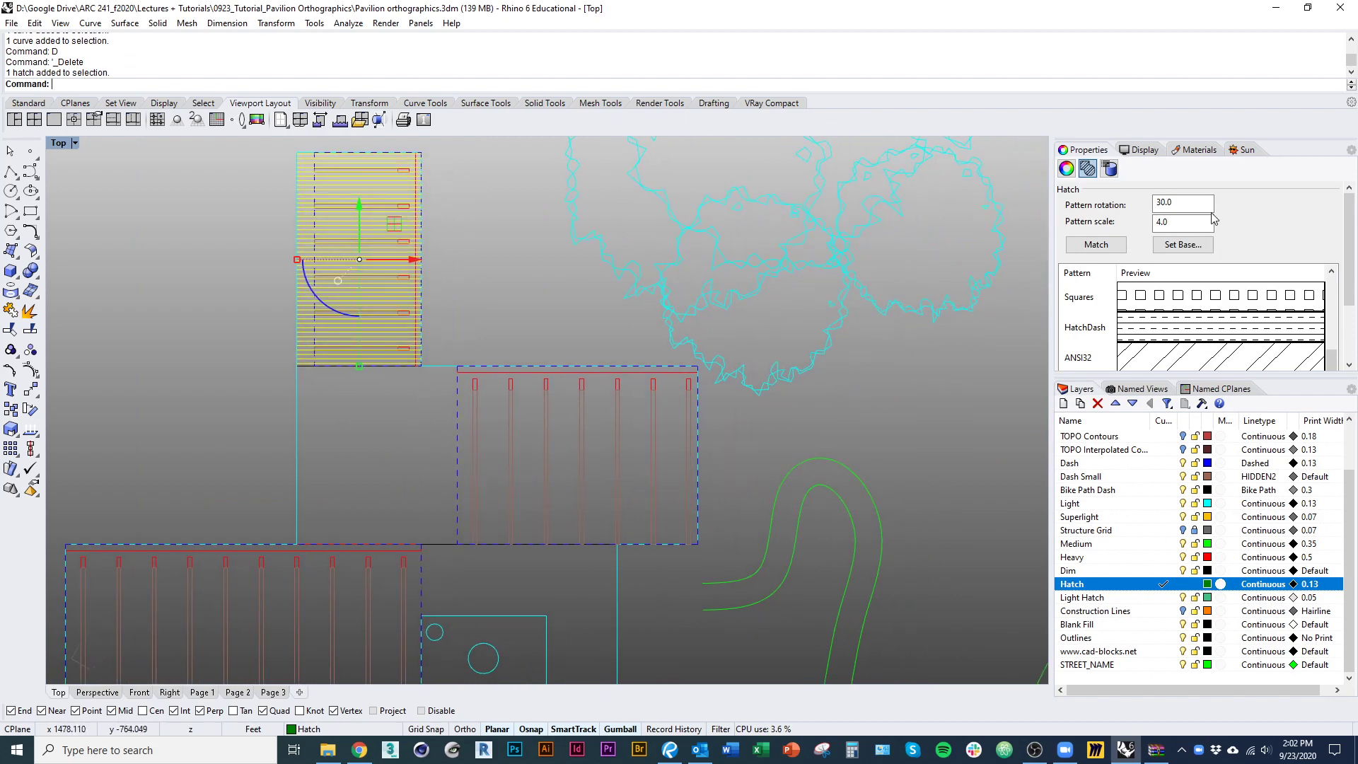
right_drag(406, 455, 407, 422)
key(Escape)
click(437, 510)
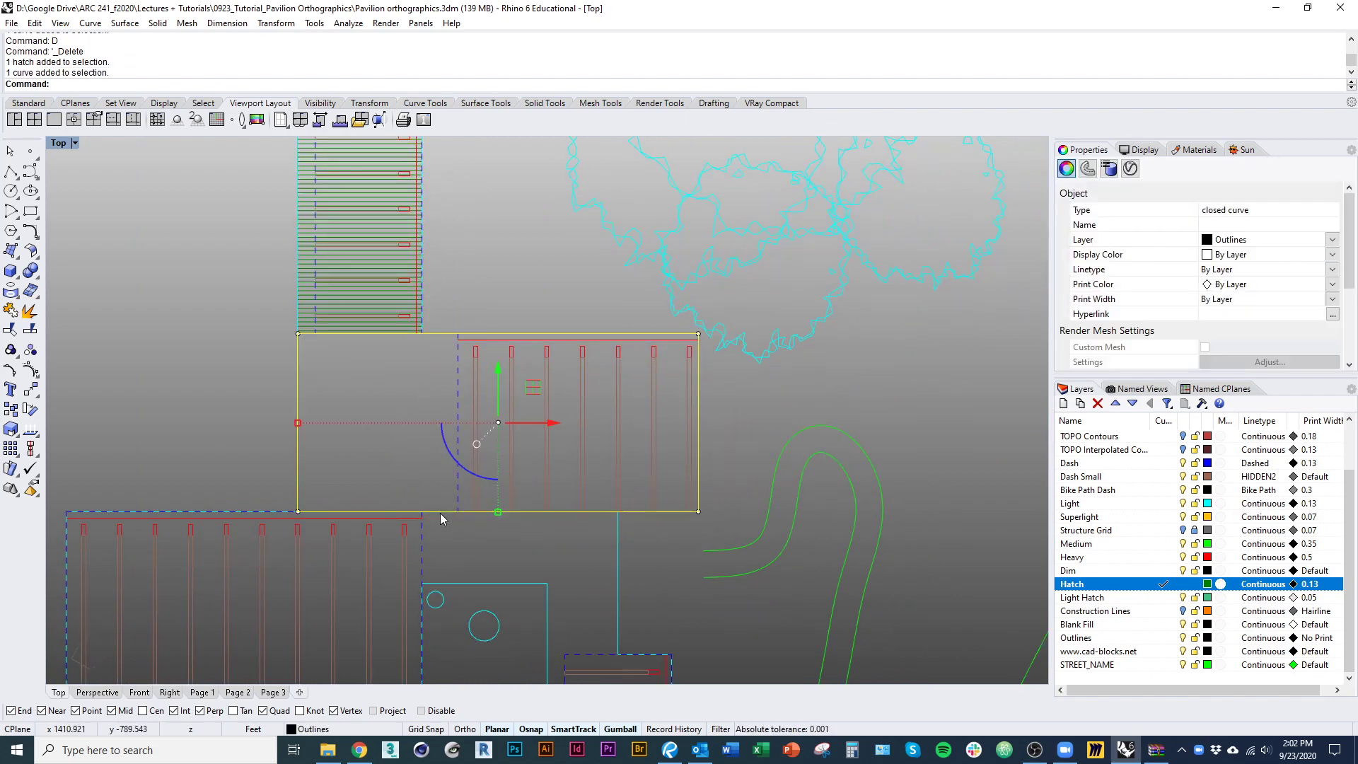
right_click(441, 518)
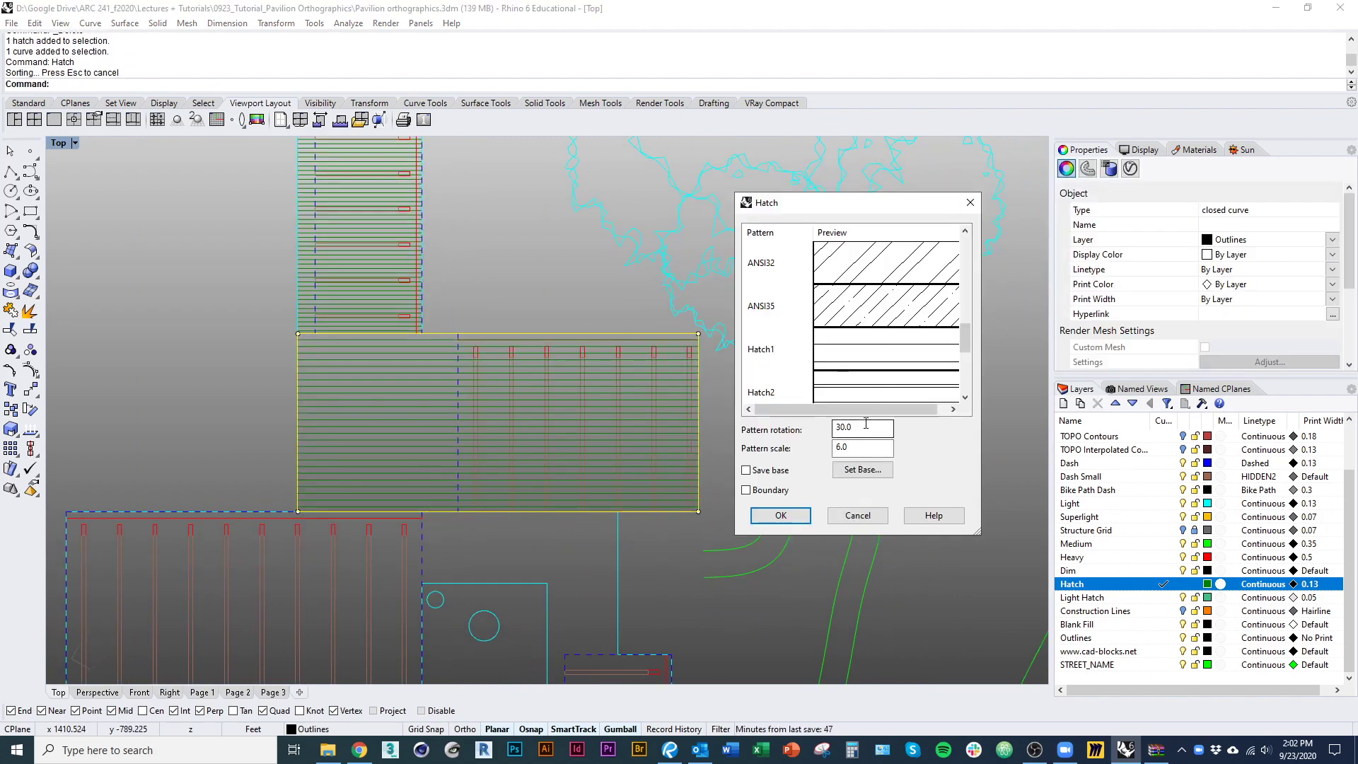
text(150)
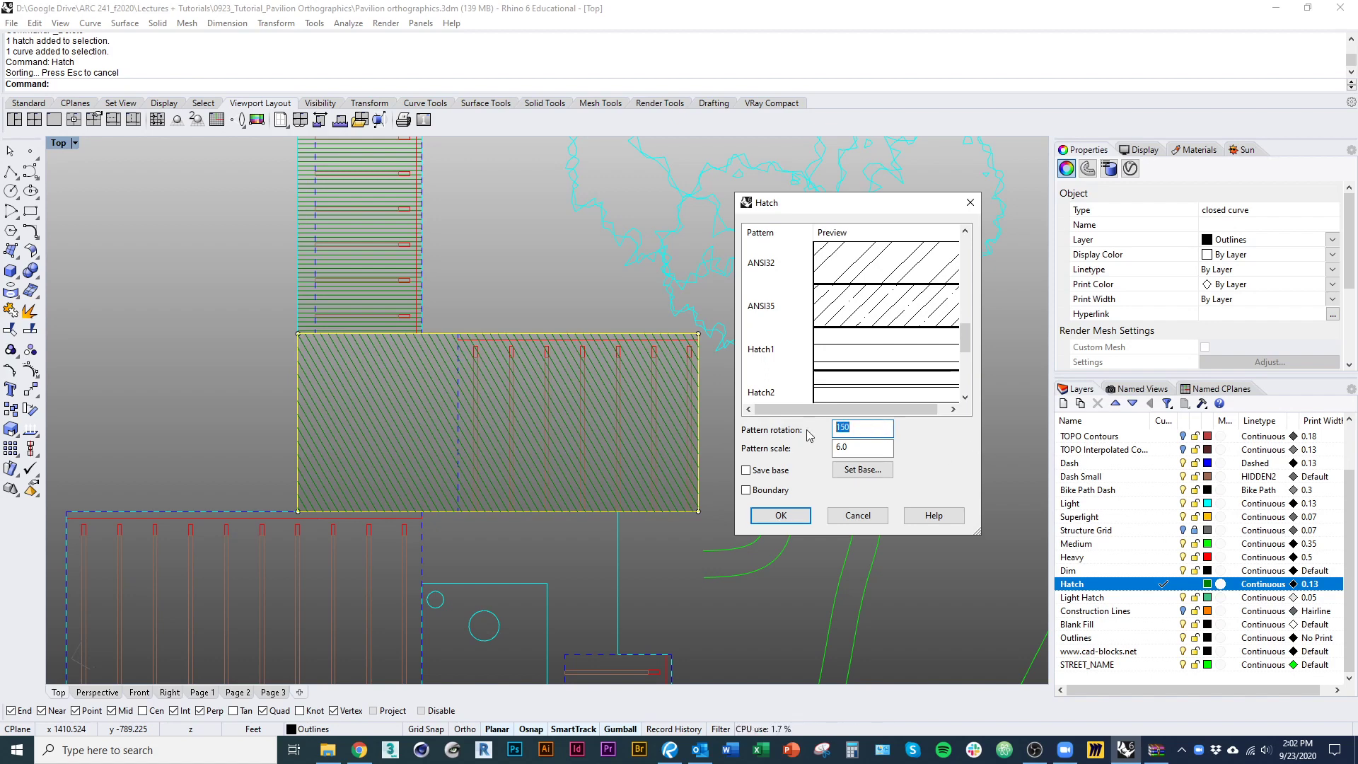
text(120)
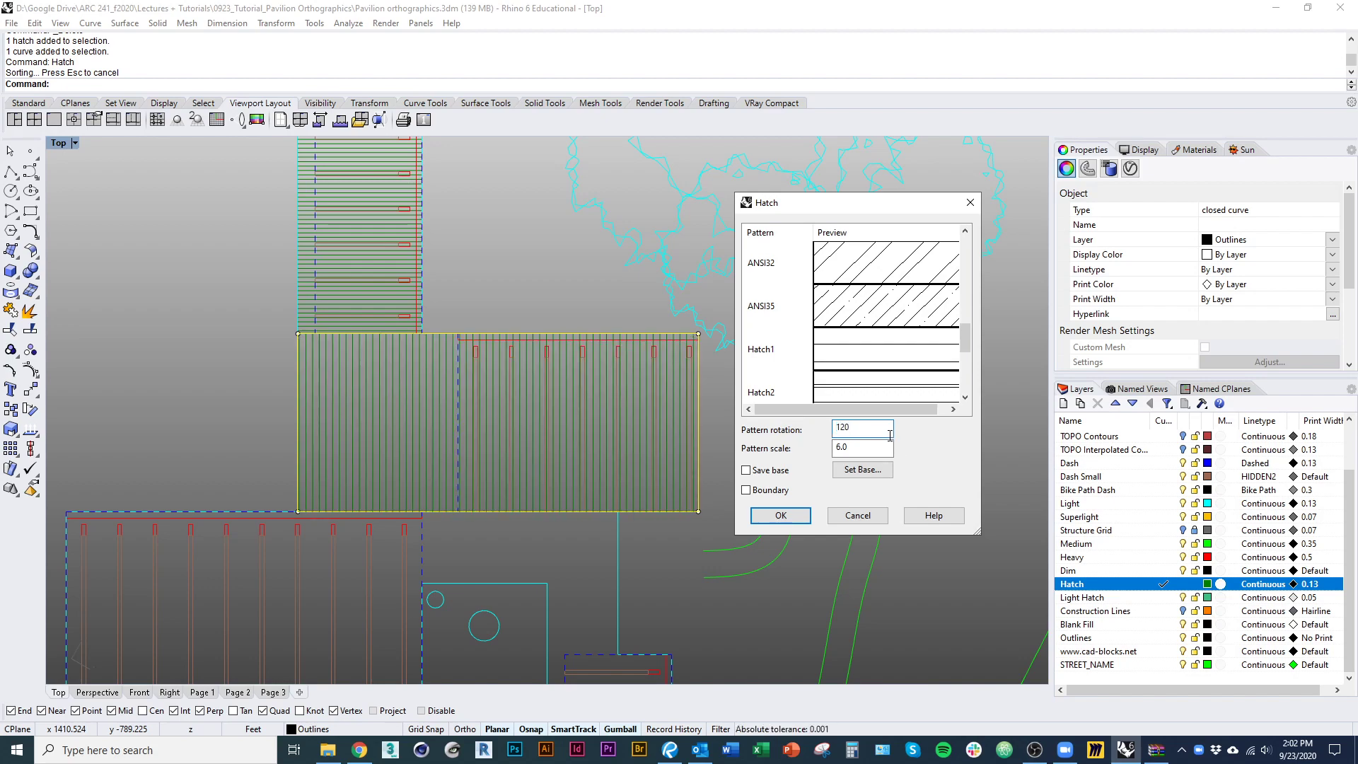
click(780, 515)
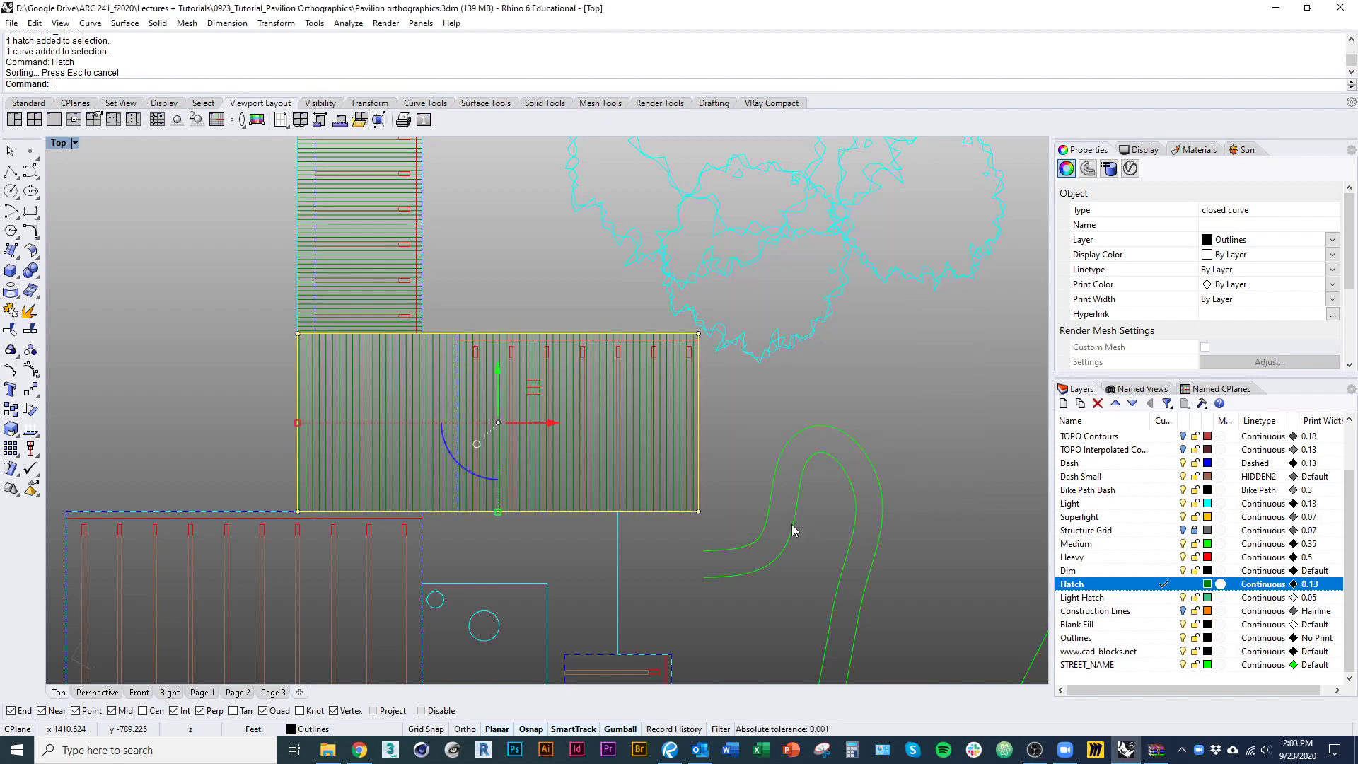
mouse_move(682, 554)
right_down()
mouse_move(648, 418)
mouse_move(697, 342)
mouse_move(722, 385)
mouse_move(700, 410)
mouse_move(682, 388)
mouse_move(682, 338)
mouse_move(715, 360)
mouse_move(708, 392)
right_up()
key(Escape)
text(Rectangle)
key(Return)
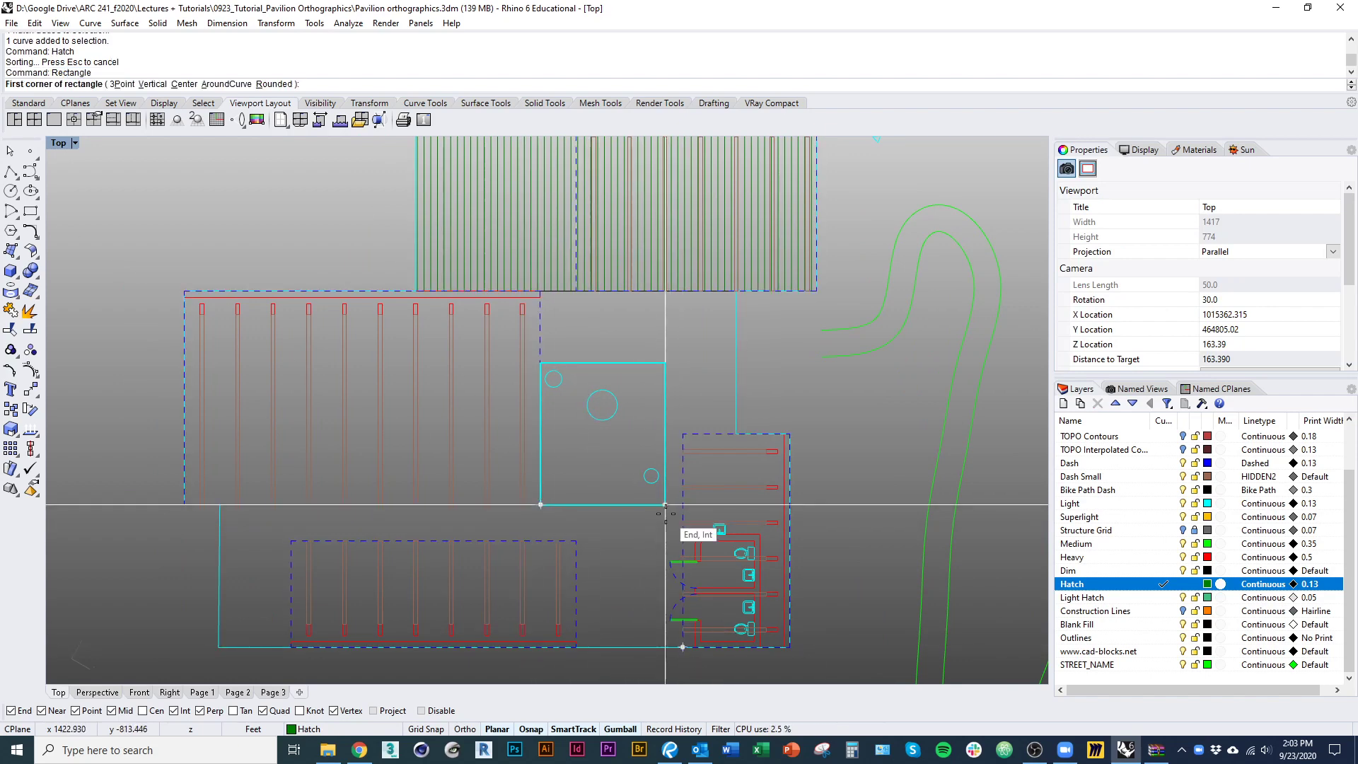
key(Escape)
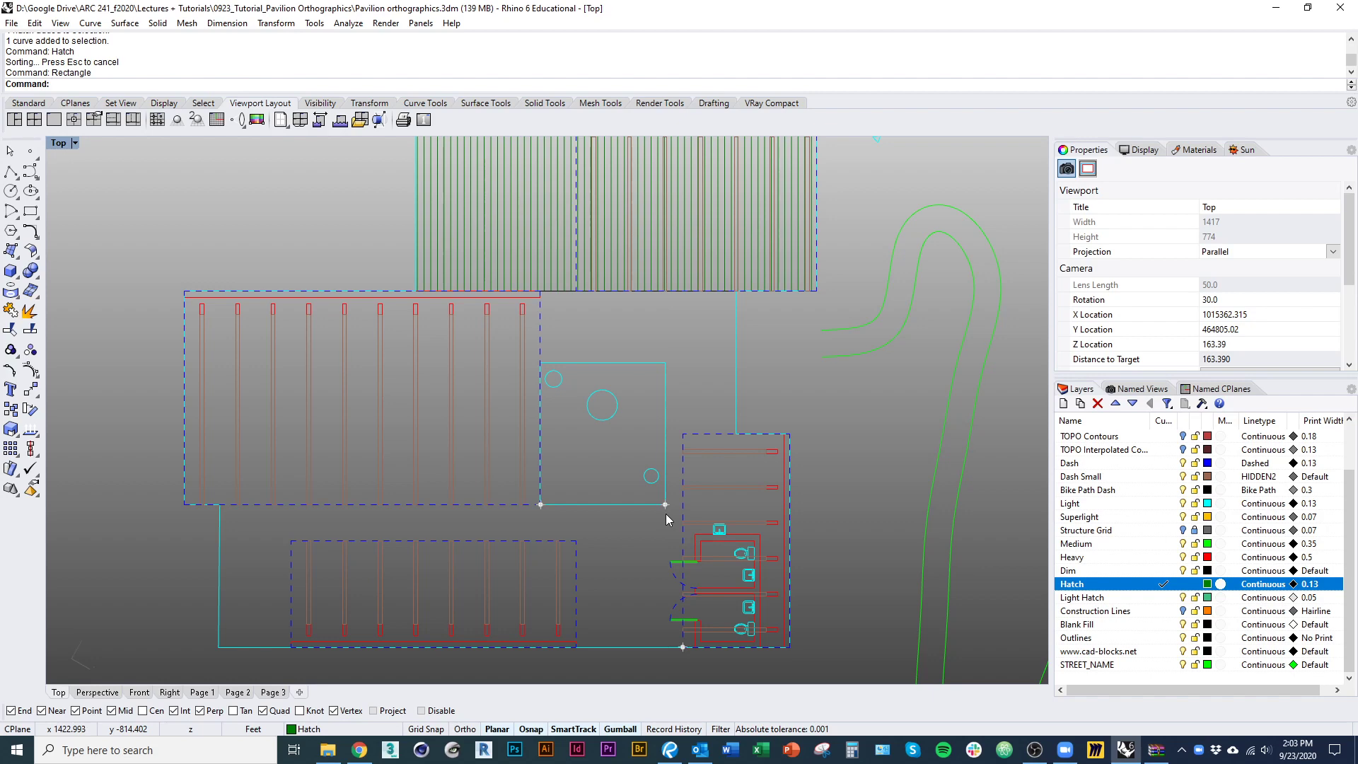
Step: Start a polyline along the large bay's upper and inner edges, past the square planter to the restroom block and down its inner side
click(13, 172)
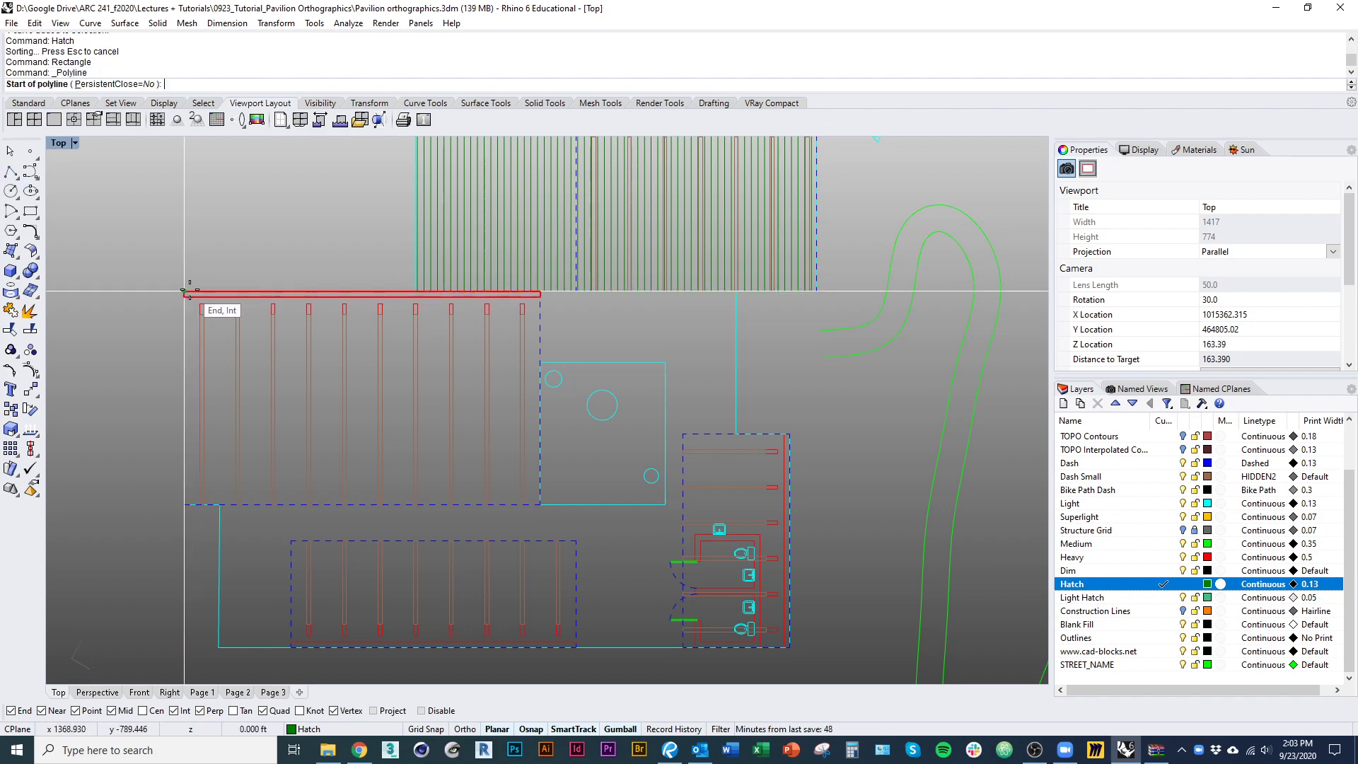
click(185, 292)
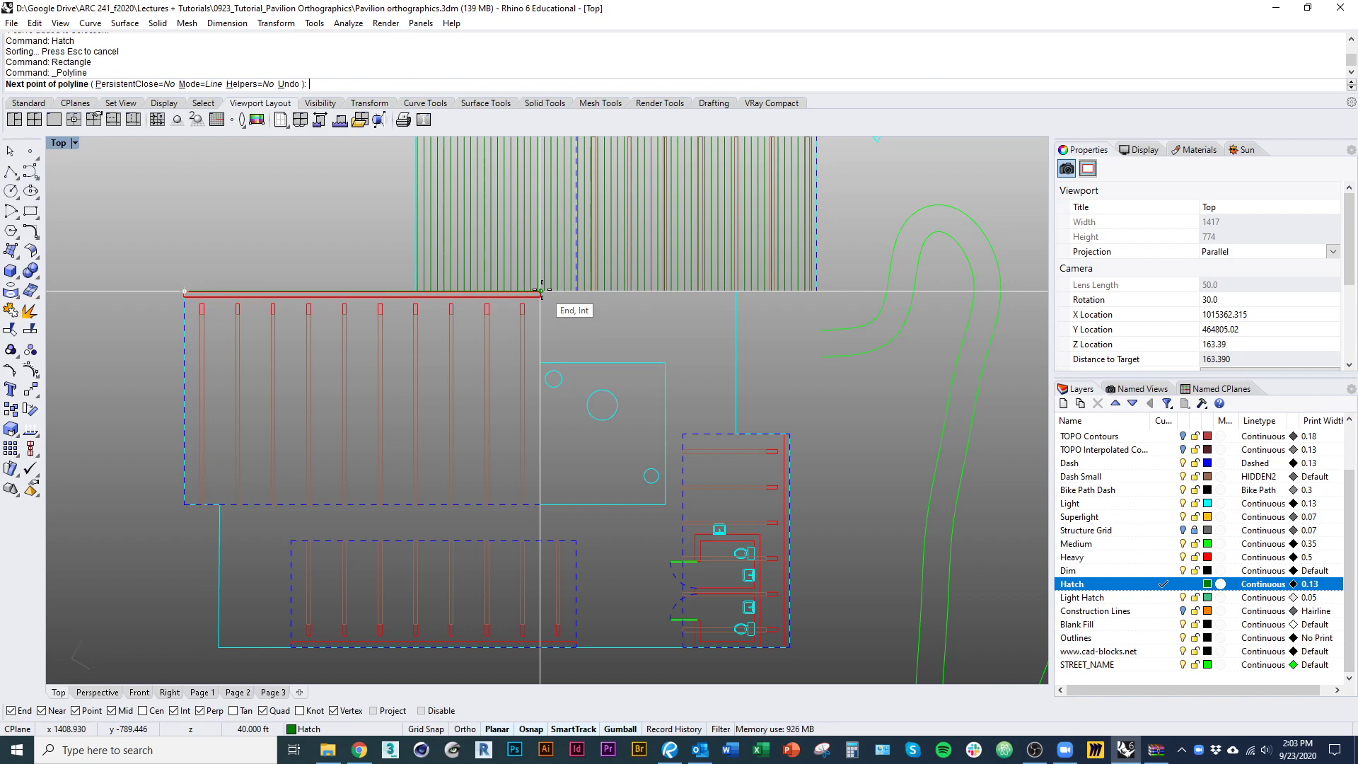
click(541, 291)
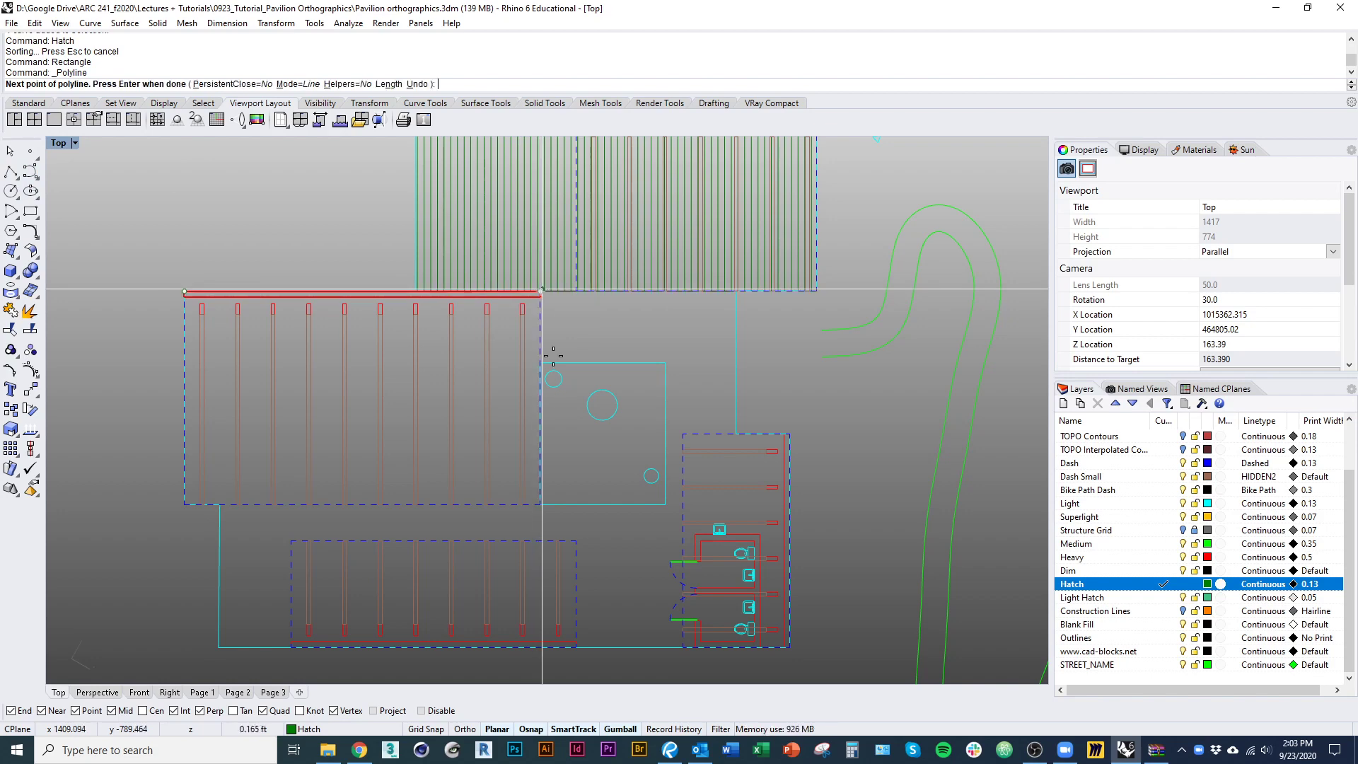
click(541, 504)
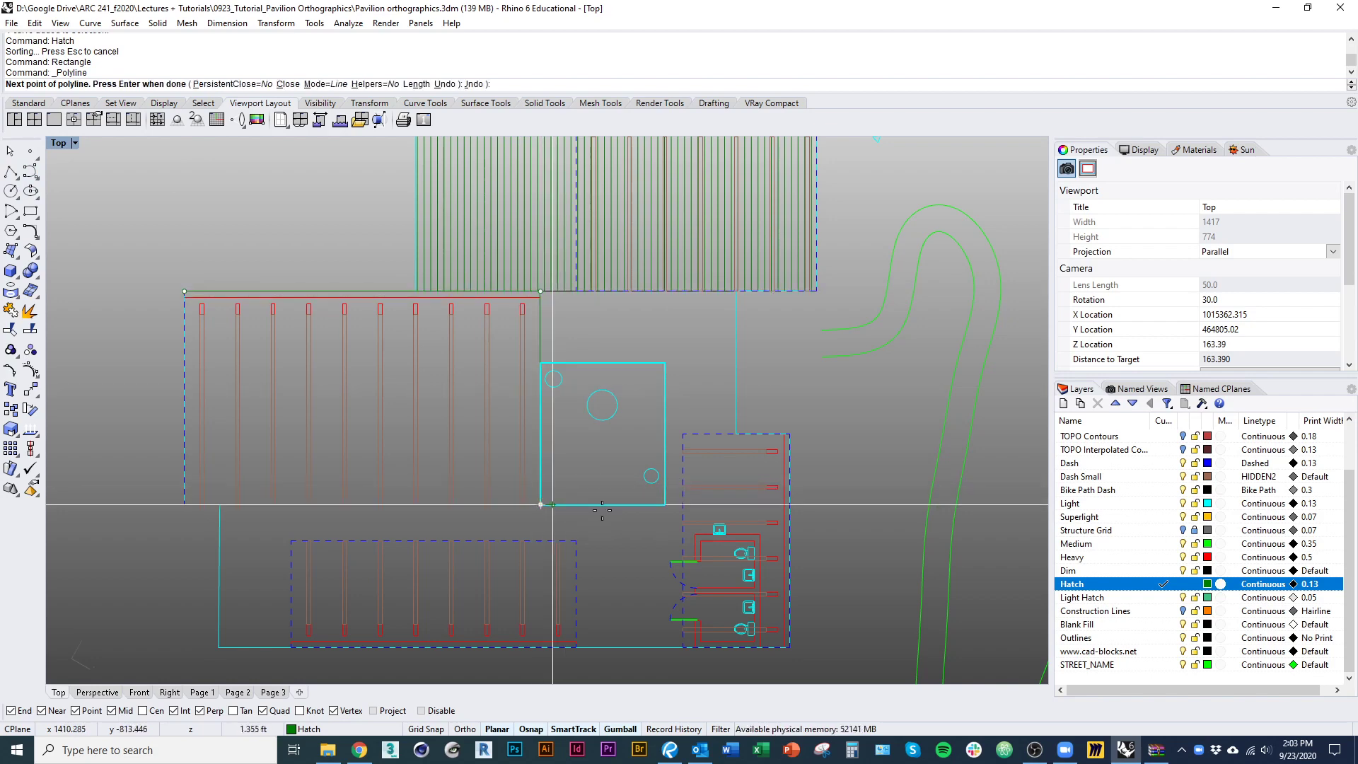
click(664, 504)
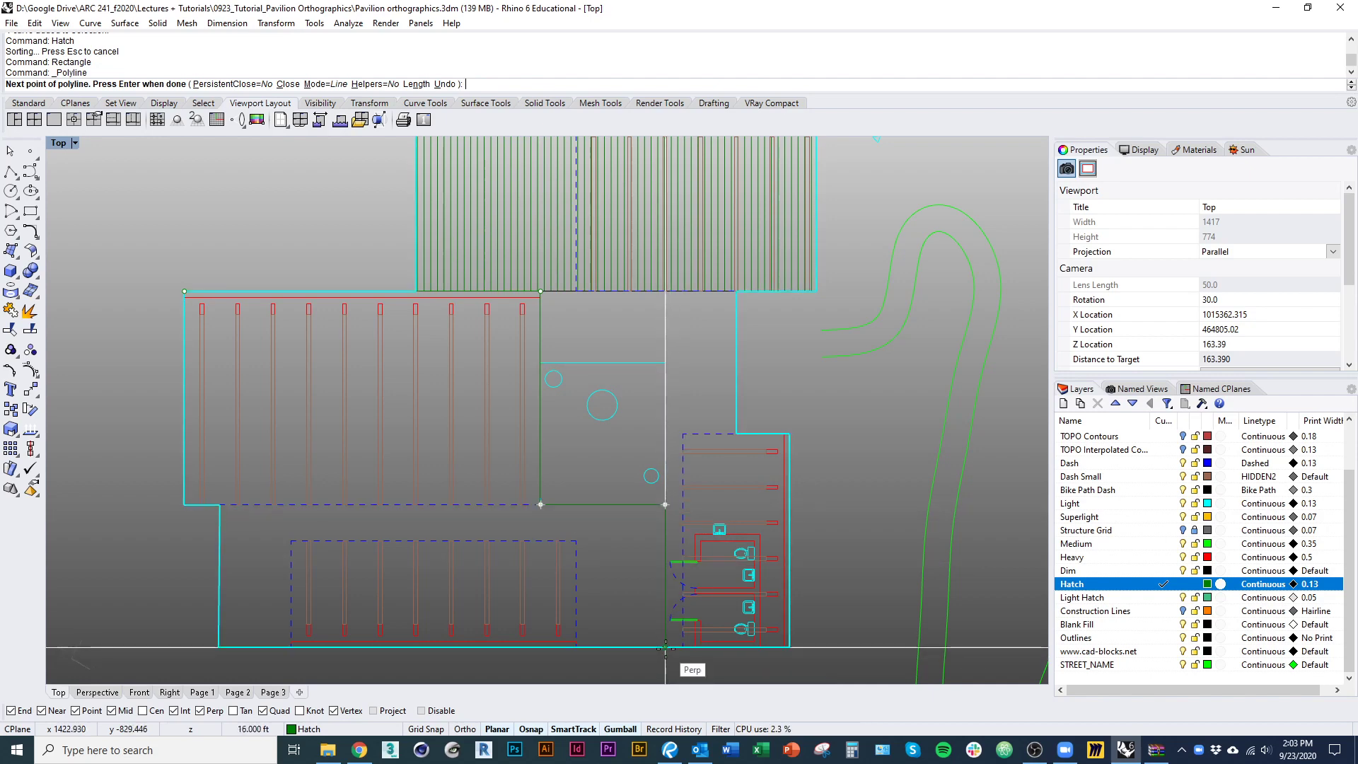
key(ctrl+z)
click(683, 504)
click(683, 646)
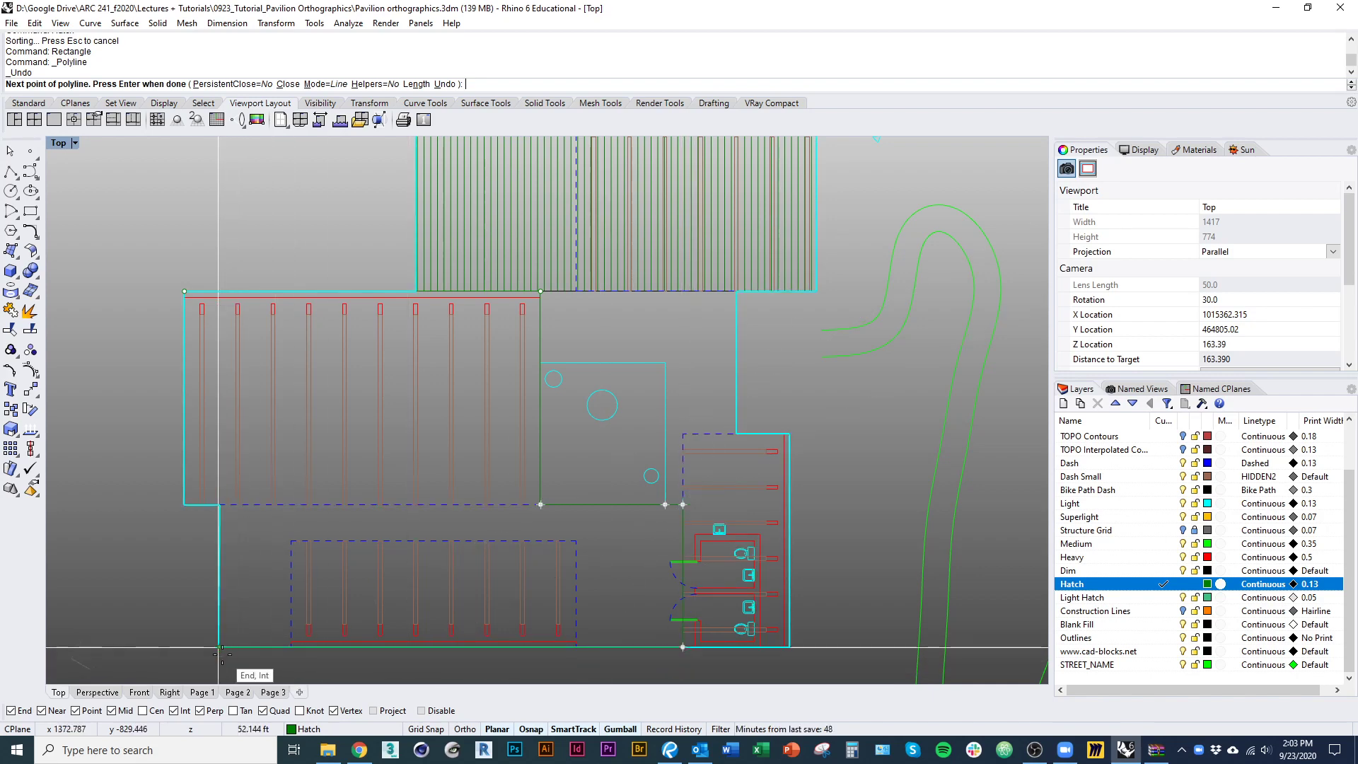
Step: Continue the polyline along the plan's lower edge and up around the notch to the large bay's lower outer corner, and close it
click(220, 647)
scroll(219, 504, up, 10)
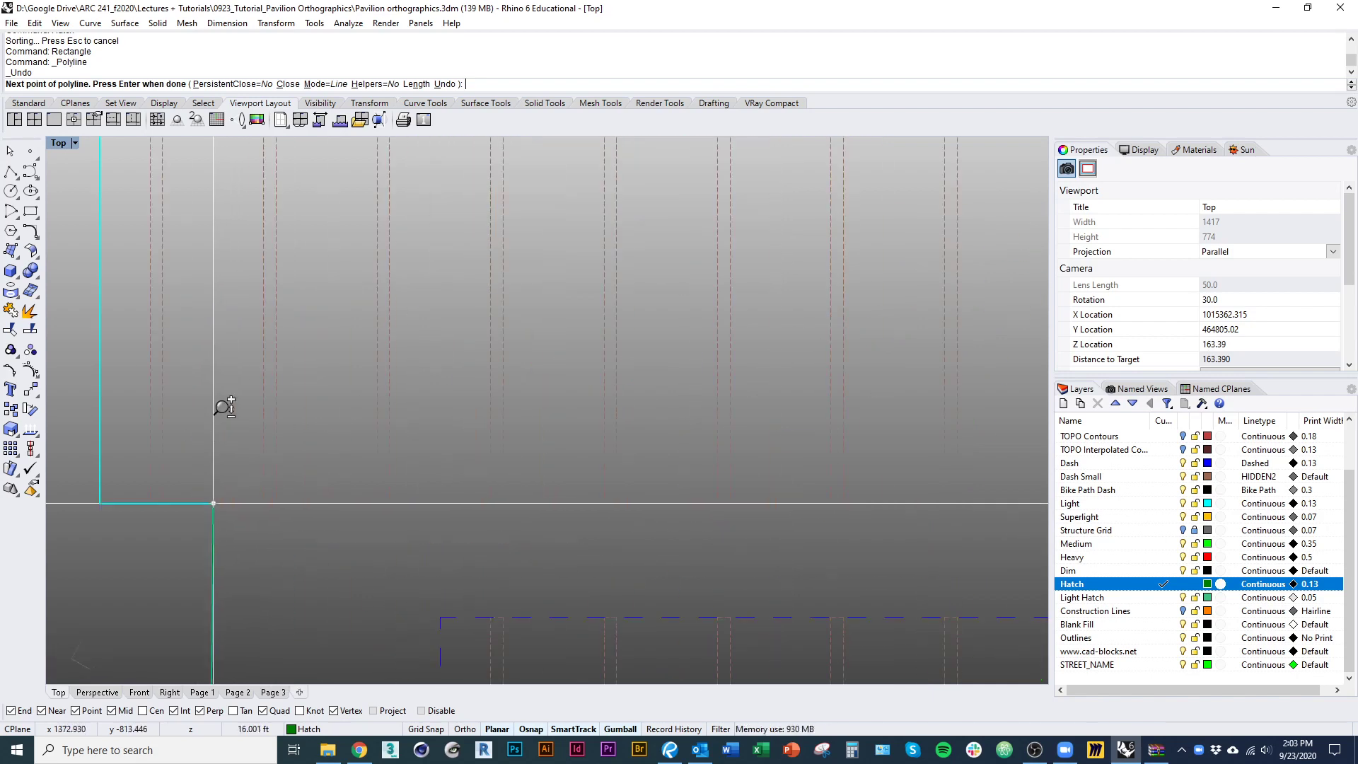
scroll(351, 400, down, 12)
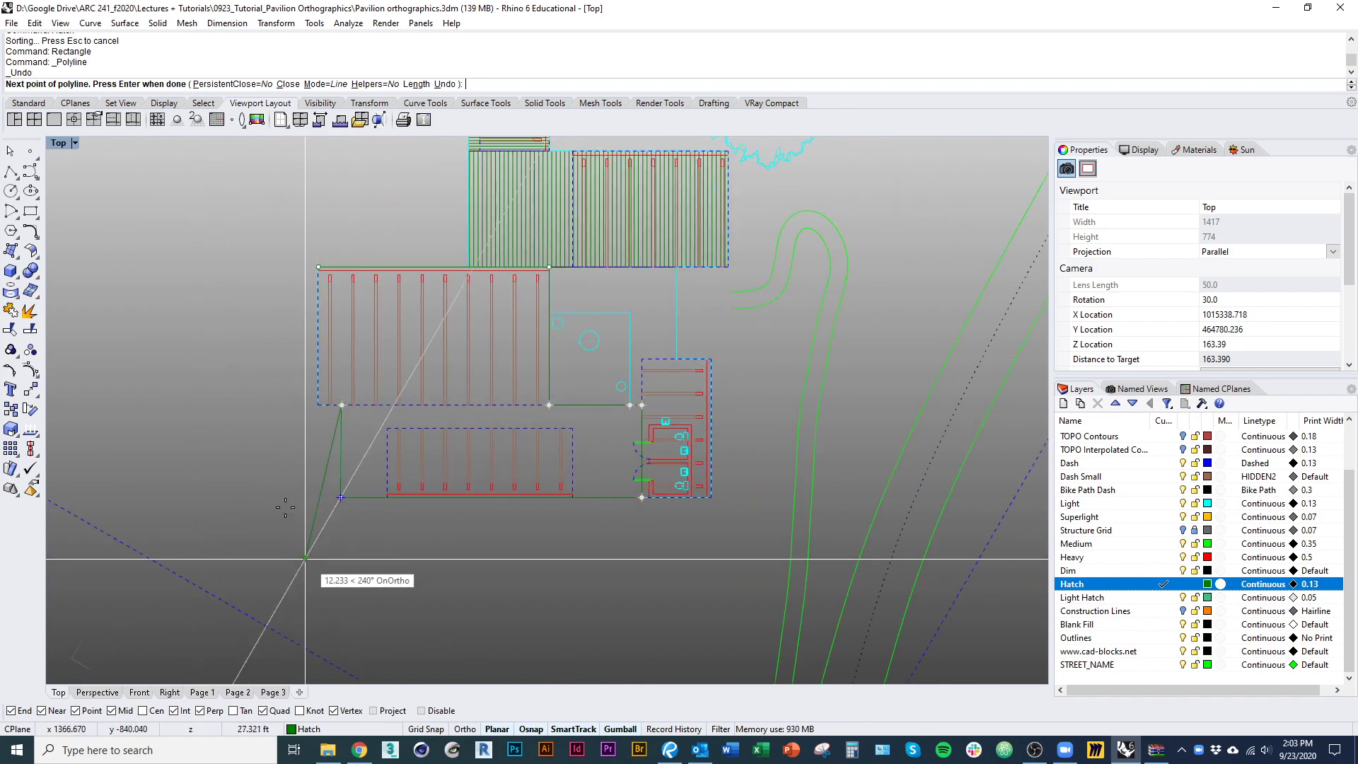
click(318, 406)
scroll(295, 246, up, 4)
text(c)
key(Return)
scroll(375, 495, down, 3)
Step: Move the pavilion's outer perimeter curve to the Outlines layer
click(350, 529)
click(410, 576)
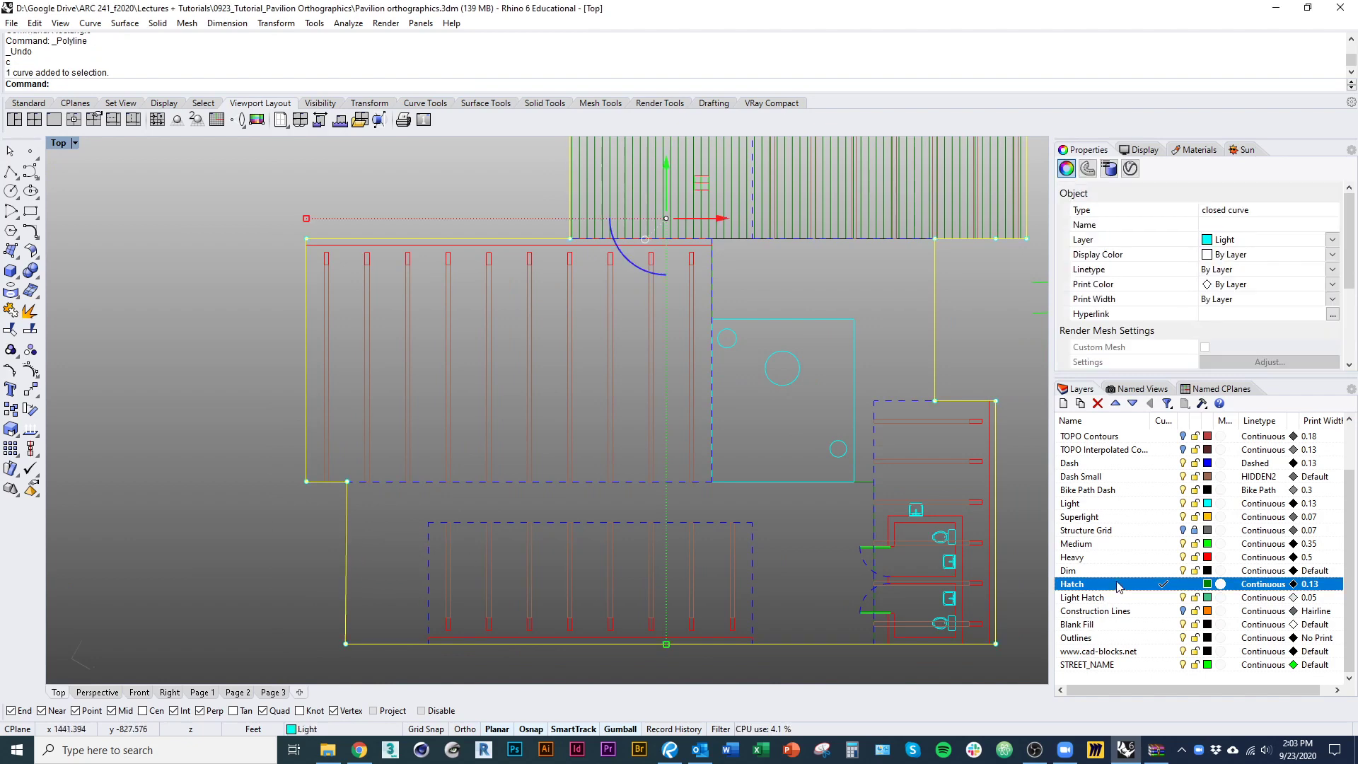
right_click(1138, 634)
click(1172, 573)
Step: Try hatching the whole pavilion perimeter at a rotation of 120 and a scale of 6, previewing a rotation of 30
right_drag(889, 542, 769, 558)
text(Ha)
key(Return)
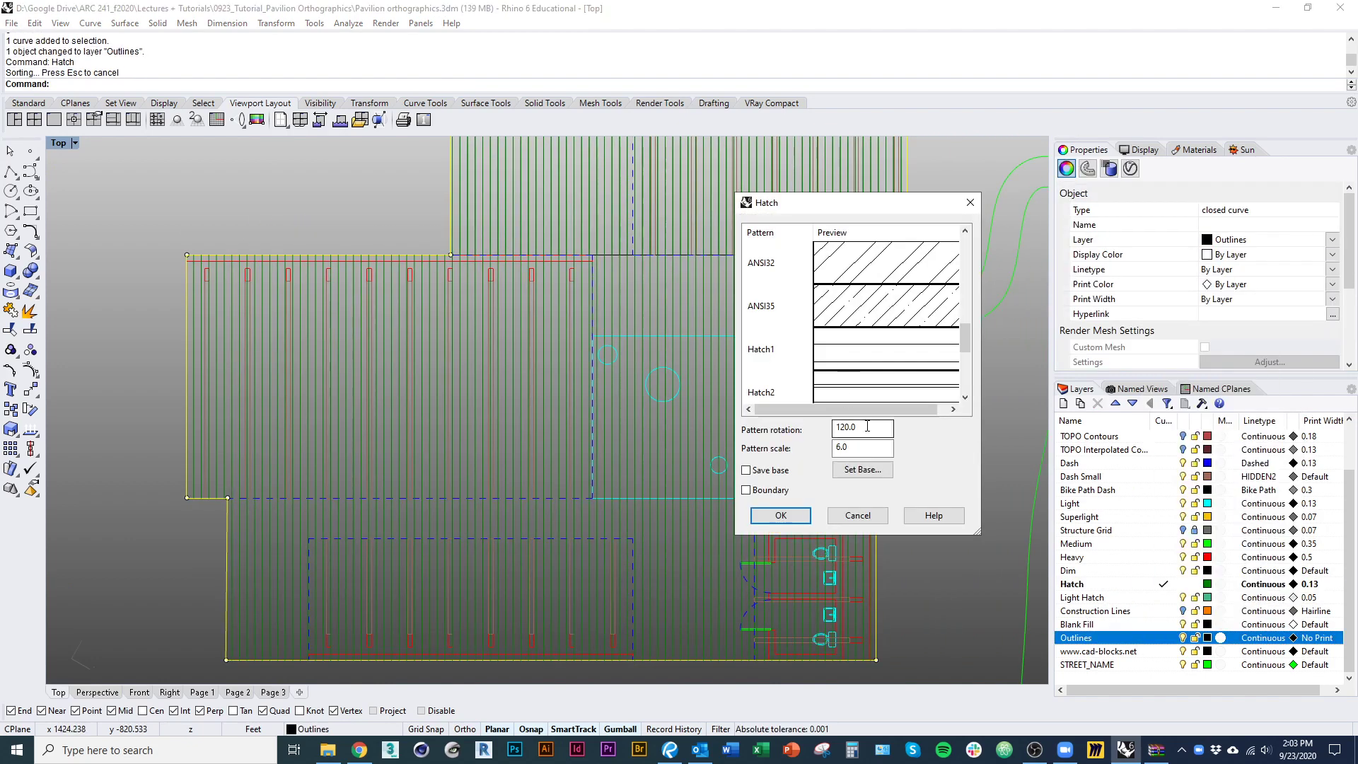
text(30)
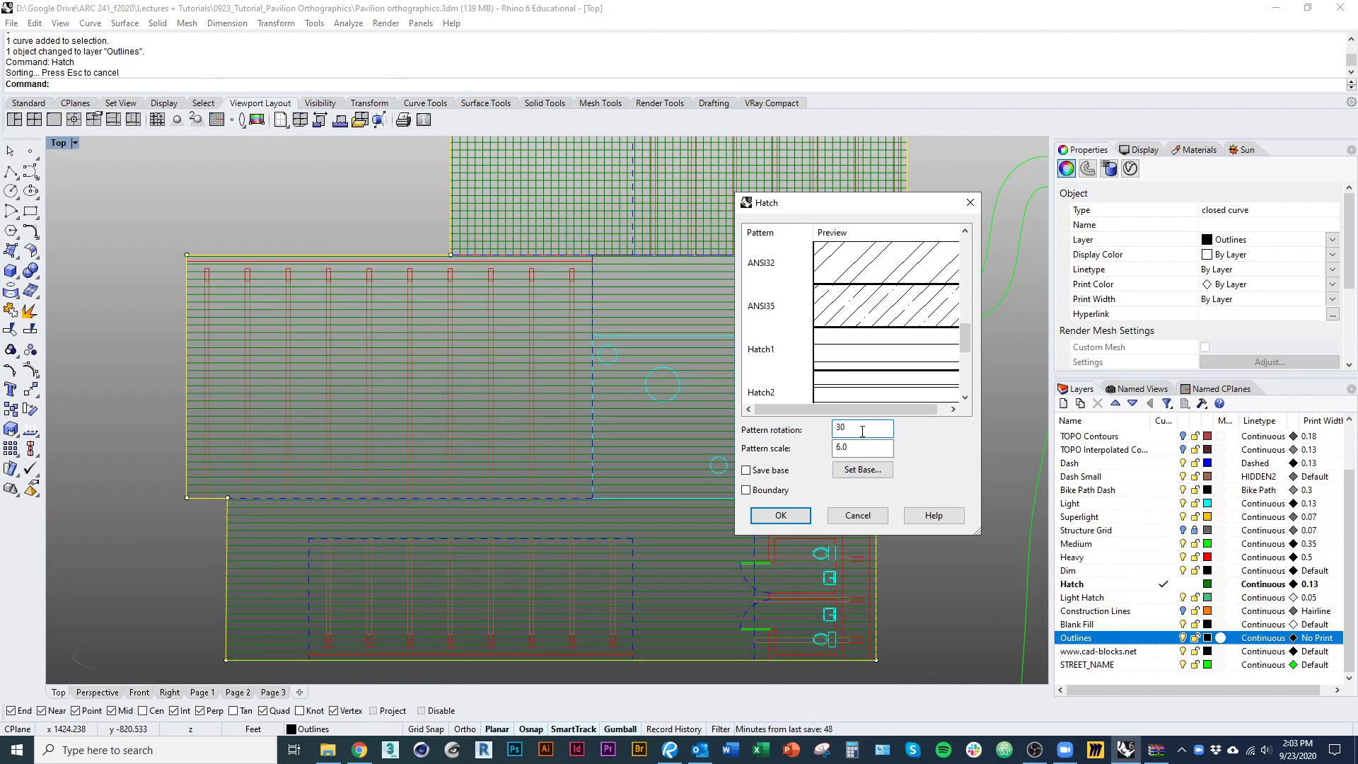
double_click(862, 429)
text(120)
click(787, 513)
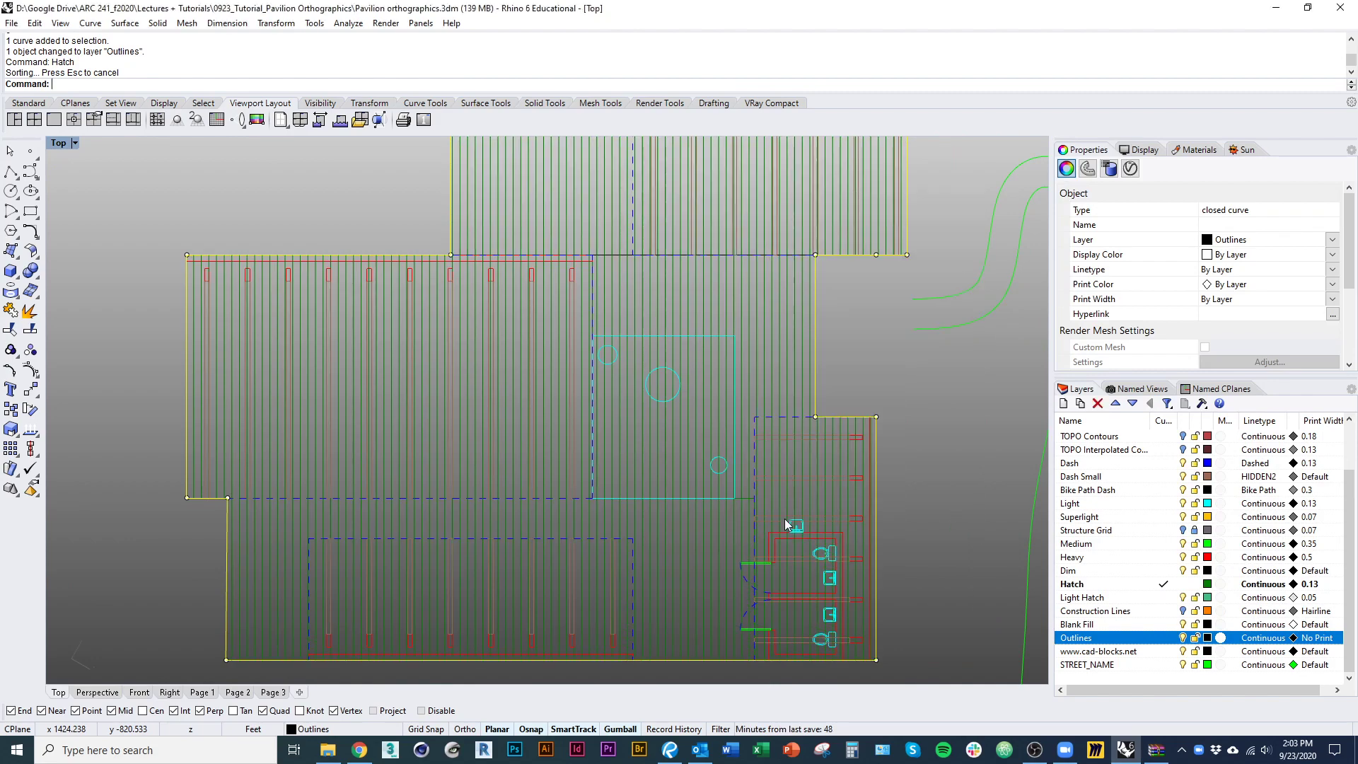
Step: Set the pattern scale of the whole-perimeter hatch to 4
right_drag(704, 496, 659, 514)
click(716, 350)
double_click(1174, 222)
text(4)
click(825, 371)
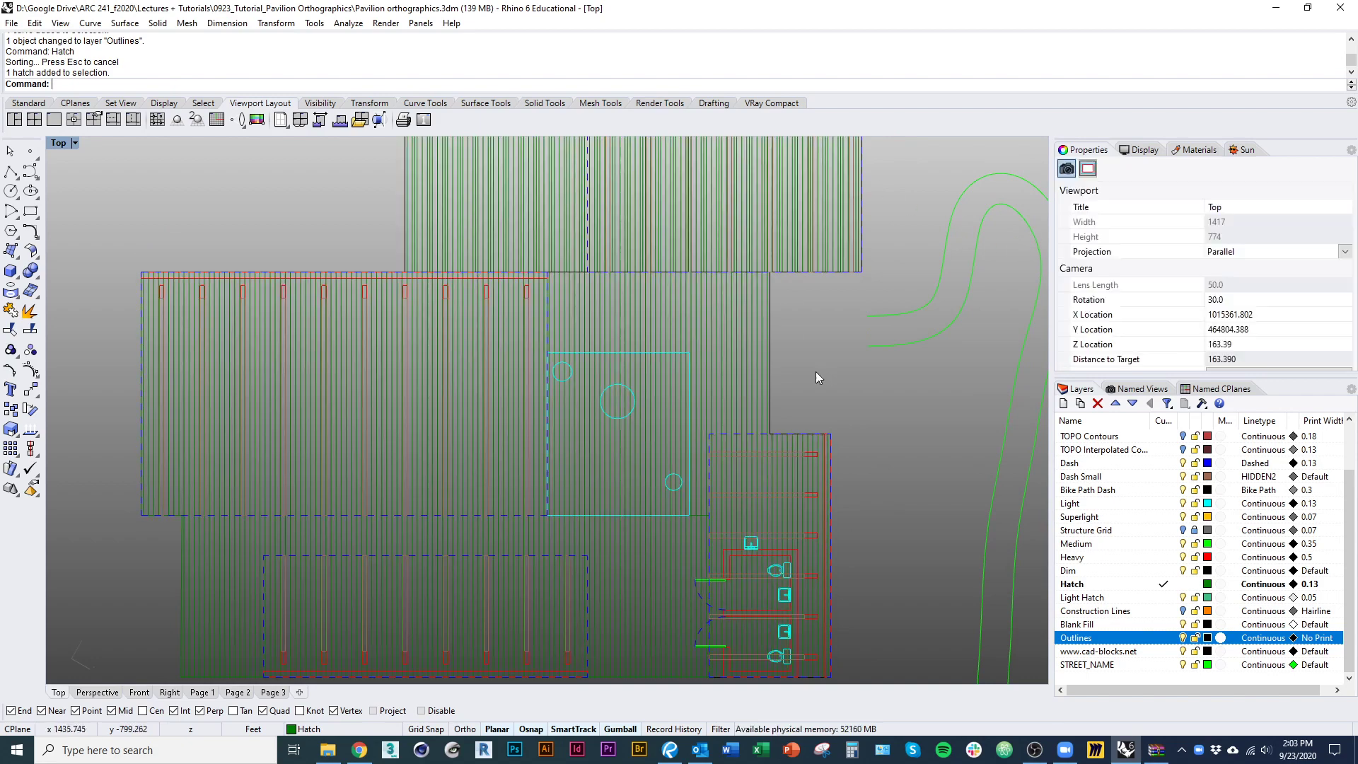
Step: Undo the last hatch scale change and the whole-perimeter hatch
right_drag(808, 365, 788, 414)
key(ctrl+z)
scroll(572, 371, down, 2)
key(ctrl+z)
Step: Move the pavilion's outer perimeter curve back to the Light layer
click(316, 549)
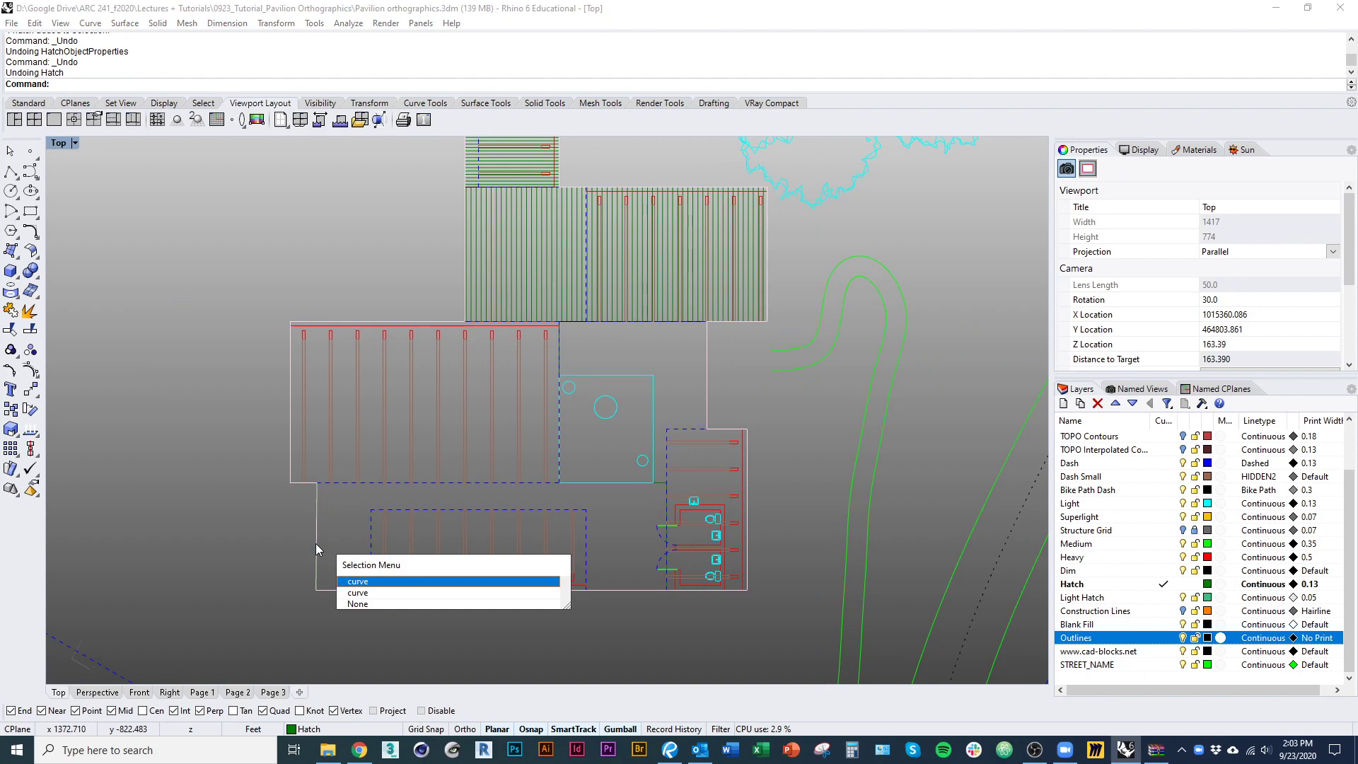
click(358, 581)
right_drag(509, 459, 483, 487)
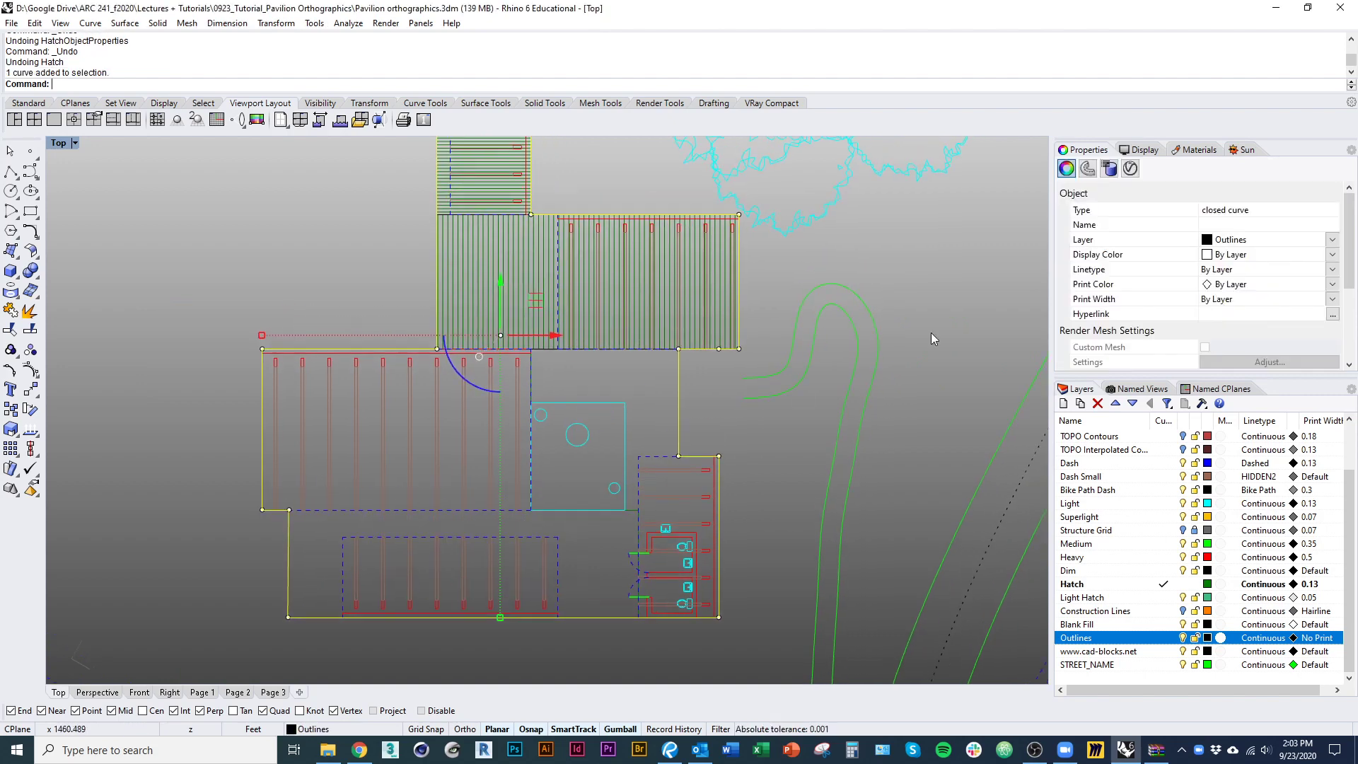
right_click(1132, 504)
click(1162, 448)
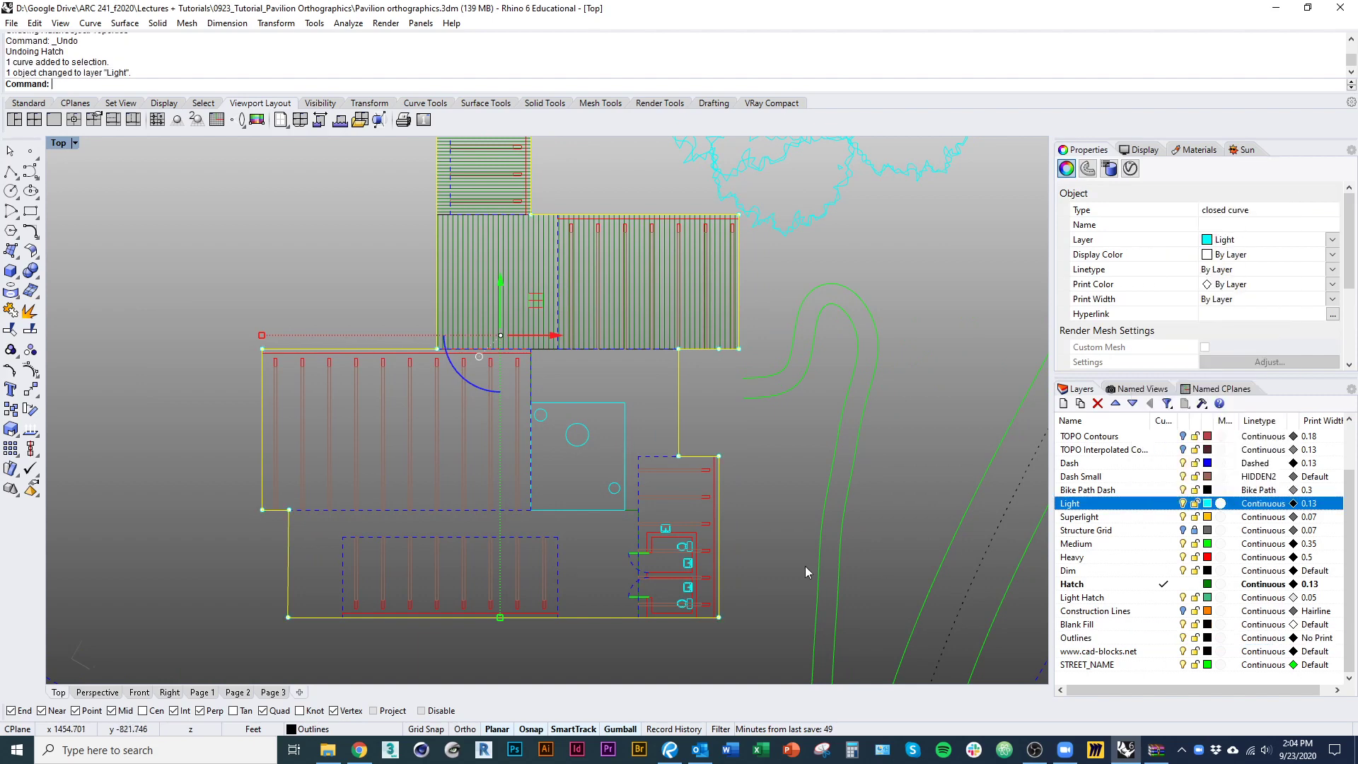
Step: Move the closed polyline around the large bay and the lower deck to the Outlines layer
right_drag(739, 526, 756, 502)
click(757, 502)
click(654, 492)
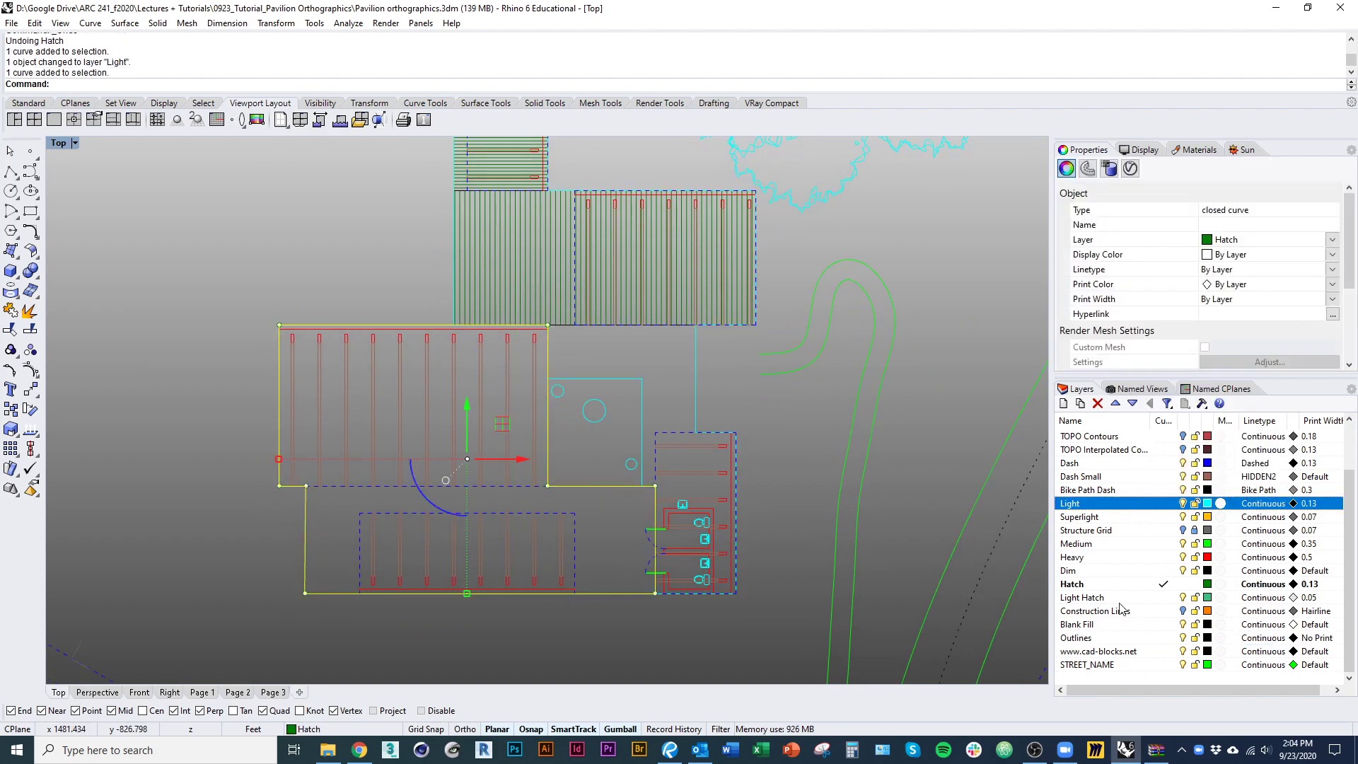
right_click(1122, 638)
click(1174, 577)
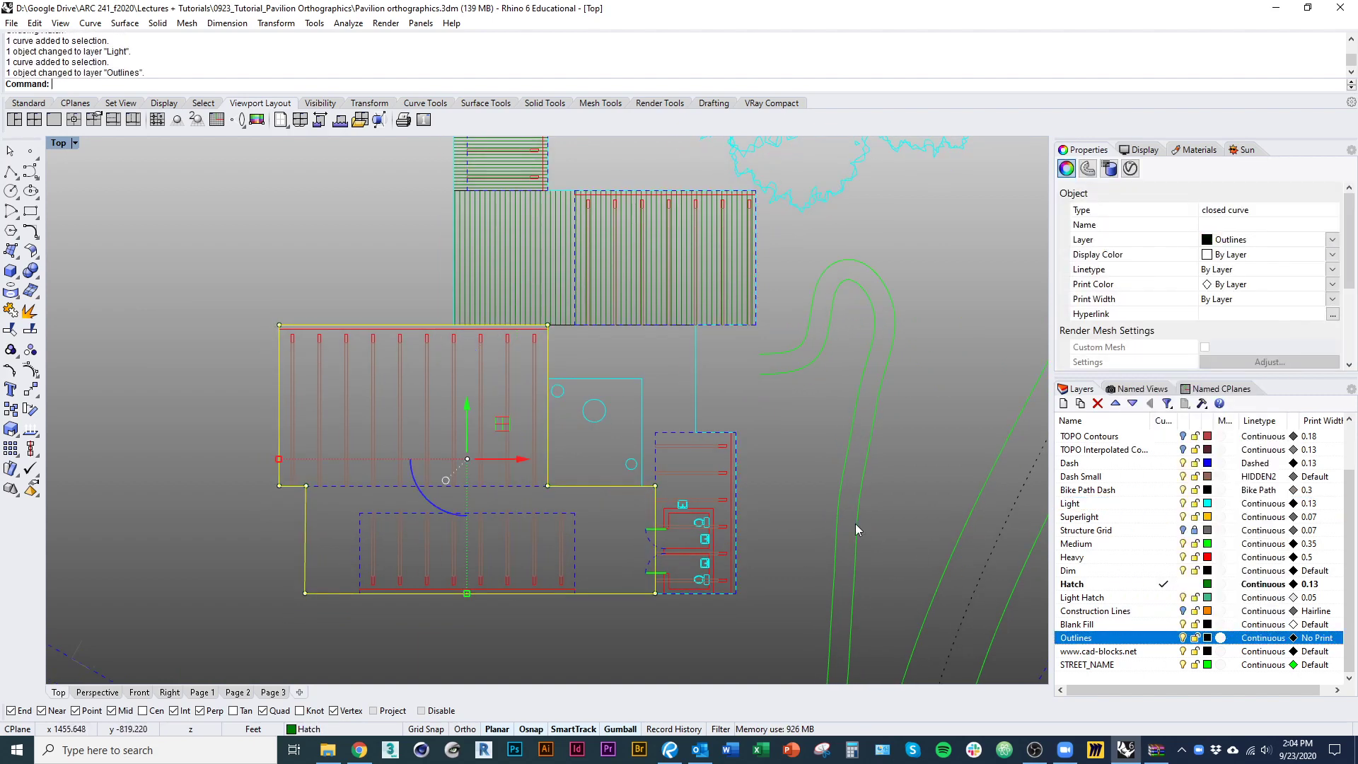
Step: Hatch the outlined large bay and lower deck area at a rotation of 120 with a pattern scale of 4
right_drag(847, 524, 781, 558)
text(Hatch)
key(Return)
double_click(862, 447)
text(4)
click(781, 515)
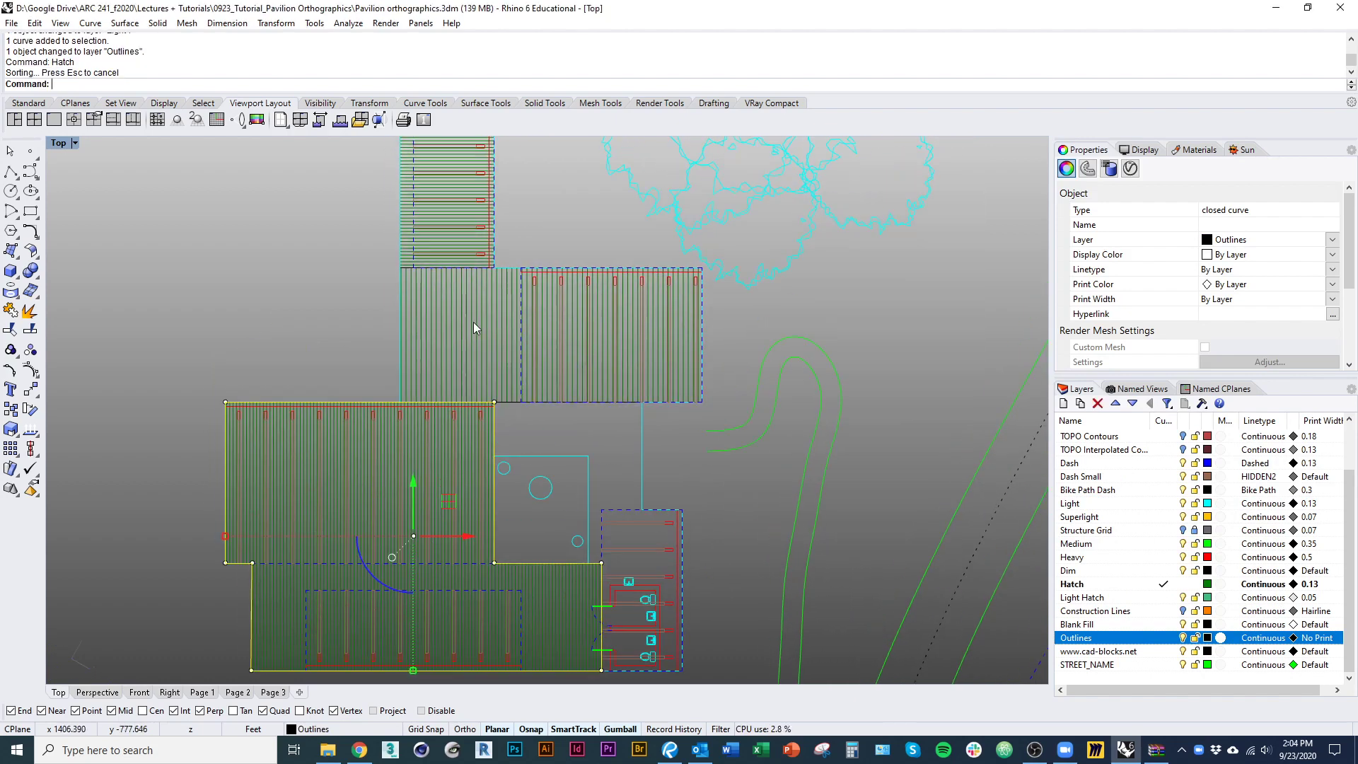
click(723, 543)
right_drag(722, 543, 705, 506)
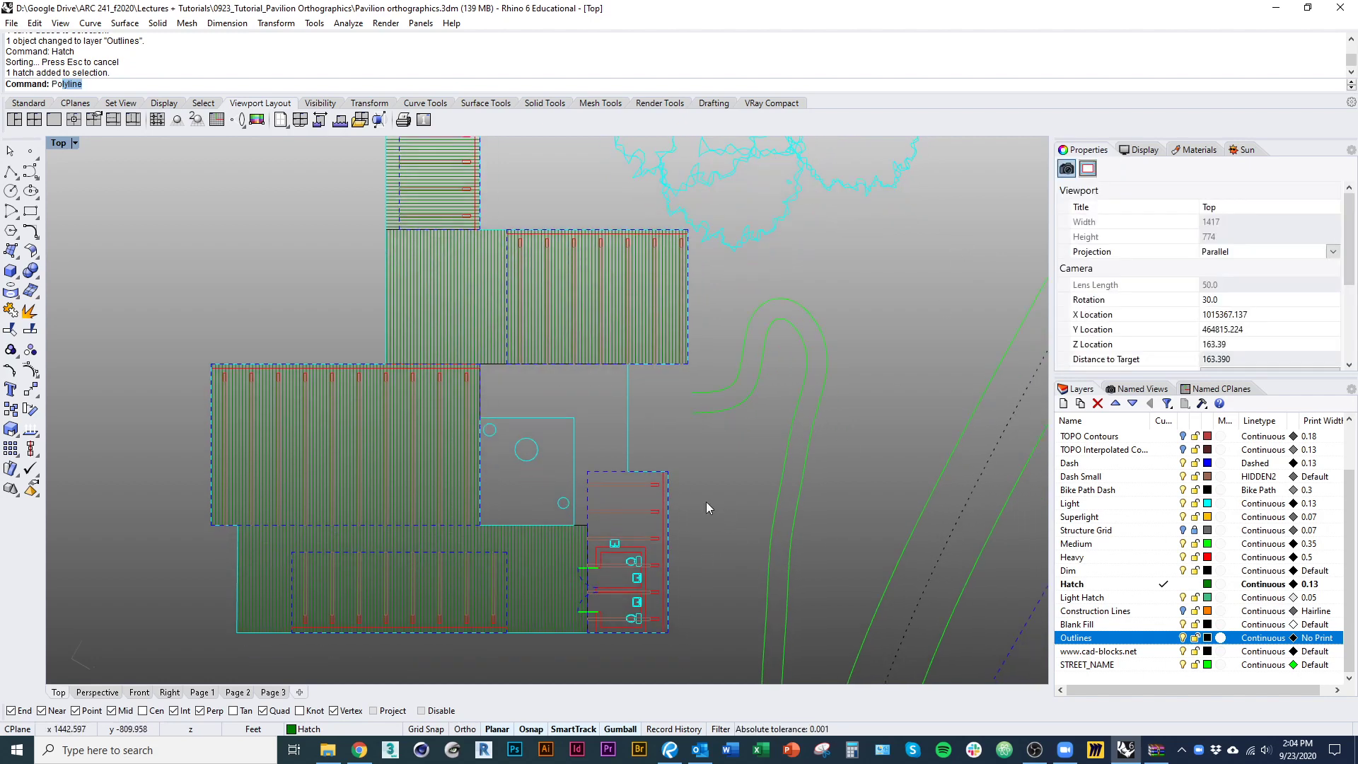
Step: Start a polyline along the restroom block's lower edge from its outer corner to its inner corner, with Outlines as the current layer
key(Return)
right_drag(688, 510, 683, 465)
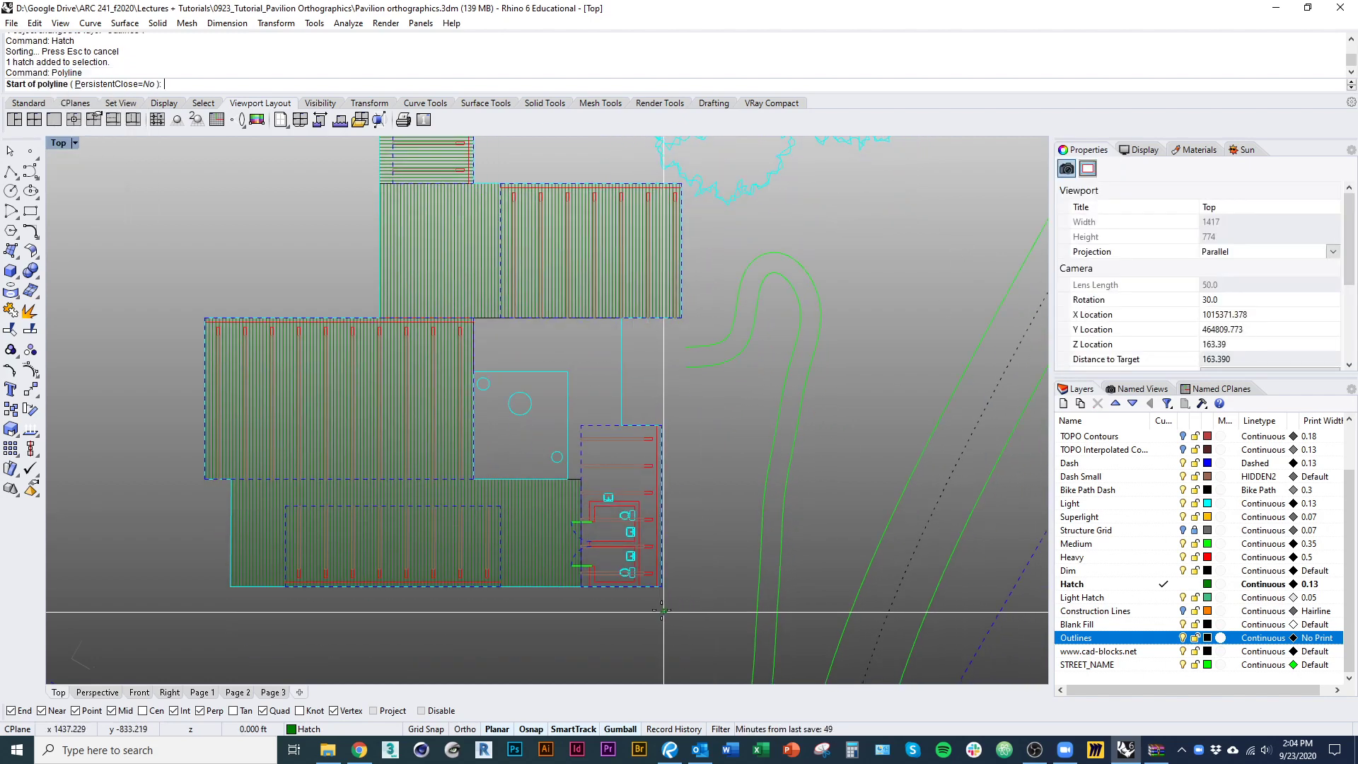
click(661, 587)
scroll(568, 584, up, 6)
click(613, 594)
right_drag(628, 567, 620, 670)
click(1169, 641)
Step: Continue the polyline up the restroom block's inner side and around the square planter's outer and upper edges
click(606, 306)
click(562, 306)
right_drag(562, 306, 625, 558)
click(595, 236)
click(253, 236)
Step: Continue the polyline up to the upper deck, along its edge and down to the restroom block's upper edge, undoing one misplaced point
right_drag(358, 219, 406, 591)
click(303, 412)
key(ctrl+z)
click(300, 414)
click(836, 414)
right_drag(819, 532, 674, 248)
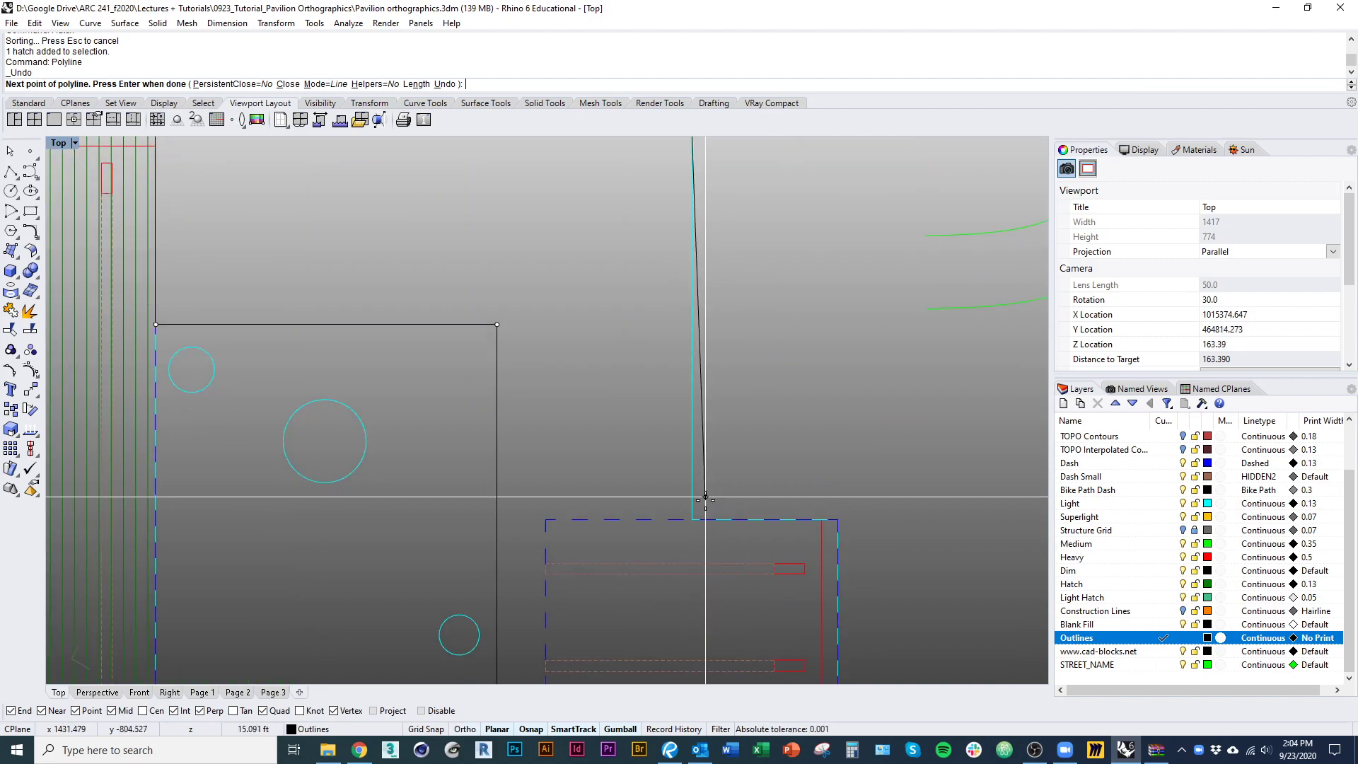
click(692, 520)
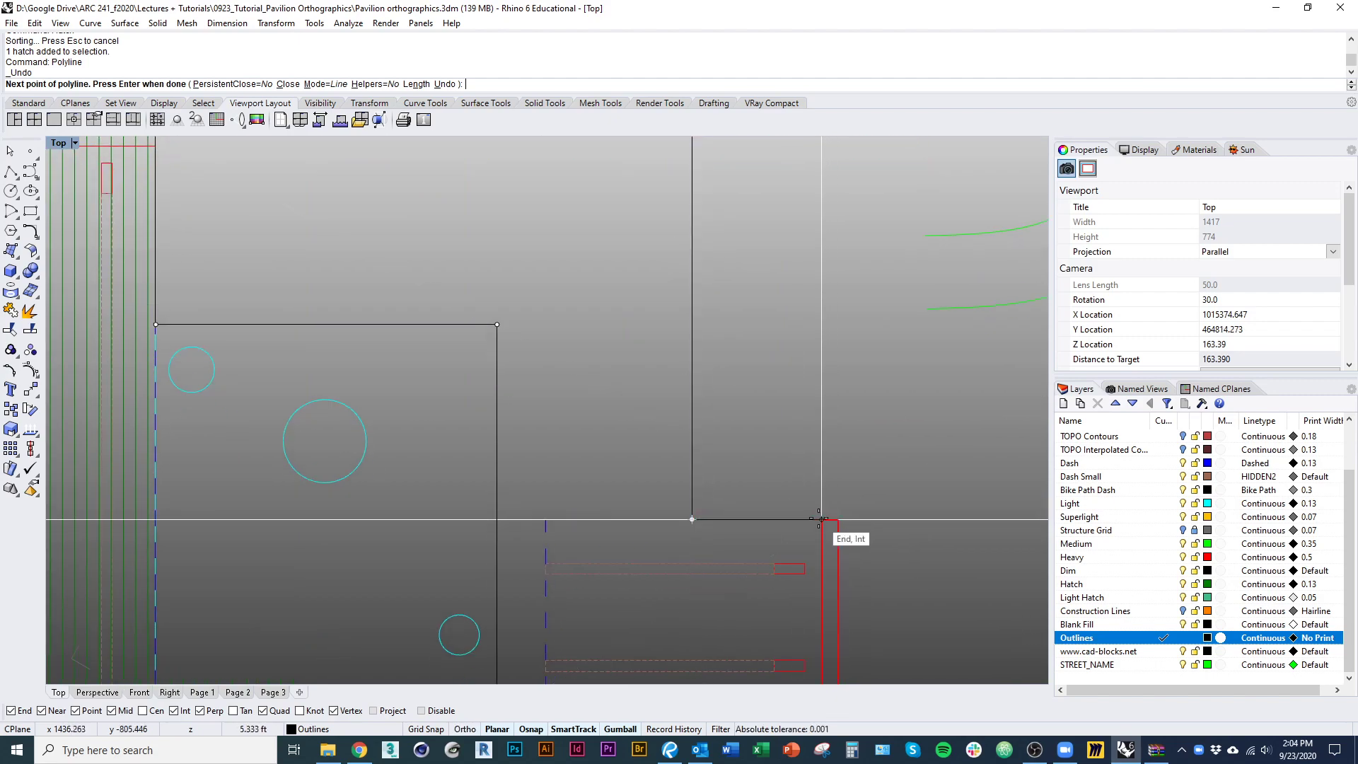
click(818, 519)
Step: Try to continue the polyline down the restroom block's outer wall, and undo the misplaced points
scroll(782, 403, down, 5)
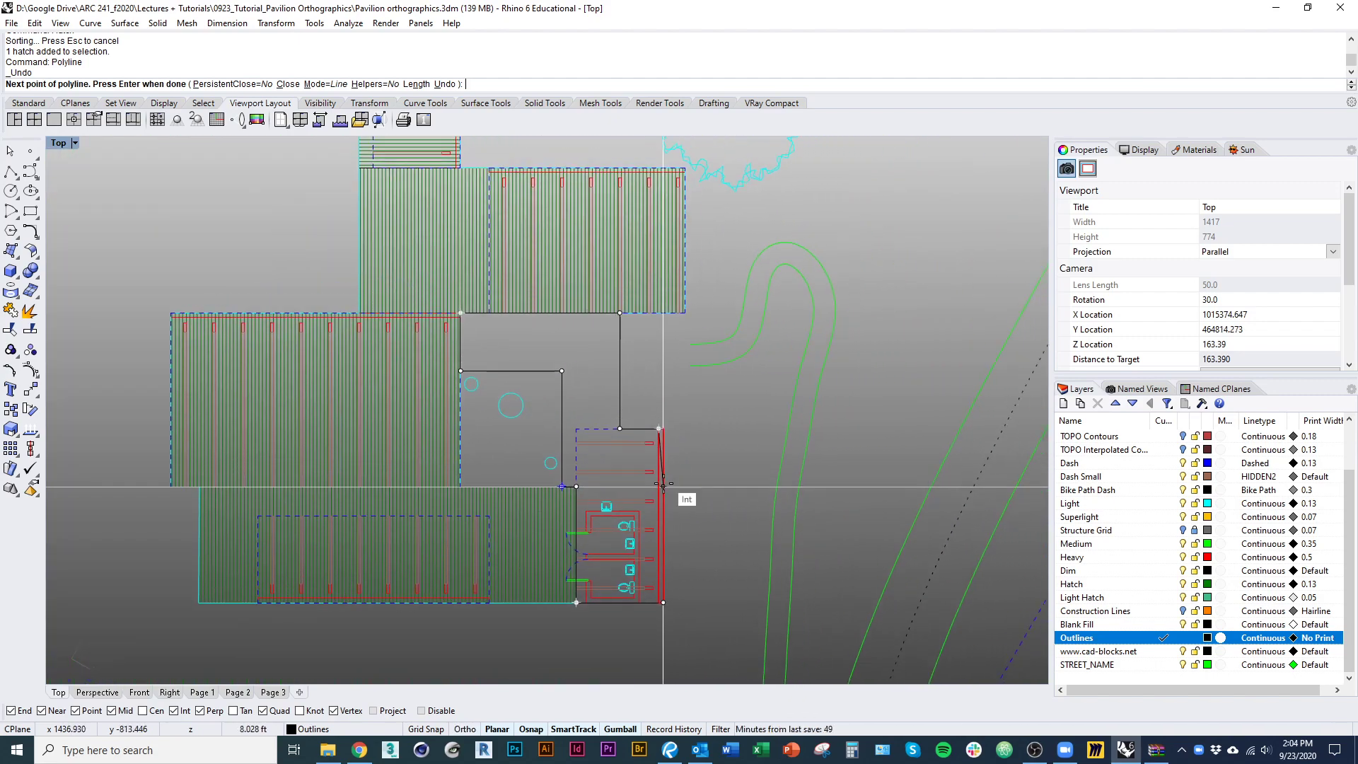
scroll(649, 490, up, 5)
click(645, 535)
click(424, 604)
right_drag(460, 590, 460, 627)
right_drag(535, 608, 532, 493)
ctrl+right_drag(457, 524, 460, 432)
key(ctrl+z)
ctrl+right_drag(413, 559, 414, 600)
key(ctrl+z)
Step: Undo the point on the wall's inner face and close the polyline from the restroom block's upper outer corner
scroll(848, 538, down, 3)
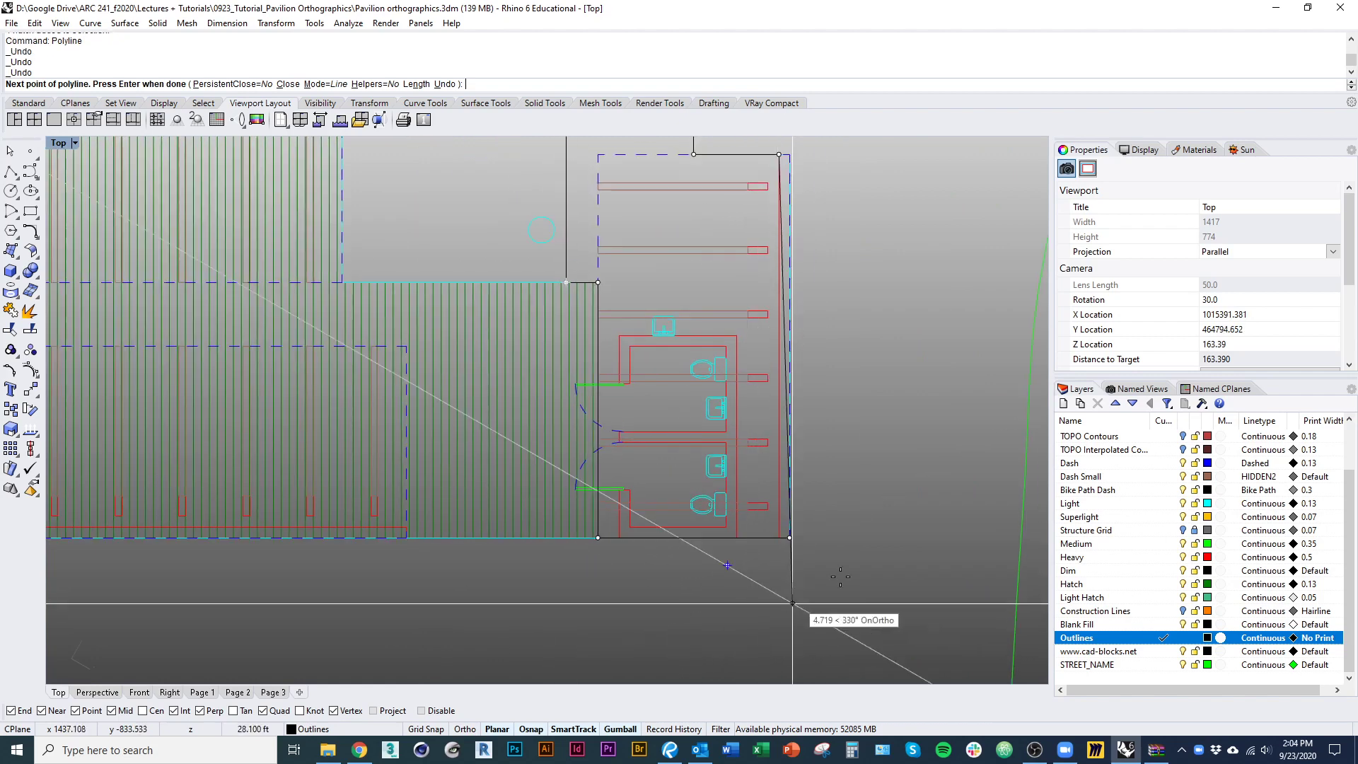
right_drag(855, 489, 842, 528)
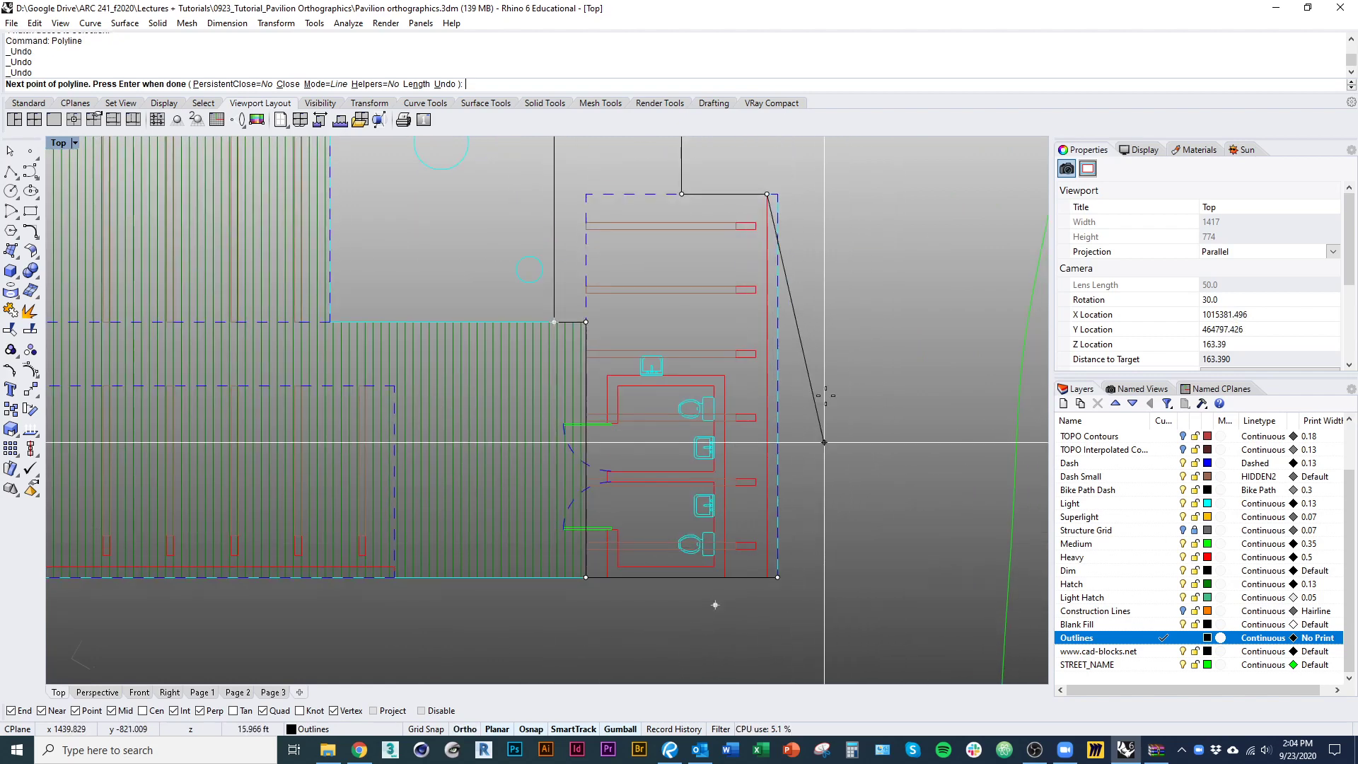
shift+right_drag(815, 277, 813, 353)
key(ctrl+z)
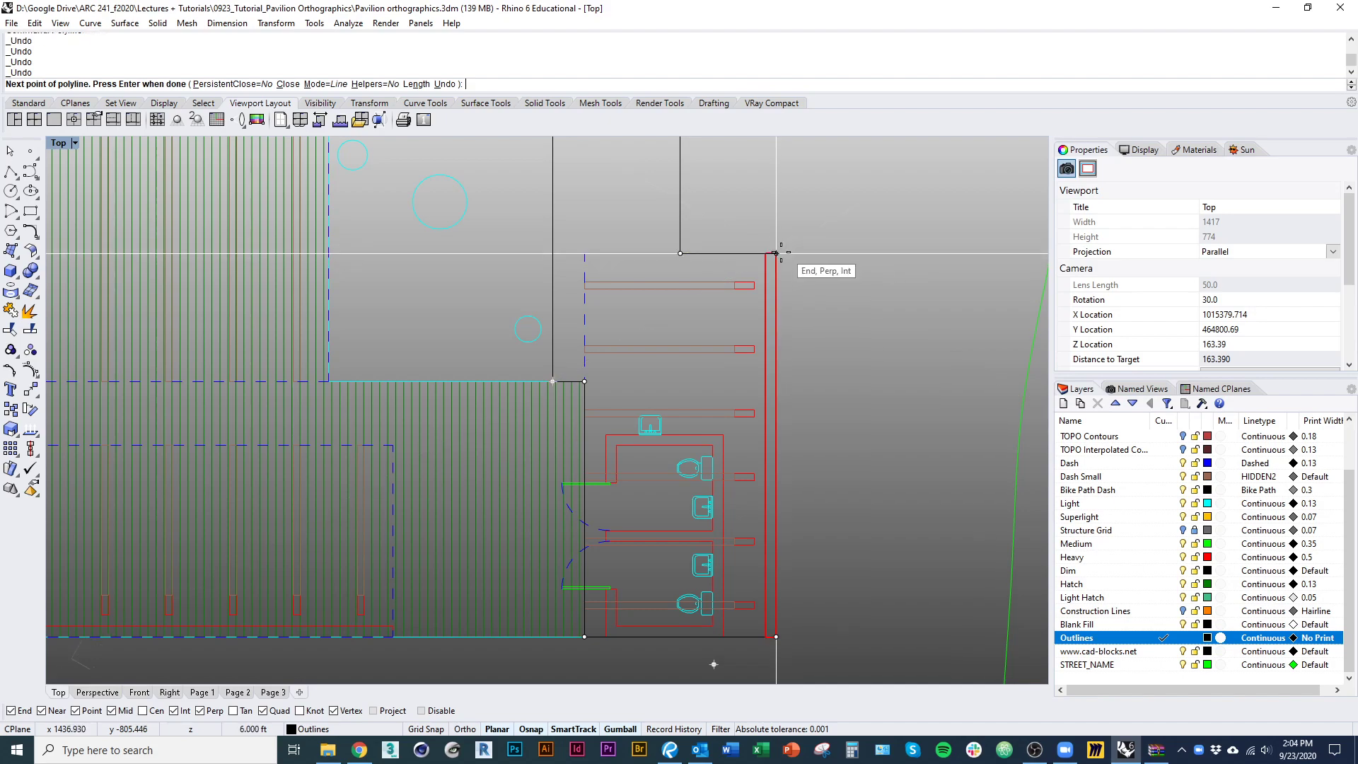
text(c)
key(Return)
scroll(825, 396, down, 3)
Step: Hatch the outlined area around the planter and restroom block at a rotation of 30 and a scale of 4
right_drag(823, 407, 746, 515)
click(621, 410)
click(667, 466)
right_drag(717, 251, 729, 497)
right_drag(757, 648, 706, 418)
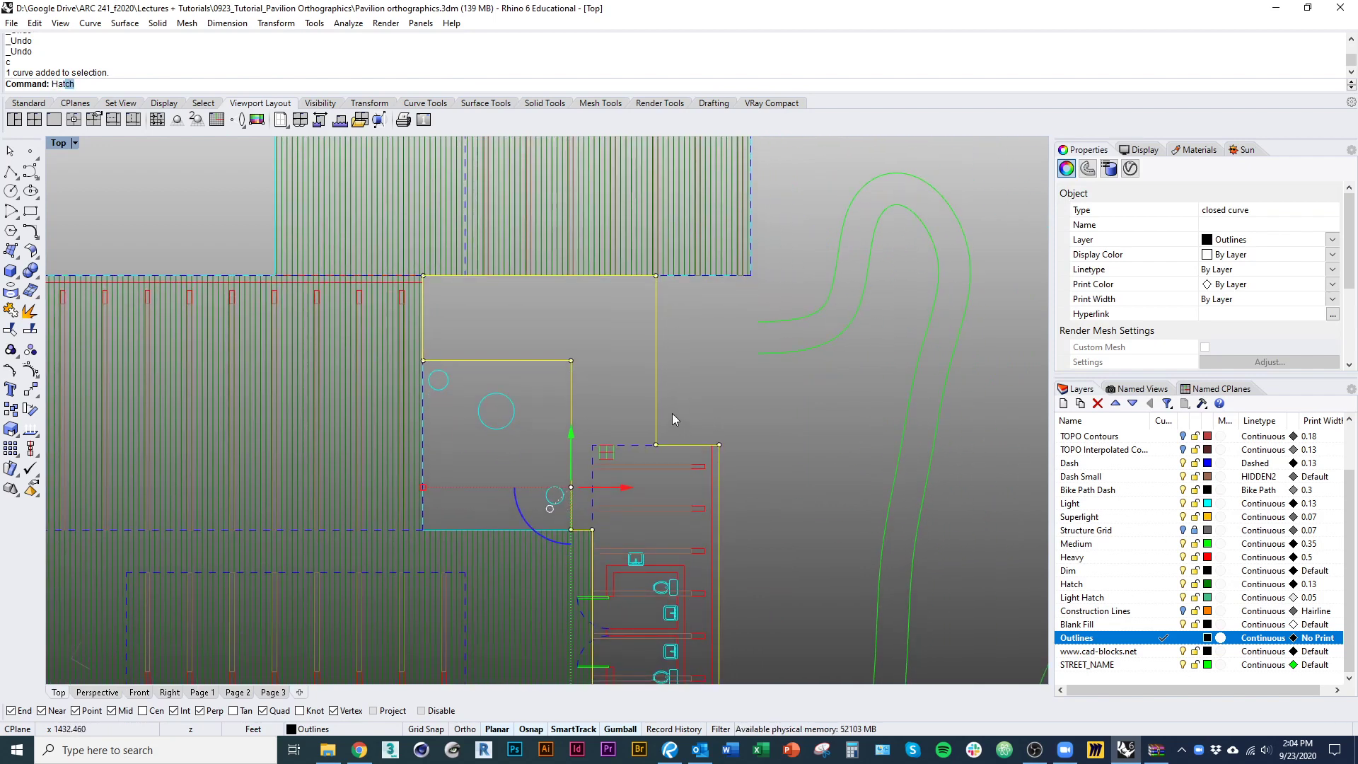
text(Ha)
key(Return)
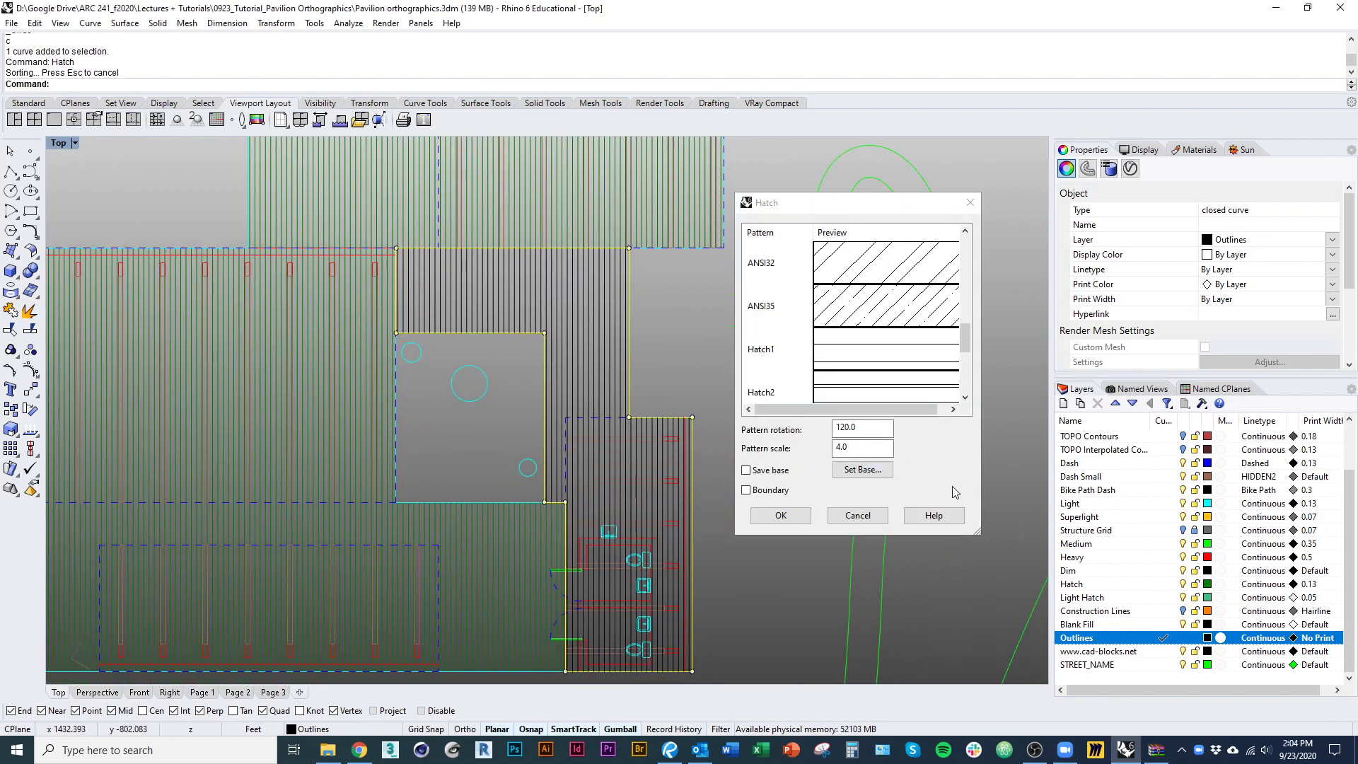
drag(973, 348, 973, 356)
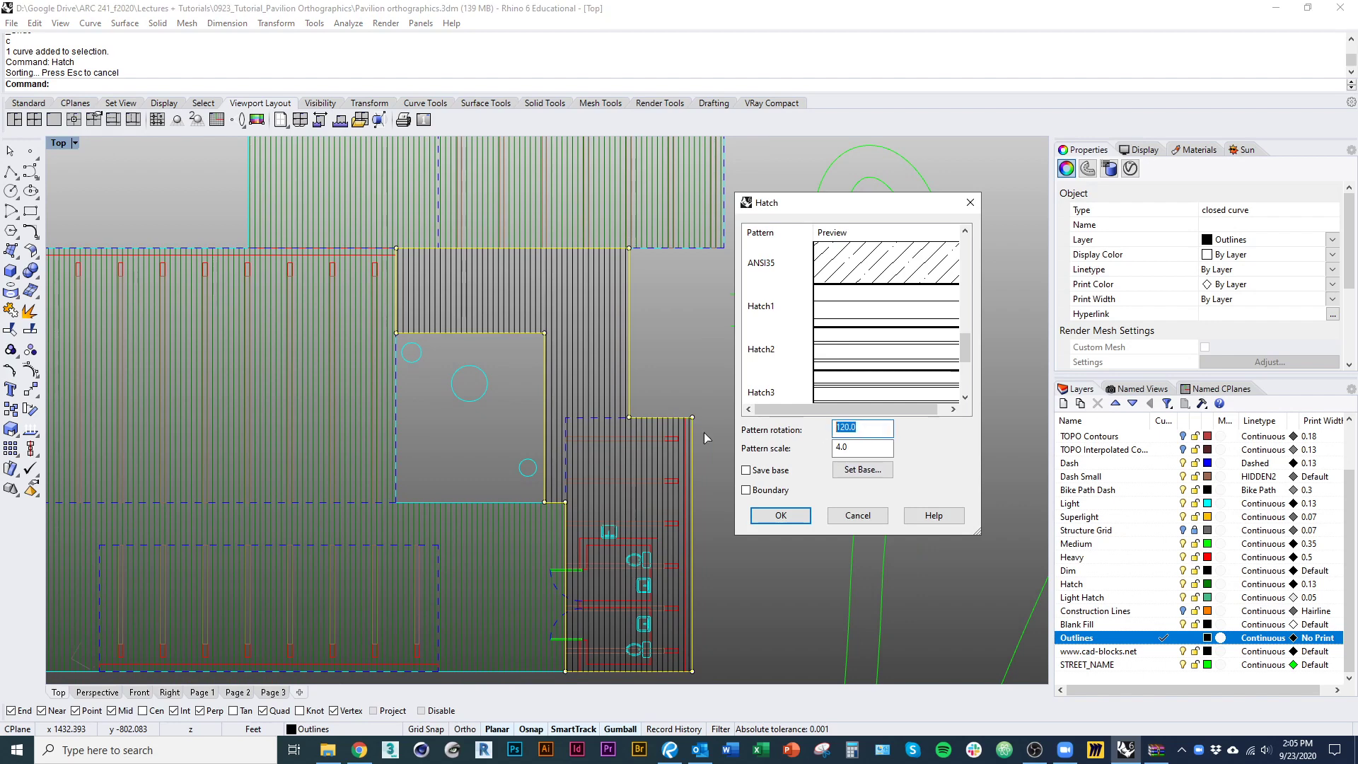
text(30)
click(1183, 610)
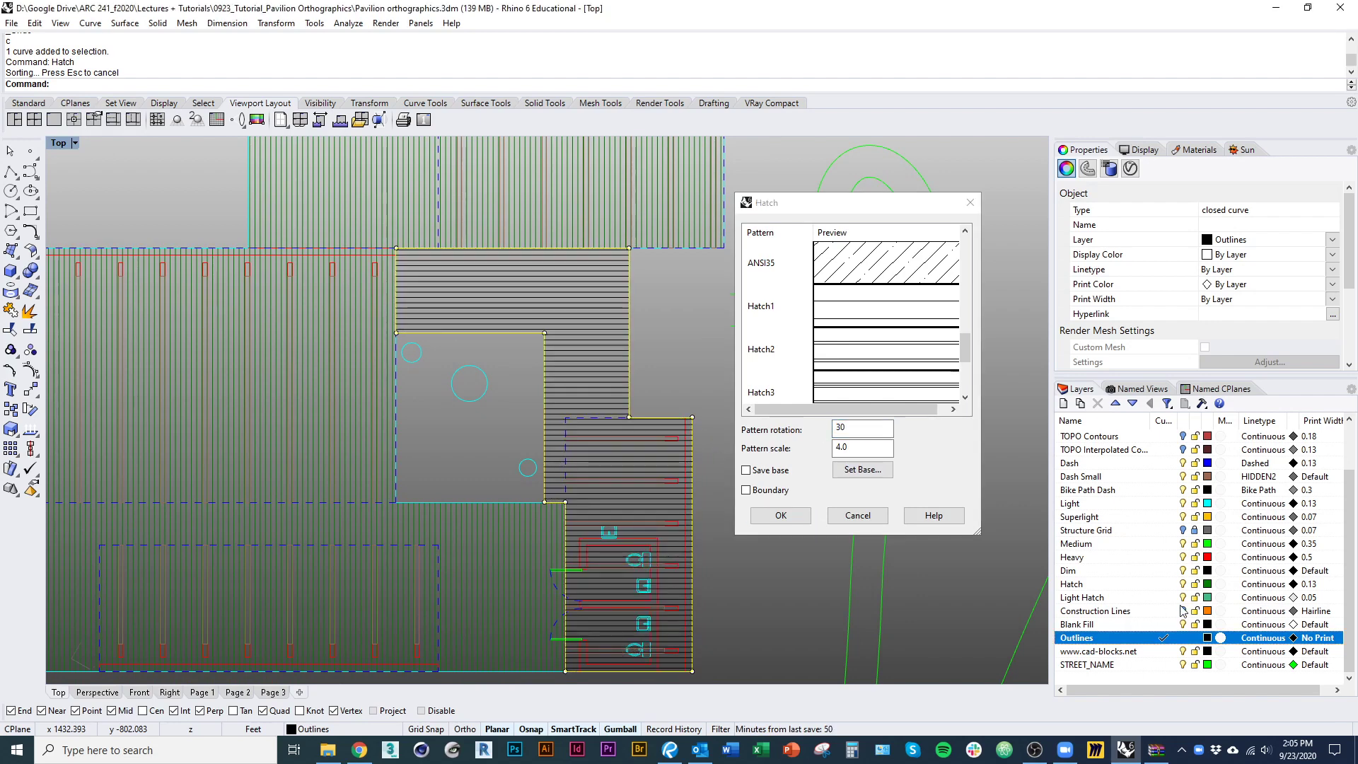
click(862, 505)
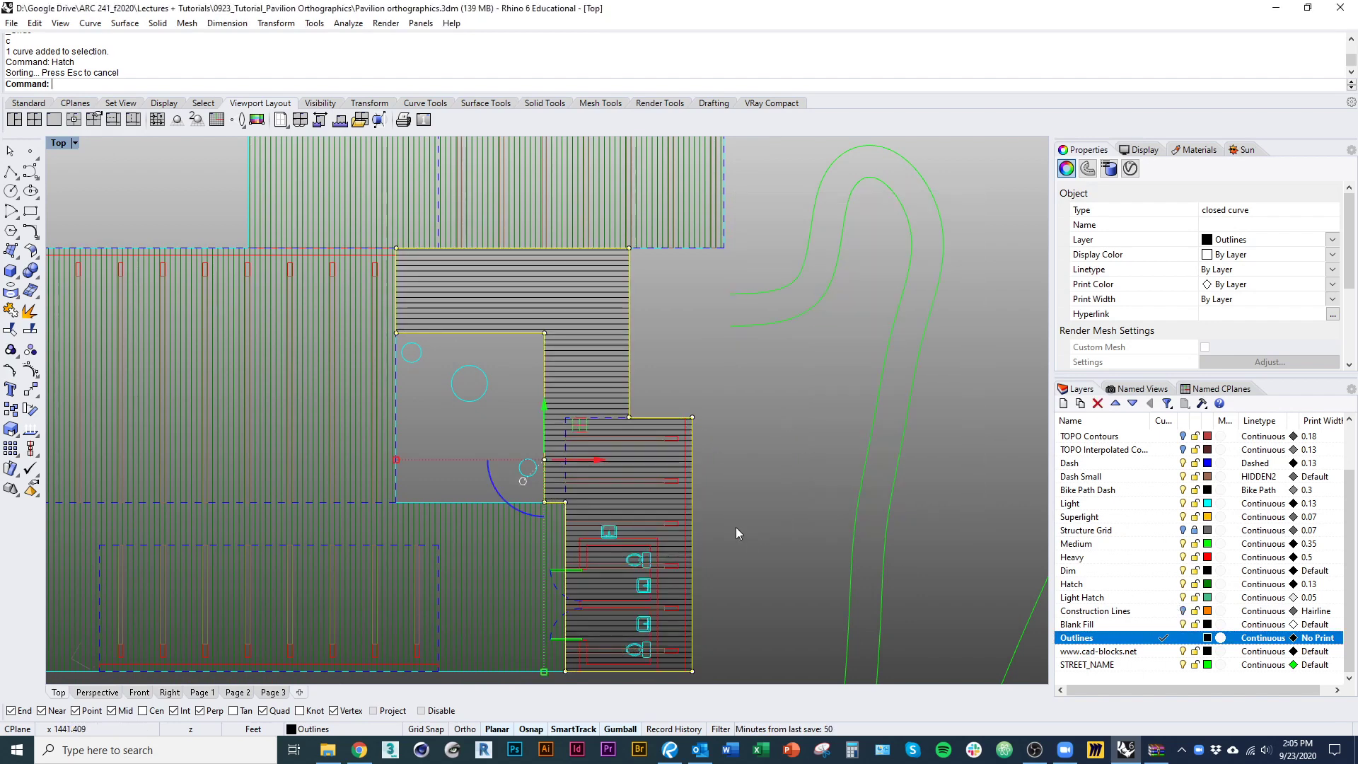
Step: Move the hatch around the planter and restroom block to the Hatch layer
right_click(1134, 591)
click(1168, 528)
click(784, 444)
right_drag(785, 444, 824, 440)
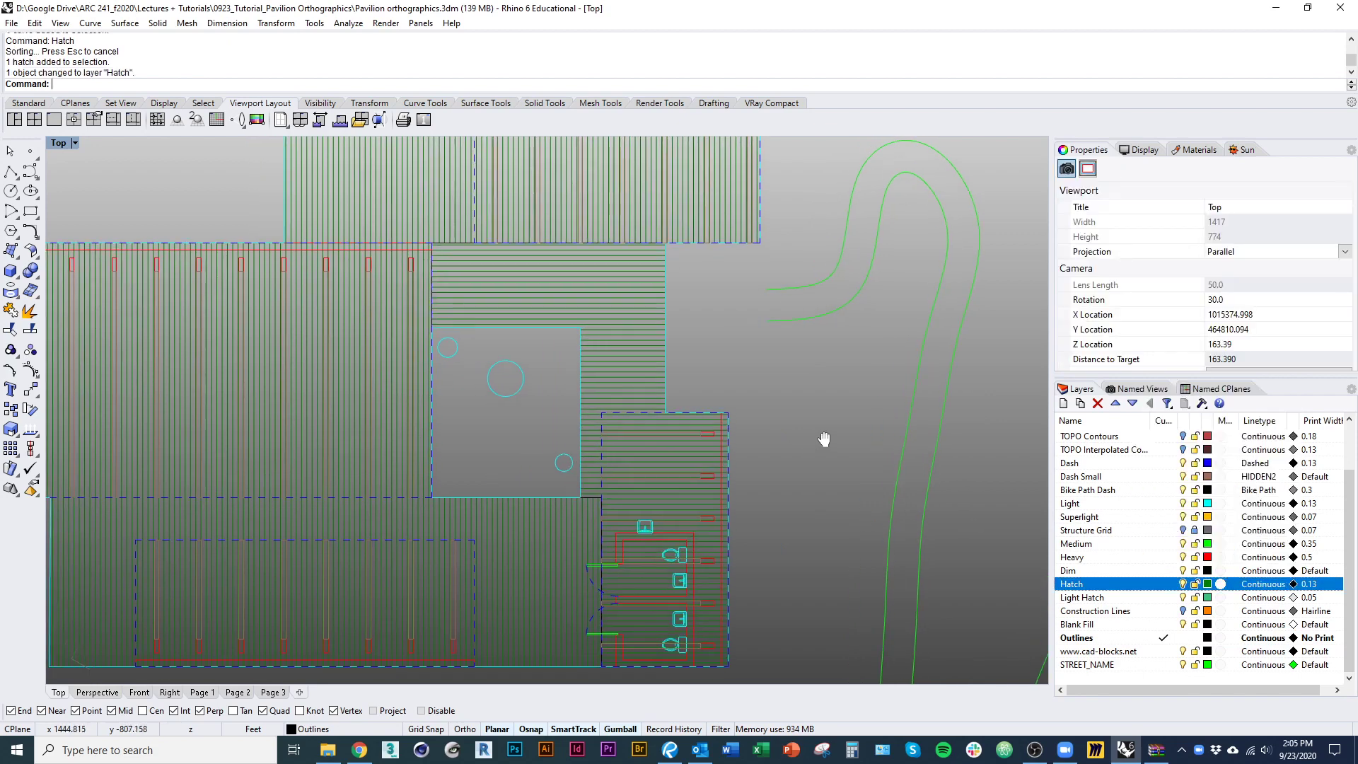
Step: Move the upper control points of the left block's decking hatch down to the wall's inner face
right_drag(823, 485, 886, 492)
right_drag(592, 445, 680, 524)
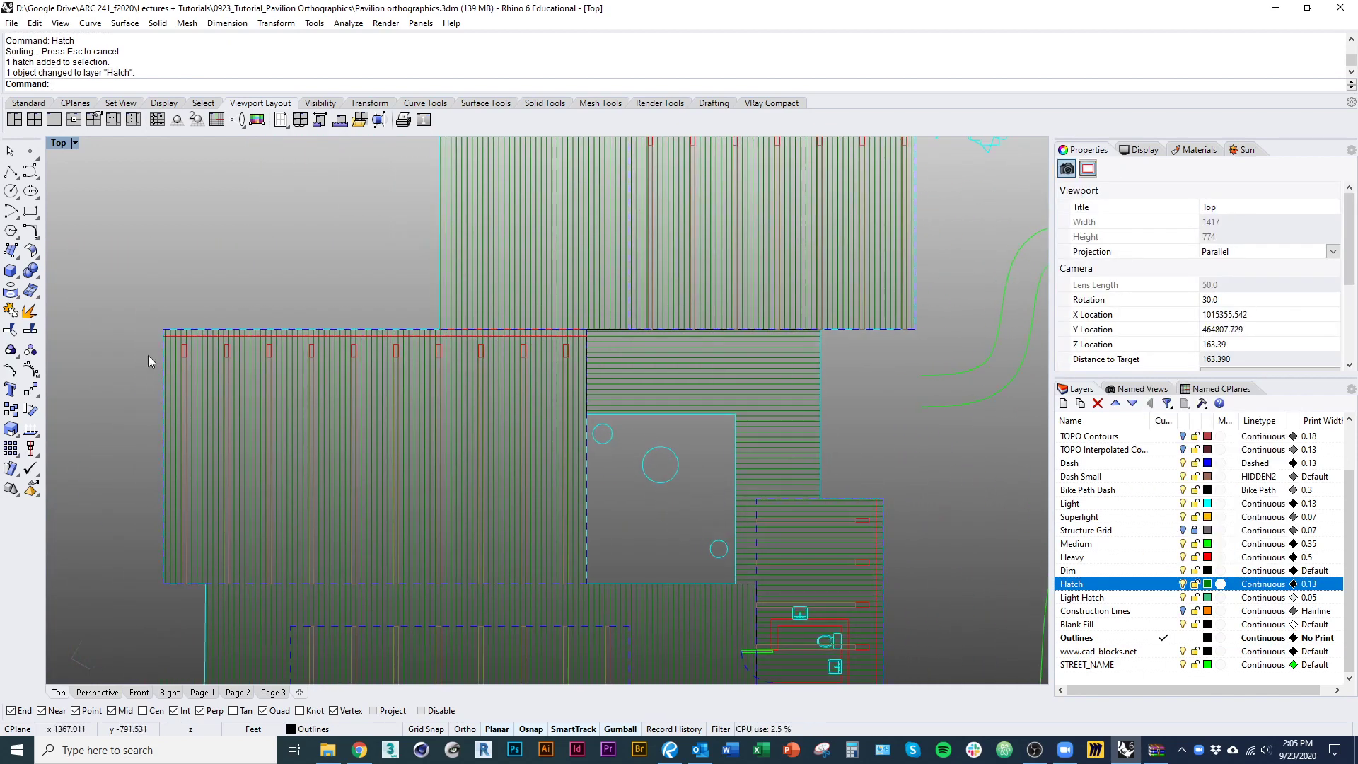
click(291, 396)
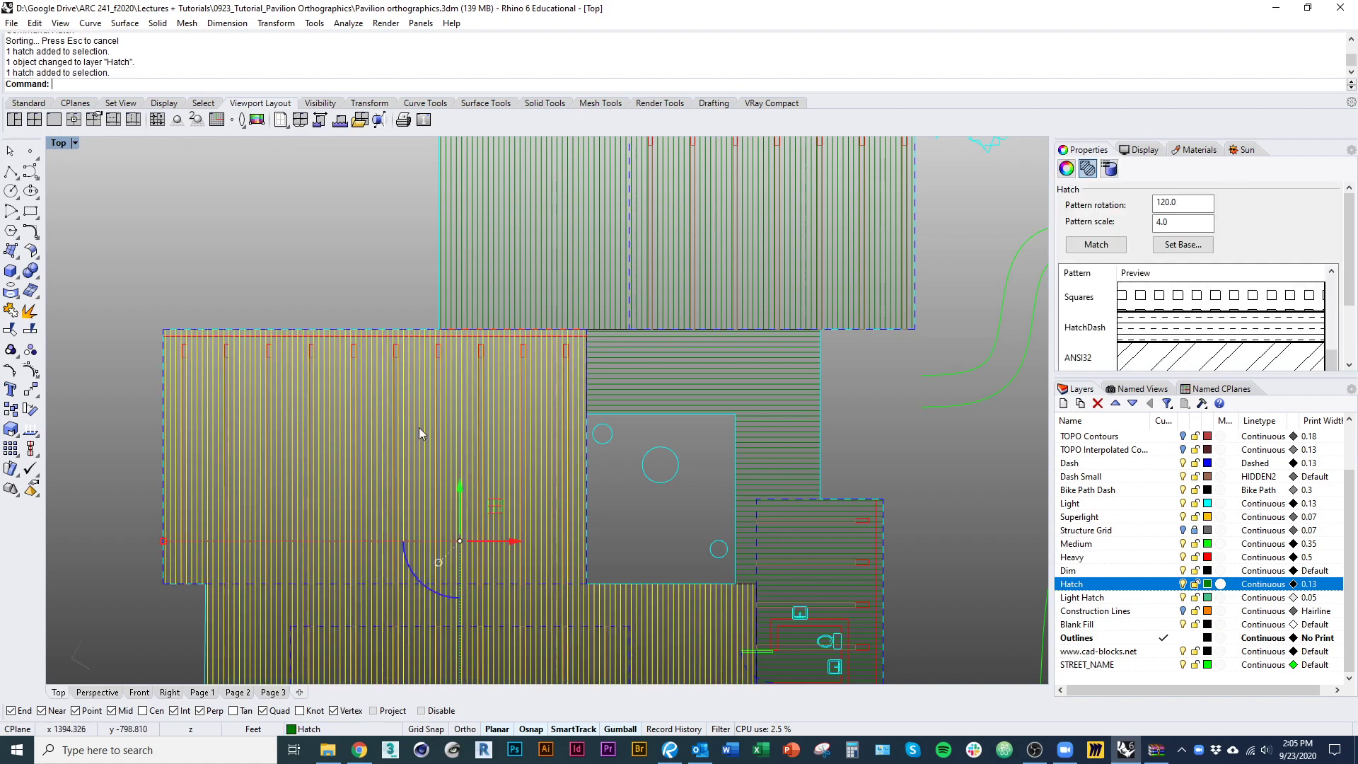
right_drag(446, 391, 300, 509)
mouse_move(495, 395)
right_down()
mouse_move(429, 470)
mouse_move(401, 479)
mouse_move(403, 551)
mouse_move(467, 319)
mouse_move(656, 225)
mouse_move(695, 315)
right_up()
scroll(625, 286, up, 11)
click(699, 337)
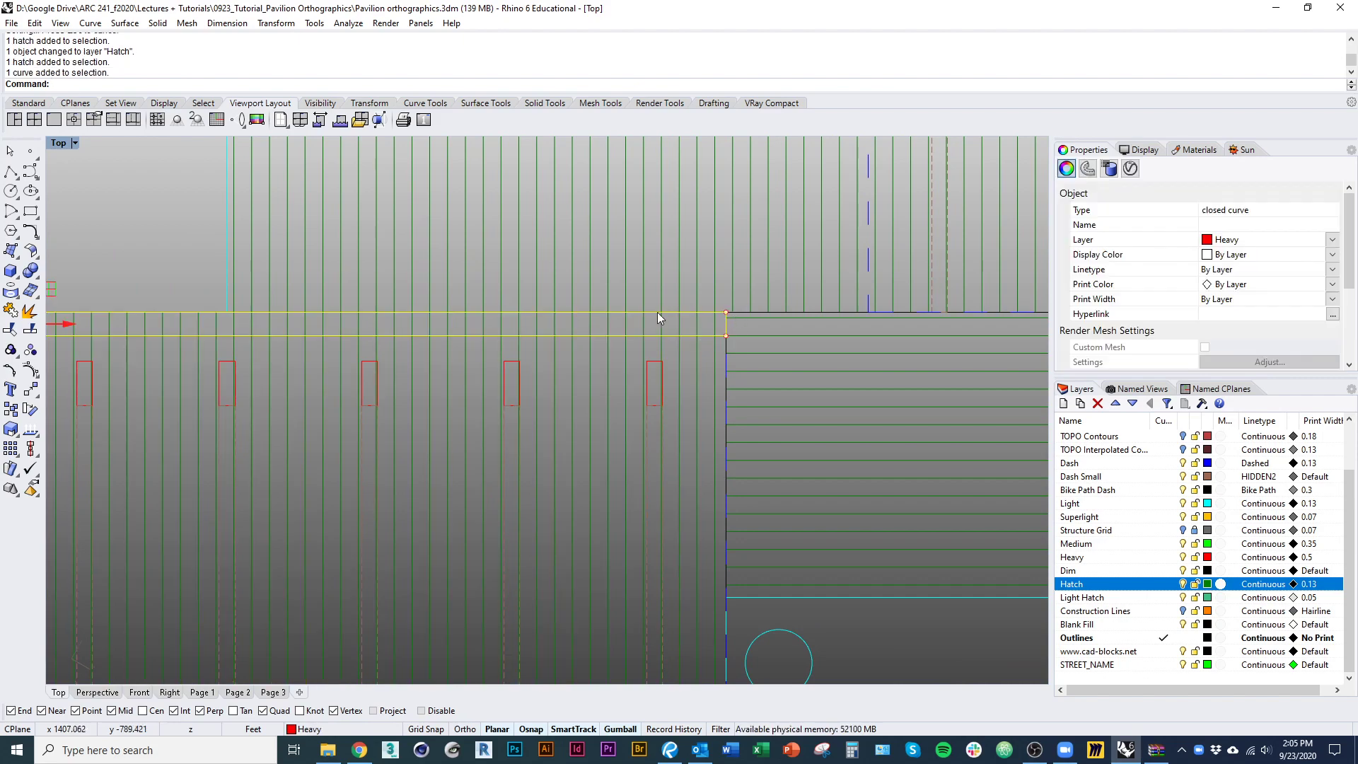
click(697, 354)
scroll(601, 388, down, 3)
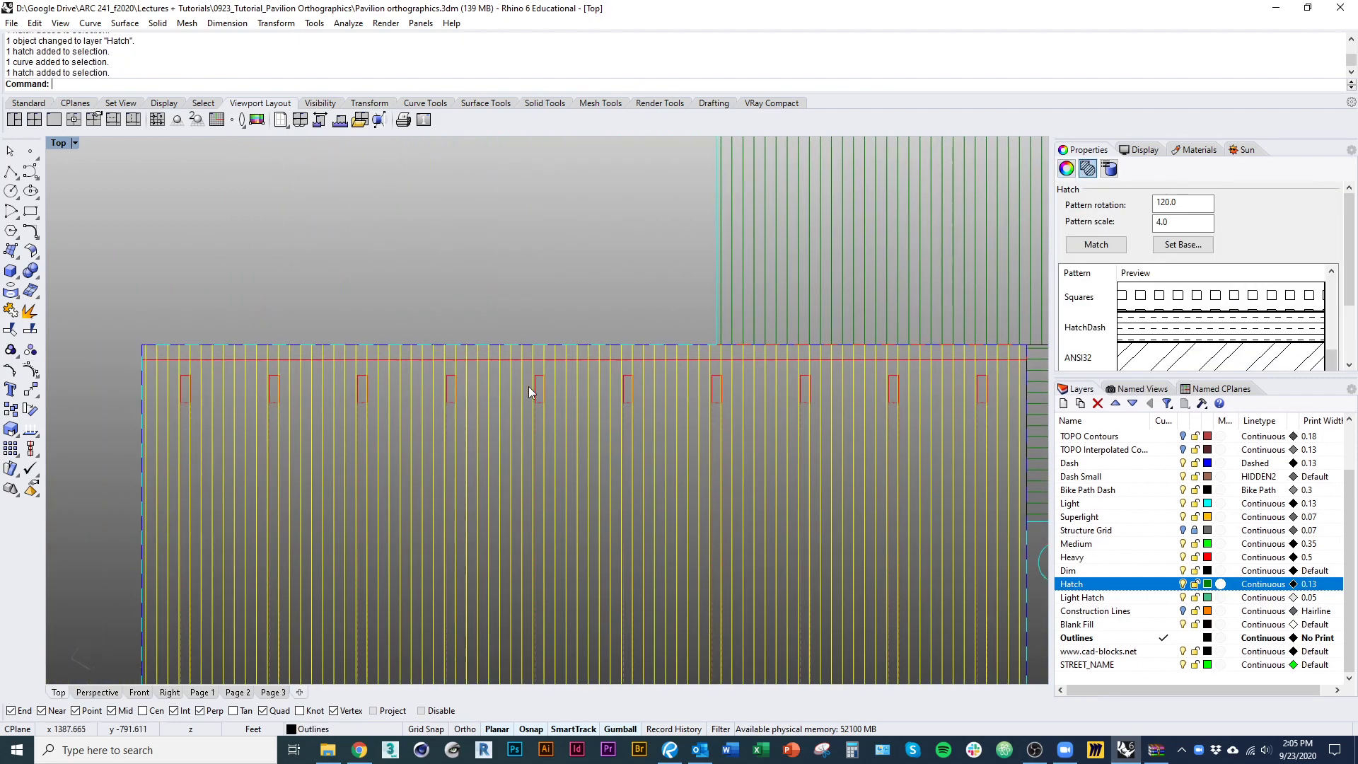
scroll(523, 384, down, 2)
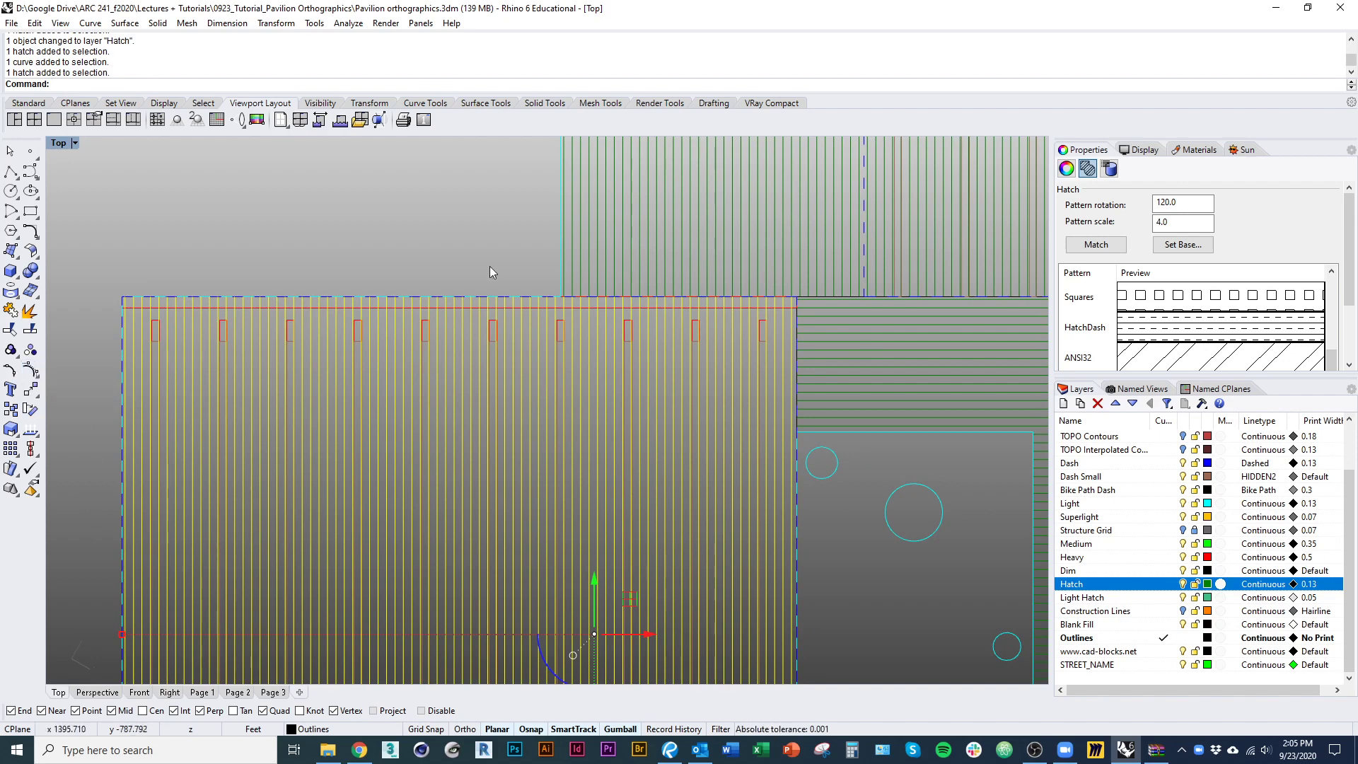
click(30, 371)
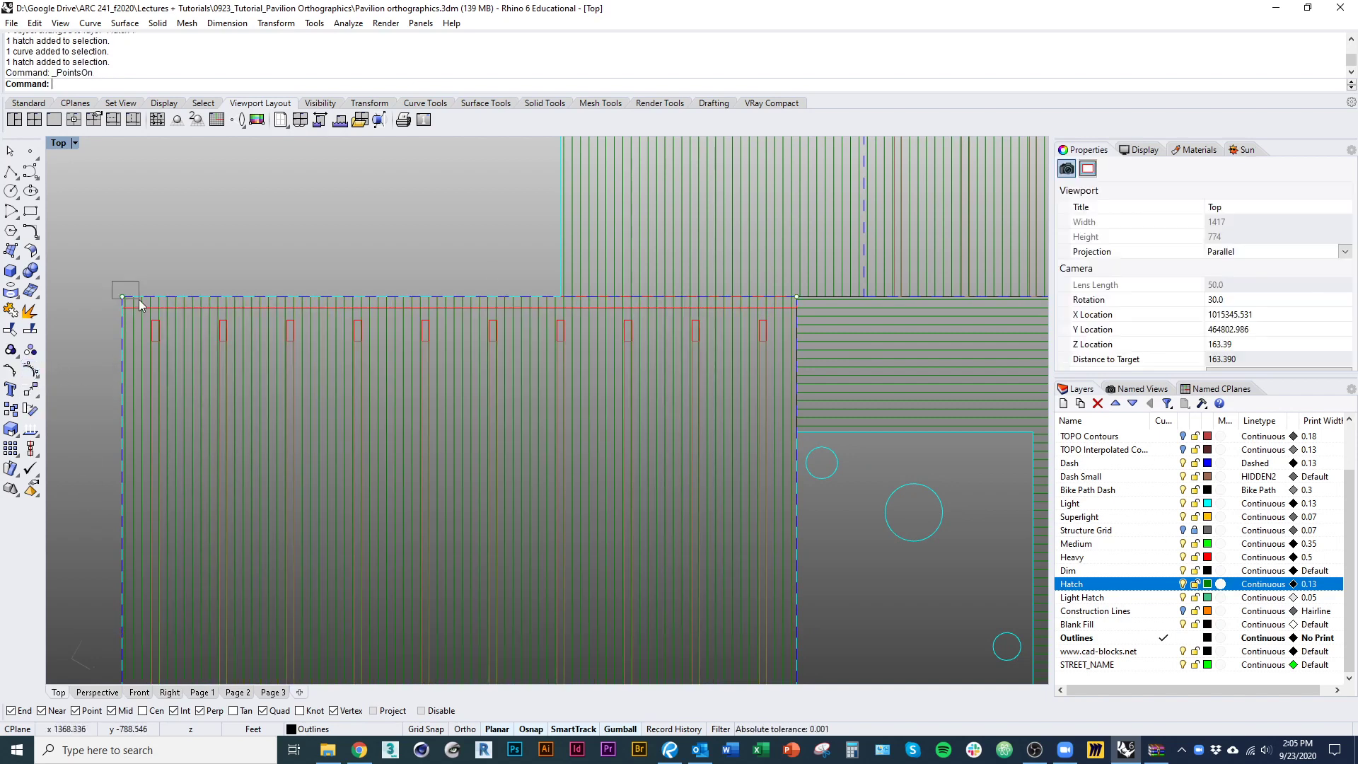
click(124, 297)
scroll(710, 353, up, 10)
click(696, 330)
text(M)
key(Return)
click(696, 329)
click(697, 406)
scroll(632, 396, down, 6)
mouse_move(429, 321)
right_down()
mouse_move(430, 352)
mouse_move(414, 354)
right_up()
key(Escape)
Step: Move the outer control points of the restroom block's hatch inward to the inner face of the outer wall
right_drag(569, 436, 538, 440)
click(606, 524)
mouse_move(605, 524)
right_down()
mouse_move(529, 367)
mouse_move(406, 245)
right_up()
key(F10)
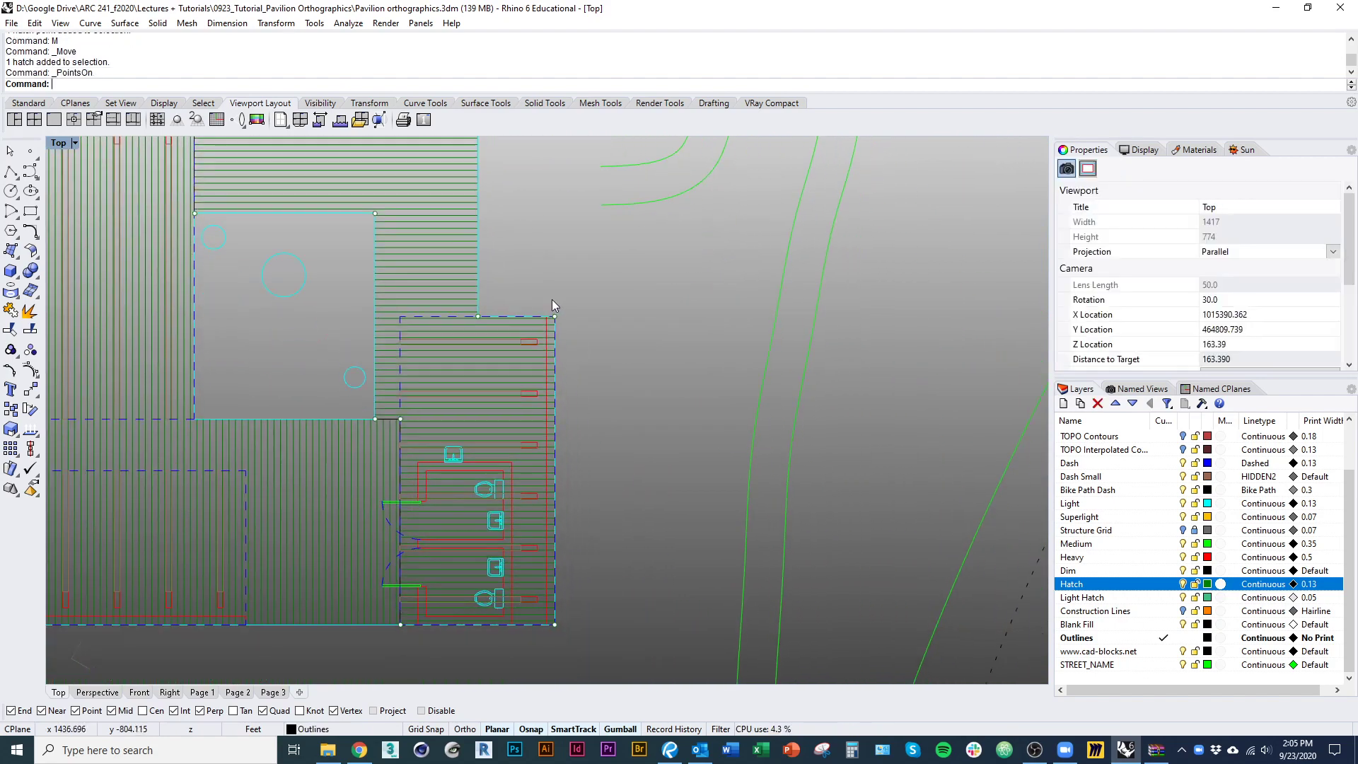
drag(550, 298, 625, 646)
scroll(605, 587, up, 5)
text(m)
key(Return)
click(567, 603)
click(522, 602)
scroll(553, 549, down, 7)
click(558, 545)
click(623, 630)
key(Escape)
Step: Delete the leftover outline curve between the planter and the restroom block
scroll(593, 546, down, 5)
scroll(470, 445, up, 4)
click(485, 461)
click(509, 488)
text(D)
key(Return)
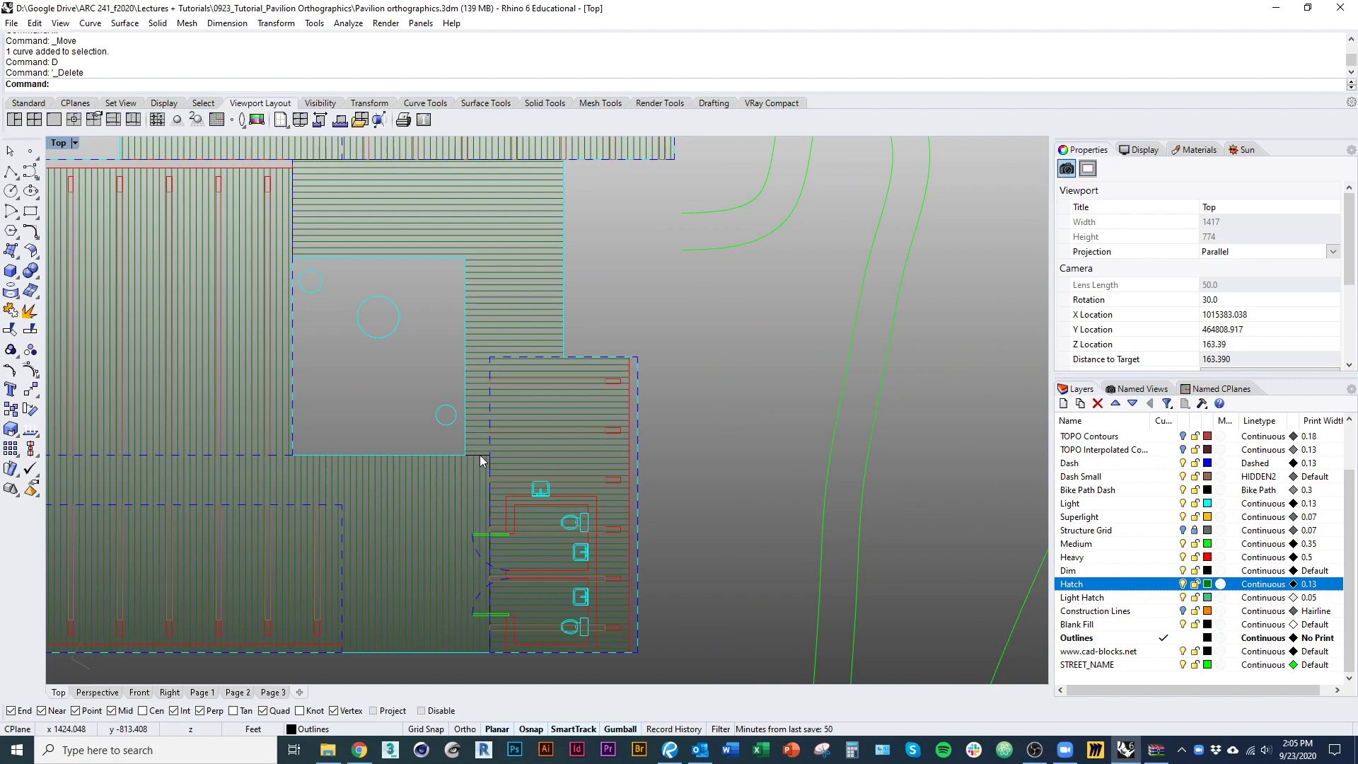
scroll(559, 460, down, 2)
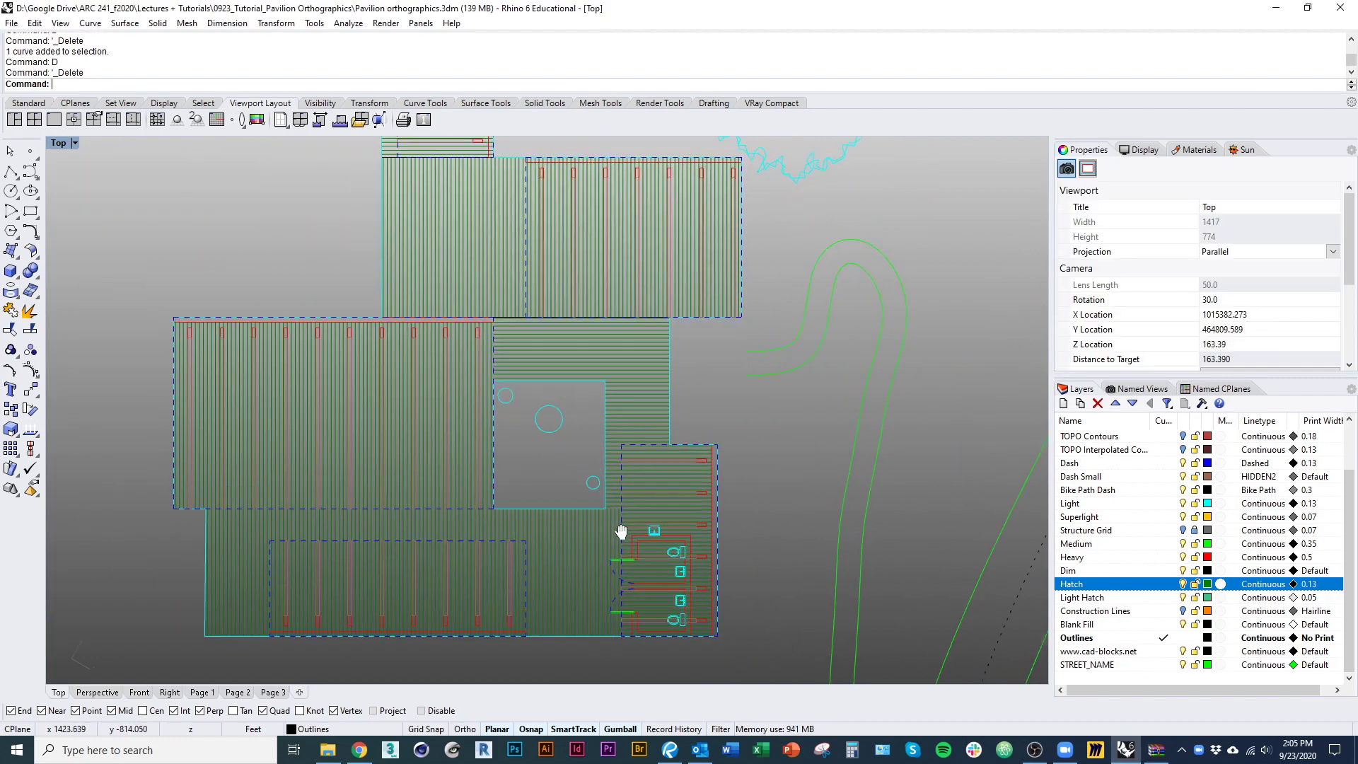
Step: Delete the leftover outline curves along the joint between the planter area, left block and upper block
right_drag(621, 536, 622, 540)
click(517, 331)
text(d)
key(Return)
right_drag(487, 280, 461, 304)
click(424, 350)
text(d)
key(Return)
right_drag(490, 356, 475, 483)
scroll(452, 330, up, 5)
click(418, 325)
right_drag(449, 343, 383, 475)
key(F10)
drag(707, 411, 754, 396)
ctrl+click(718, 414)
scroll(752, 414, up, 5)
text(M)
key(Return)
text(M)
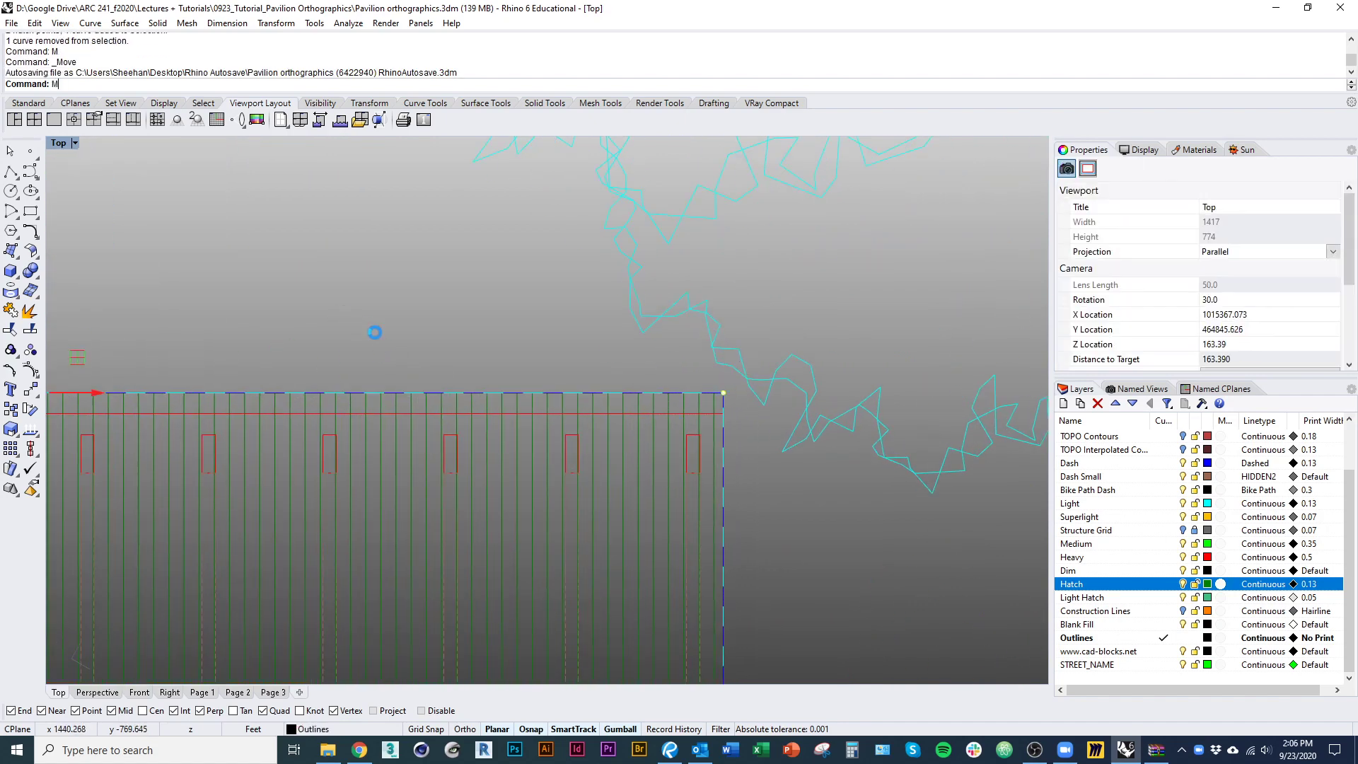
key(Escape)
scroll(544, 419, down, 5)
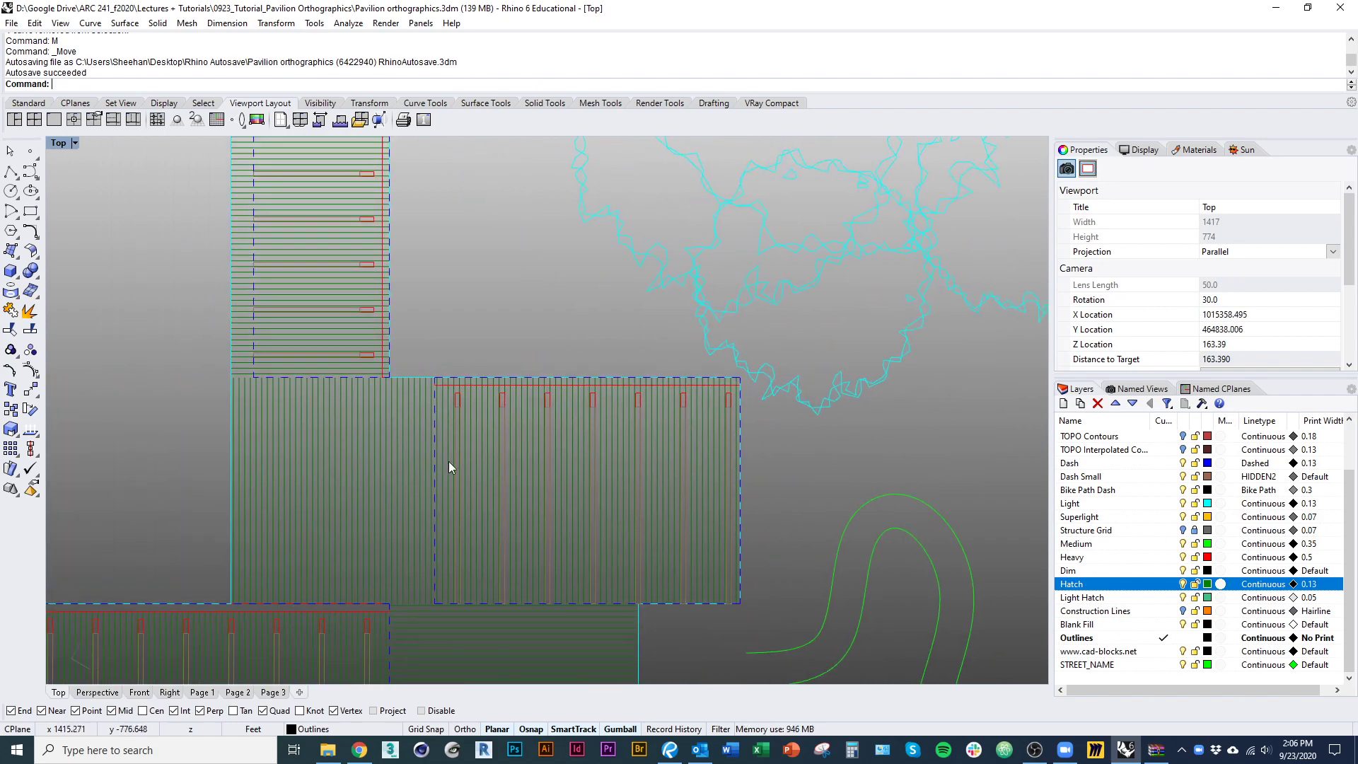
Step: Try isolating objects with the upper block's hatch selected, and undo the isolation
click(453, 405)
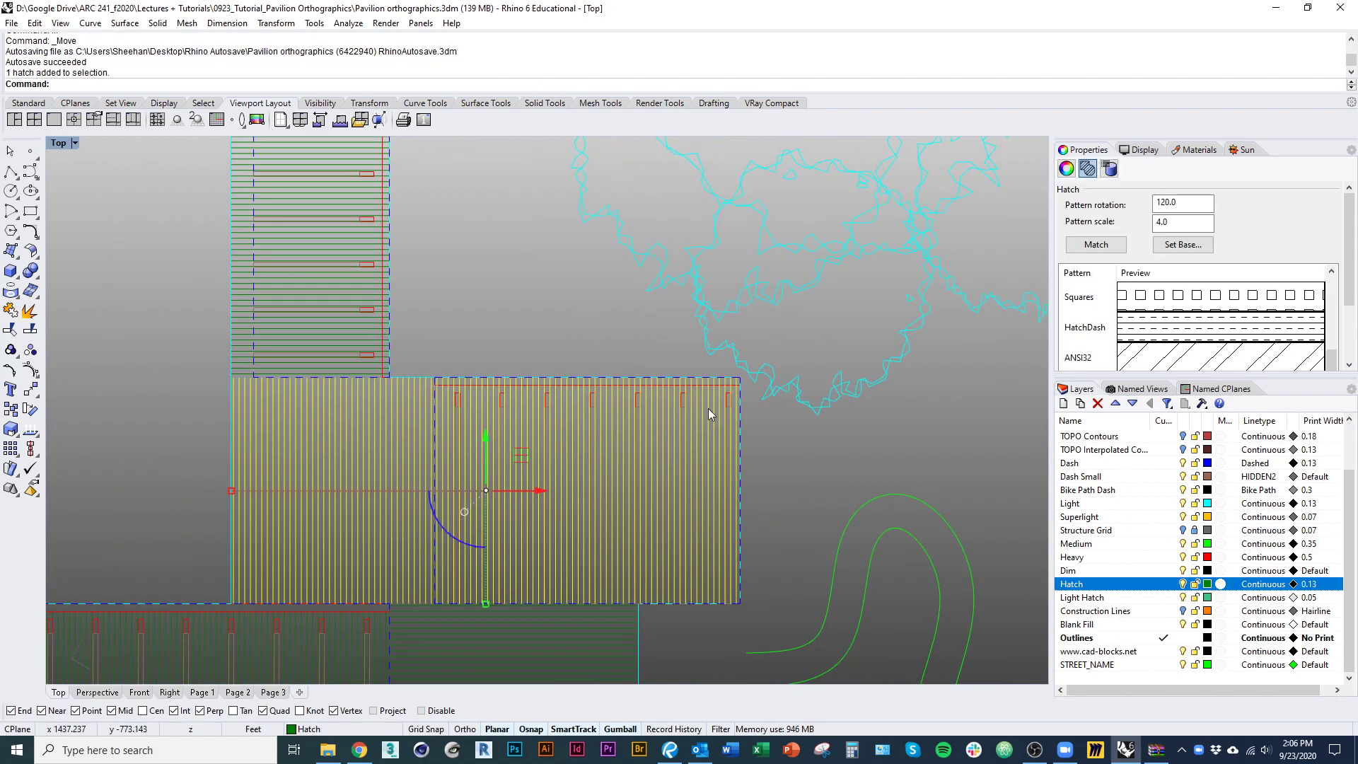
click(680, 401)
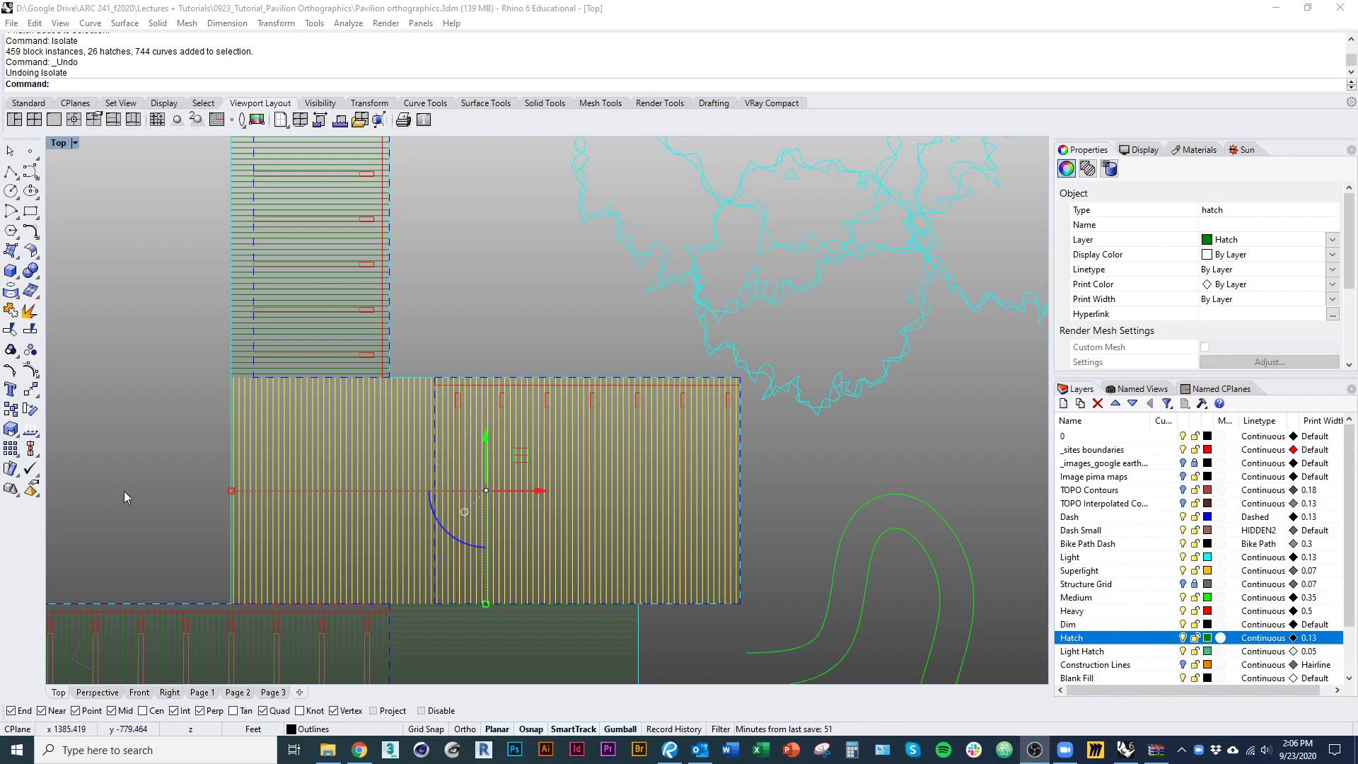
click(124, 490)
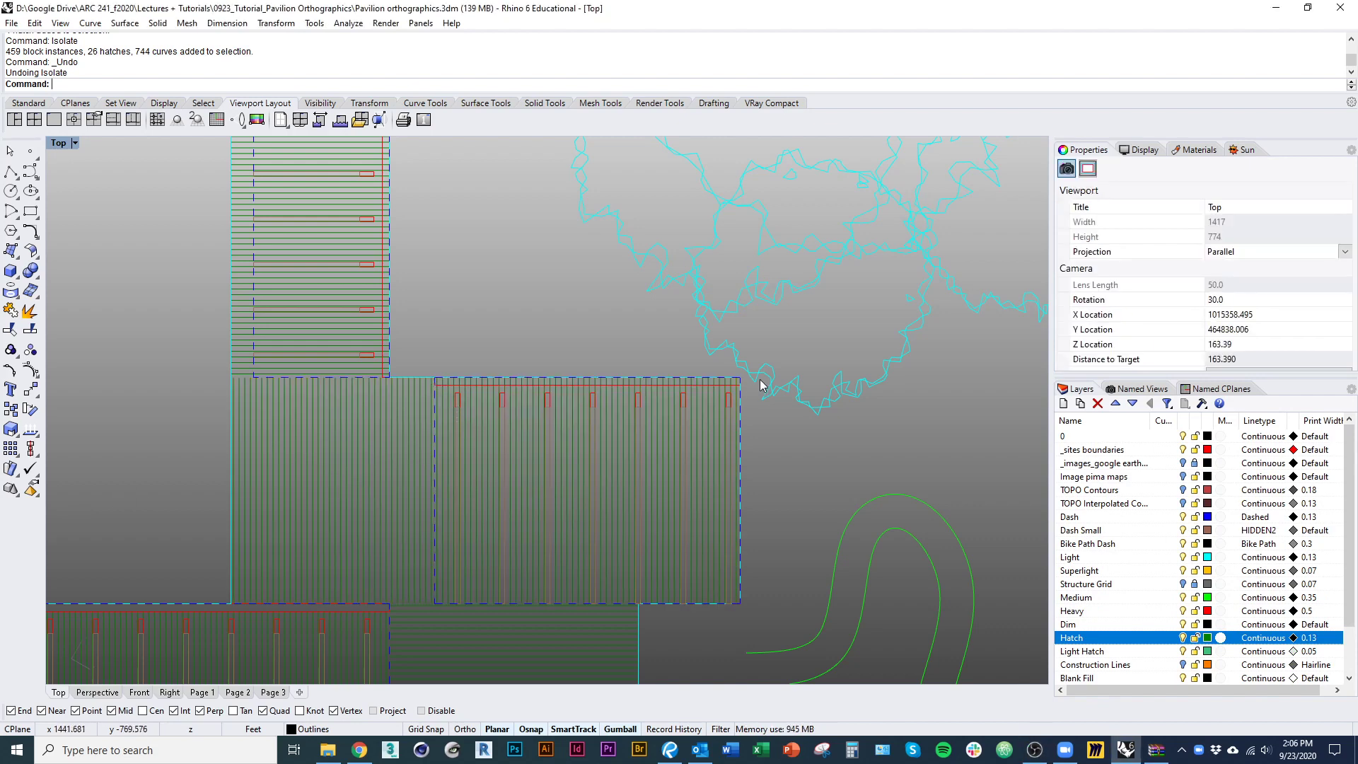
Step: Duplicate the border of the upper block's hatch as a curve with DupBorder
click(413, 444)
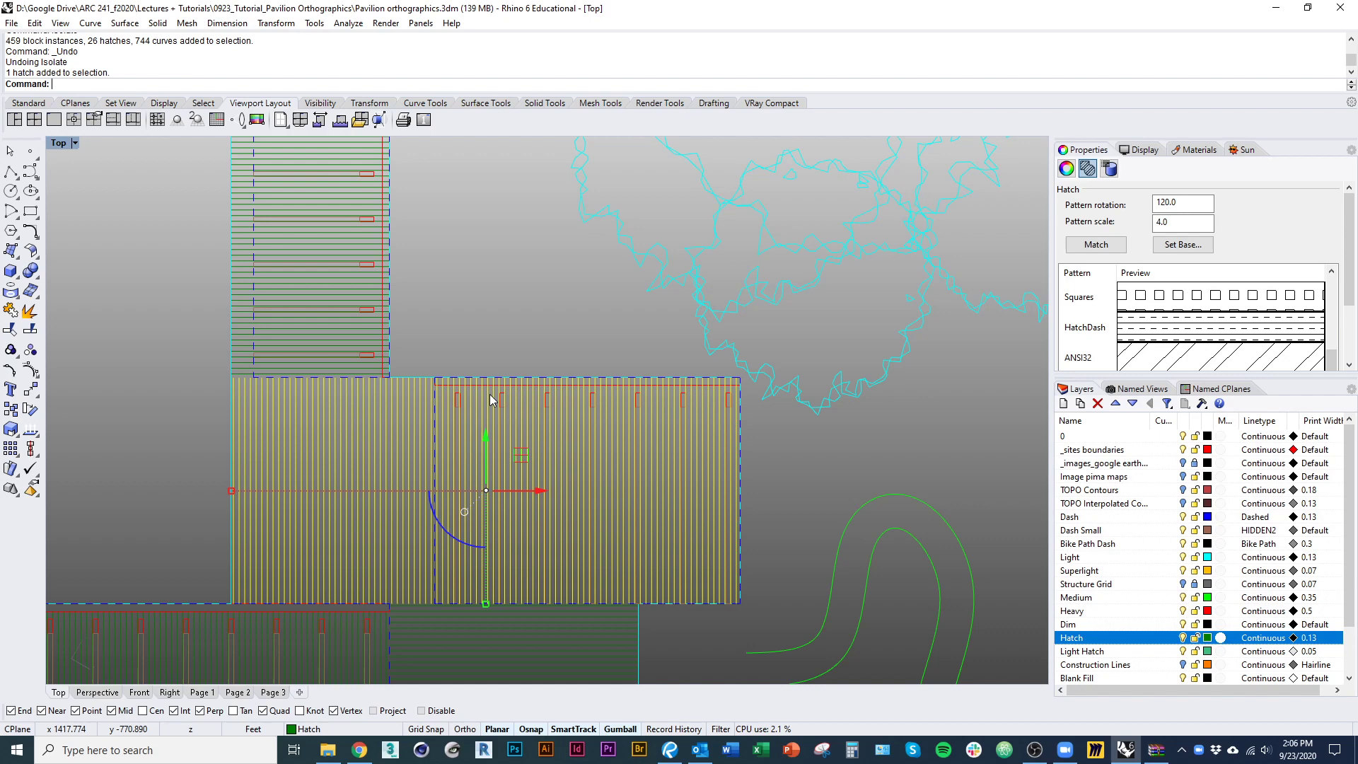
text(DupBorder)
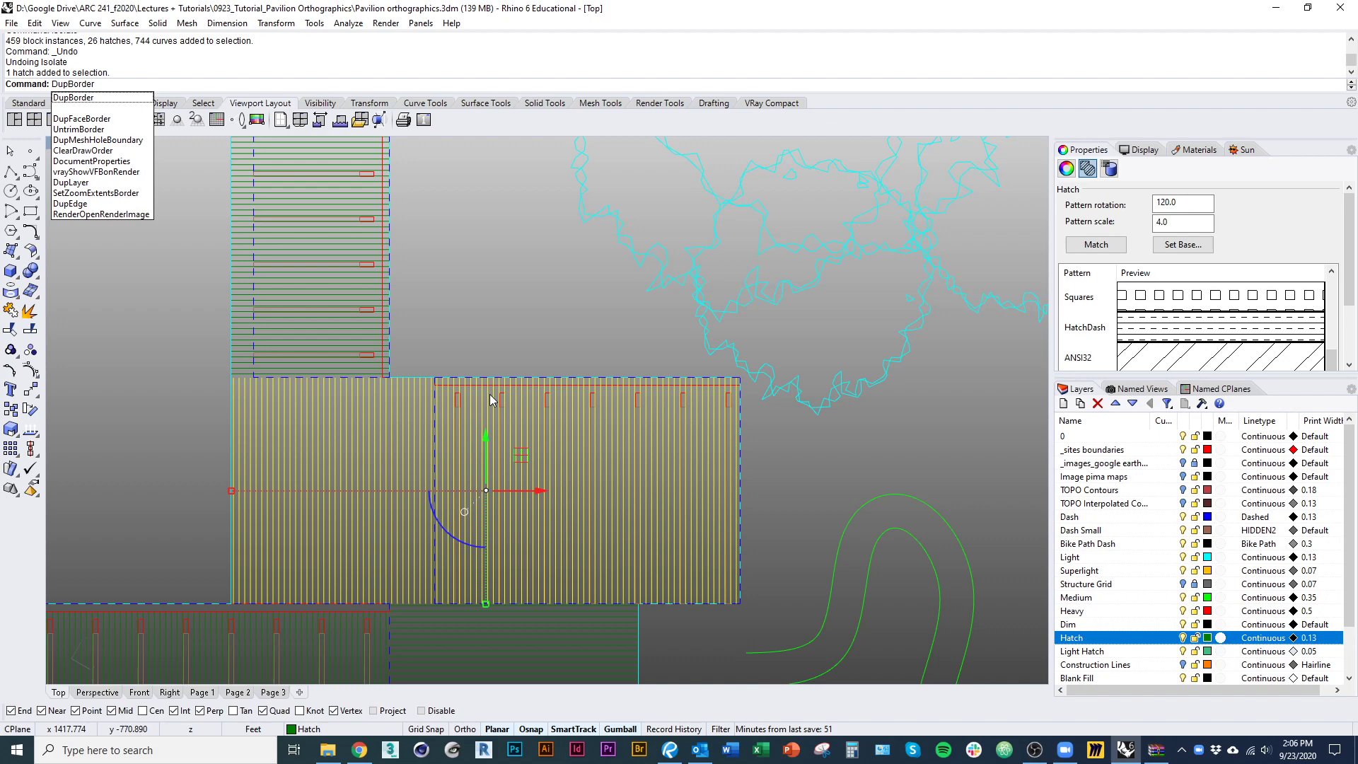
key(Return)
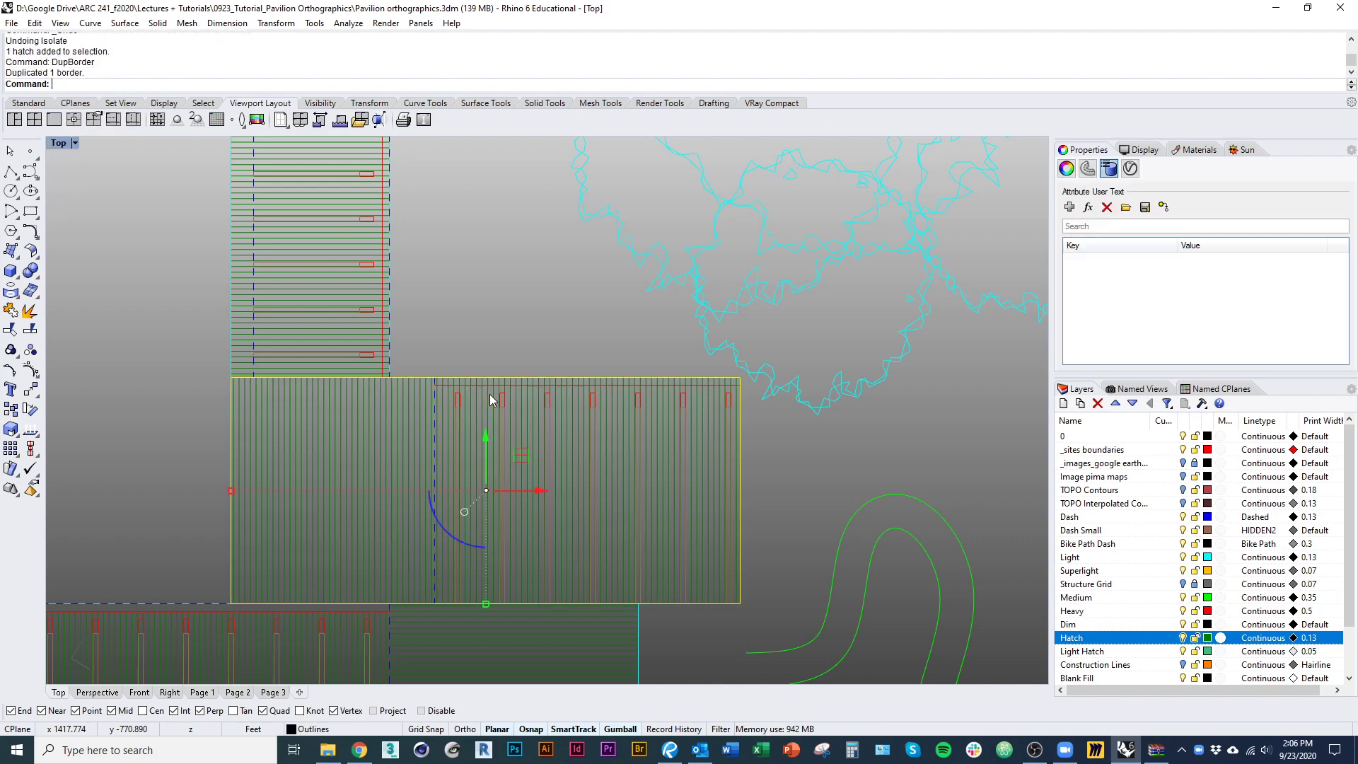
right_drag(494, 397, 439, 417)
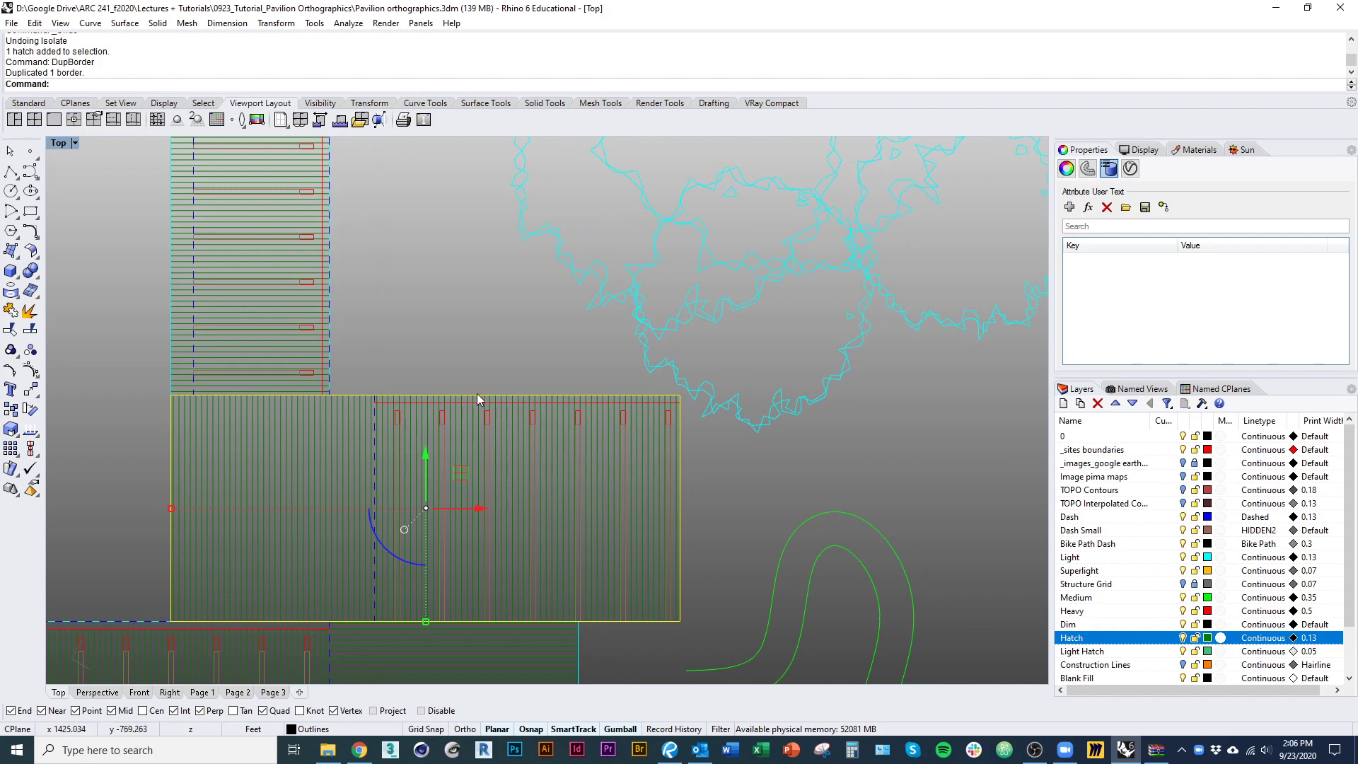
right_drag(587, 532, 600, 524)
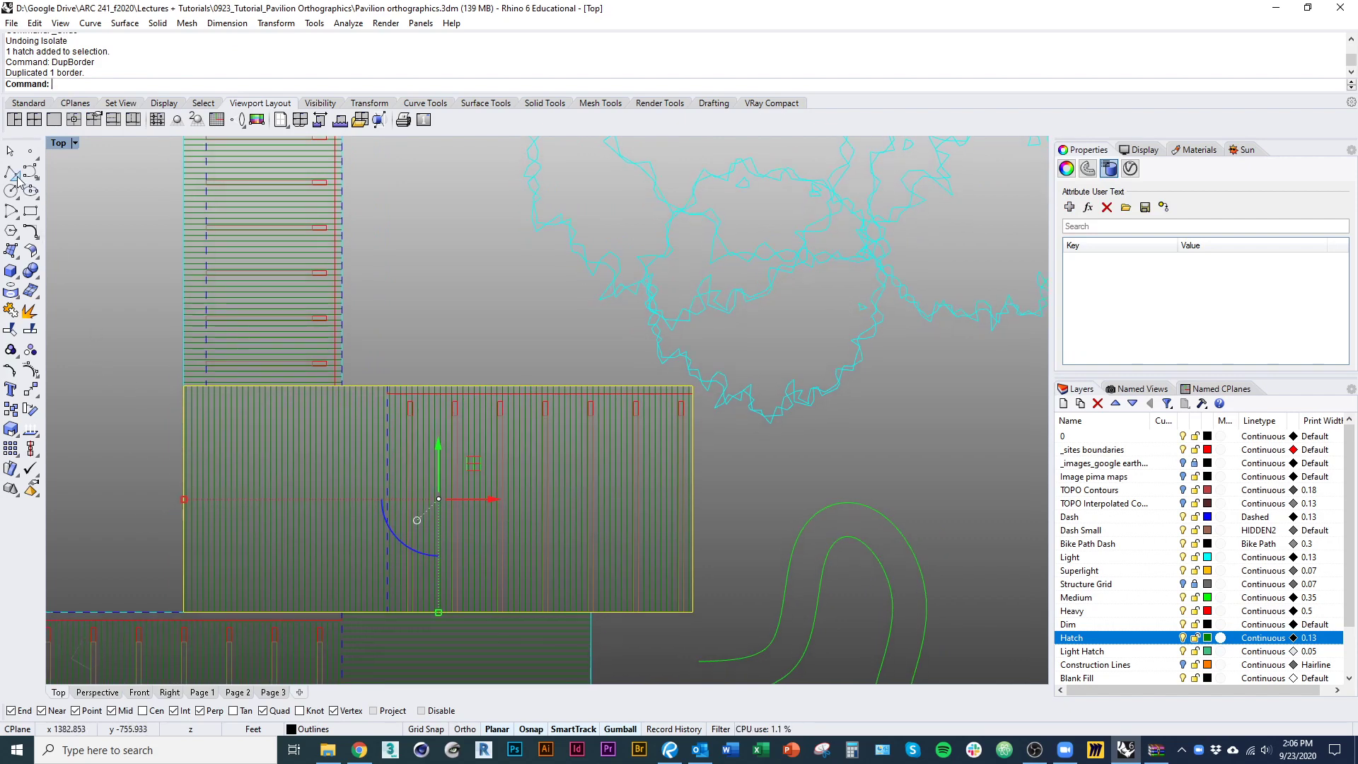
Step: Draw a polyline around the wall's end and along its inner face to the upper block's outer edge
click(12, 173)
scroll(394, 410, up, 3)
click(399, 376)
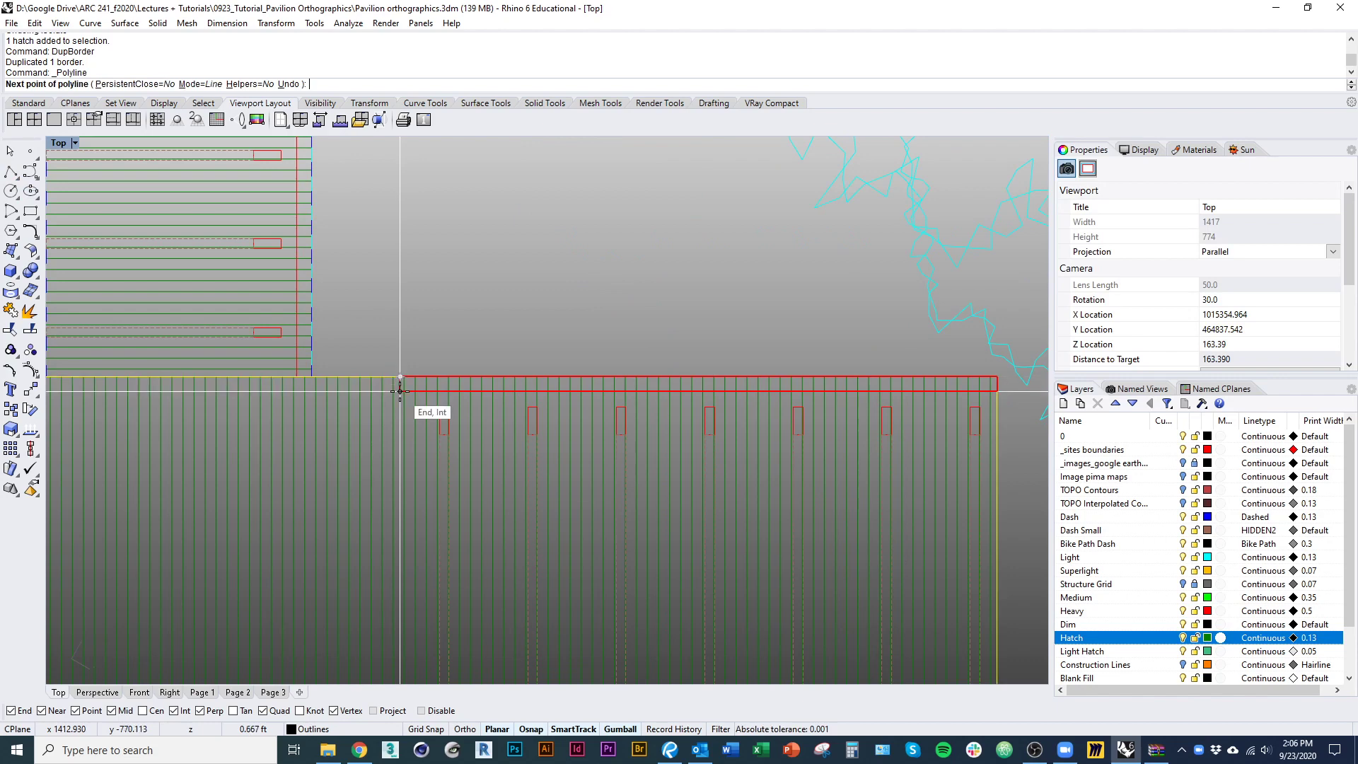
click(399, 391)
right_drag(793, 407, 566, 403)
click(773, 387)
key(Escape)
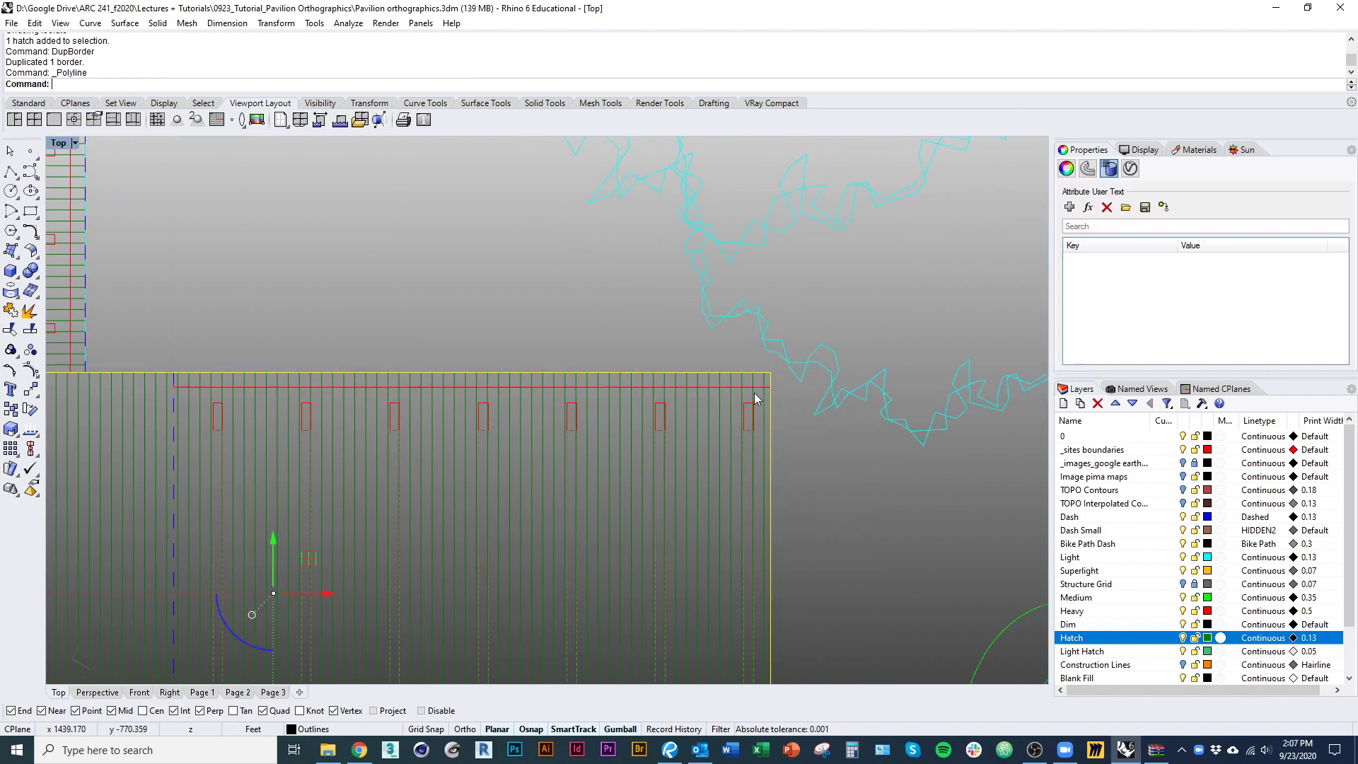
Step: Trim away the part of the duplicated border outside the new polyline along the upper block's wall
click(752, 389)
click(748, 389)
click(748, 389)
key(ctrl+t)
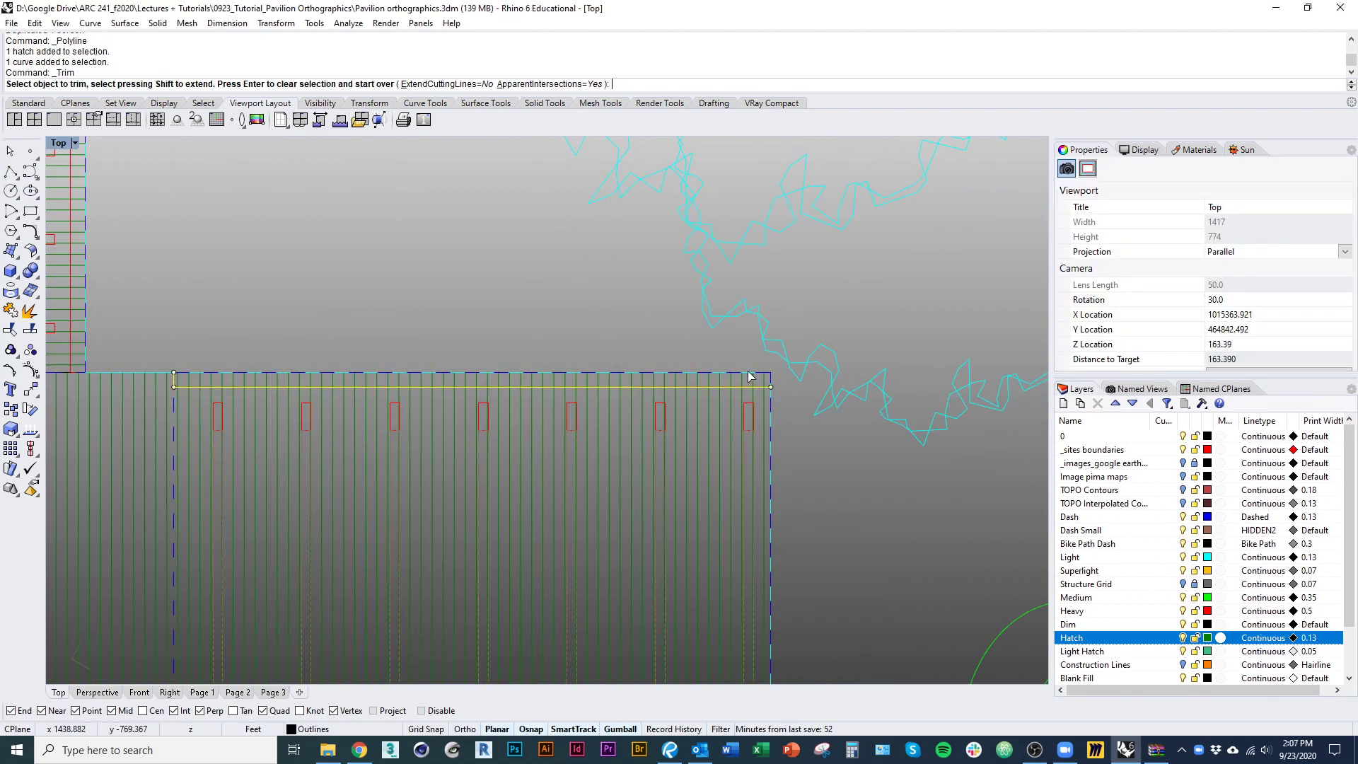
click(751, 376)
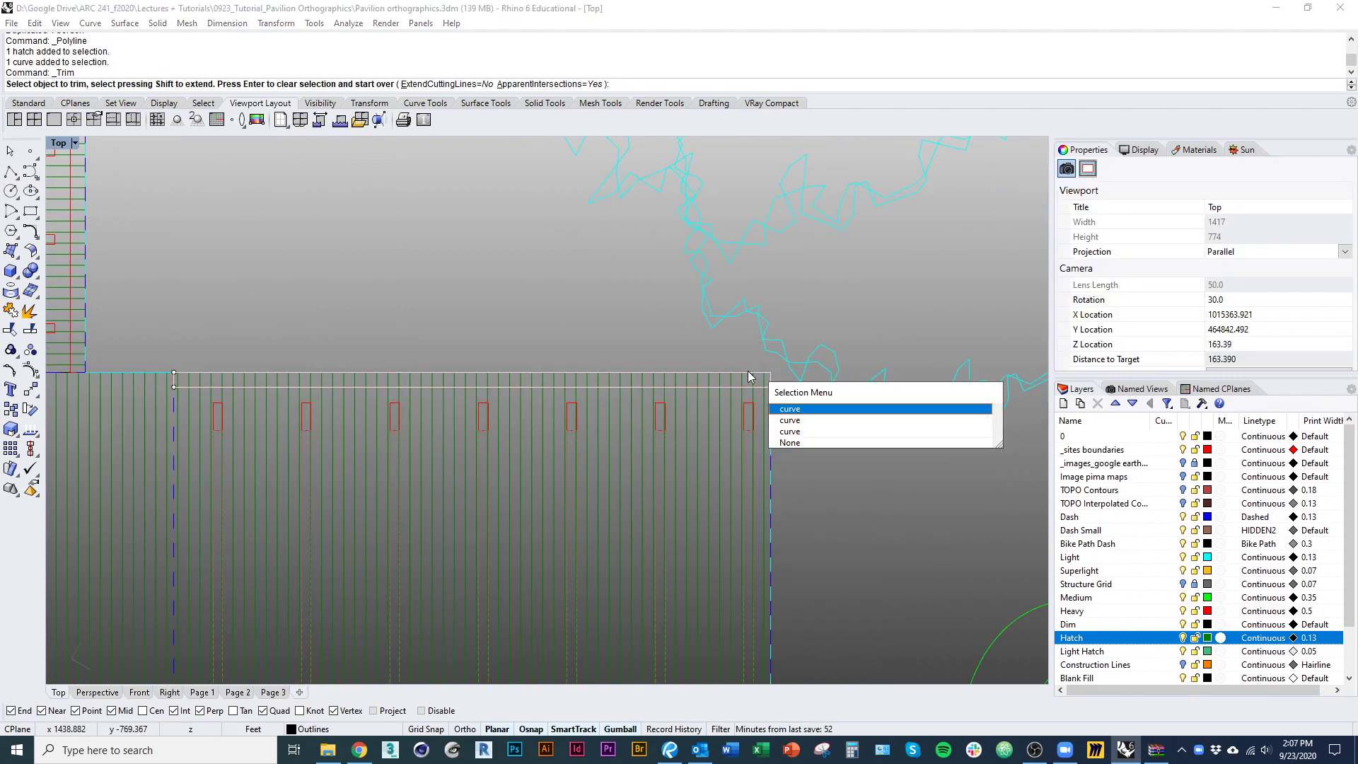
click(797, 431)
key(Return)
Step: Join the trimmed border and the polyline into one closed outline
scroll(785, 429, down, 3)
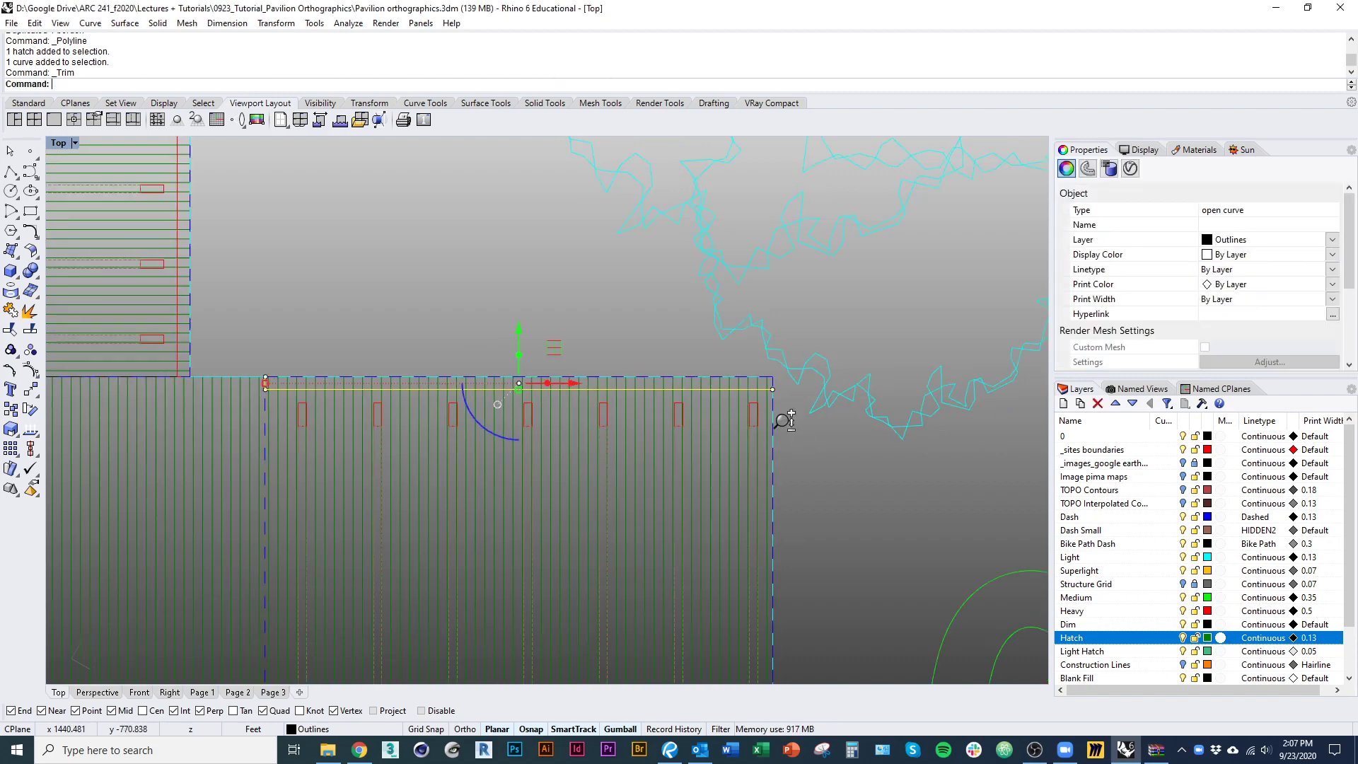
scroll(783, 429, down, 1)
shift+click(780, 427)
click(779, 427)
scroll(780, 425, down, 3)
key(ctrl+j)
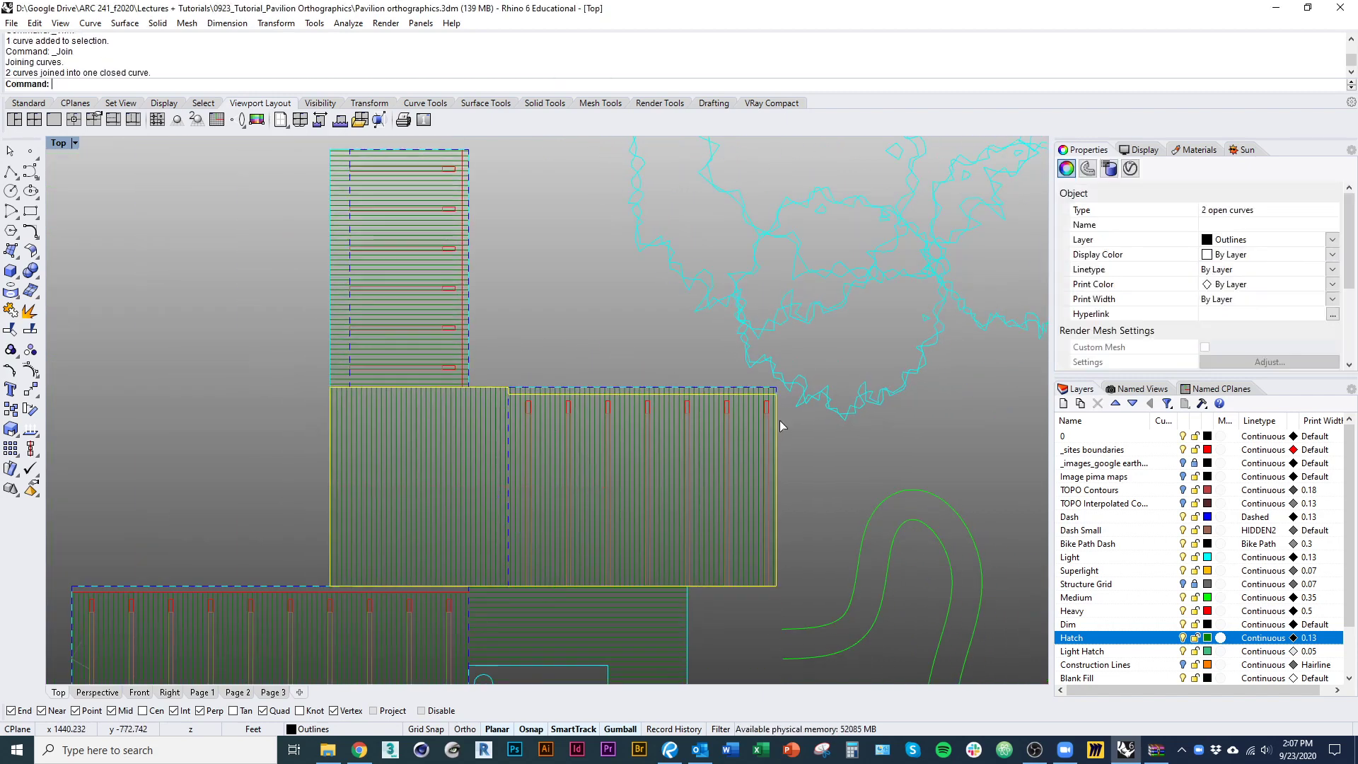
Step: Delete the upper block's old hatch that overlaps the wall
click(779, 420)
text(D)
key(Return)
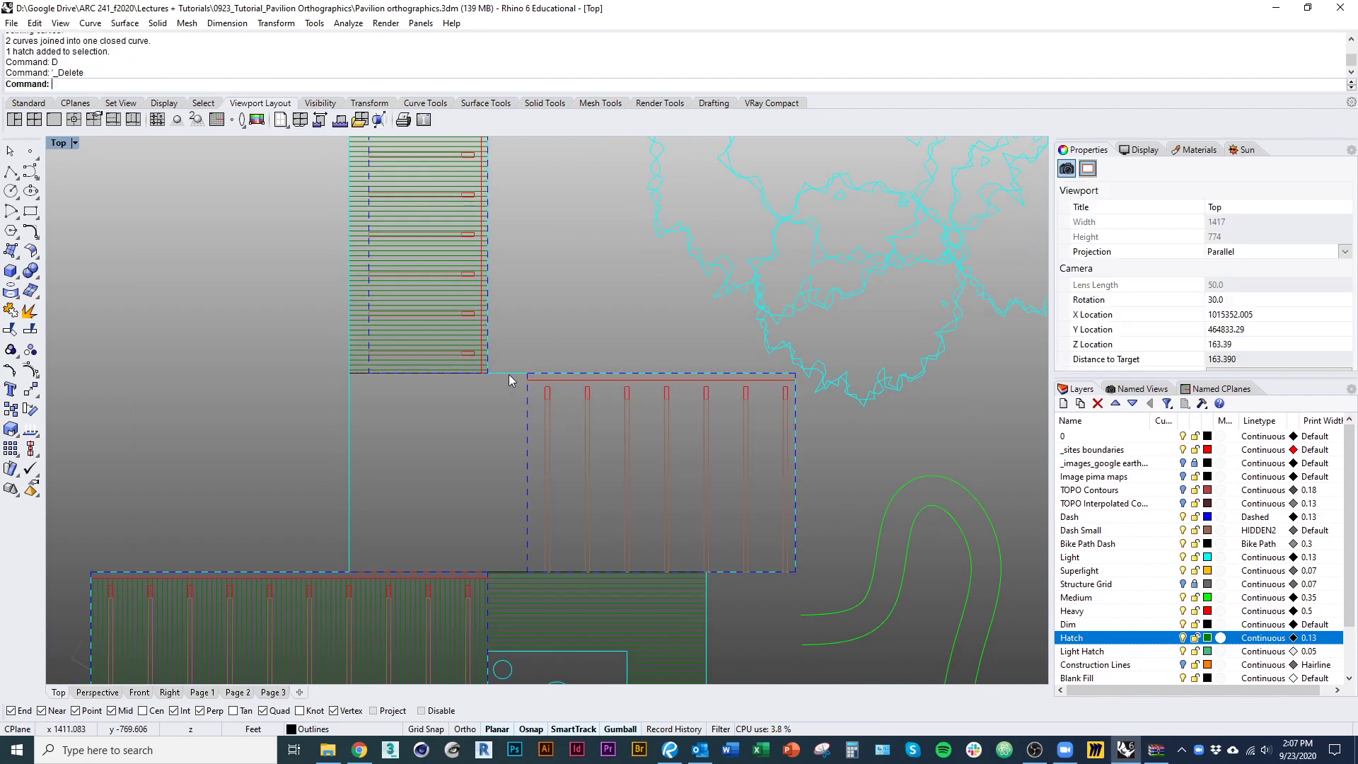
Step: Hatch the upper block's closed outline at a rotation of 120 and a scale of 4, and delete the outline
click(507, 379)
click(517, 406)
text(Hatch)
key(Return)
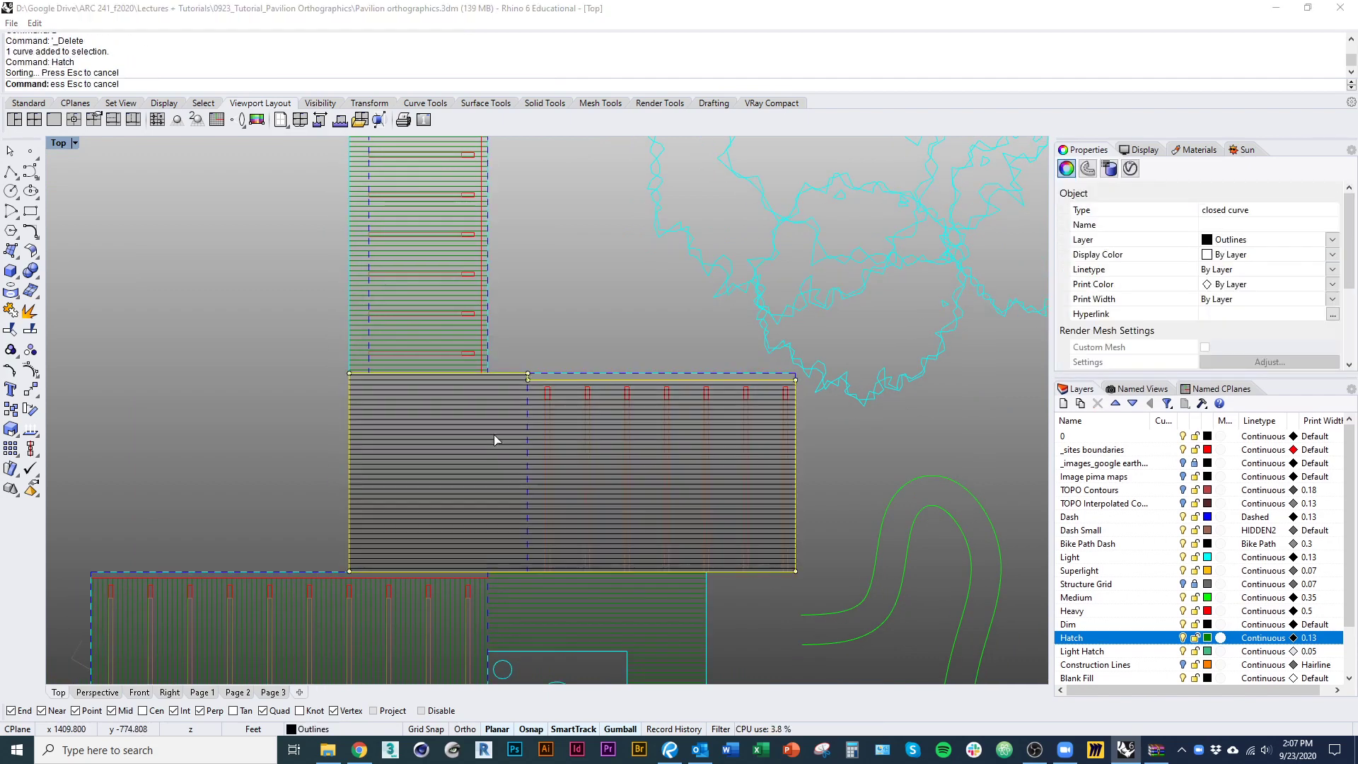
right_drag(493, 434, 466, 434)
click(861, 354)
drag(864, 430, 828, 433)
text(90)
click(780, 515)
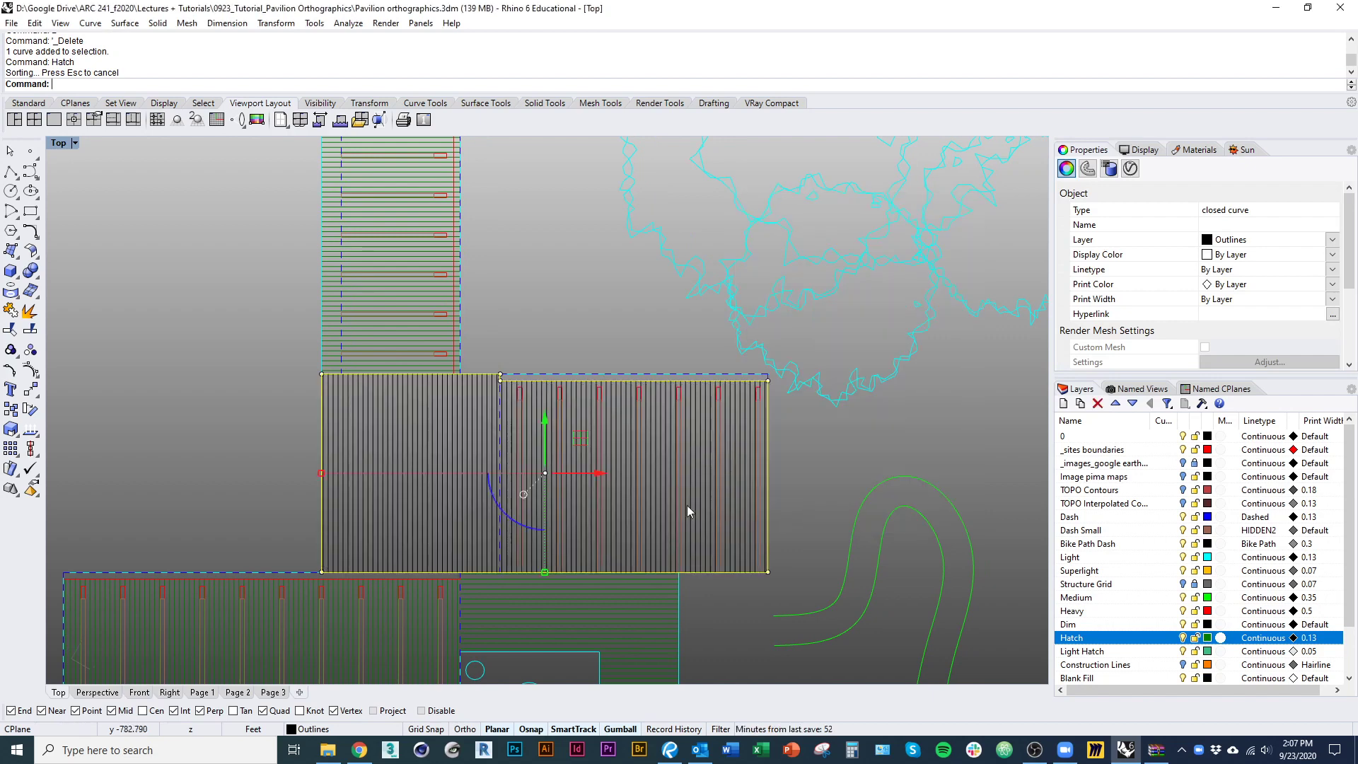
key(Delete)
Step: Make the Hatch layer current and move the upper block's new hatch to it
click(661, 473)
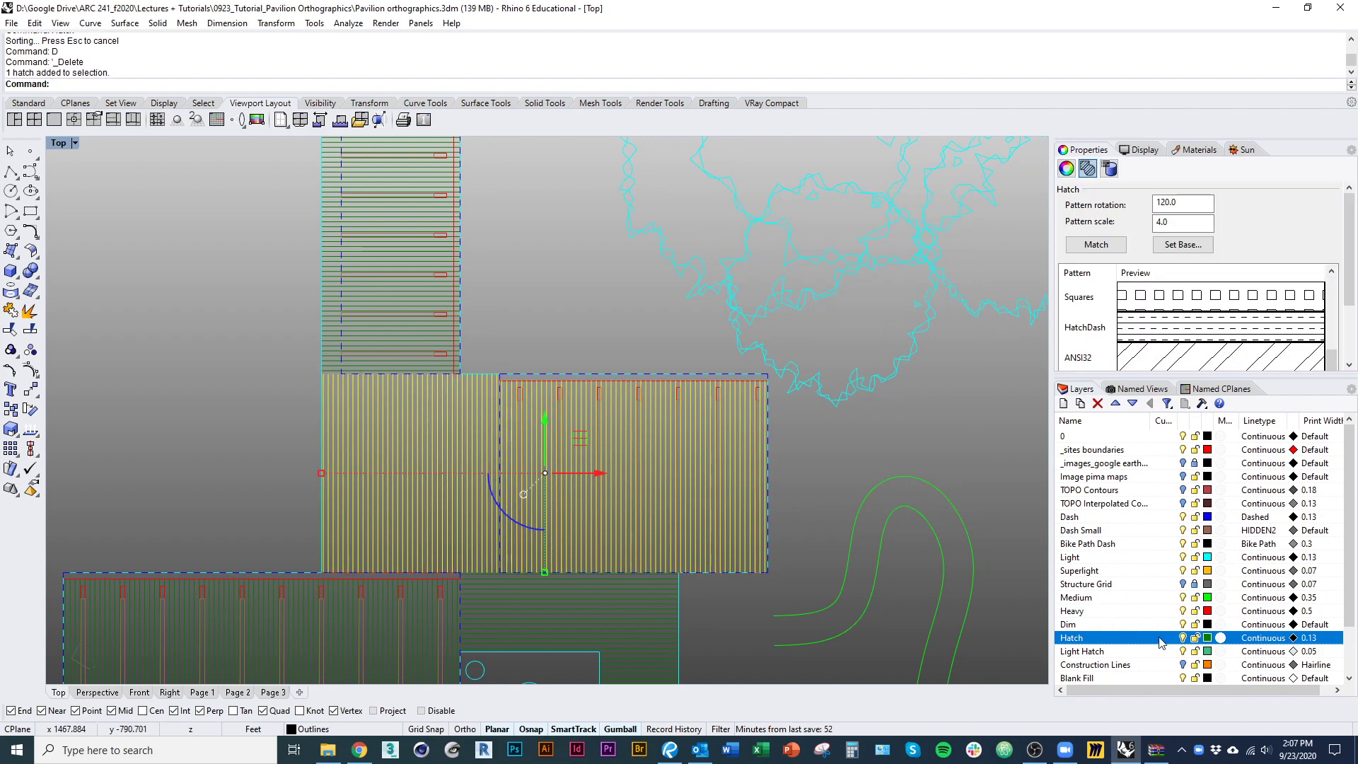
click(1162, 641)
right_click(1136, 640)
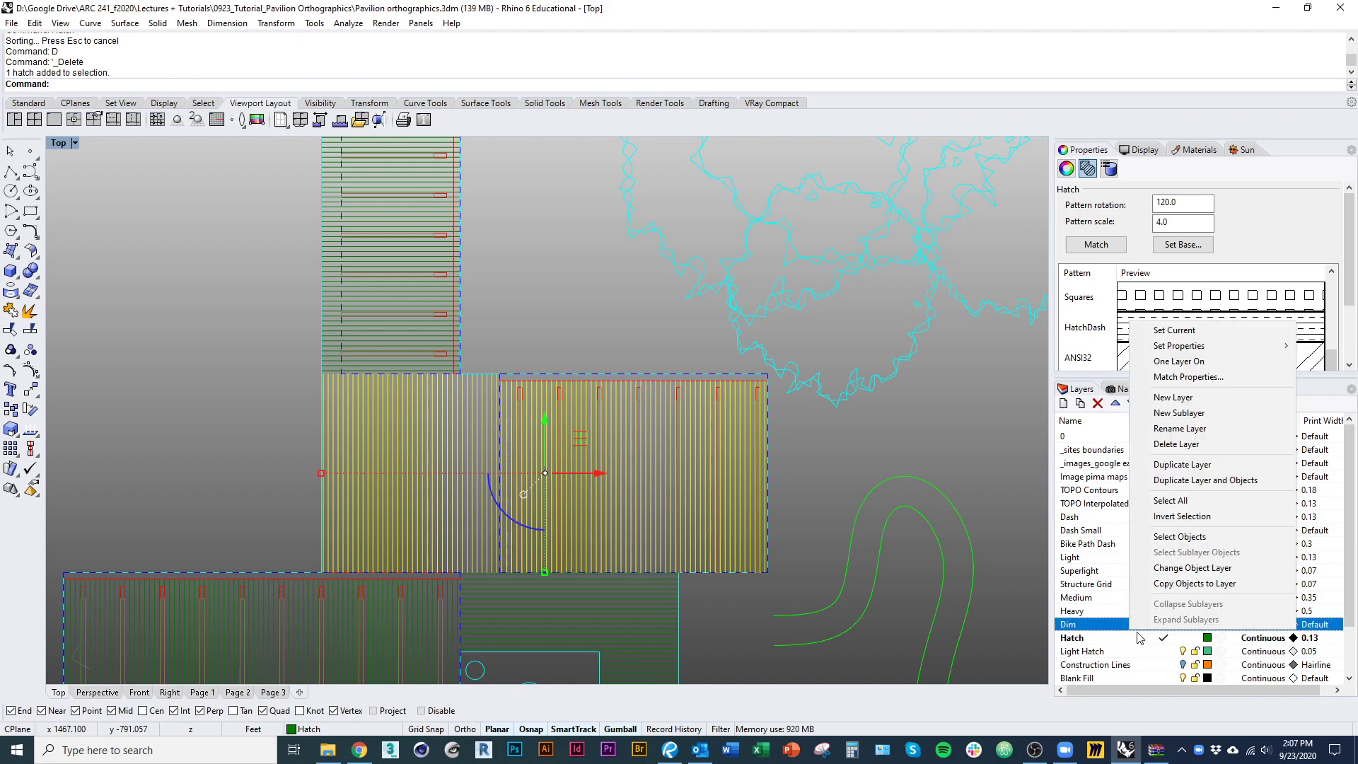
click(1174, 572)
key(Escape)
Step: Move the wall-side control points of the narrow uppermost block's hatch inward to the wall's inner face
mouse_move(507, 350)
right_down()
mouse_move(576, 446)
mouse_move(545, 485)
right_up()
click(478, 431)
scroll(532, 385, up, 2)
key(F10)
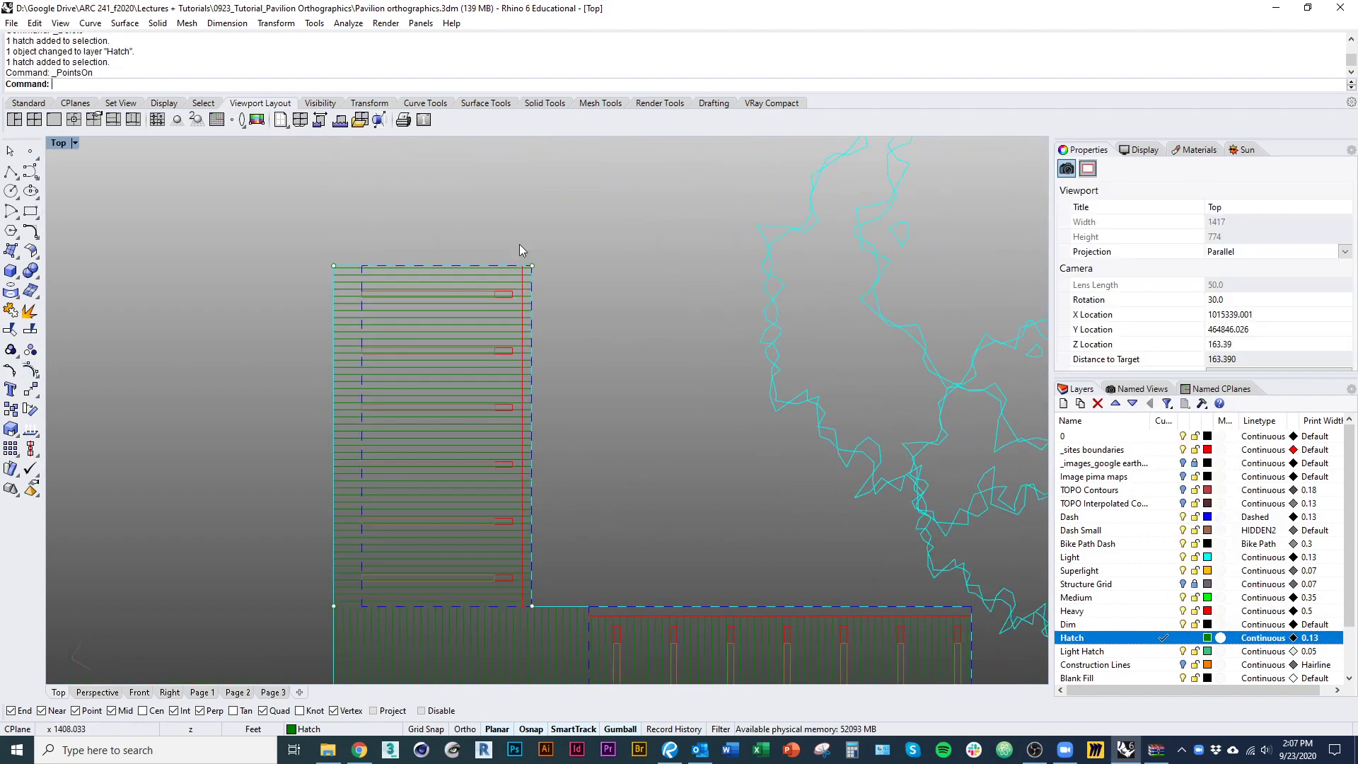
mouse_move(521, 242)
mouse_down()
mouse_move(570, 549)
mouse_move(562, 622)
mouse_up()
scroll(548, 613, up, 6)
text(m)
key(Return)
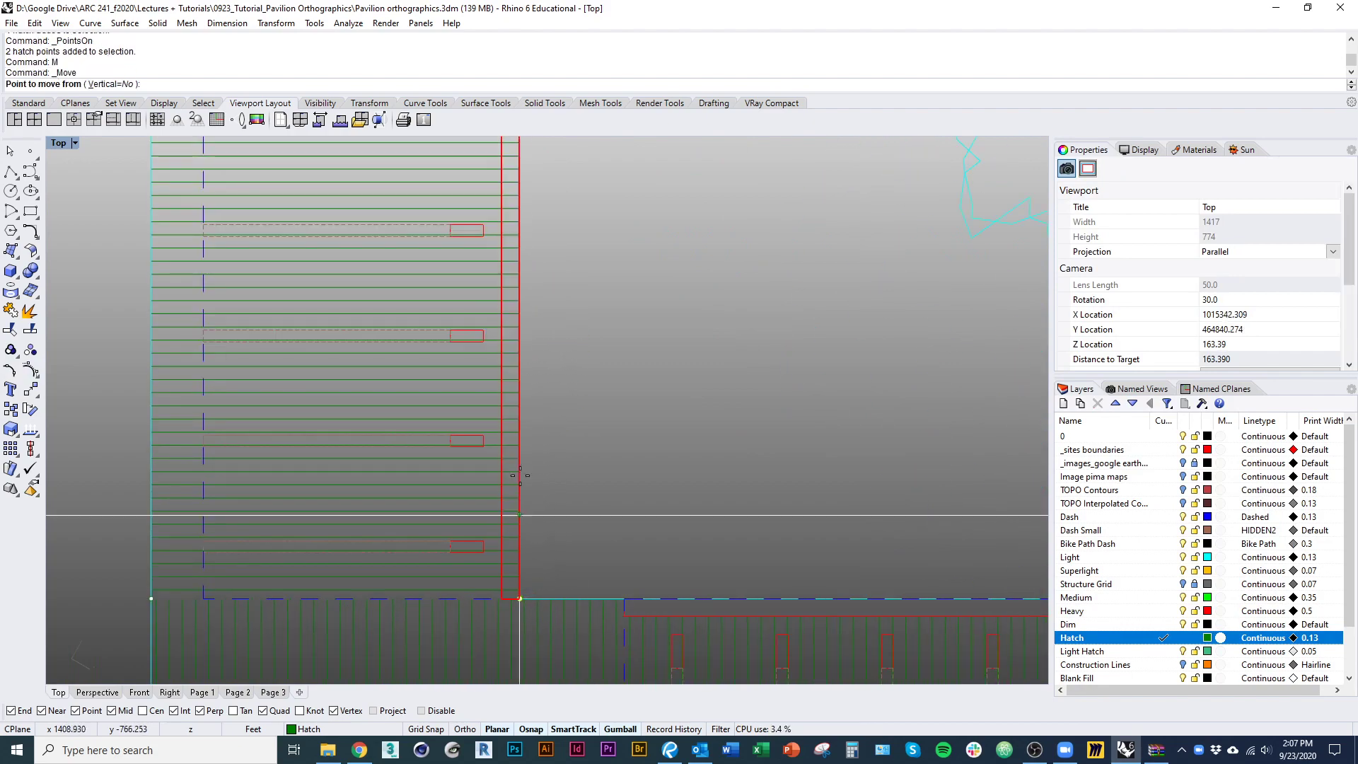
click(519, 487)
click(501, 450)
scroll(622, 481, down, 4)
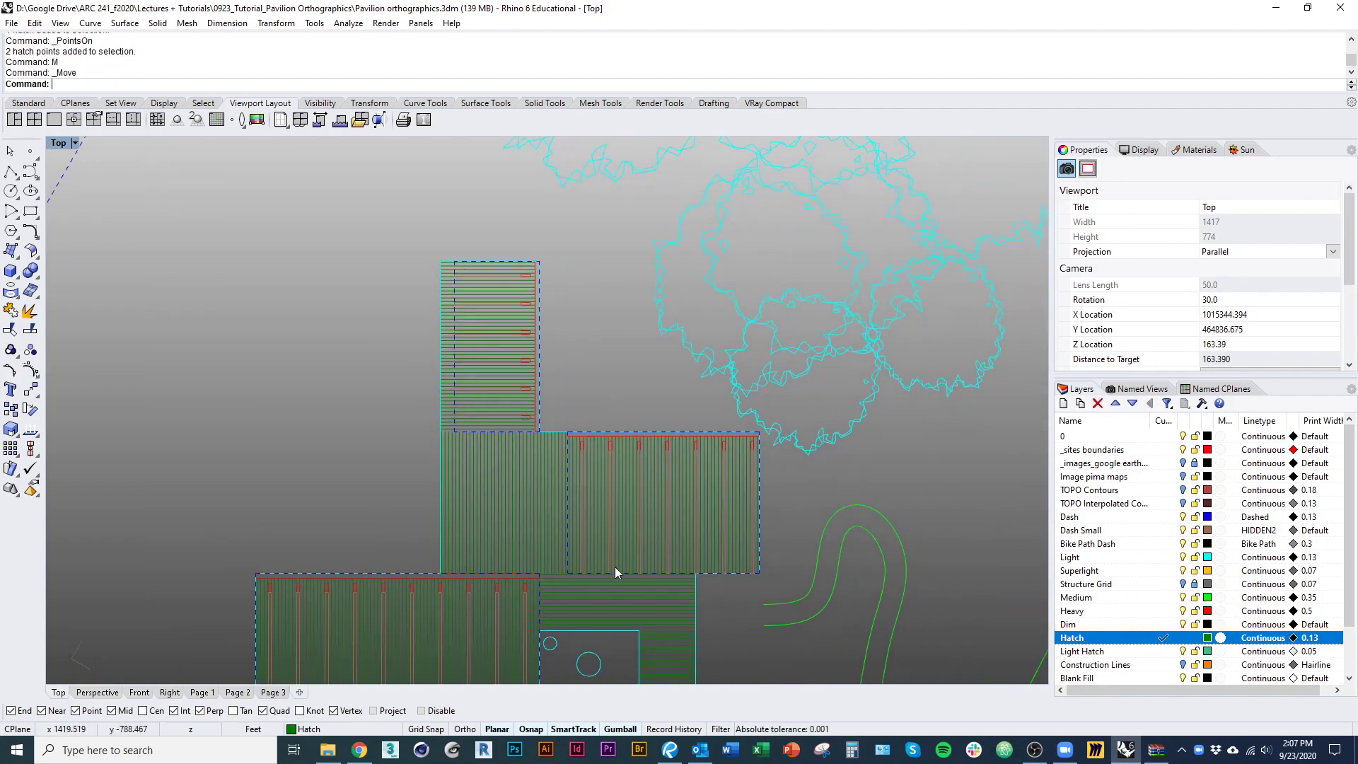
Step: Open the Page 3 layout and check the decking hatches against the walls of the floor plan
scroll(594, 524, up, 2)
scroll(550, 401, down, 2)
right_drag(559, 403, 544, 477)
click(272, 692)
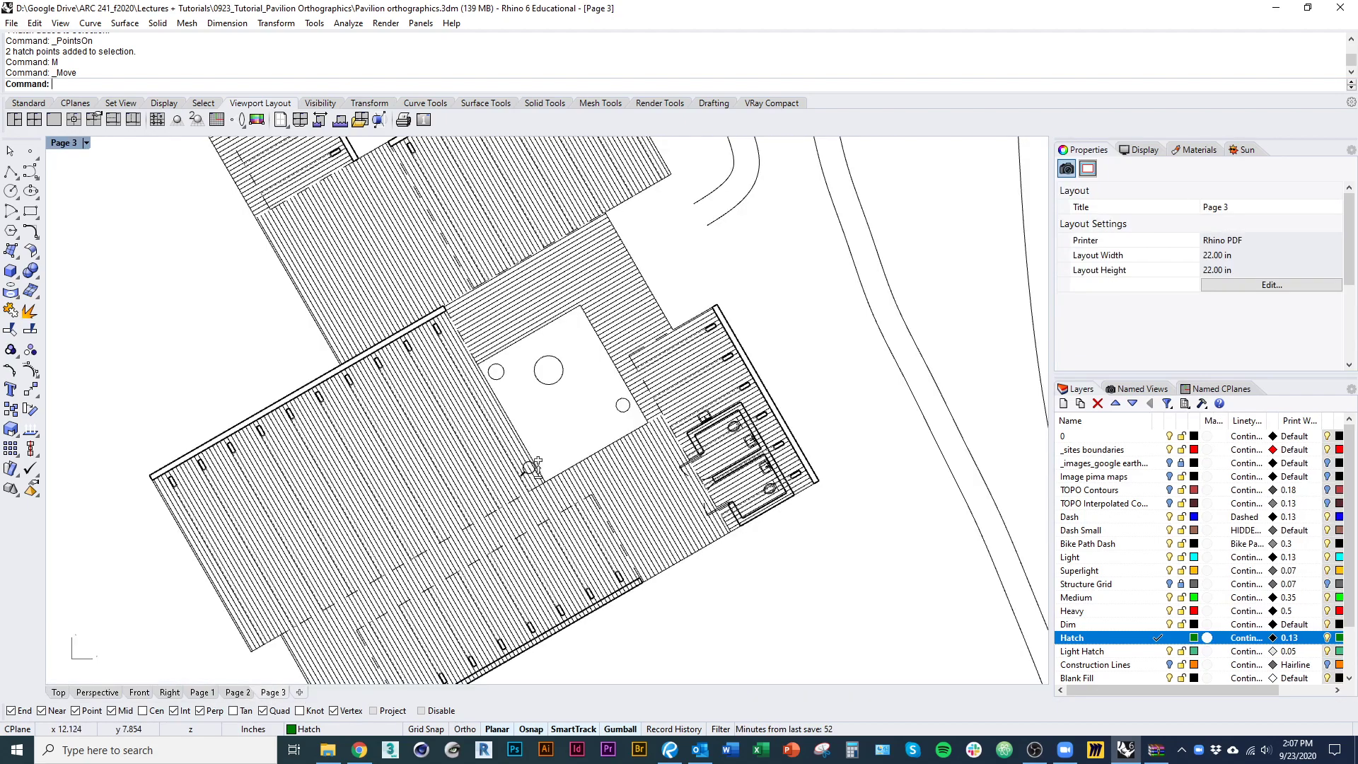
scroll(553, 507, up, 2)
right_drag(564, 488, 565, 410)
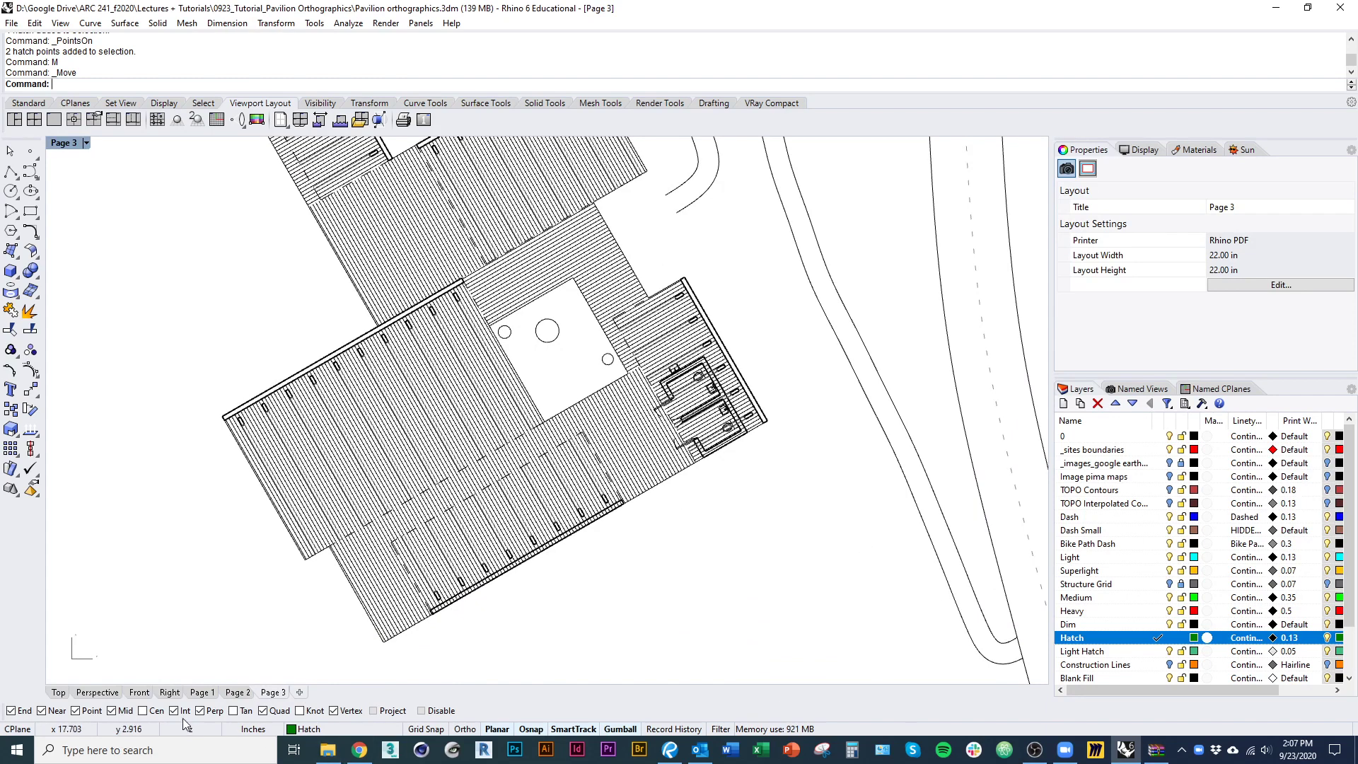
Step: Move the four decking hatches of the pavilion floor plan to the Light Hatch layer in the Top view
click(58, 692)
click(446, 480)
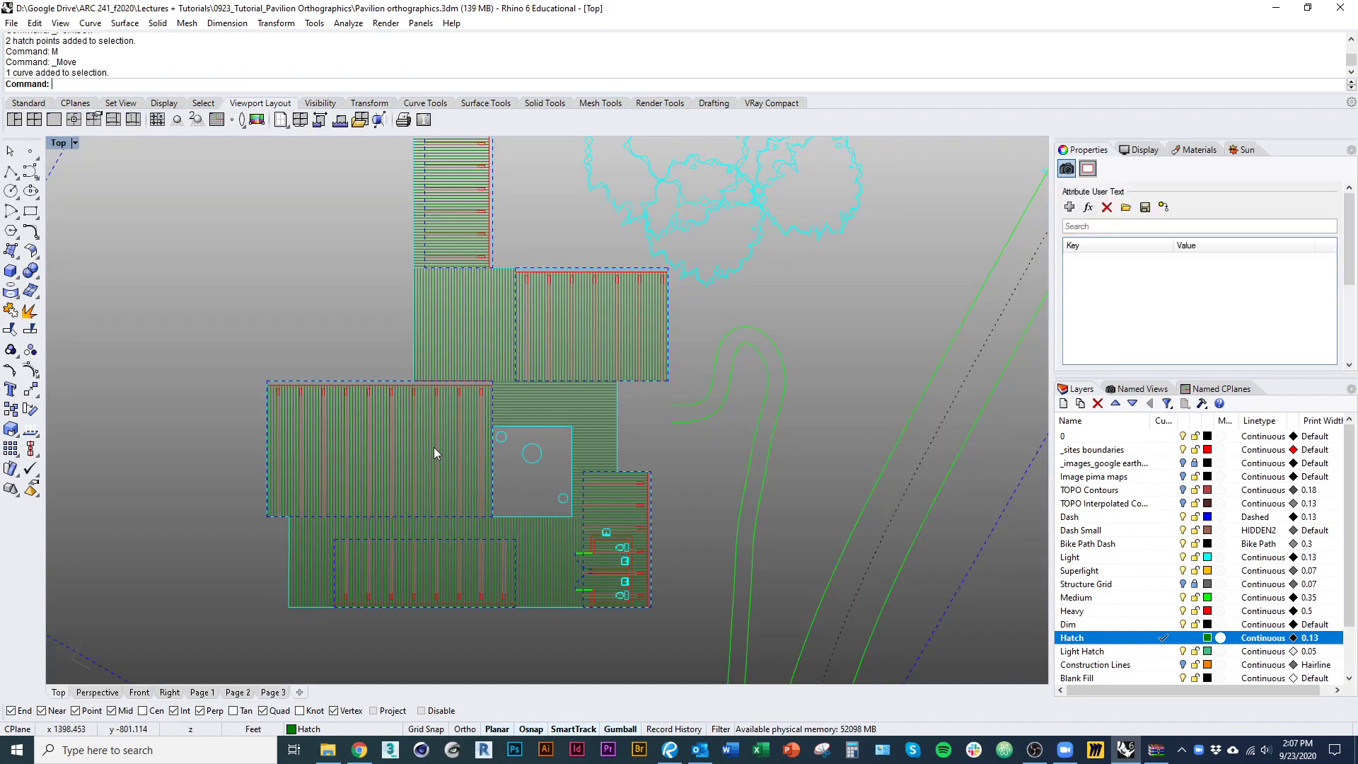
scroll(549, 545, up, 3)
ctrl+right_drag(441, 414, 441, 400)
click(511, 484)
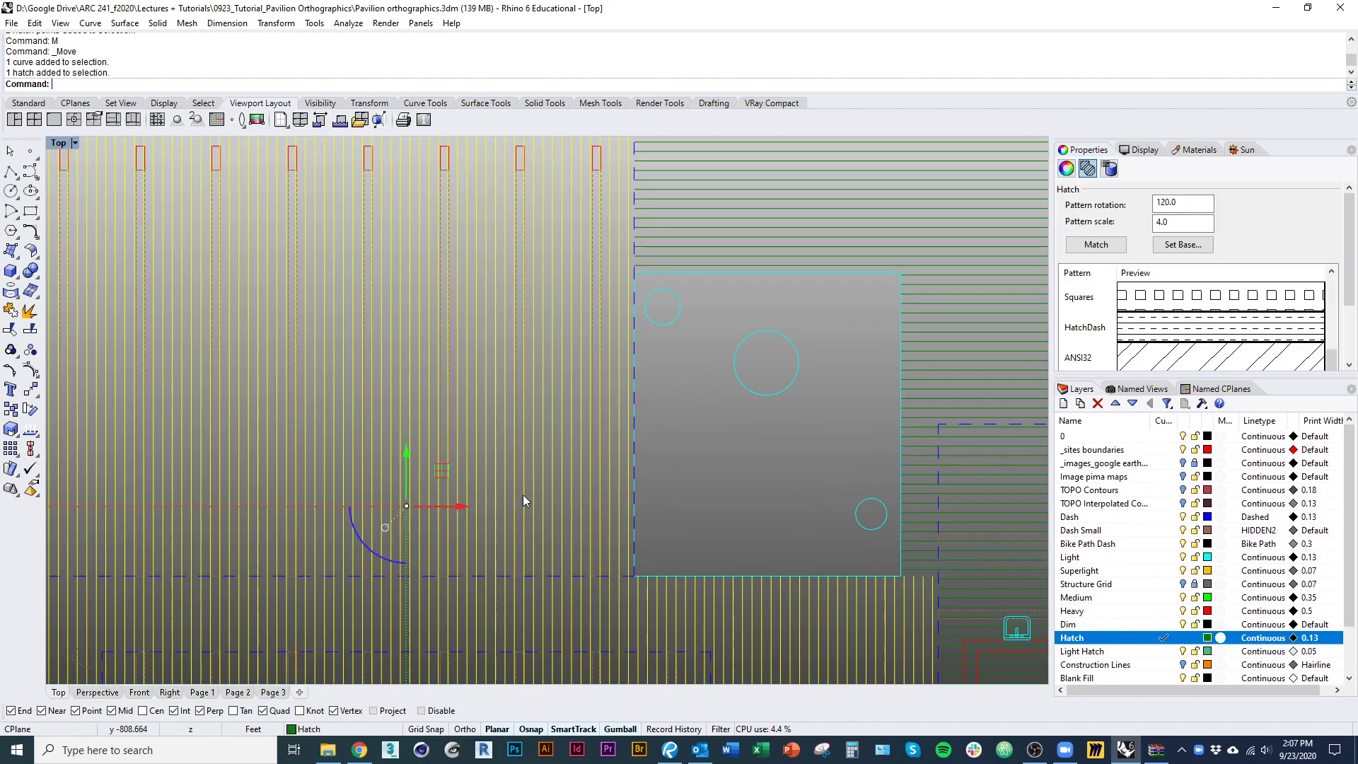
right_drag(648, 391, 553, 527)
ctrl+right_drag(552, 528, 553, 570)
shift+click(616, 409)
shift+click(541, 288)
right_drag(520, 152, 581, 488)
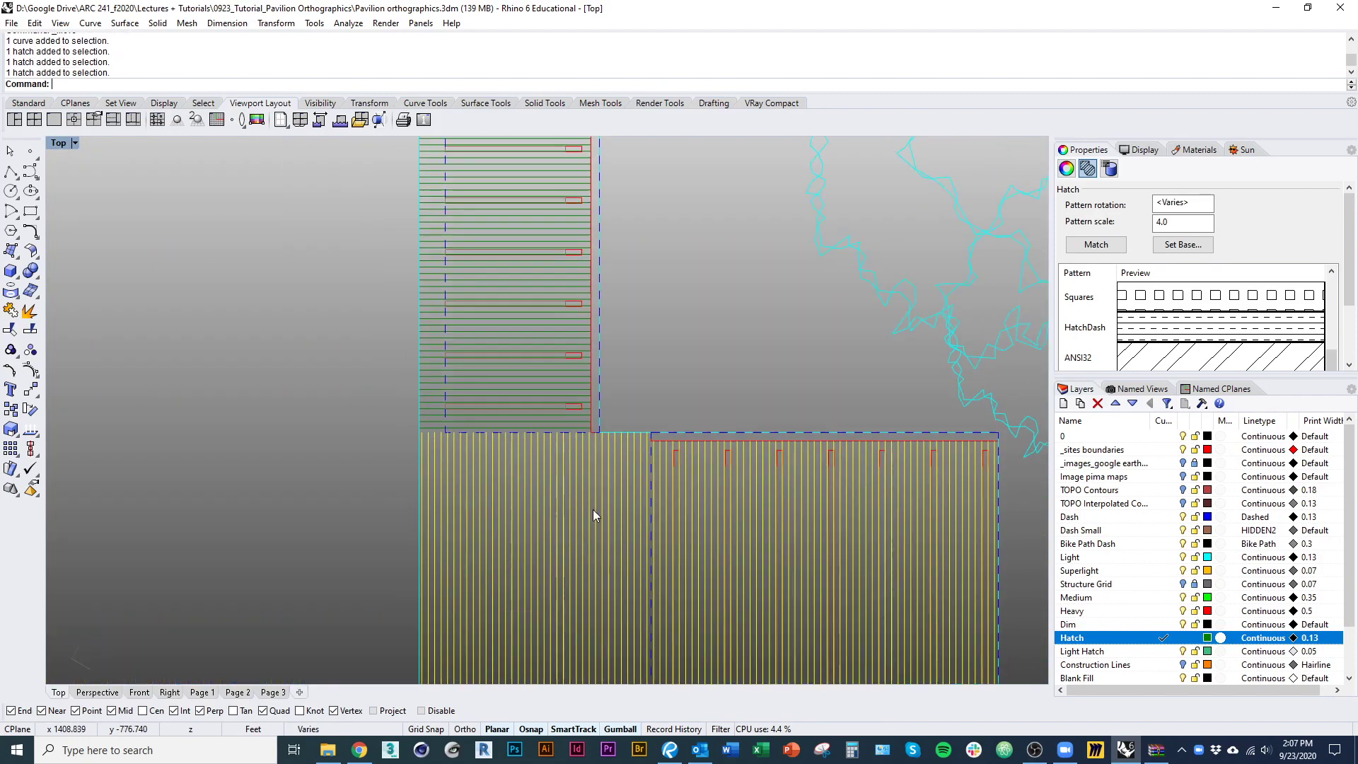
shift+click(533, 333)
mouse_move(598, 608)
right_down()
mouse_move(507, 249)
mouse_move(436, 77)
right_up()
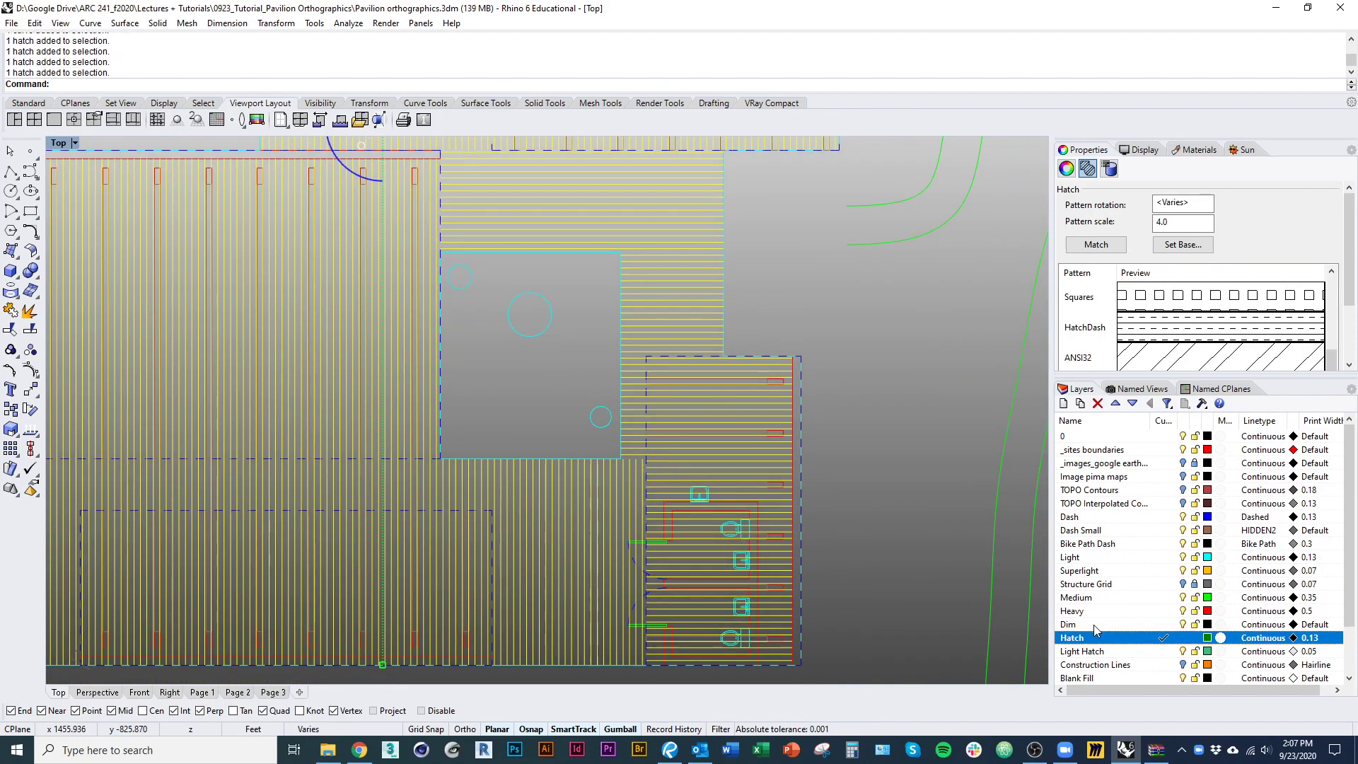
right_click(1128, 655)
click(1191, 595)
Step: Open the Page 3 layout and examine how the lighter decking hatches read against the walls and the site linework
click(263, 695)
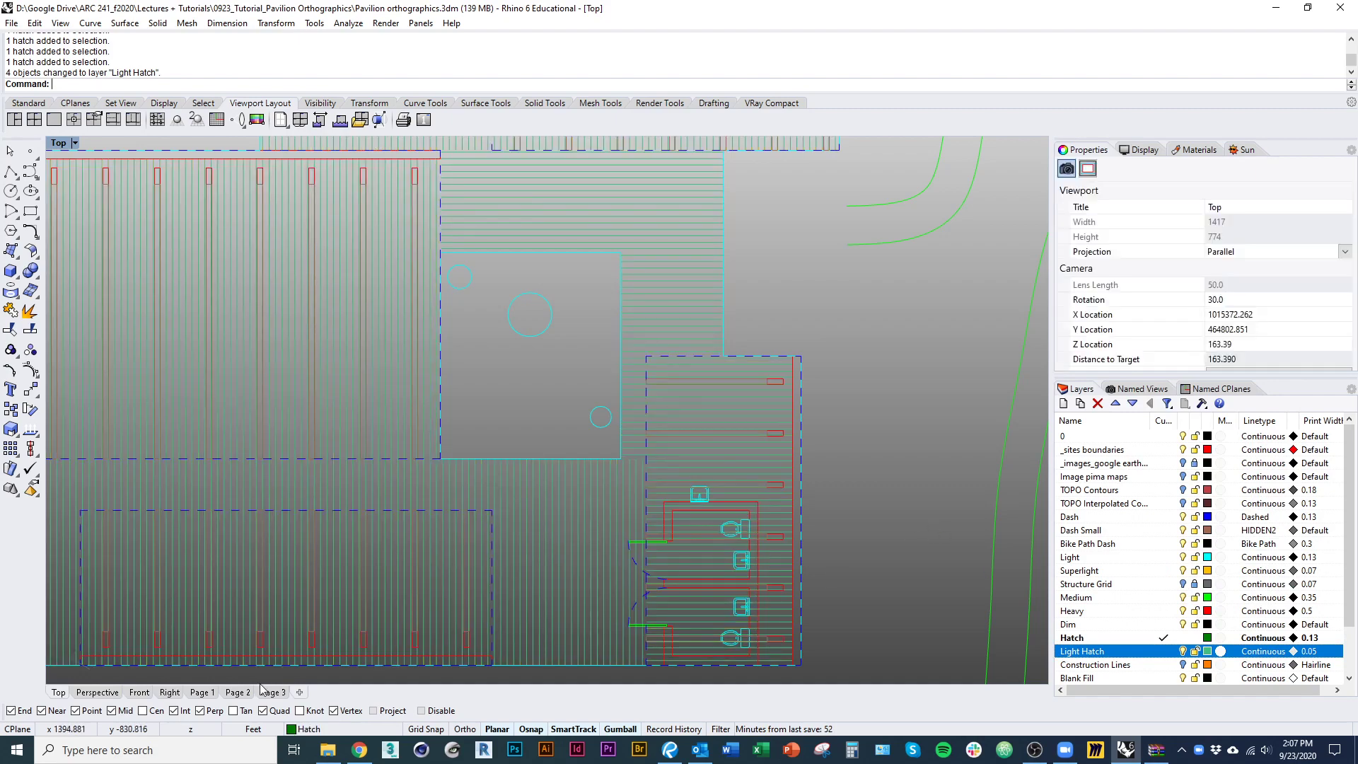
right_drag(545, 435, 542, 578)
right_drag(469, 367, 489, 506)
scroll(491, 510, down, 5)
scroll(591, 433, up, 4)
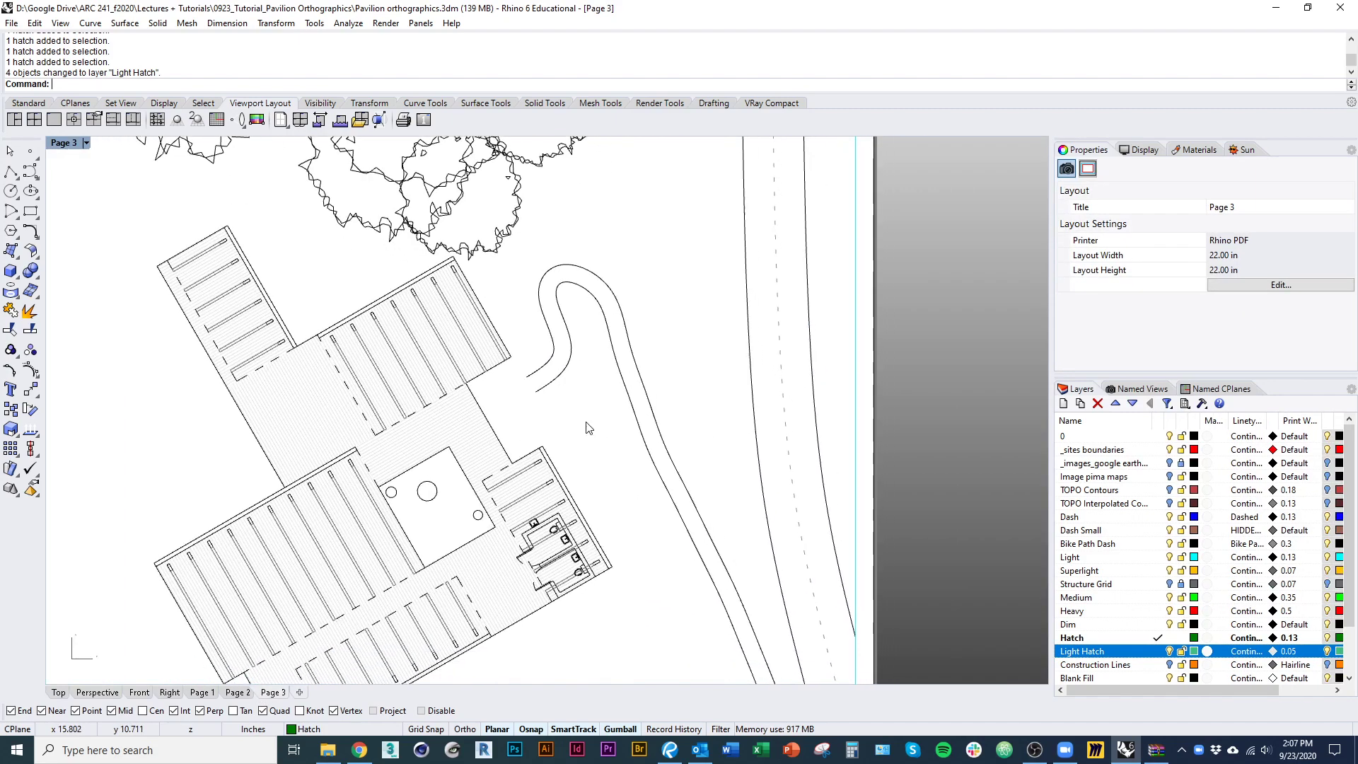
scroll(572, 411, down, 2)
right_drag(571, 411, 566, 463)
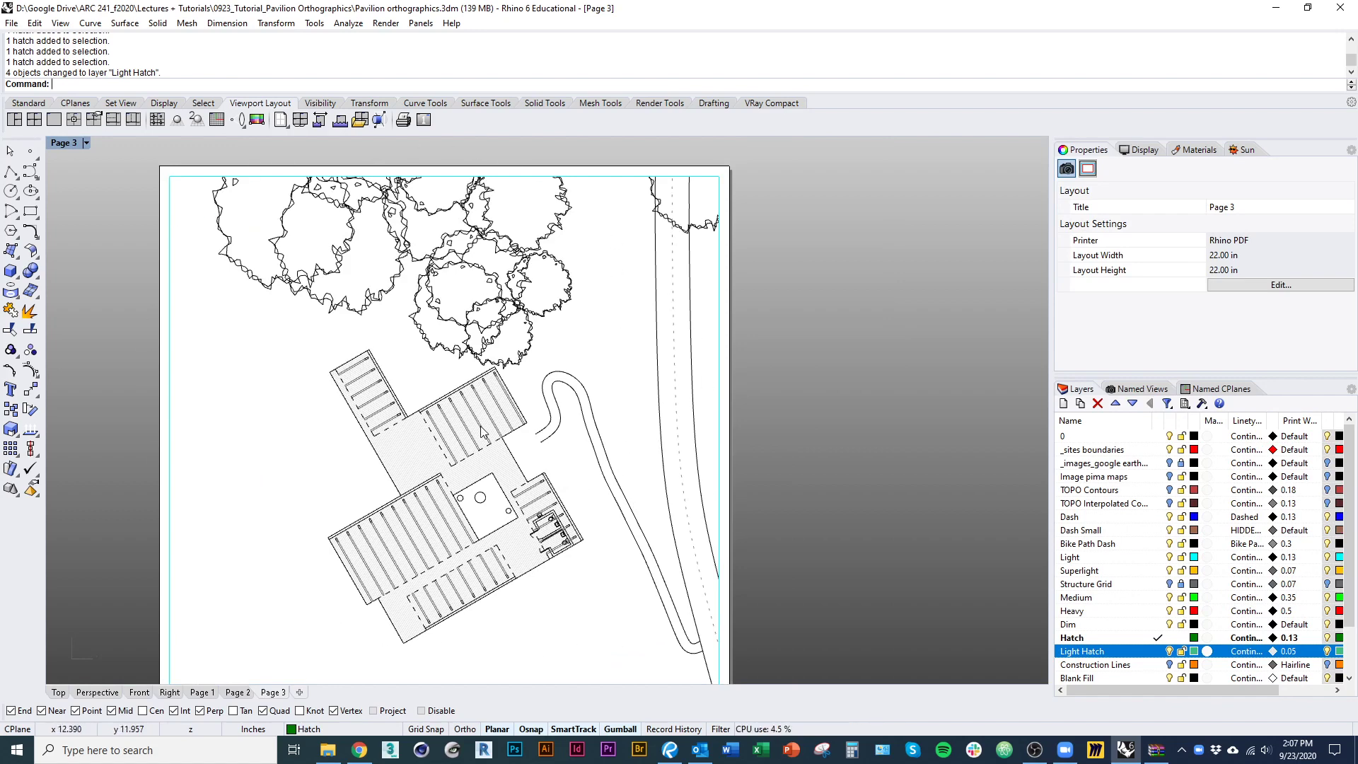
right_drag(483, 430, 472, 344)
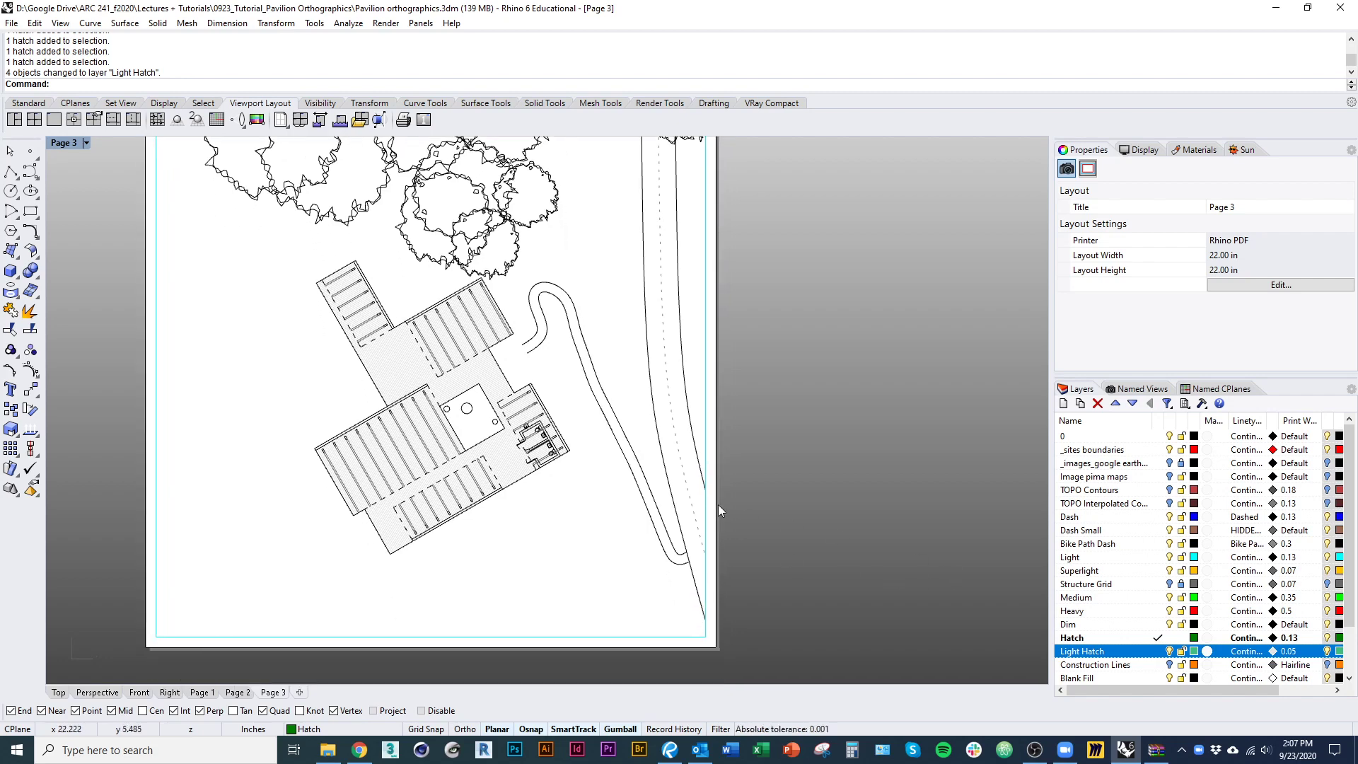
right_drag(610, 352, 633, 423)
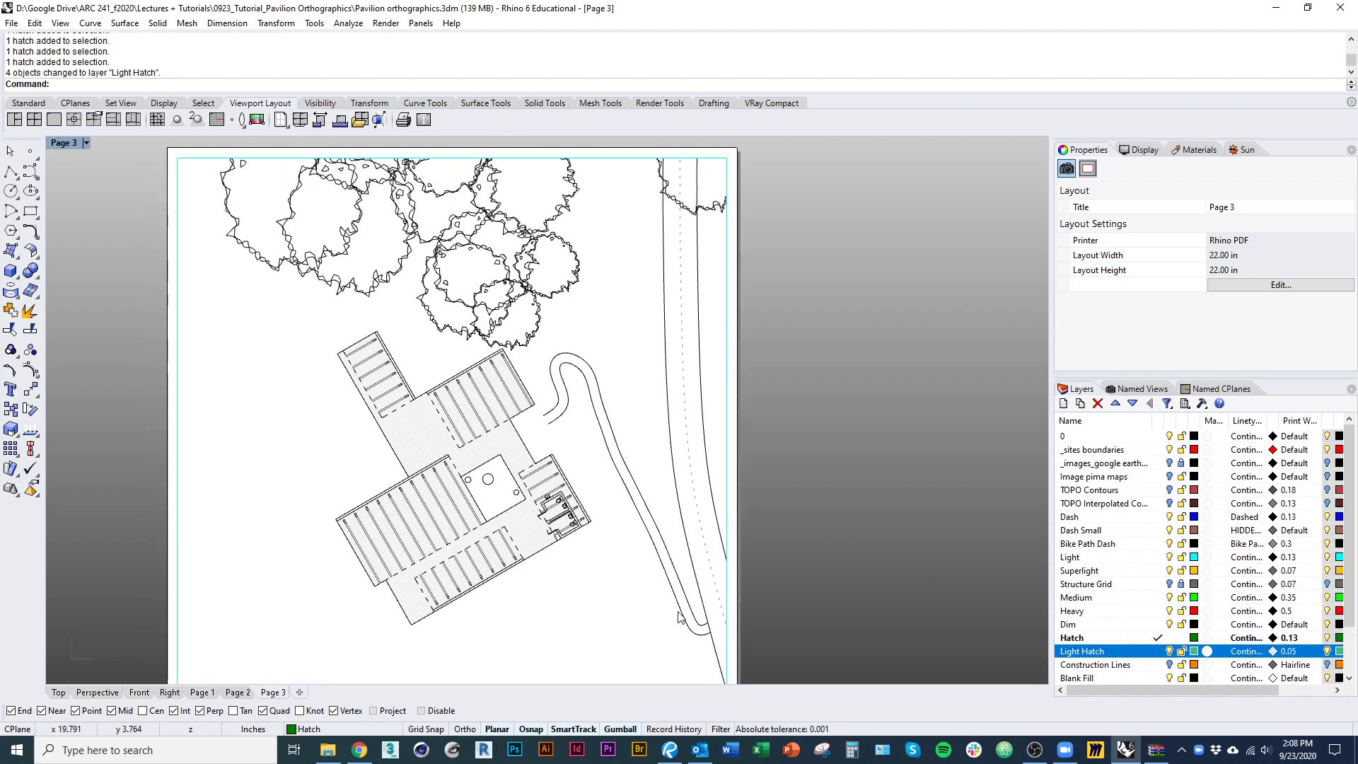
Step: Return to the Top view and examine the bike path beside the pavilion, selecting its dashed centreline
click(58, 695)
scroll(609, 452, down, 6)
right_drag(620, 486, 606, 507)
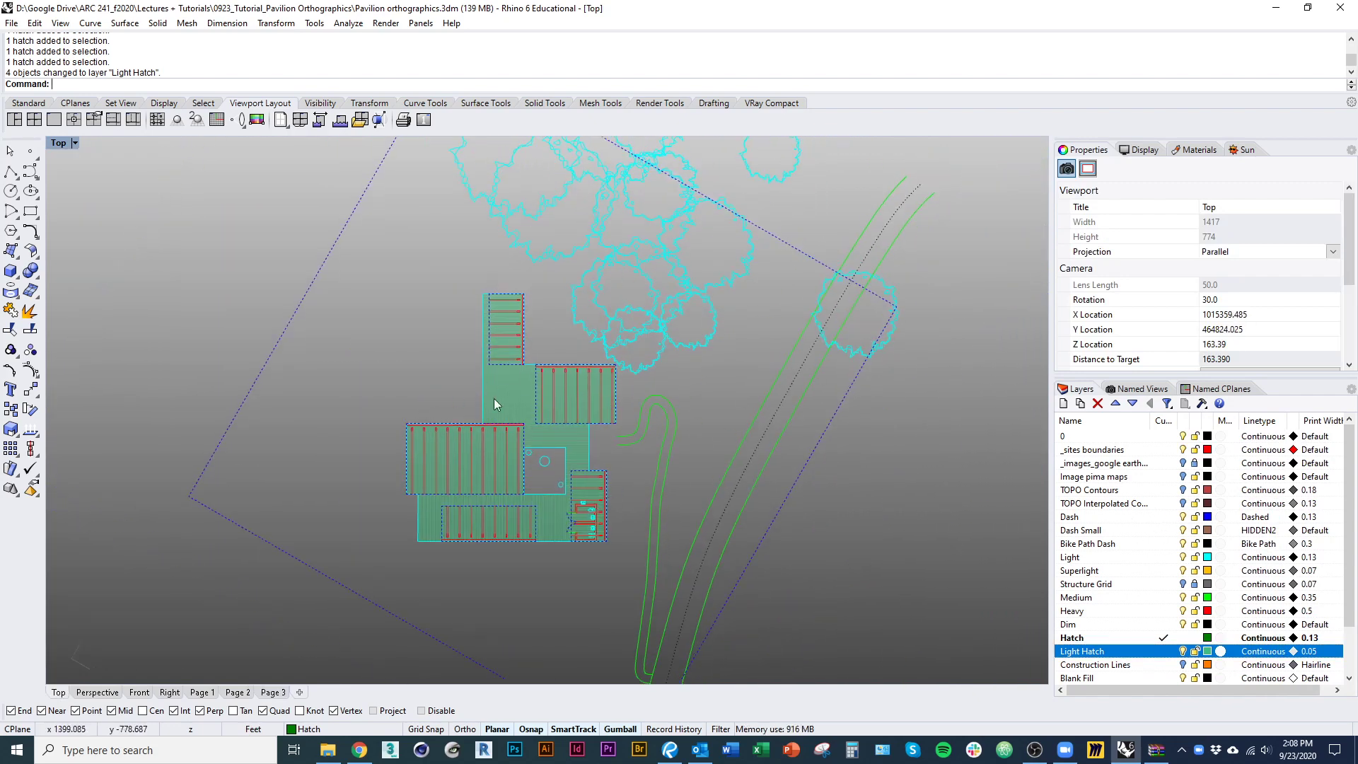
right_drag(594, 536, 594, 585)
right_drag(740, 327, 749, 382)
right_drag(746, 434, 719, 387)
right_drag(764, 498, 755, 412)
scroll(675, 509, up, 5)
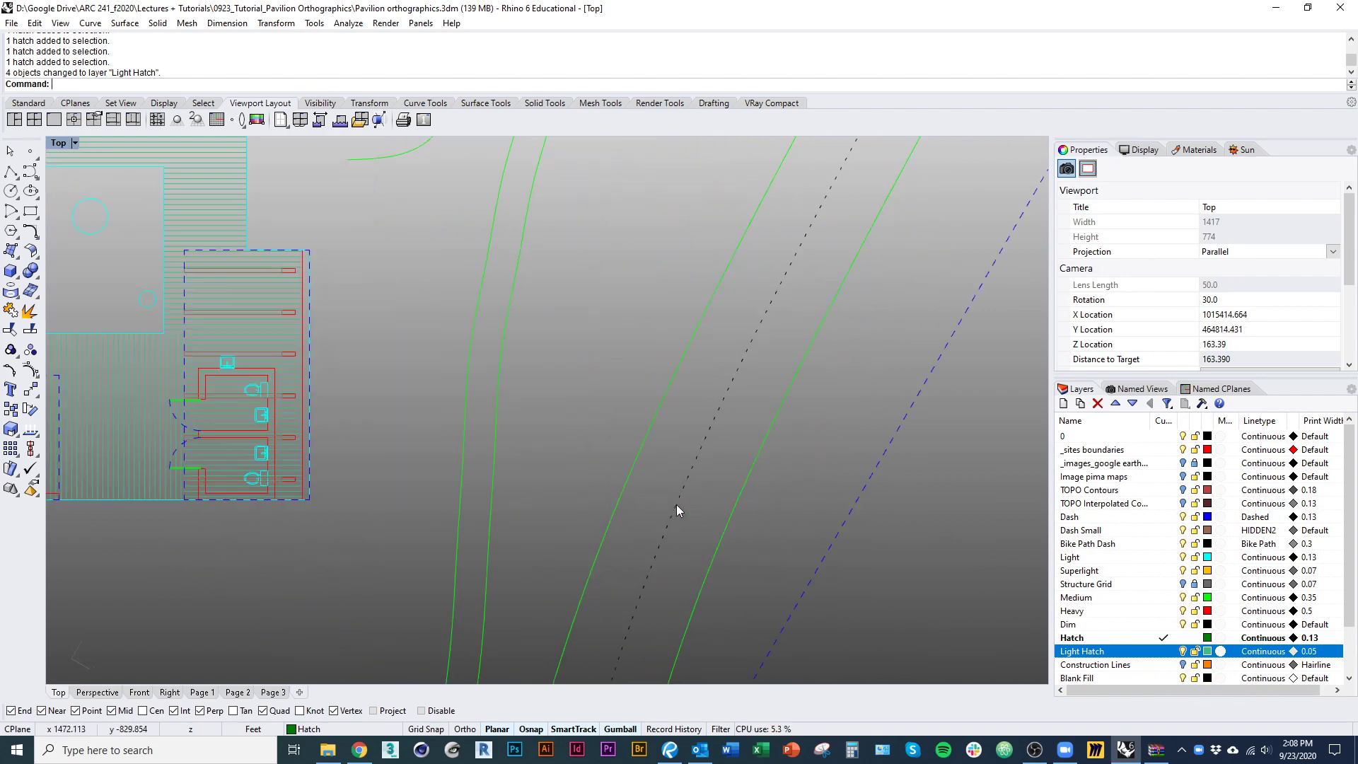
click(676, 504)
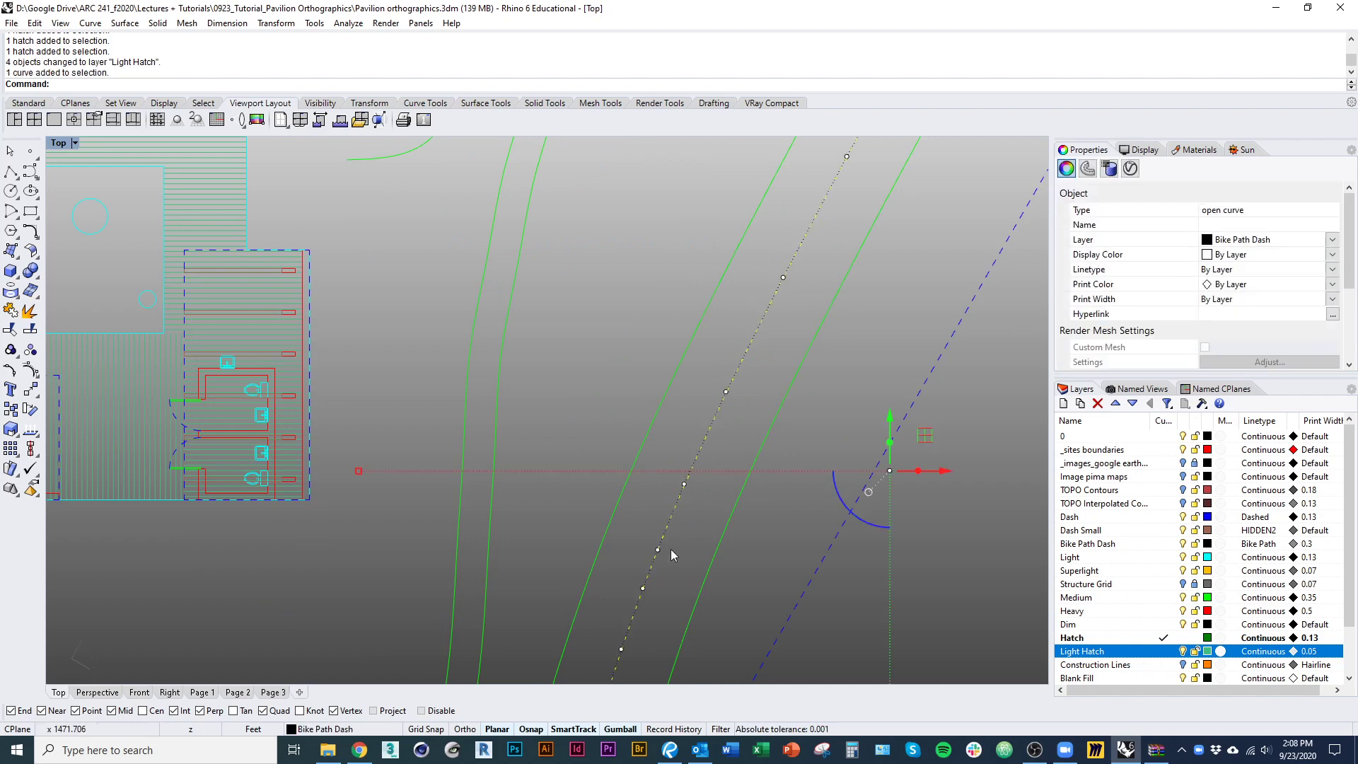
scroll(678, 523, down, 3)
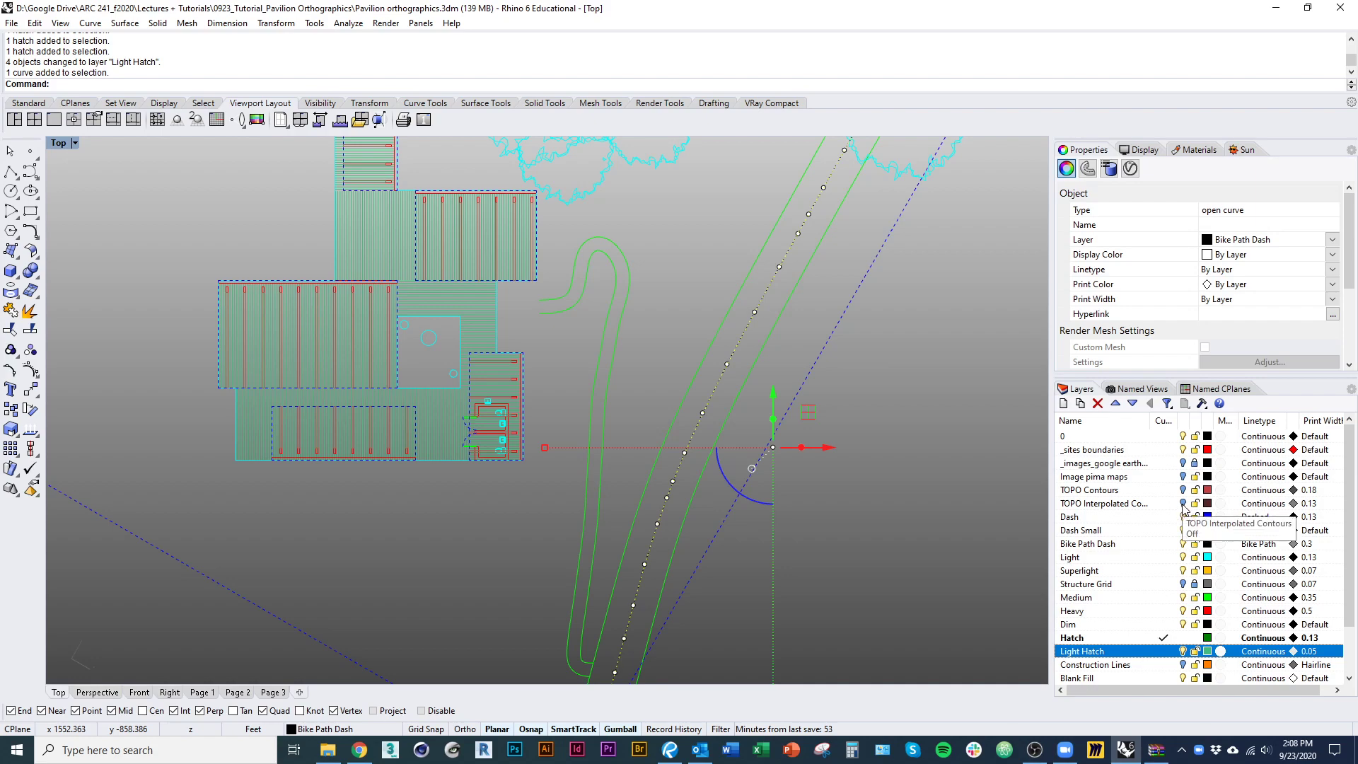
Step: Show the Image pima maps layer to compare the plan with the aerial photo in Top and on Page 3, and hide it again
click(1182, 476)
right_drag(751, 399, 700, 556)
scroll(700, 555, down, 6)
right_drag(639, 372, 613, 433)
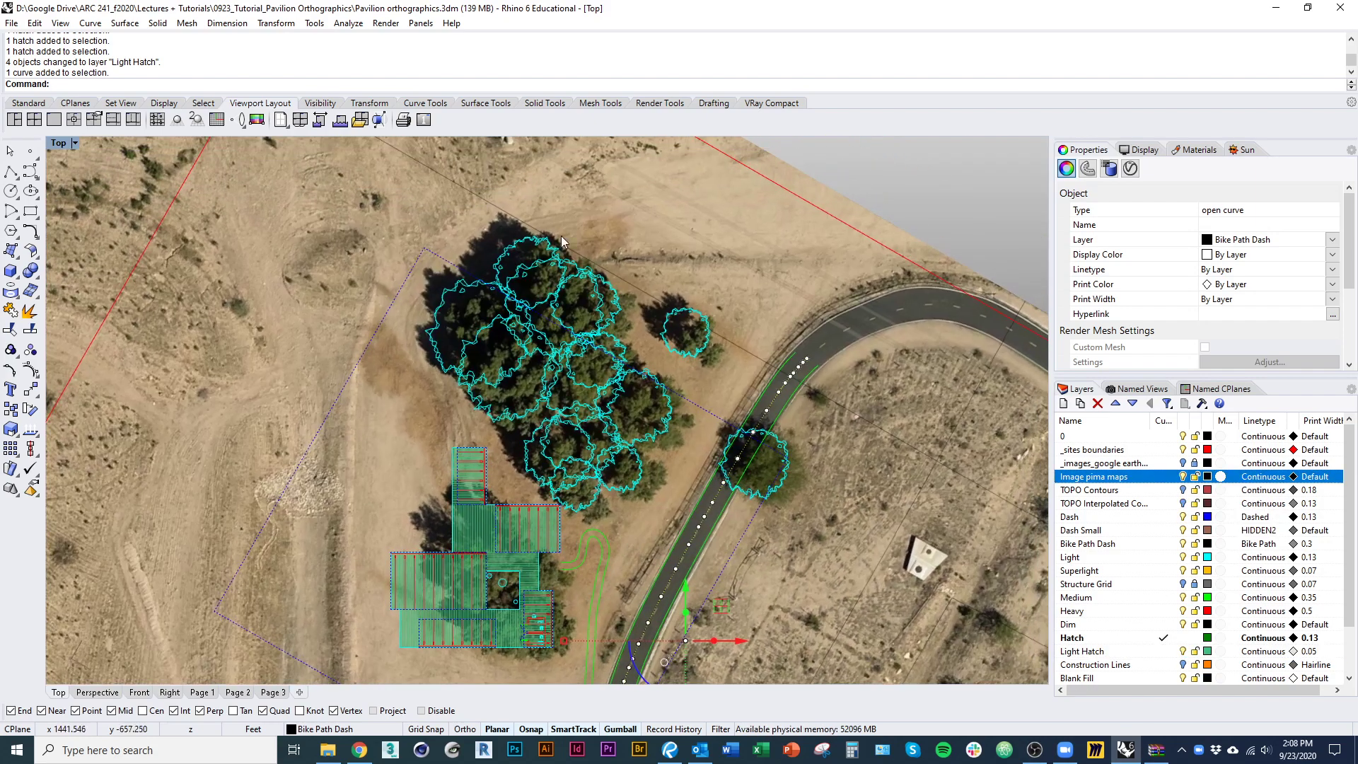
right_drag(683, 581, 633, 562)
ctrl+right_drag(645, 588, 646, 563)
scroll(649, 564, up, 3)
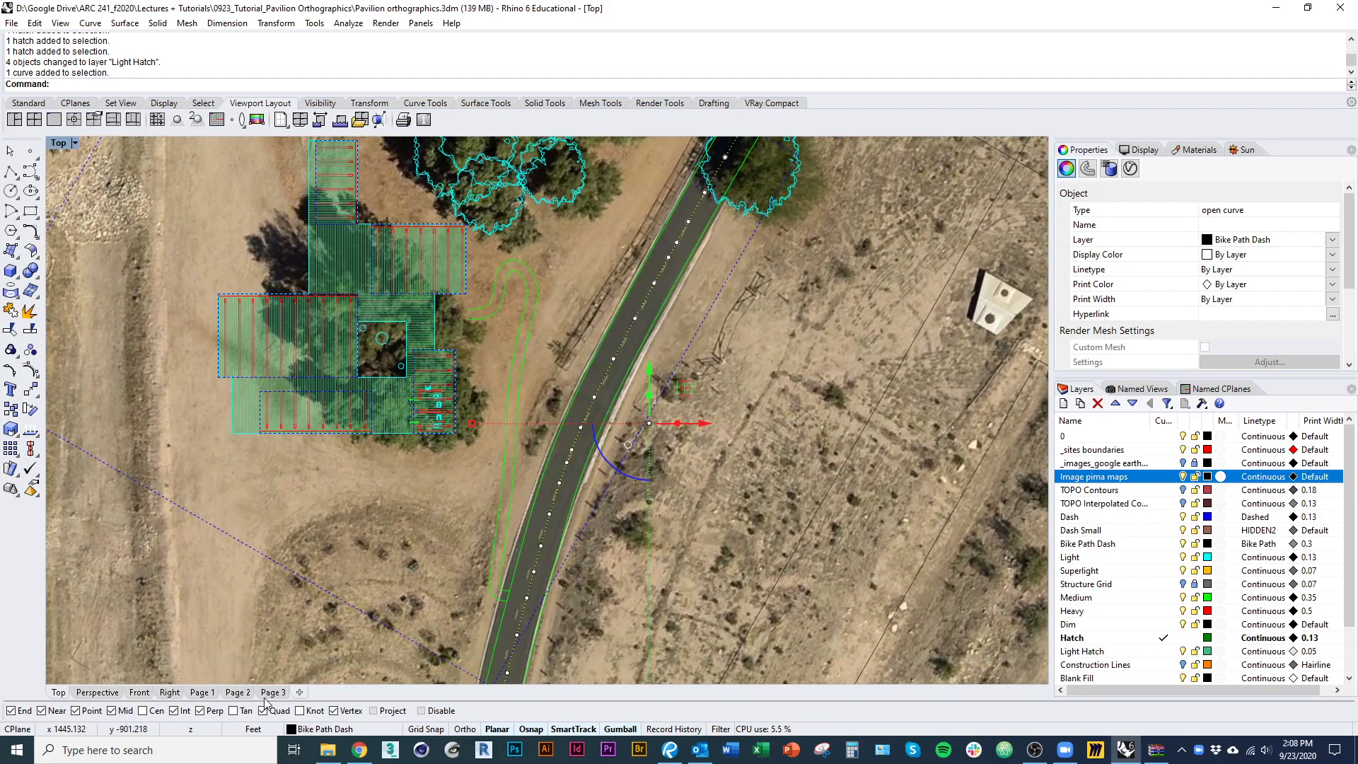
click(271, 693)
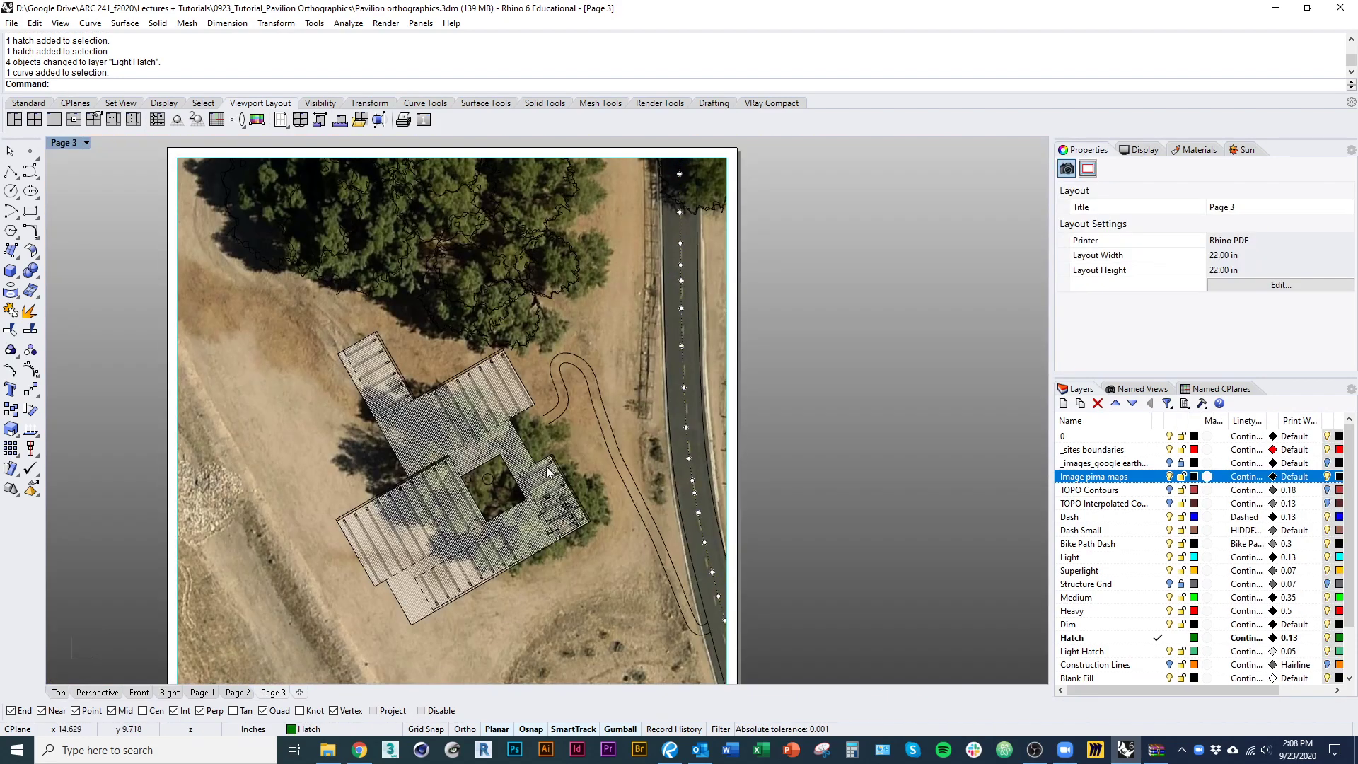
click(1169, 476)
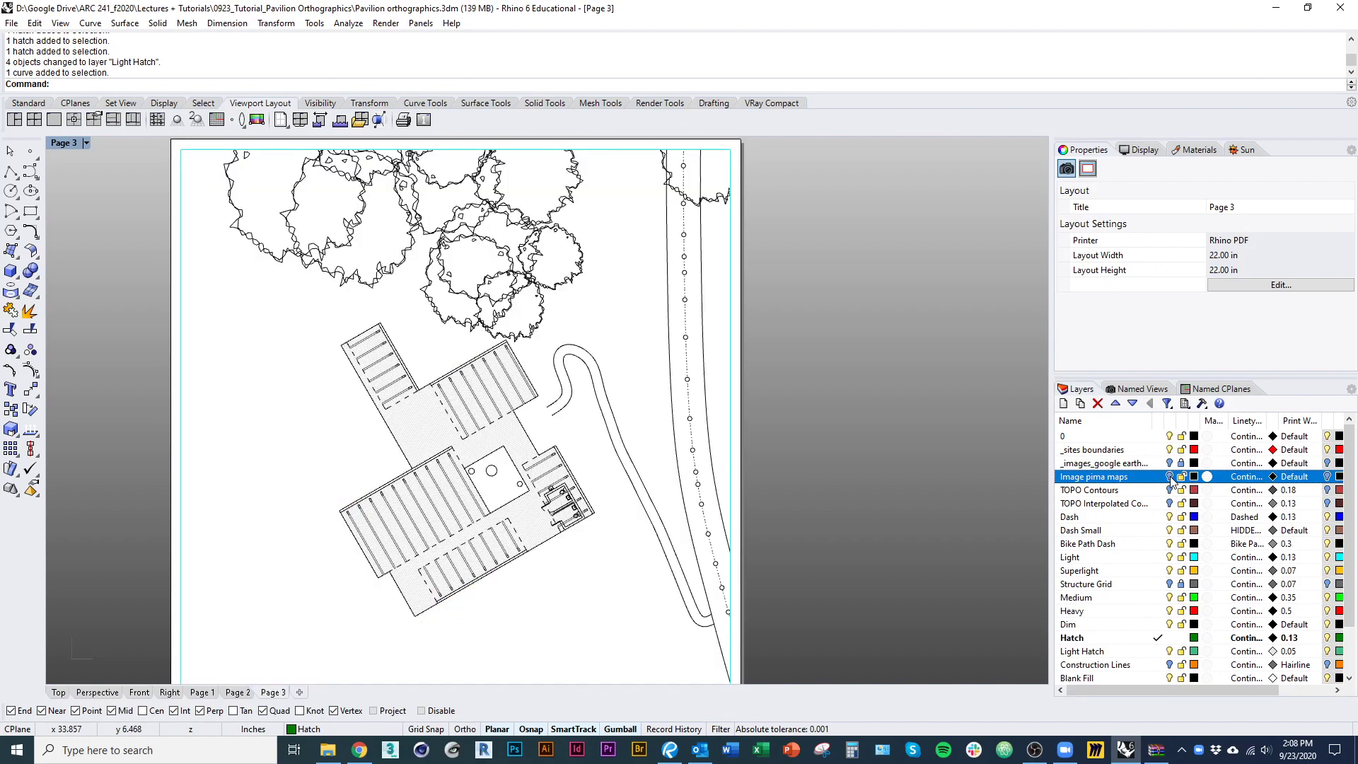
Step: Review the pavilion floor plan, trees and bike path linework on the Page 3 layout
scroll(438, 405, up, 3)
scroll(501, 436, down, 5)
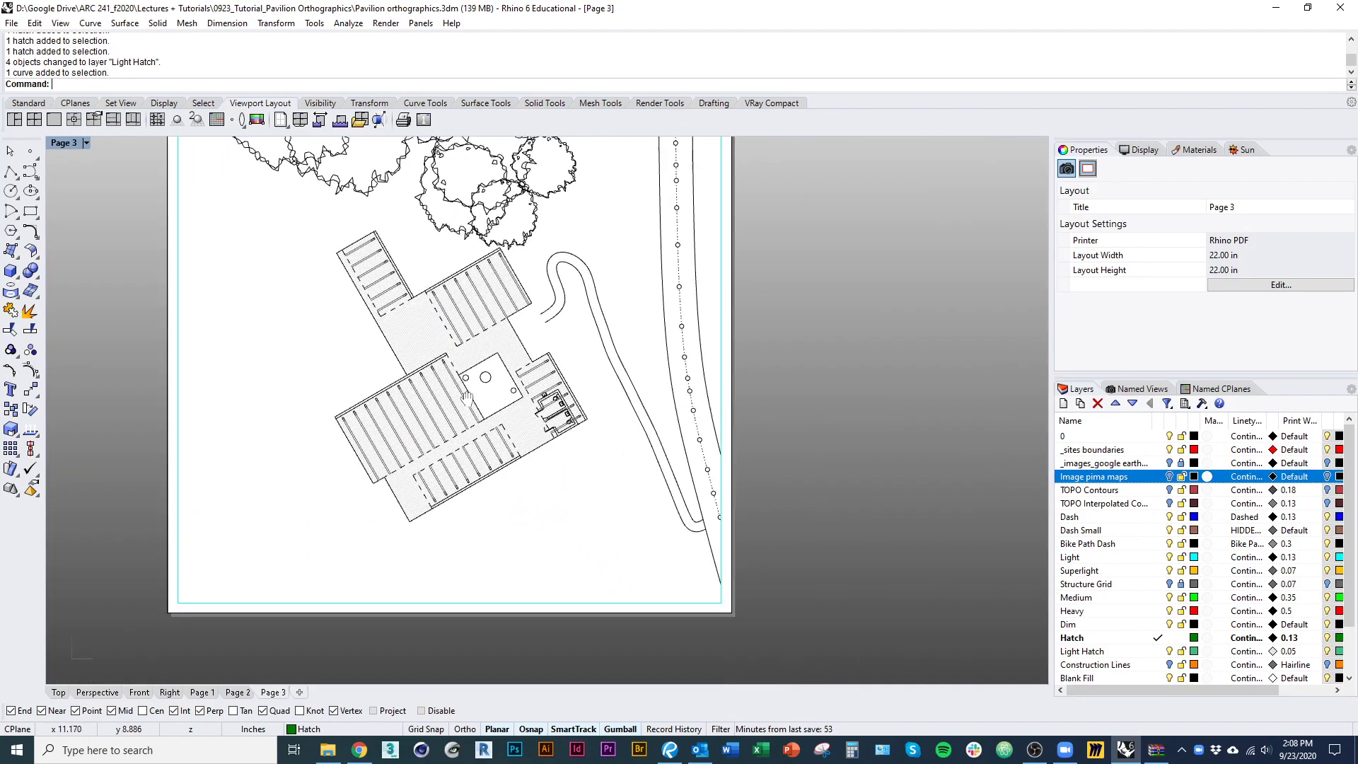
scroll(596, 432, up, 3)
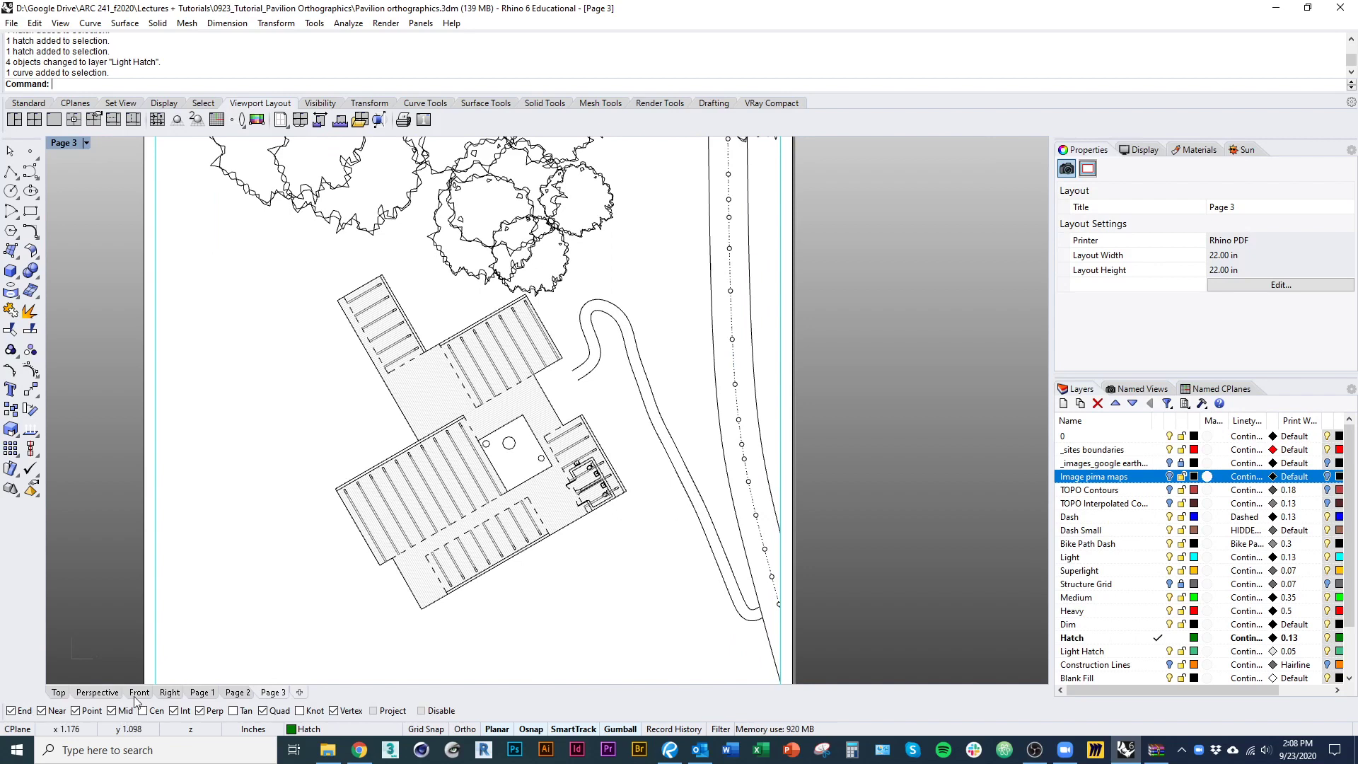
right_drag(632, 496, 630, 554)
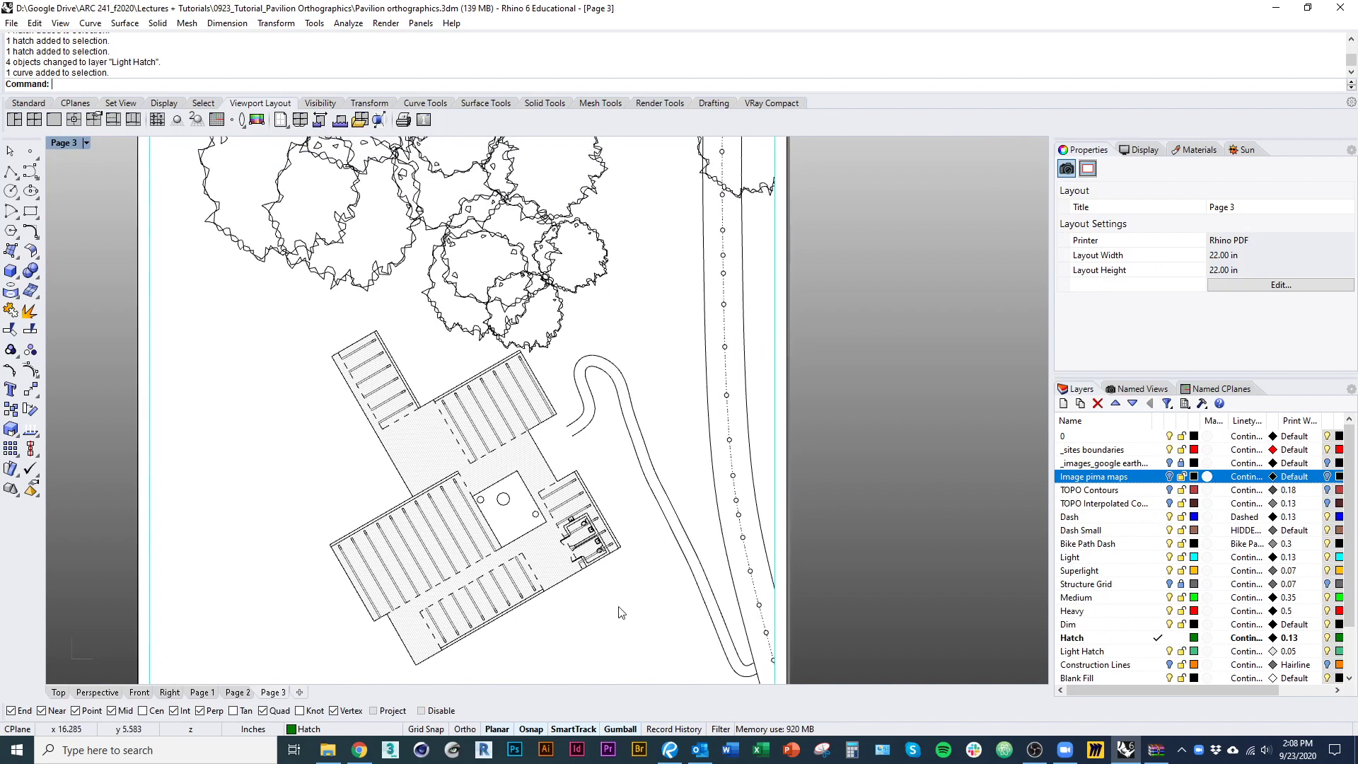
right_drag(620, 612, 613, 584)
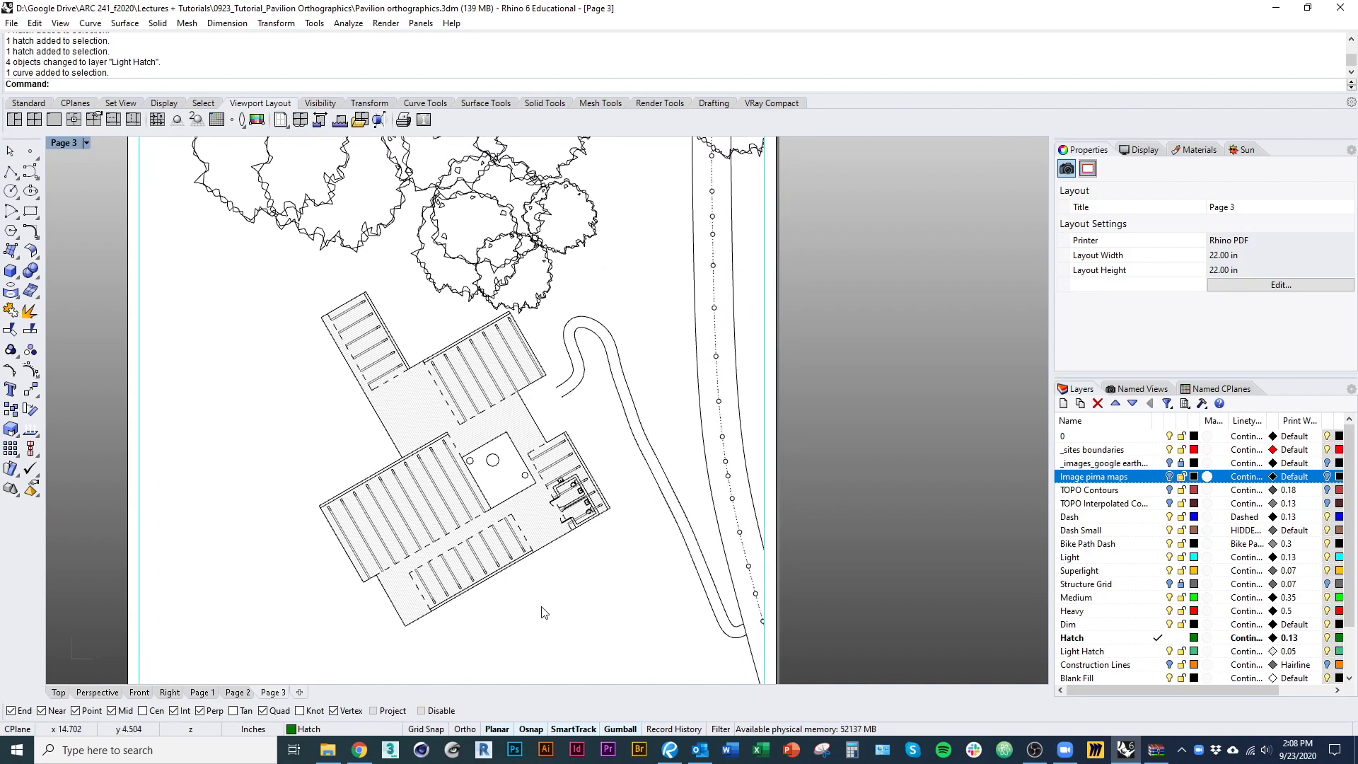